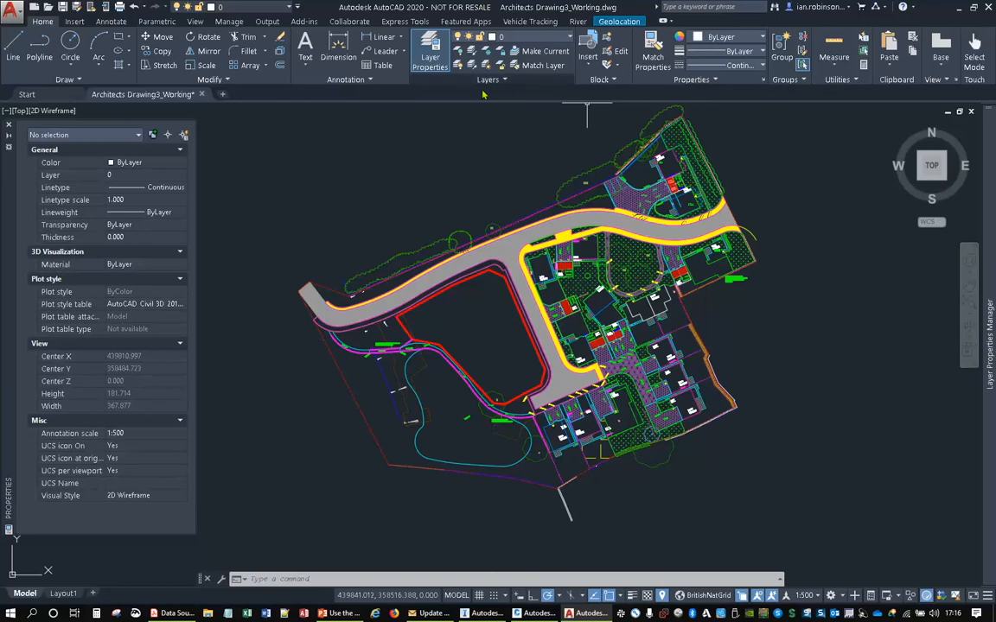
pyautogui.moveTo(562, 240); pyautogui.dragTo(557, 266, button='middle')
pyautogui.moveTo(557, 266)
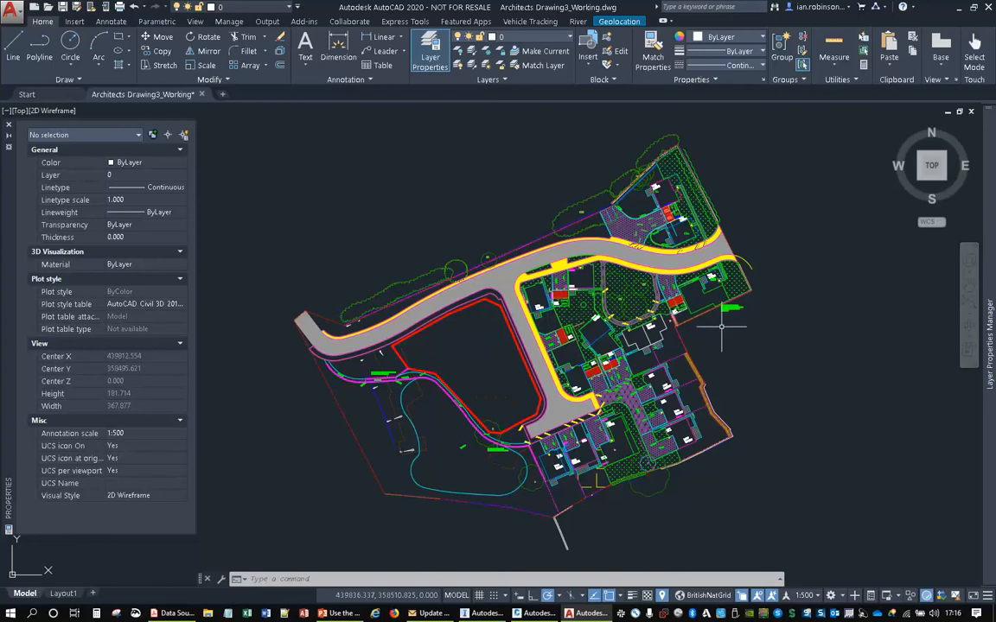
pyautogui.moveTo(733, 345); pyautogui.dragTo(714, 328, button='middle')
pyautogui.scroll(6, 550, 294)
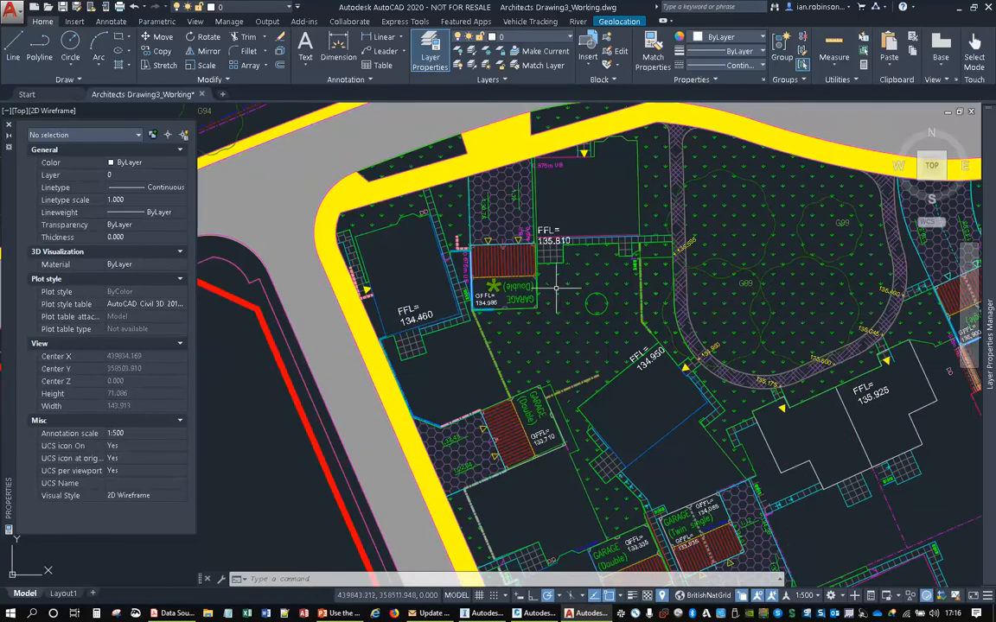
pyautogui.scroll(-6, 556, 285)
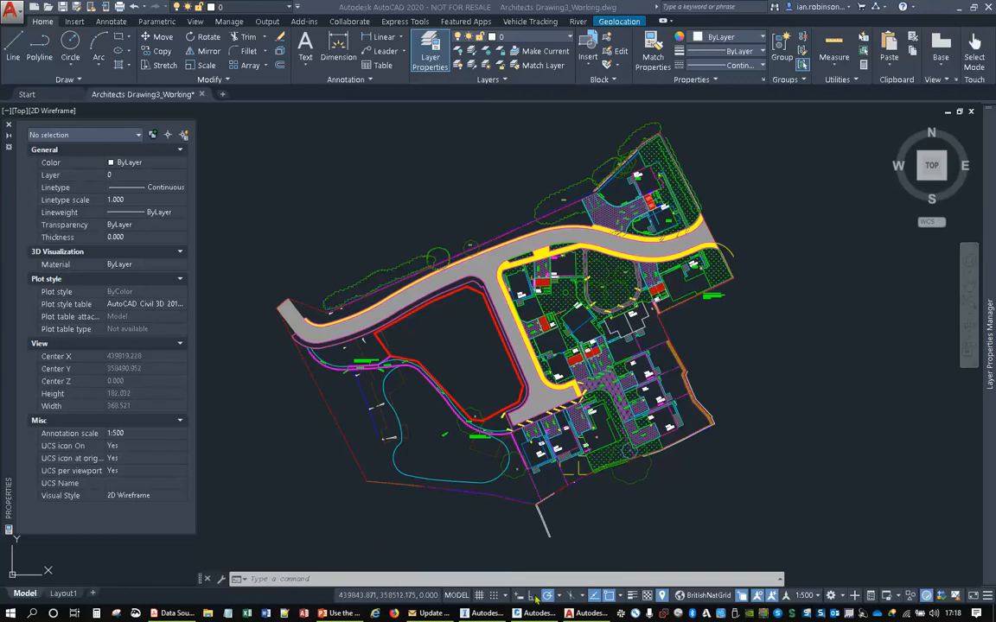
# - Switch to Civil 3D with Architects Drawing3_Prepared For Civil and look through the insertable blocks of Architects Drawing3.dwg
pyautogui.moveTo(537, 614)
pyautogui.click(484, 553)
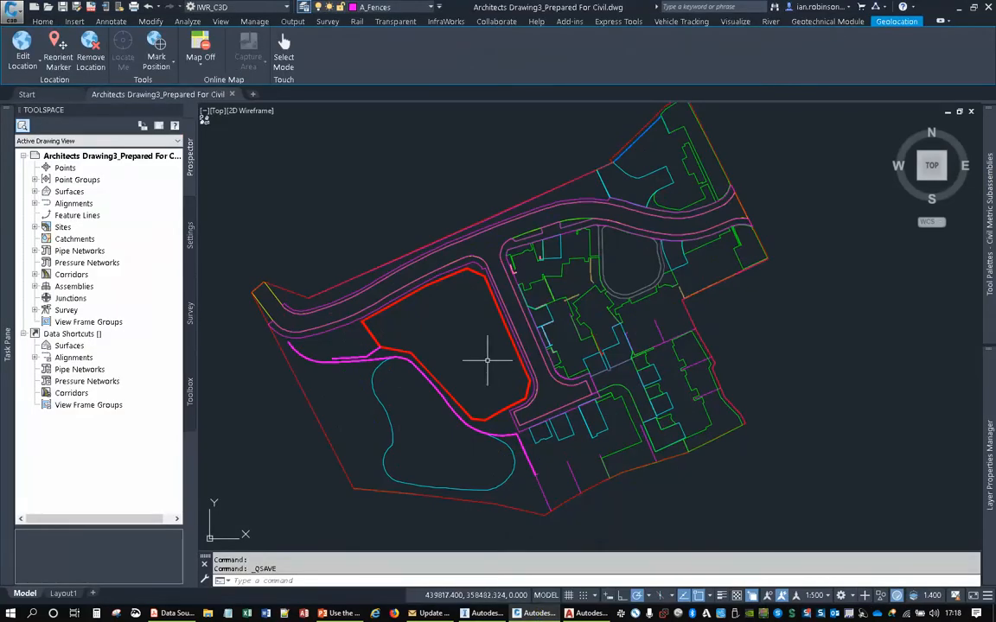
pyautogui.write('i')
pyautogui.press('Return')
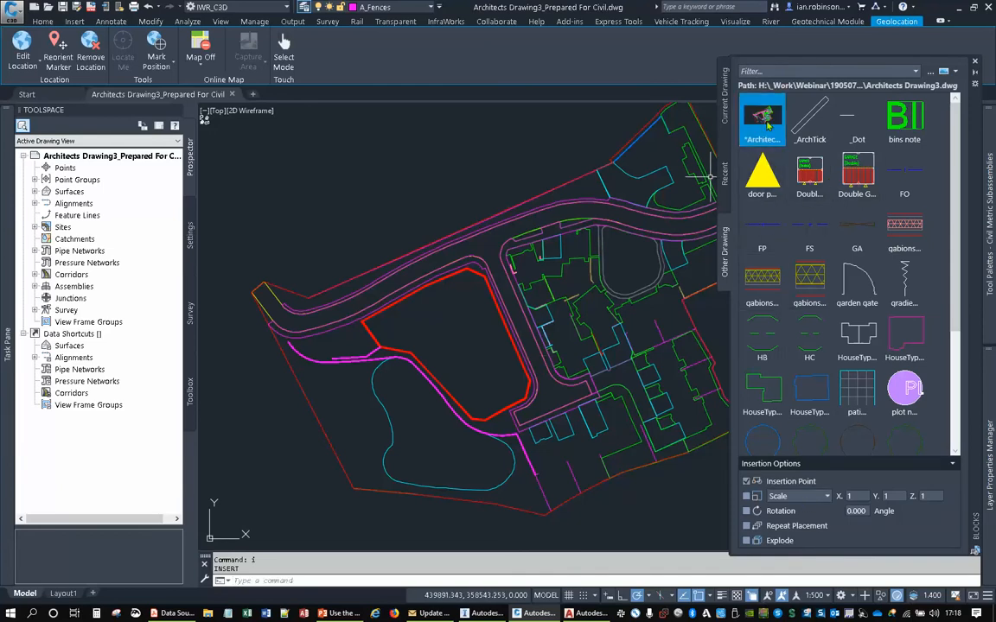
pyautogui.moveTo(765, 123)
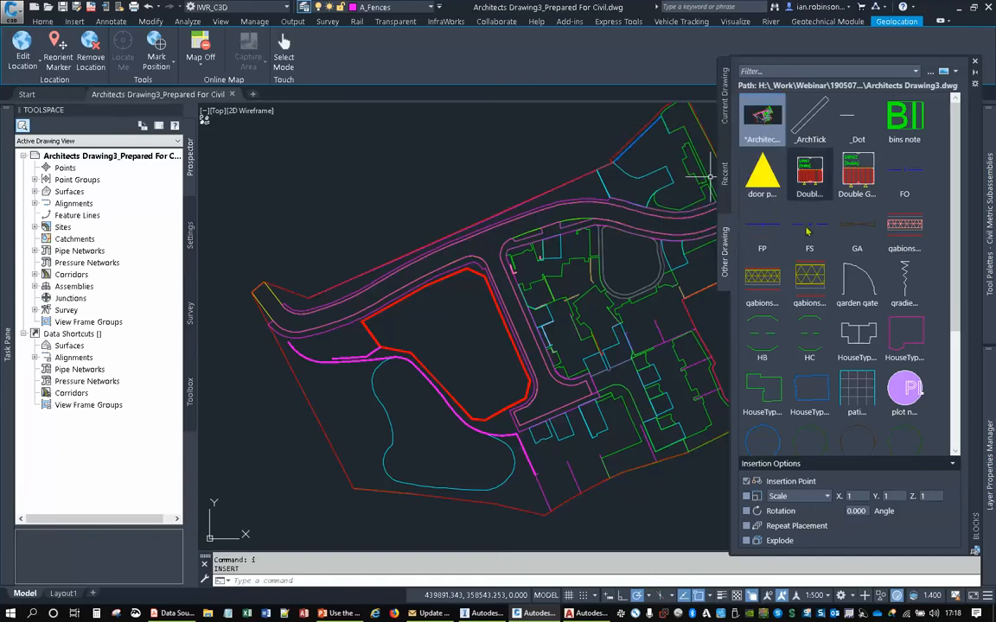
pyautogui.moveTo(986, 406)
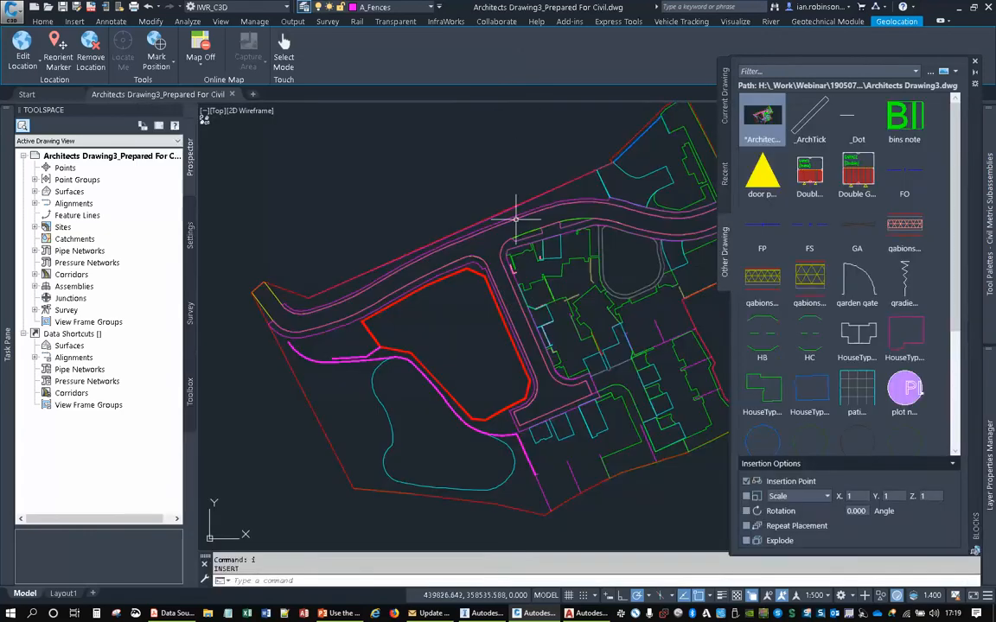
pyautogui.click(468, 170)
pyautogui.click(456, 172)
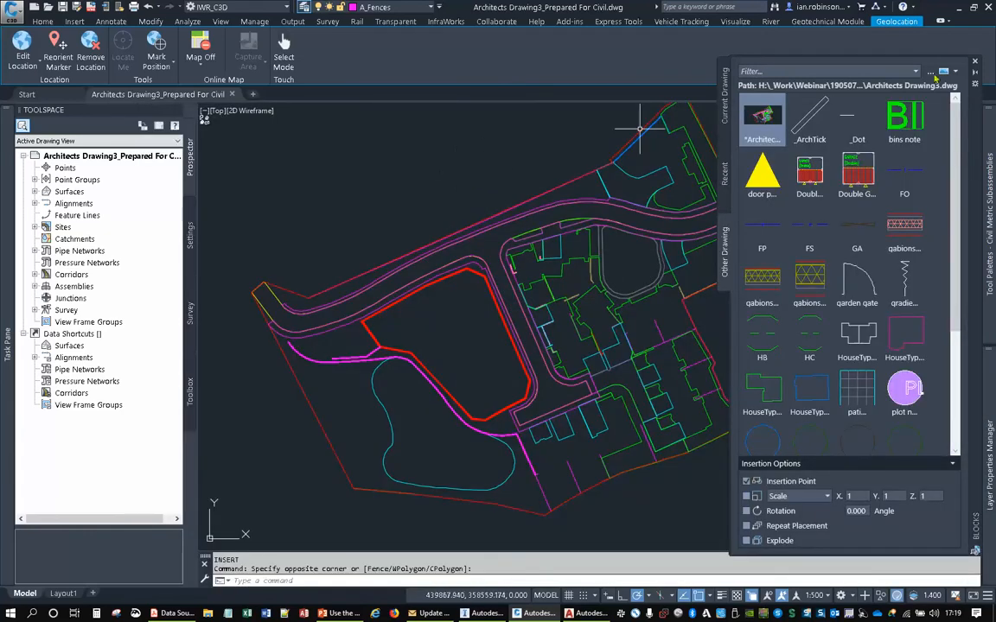
pyautogui.click(974, 61)
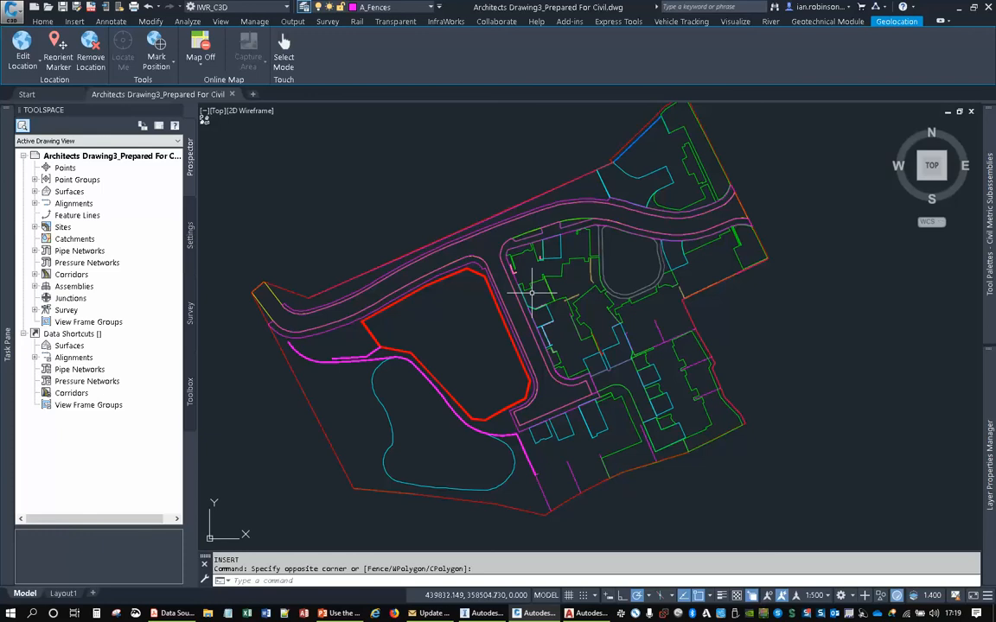
# - Turn on the aerial online map behind the site layout and check the site's position in its surroundings
pyautogui.click(190, 61)
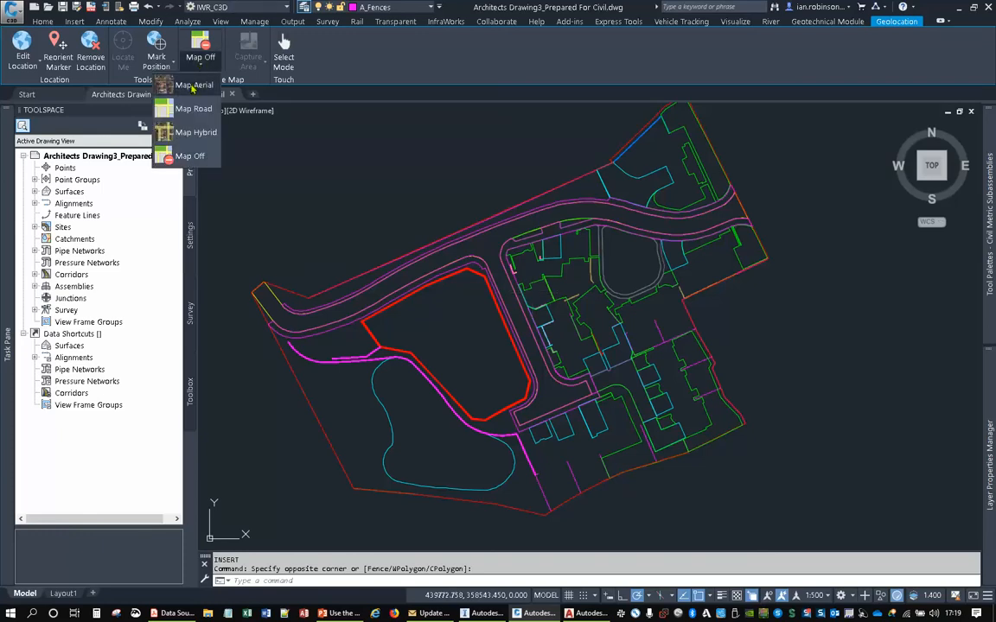
pyautogui.click(191, 86)
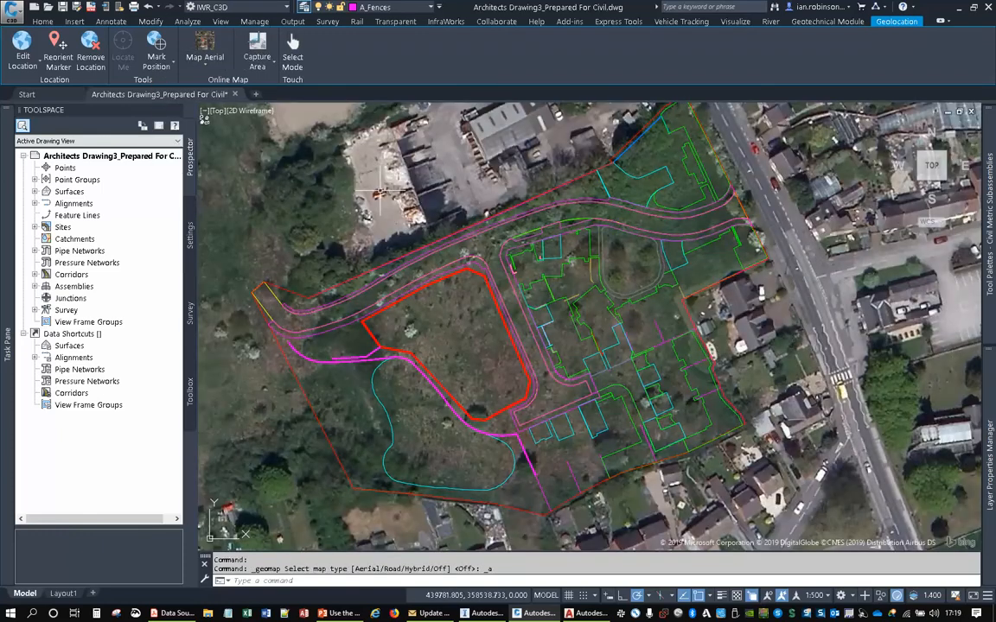
pyautogui.scroll(-3, 553, 203)
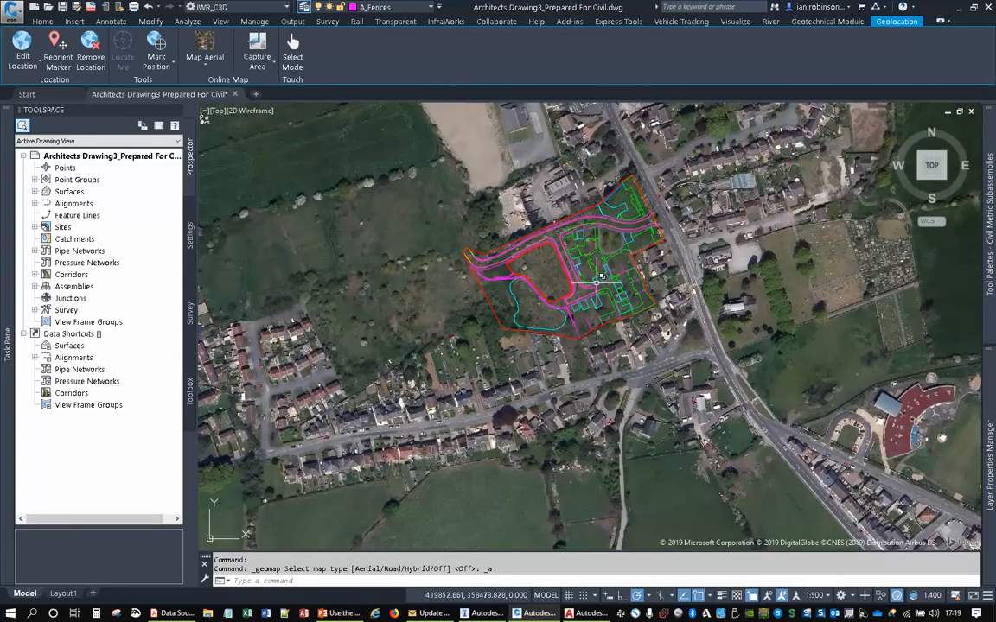
pyautogui.scroll(-5, 597, 281)
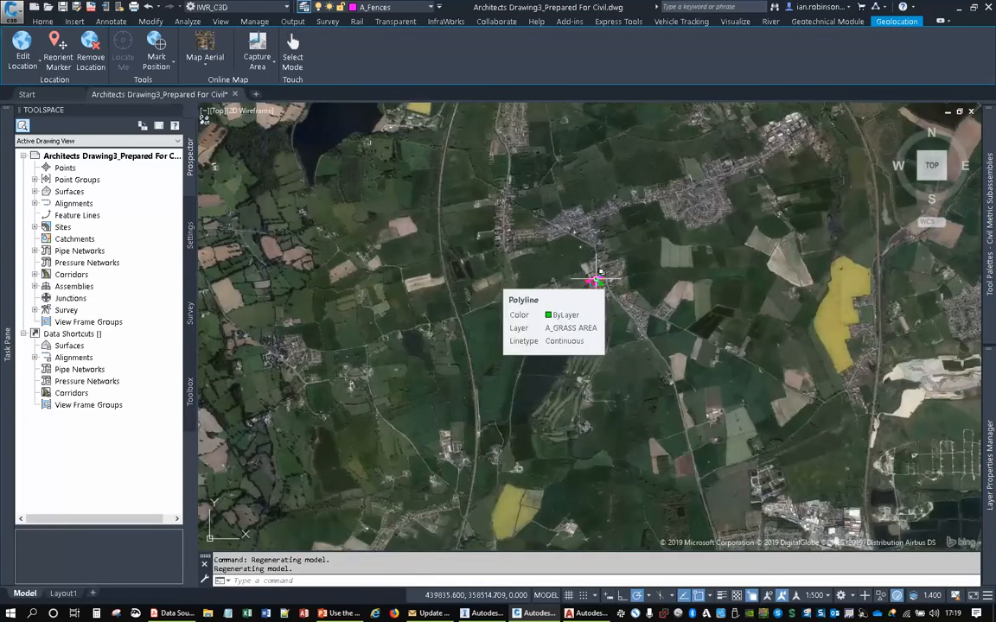
pyautogui.scroll(-3, 596, 281)
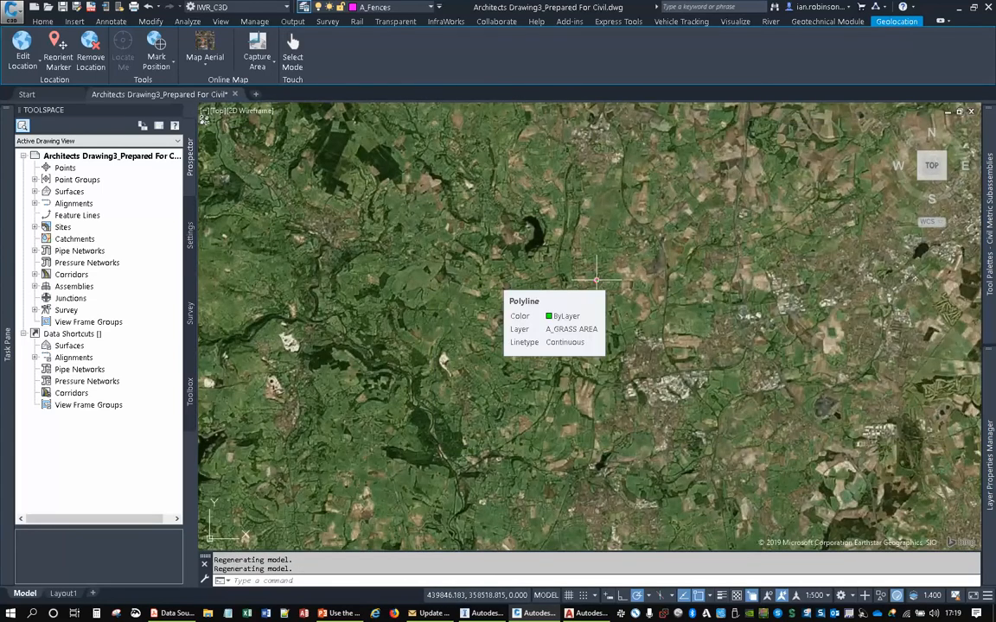
pyautogui.scroll(5, 596, 280)
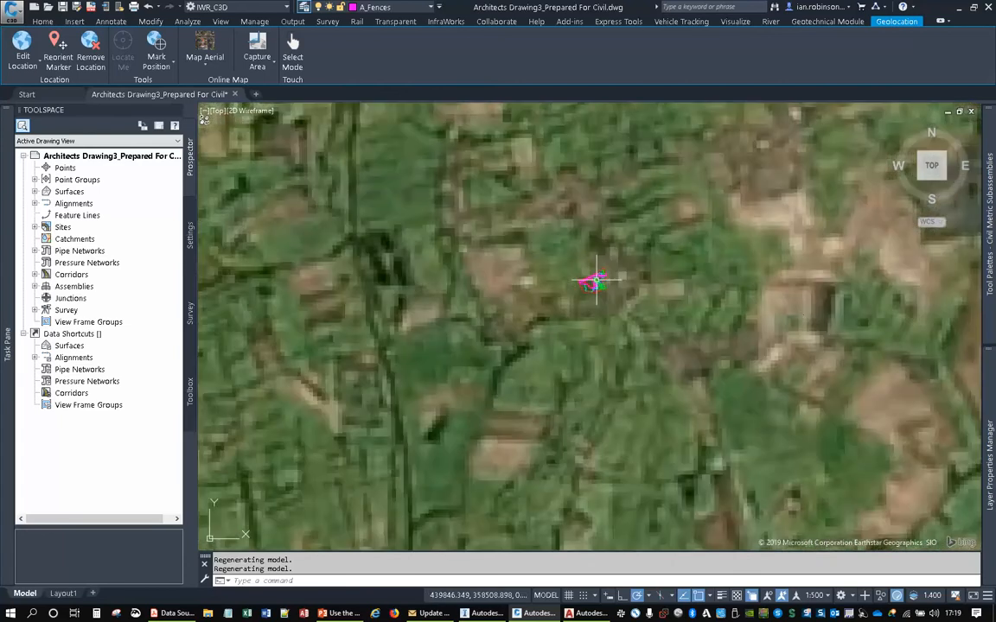
pyautogui.scroll(6, 597, 281)
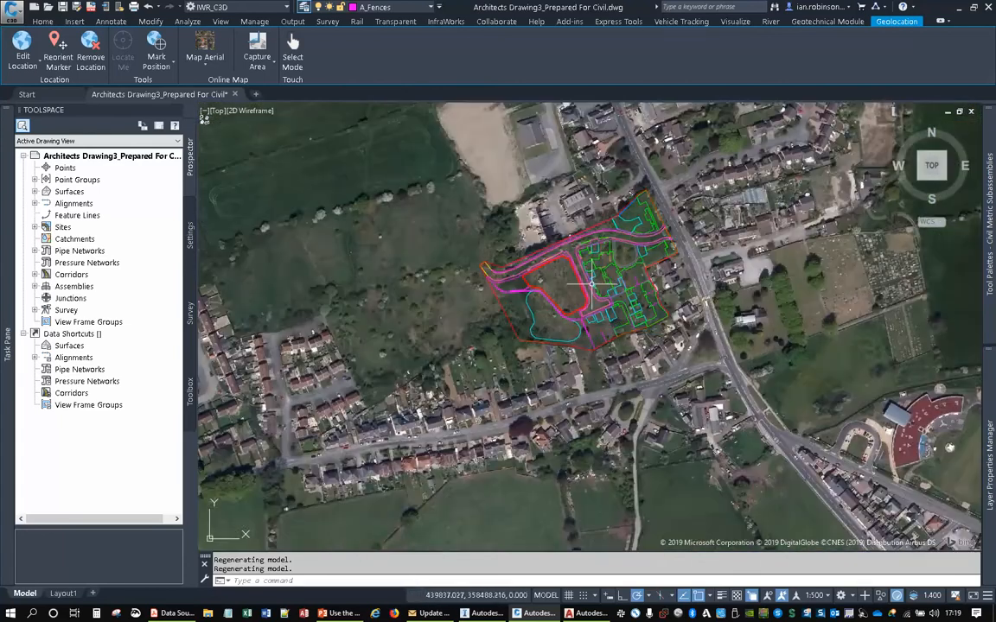
pyautogui.moveTo(590, 282); pyautogui.dragTo(565, 270, button='middle')
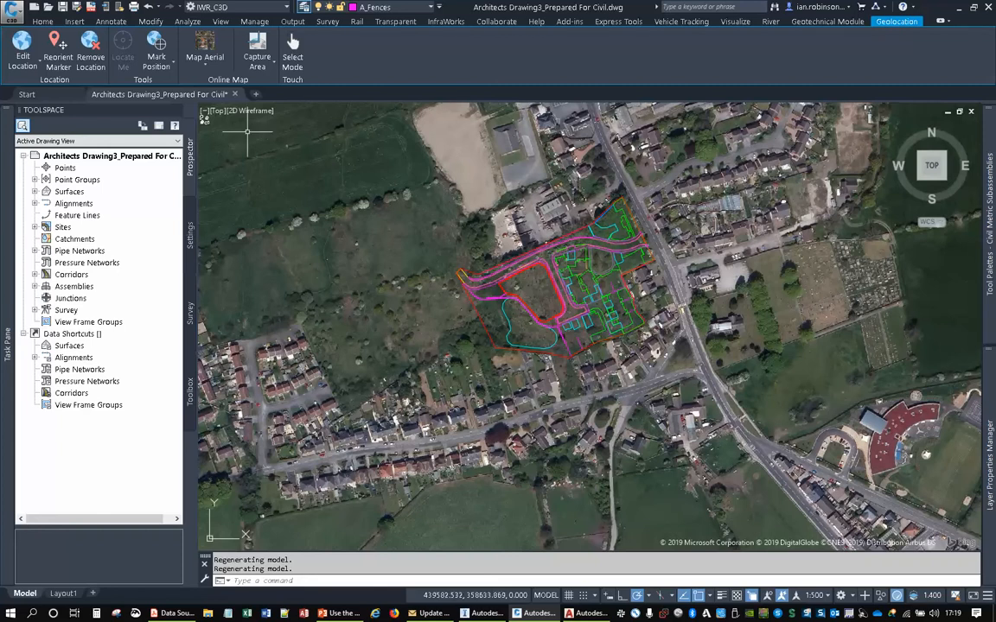
# - Read the INSPIRE data and WMS link pages of Data Sources.pdf in Acrobat Reader, and return to Civil 3D
pyautogui.moveTo(12, 240)
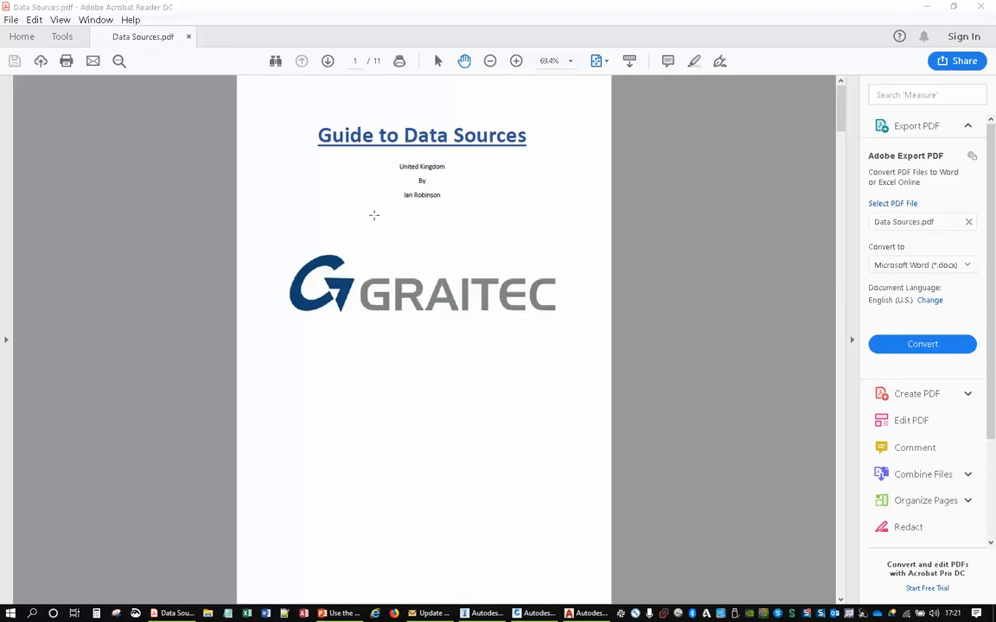
pyautogui.scroll(-3, 527, 218)
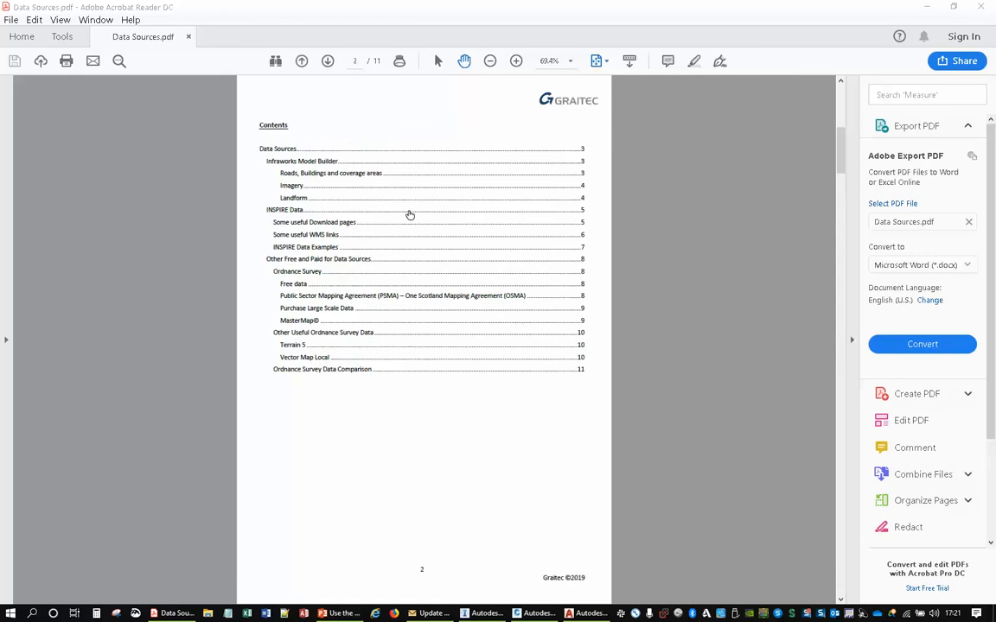
pyautogui.scroll(-2, 442, 257)
pyautogui.scroll(1, 445, 254)
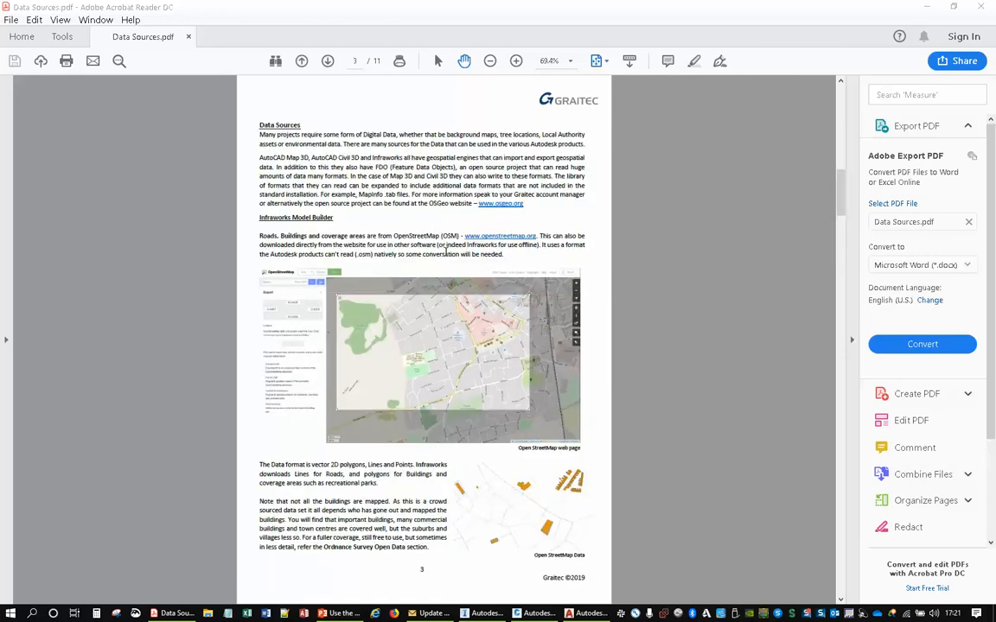
pyautogui.scroll(-2, 446, 250)
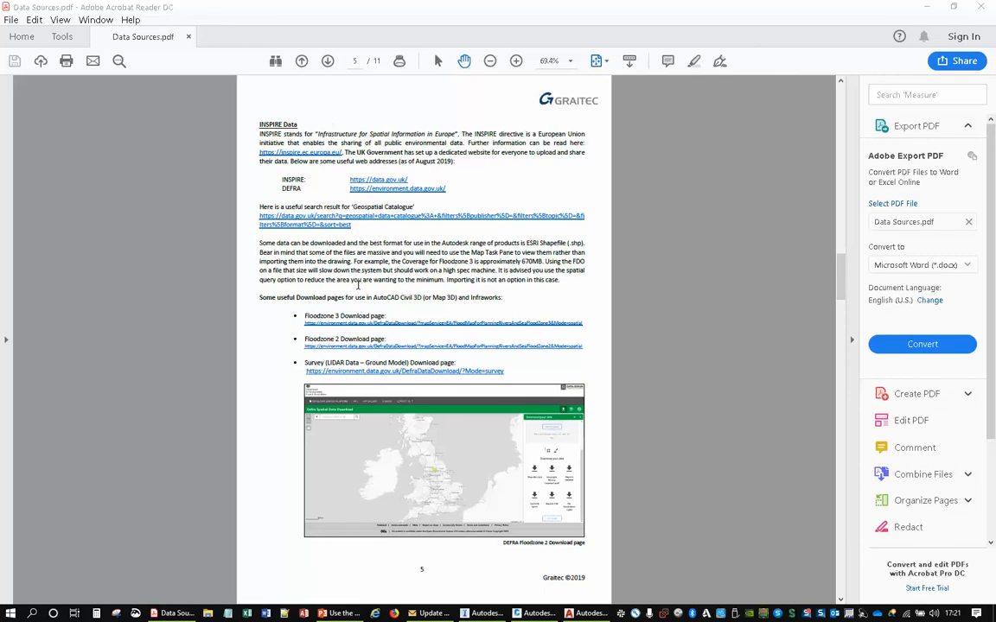
pyautogui.scroll(-1, 358, 286)
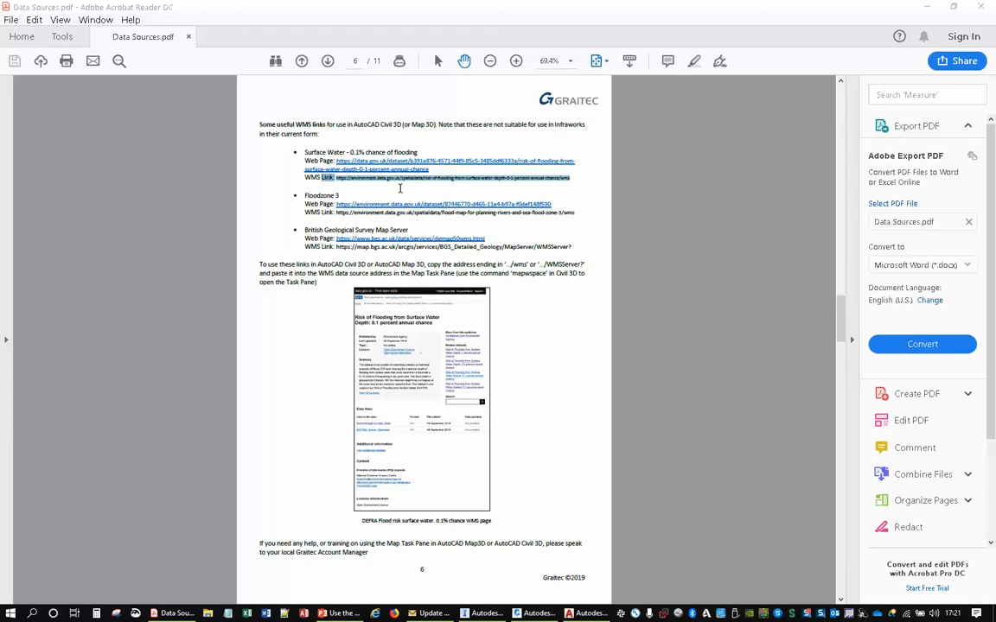
pyautogui.click(926, 7)
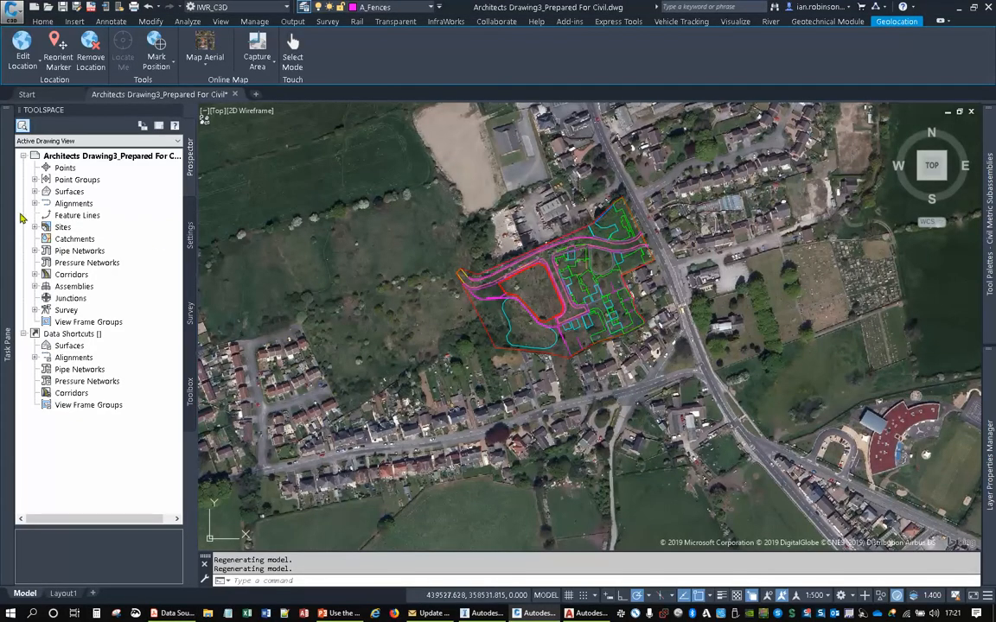
# - Create the WMS connection WMS_1 to the risk-of-flooding-from-surface-water-speed-0-1-percent-annual-chance address on environment.data.gov.uk, logging in without credentials
pyautogui.moveTo(19, 210)
pyautogui.click(52, 152)
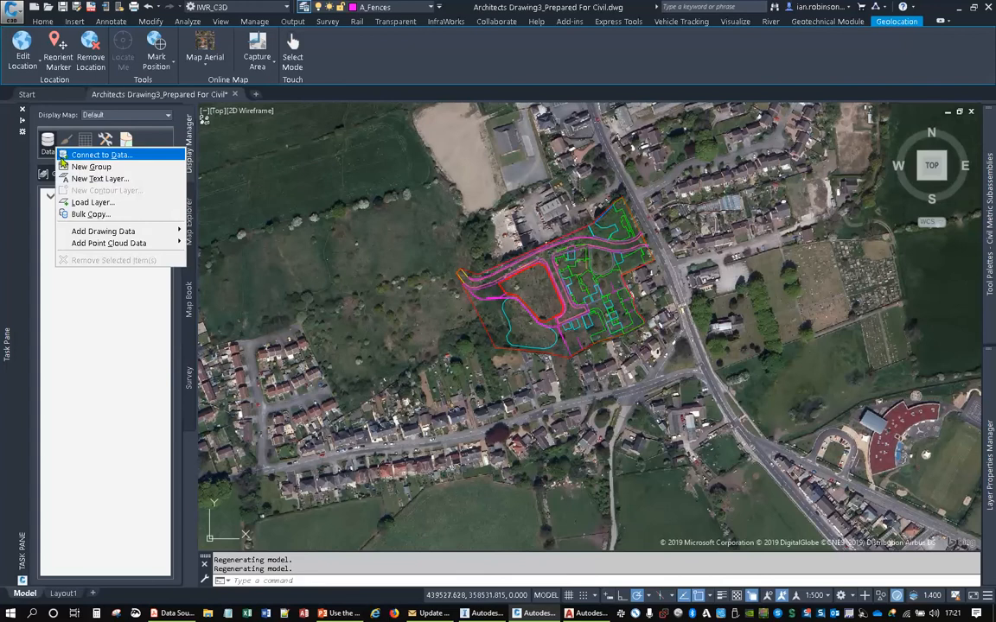
pyautogui.click(62, 152)
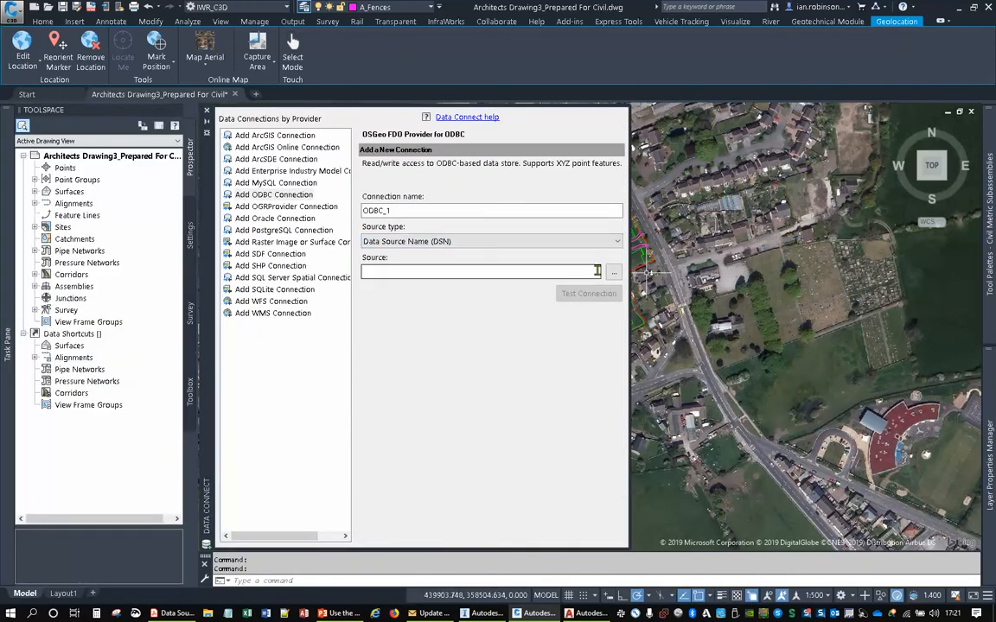
pyautogui.click(275, 314)
pyautogui.click(616, 241)
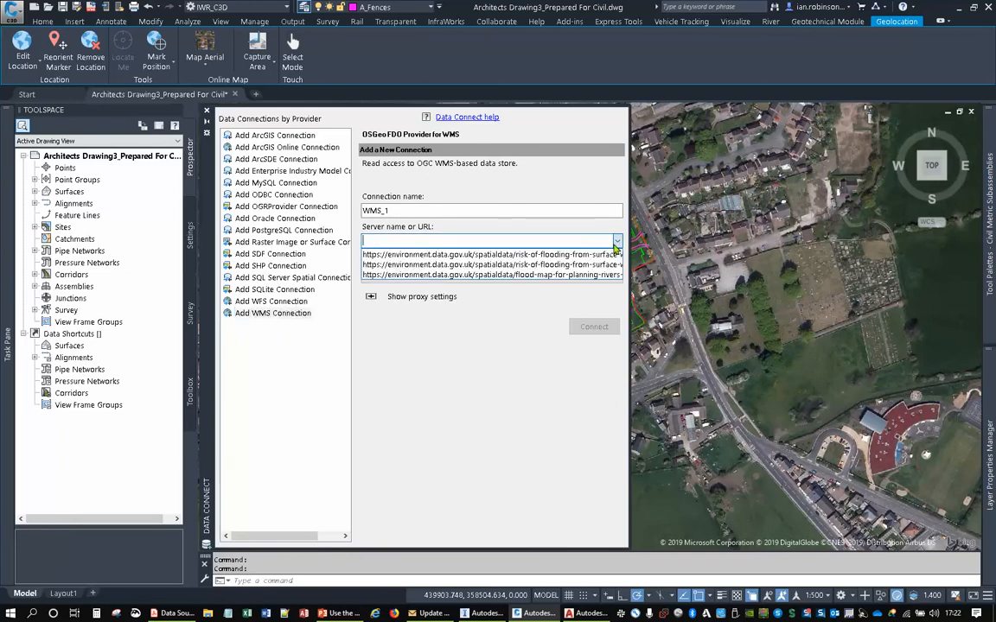
pyautogui.click(571, 265)
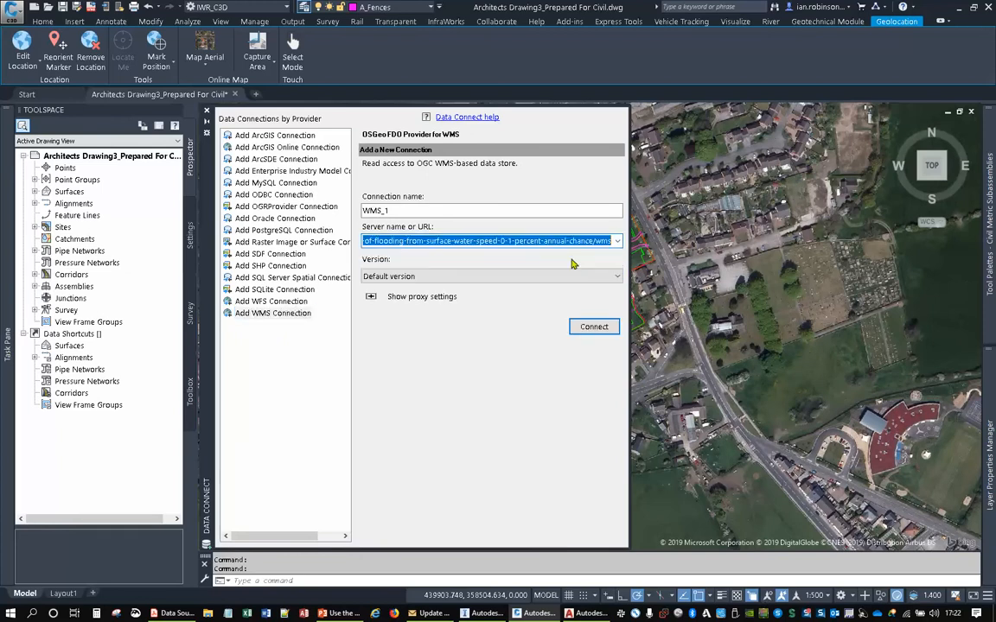
pyautogui.click(573, 328)
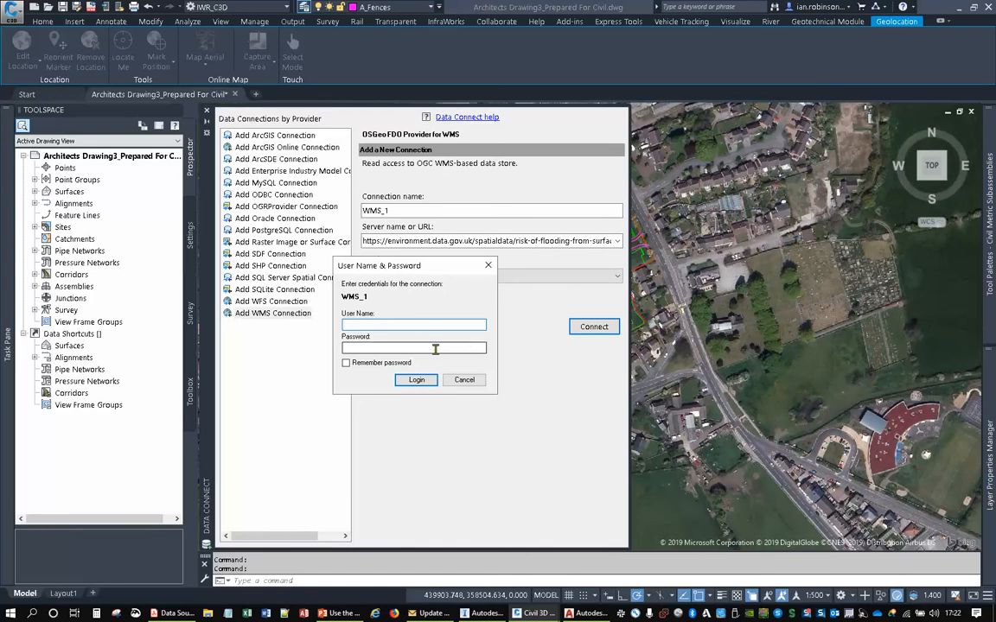
pyautogui.click(422, 379)
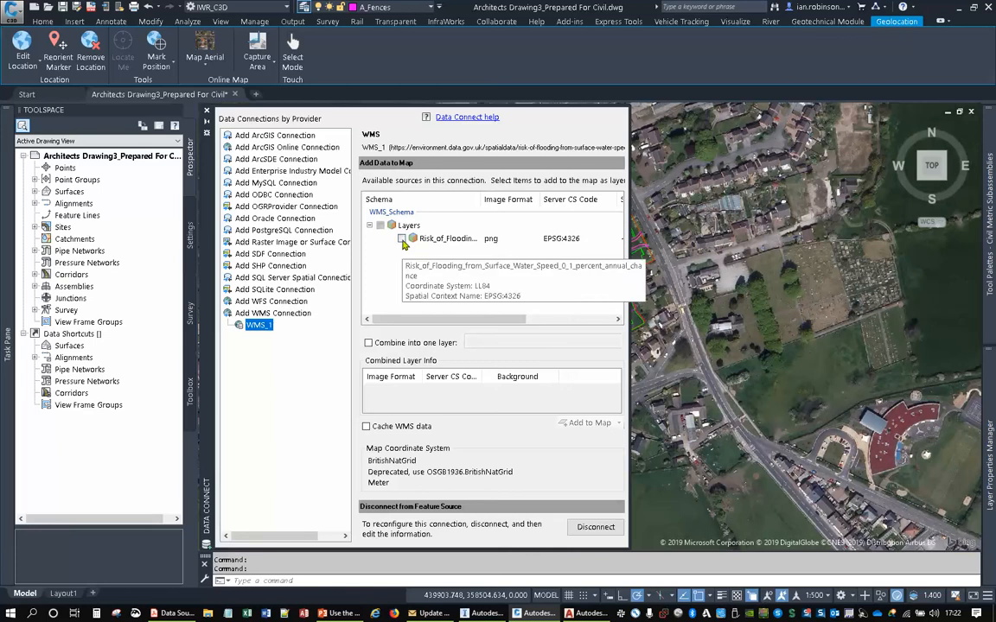
# - Add the Risk_of_Flooding_from_Surface_Water_Speed_0_1_percent_annual_chance layer to the map and inspect it around the site layout
pyautogui.click(401, 239)
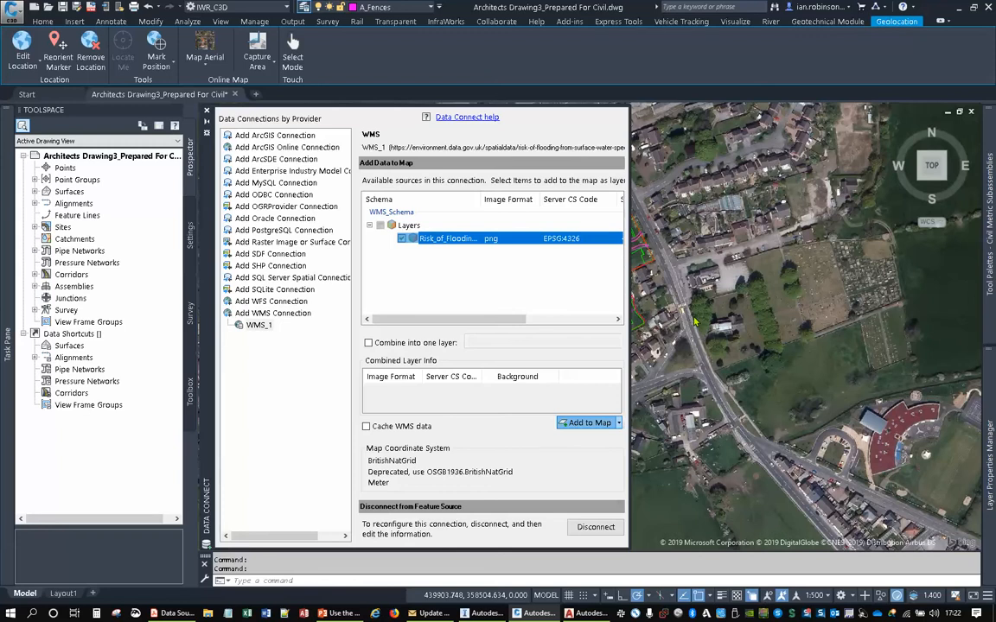
pyautogui.click(590, 423)
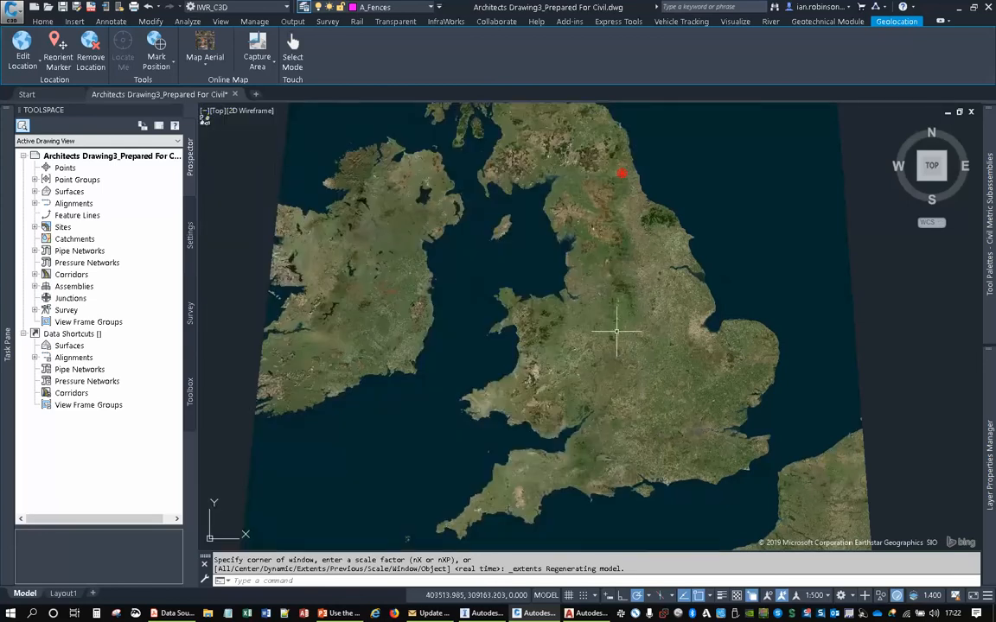
pyautogui.scroll(10, 635, 312)
pyautogui.scroll(10, 657, 304)
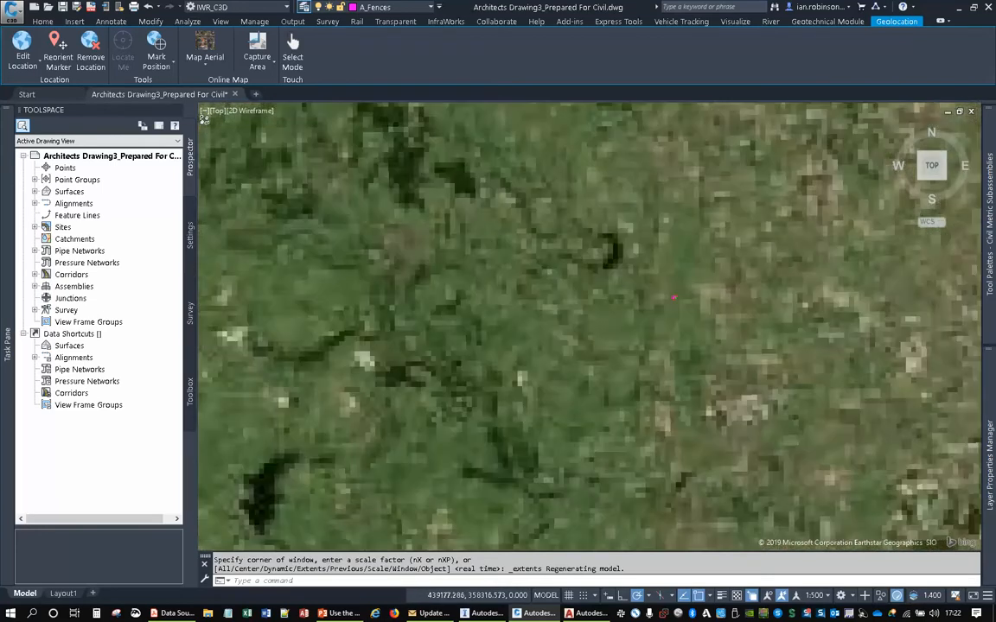
pyautogui.scroll(5, 680, 292)
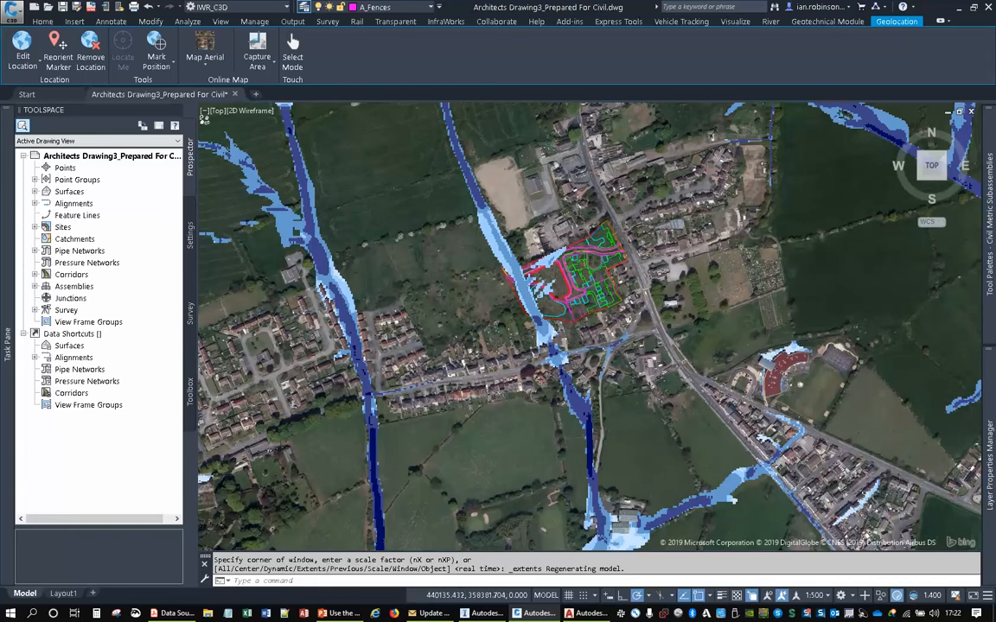
pyautogui.scroll(4, 791, 355)
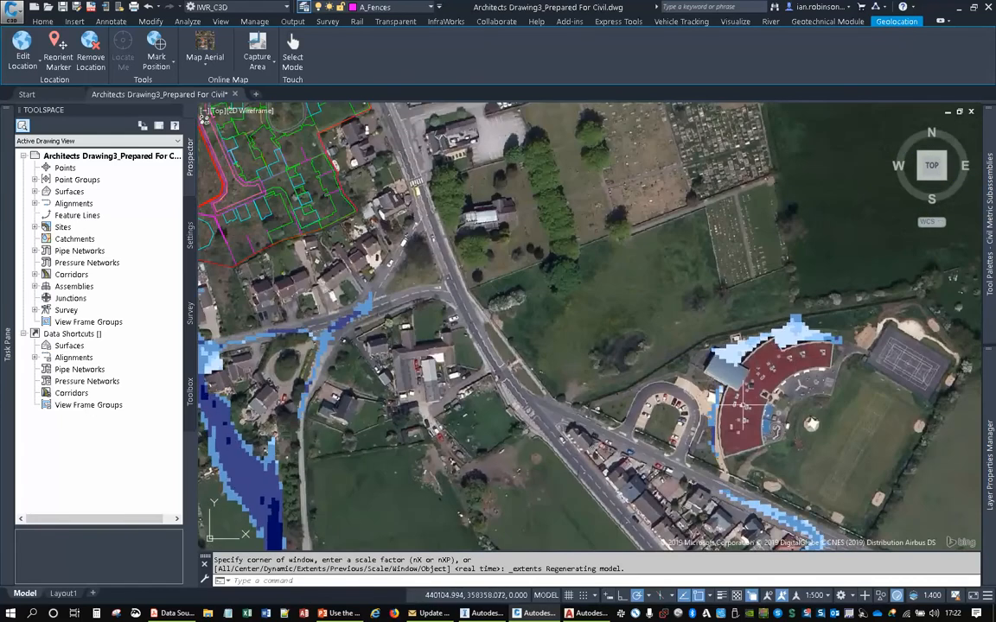
pyautogui.scroll(-2, 582, 298)
pyautogui.moveTo(582, 298); pyautogui.dragTo(647, 343, button='middle')
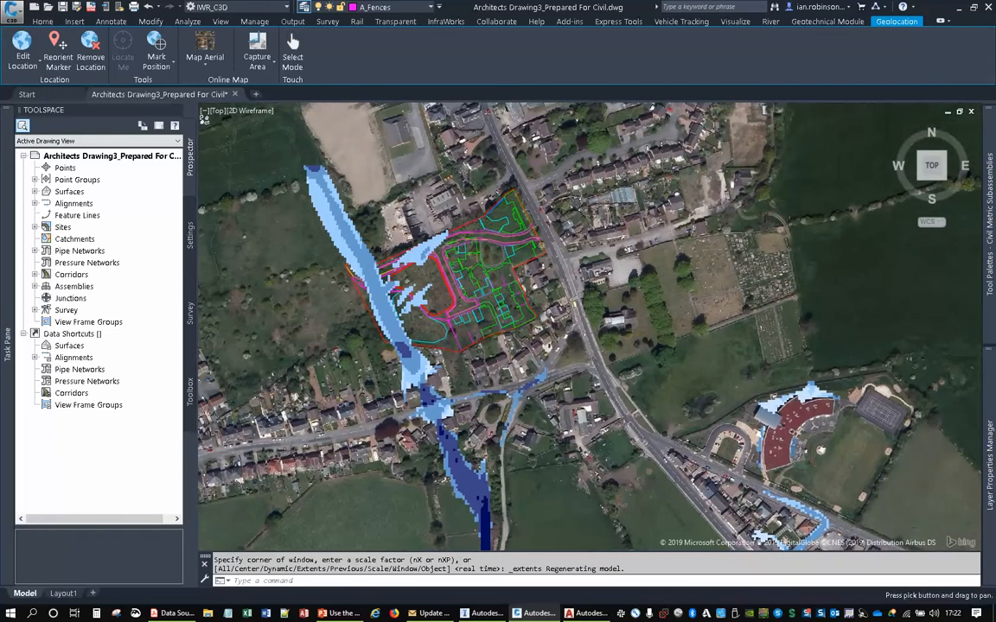
# - Check which layer the closed outline beside the flood corridor belongs to, then clear the selection
pyautogui.scroll(4, 318, 250)
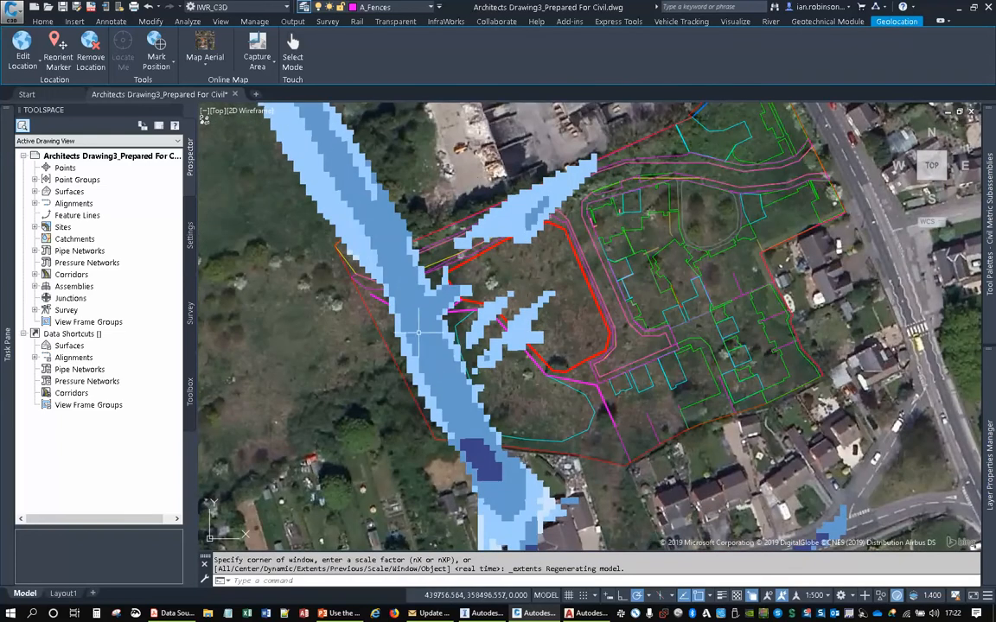
pyautogui.scroll(2, 497, 367)
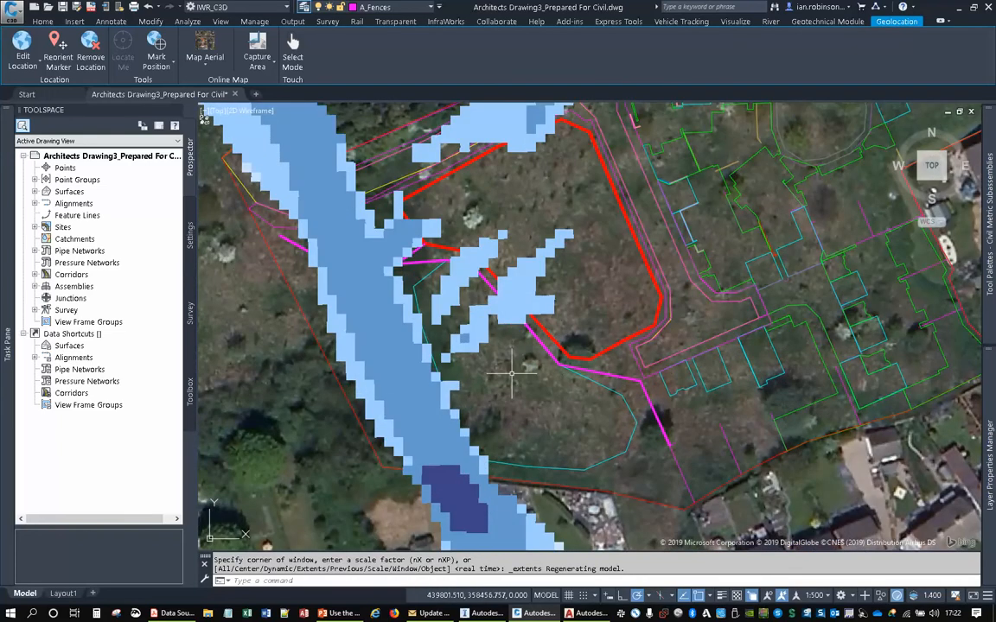
pyautogui.click(426, 277)
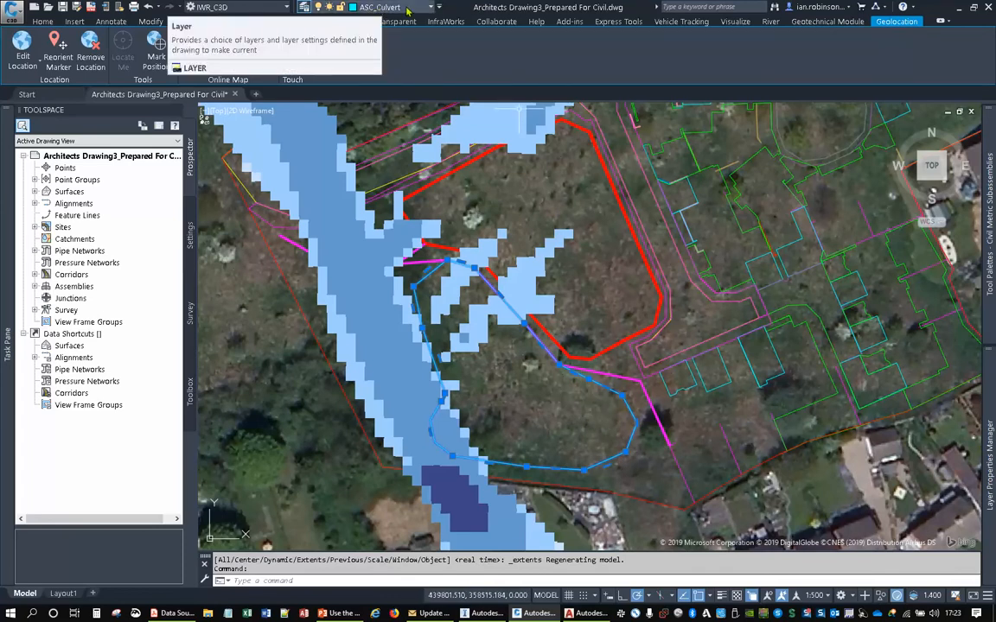
pyautogui.moveTo(600, 245); pyautogui.dragTo(561, 221, button='middle')
pyautogui.press('Escape')
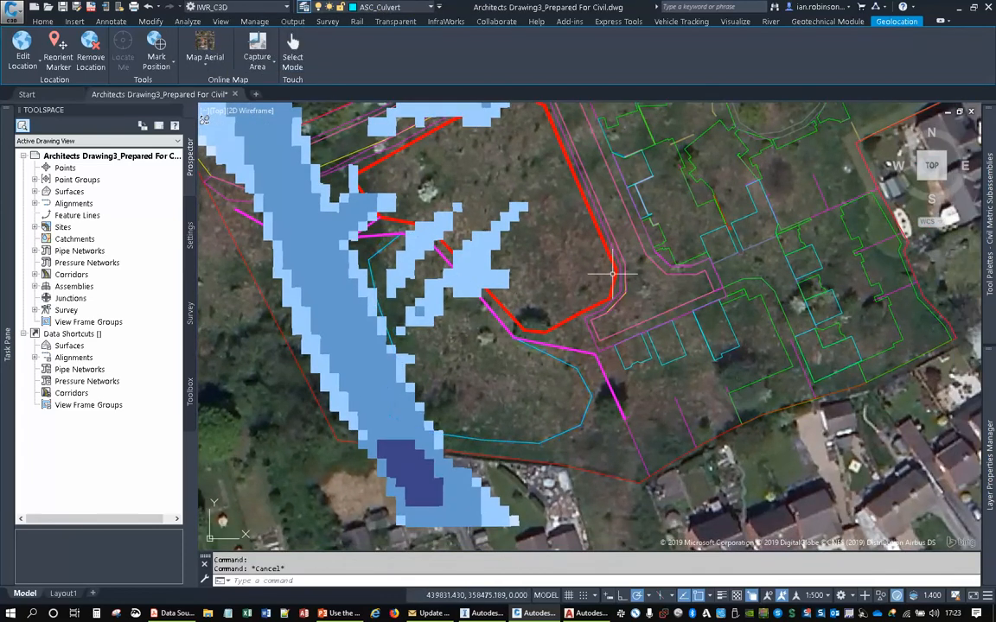
# - Examine the flood risk extents along the western boundary, the houses to the south and the site's eastern road entrance
pyautogui.scroll(-2, 612, 274)
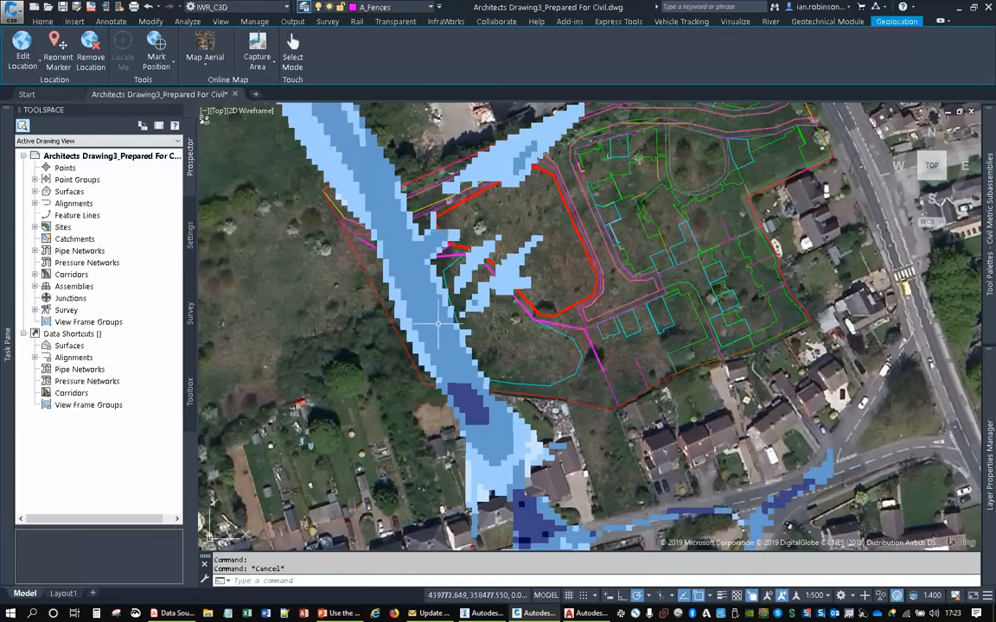
pyautogui.moveTo(473, 387); pyautogui.dragTo(462, 290, button='middle')
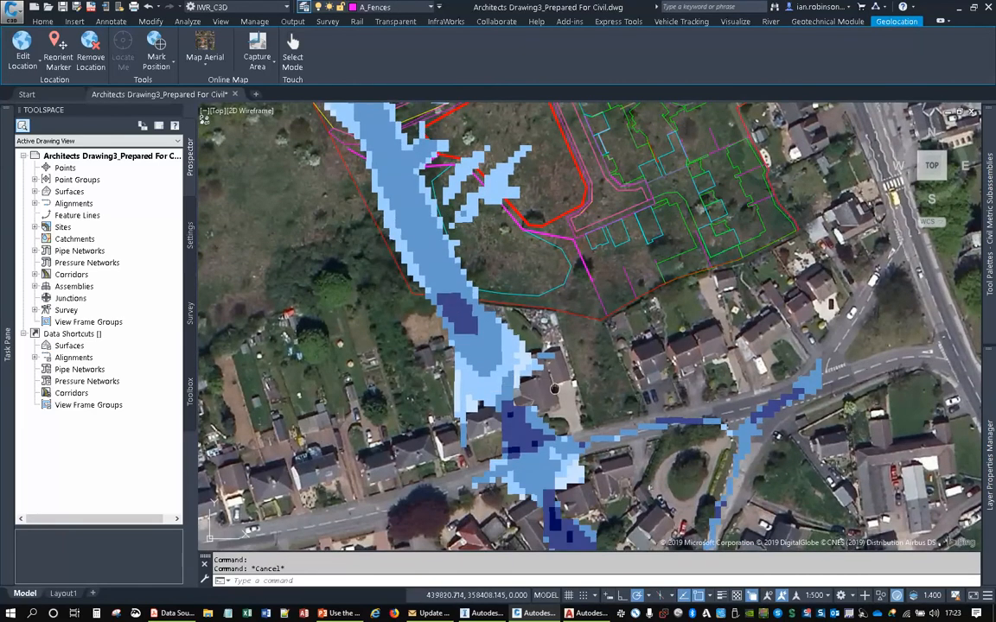
pyautogui.moveTo(554, 389); pyautogui.dragTo(502, 244, button='middle')
pyautogui.moveTo(653, 281); pyautogui.dragTo(575, 505, button='middle')
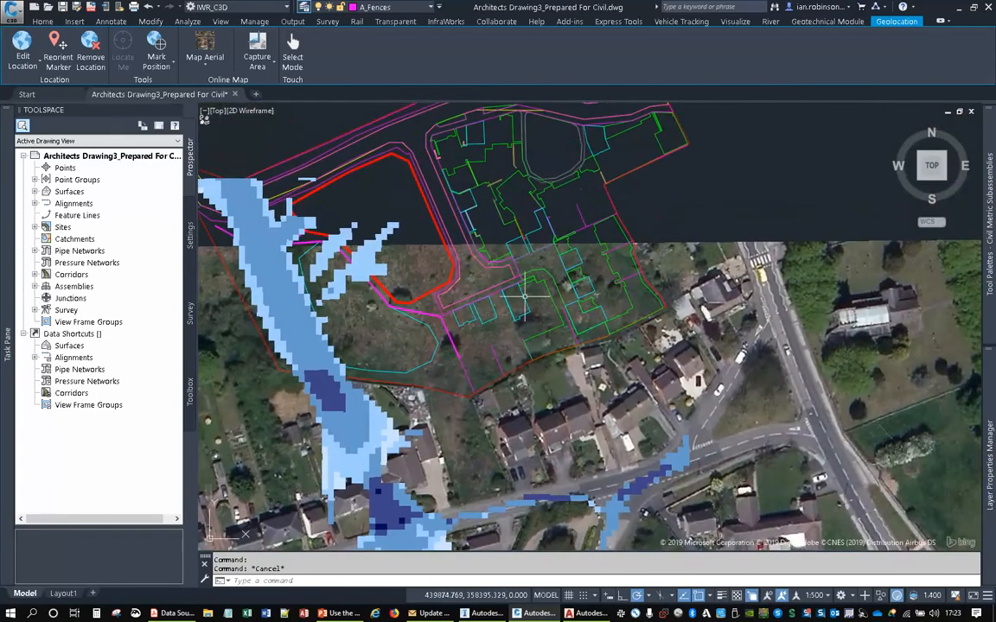
pyautogui.moveTo(578, 235); pyautogui.dragTo(614, 341, button='middle')
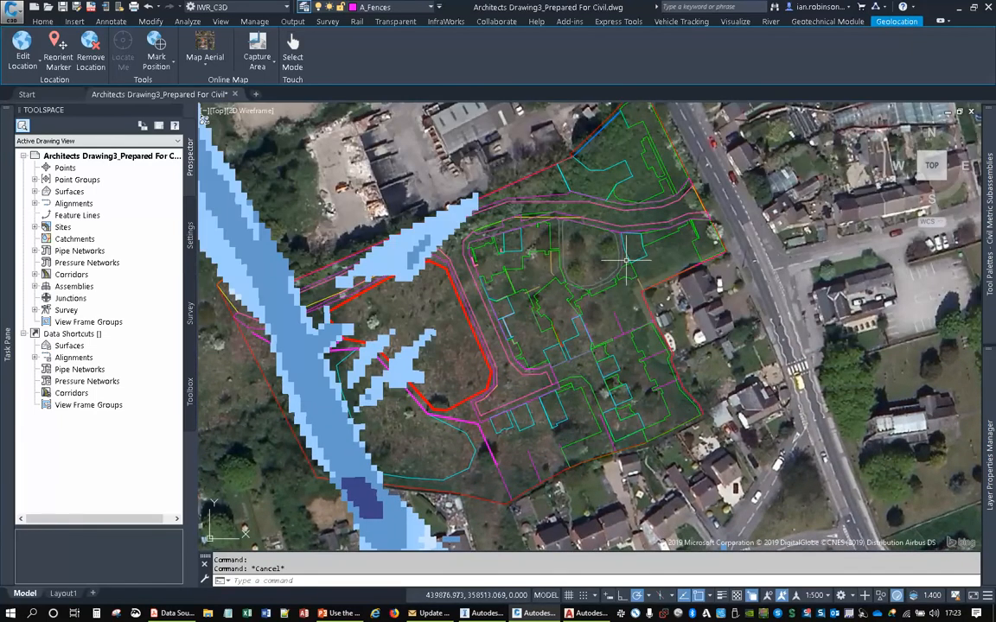
pyautogui.moveTo(712, 217); pyautogui.dragTo(683, 368, button='middle')
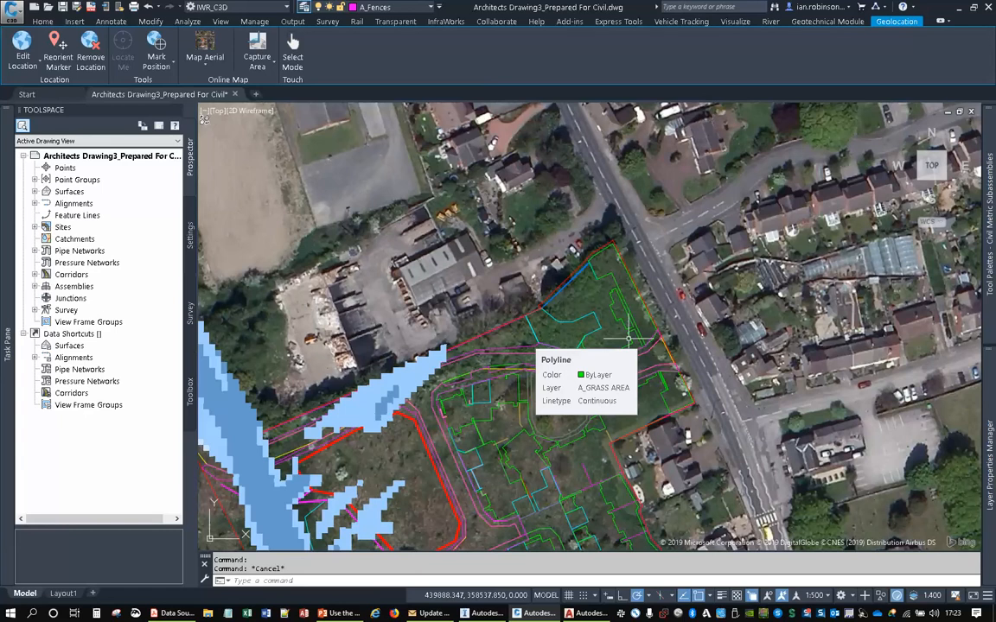
pyautogui.moveTo(629, 339); pyautogui.dragTo(678, 239, button='middle')
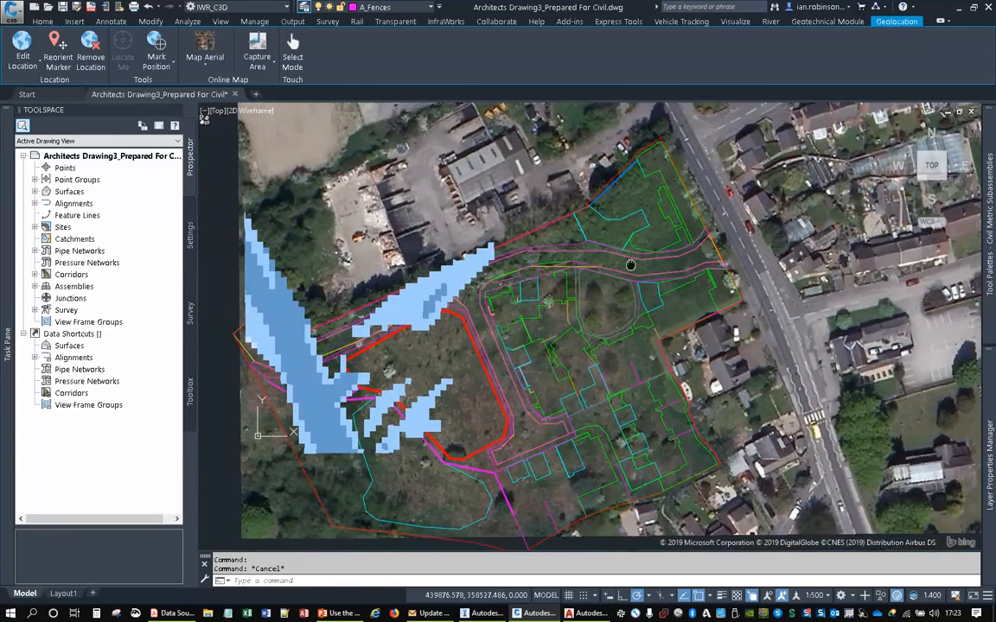
# - Disconnect and delete the WMS_1 connection to remove the flood risk layer from the map, and close Data Connect
pyautogui.moveTo(13, 250)
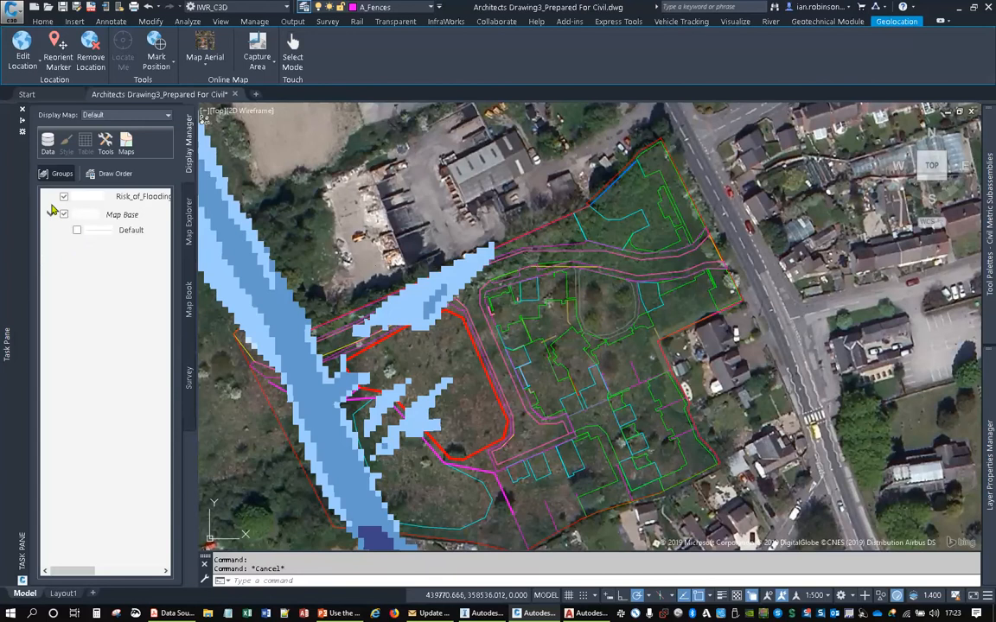
pyautogui.click(48, 143)
pyautogui.click(86, 144)
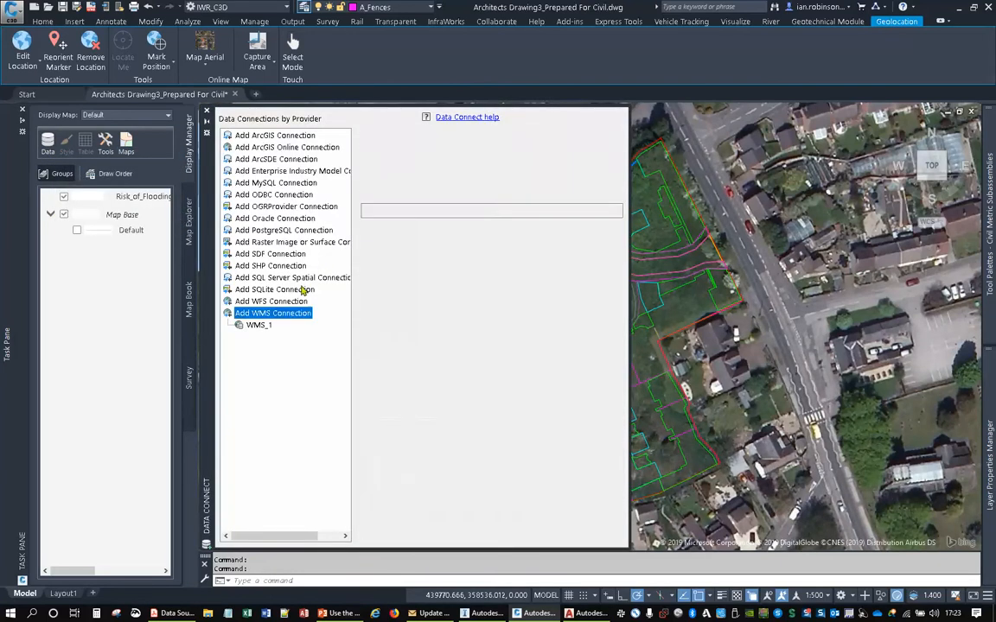
pyautogui.click(258, 326)
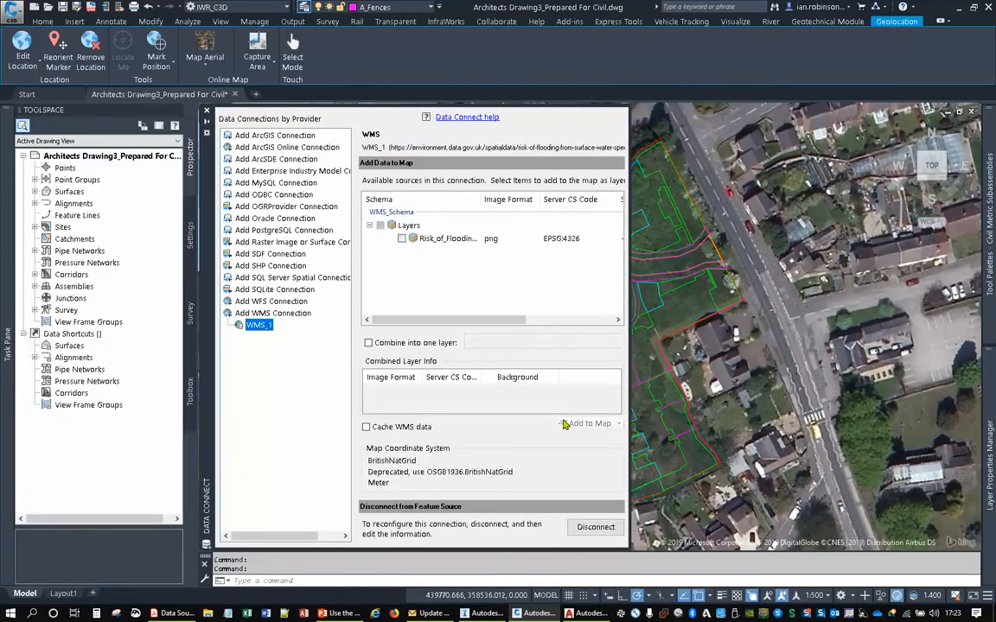
pyautogui.rightClick(262, 325)
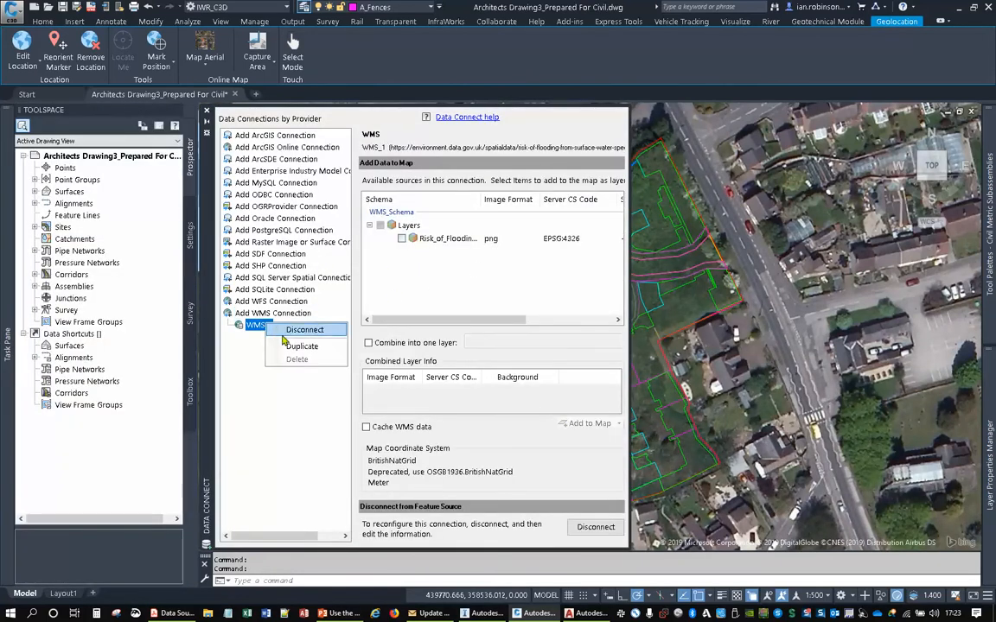
pyautogui.click(290, 331)
pyautogui.rightClick(259, 325)
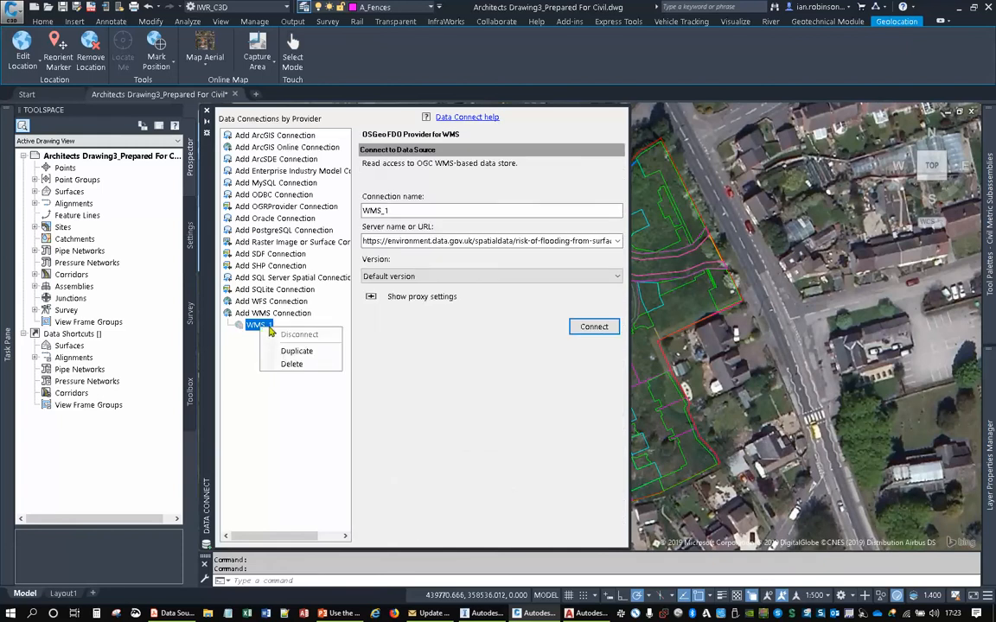
pyautogui.click(294, 364)
pyautogui.click(367, 400)
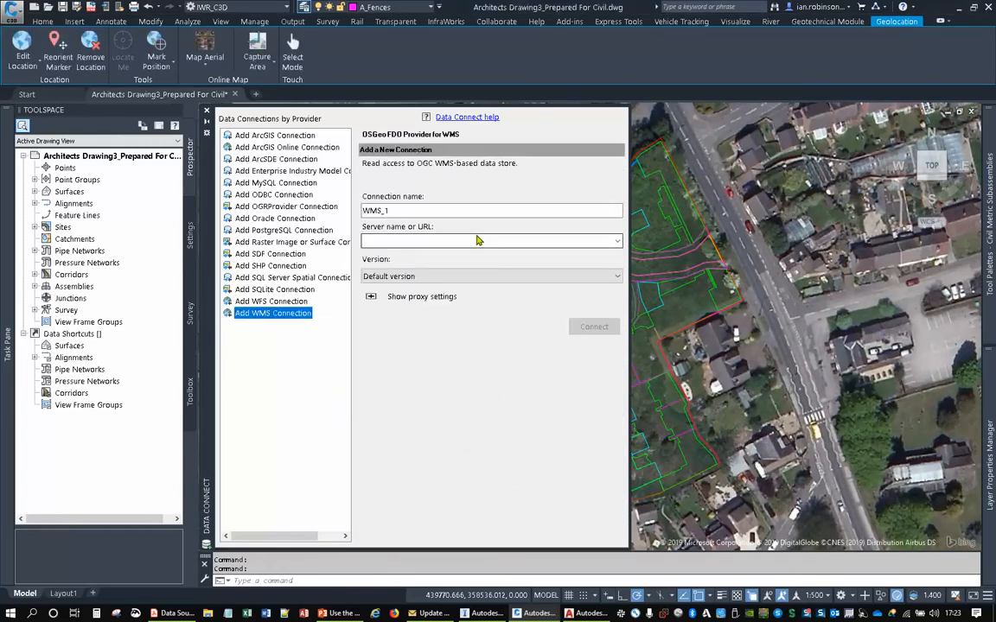
pyautogui.click(207, 110)
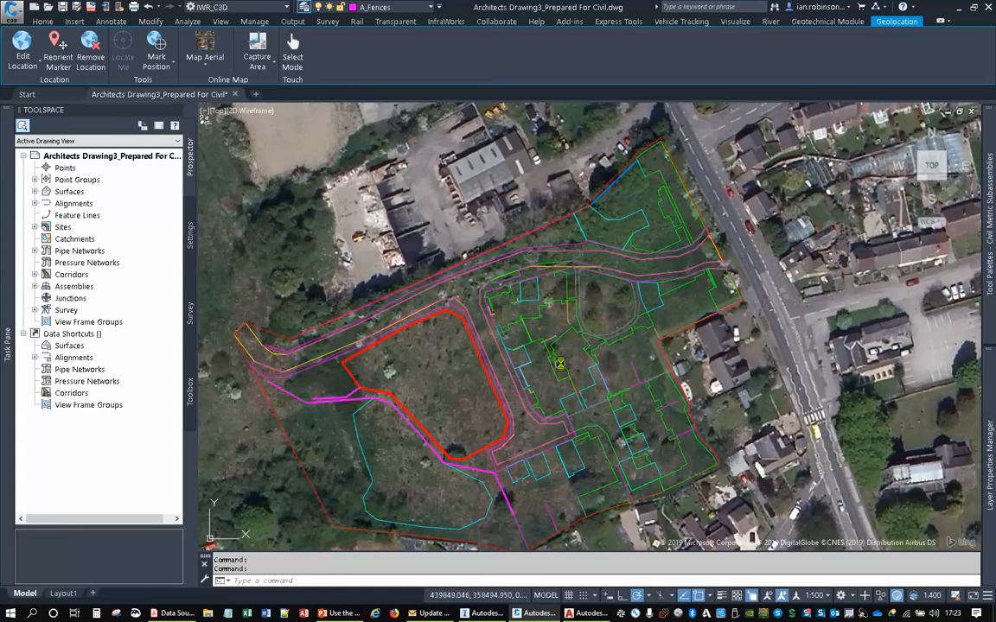
# - Turn off the online aerial map behind the site layout
pyautogui.moveTo(560, 364); pyautogui.dragTo(570, 315, button='middle')
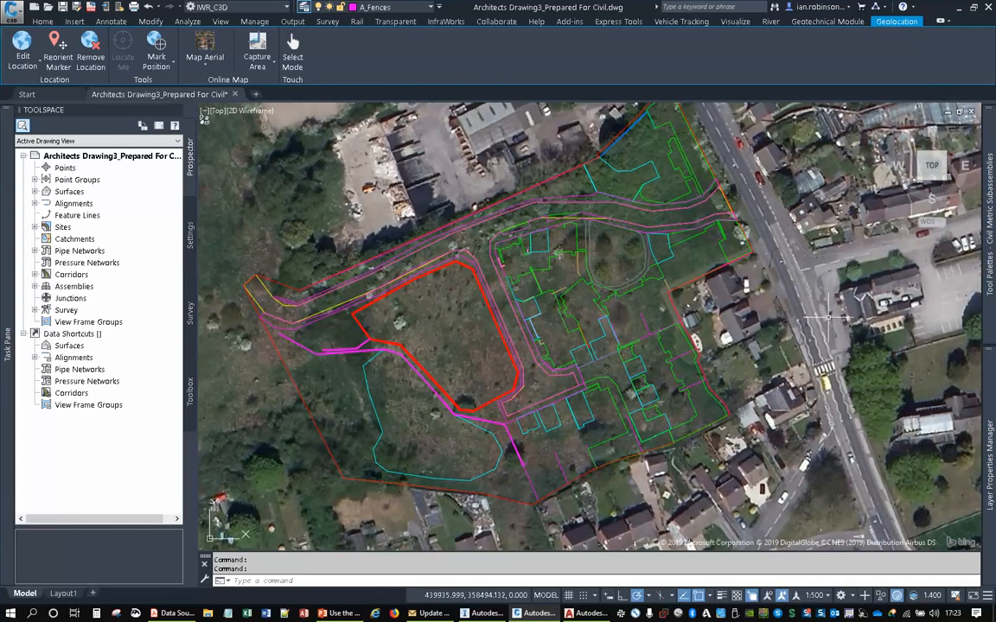
pyautogui.click(186, 67)
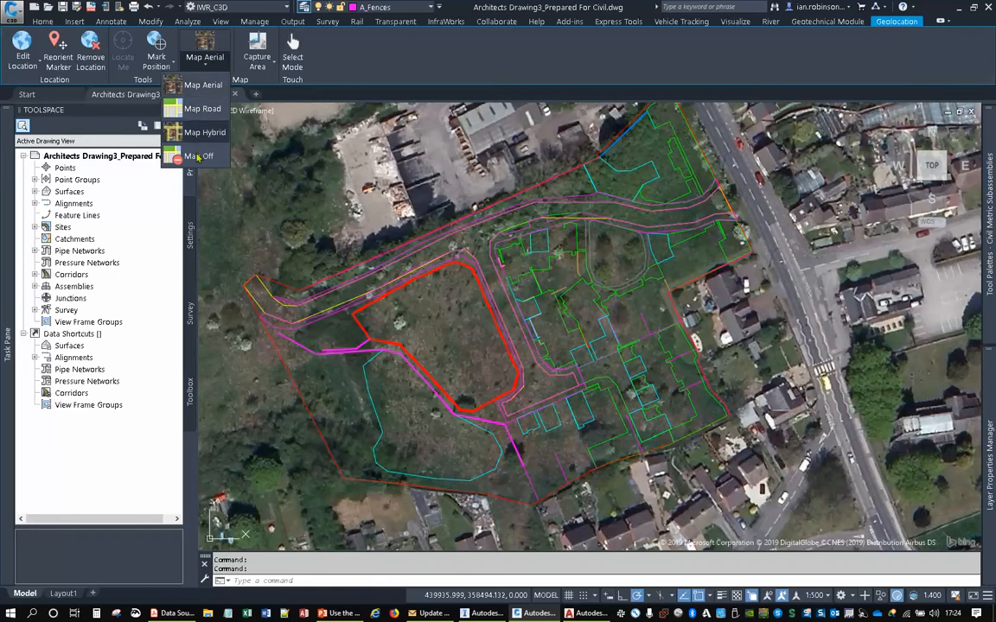
pyautogui.click(198, 156)
pyautogui.moveTo(517, 311); pyautogui.dragTo(556, 295, button='middle')
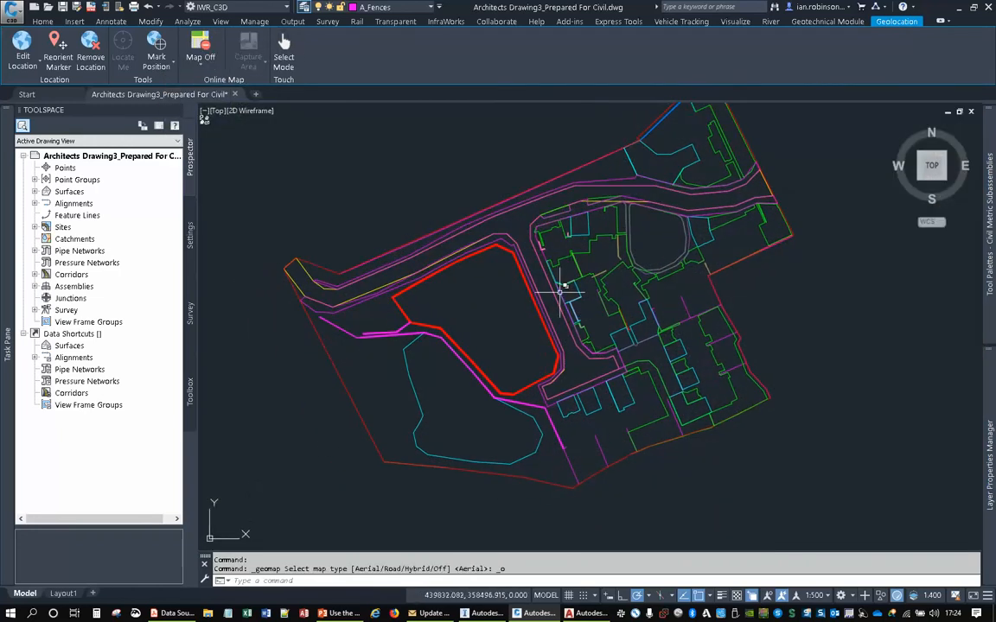
# - Regenerate the model at the site road's western end so its curved linework displays smoothly
pyautogui.scroll(-1, 562, 290)
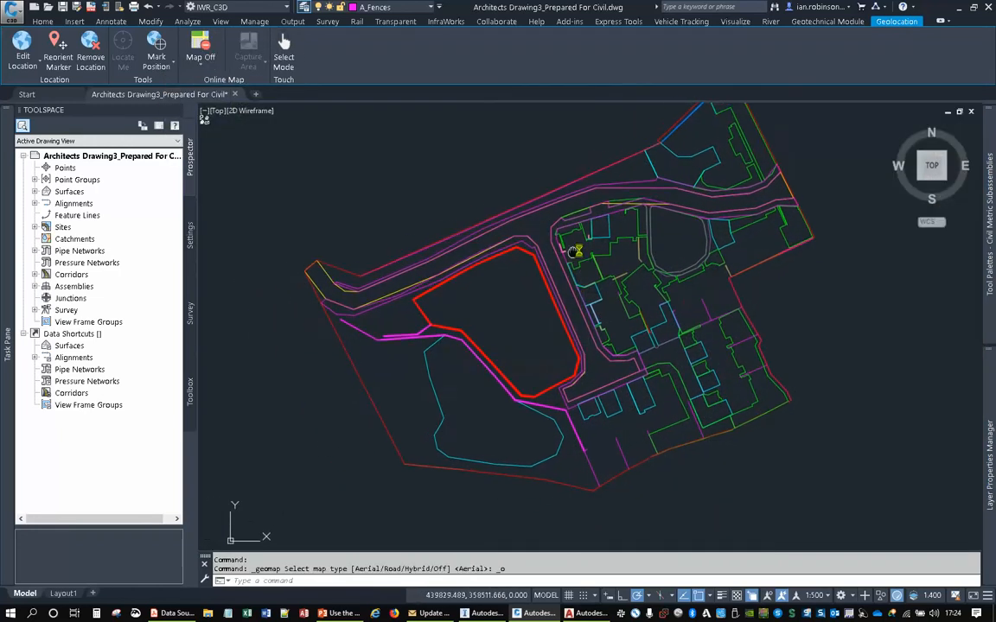
pyautogui.scroll(3, 298, 277)
pyautogui.scroll(2, 357, 301)
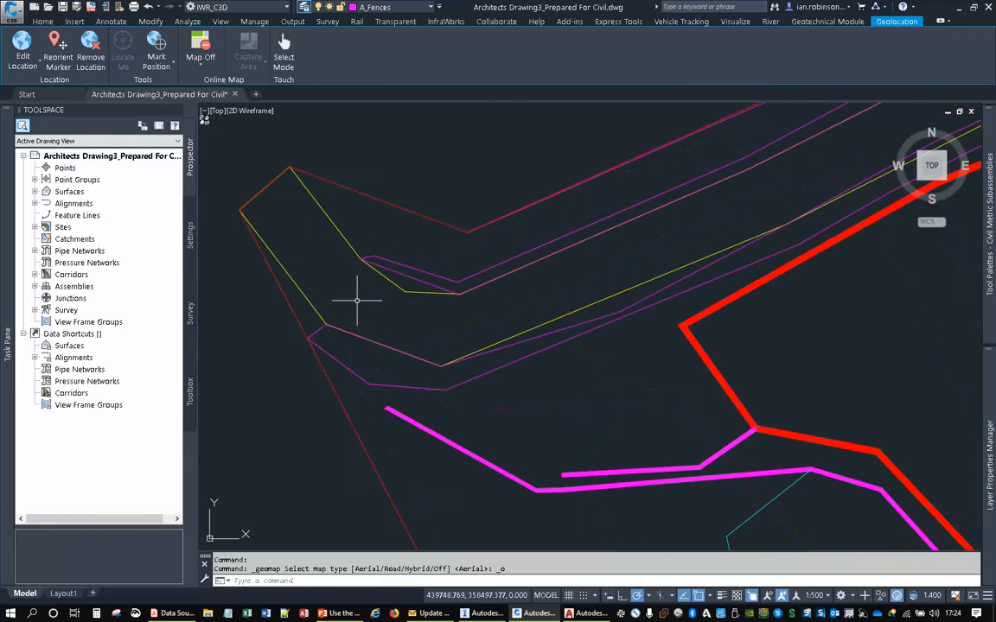
pyautogui.press('Return')
pyautogui.scroll(-3, 525, 327)
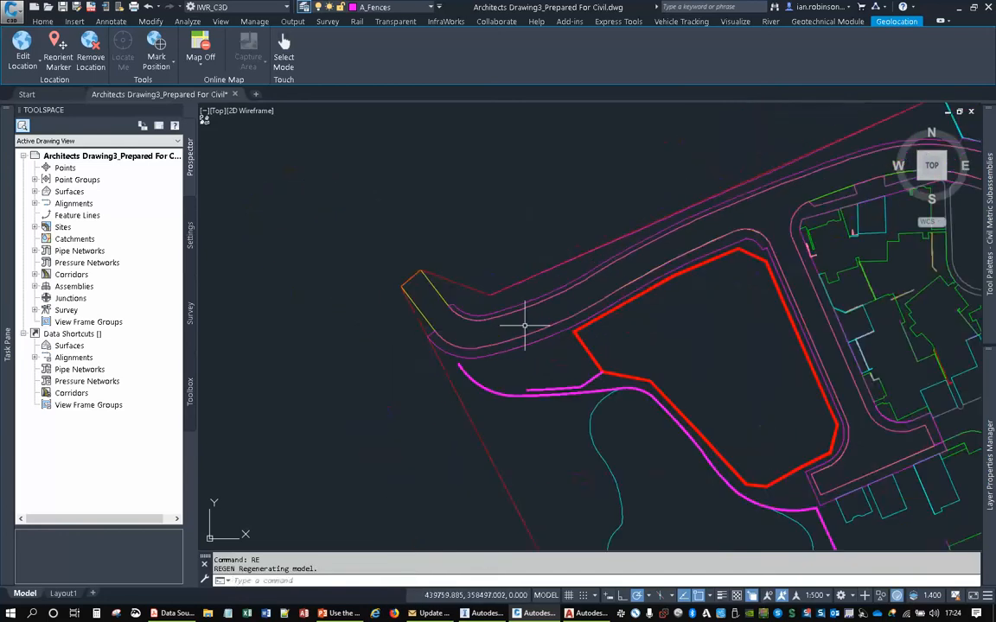
# - Select the site road outline and the footway edge polyline along its northern side
pyautogui.click(337, 226)
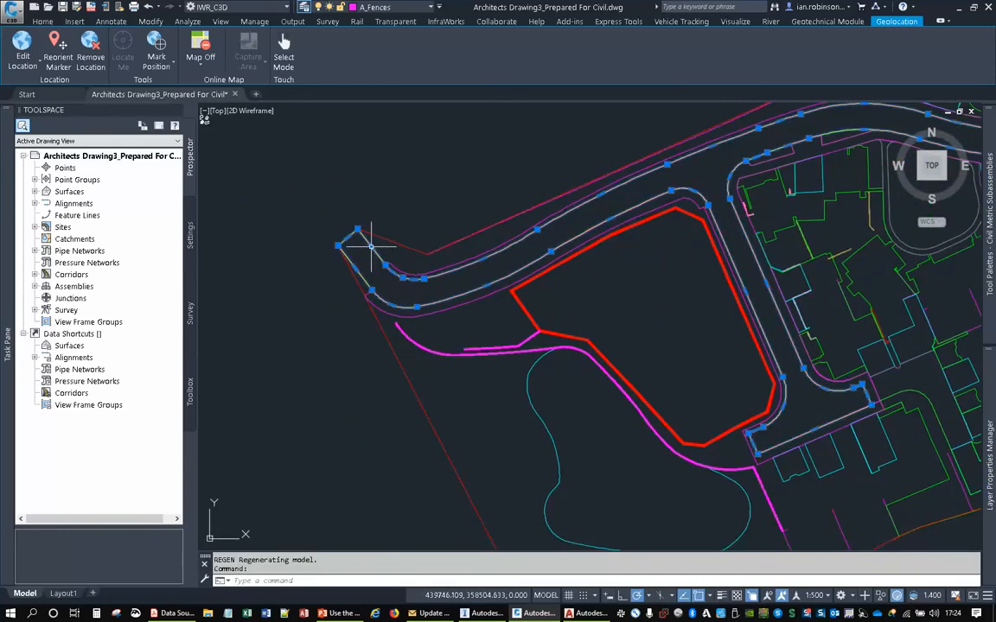
pyautogui.moveTo(574, 266); pyautogui.dragTo(365, 327, button='middle')
pyautogui.moveTo(478, 296); pyautogui.dragTo(458, 390, button='middle')
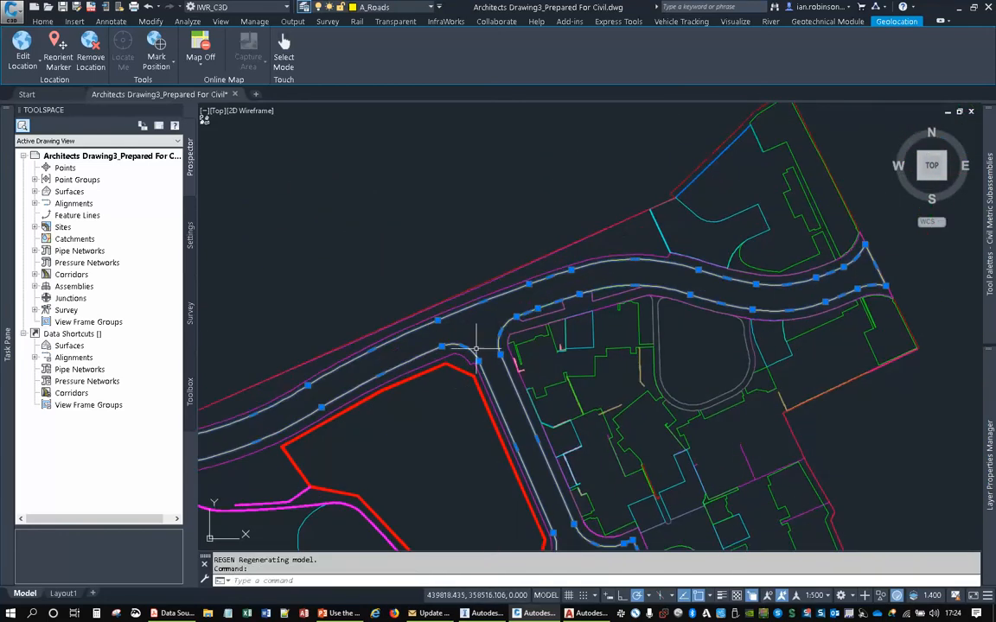
pyautogui.moveTo(372, 389); pyautogui.dragTo(516, 255, button='middle')
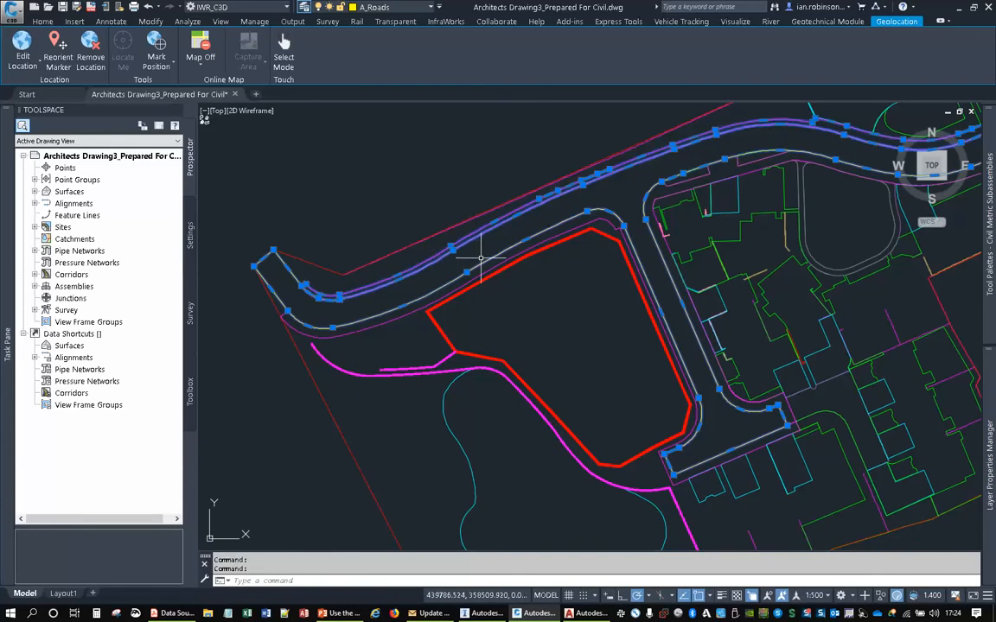
pyautogui.moveTo(531, 298); pyautogui.dragTo(503, 153, button='middle')
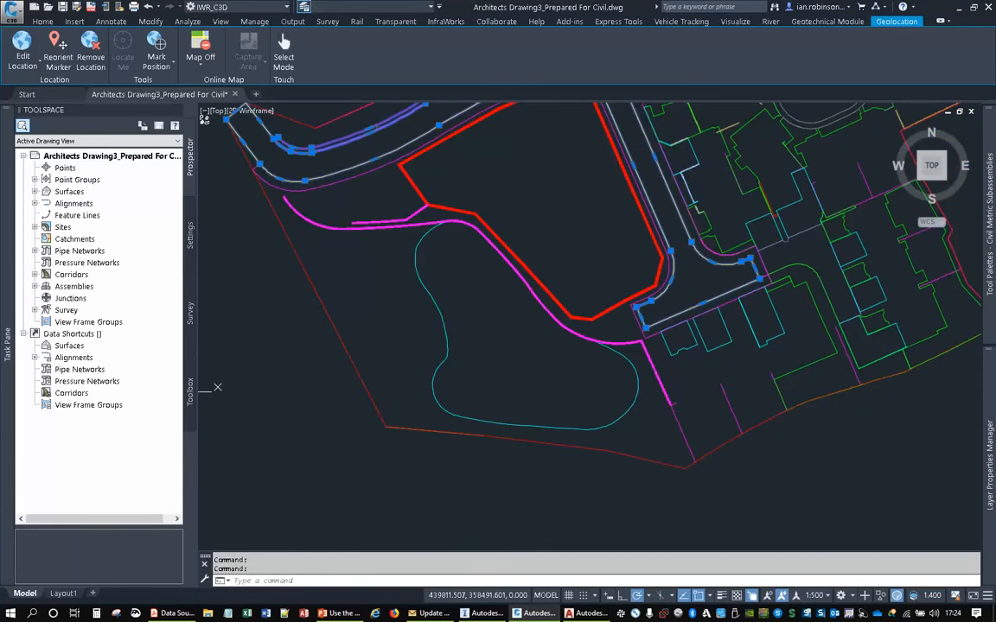
# - Add the closed cyan outline south of the red area and the looped driveway polylines to the selection
pyautogui.click(419, 278)
pyautogui.moveTo(831, 236)
pyautogui.mouseDown(button='middle')
pyautogui.moveTo(702, 245)
pyautogui.moveTo(668, 271)
pyautogui.moveTo(633, 416)
pyautogui.mouseUp(button='middle')
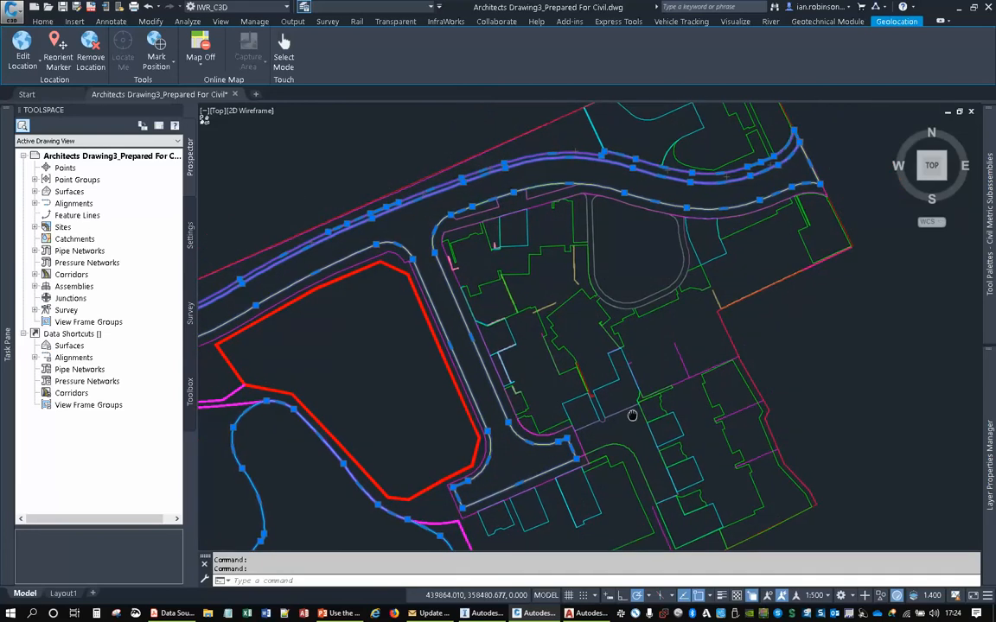
pyautogui.click(591, 212)
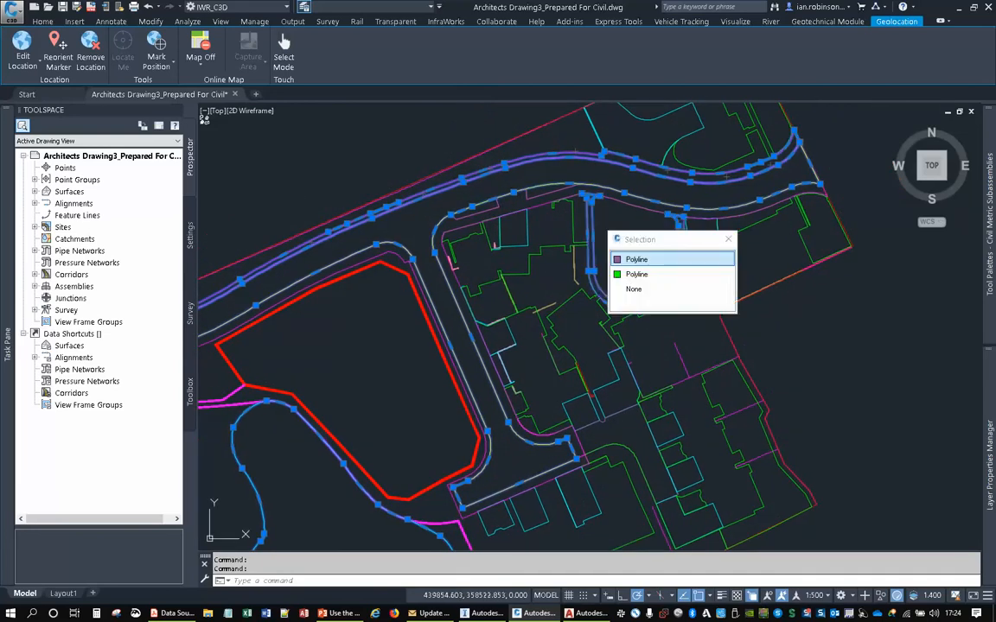
pyautogui.click(637, 260)
pyautogui.moveTo(572, 218); pyautogui.dragTo(584, 256, button='middle')
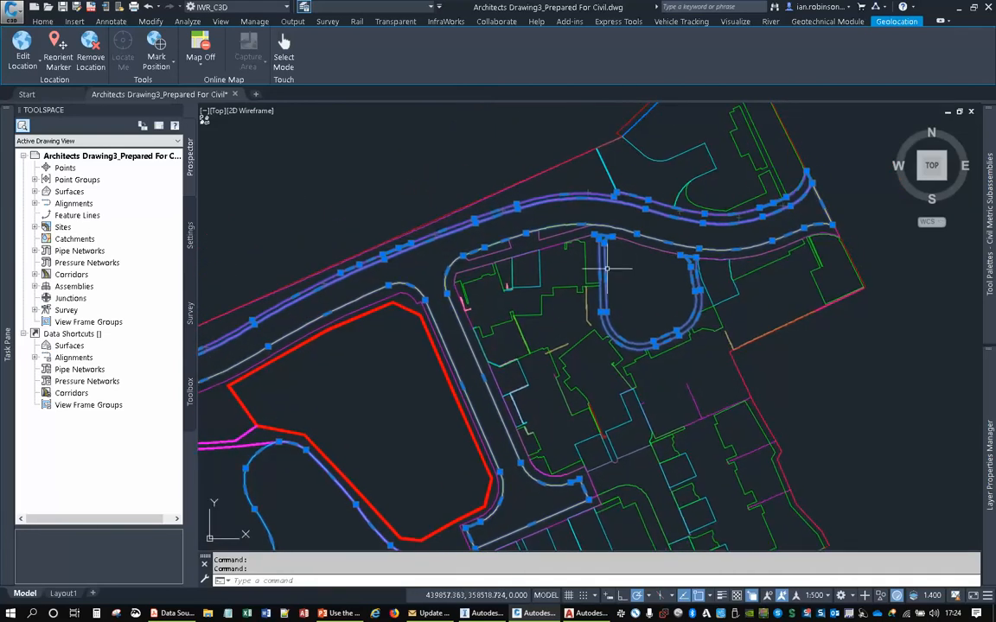
# - Add the green plot polyline south-west of the looped driveway, and extend the selection to all similar objects
pyautogui.moveTo(641, 172); pyautogui.dragTo(560, 197, button='middle')
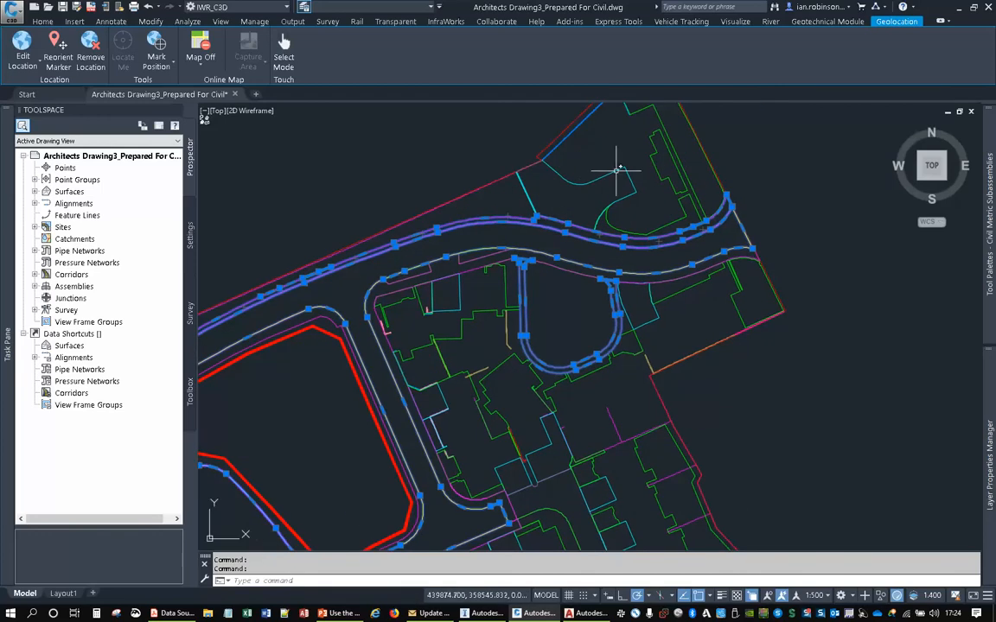
pyautogui.moveTo(544, 278)
pyautogui.mouseDown(button='middle')
pyautogui.moveTo(573, 178)
pyautogui.moveTo(605, 313)
pyautogui.mouseUp(button='middle')
pyautogui.scroll(2, 554, 276)
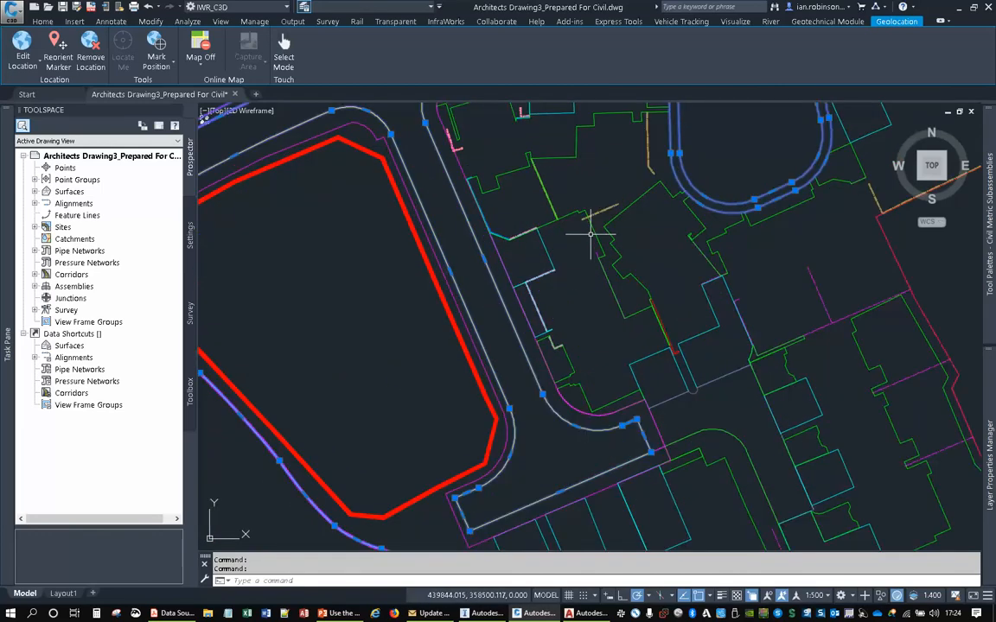
pyautogui.click(551, 156)
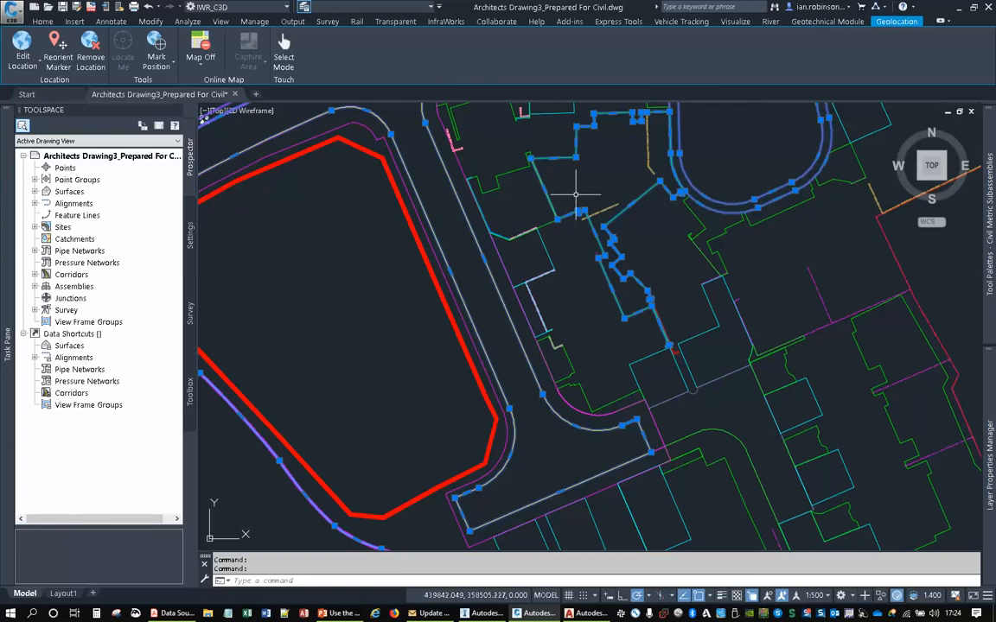
pyautogui.scroll(-2, 527, 165)
pyautogui.scroll(1, 547, 272)
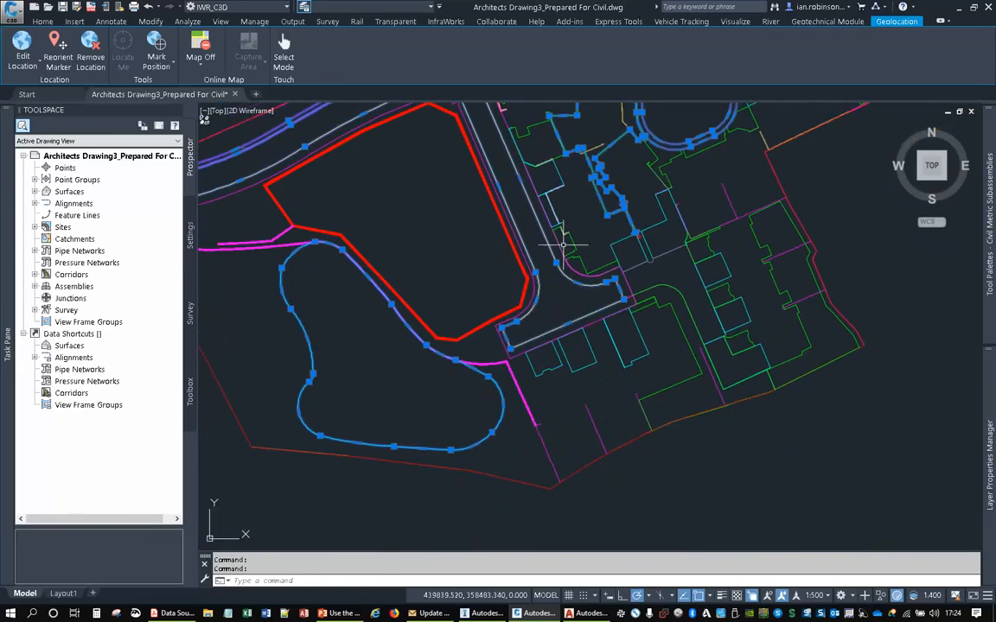
pyautogui.rightClick(496, 245)
pyautogui.click(539, 405)
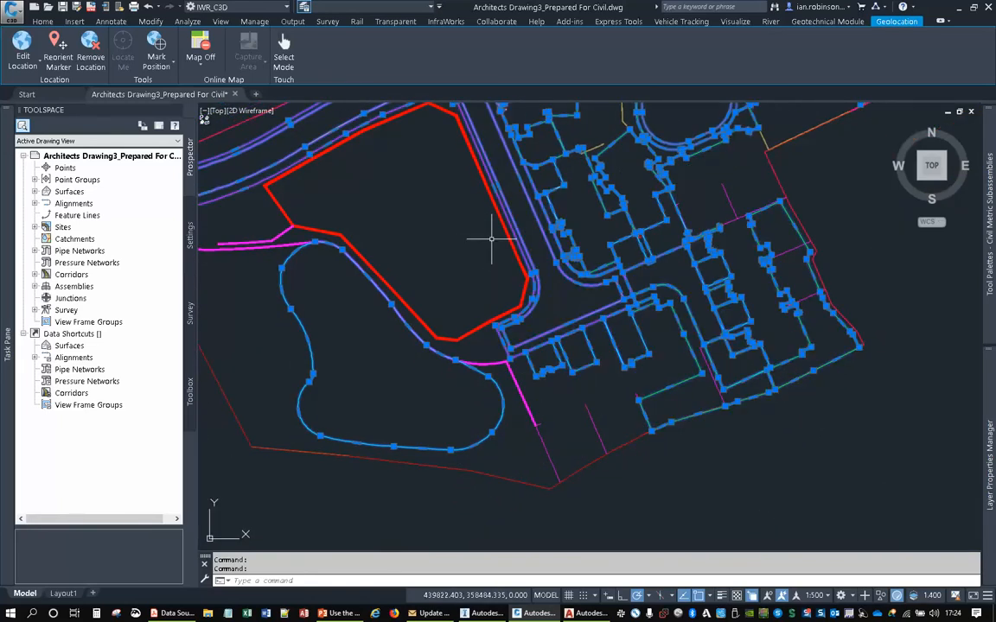
# - Examine the selected layout linework across the whole site, including the road, driveways, plots and south-western outline
pyautogui.scroll(-2, 583, 284)
pyautogui.moveTo(540, 285)
pyautogui.mouseDown(button='middle')
pyautogui.moveTo(606, 312)
pyautogui.moveTo(575, 364)
pyautogui.mouseUp(button='middle')
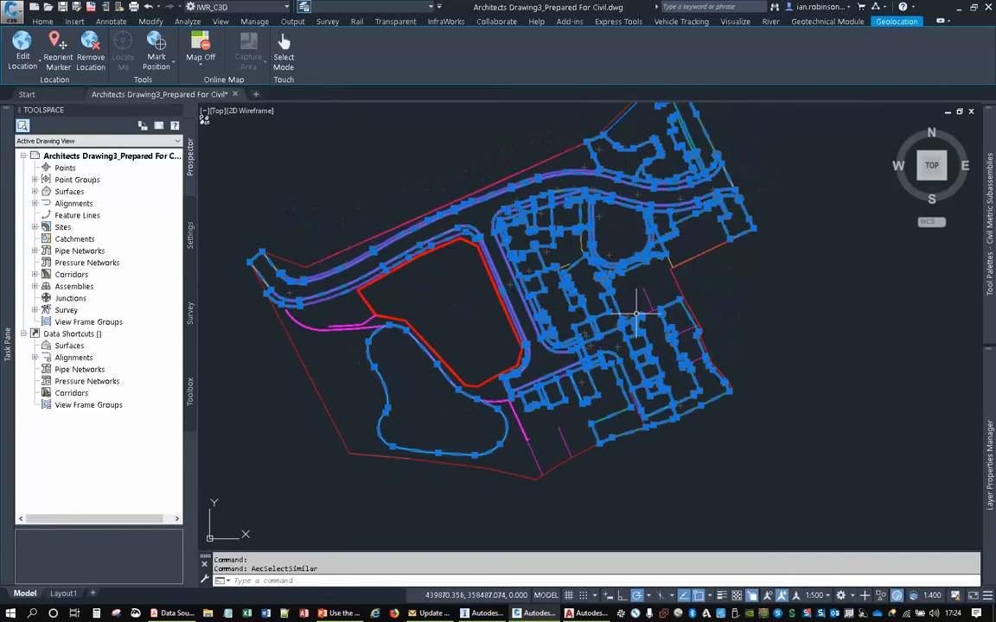
pyautogui.moveTo(609, 255); pyautogui.dragTo(622, 294, button='middle')
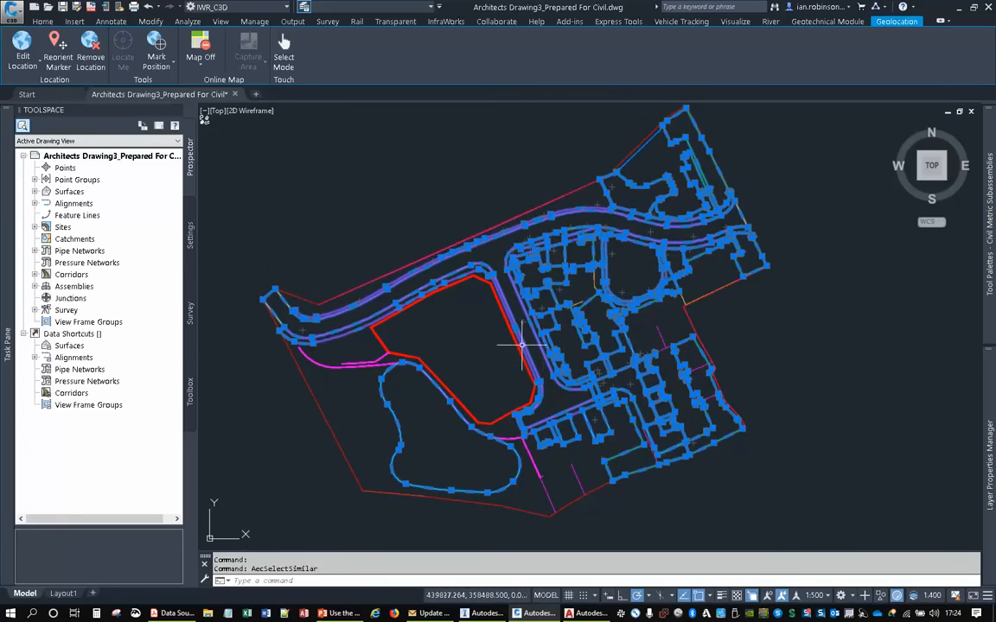
pyautogui.moveTo(484, 303); pyautogui.dragTo(479, 333, button='middle')
pyautogui.moveTo(527, 245); pyautogui.dragTo(519, 262, button='middle')
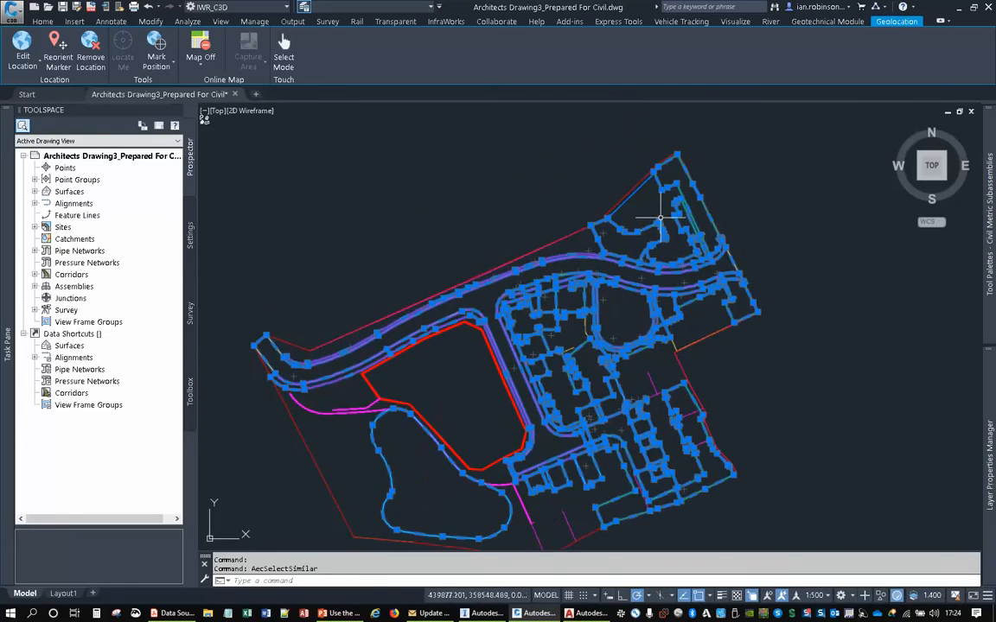
pyautogui.scroll(2, 595, 199)
pyautogui.moveTo(463, 367); pyautogui.dragTo(579, 250, button='middle')
pyautogui.scroll(-3, 575, 259)
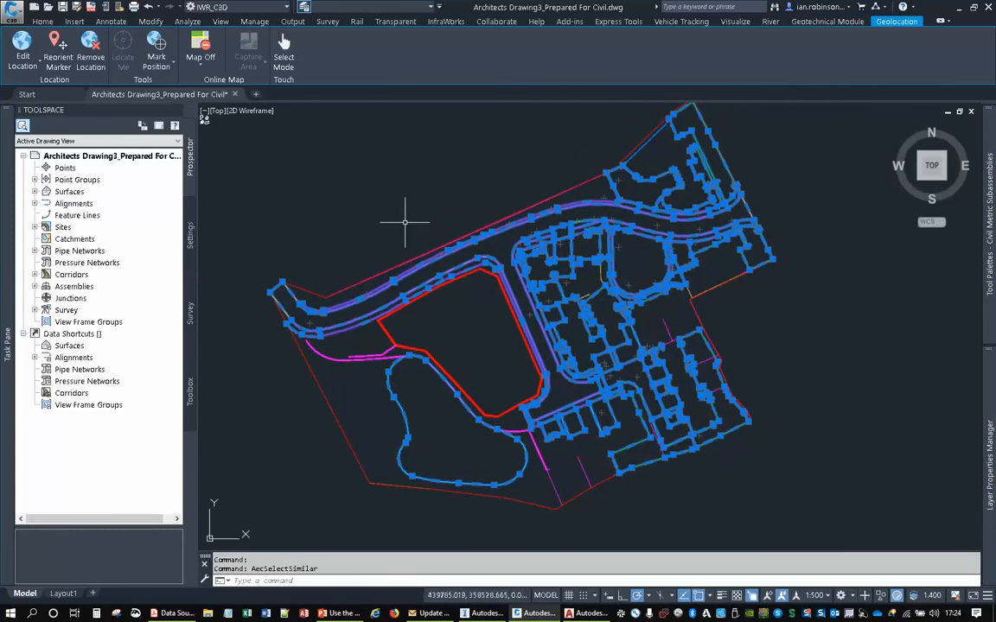
# - Start MAPEXPORT for the selected linework and choose the LIVE folder inside Data Extraction as the export location
pyautogui.write('Mapexpor')
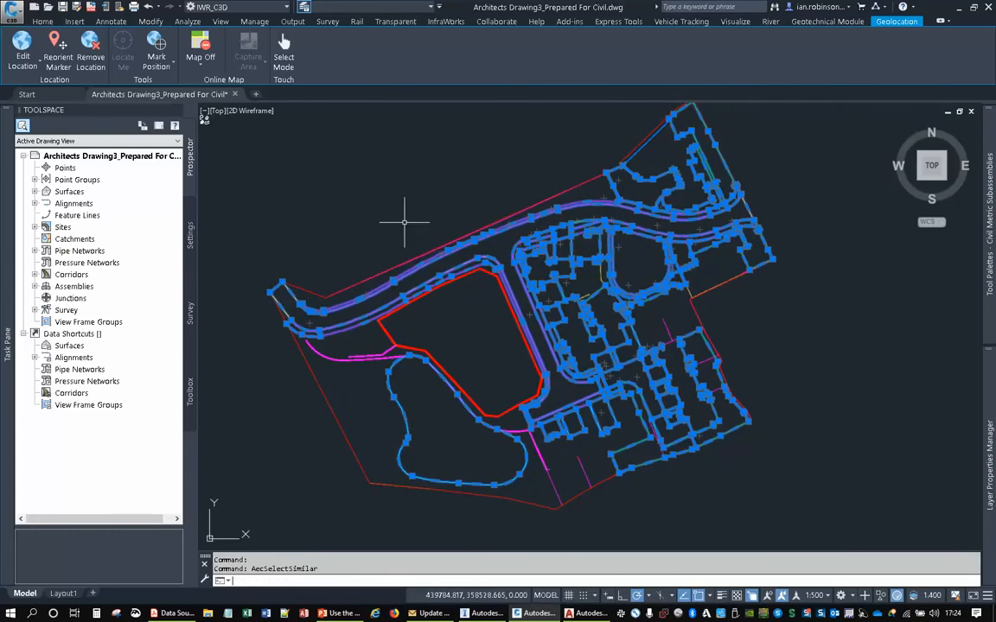
pyautogui.write('t')
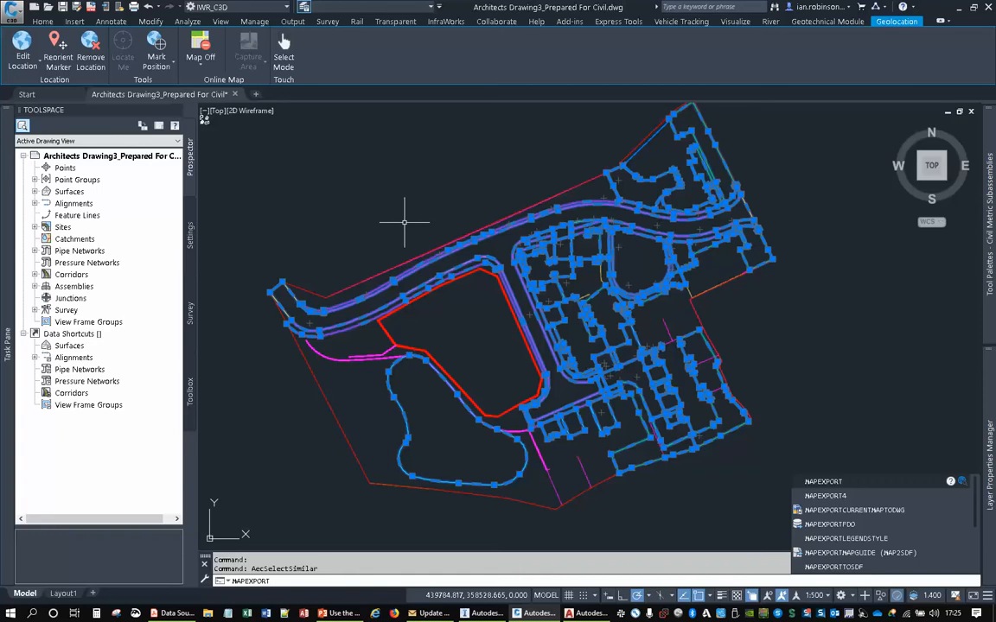
pyautogui.press('Return')
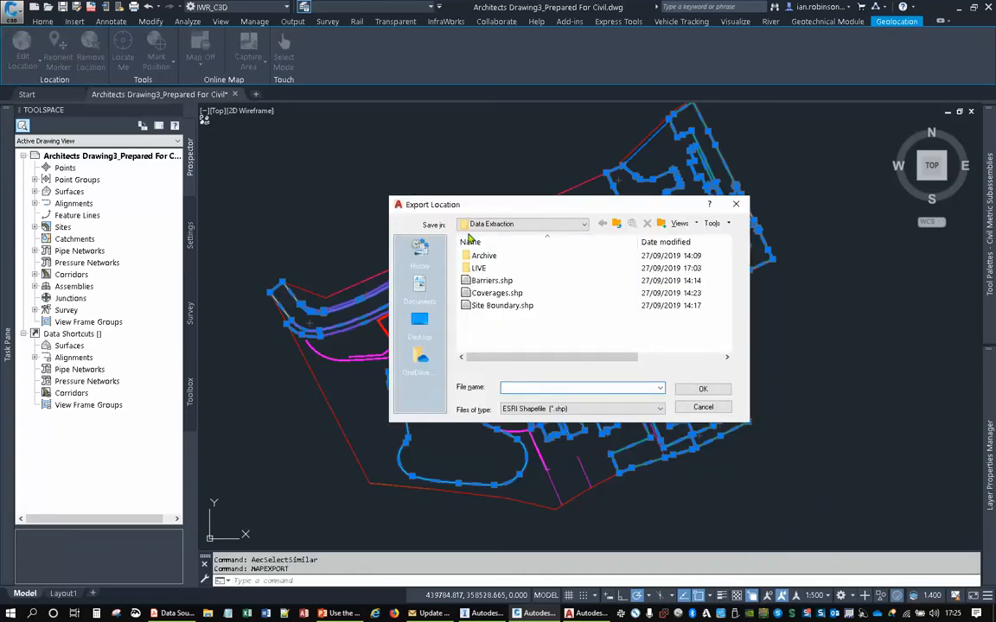
pyautogui.moveTo(490, 216); pyautogui.dragTo(489, 204)
pyautogui.doubleClick(477, 256)
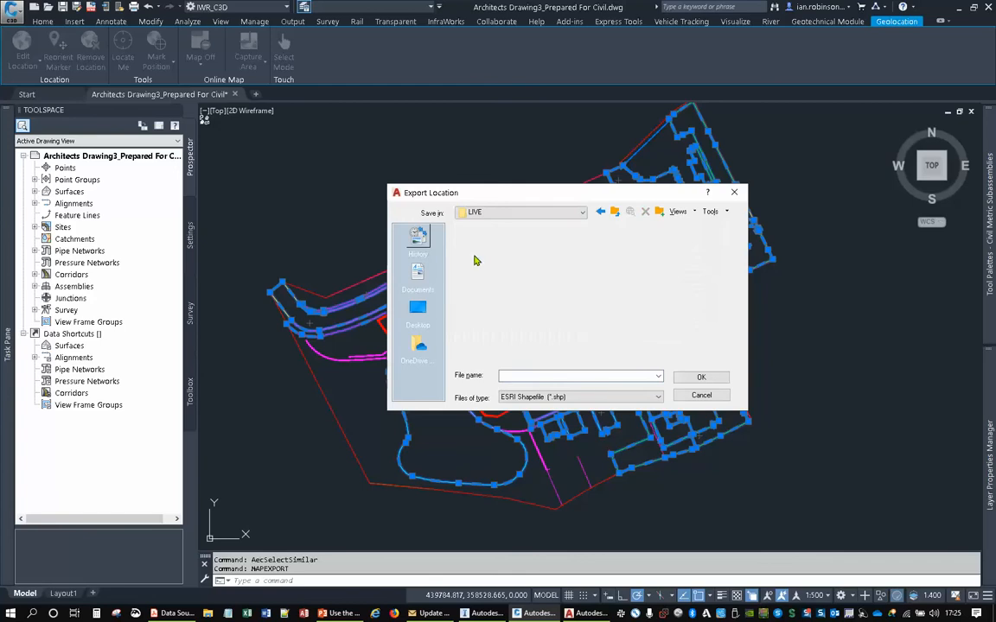
# - Name the export file SITE COVERAGES, keep the ESRI Shapefile format, and accept the export location
pyautogui.click(520, 375)
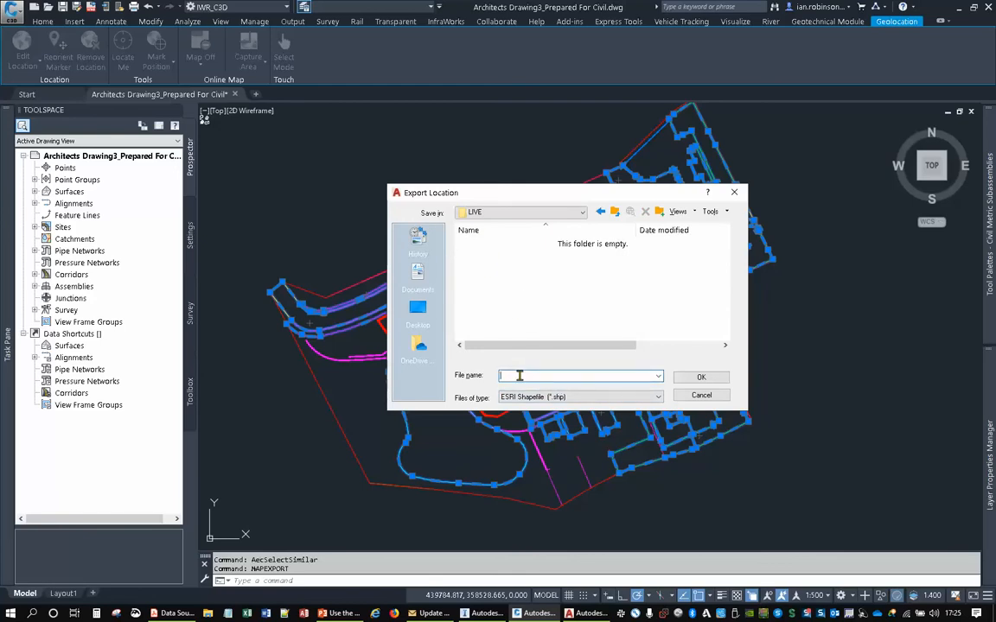
pyautogui.write('SITE COVERAGESA')
pyautogui.click(559, 397)
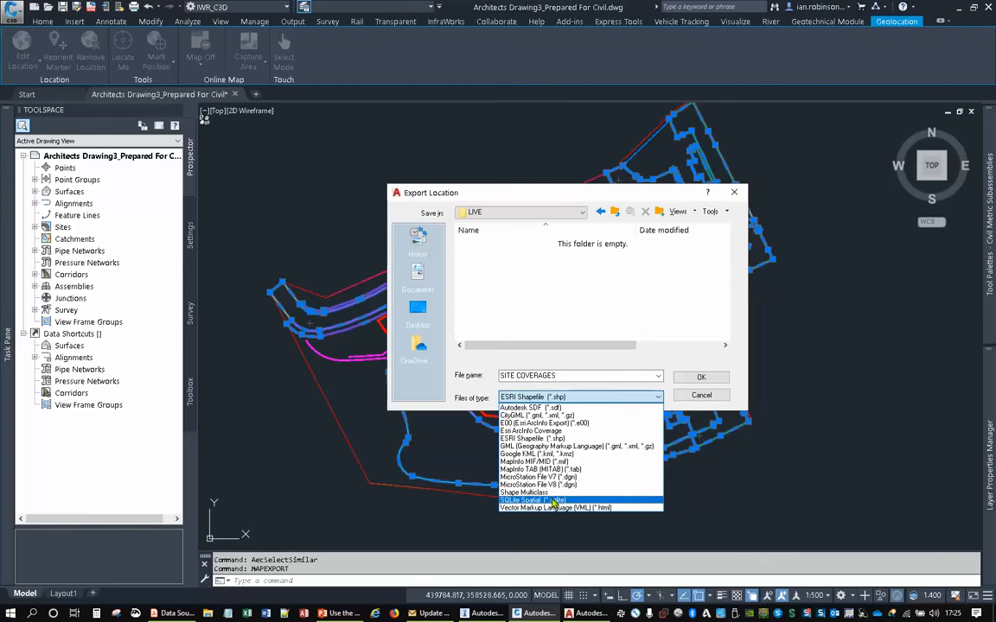
pyautogui.click(609, 331)
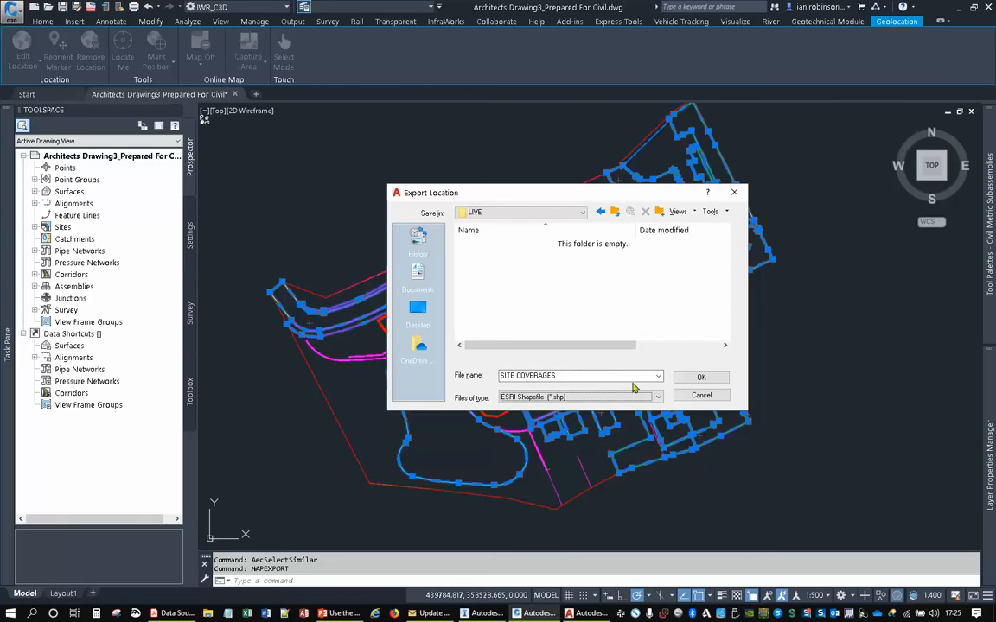
pyautogui.click(698, 383)
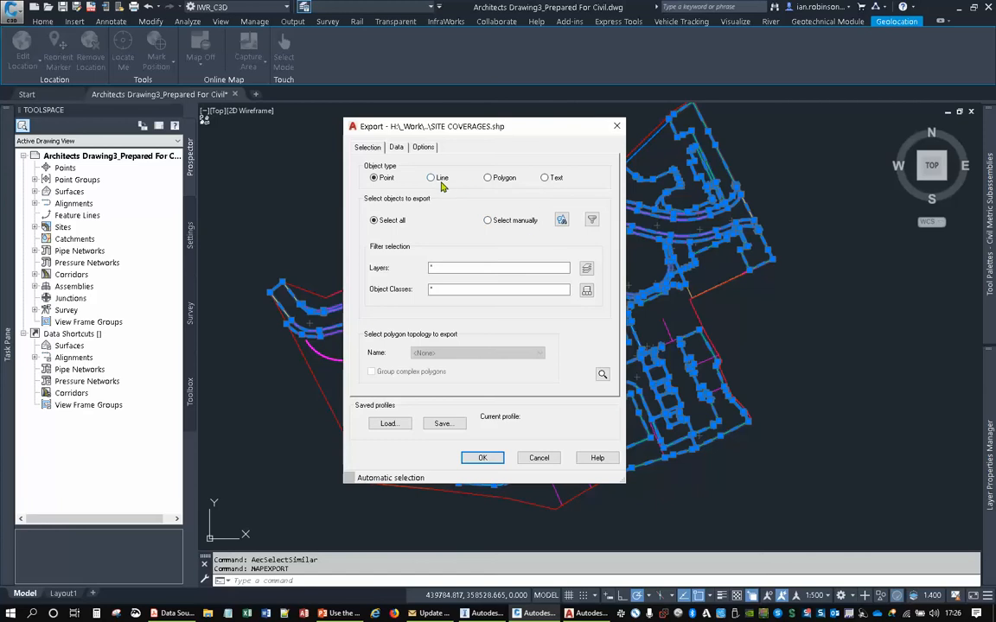
# - Set the export object type to Polygon and use the already selected linework as the manual object selection
pyautogui.click(489, 178)
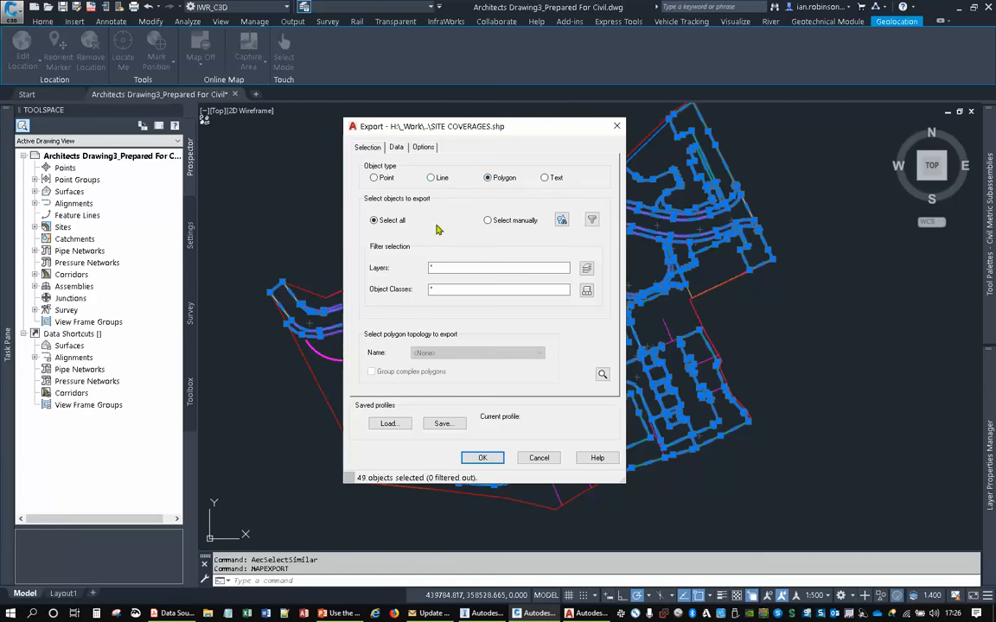
pyautogui.click(488, 221)
pyautogui.click(562, 221)
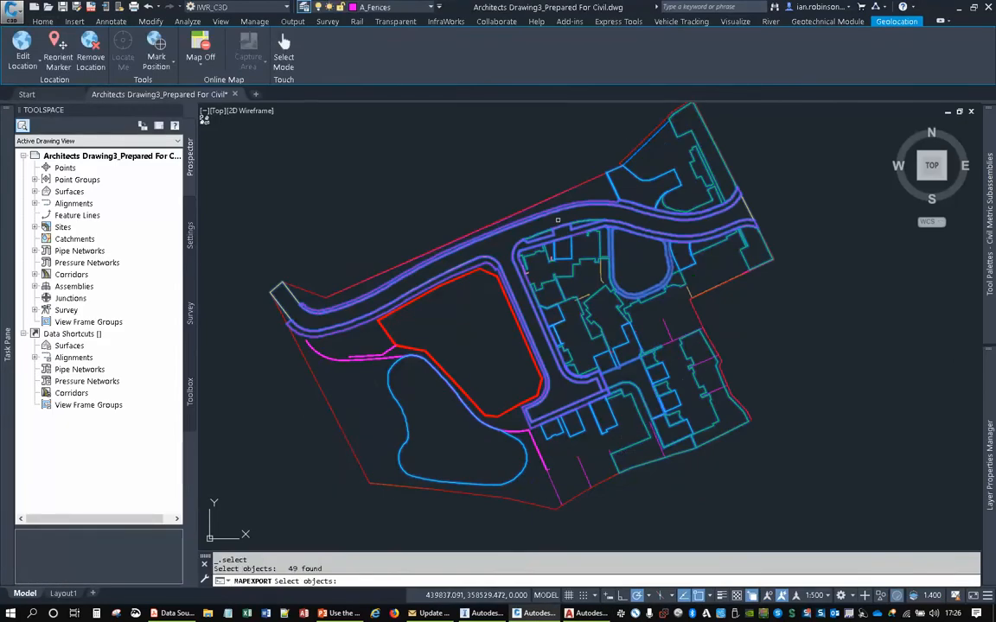
pyautogui.press('Return')
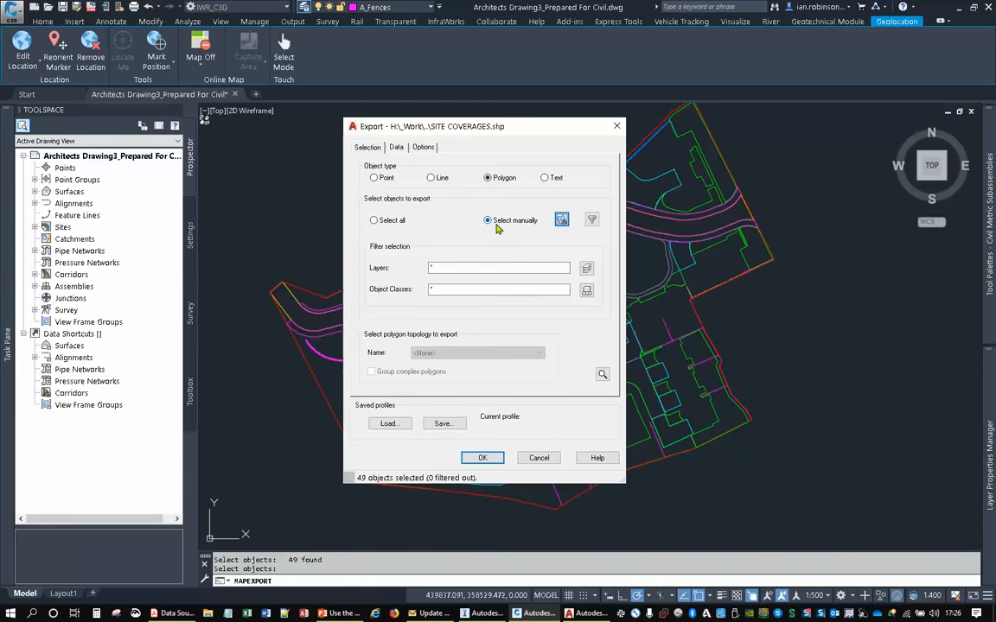
# - Add the LAYER property as an attribute field in the site coverages export data
pyautogui.click(396, 149)
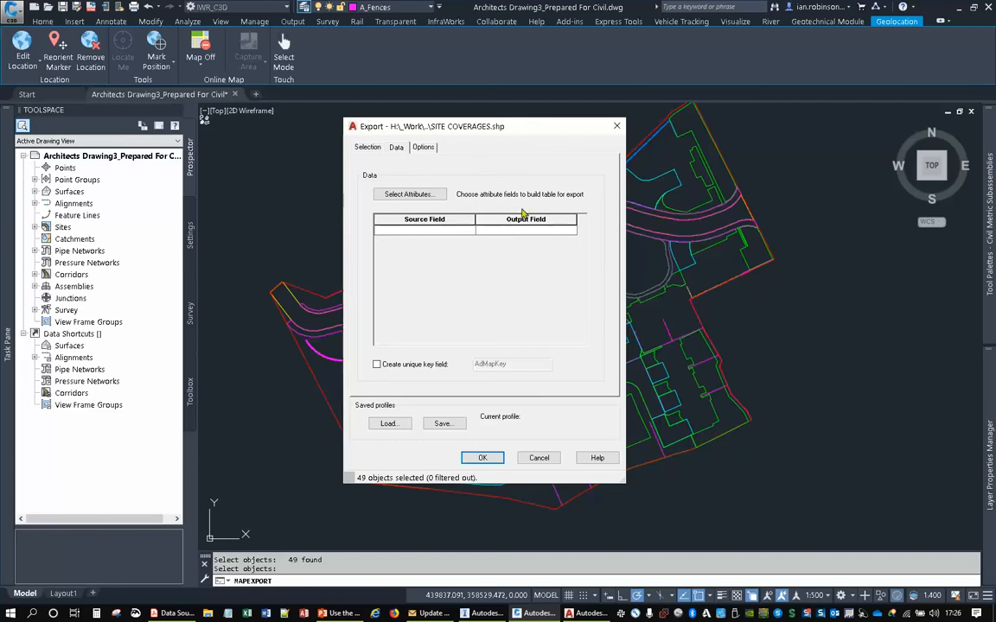
pyautogui.click(434, 198)
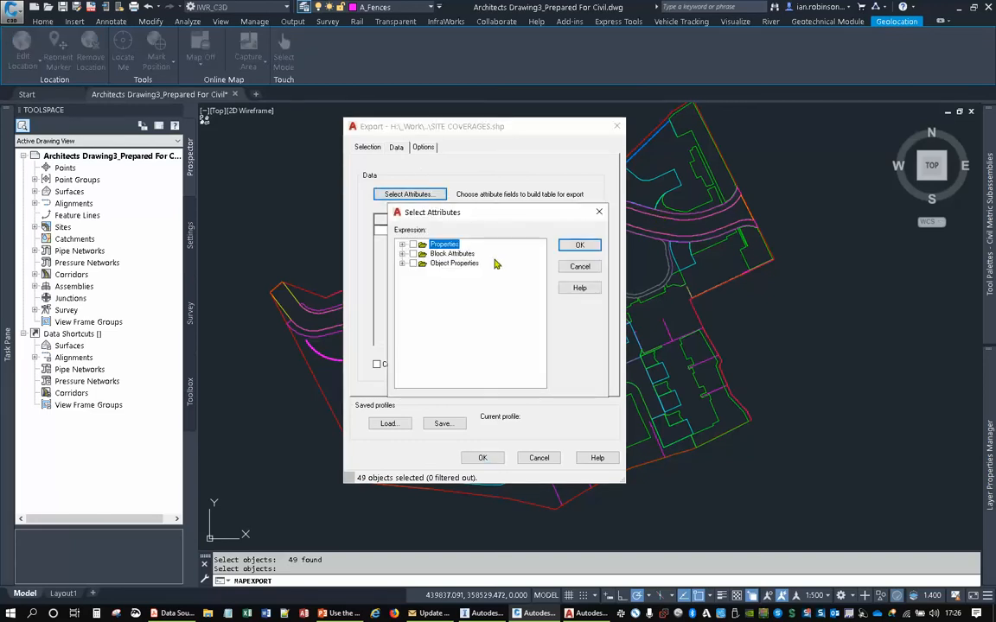
pyautogui.scroll(-1, 428, 320)
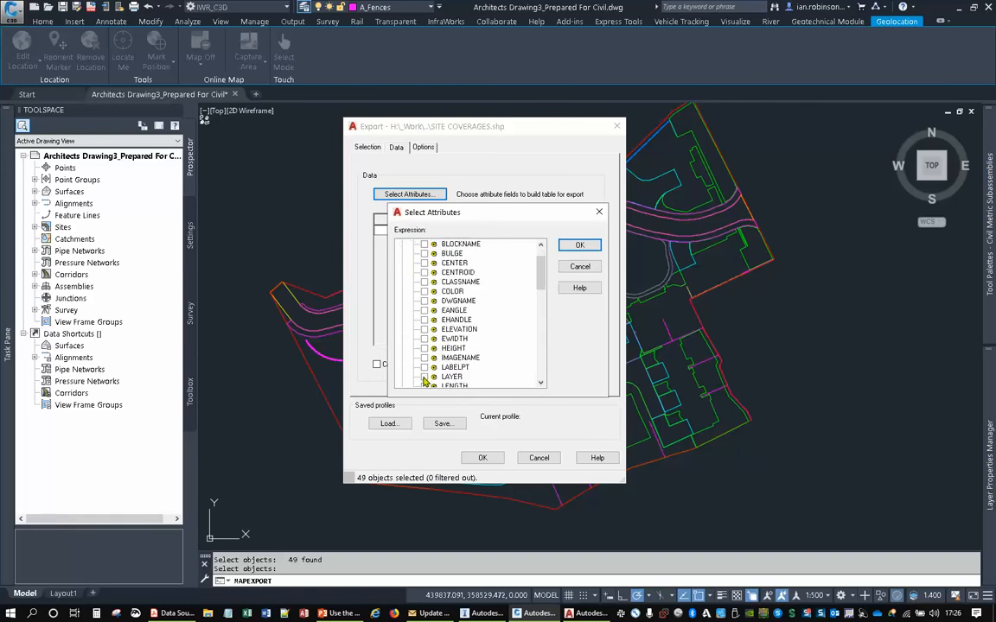
pyautogui.click(424, 377)
pyautogui.click(575, 247)
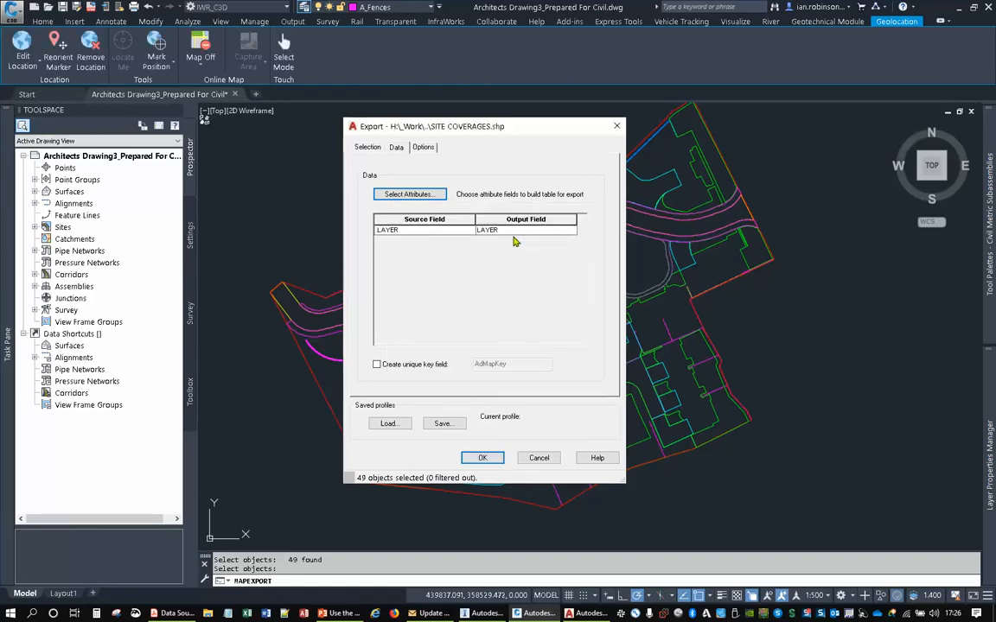
# - Treat closed polylines as polygons, check the data and selection settings, and run the site coverages export
pyautogui.click(422, 148)
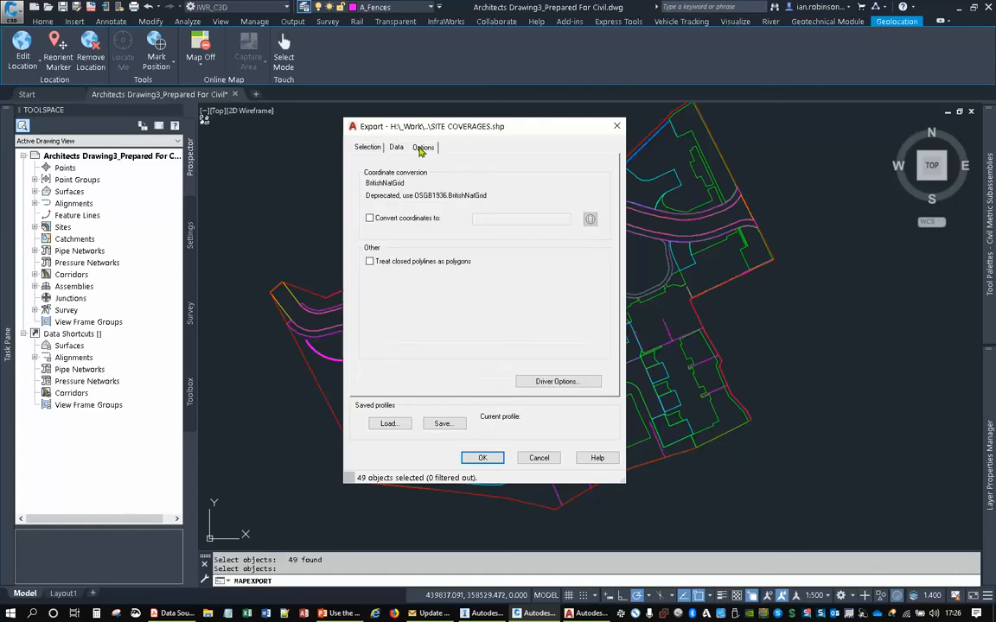
pyautogui.click(369, 262)
pyautogui.moveTo(555, 129)
pyautogui.mouseDown()
pyautogui.moveTo(714, 154)
pyautogui.moveTo(860, 135)
pyautogui.mouseUp()
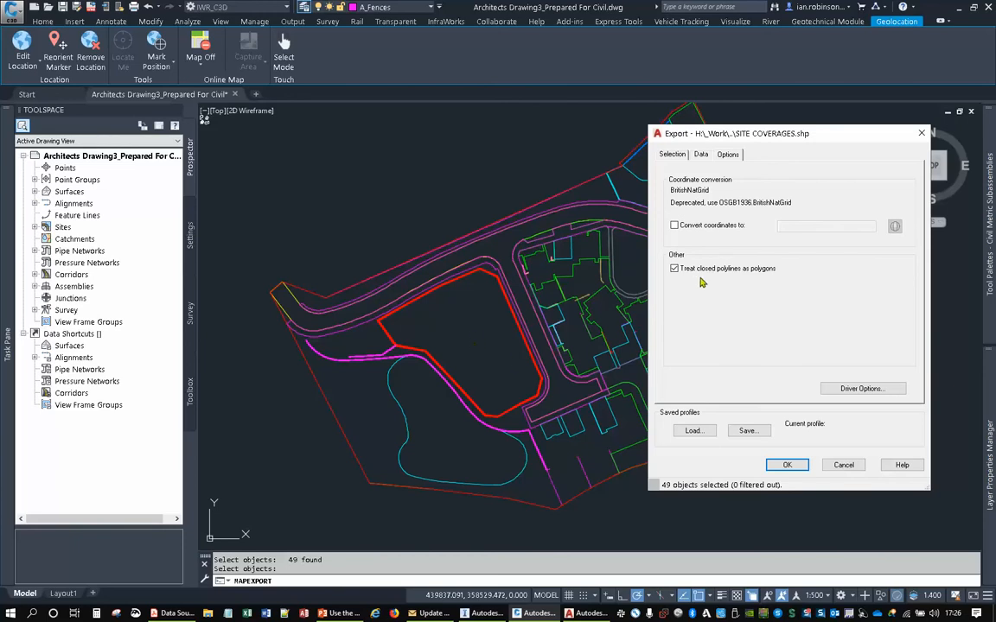
pyautogui.moveTo(706, 133); pyautogui.dragTo(548, 125)
pyautogui.click(546, 147)
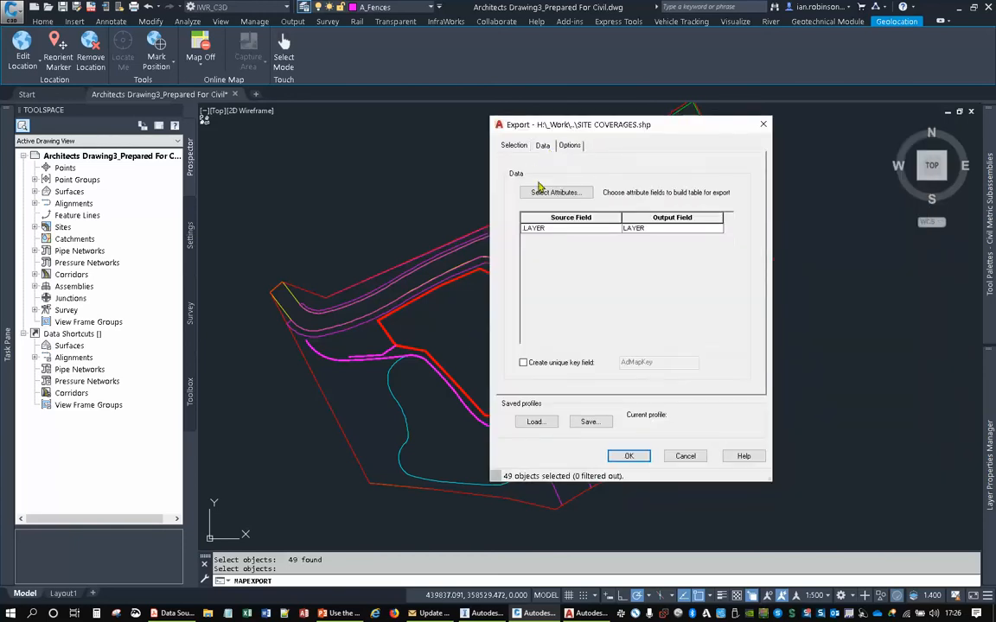
pyautogui.click(517, 147)
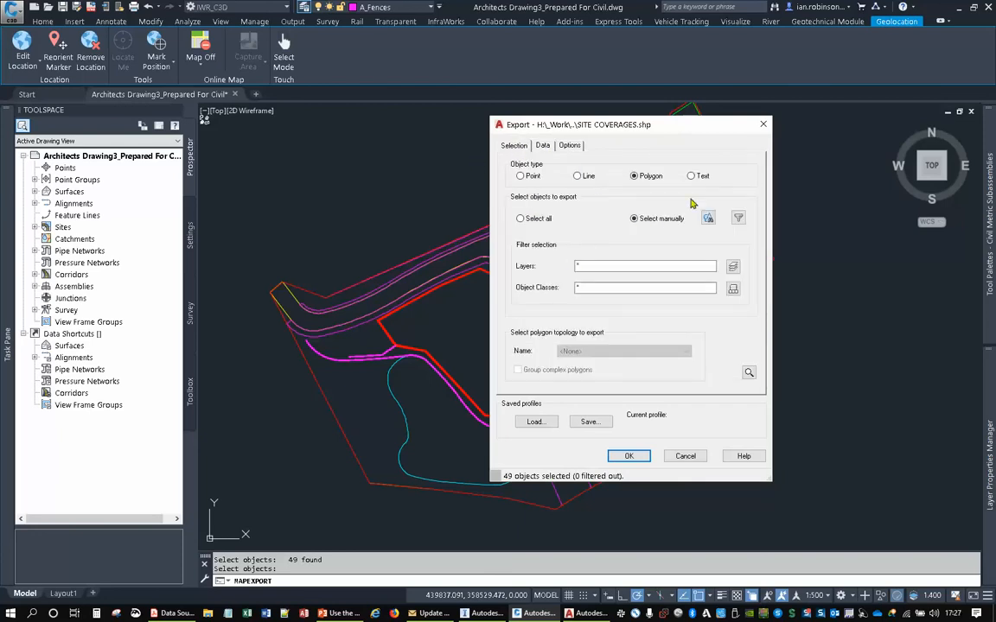
pyautogui.click(628, 456)
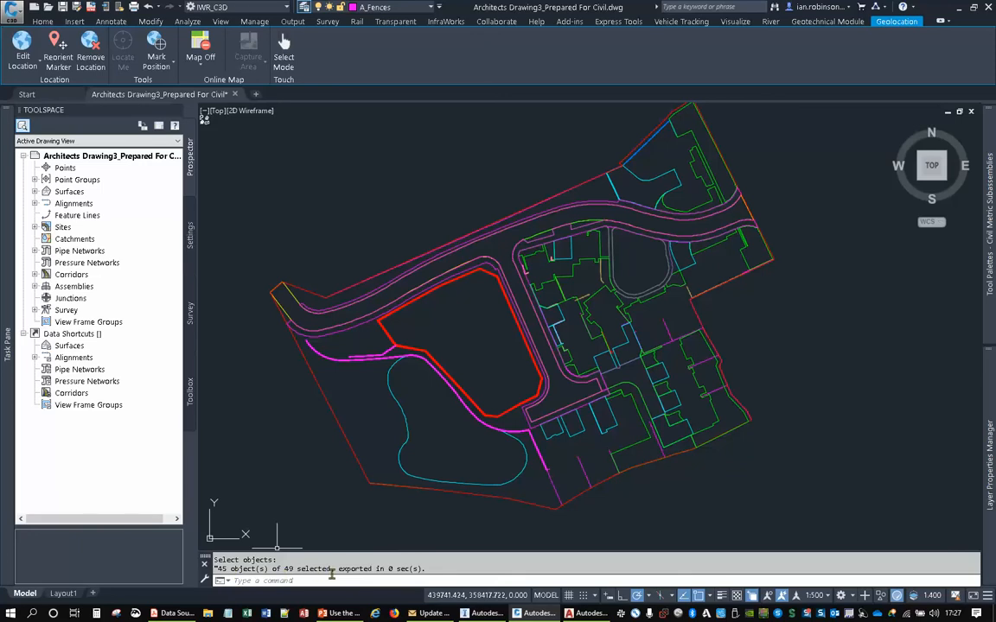
# - Select the red site boundary polyline and start its shapefile export to the LIVE folder as SITE BOUNDARY
pyautogui.moveTo(660, 333); pyautogui.dragTo(690, 285, button='middle')
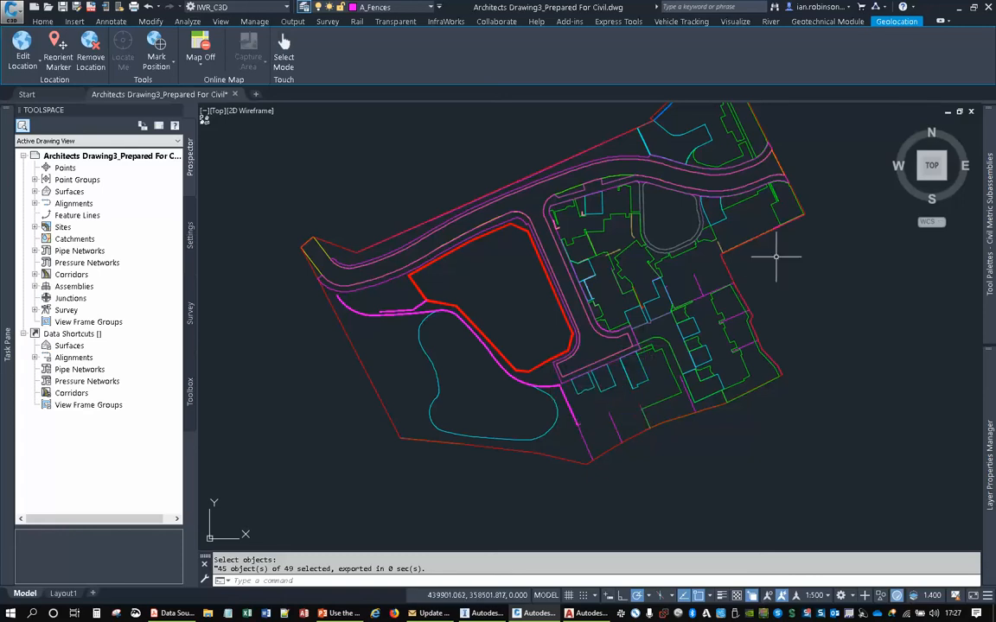
pyautogui.moveTo(649, 293); pyautogui.dragTo(597, 338, button='middle')
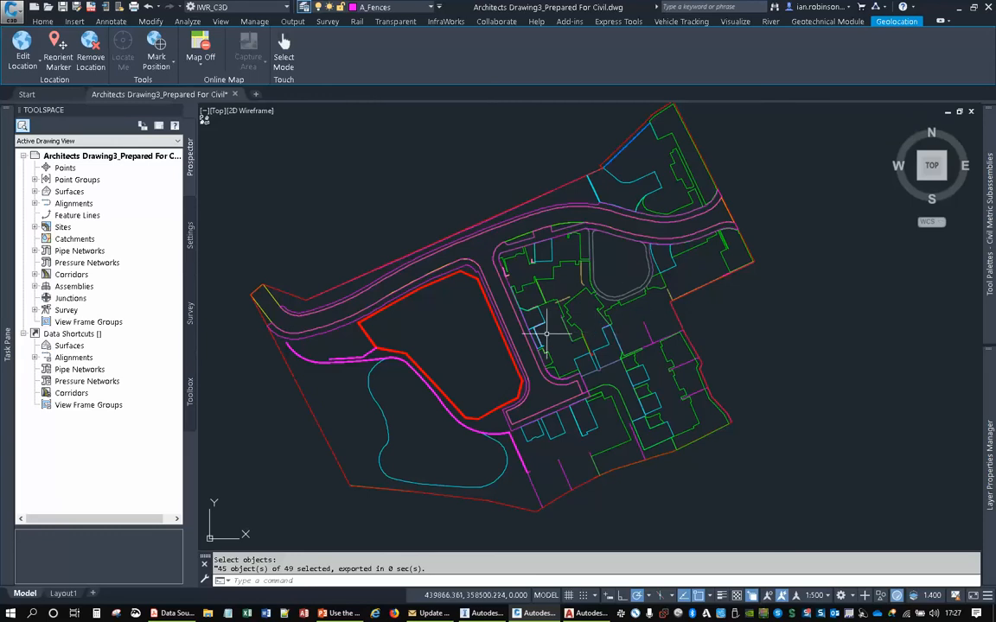
pyautogui.moveTo(454, 328); pyautogui.dragTo(524, 243, button='middle')
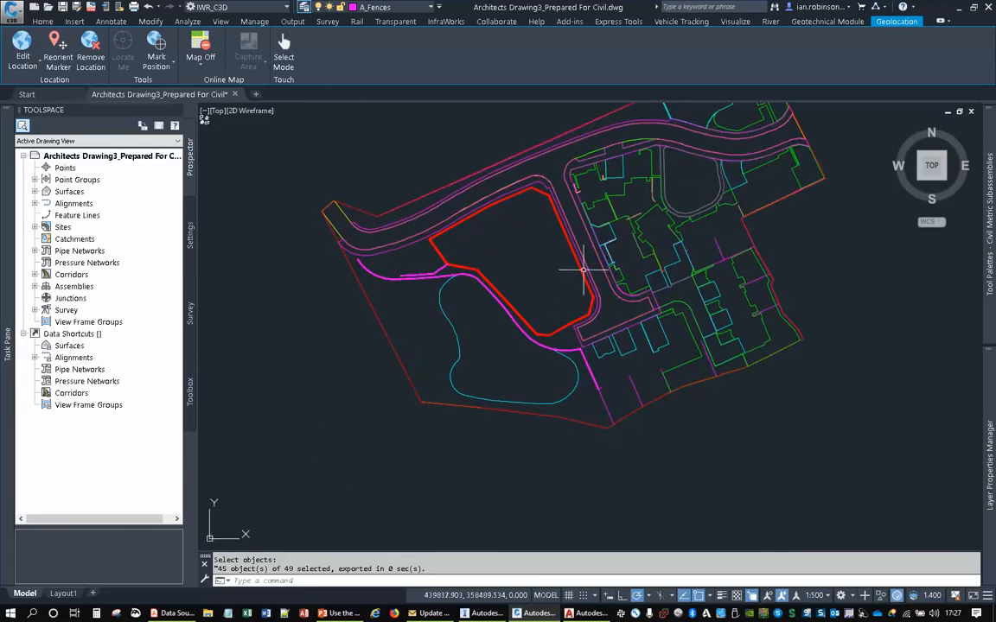
pyautogui.click(390, 344)
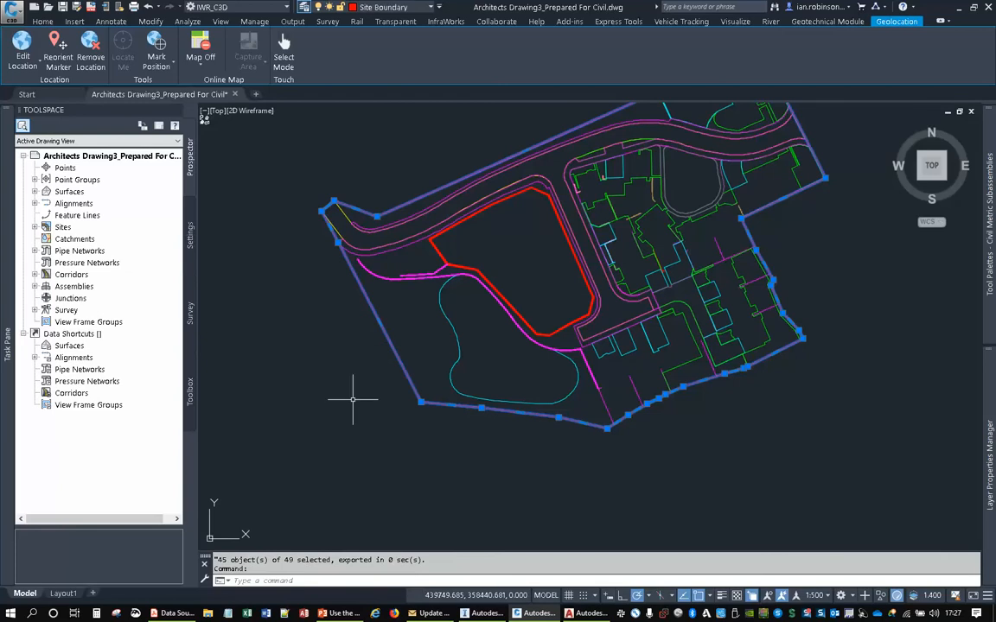
pyautogui.press('Return')
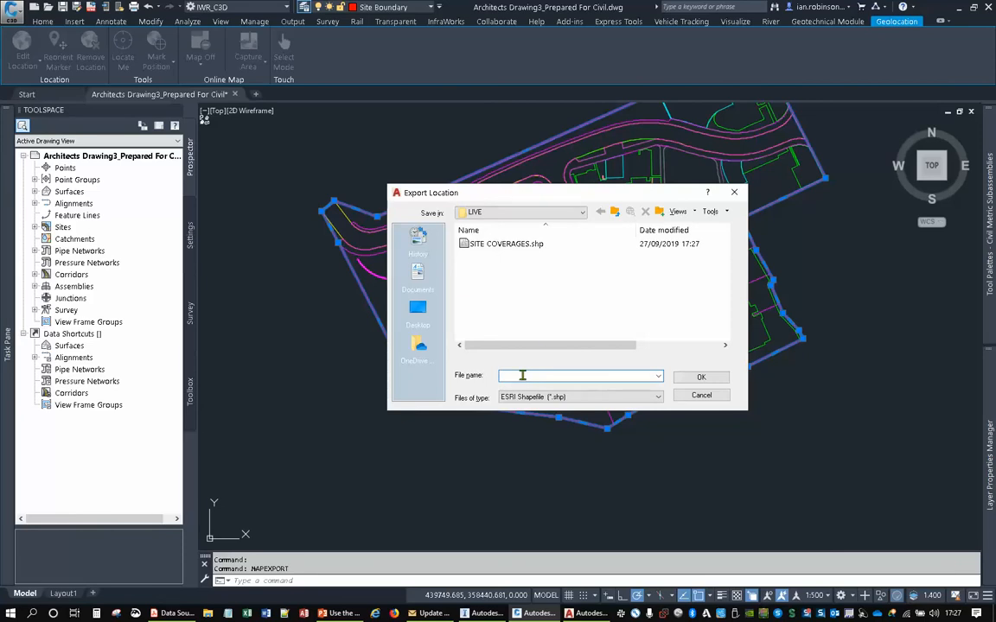
pyautogui.write('SITE BOUNDARY')
pyautogui.click(700, 377)
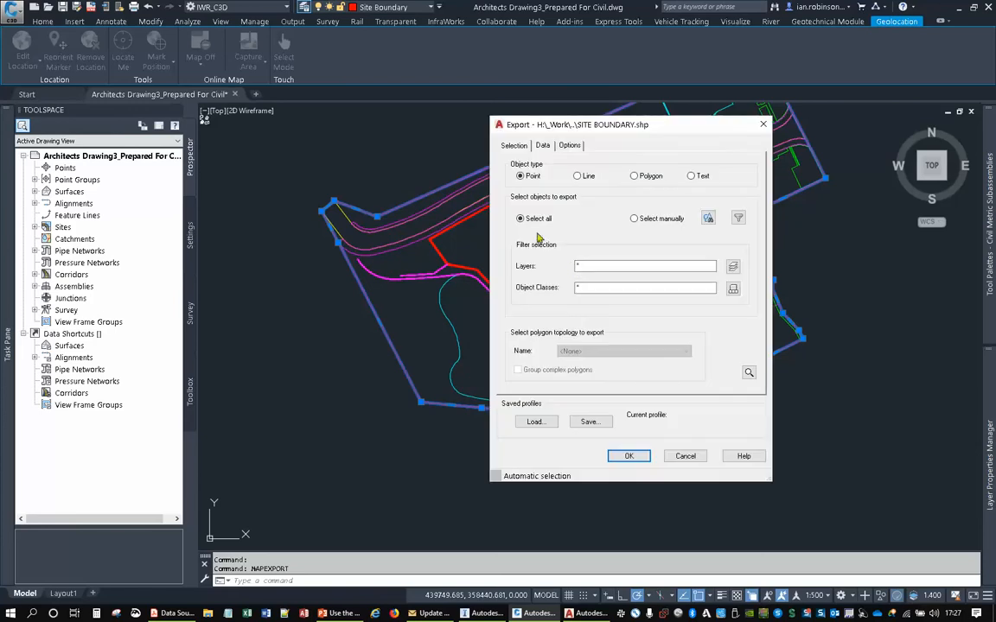
# - Set the site boundary export to Polygon with manual selection, using the selected boundary polyline
pyautogui.click(634, 177)
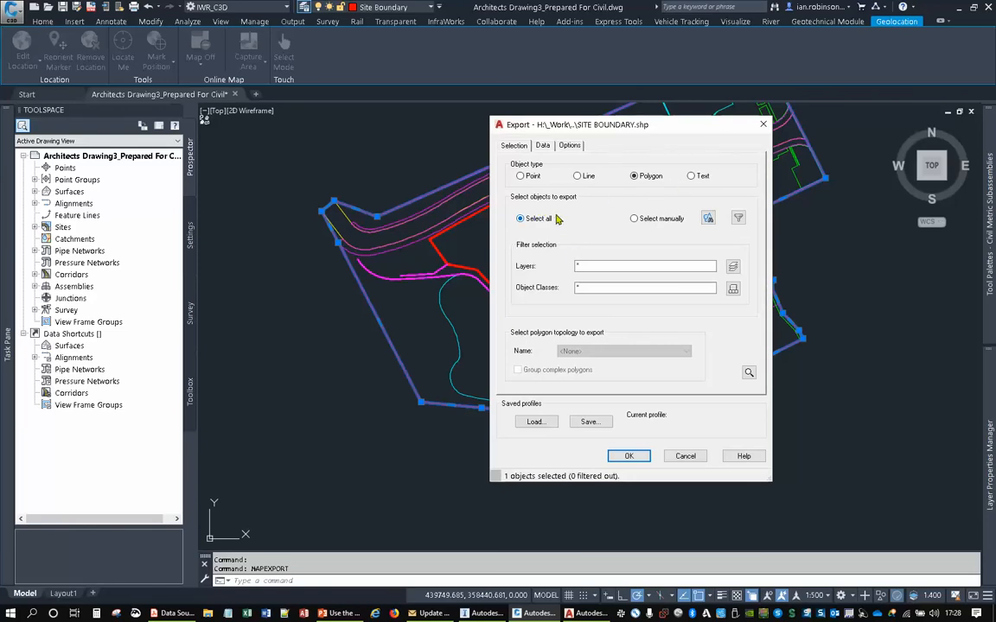
pyautogui.click(634, 219)
pyautogui.click(708, 218)
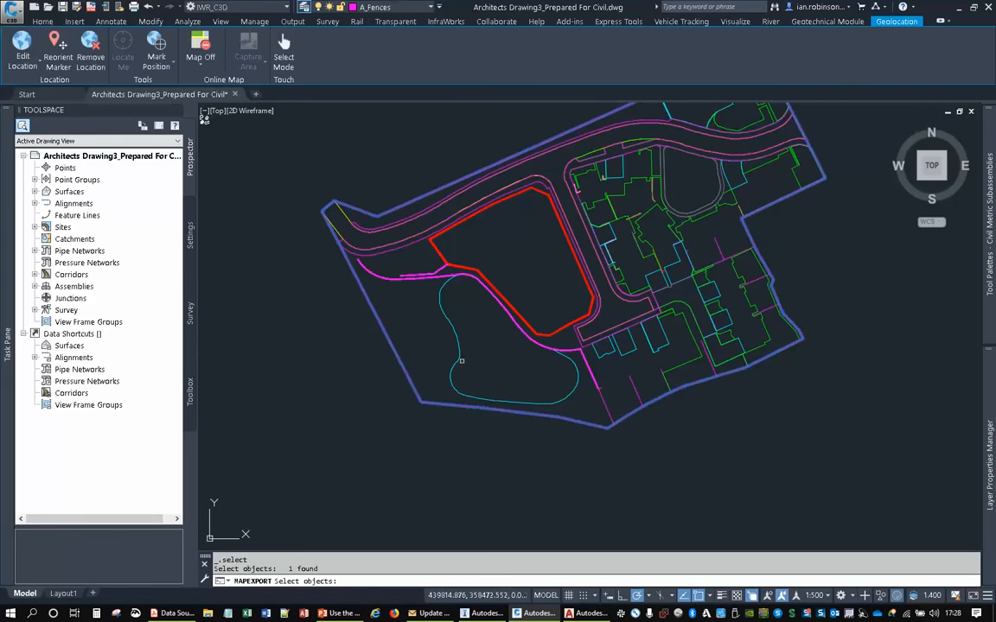
pyautogui.press('ctrl')
pyautogui.press('Return')
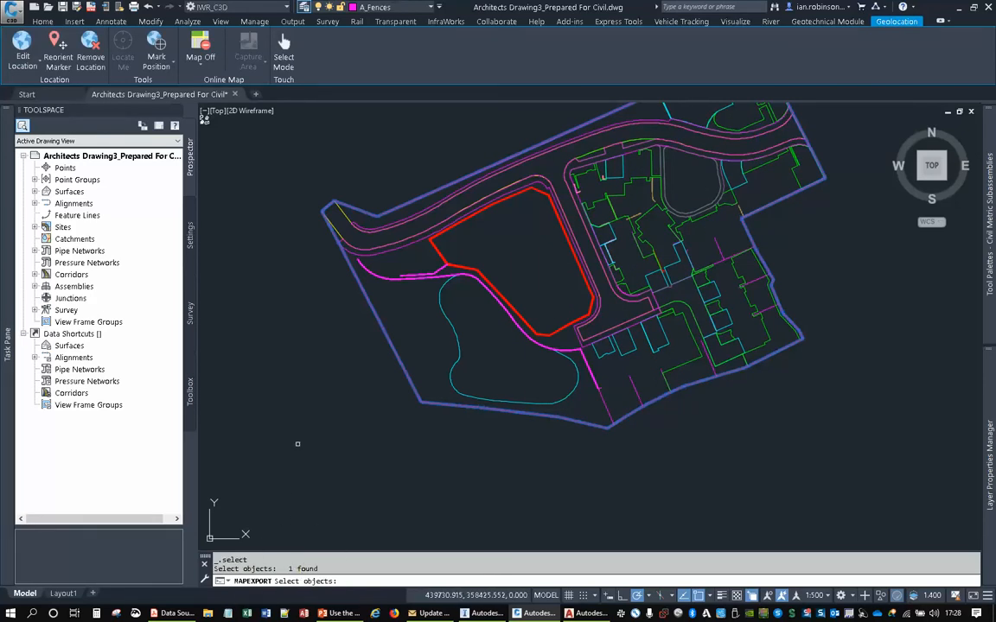
# - Export the site boundary shapefile with the LAYER property as an attribute field, treating closed polylines as polygons
pyautogui.click(542, 146)
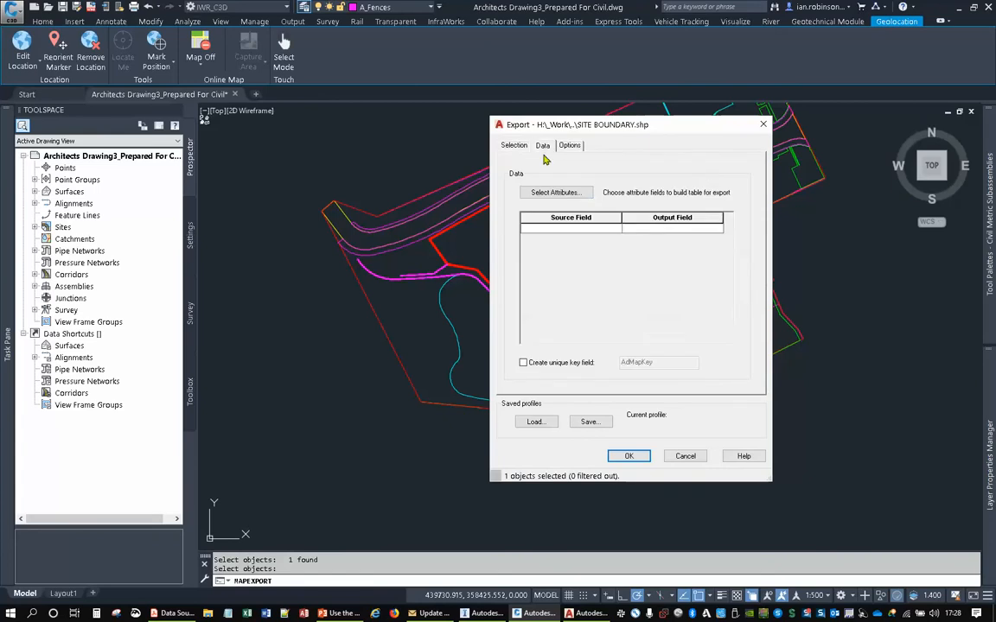
pyautogui.click(548, 194)
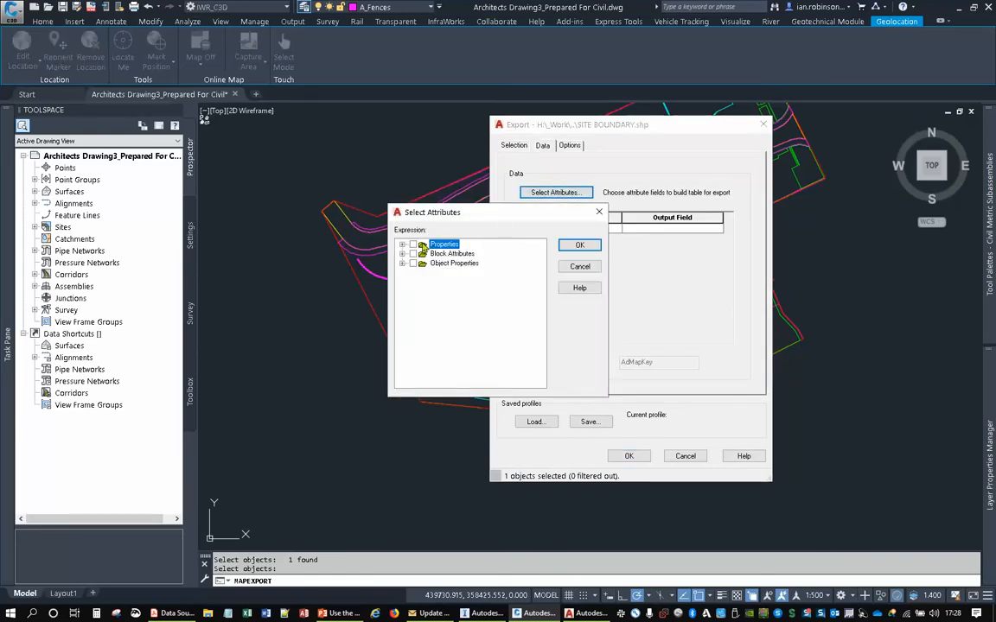
pyautogui.click(402, 245)
pyautogui.scroll(-5, 432, 312)
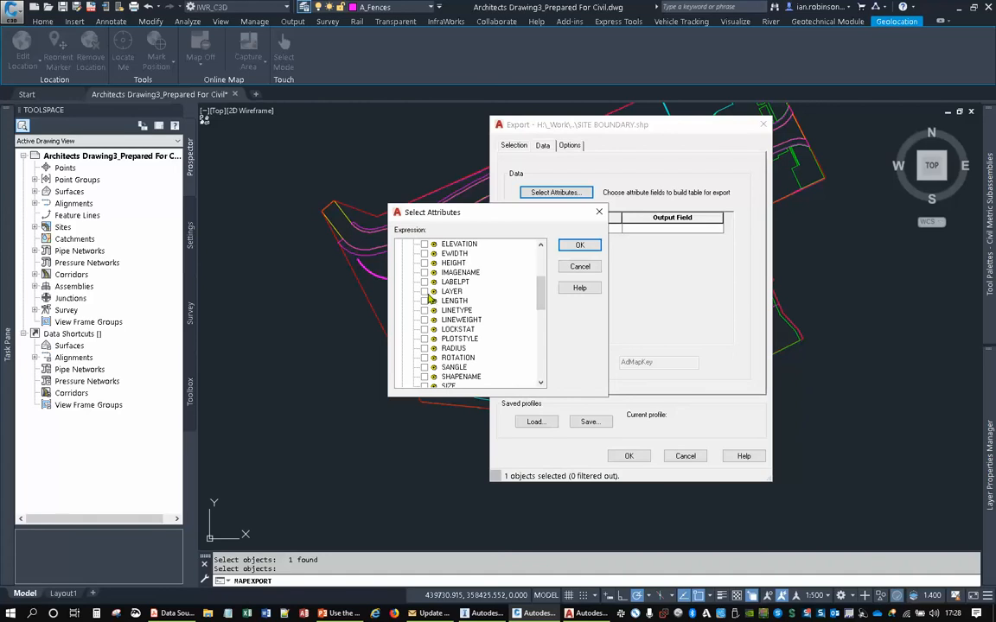
pyautogui.click(425, 292)
pyautogui.click(579, 246)
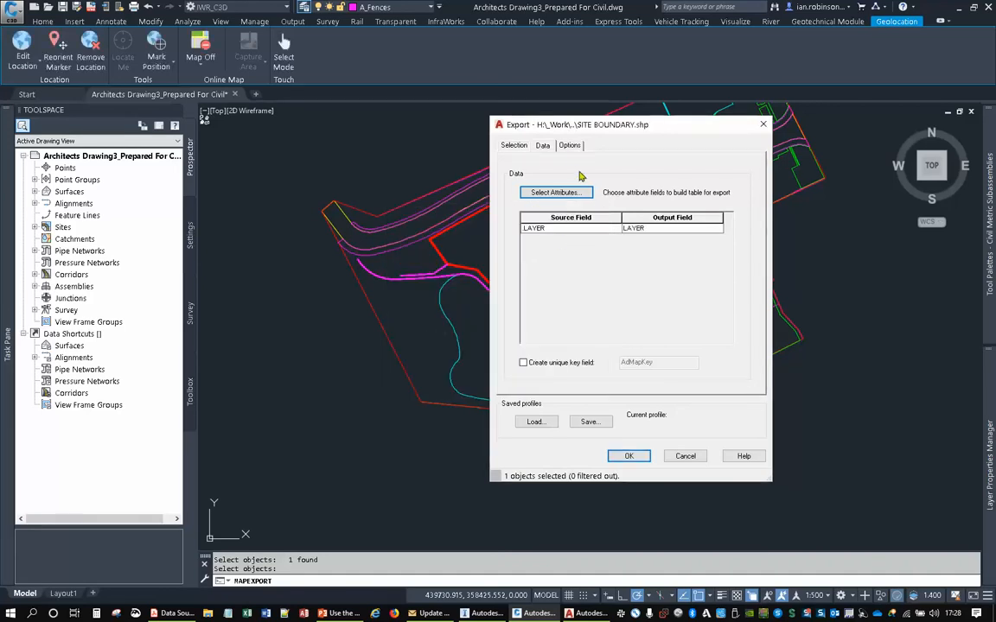
pyautogui.click(570, 146)
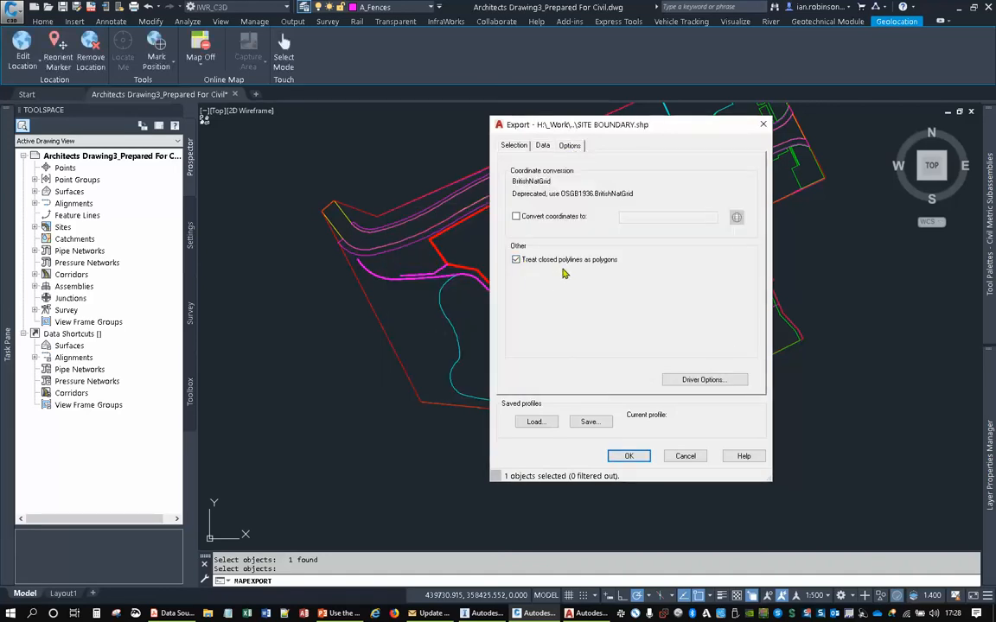
pyautogui.click(633, 457)
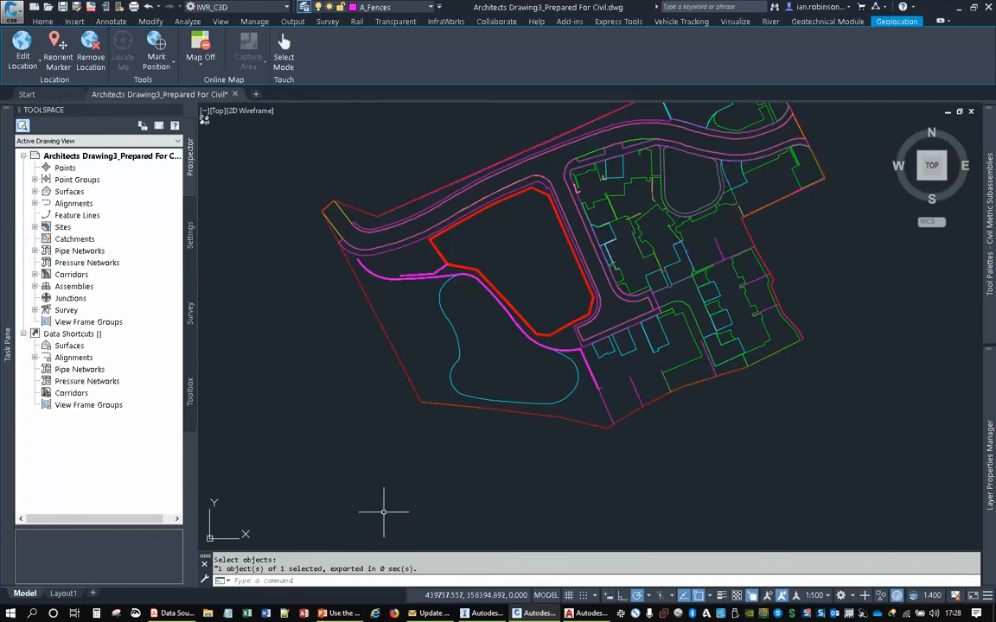
# - Pick sample fence lines among the house plots and extend the selection to all similar objects
pyautogui.moveTo(577, 294); pyautogui.dragTo(550, 311, button='middle')
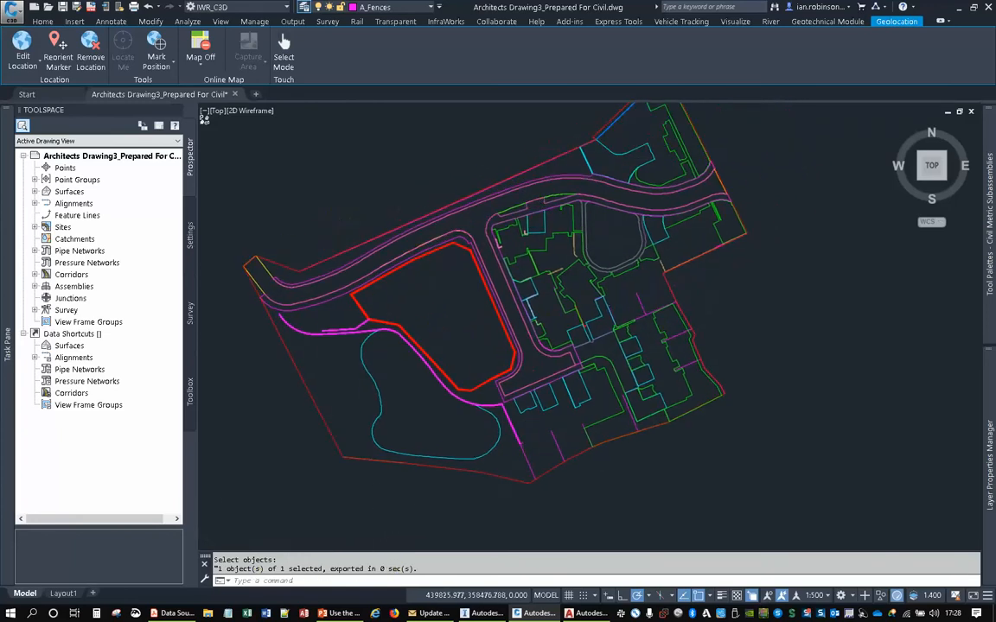
pyautogui.scroll(2, 639, 301)
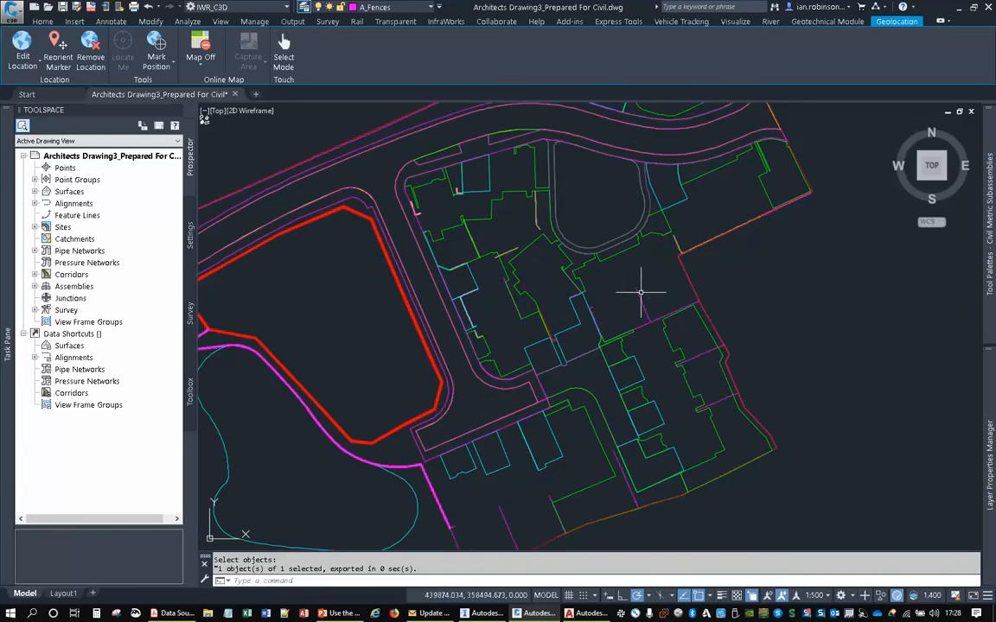
pyautogui.click(640, 302)
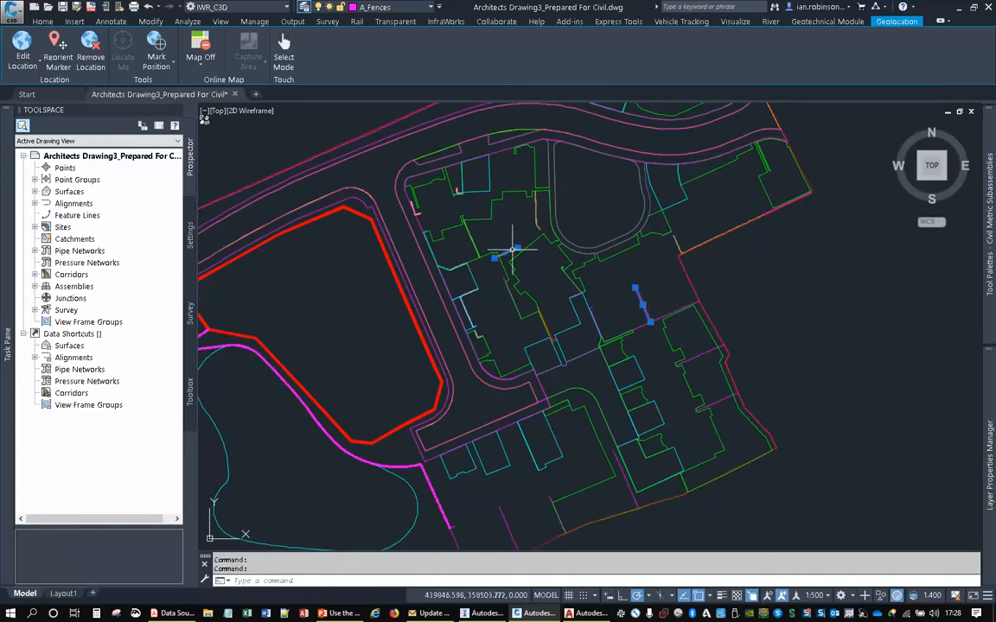
pyautogui.click(514, 250)
pyautogui.scroll(8, 521, 215)
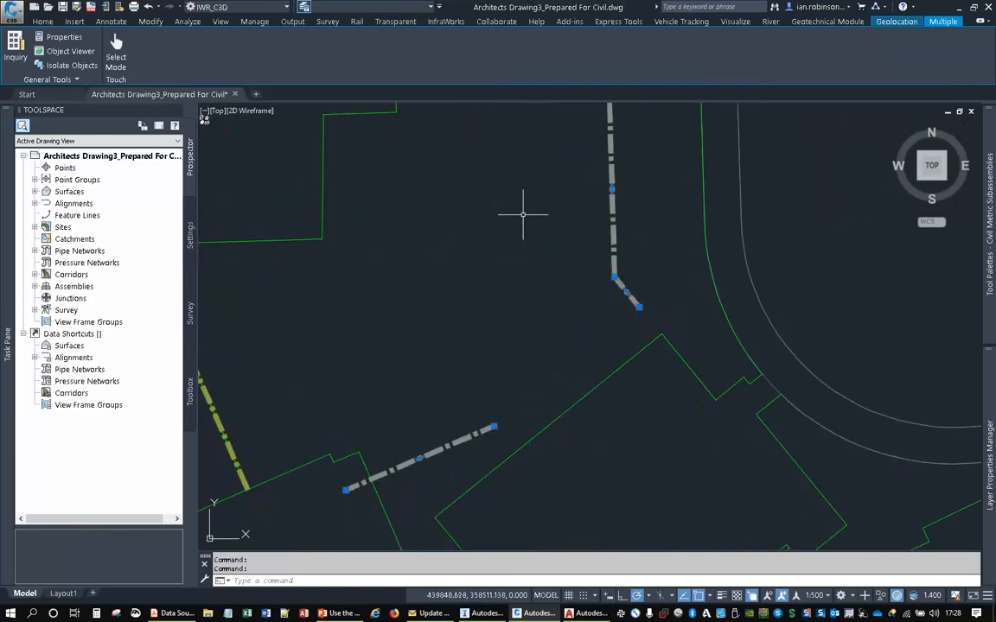
pyautogui.scroll(-4, 562, 225)
pyautogui.moveTo(491, 316)
pyautogui.mouseDown(button='middle')
pyautogui.moveTo(556, 206)
pyautogui.moveTo(549, 406)
pyautogui.mouseUp(button='middle')
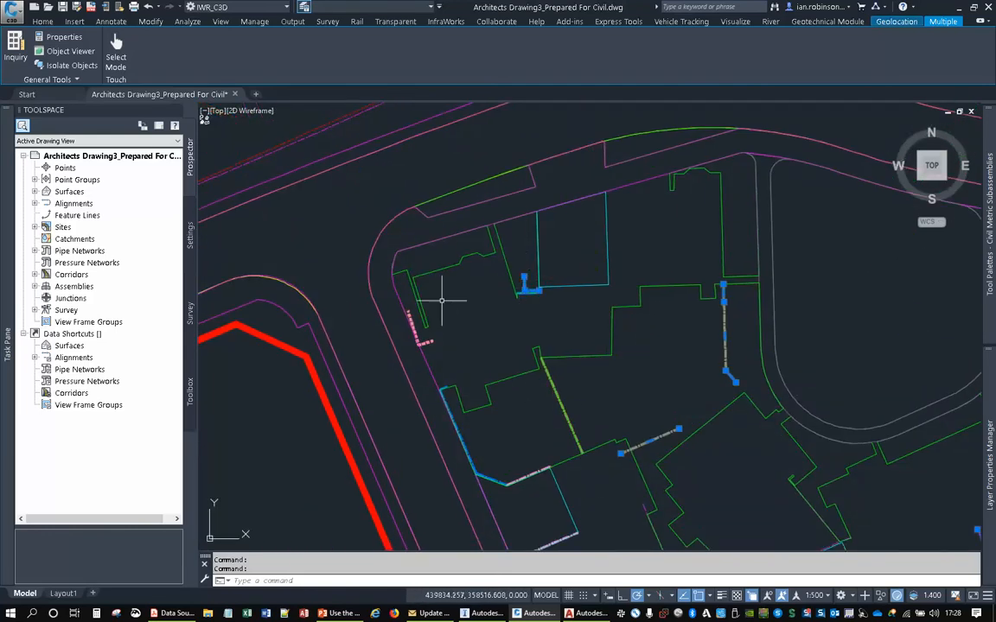
pyautogui.scroll(-6, 539, 251)
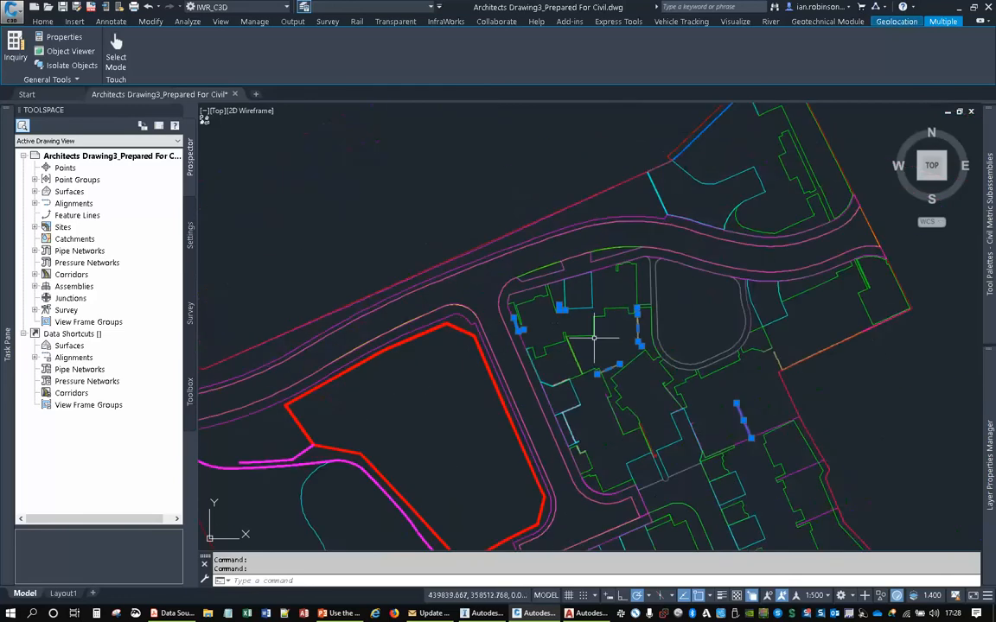
pyautogui.rightClick(550, 292)
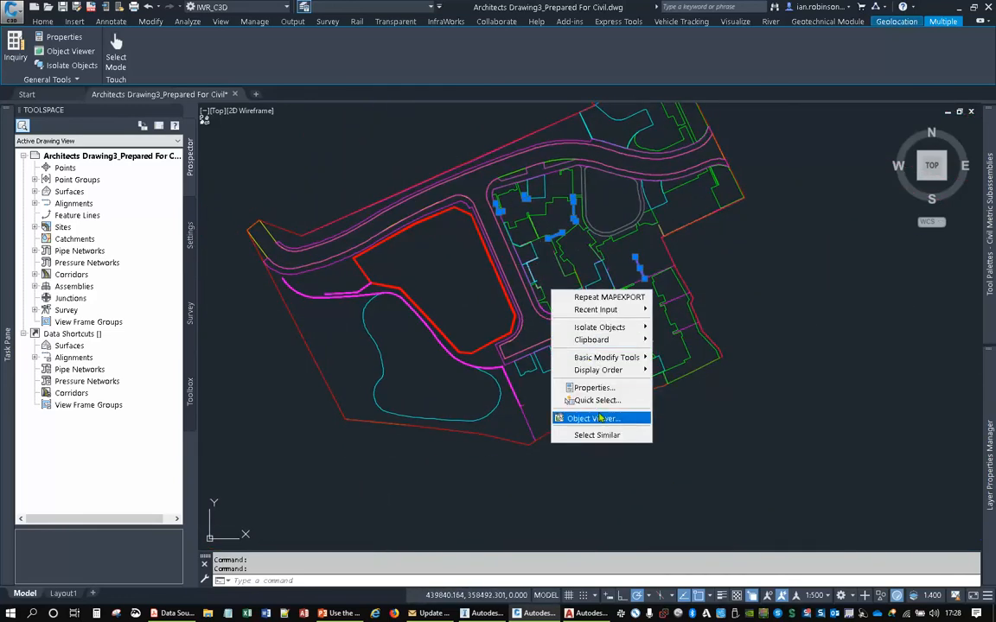
pyautogui.click(586, 435)
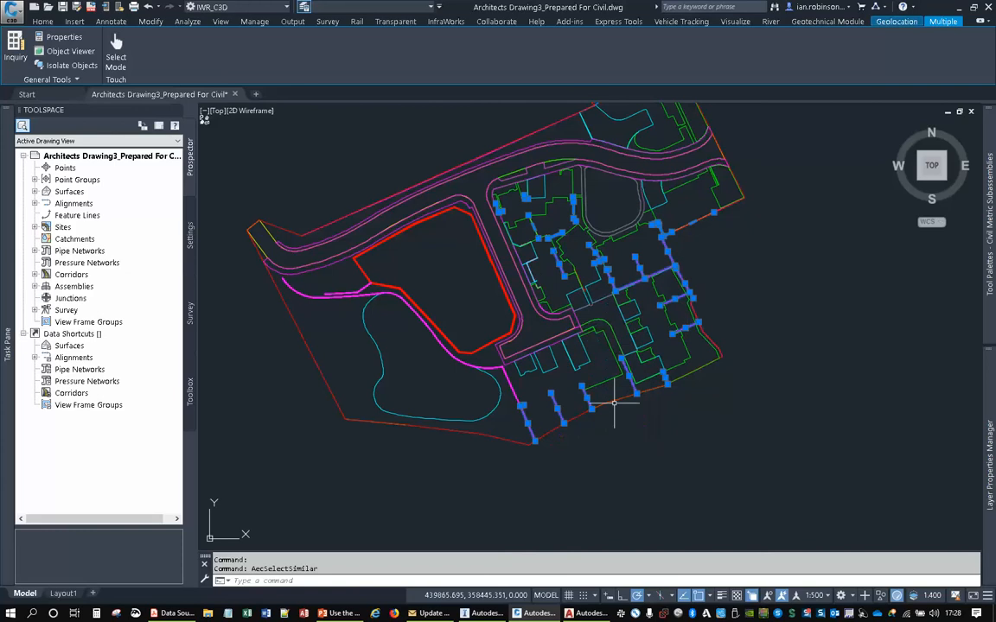
# - Check the selected fence lines across the site and add the line beside the path above the pond to the selection
pyautogui.scroll(2, 697, 339)
pyautogui.scroll(4, 711, 262)
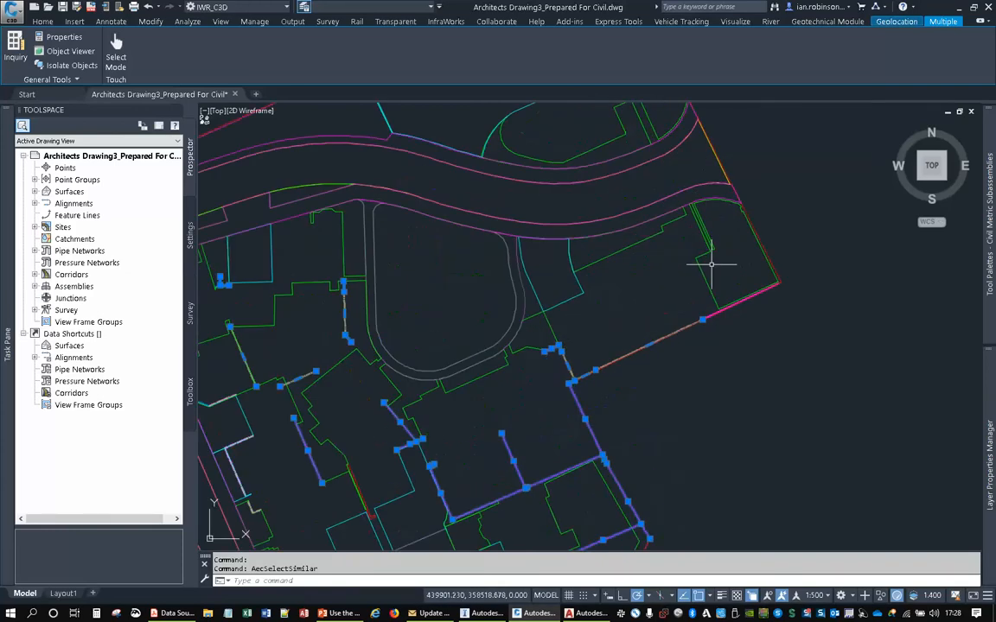
pyautogui.scroll(-4, 712, 264)
pyautogui.moveTo(539, 396); pyautogui.dragTo(590, 309, button='middle')
pyautogui.scroll(5, 595, 353)
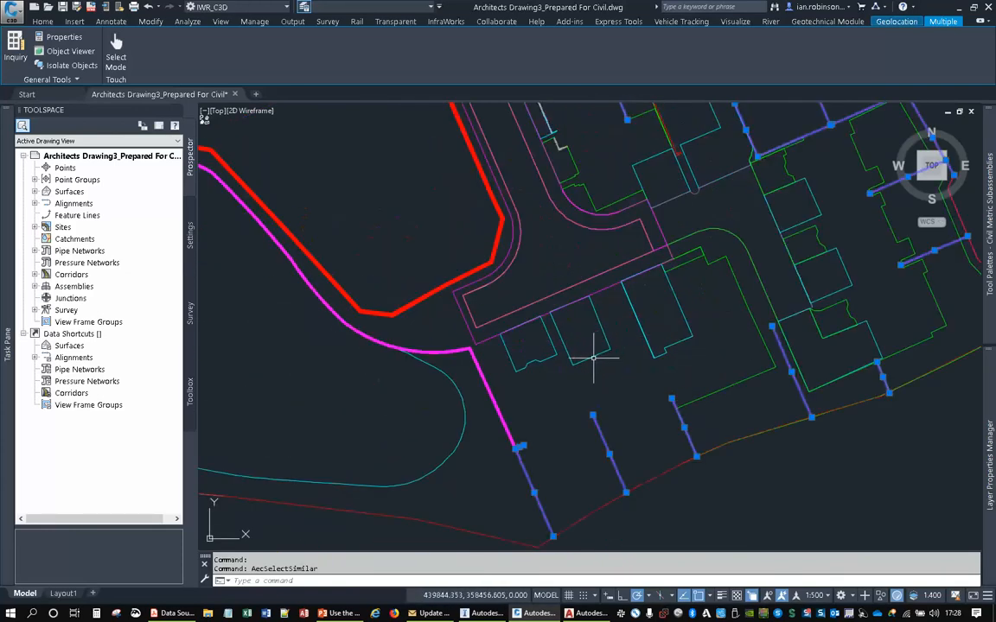
pyautogui.scroll(-4, 510, 268)
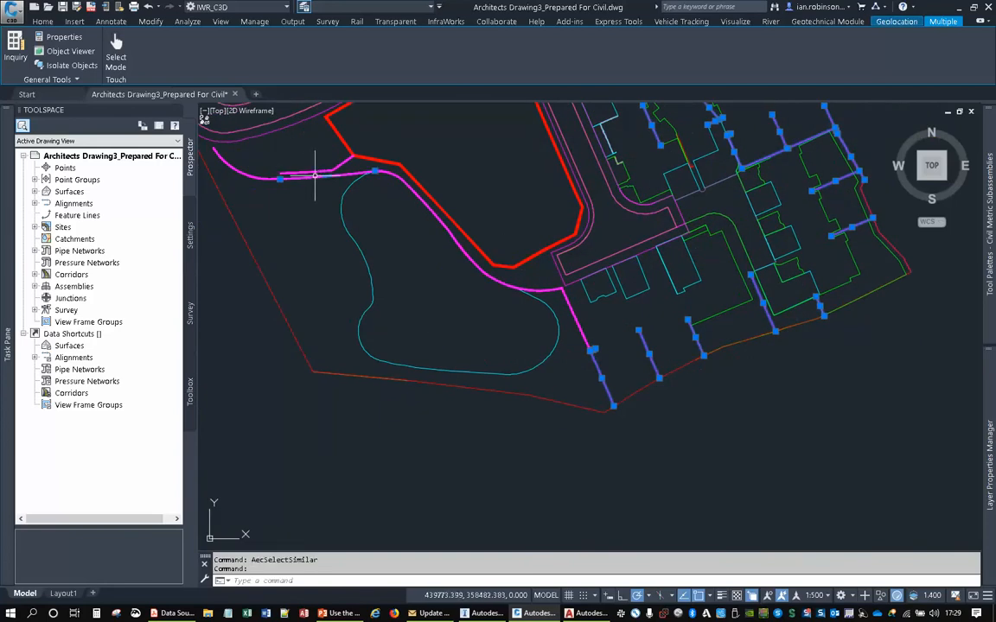
pyautogui.scroll(5, 260, 184)
pyautogui.scroll(-6, 344, 158)
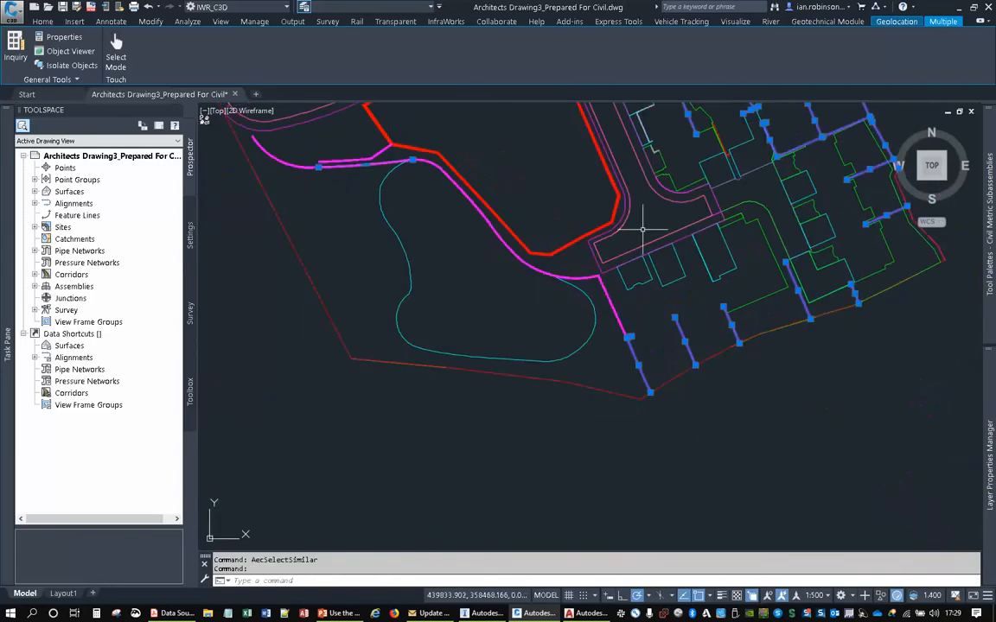
pyautogui.scroll(3, 519, 259)
pyautogui.moveTo(466, 219); pyautogui.dragTo(548, 314, button='middle')
pyautogui.scroll(7, 469, 205)
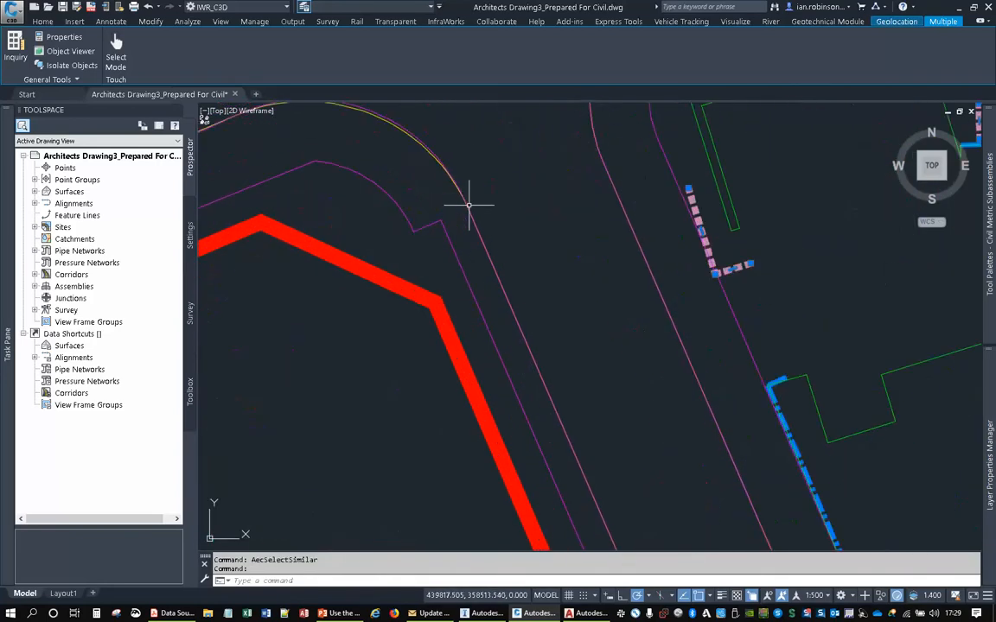
pyautogui.scroll(-10, 468, 205)
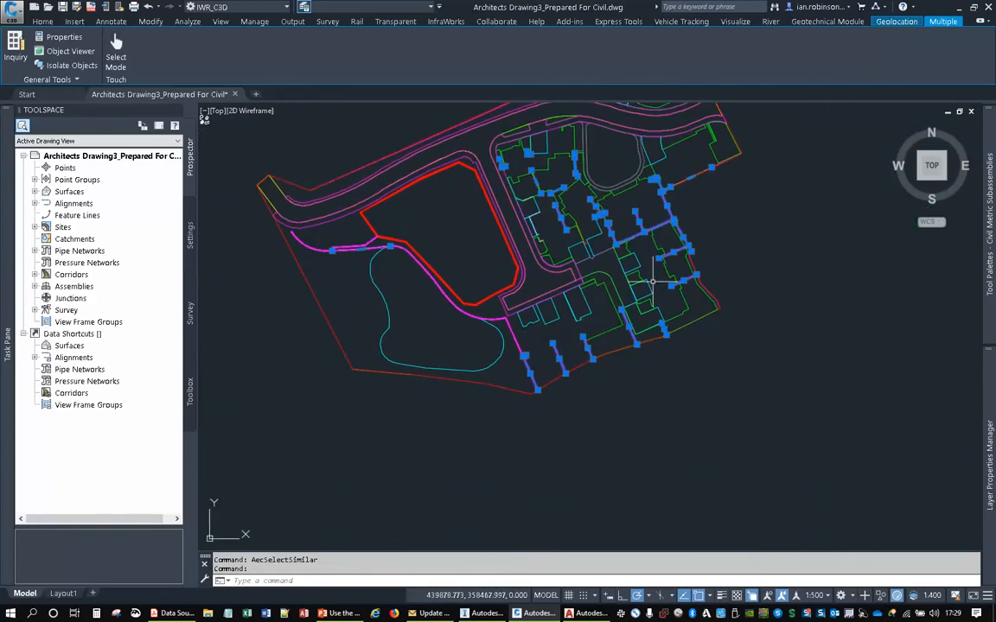
pyautogui.moveTo(634, 211); pyautogui.dragTo(622, 296, button='middle')
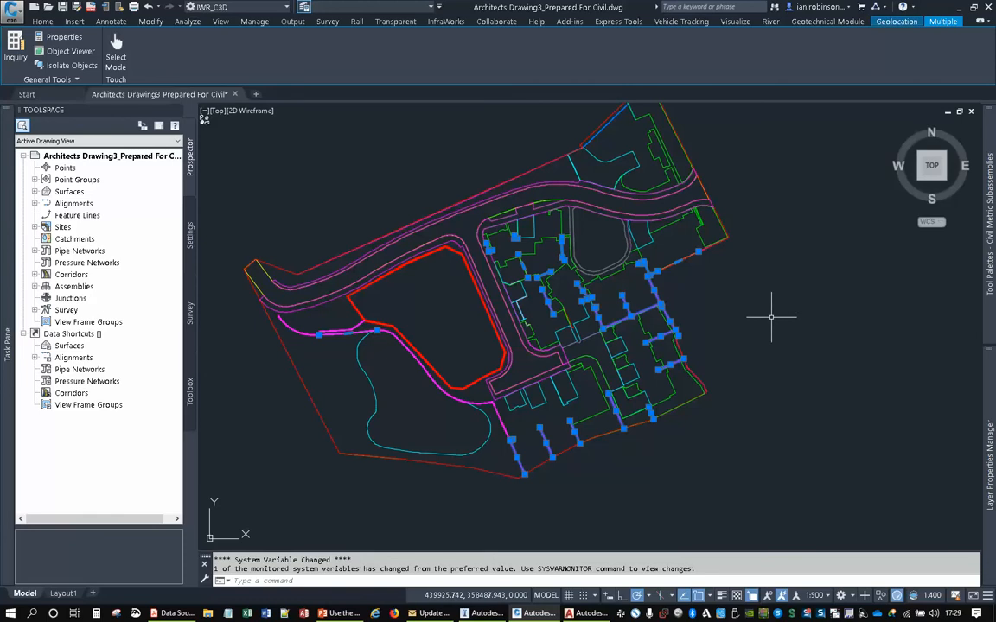
# - Start a MAPEXPORT of the selected fence lines as an ESRI shapefile named SITE FENCES in the LIVE folder
pyautogui.press('Up')
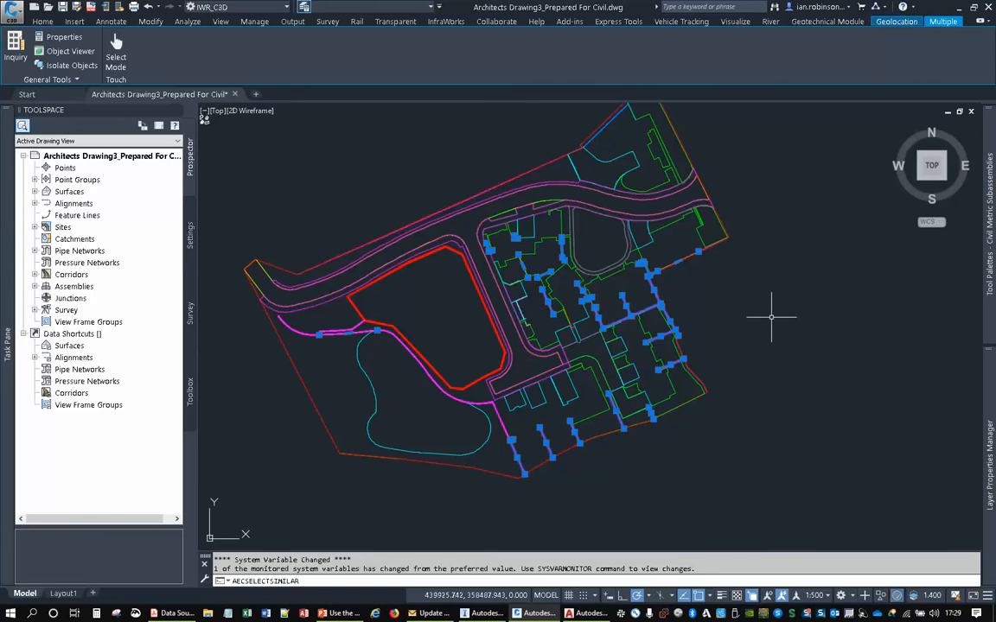
pyautogui.press('Up')
pyautogui.press('Return')
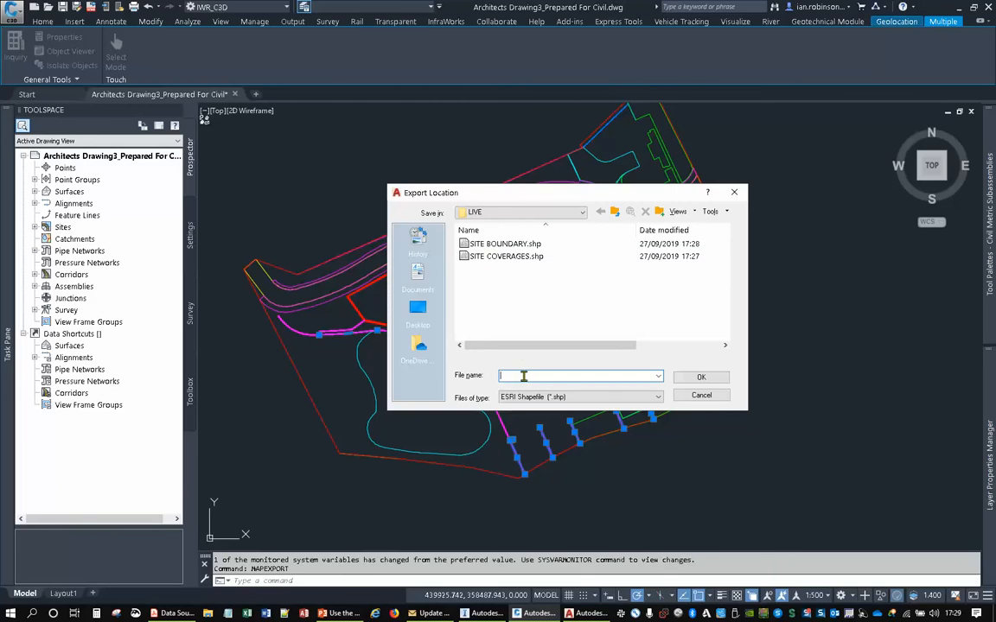
pyautogui.write('SITE FENCES')
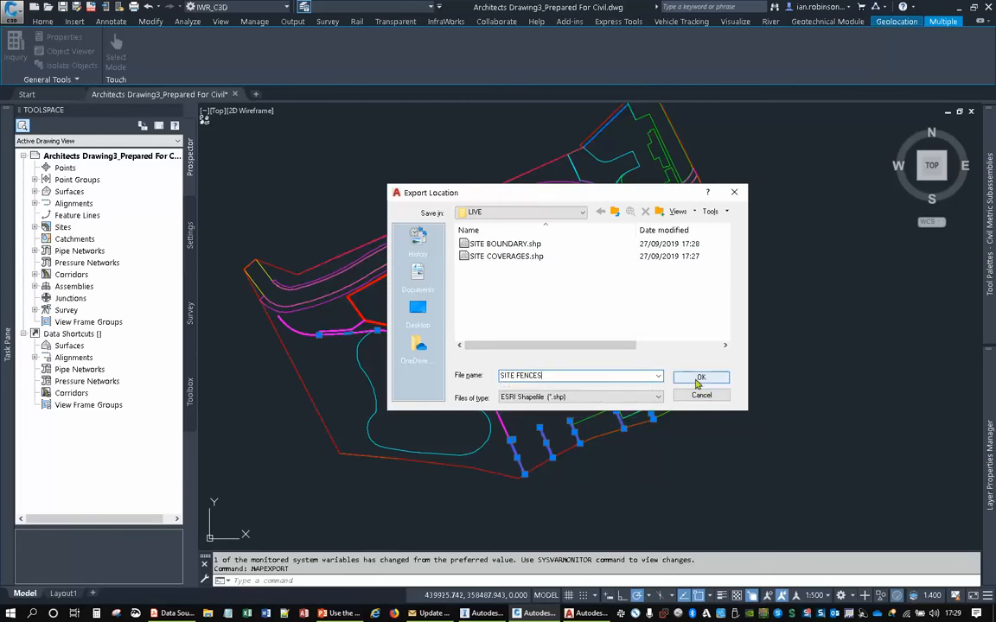
pyautogui.click(697, 377)
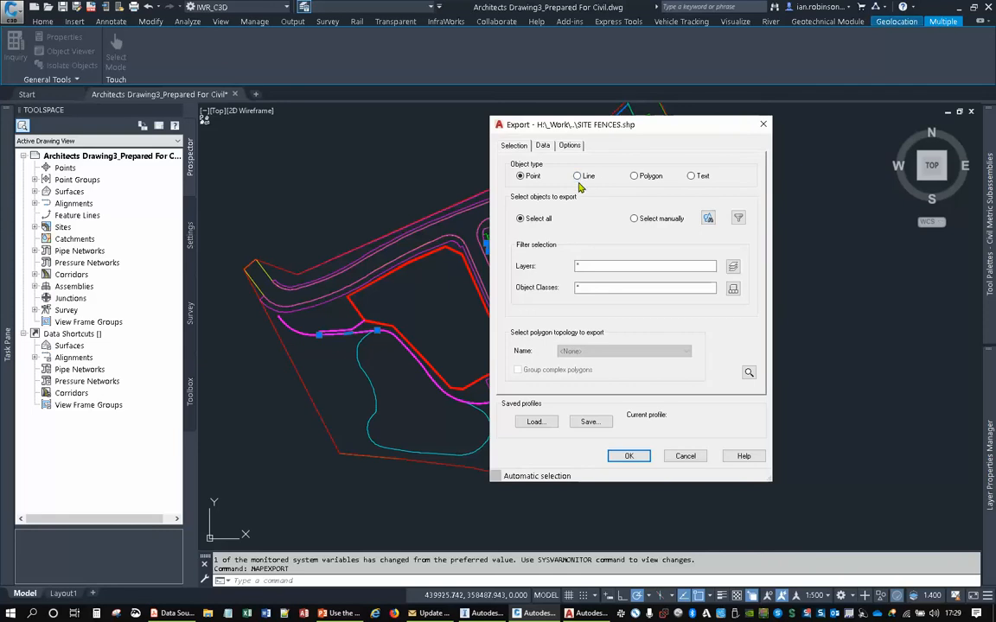
# - Set the site fences export to the Line object type with manual selection, using the selected fence lines
pyautogui.click(577, 176)
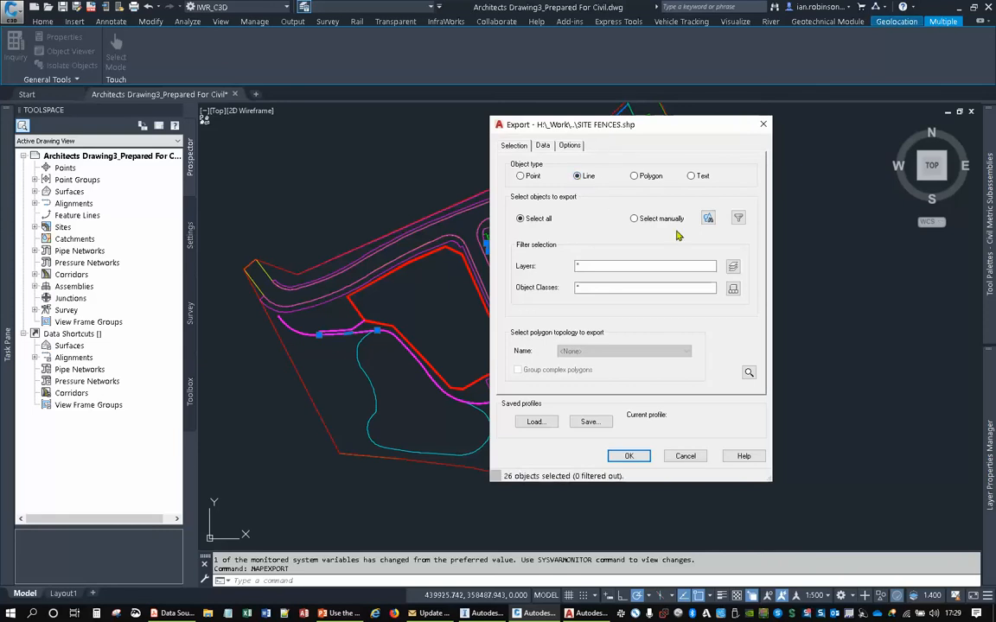
pyautogui.click(708, 219)
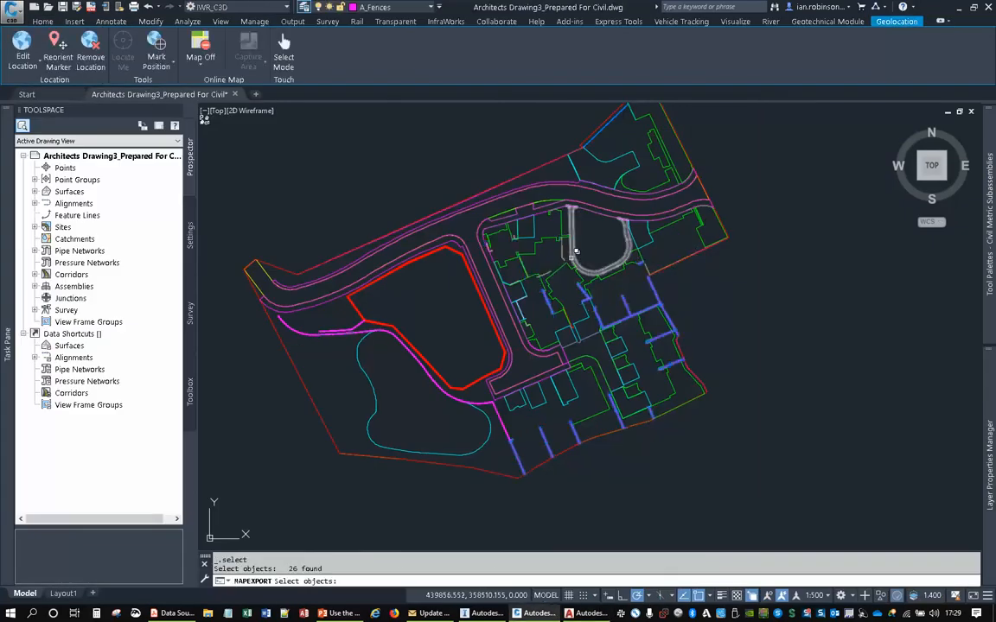
pyautogui.press('Return')
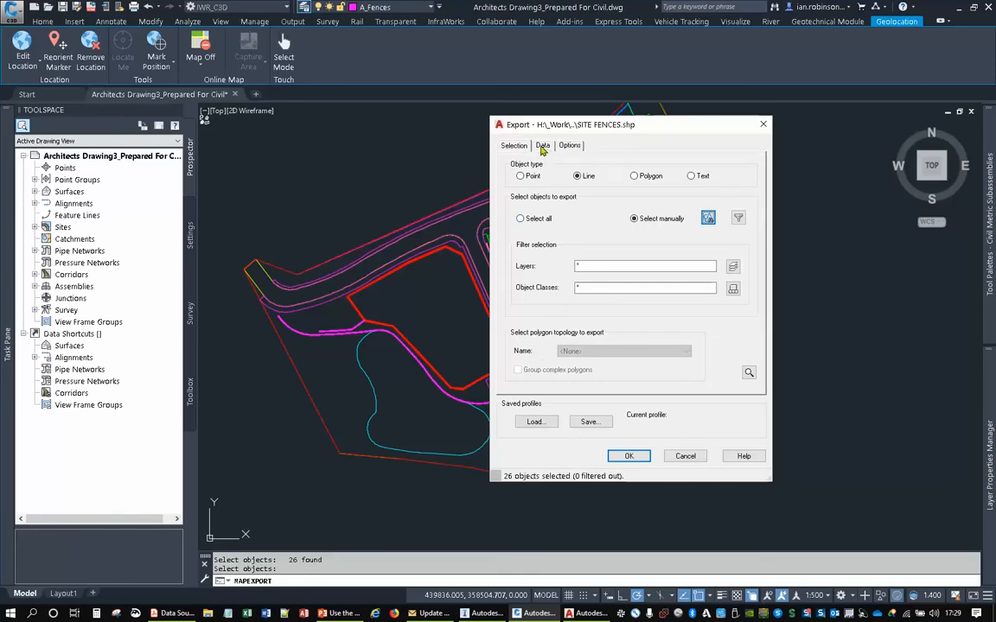
# - Add the LAYER property as an attribute field in the site fences export data
pyautogui.click(543, 147)
pyautogui.click(571, 198)
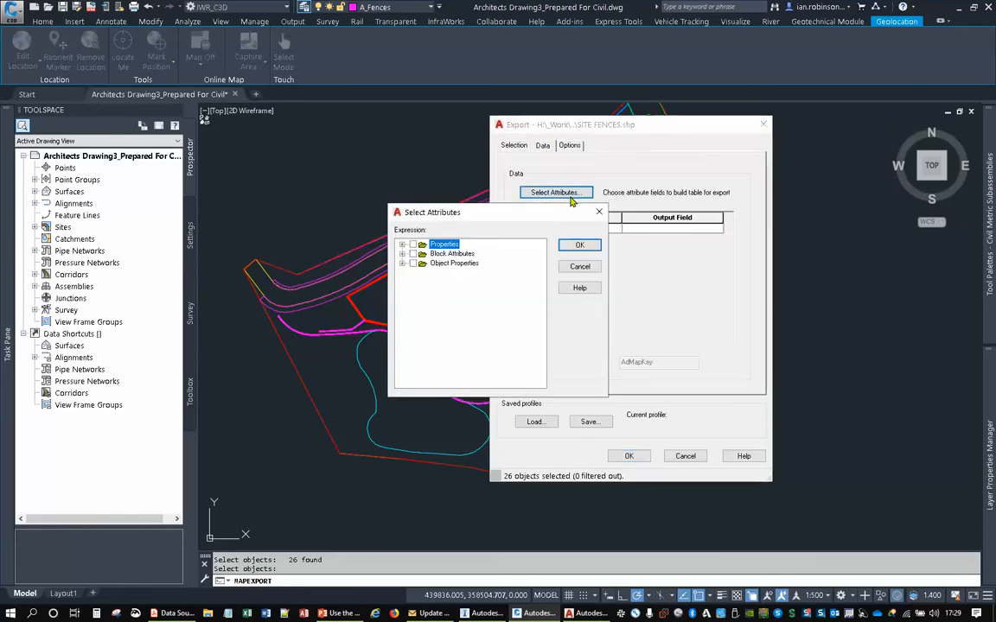
pyautogui.click(402, 245)
pyautogui.scroll(-2, 435, 361)
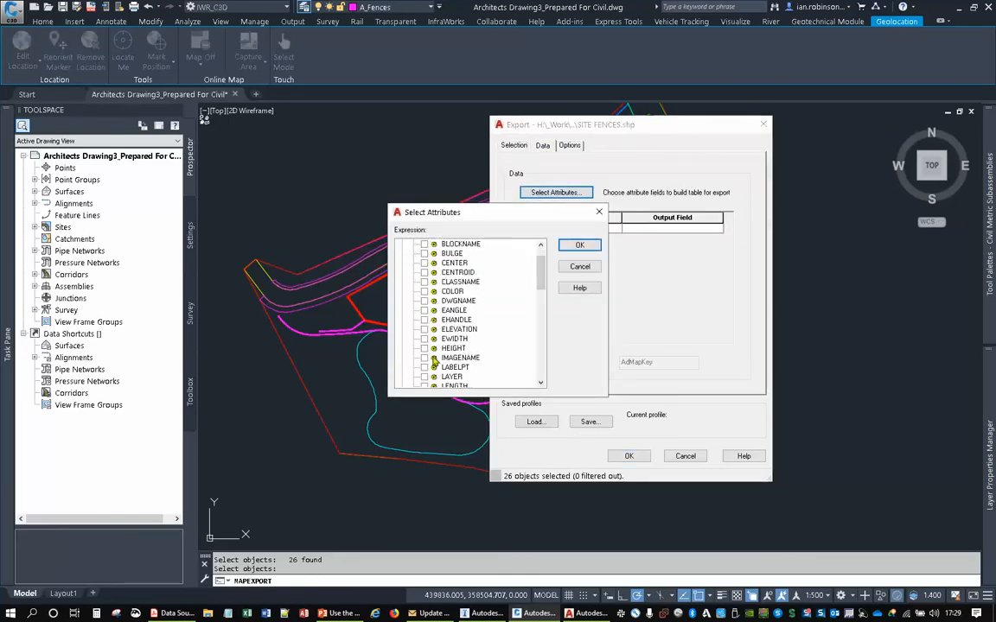
pyautogui.click(426, 349)
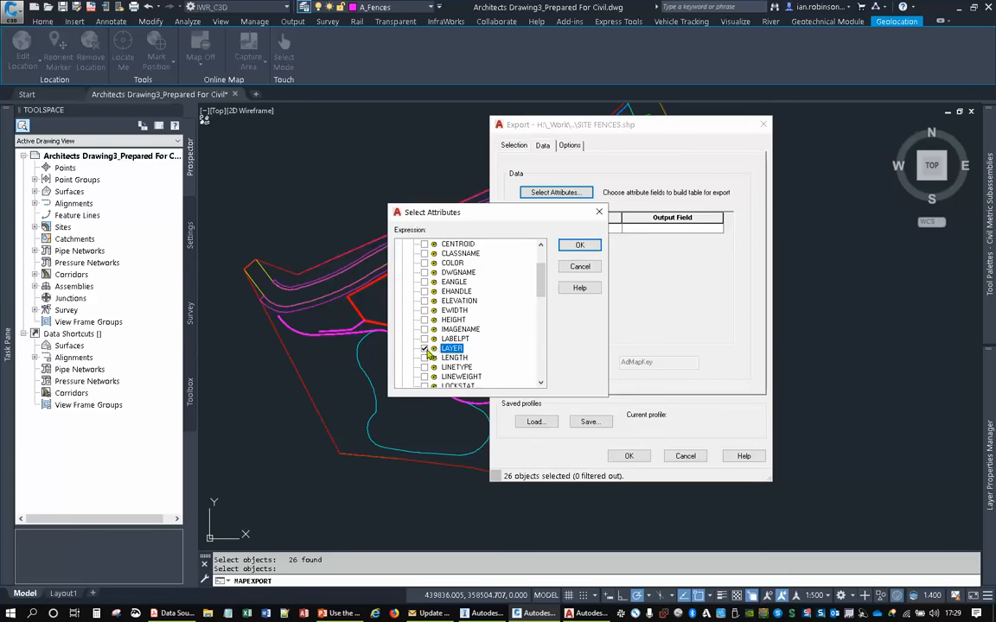
pyautogui.click(579, 245)
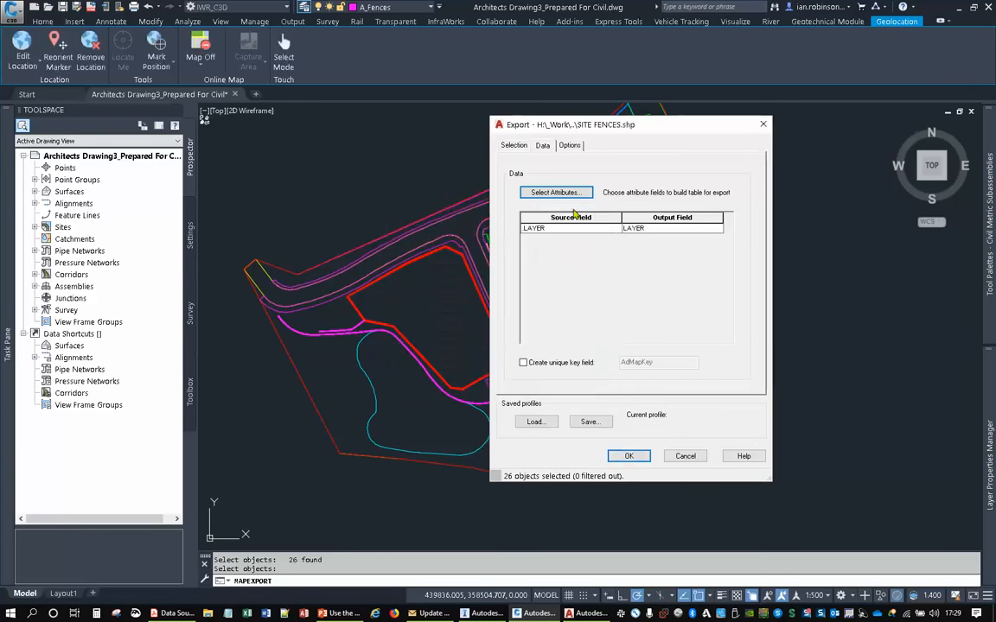
# - Check the conversion options and selection settings, and run the site fences export
pyautogui.click(570, 145)
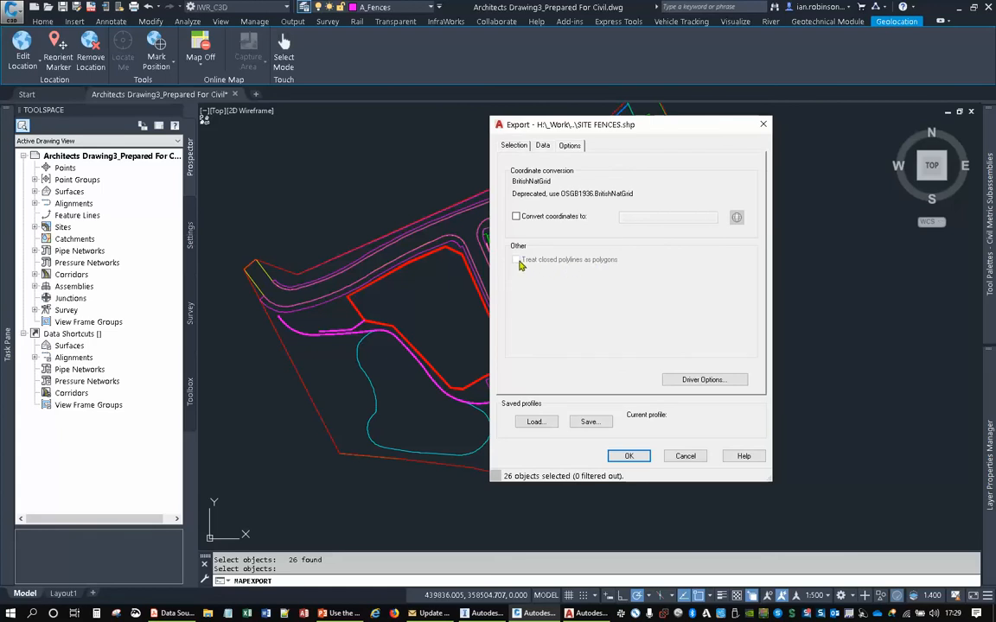
pyautogui.click(514, 146)
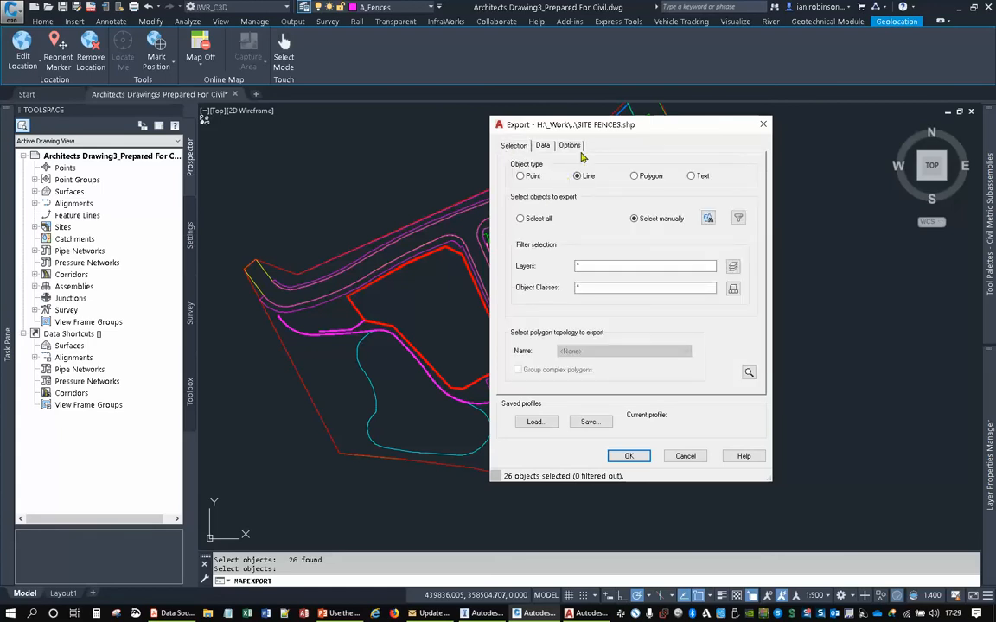
pyautogui.click(628, 455)
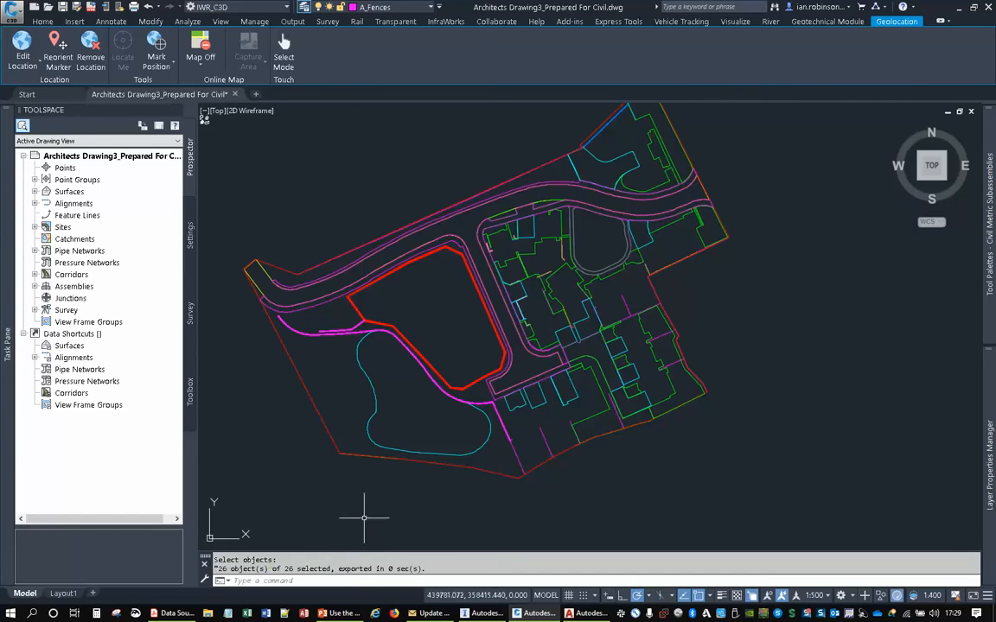
# - Switch to the architect's working drawing in AutoCAD and inspect the layer and block name of two house blocks
pyautogui.moveTo(564, 315)
pyautogui.mouseDown(button='middle')
pyautogui.moveTo(570, 342)
pyautogui.moveTo(578, 338)
pyautogui.mouseUp(button='middle')
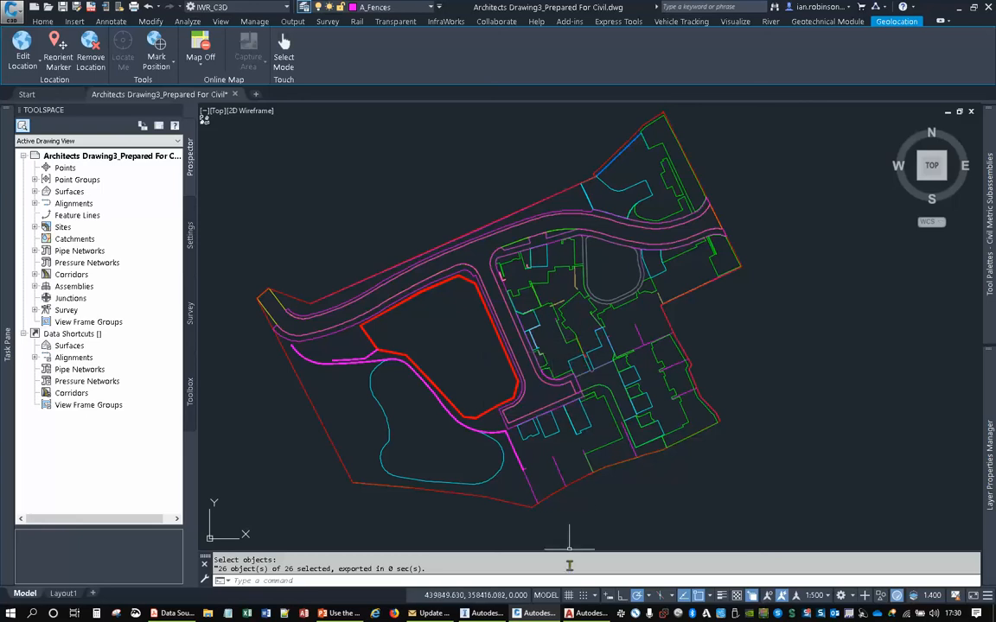
pyautogui.click(585, 613)
pyautogui.scroll(6, 515, 276)
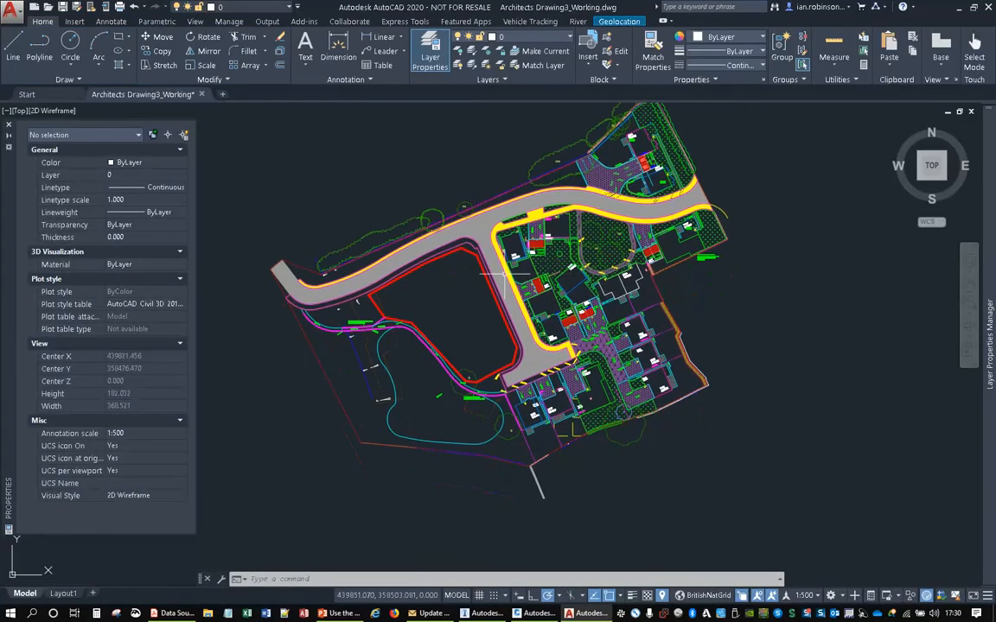
pyautogui.click(519, 252)
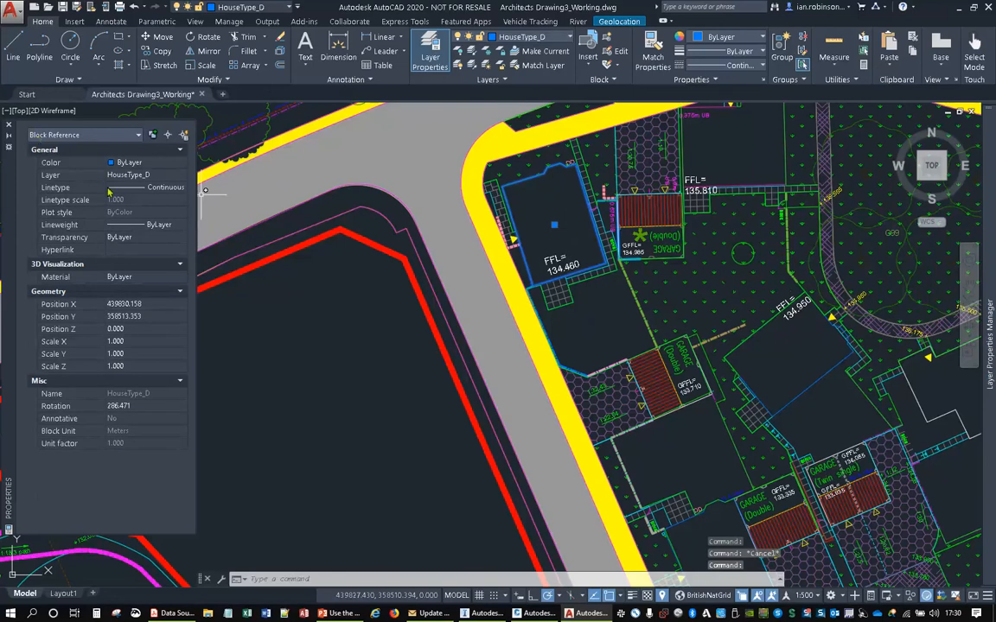
pyautogui.moveTo(449, 286); pyautogui.dragTo(276, 150, button='middle')
pyautogui.moveTo(850, 296); pyautogui.dragTo(639, 241, button='middle')
pyautogui.press('Escape')
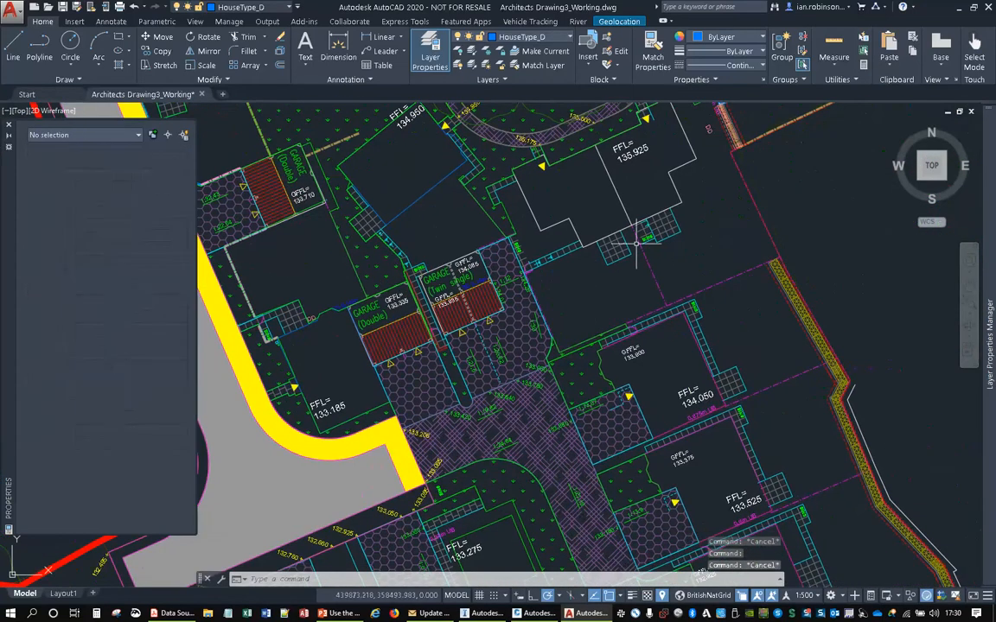
pyautogui.click(603, 164)
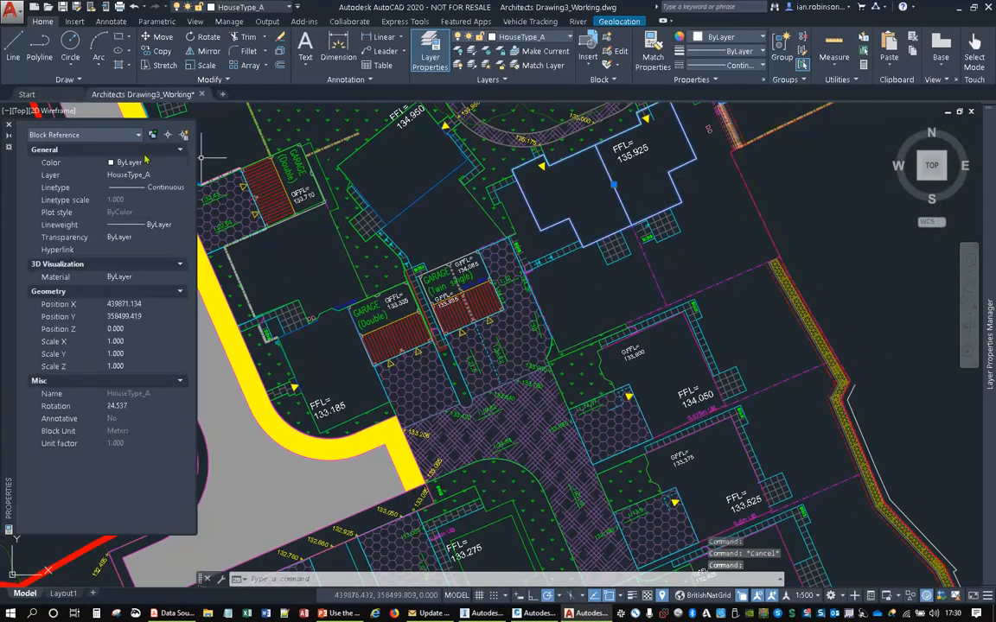
pyautogui.scroll(-5, 622, 325)
pyautogui.press('Escape')
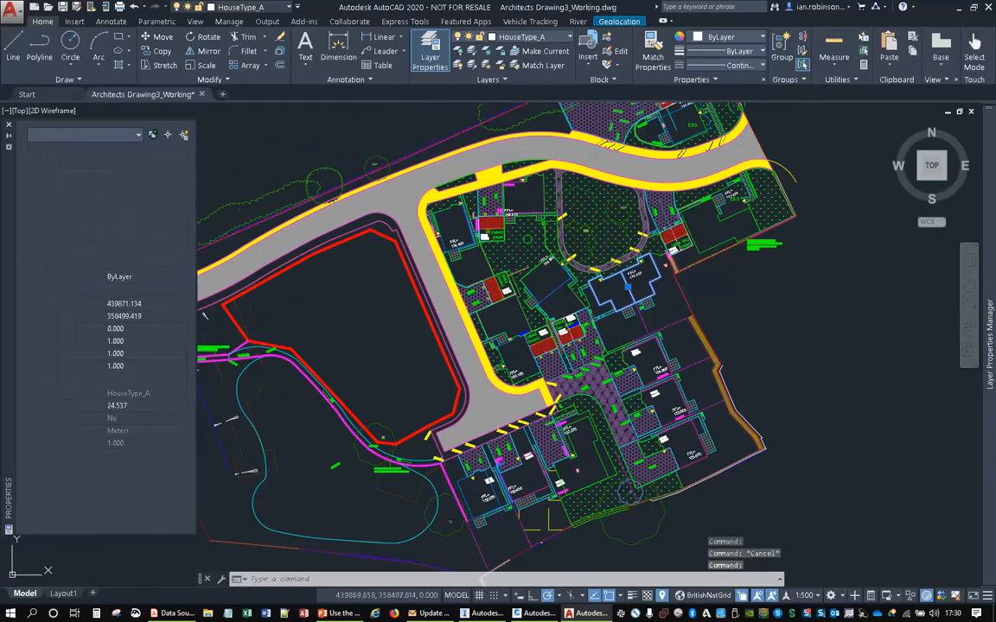
# - Inspect the layer and block name of a tree beside the road and one in the green area
pyautogui.moveTo(606, 290); pyautogui.dragTo(654, 419, button='middle')
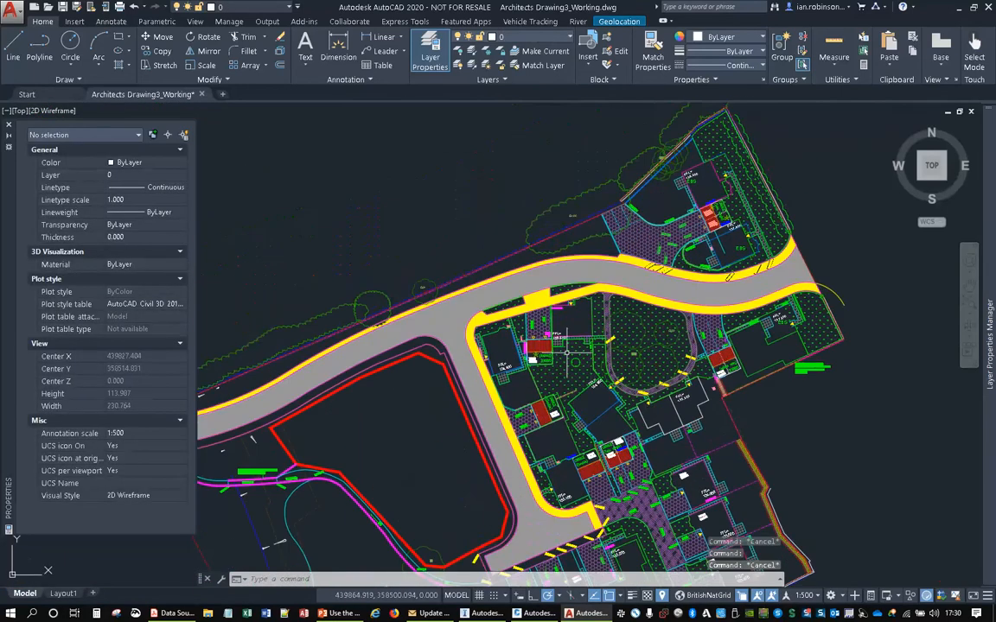
pyautogui.moveTo(416, 289); pyautogui.dragTo(546, 169, button='middle')
pyautogui.click(546, 172)
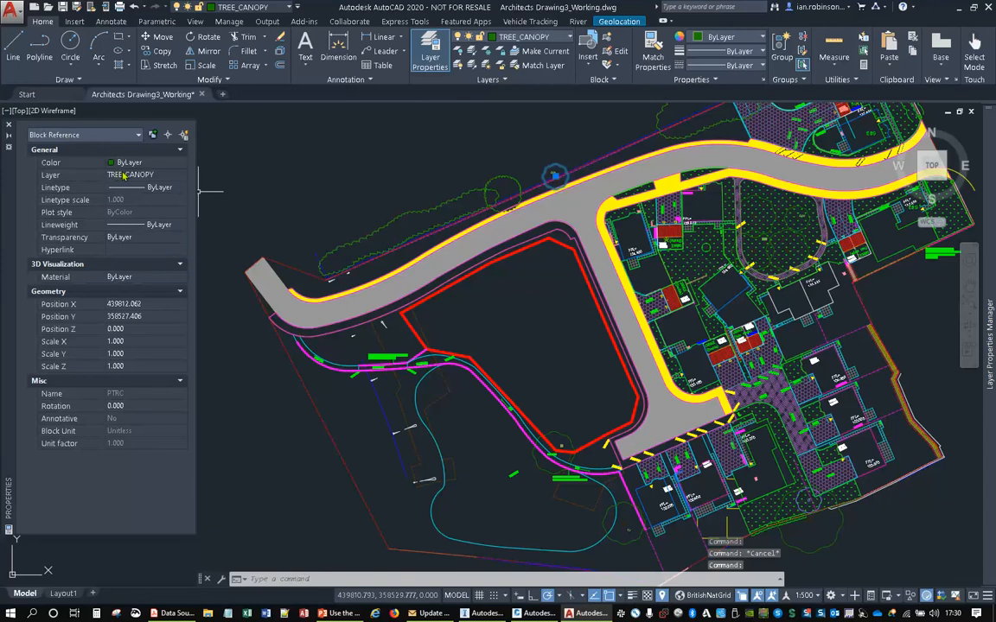
pyautogui.moveTo(554, 276); pyautogui.dragTo(366, 285, button='middle')
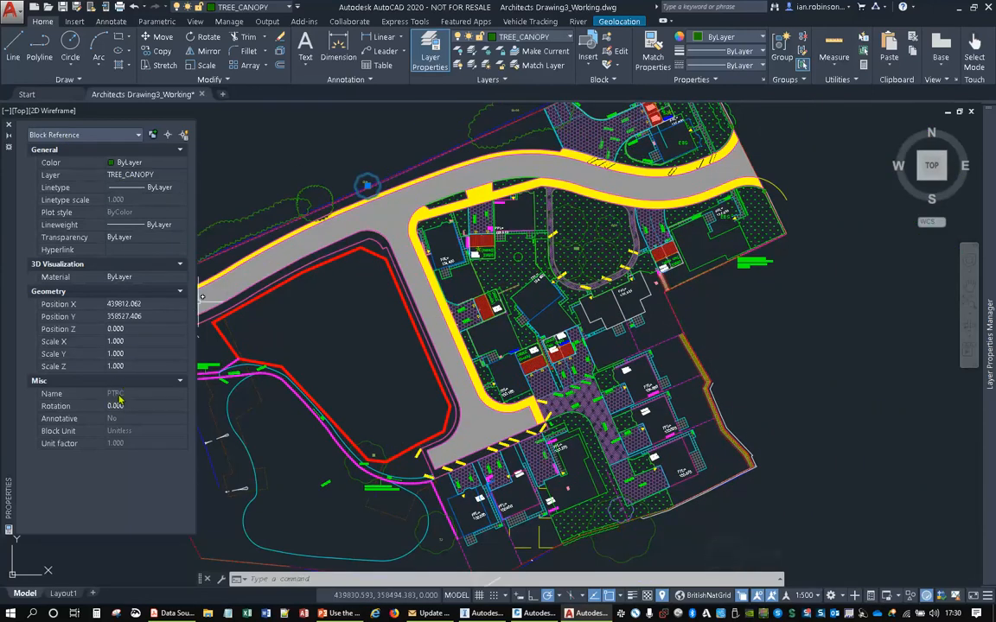
pyautogui.scroll(5, 536, 244)
pyautogui.press('Escape')
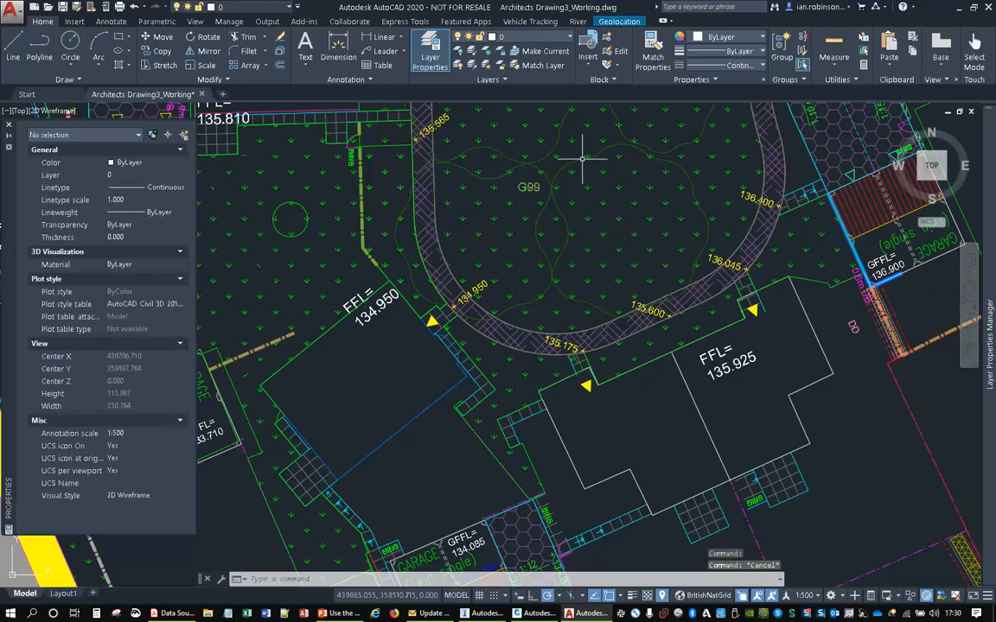
pyautogui.click(582, 159)
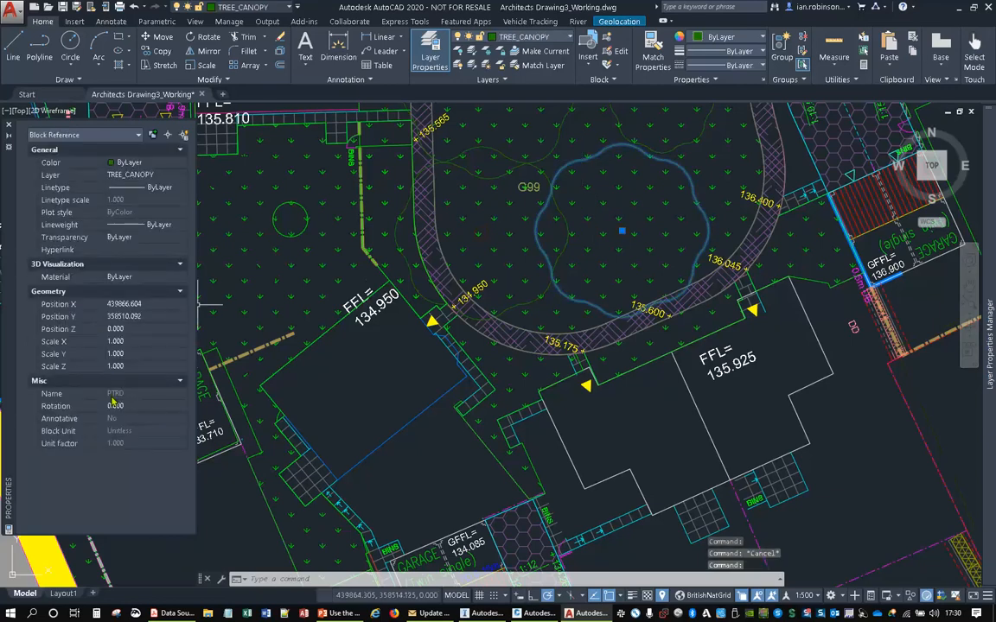
pyautogui.scroll(-4, 595, 318)
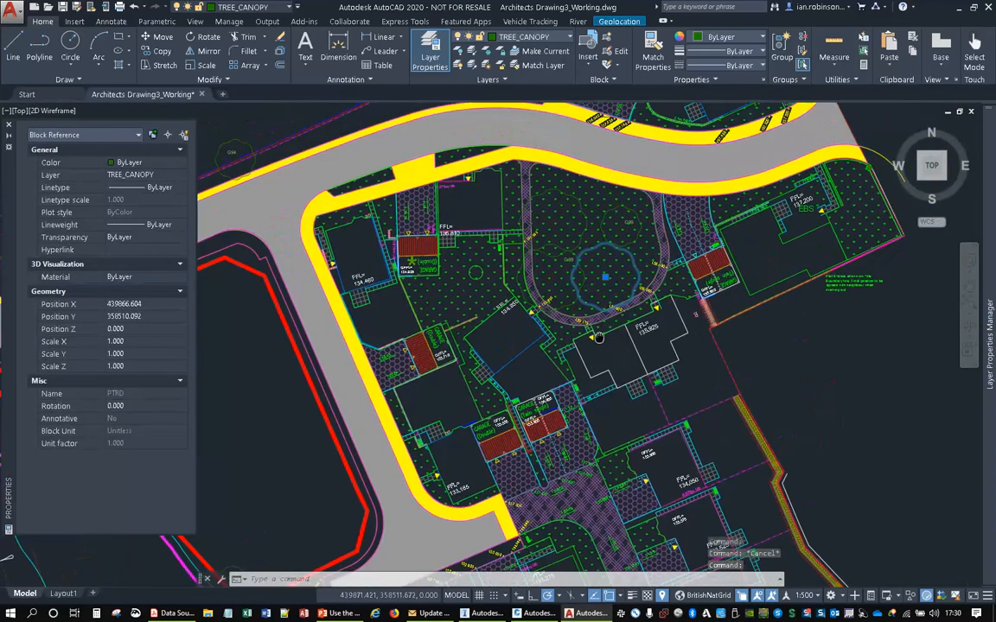
pyautogui.press('Escape')
pyautogui.scroll(-5, 595, 322)
pyautogui.moveTo(595, 322); pyautogui.dragTo(563, 345, button='middle')
pyautogui.moveTo(563, 284); pyautogui.dragTo(595, 234, button='middle')
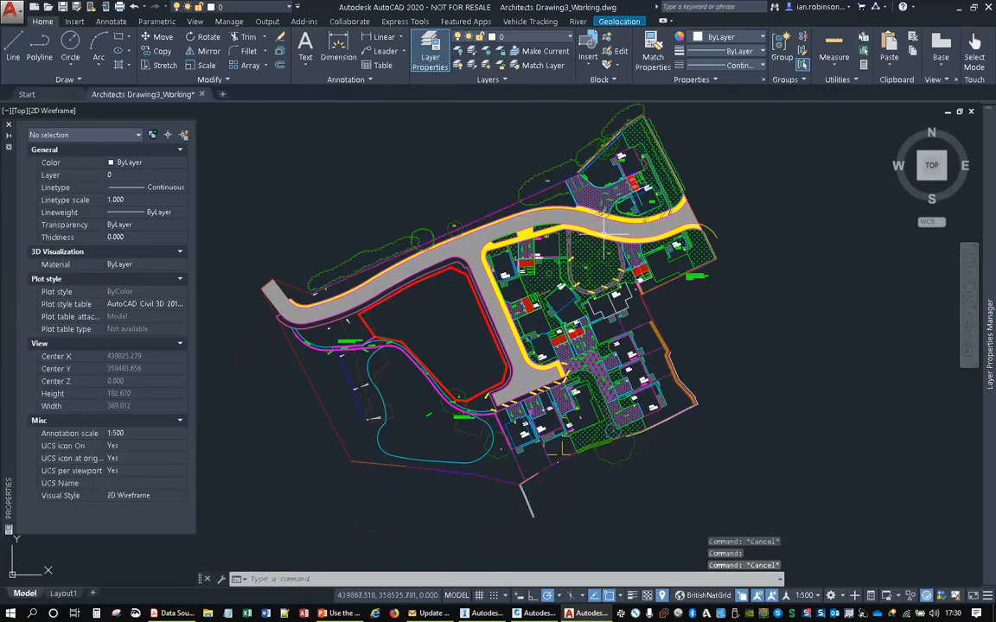
pyautogui.moveTo(600, 227)
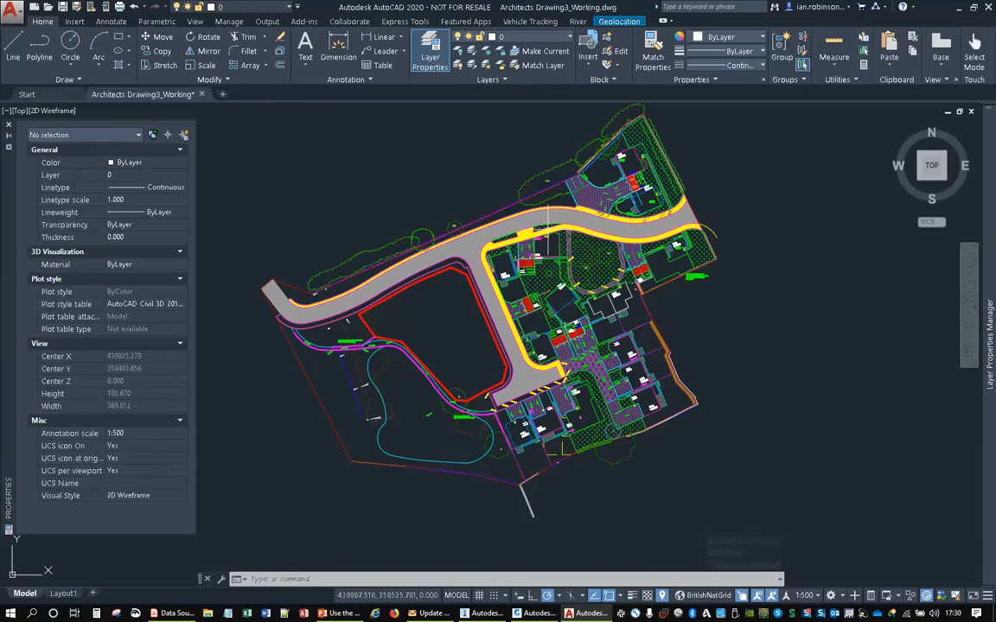
pyautogui.moveTo(555, 279); pyautogui.dragTo(566, 253, button='middle')
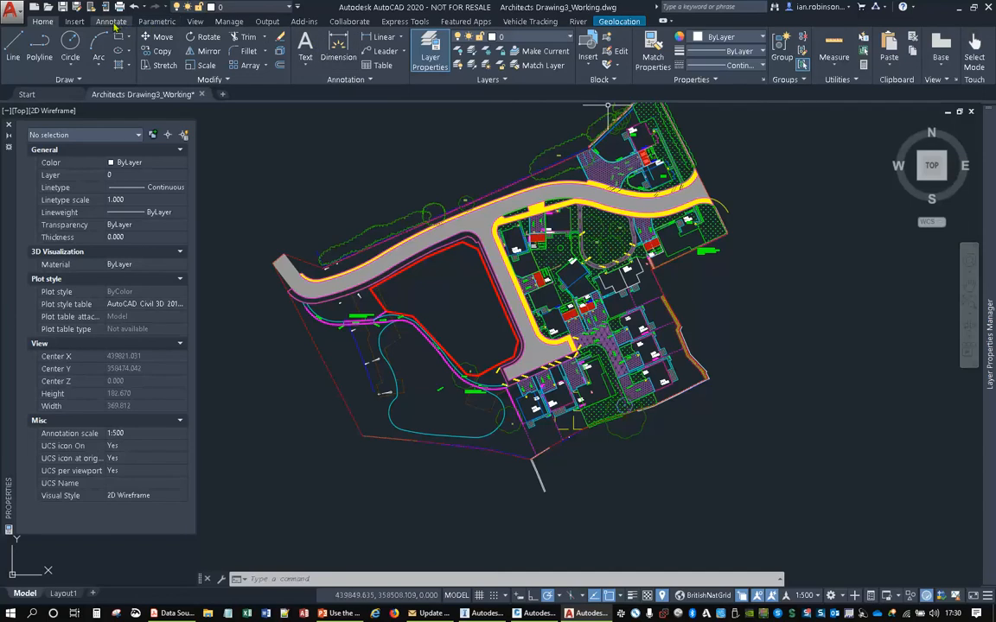
# - Start a new data extraction and save its extraction file in the LIVE folder
pyautogui.click(112, 22)
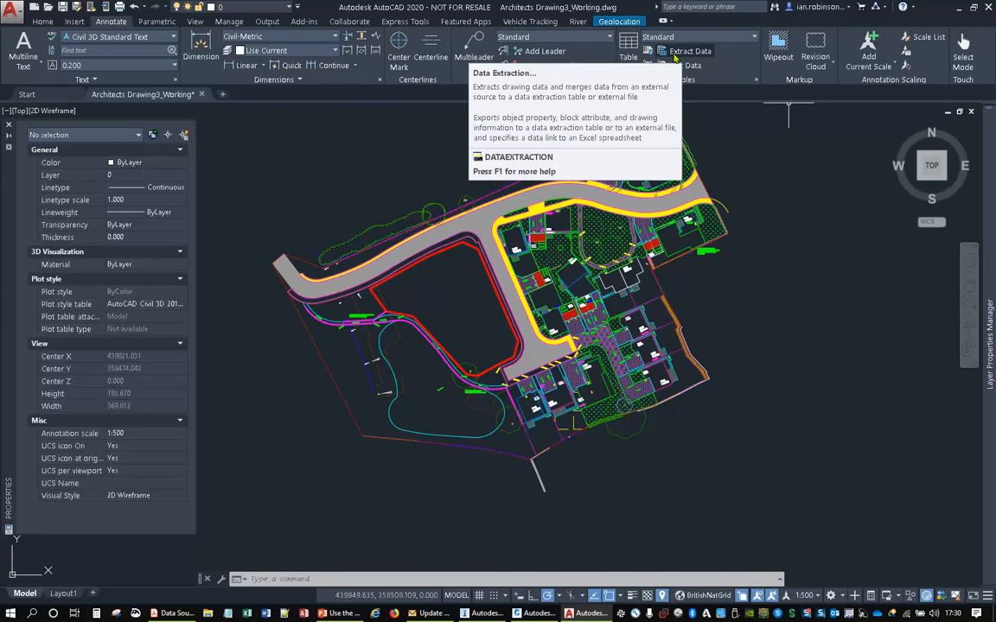
pyautogui.click(675, 54)
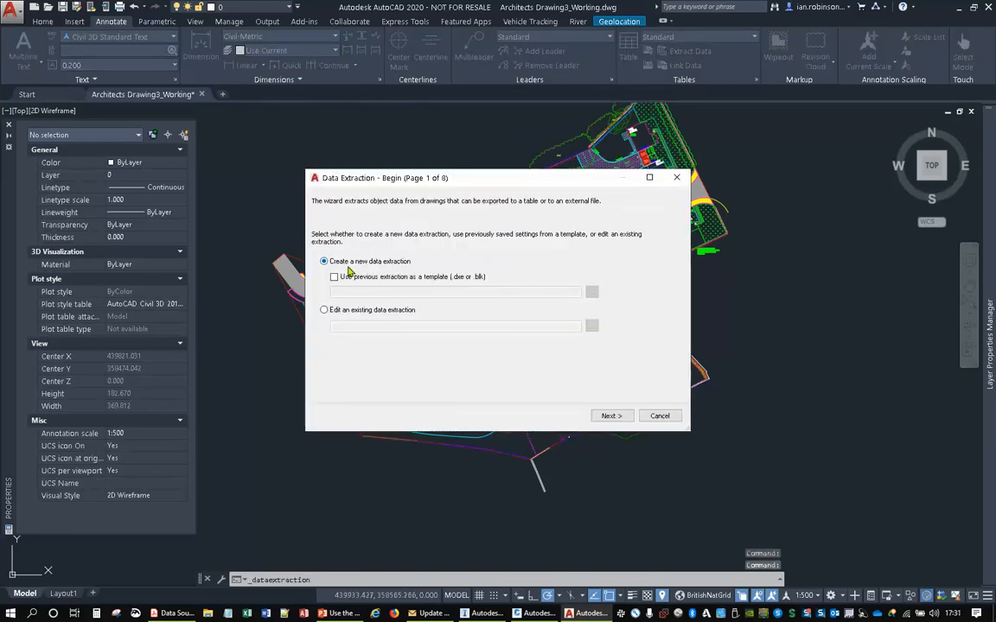
pyautogui.click(616, 416)
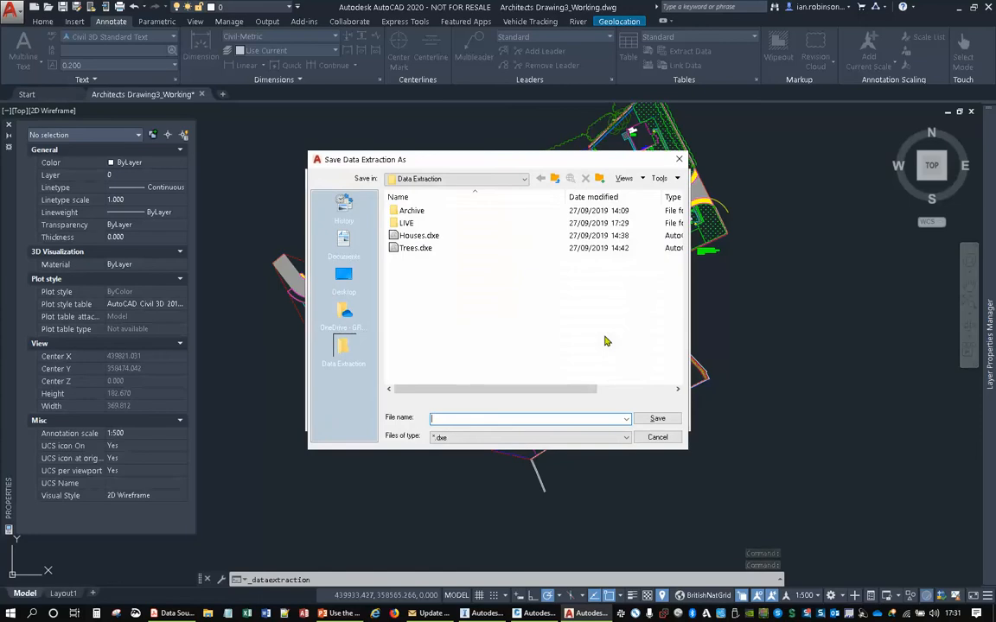
pyautogui.doubleClick(406, 223)
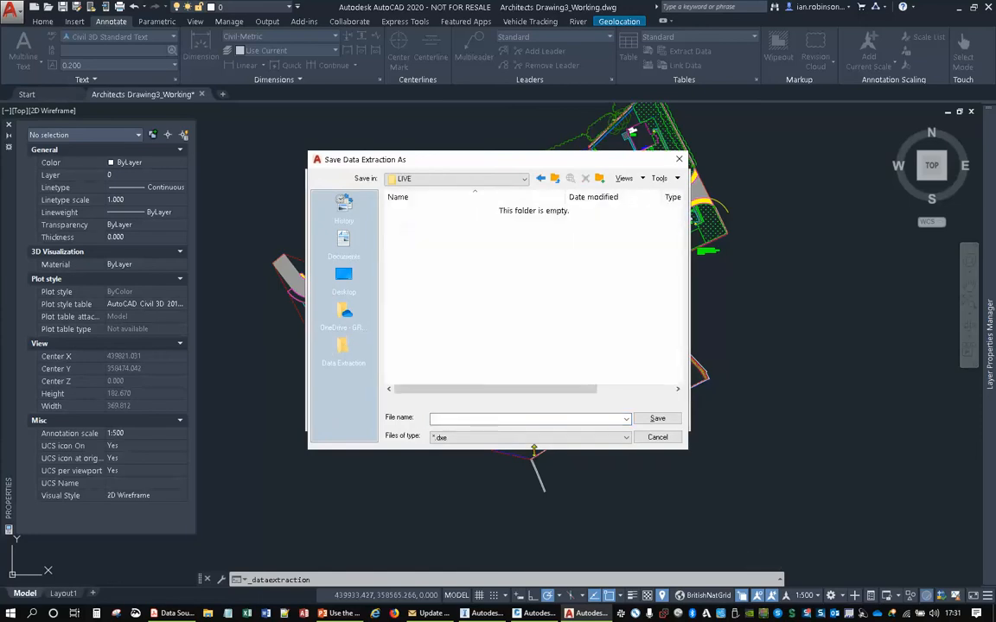
pyautogui.click(448, 419)
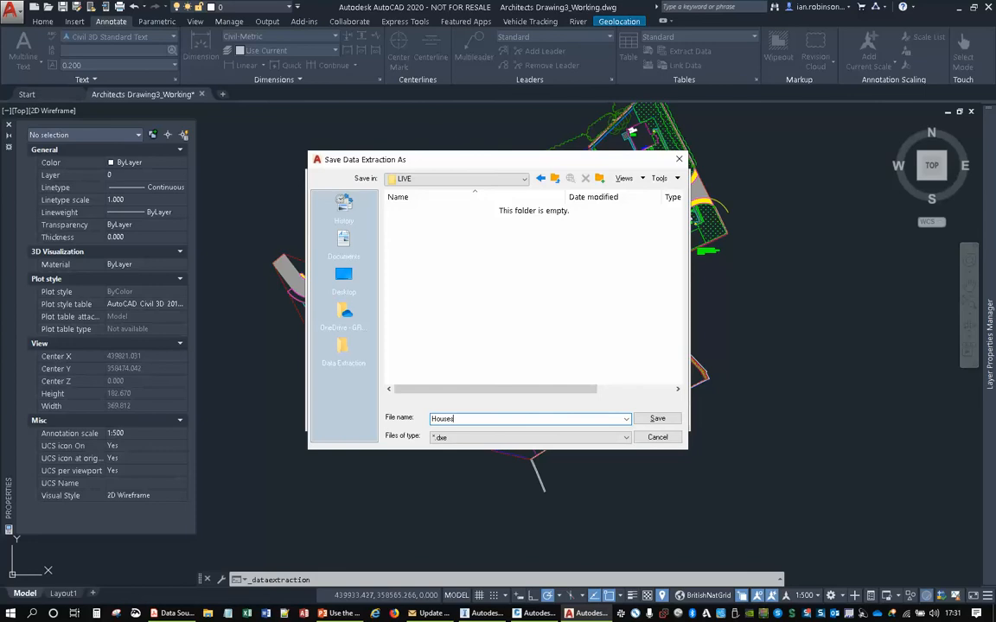
pyautogui.click(657, 418)
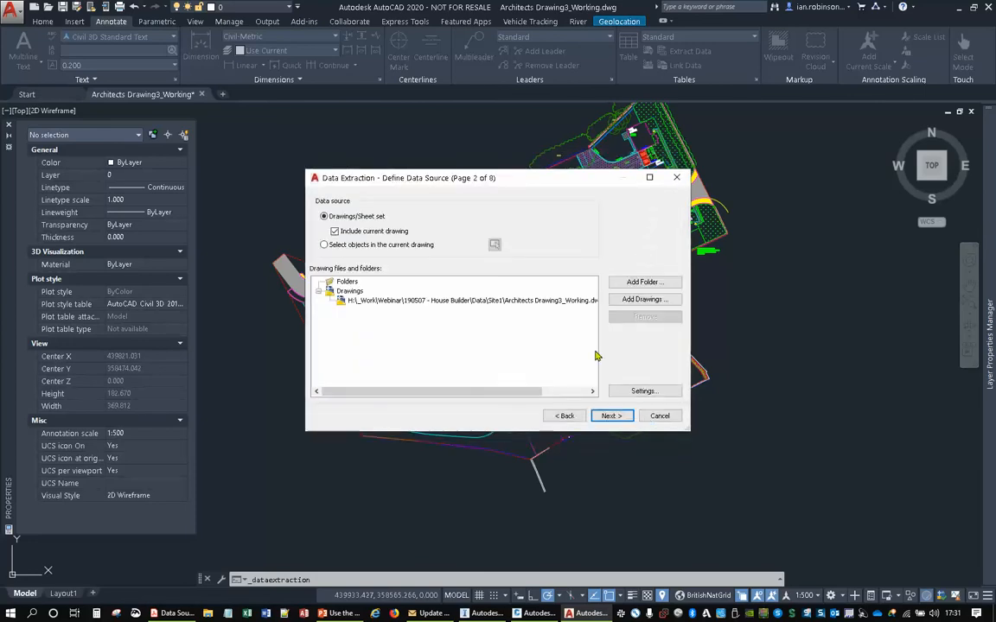
# - Exclude objects from xrefs, limit the extraction to objects in model space, and accept the current drawing as data source
pyautogui.click(644, 391)
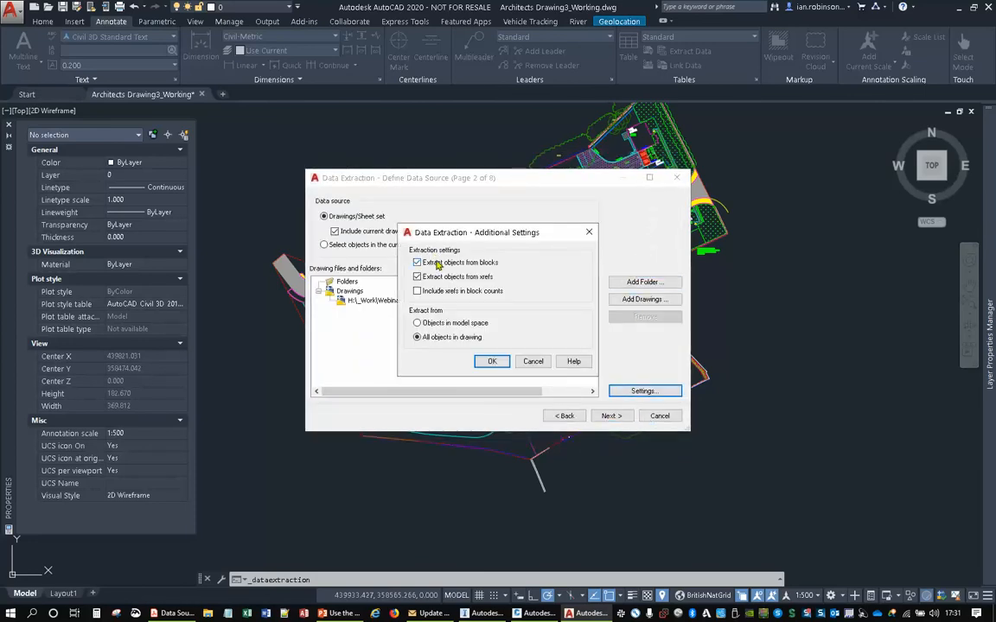
pyautogui.click(417, 276)
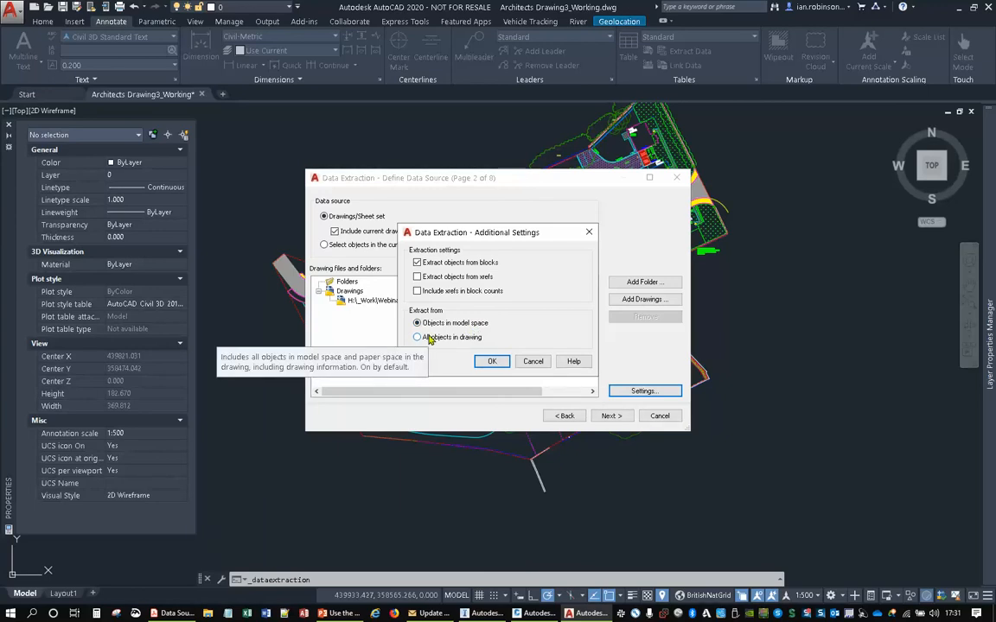
pyautogui.click(492, 362)
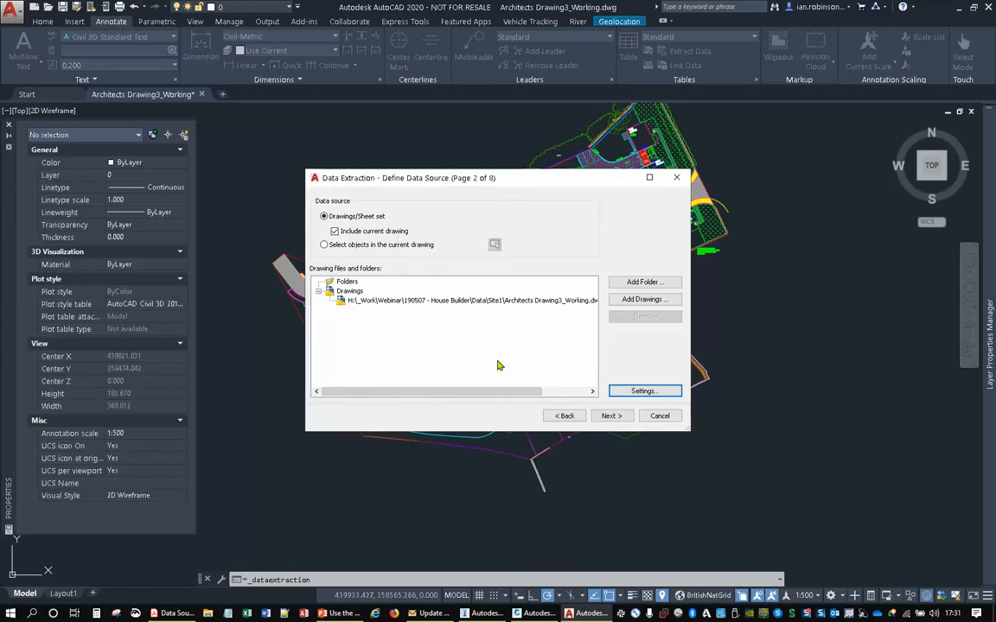
pyautogui.click(610, 416)
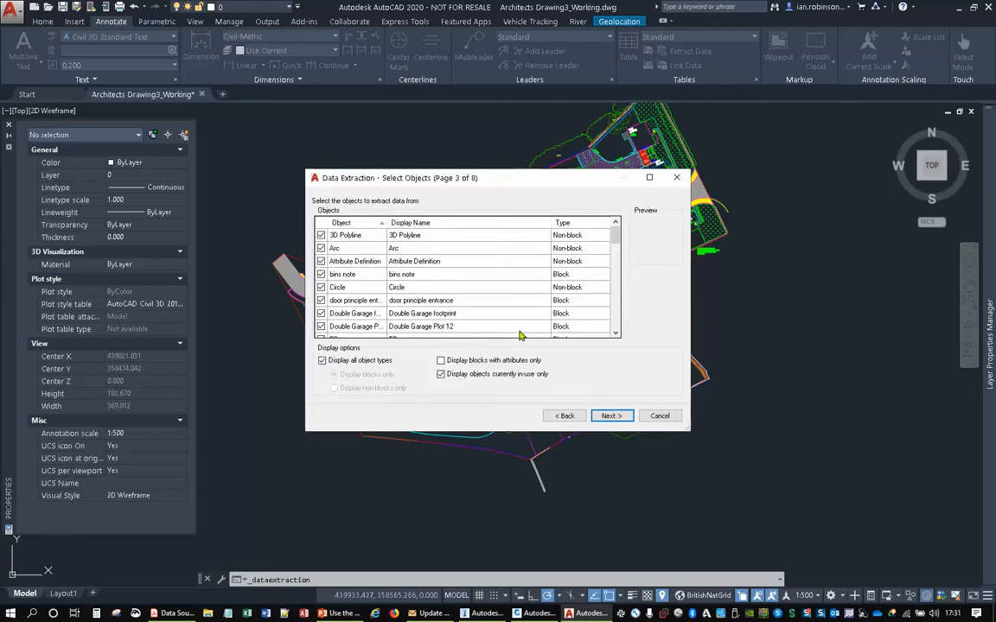
# - Select the whole list of object types in the data extraction and exclude them all
pyautogui.scroll(-15, 355, 270)
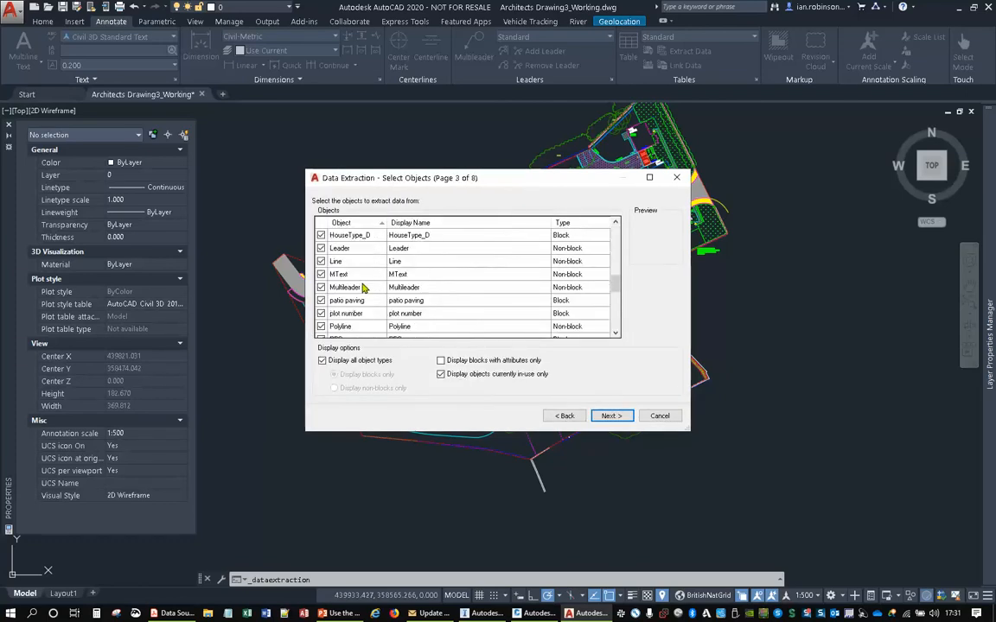
pyautogui.scroll(5, 360, 296)
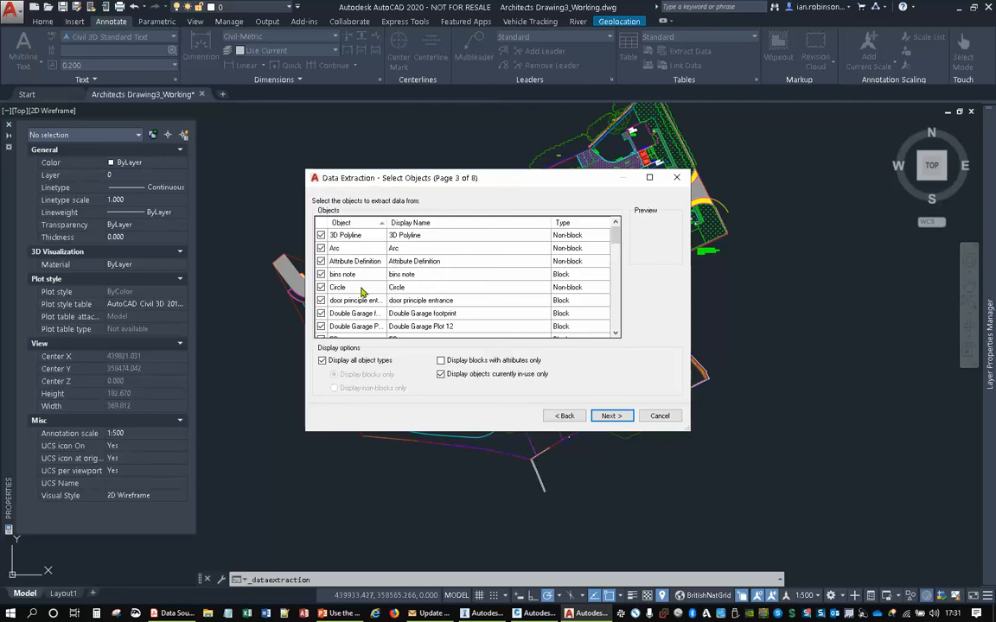
pyautogui.click(342, 236)
pyautogui.scroll(-12, 346, 300)
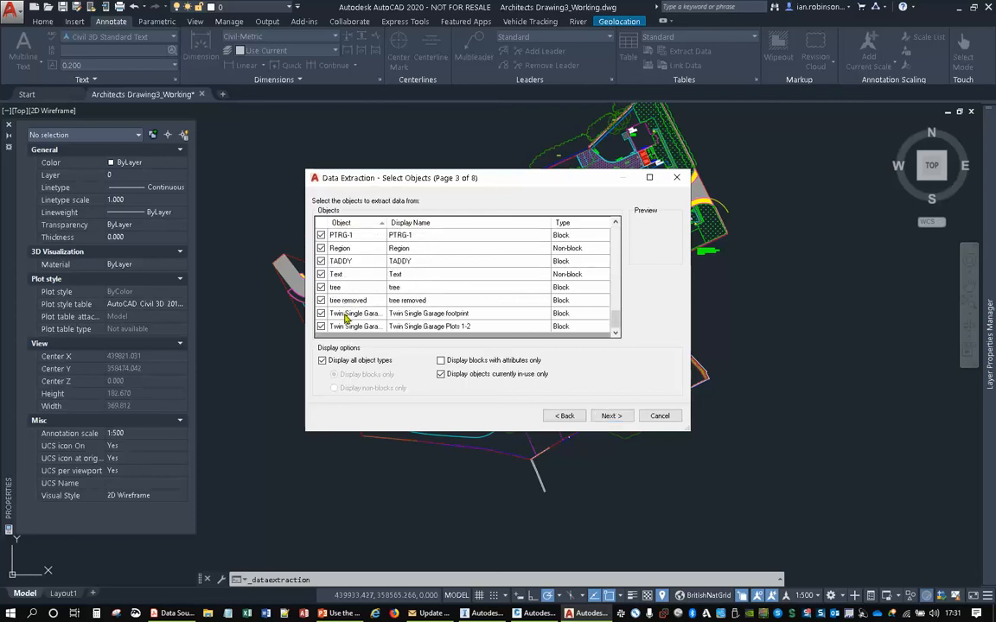
pyautogui.keyDown('shift'); pyautogui.click(339, 327); pyautogui.keyUp('shift')
pyautogui.click(320, 301)
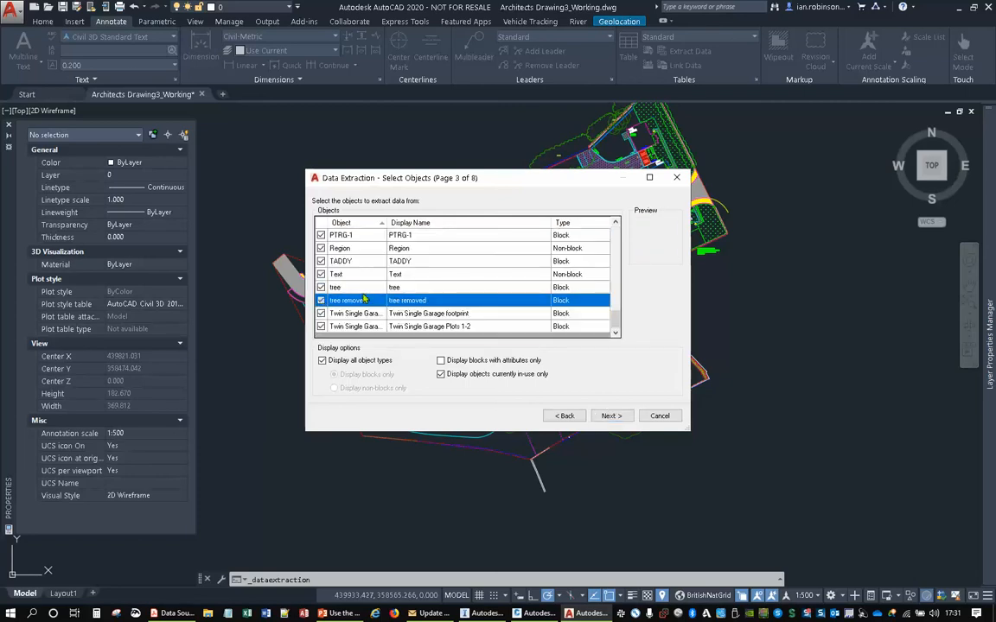
pyautogui.scroll(5, 378, 294)
pyautogui.scroll(3, 378, 294)
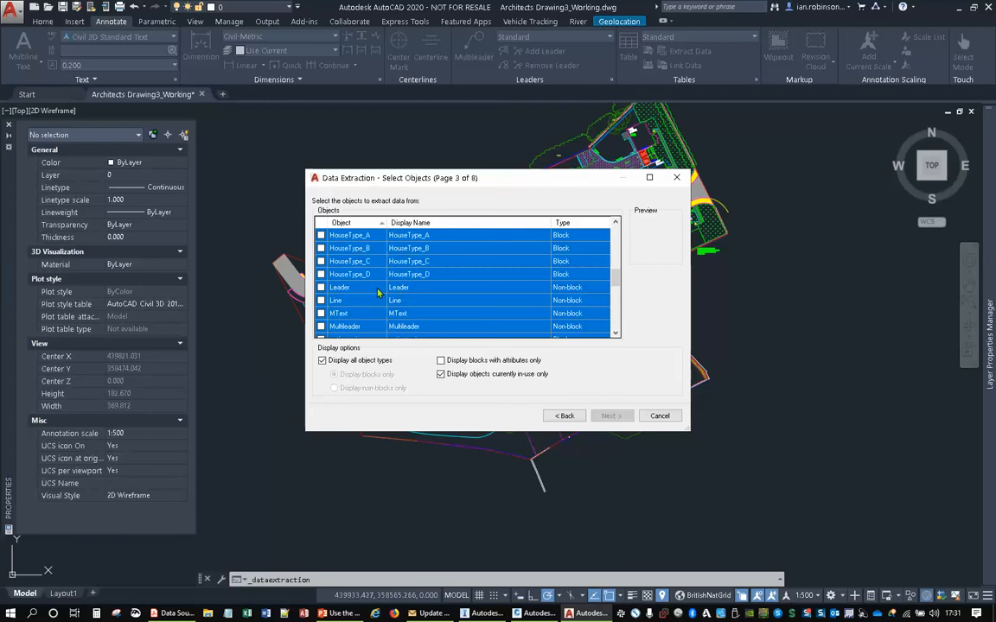
# - Include only the HouseType_A, HouseType_B, HouseType_C and HouseType_D blocks in the extraction and proceed to the property selection
pyautogui.click(366, 248)
pyautogui.click(364, 235)
pyautogui.click(320, 235)
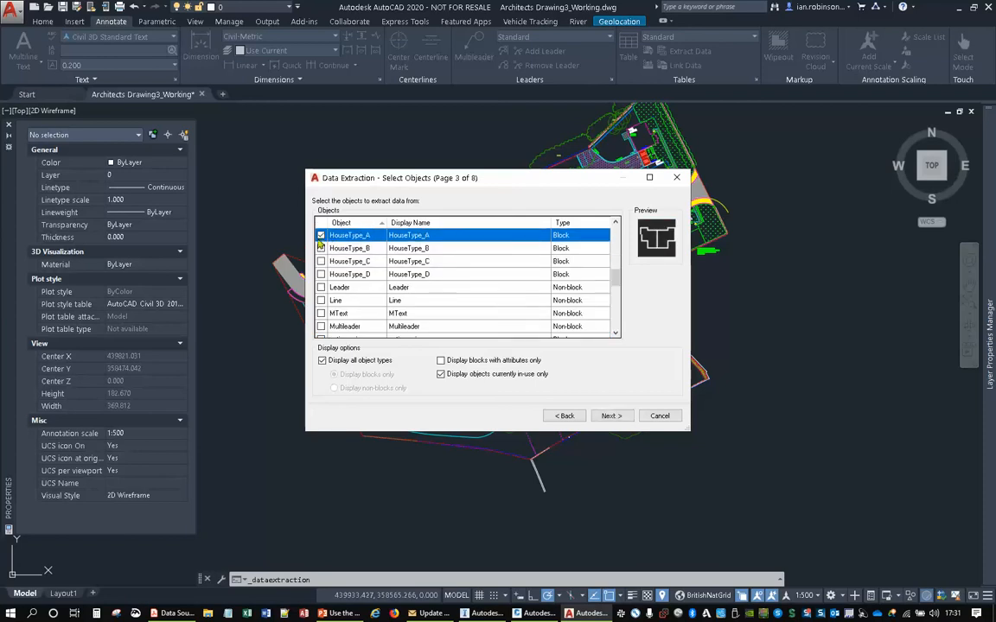
pyautogui.click(320, 248)
pyautogui.click(321, 261)
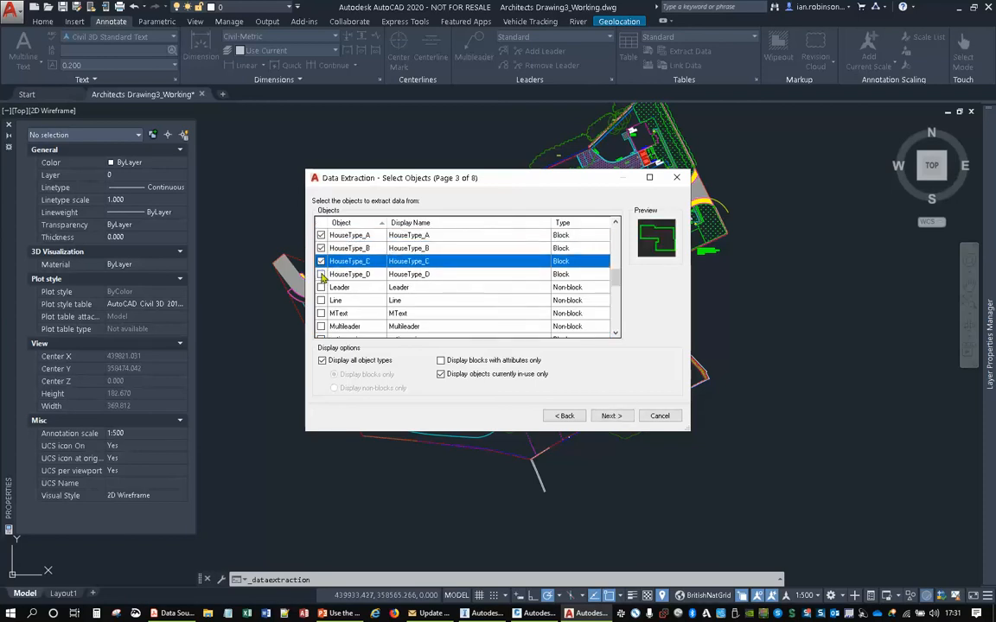
pyautogui.click(321, 274)
pyautogui.scroll(3, 437, 290)
pyautogui.scroll(-3, 429, 289)
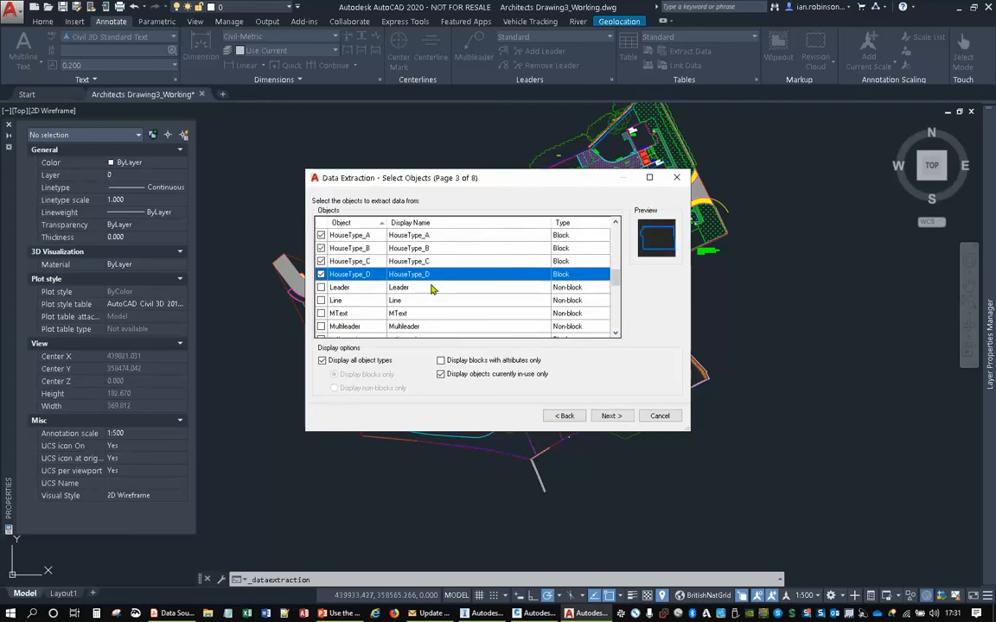
pyautogui.click(611, 416)
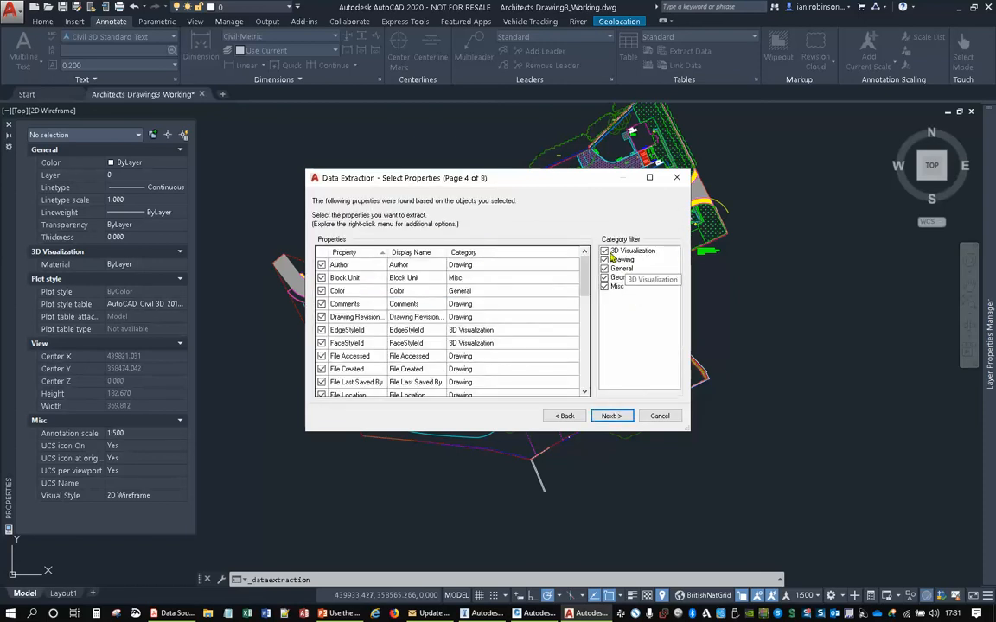
# - Select the whole list of properties in the data extraction and exclude them all
pyautogui.scroll(-10, 359, 274)
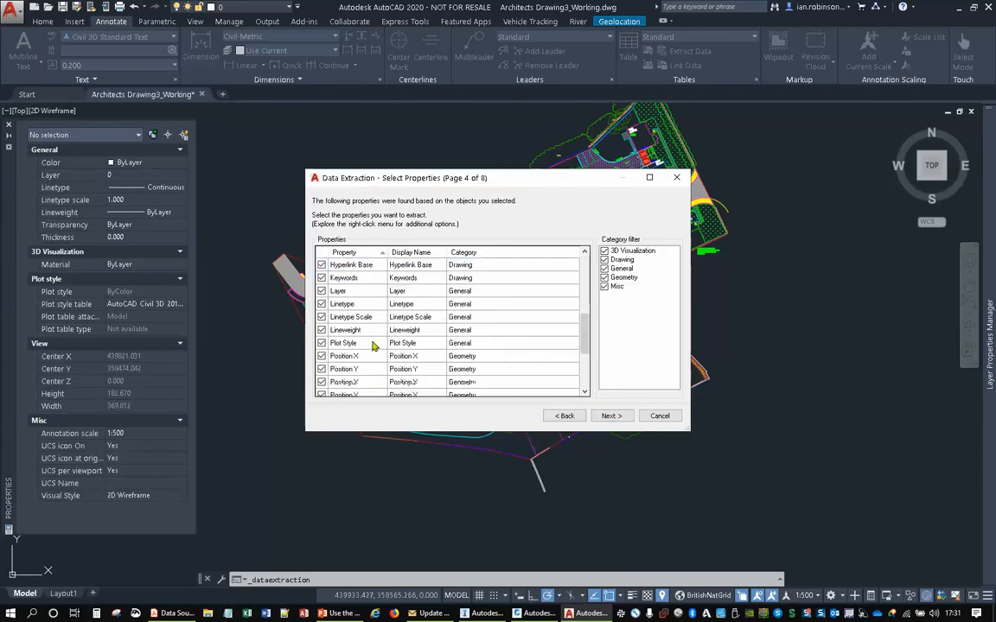
pyautogui.keyDown('shift'); pyautogui.click(343, 381); pyautogui.keyUp('shift')
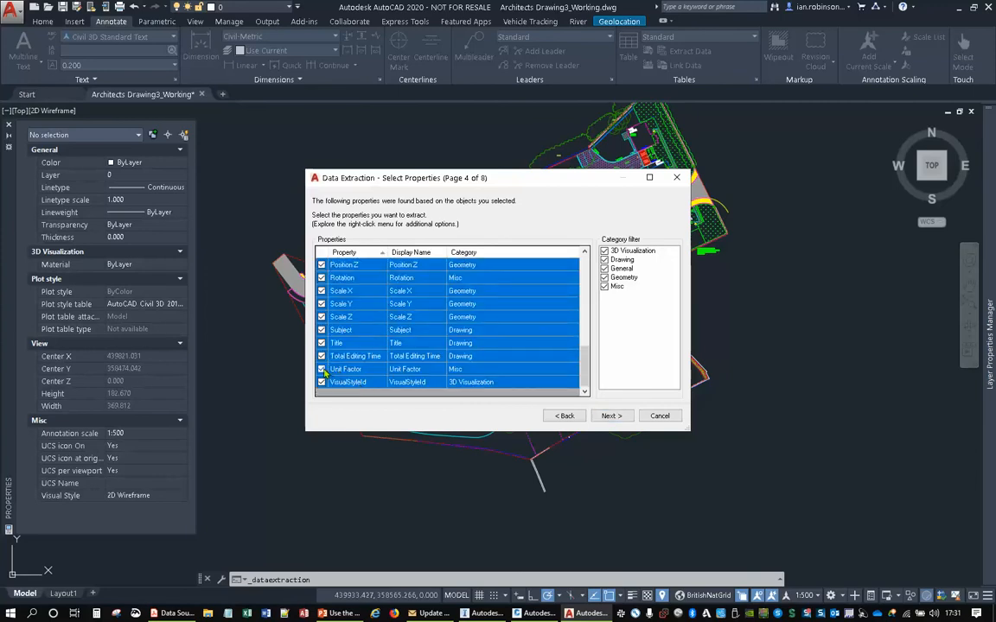
pyautogui.click(322, 369)
pyautogui.click(389, 277)
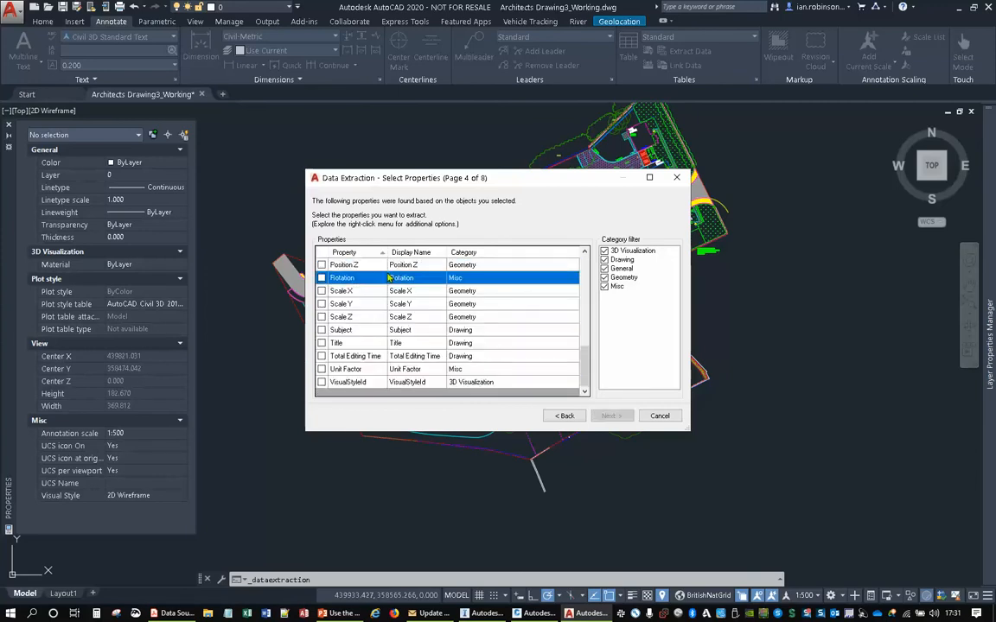
# - Include only the Position X, Position Y, Position Z and Rotation properties in the extraction
pyautogui.scroll(2, 394, 303)
pyautogui.click(323, 318)
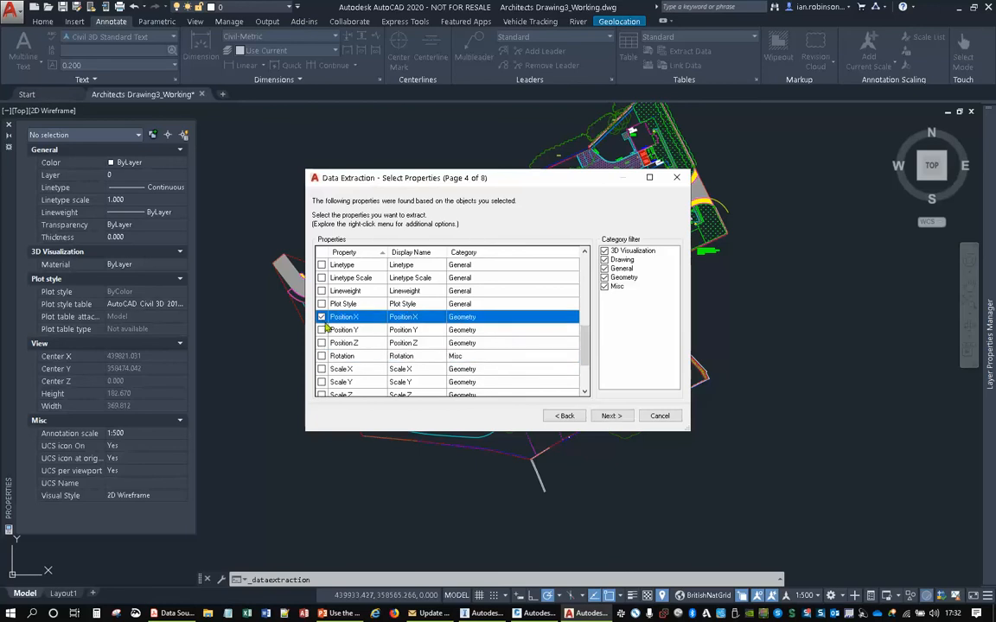
pyautogui.click(322, 330)
pyautogui.scroll(-1, 370, 311)
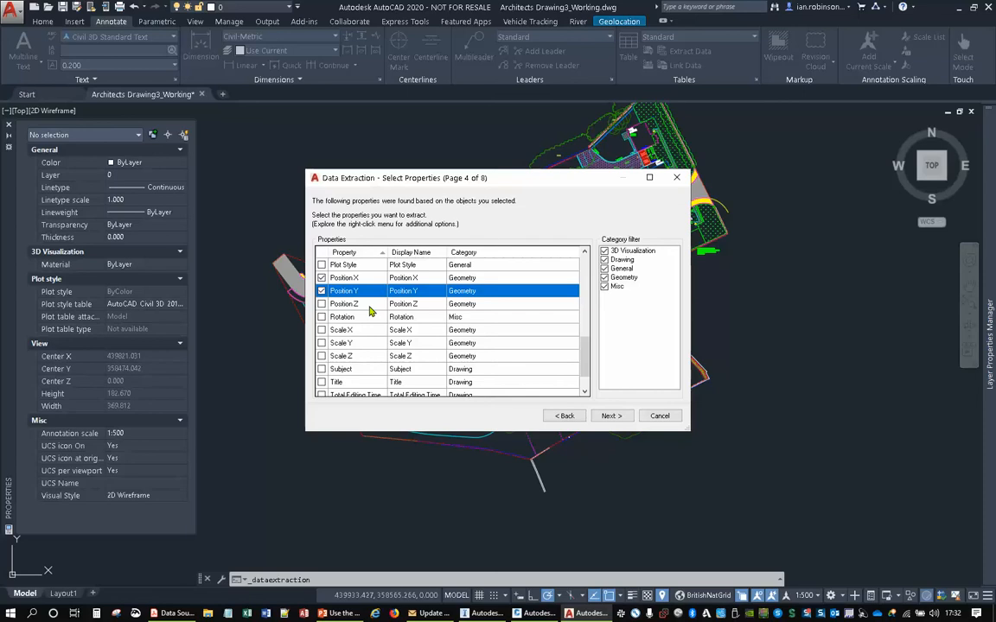
pyautogui.click(322, 304)
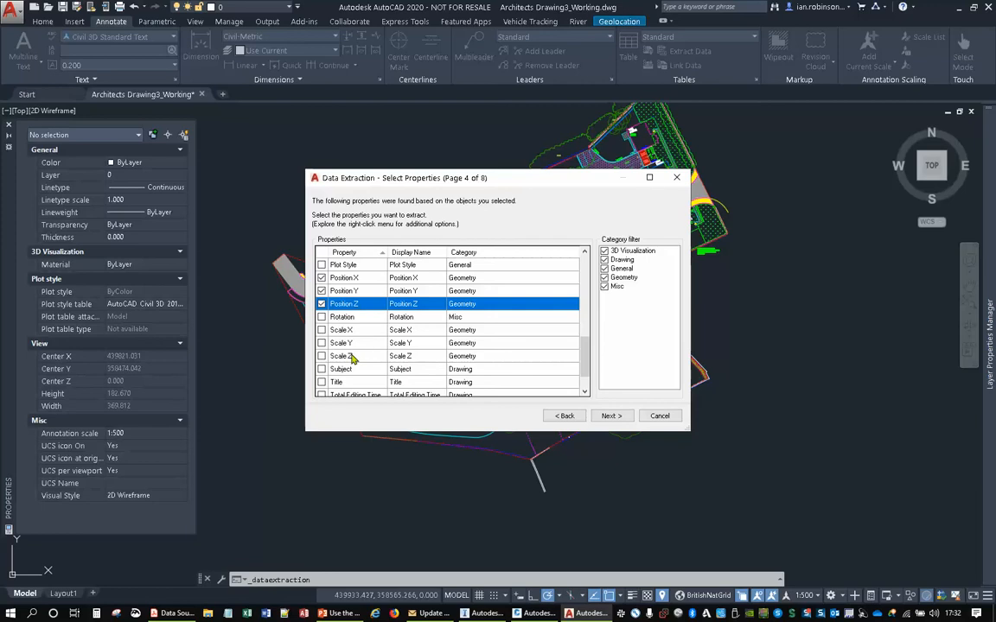
pyautogui.click(321, 317)
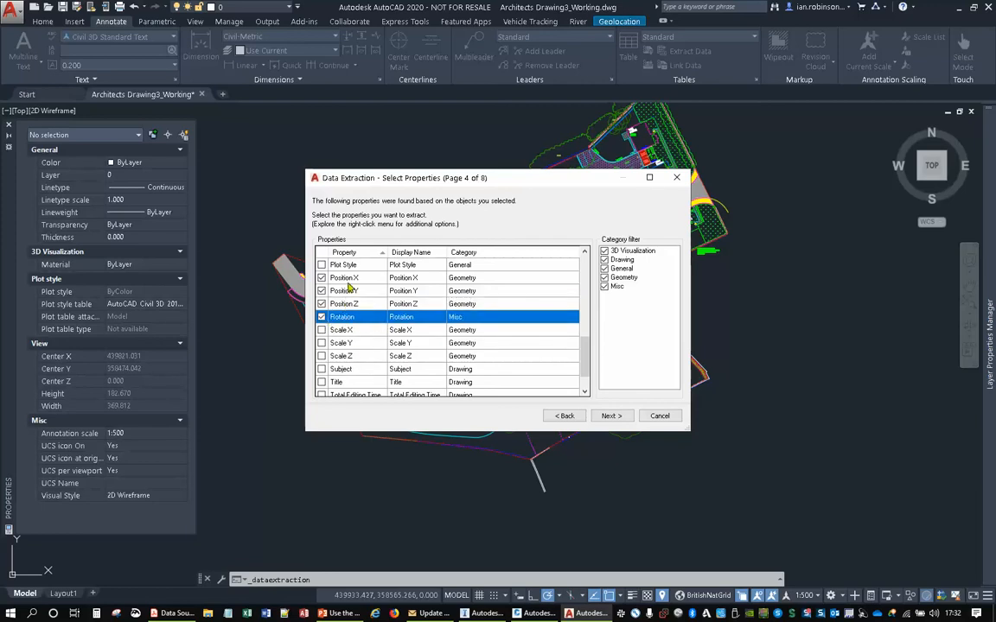
# - Proceed past the scaled-blocks warning, review the extracted house rows, and continue to the output options
pyautogui.click(611, 416)
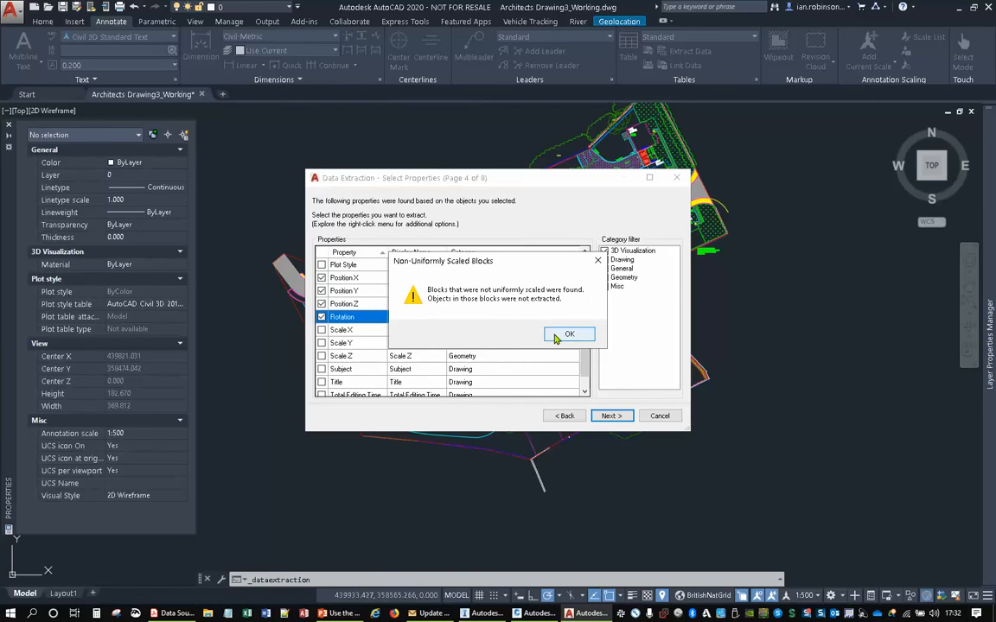
pyautogui.click(566, 335)
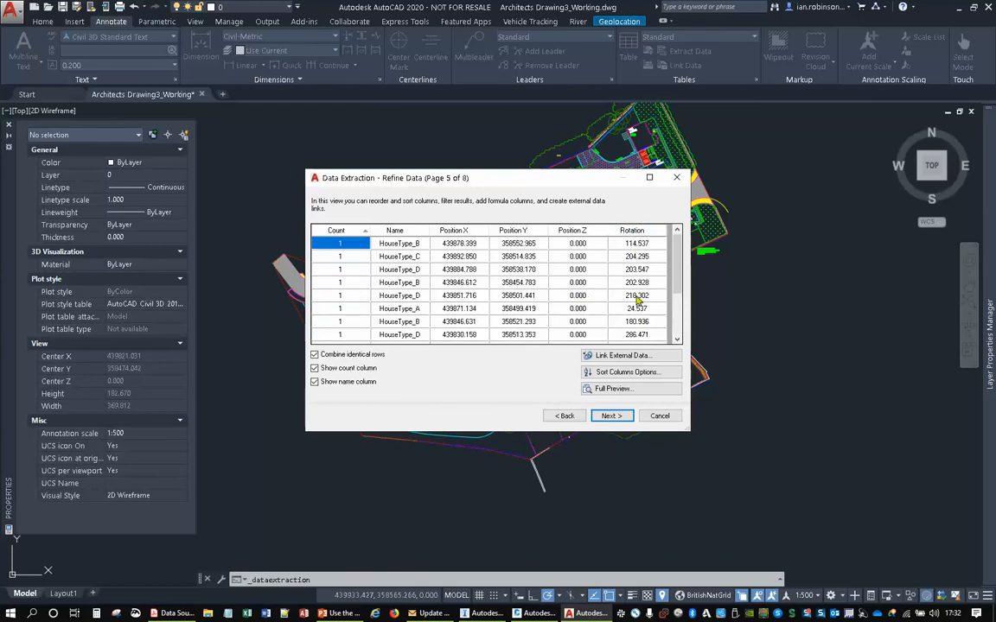
pyautogui.scroll(-2, 504, 320)
pyautogui.scroll(2, 504, 320)
pyautogui.click(612, 417)
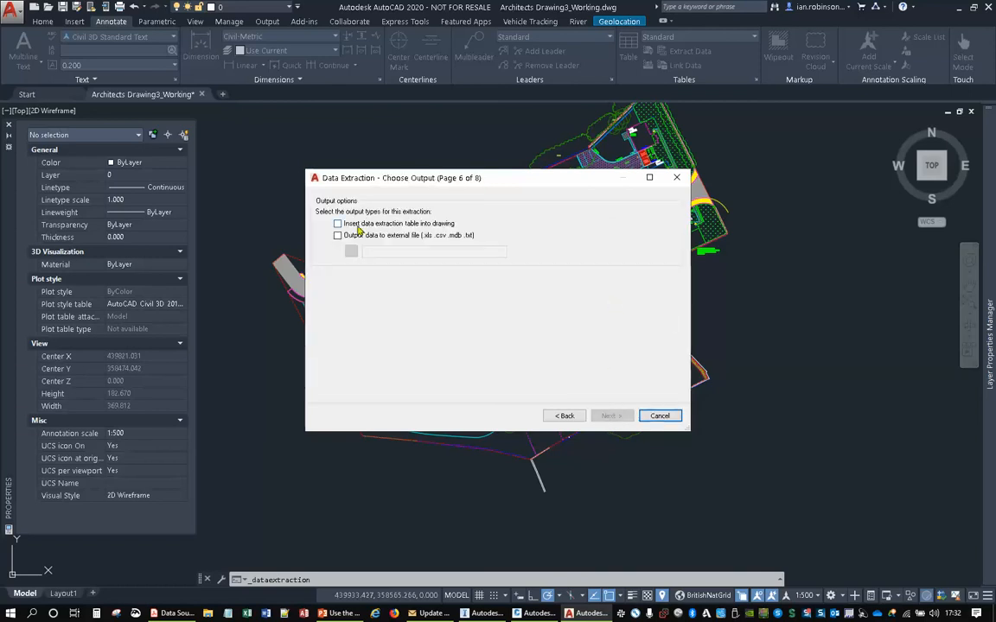
# - Output the extraction both as a table in the drawing and as an external CSV file named HOUSES in the LIVE folder
pyautogui.click(338, 224)
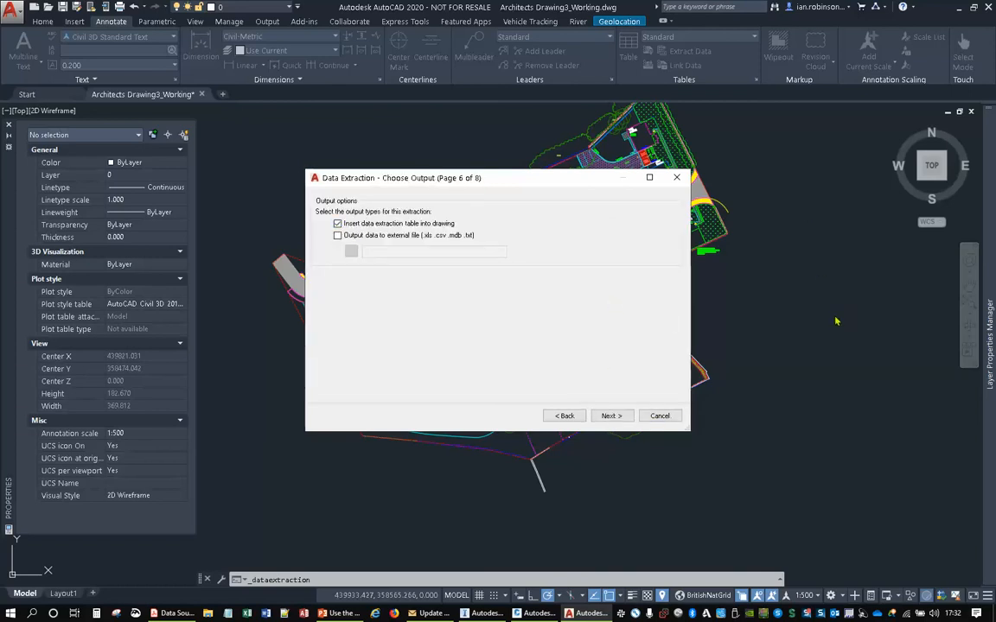
pyautogui.click(338, 236)
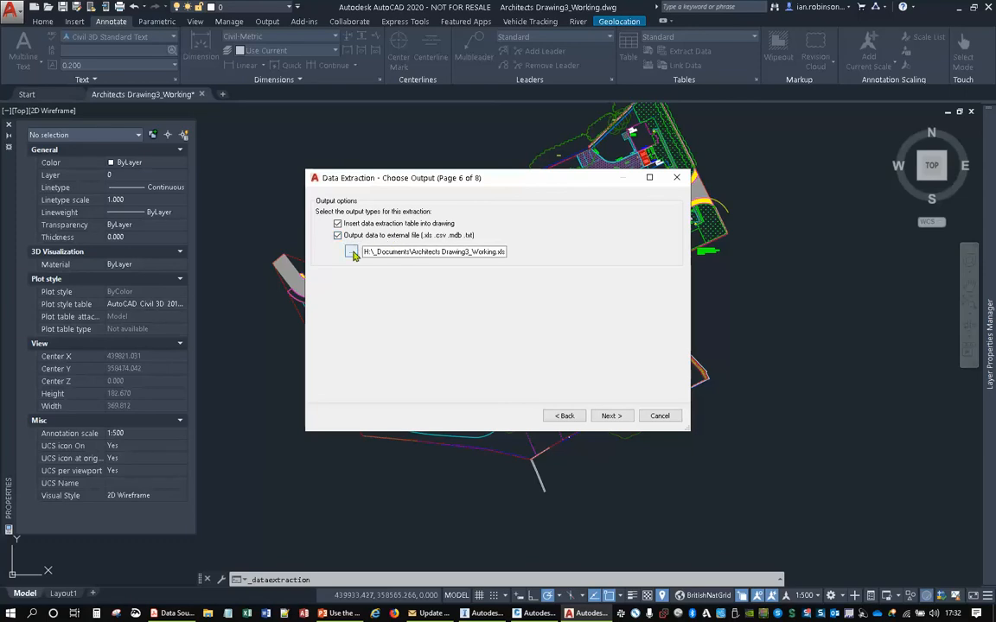
pyautogui.click(351, 252)
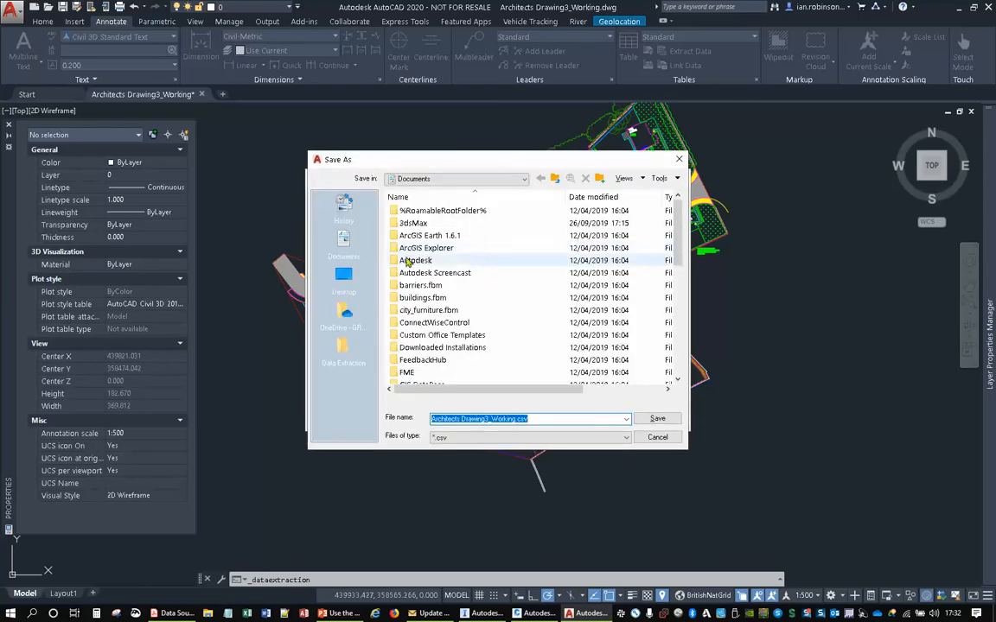
pyautogui.click(343, 351)
pyautogui.doubleClick(406, 222)
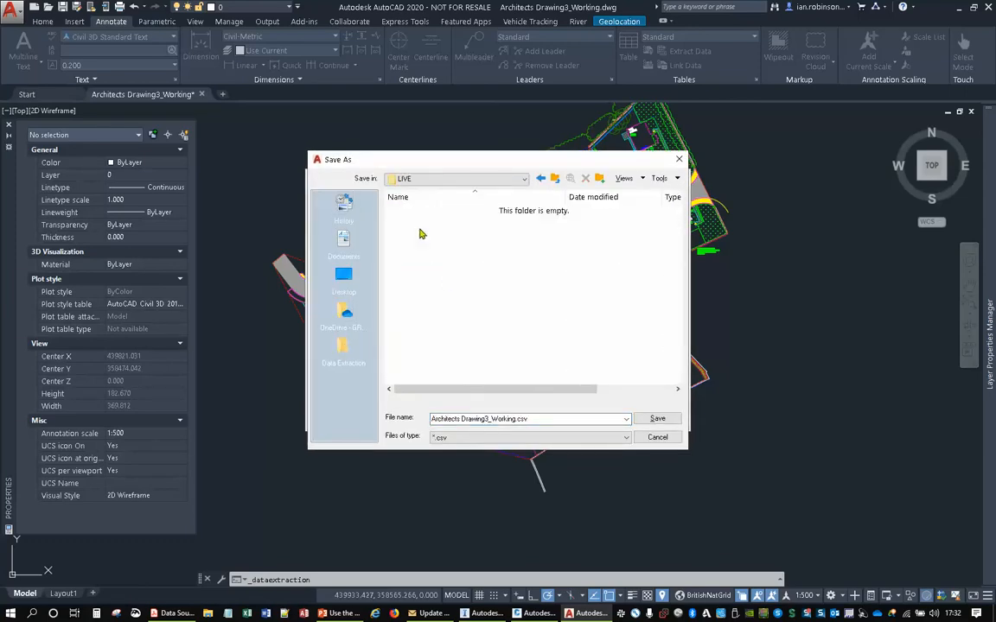
pyautogui.click(473, 423)
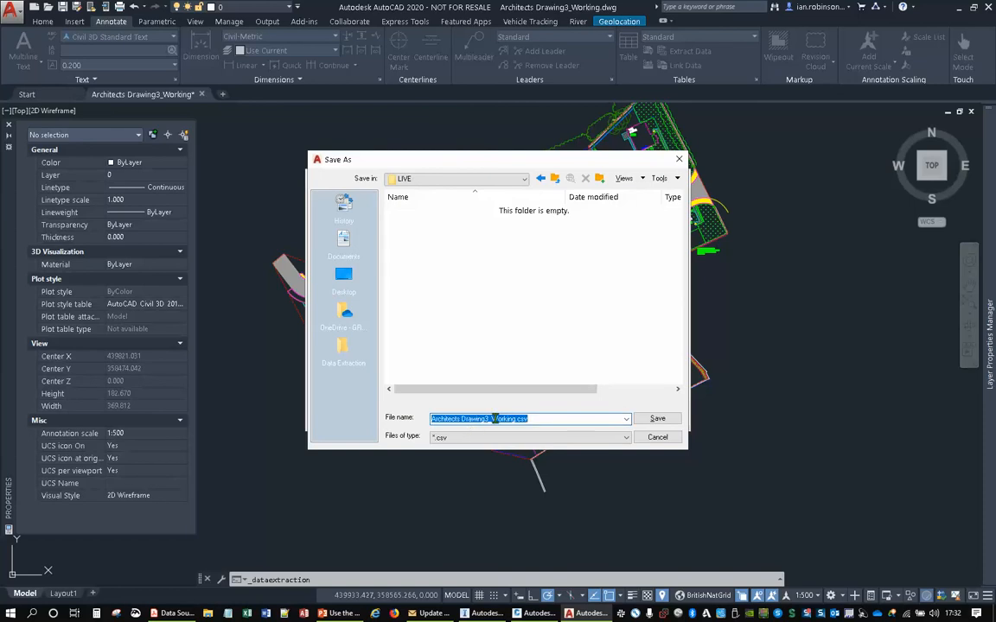
pyautogui.write('HG')
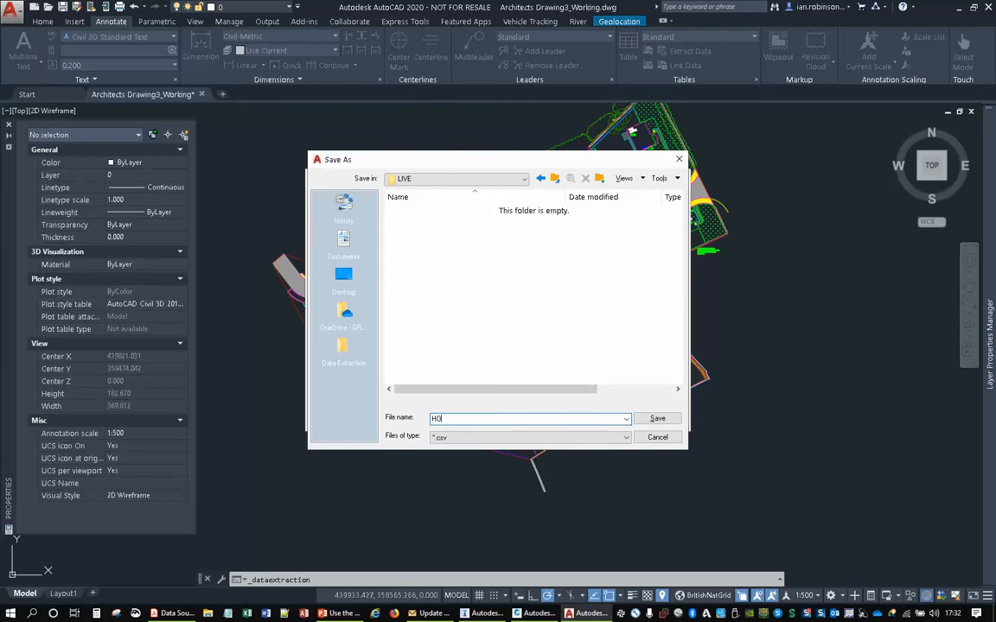
pyautogui.write('USES')
pyautogui.click(656, 417)
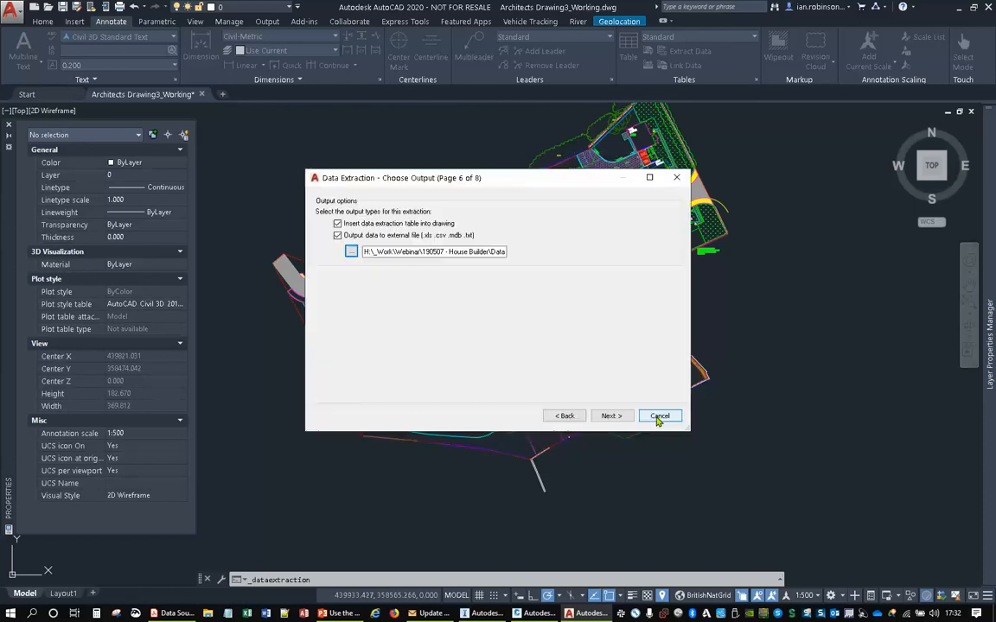
# - Accept the Standard table style, finish the extraction, and insert the house table in empty space beside the site layout
pyautogui.click(609, 416)
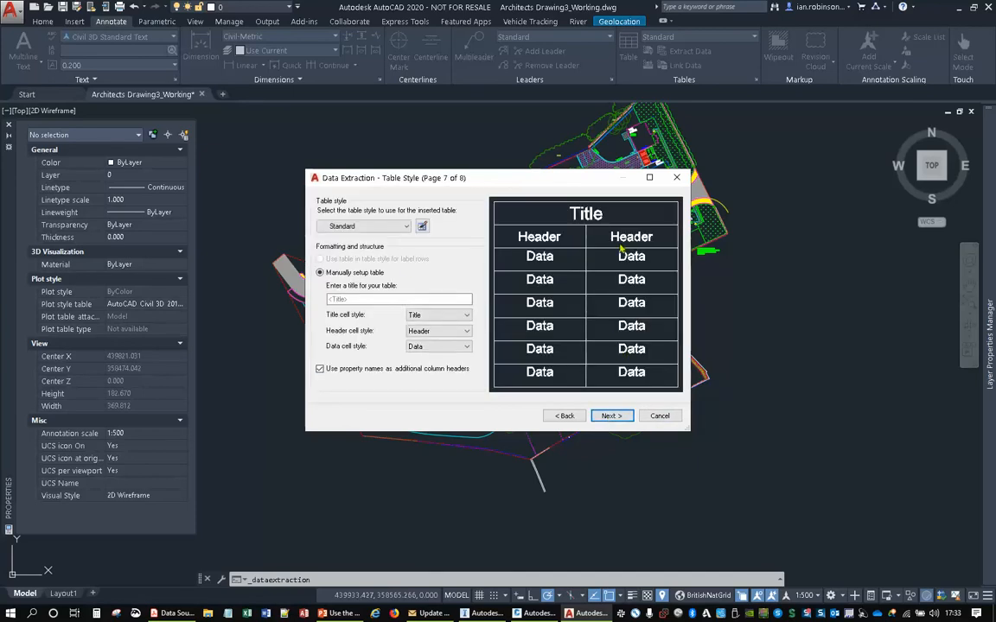
pyautogui.click(611, 415)
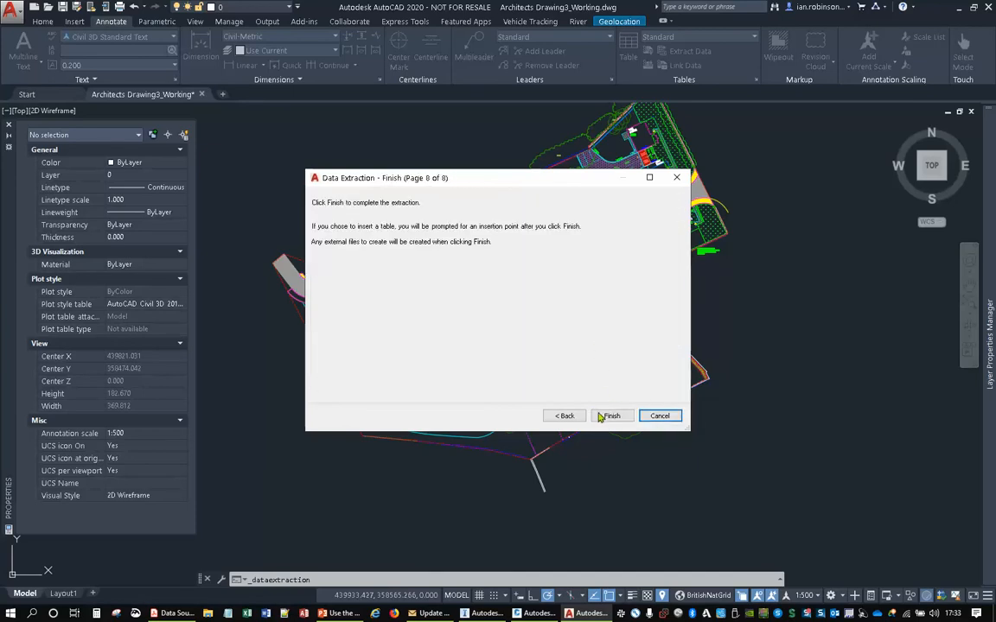
pyautogui.click(613, 415)
pyautogui.scroll(-6, 577, 260)
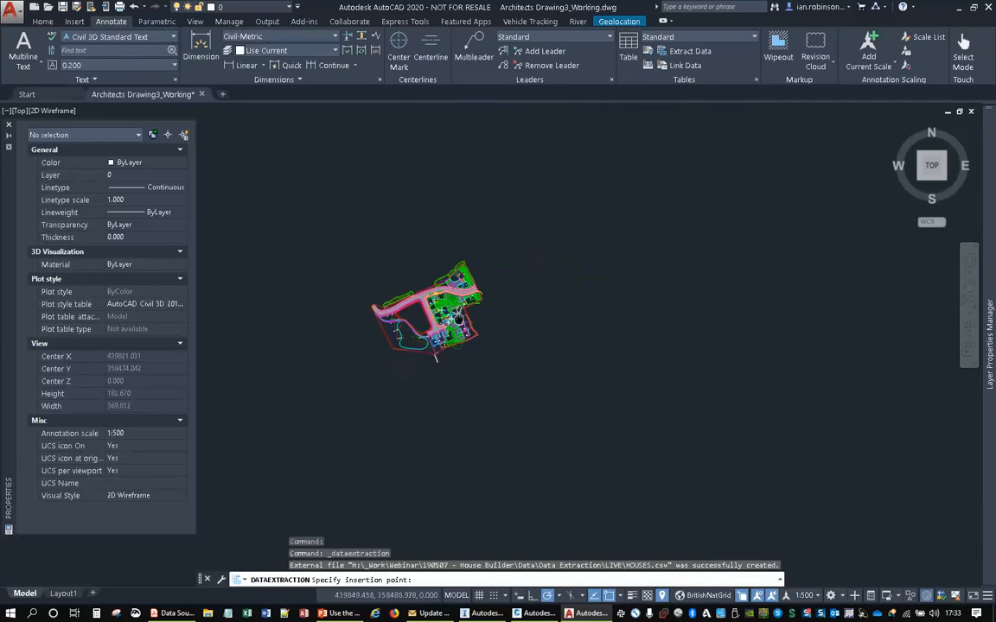
pyautogui.scroll(18, 609, 257)
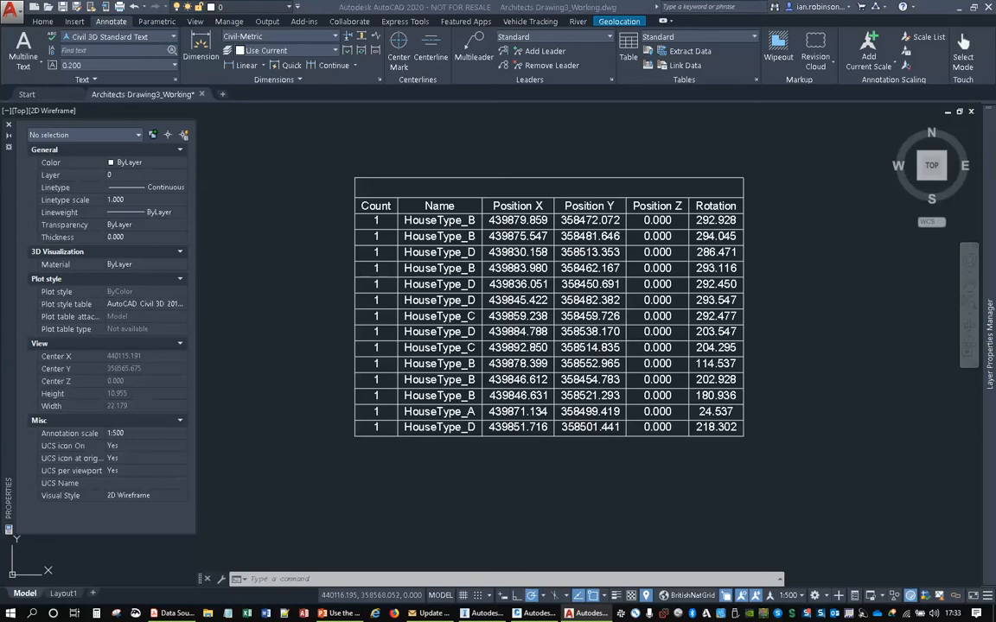
# - Switch to File Explorer, go to the Data Extraction\LIVE folder, and open HOUSES.csv in Excel
pyautogui.moveTo(0, 143)
pyautogui.mouseDown()
pyautogui.moveTo(666, 98)
pyautogui.moveTo(472, 129)
pyautogui.mouseUp()
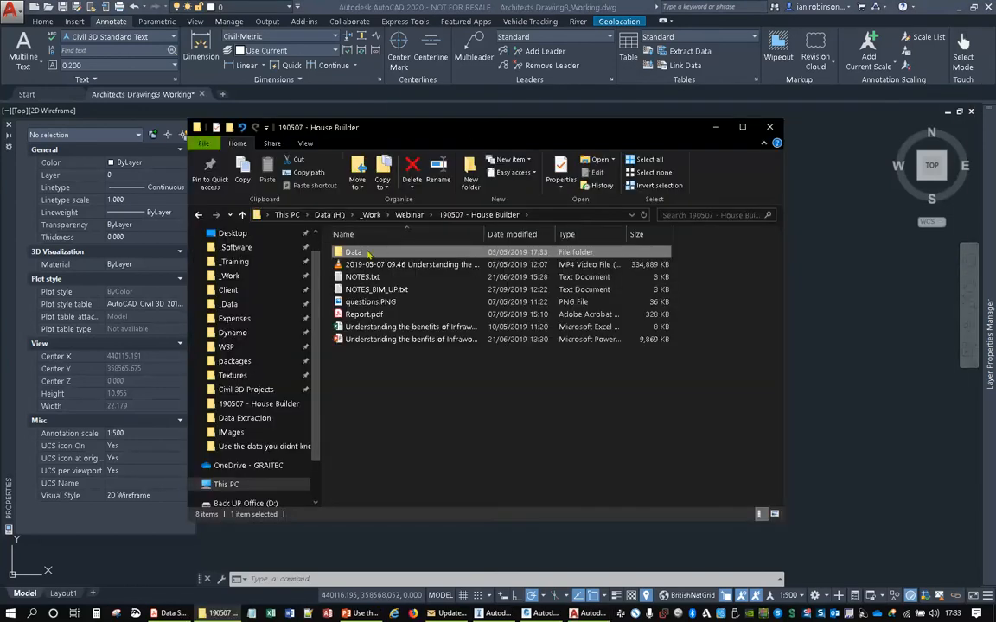
pyautogui.doubleClick(369, 252)
pyautogui.click(359, 266)
pyautogui.doubleClick(359, 267)
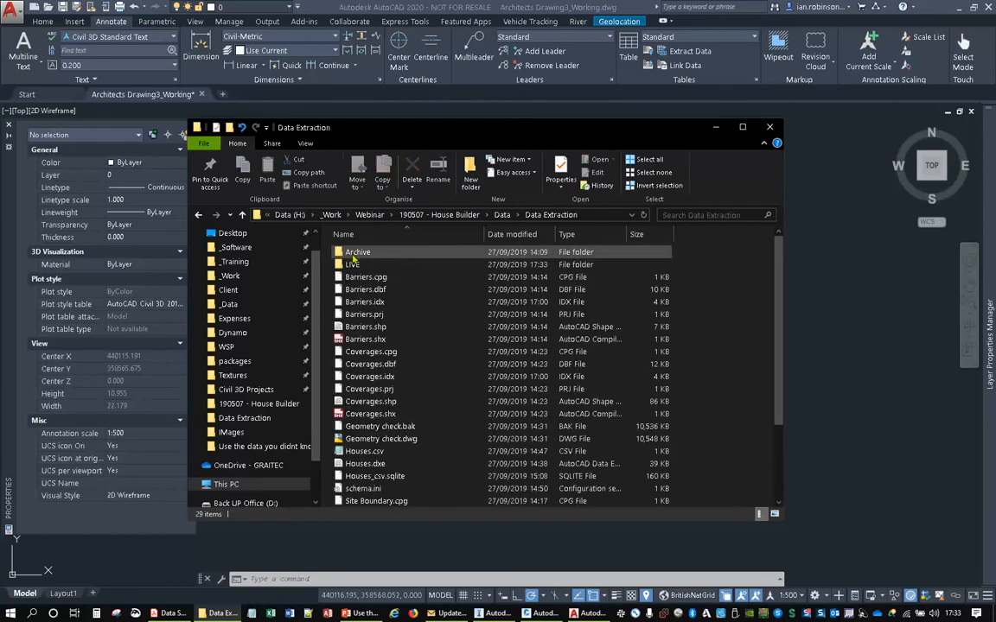
pyautogui.doubleClick(362, 264)
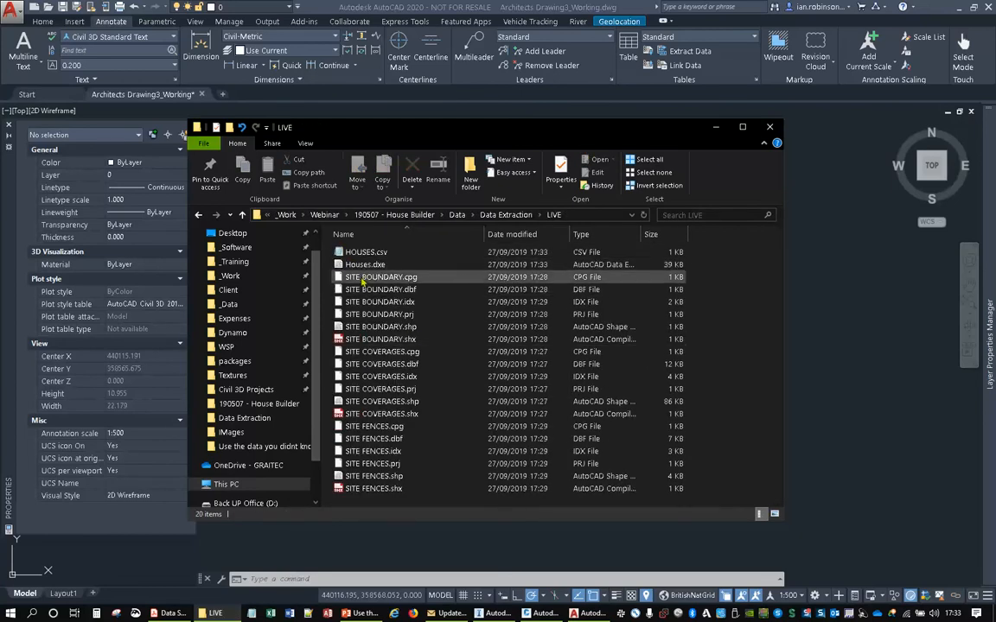
pyautogui.click(365, 253)
pyautogui.rightClick(366, 253)
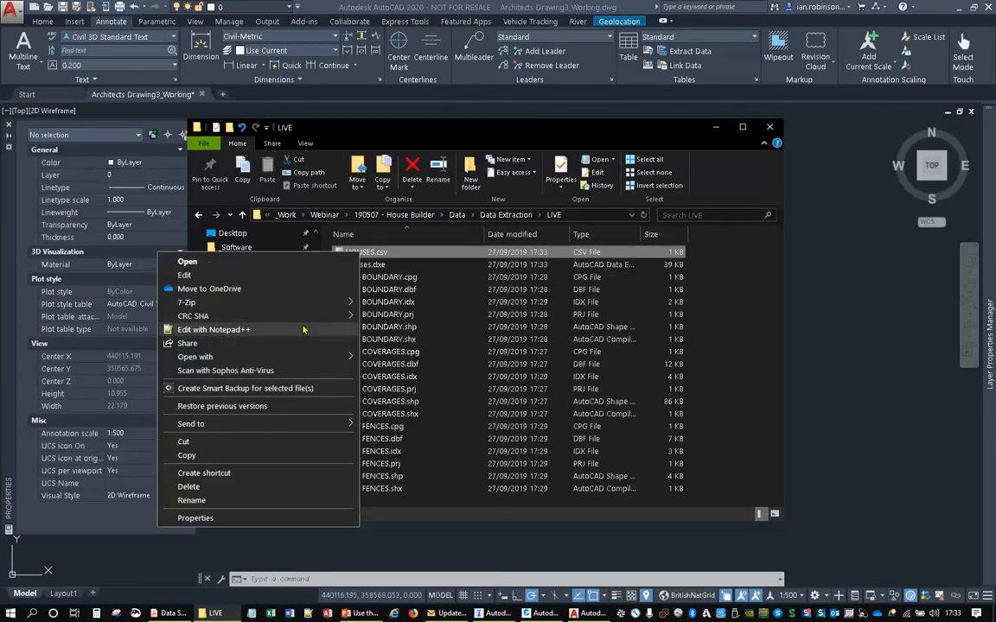
pyautogui.click(372, 359)
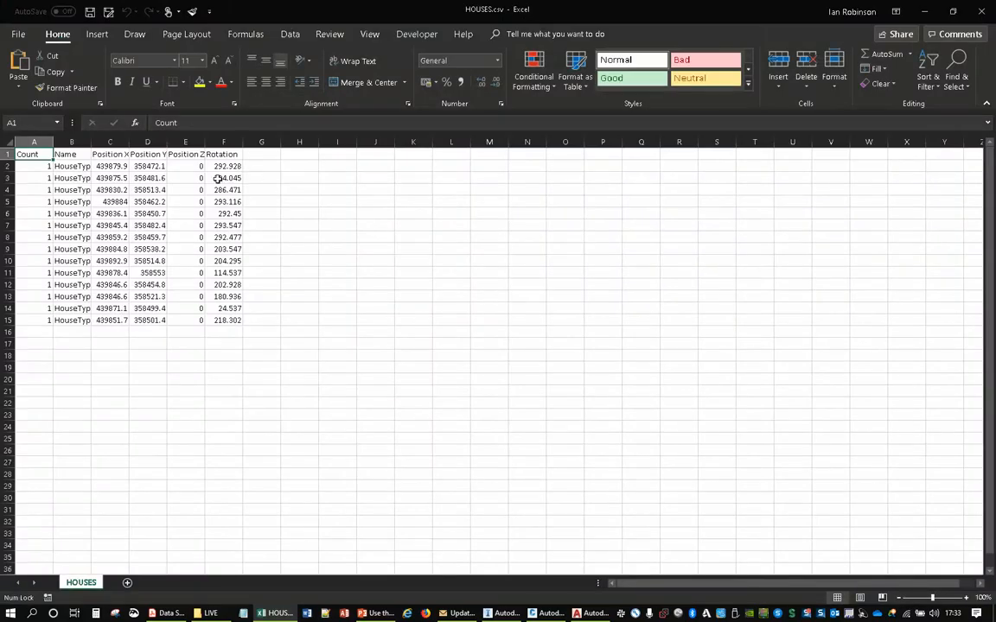
pyautogui.click(31, 142)
pyautogui.rightClick(26, 142)
pyautogui.press('Escape')
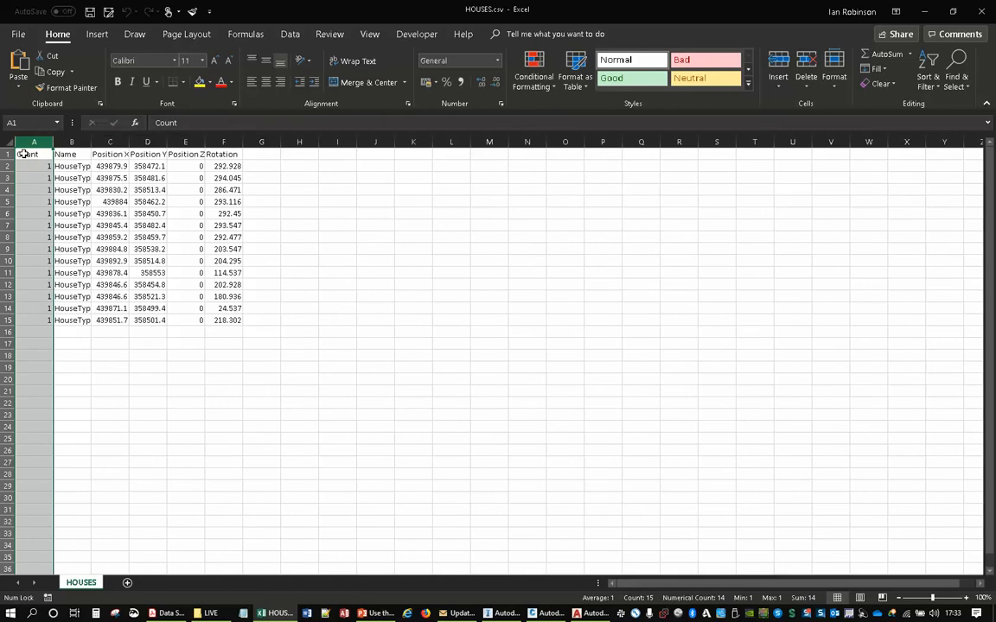
# - Rename the Count column header to ID and number the house rows below it sequentially from 1 to 14
pyautogui.doubleClick(28, 154)
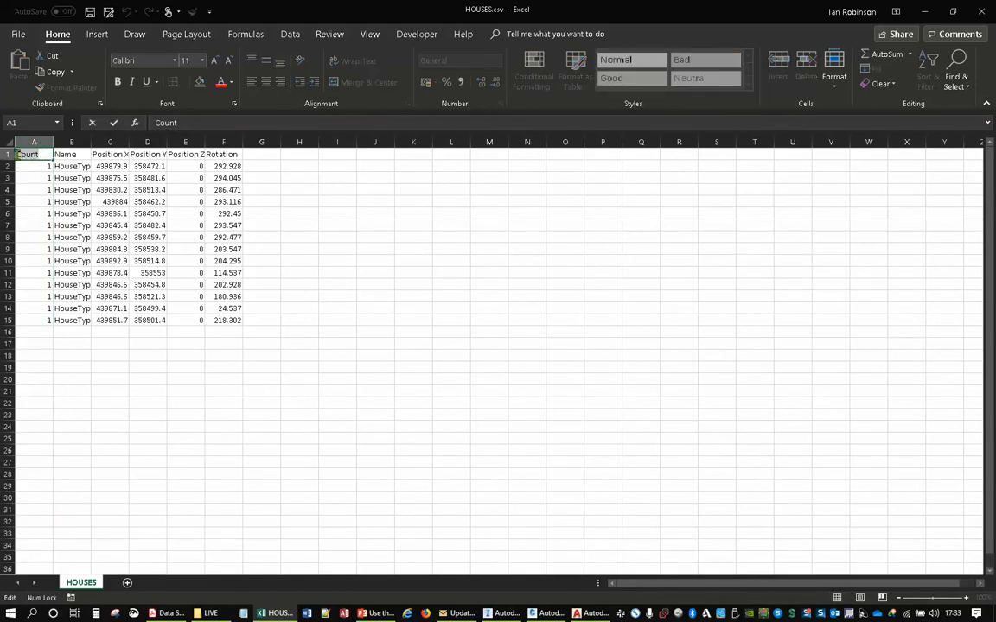
pyautogui.write('ID')
pyautogui.click(47, 178)
pyautogui.write('2')
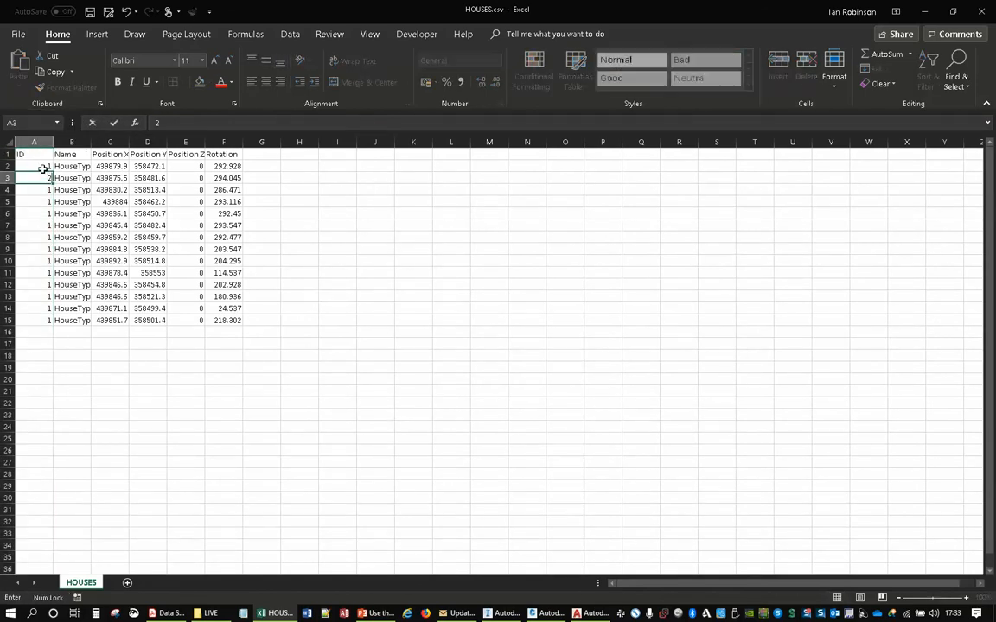
pyautogui.click(38, 167)
pyautogui.moveTo(38, 167); pyautogui.dragTo(57, 329)
pyautogui.click(372, 309)
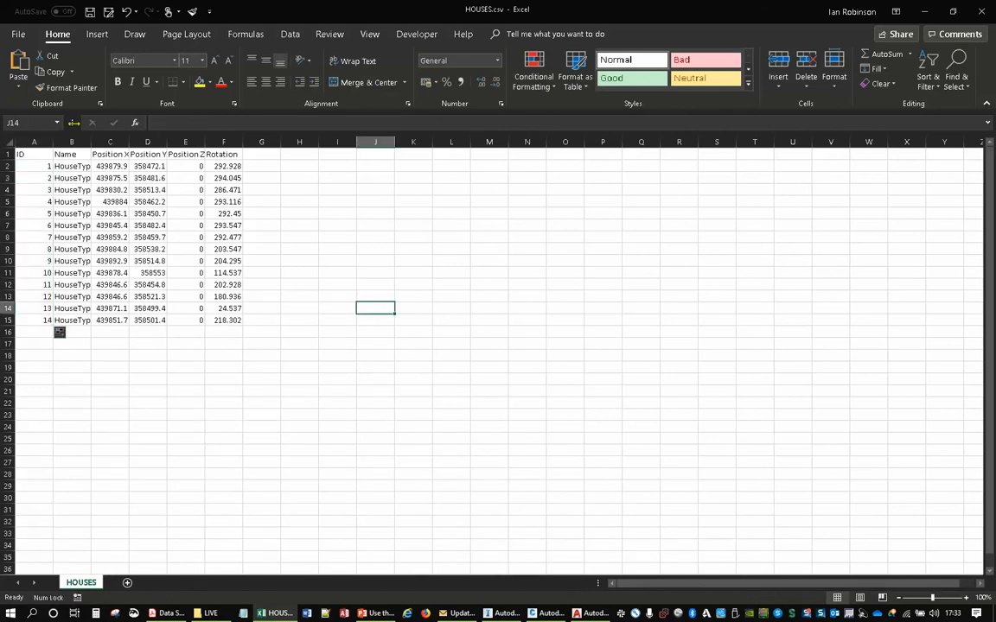
# - Save the sheet in CSV (Comma delimited) format as HOUSES.csv in the LIVE folder, replacing the existing file
pyautogui.click(109, 14)
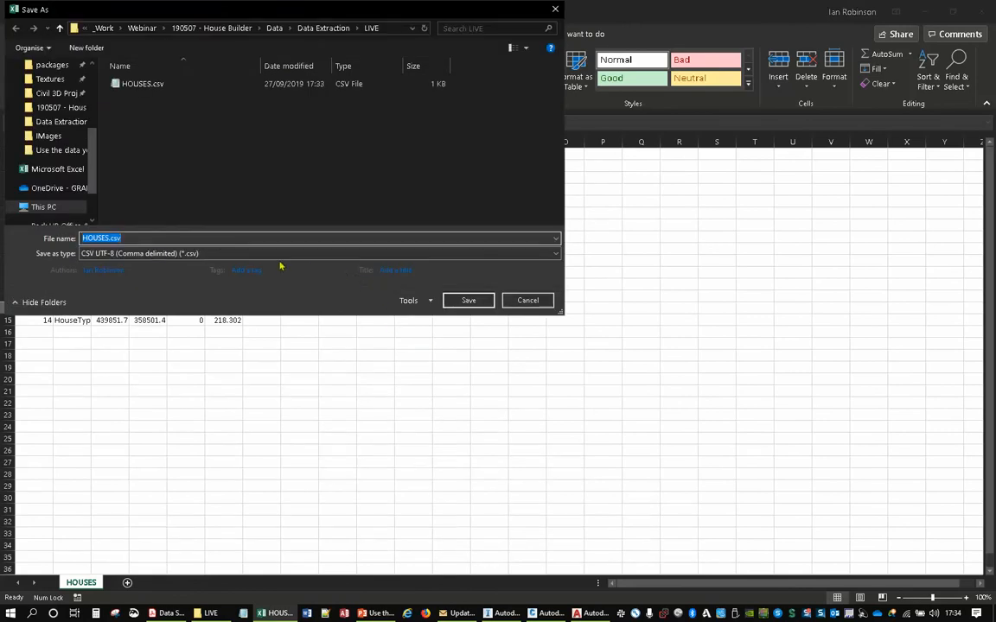
pyautogui.click(272, 254)
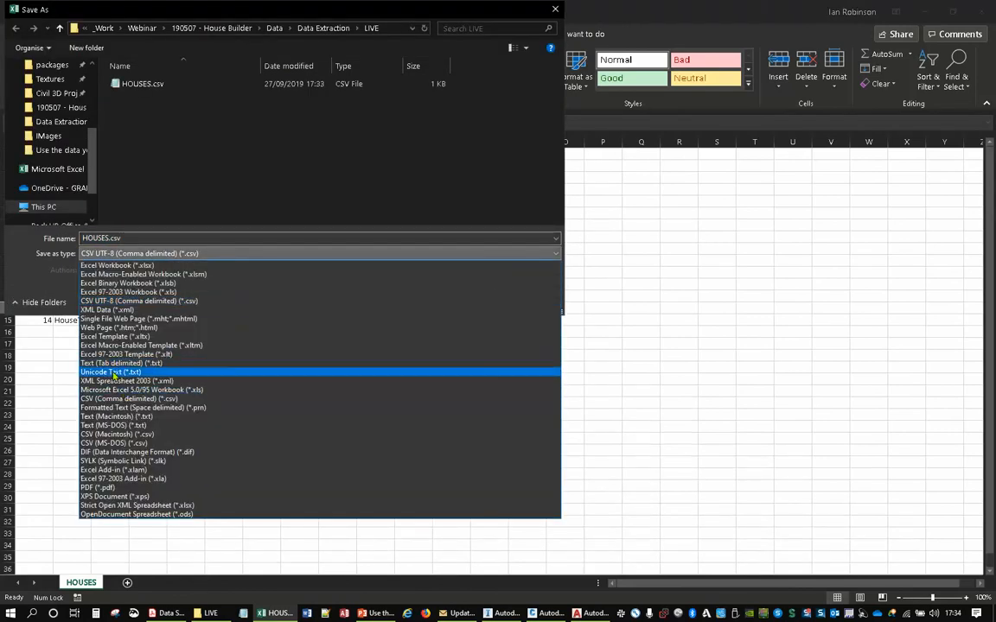
pyautogui.click(113, 399)
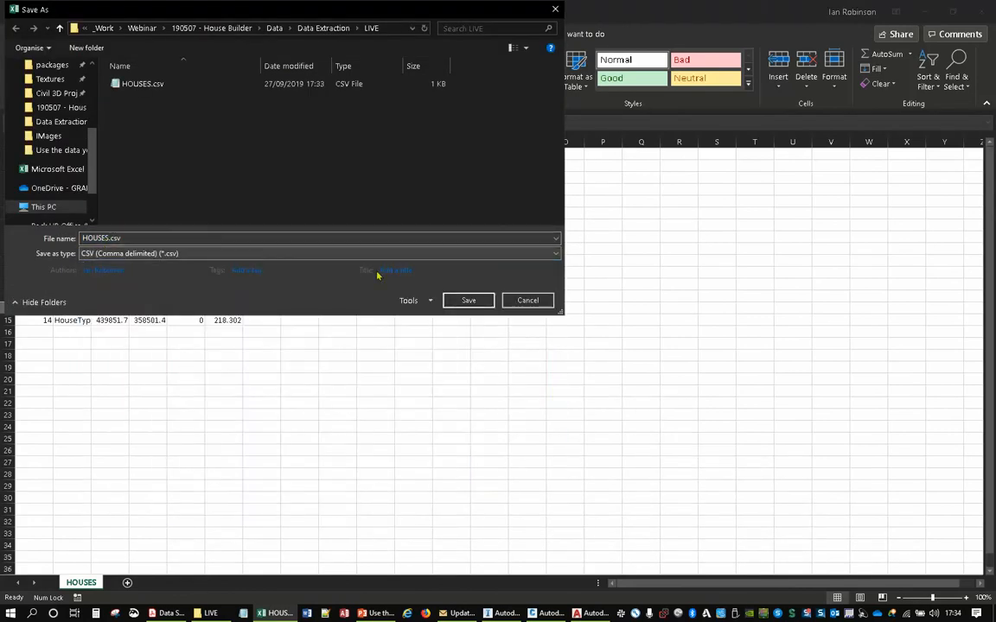
pyautogui.click(469, 301)
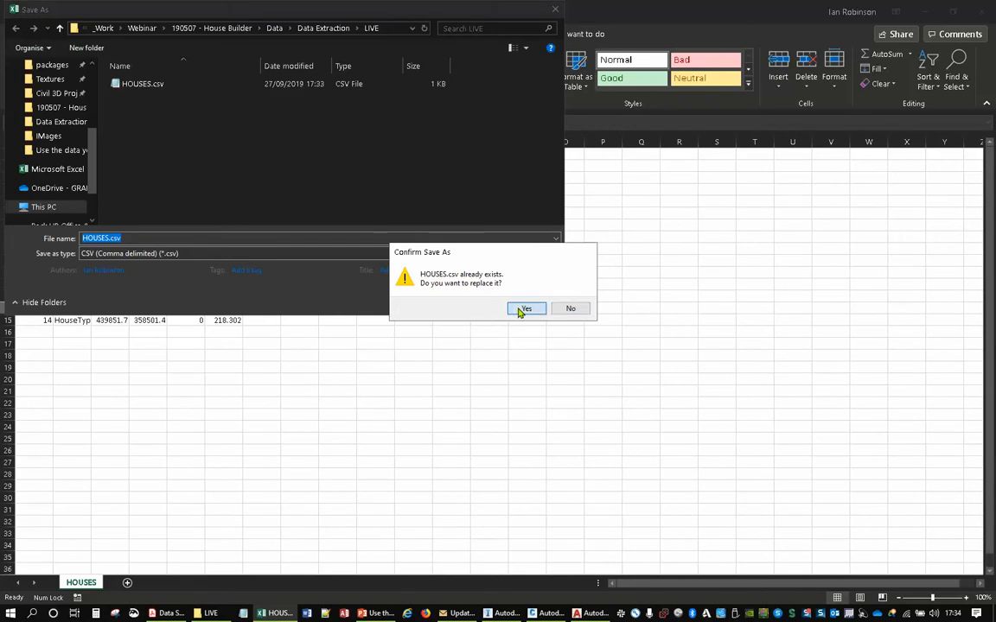
pyautogui.click(525, 310)
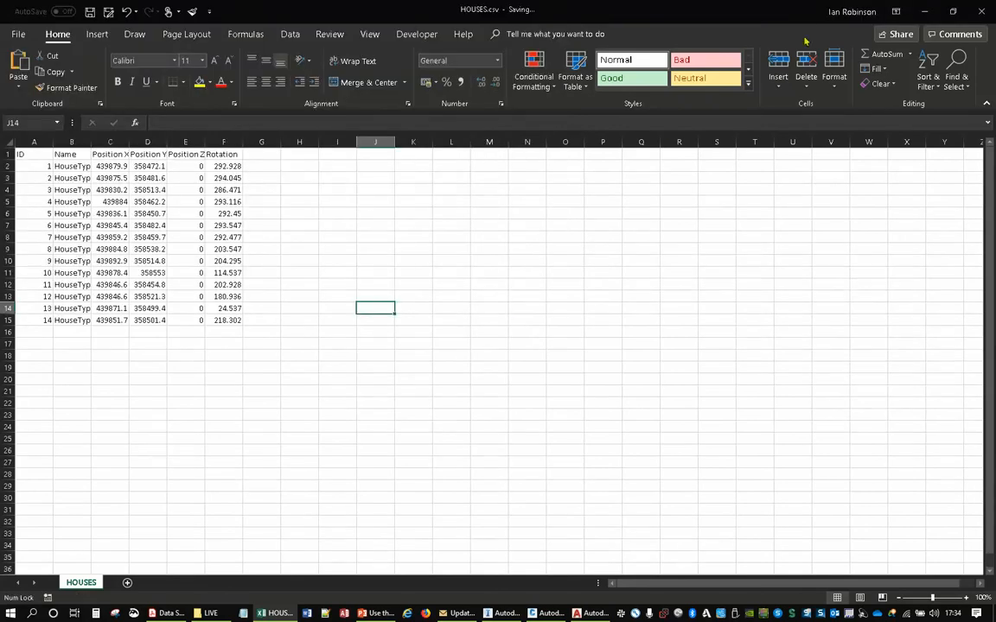
# - Close the spreadsheet, open HOUSES.csv from the LIVE folder in Notepad to review its rows, and close it
pyautogui.click(978, 16)
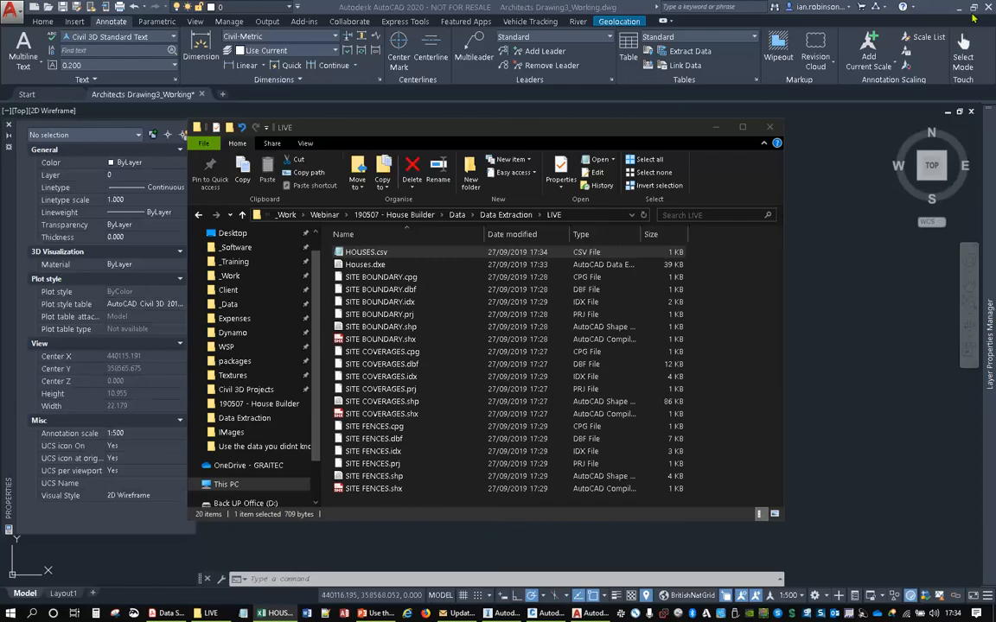
pyautogui.doubleClick(390, 251)
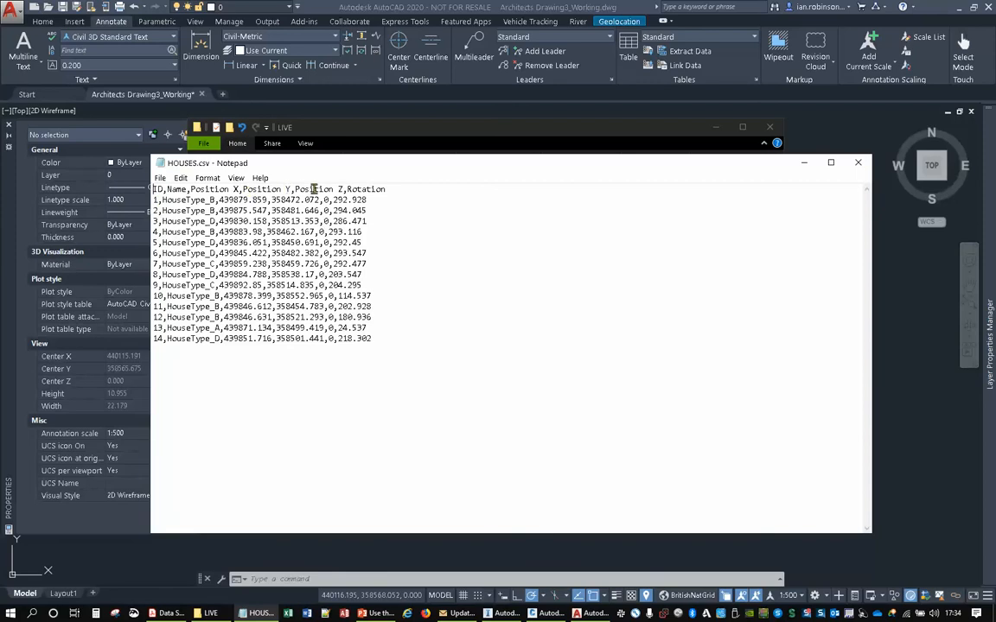
pyautogui.click(858, 162)
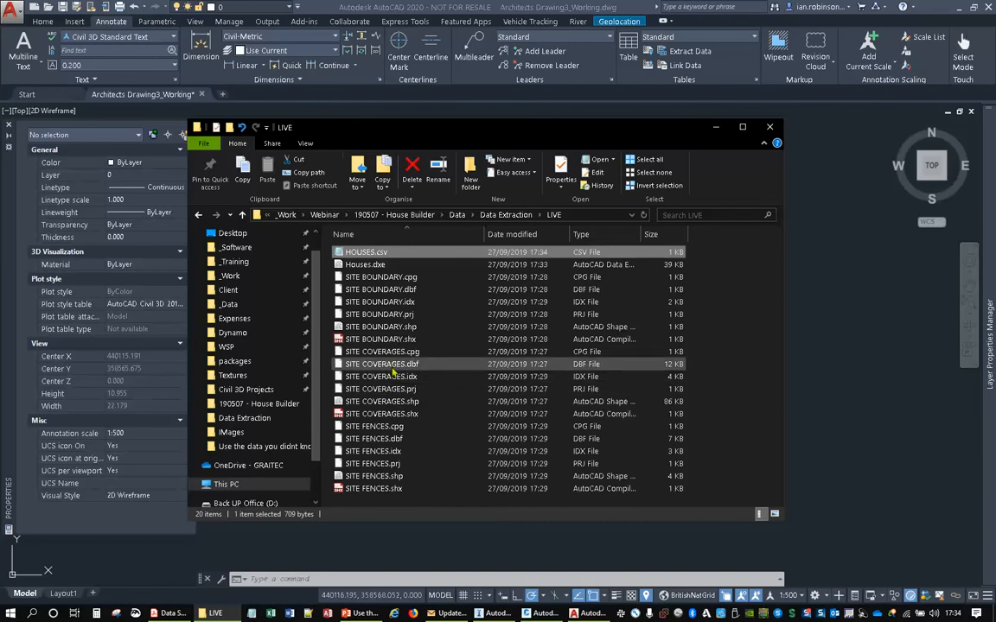
pyautogui.click(392, 314)
# - Switch to AutoCAD and create a new data extraction saved as Trees in the LIVE folder
pyautogui.click(862, 301)
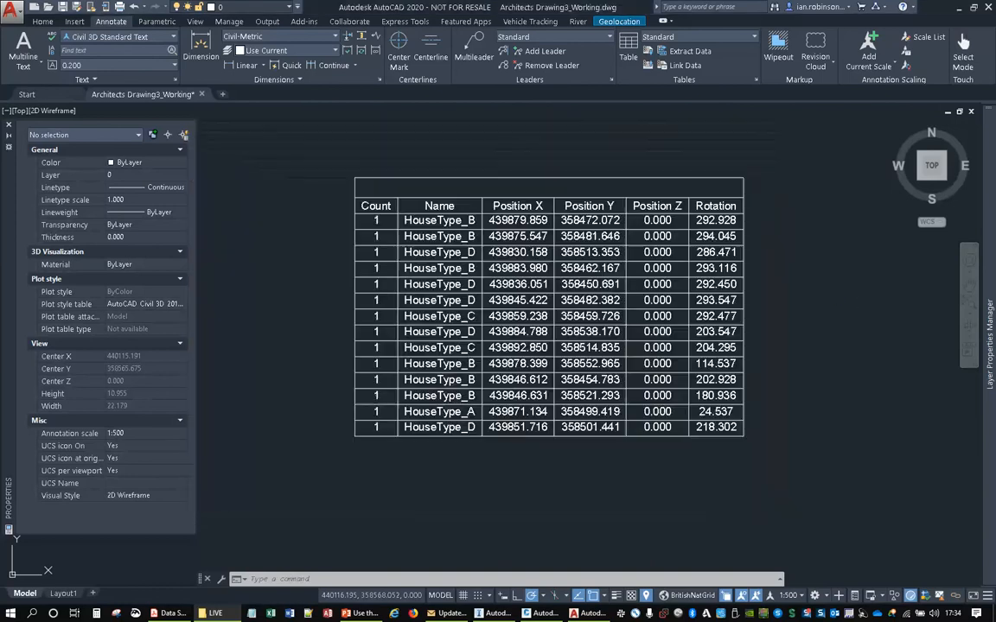
pyautogui.scroll(-10, 573, 345)
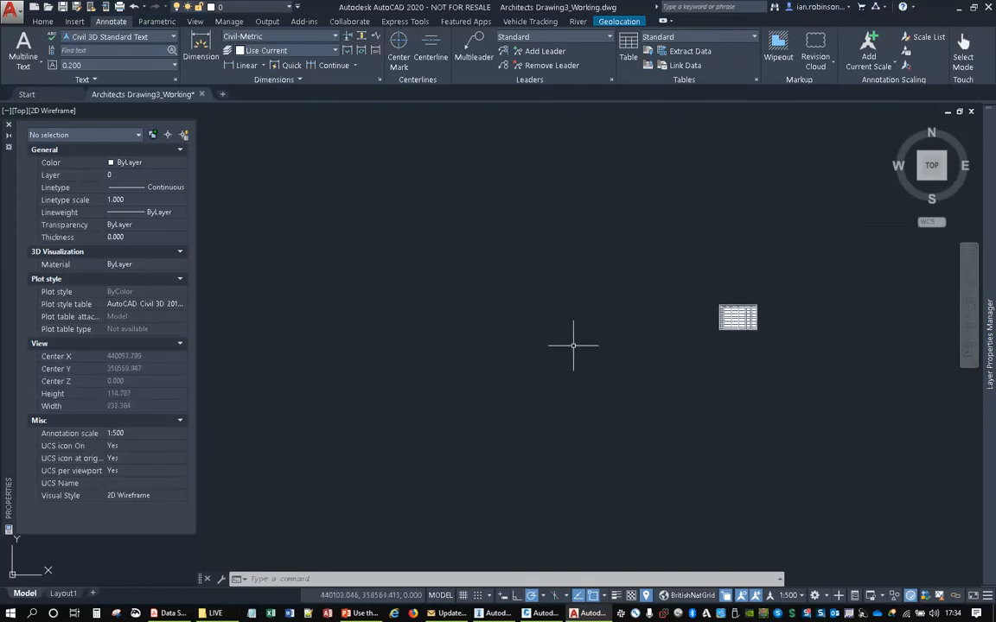
pyautogui.scroll(-4, 562, 346)
pyautogui.moveTo(281, 423); pyautogui.dragTo(650, 294, button='middle')
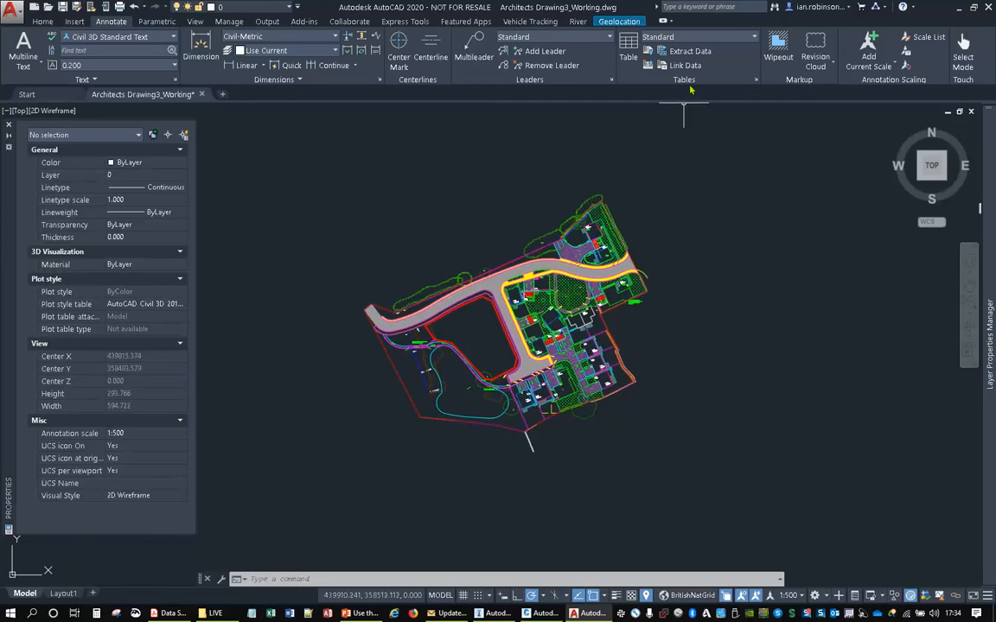
pyautogui.click(685, 51)
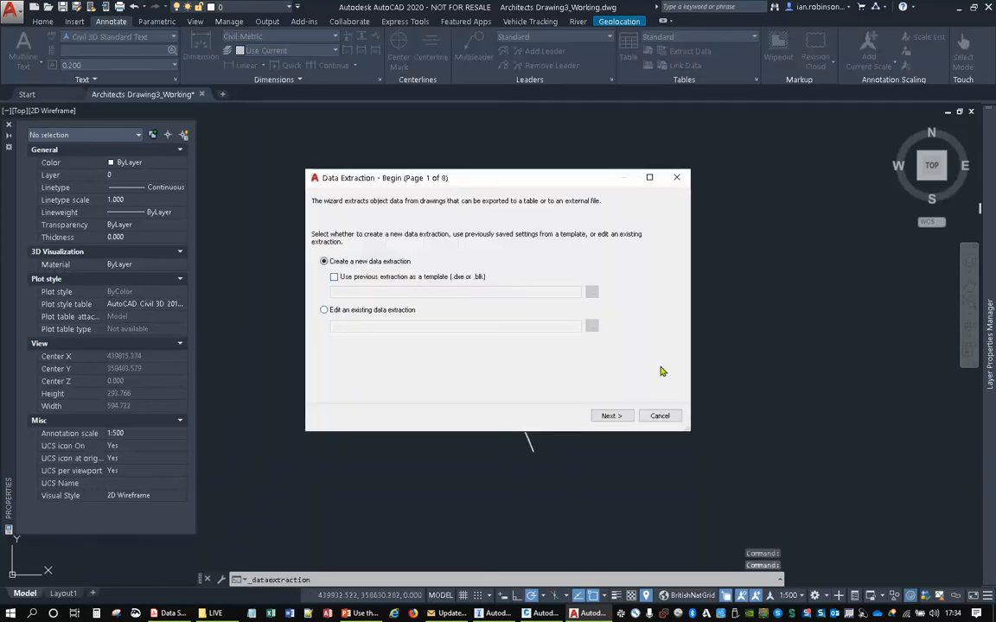
pyautogui.click(626, 416)
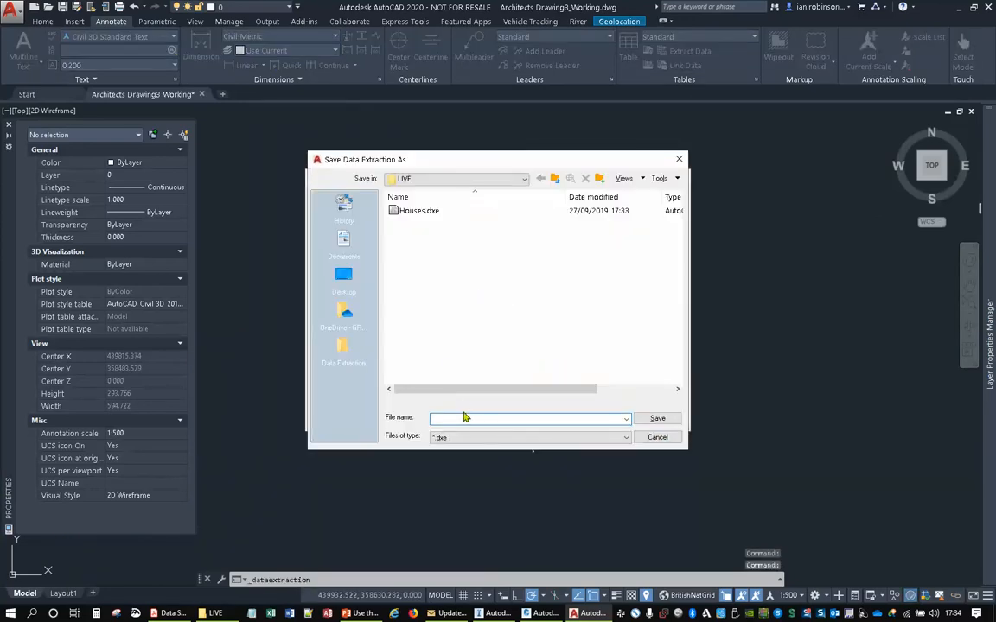
pyautogui.write('Tre')
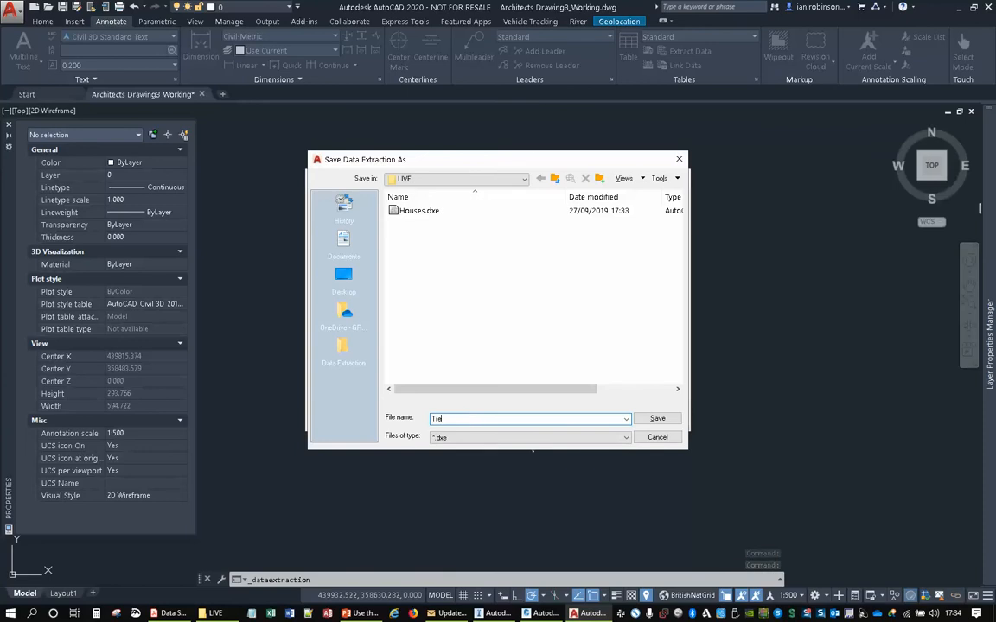
pyautogui.write('es')
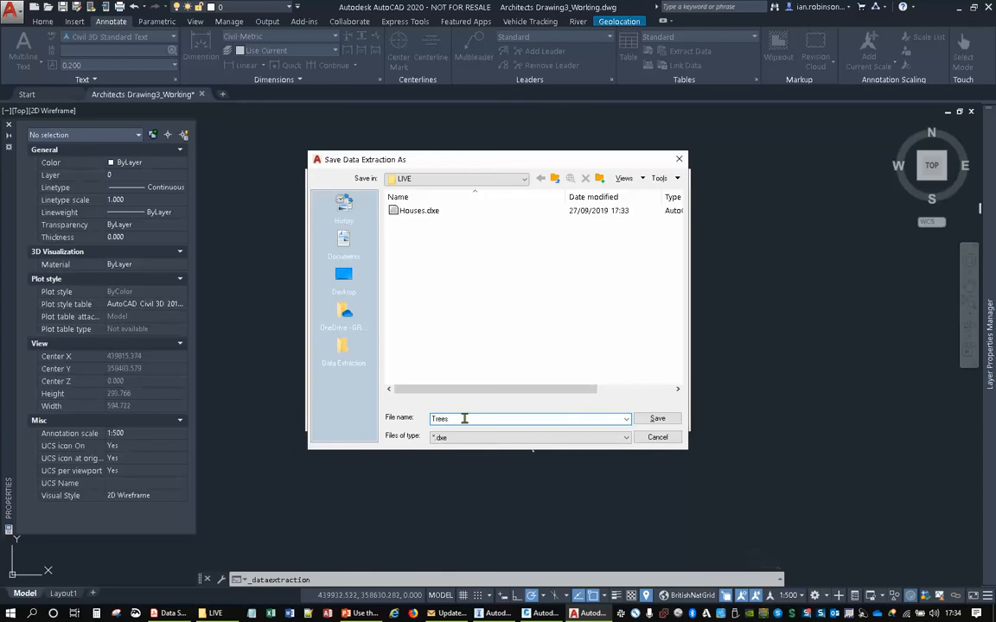
pyautogui.click(658, 419)
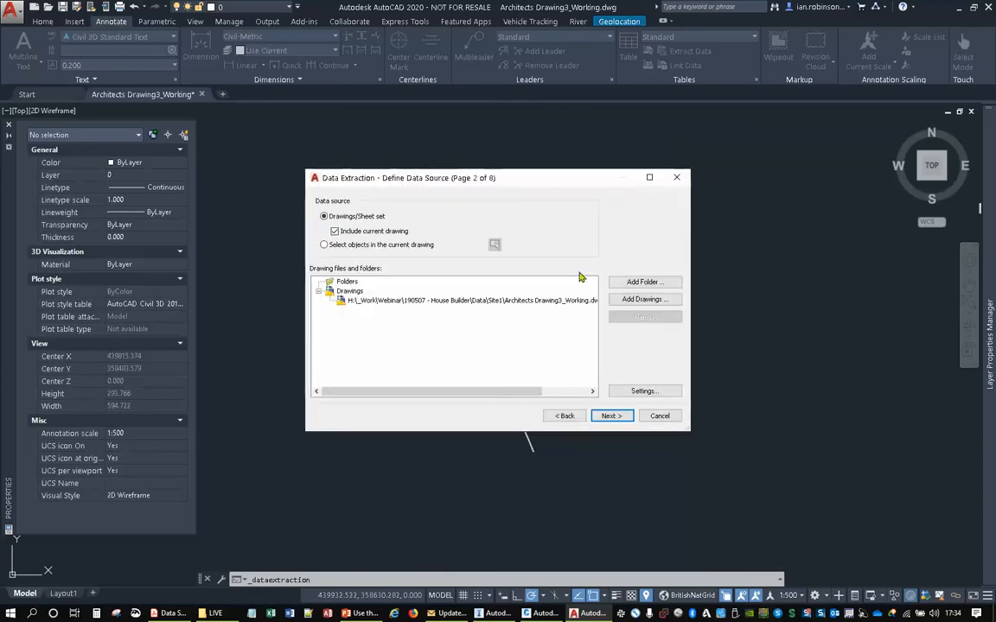
# - Exclude xref objects from the extraction, limit it to objects in model space, and accept the current drawing as data source
pyautogui.click(644, 391)
pyautogui.click(422, 277)
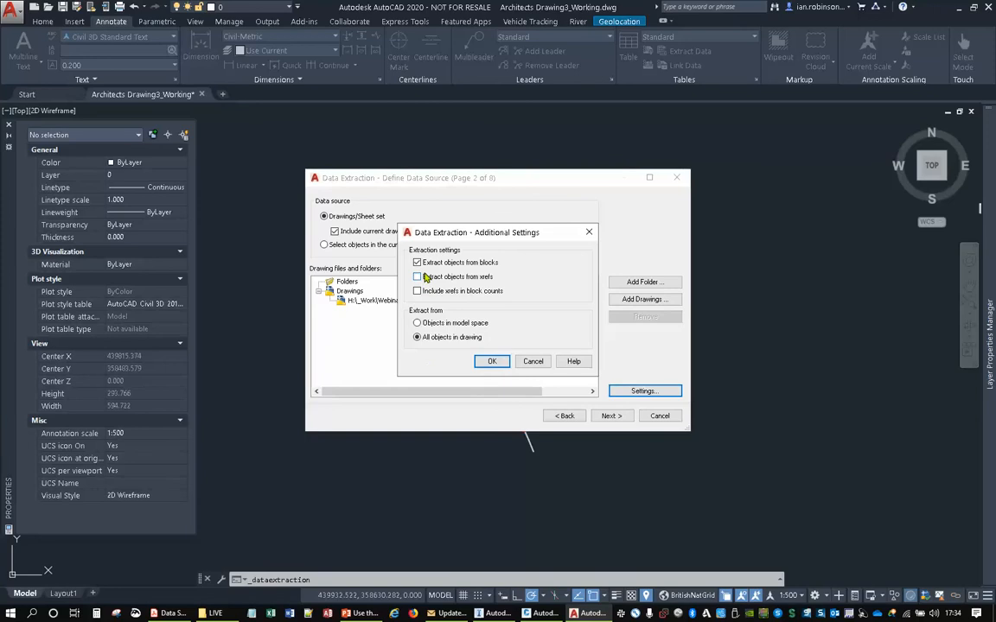
pyautogui.click(419, 324)
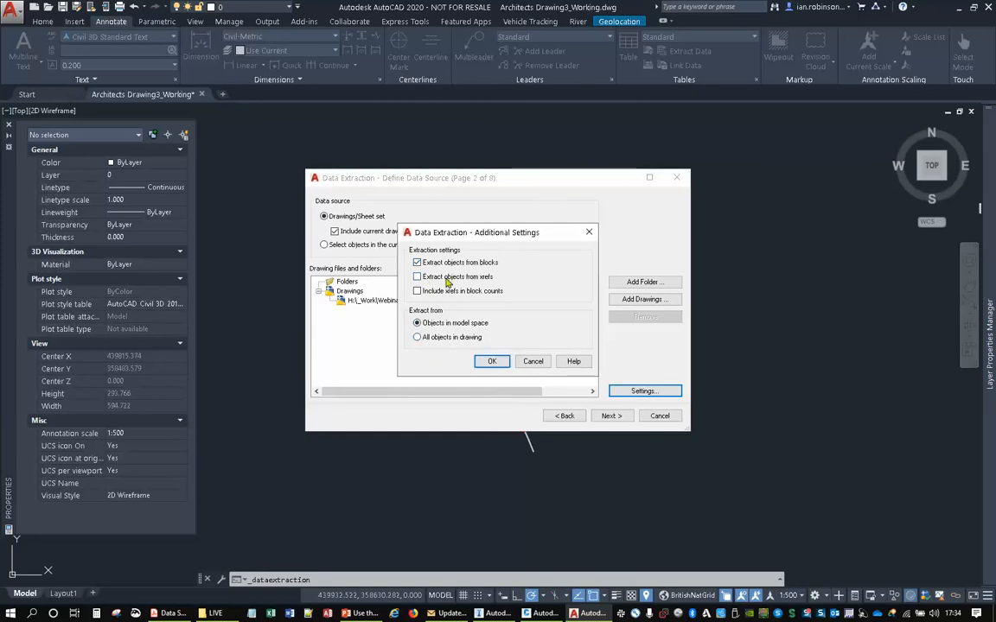
pyautogui.click(494, 361)
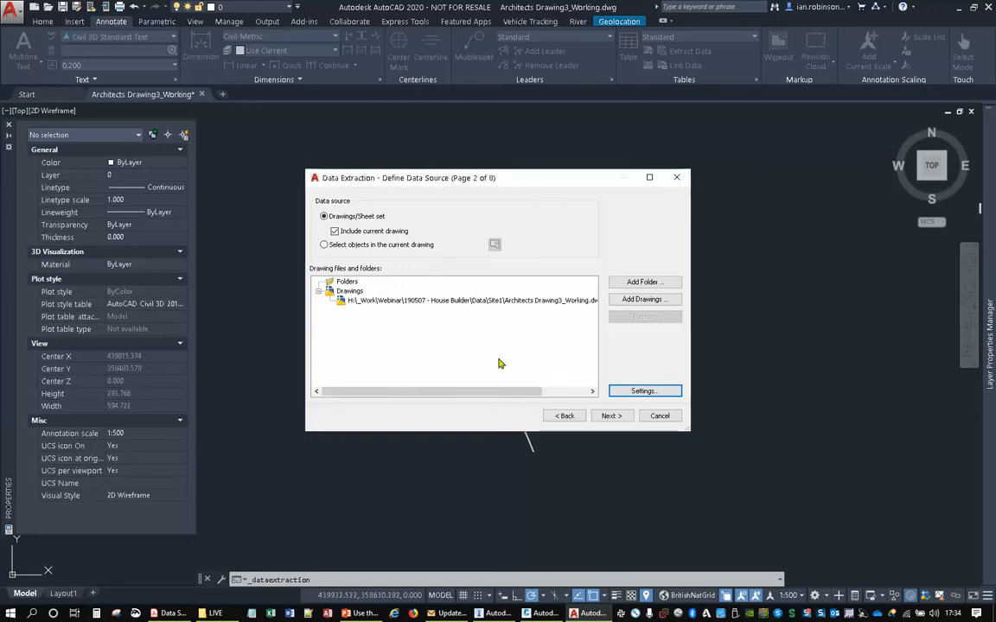
pyautogui.click(610, 416)
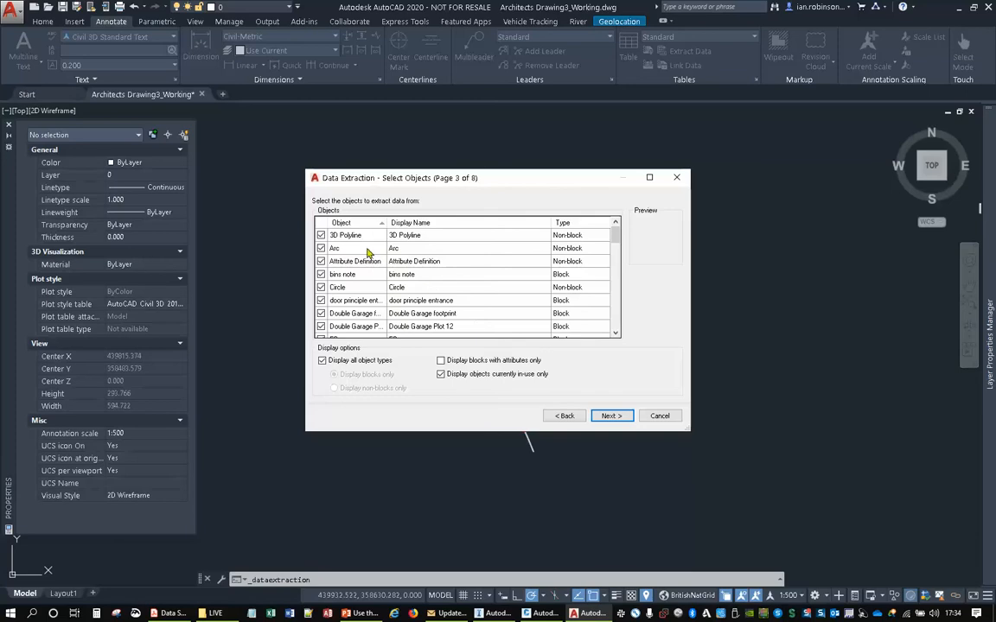
# - Exclude every object in the Select Objects list from the extraction
pyautogui.click(355, 236)
pyautogui.scroll(-3, 375, 331)
pyautogui.scroll(-5, 375, 331)
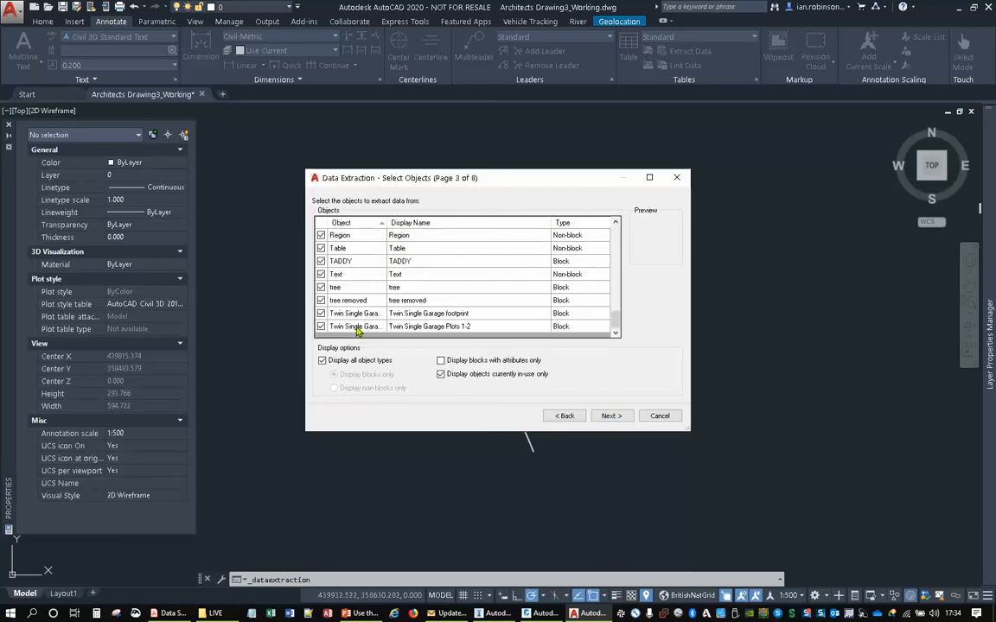
pyautogui.keyDown('shift'); pyautogui.click(357, 329); pyautogui.keyUp('shift')
pyautogui.click(321, 327)
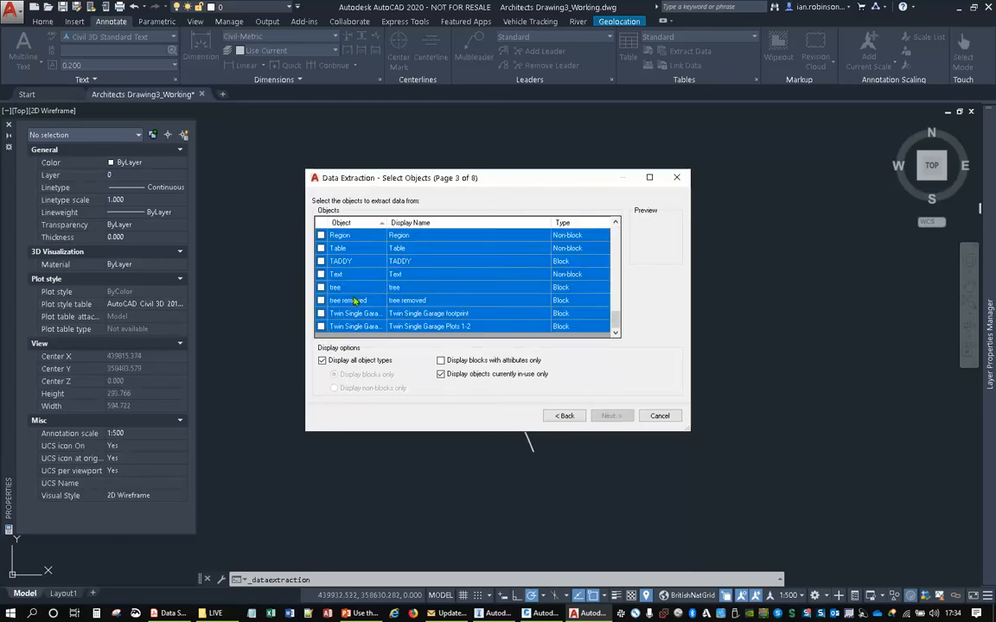
# - Include only the tree blocks PTRB, PTRC, PTRD, PTRE and PTRG, and continue to the property selection
pyautogui.scroll(3, 353, 300)
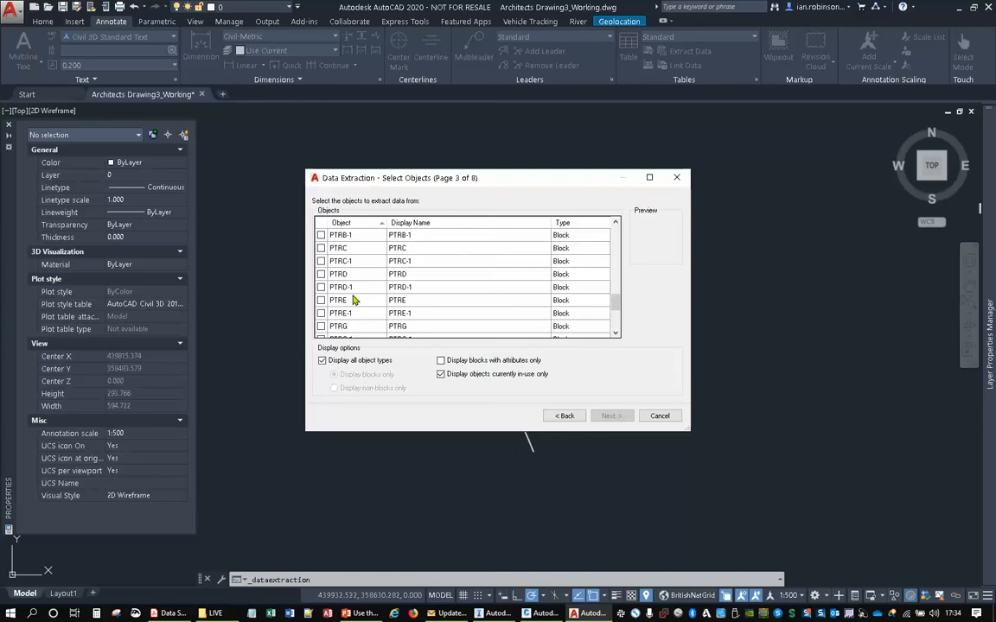
pyautogui.click(329, 327)
pyautogui.click(322, 300)
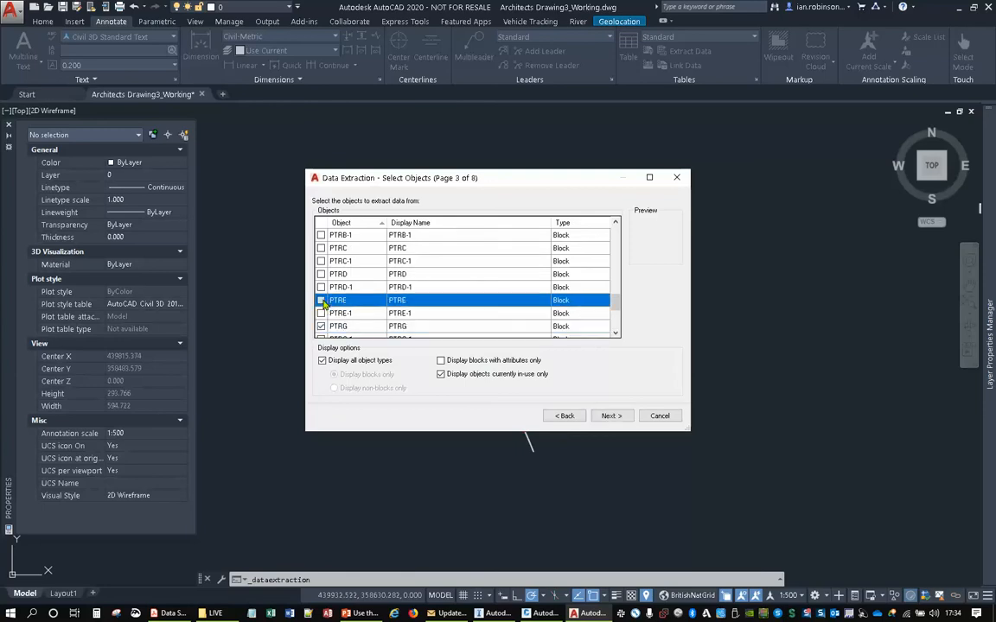
pyautogui.click(322, 274)
pyautogui.click(322, 249)
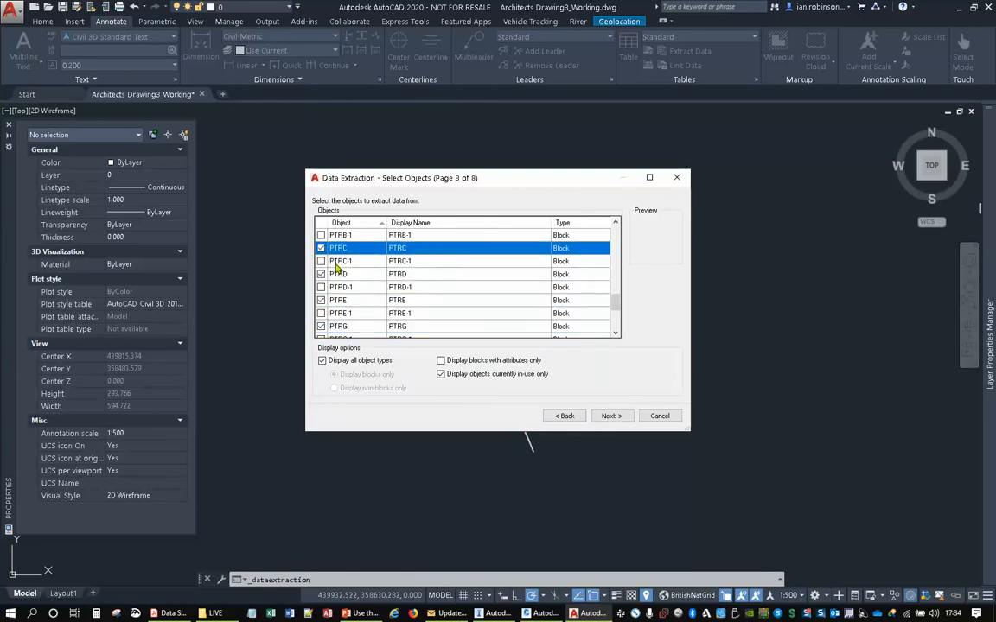
pyautogui.scroll(1, 344, 266)
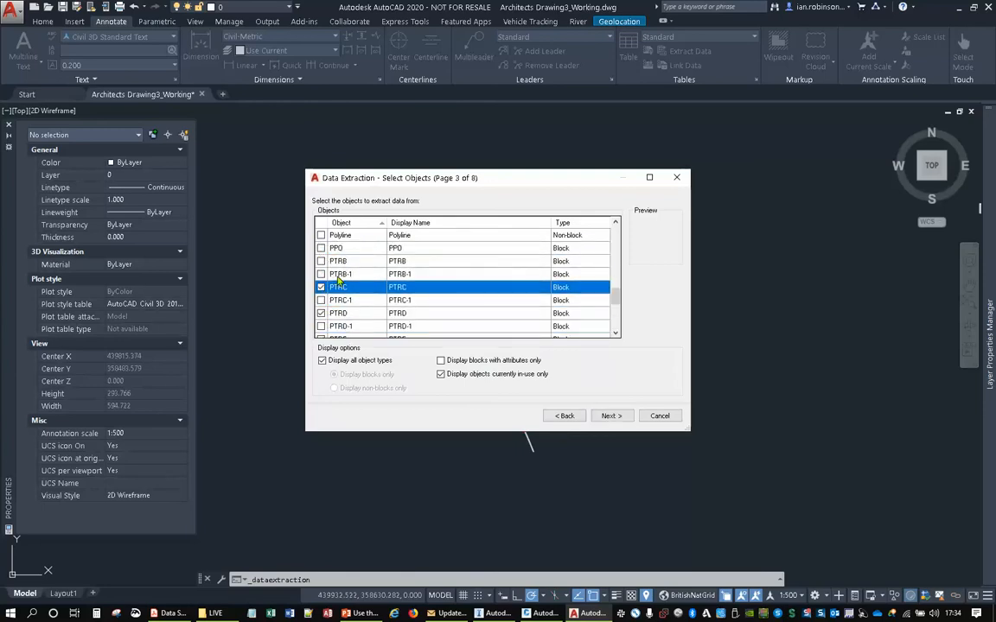
pyautogui.click(322, 261)
pyautogui.scroll(1, 374, 298)
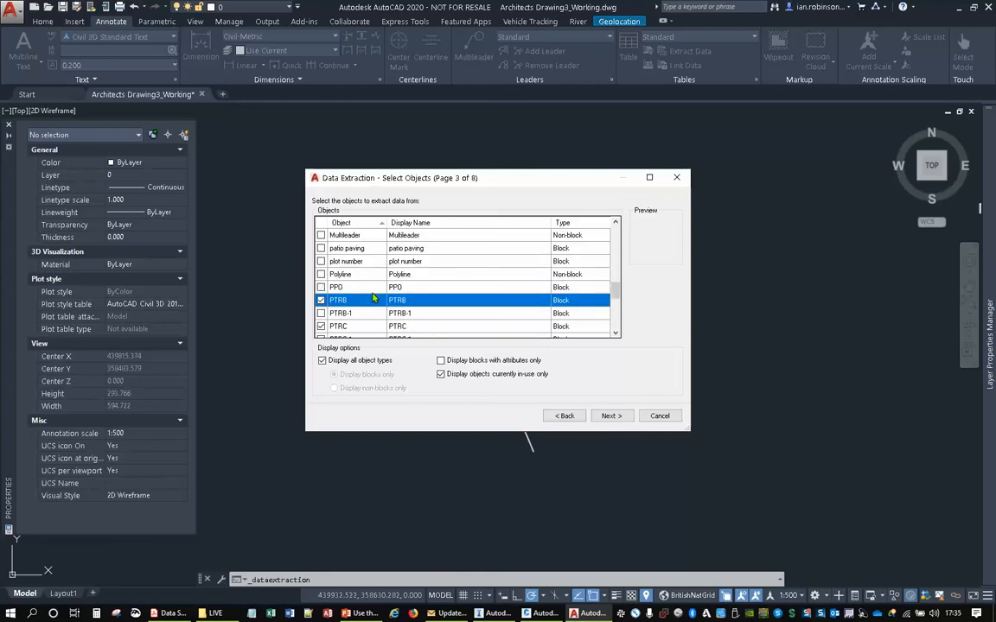
pyautogui.scroll(-1, 371, 299)
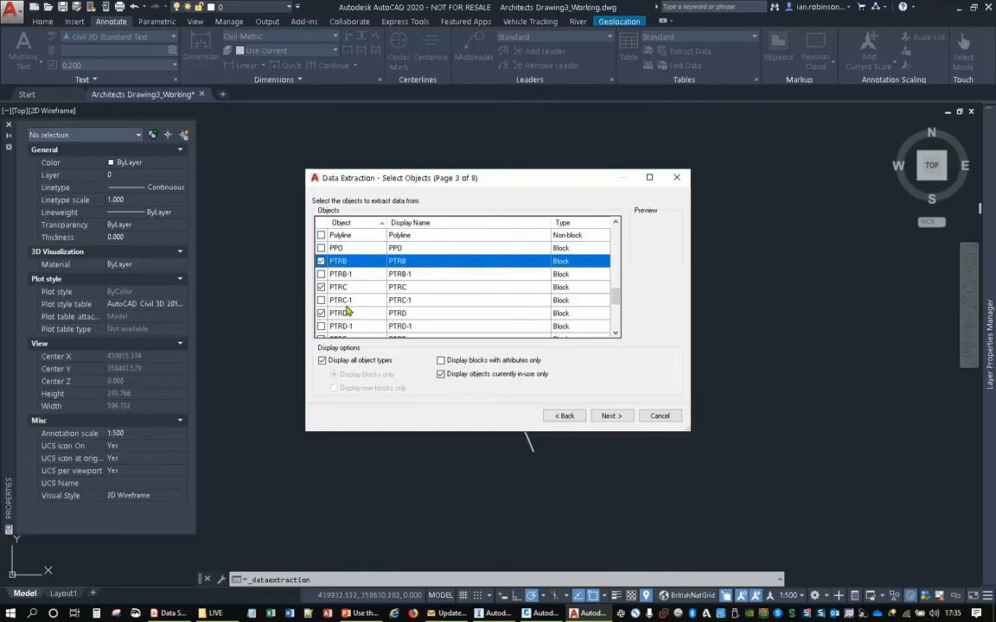
pyautogui.scroll(-2, 343, 291)
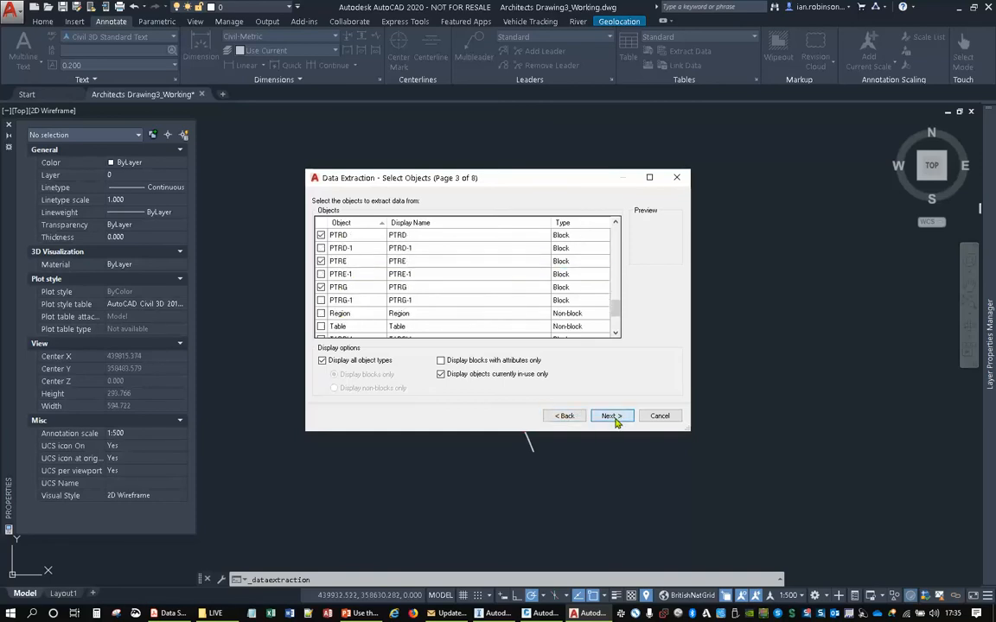
pyautogui.click(607, 417)
# - Exclude all the listed properties from the tree extraction
pyautogui.click(336, 265)
pyautogui.scroll(-5, 355, 329)
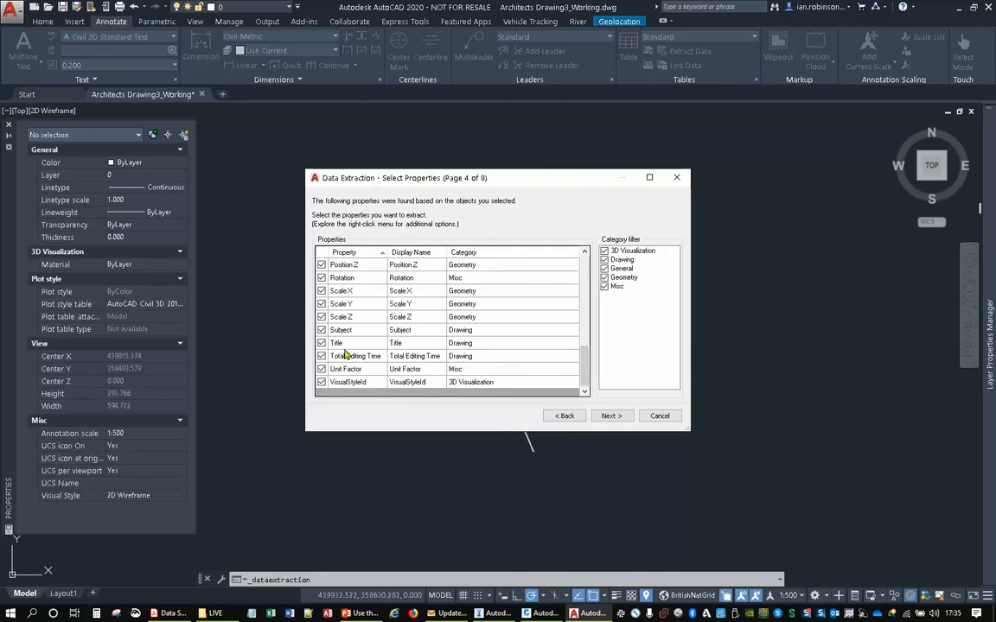
pyautogui.keyDown('shift'); pyautogui.click(339, 382); pyautogui.keyUp('shift')
pyautogui.click(323, 266)
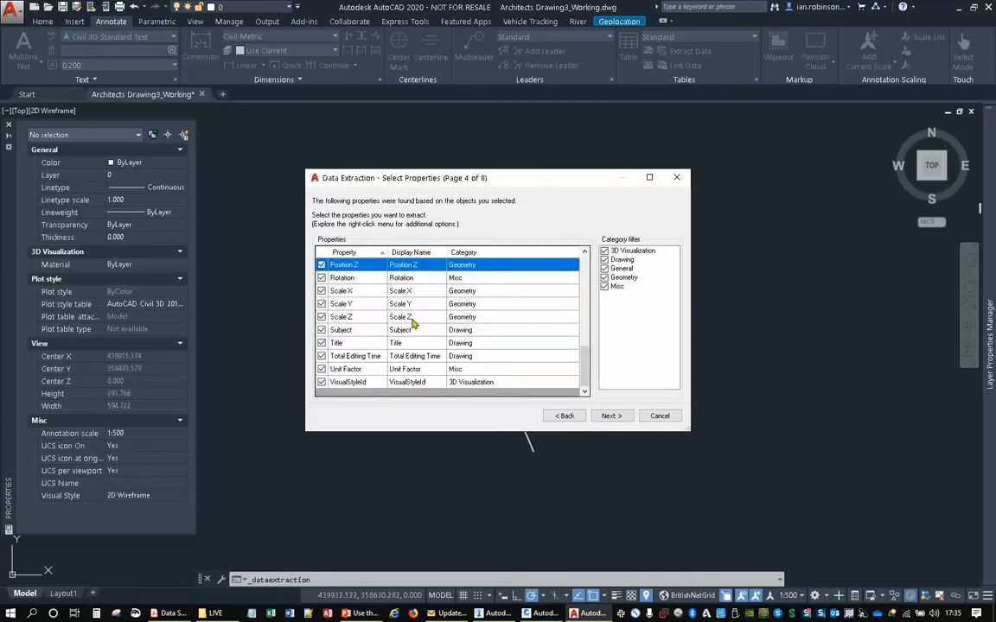
pyautogui.click(360, 304)
pyautogui.scroll(2, 359, 306)
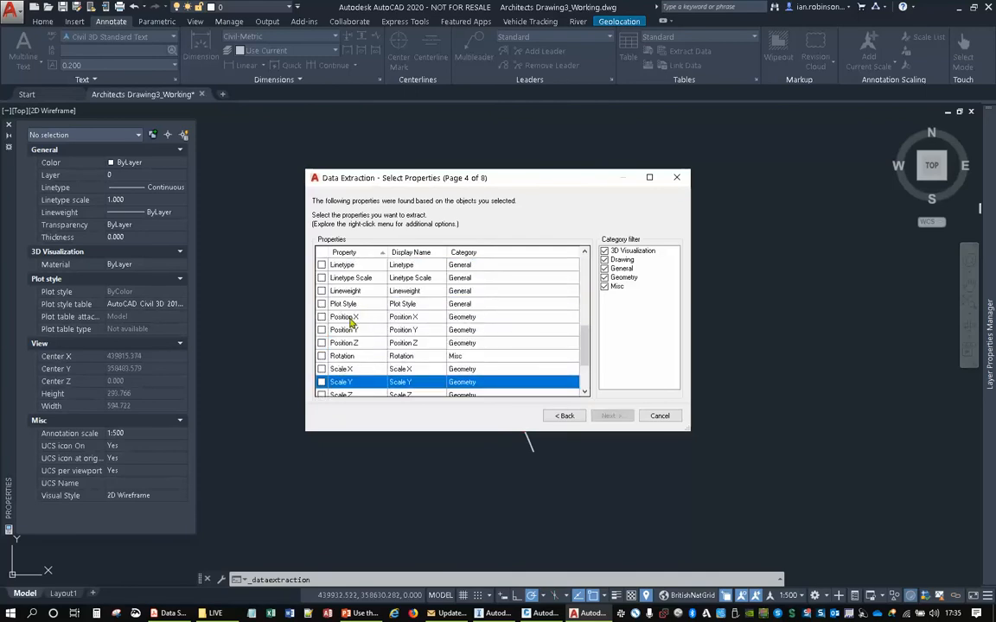
# - Include only the Position X and Position Y properties and accept the refined data with its count and name columns
pyautogui.click(322, 317)
pyautogui.click(321, 331)
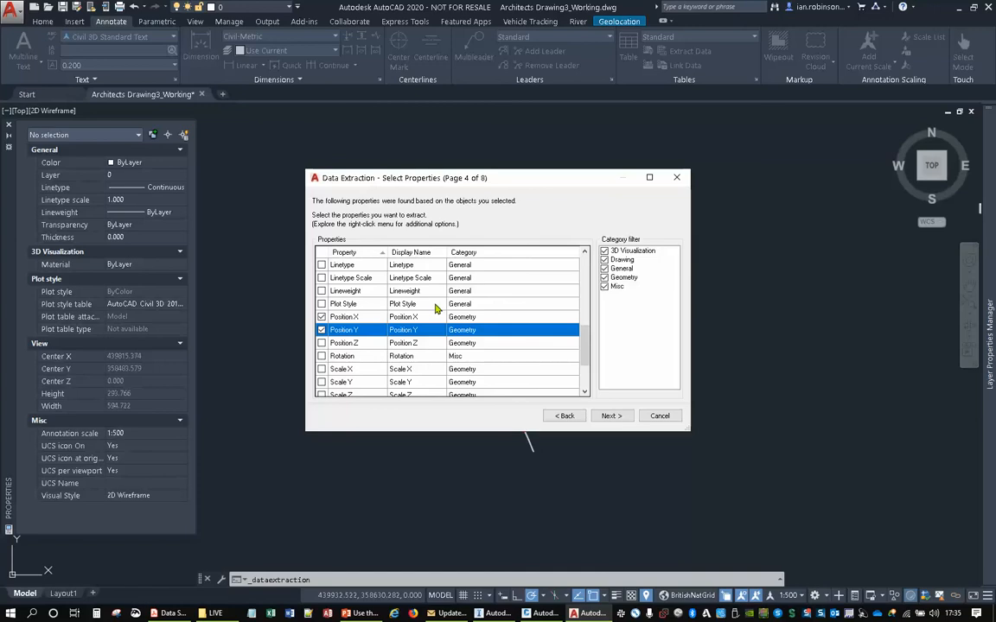
pyautogui.click(614, 416)
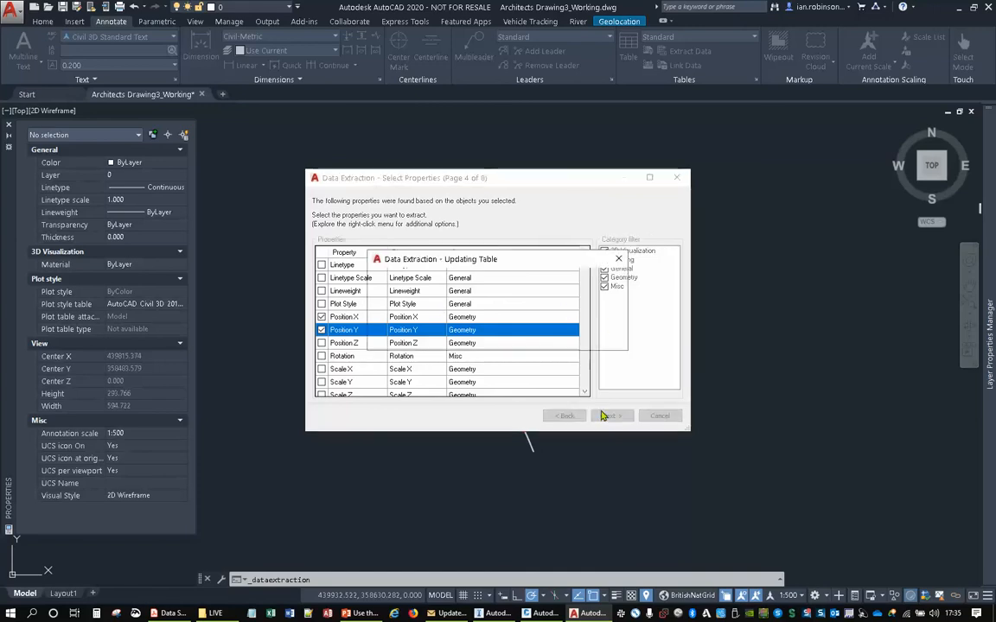
pyautogui.click(554, 335)
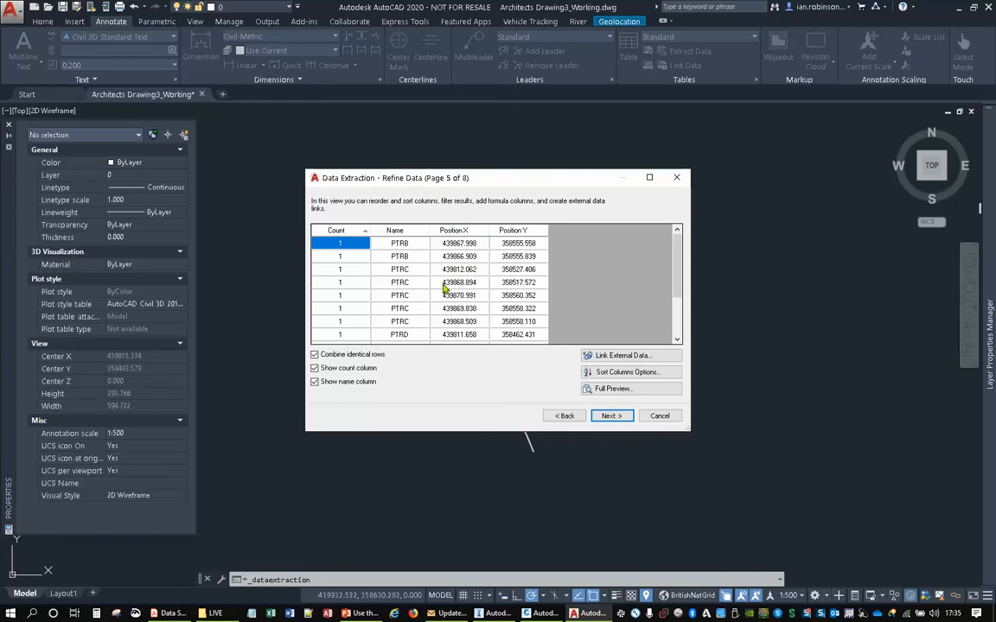
pyautogui.click(611, 415)
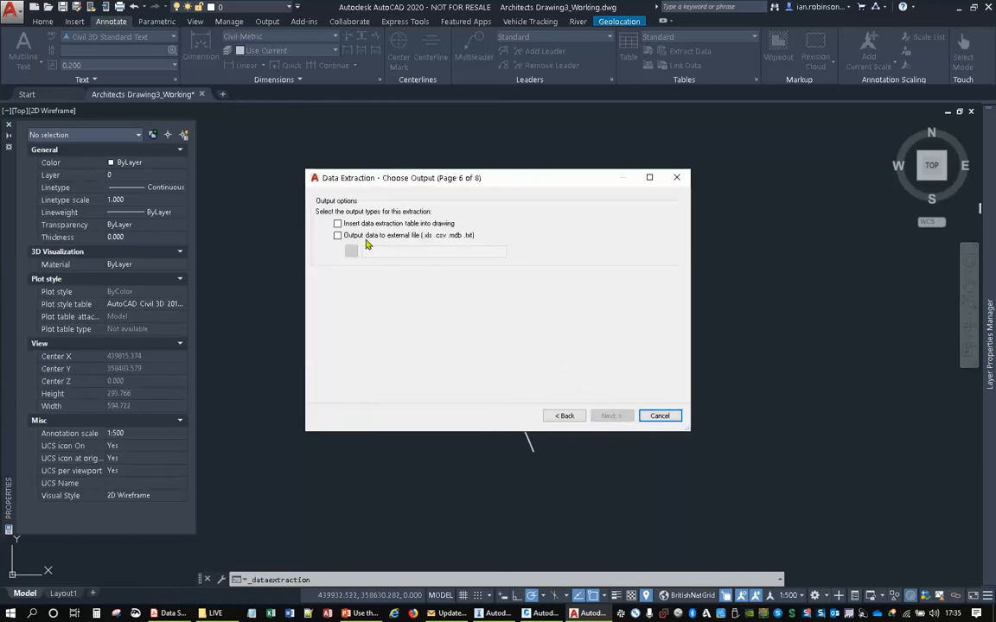
# - Choose to output the extraction as a table in the drawing and as an external CSV file named Trees in the LIVE folder
pyautogui.click(338, 224)
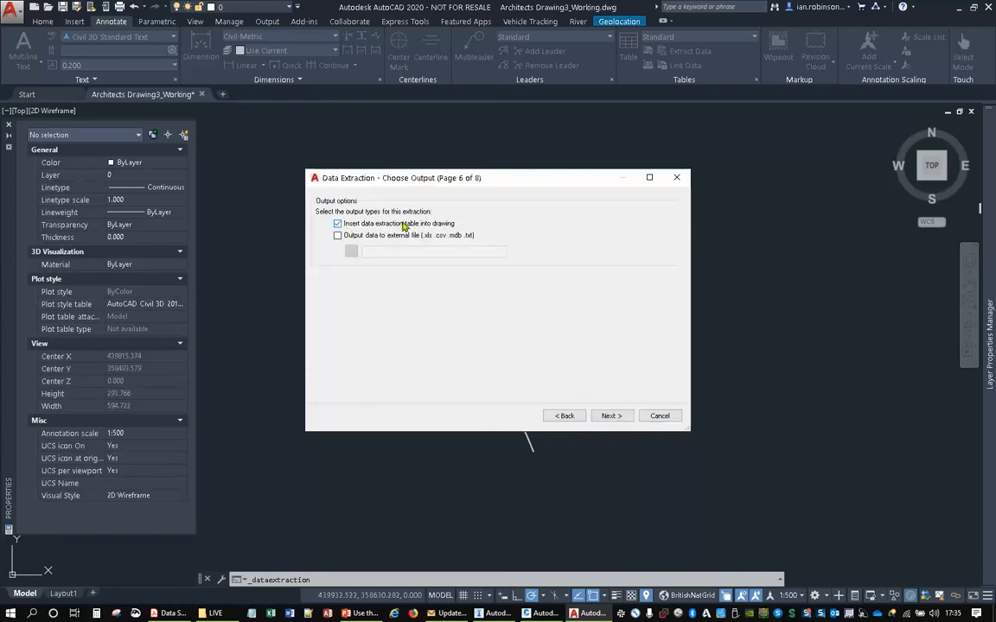
pyautogui.click(338, 236)
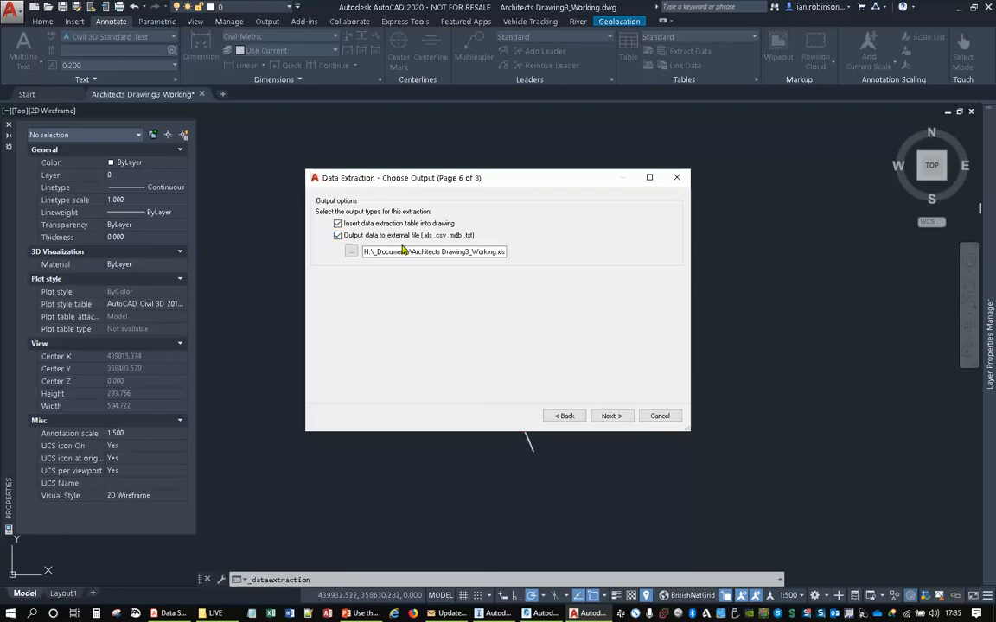
pyautogui.click(351, 252)
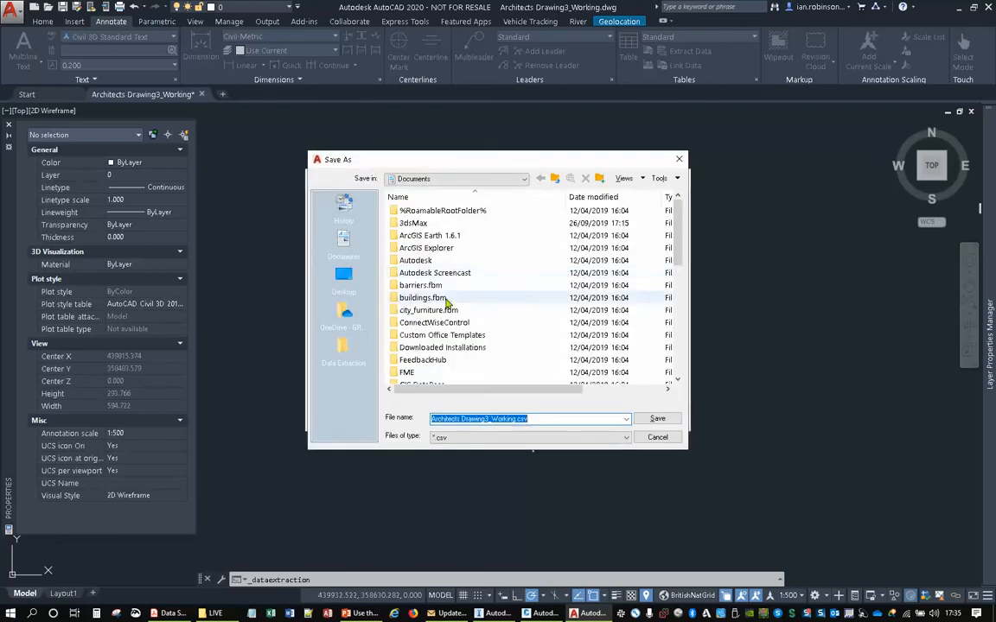
pyautogui.click(343, 350)
pyautogui.doubleClick(406, 223)
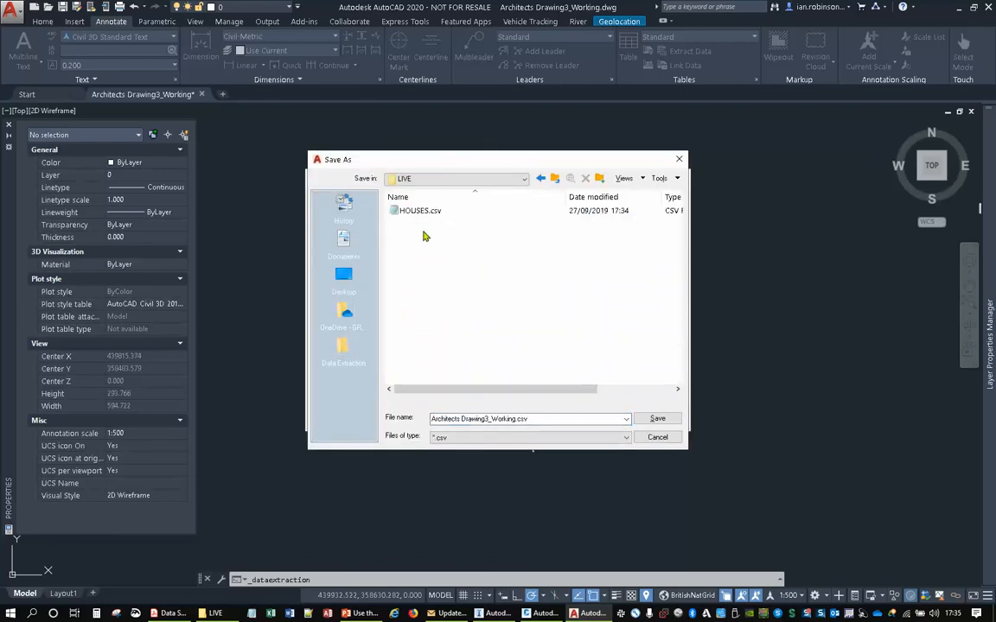
pyautogui.click(468, 419)
pyautogui.click(468, 419)
pyautogui.doubleClick(467, 418)
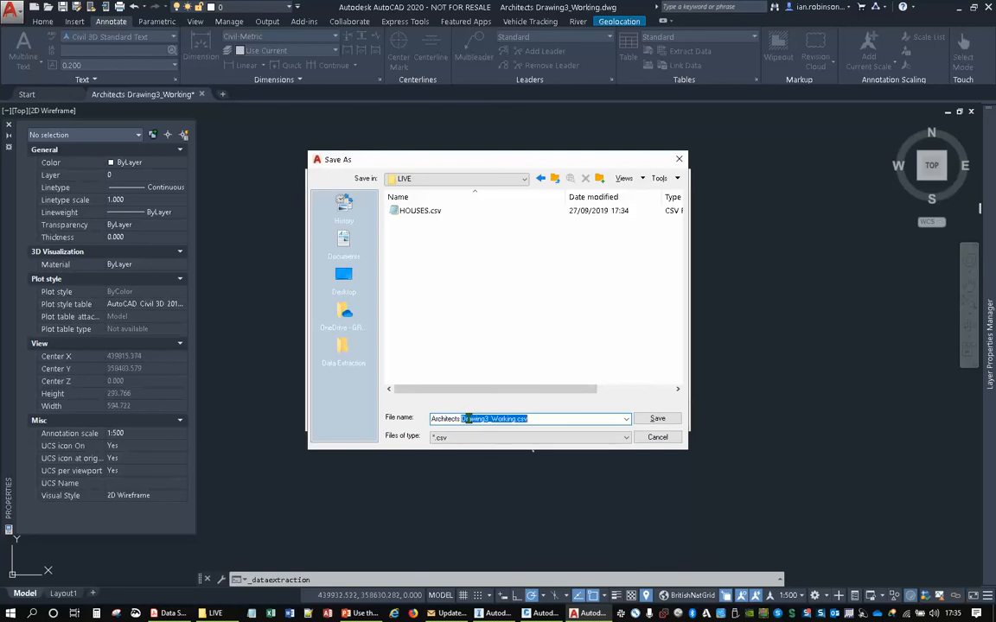
pyautogui.moveTo(560, 419); pyautogui.dragTo(432, 419)
pyautogui.write('Trees')
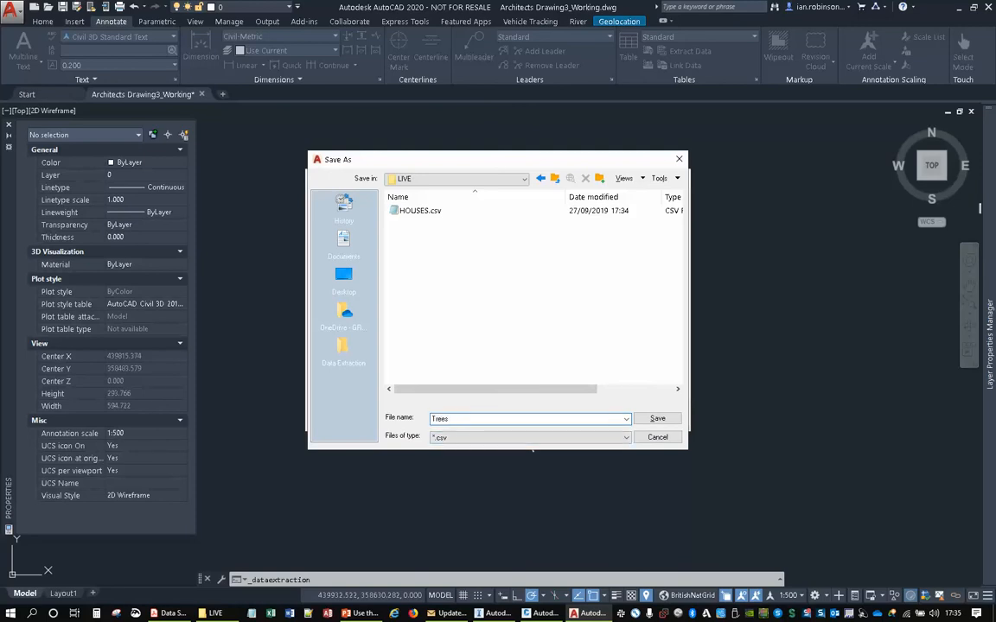
pyautogui.click(656, 419)
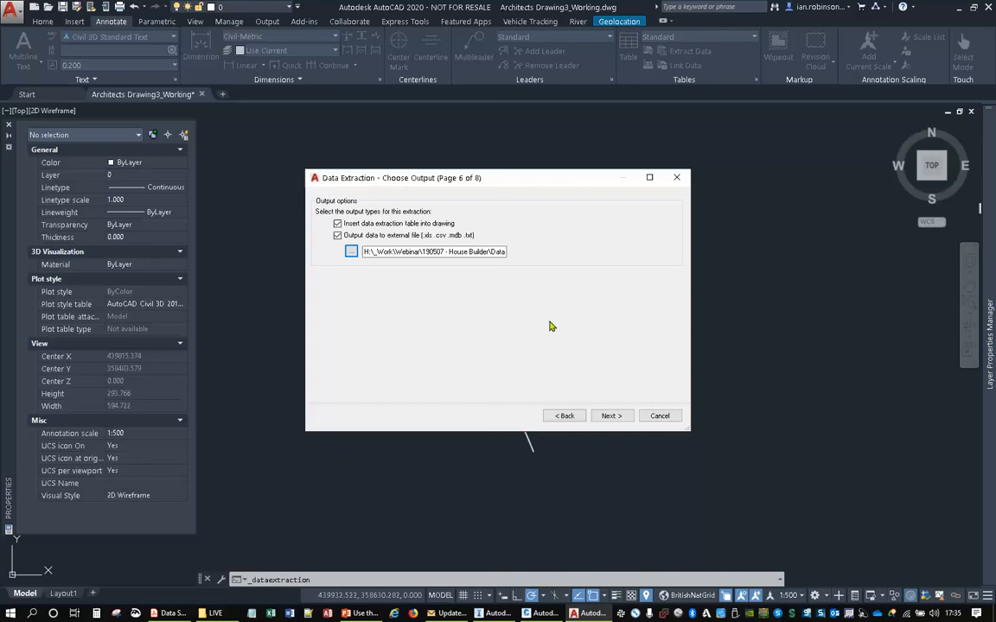
# - Finish the extraction and insert the tree table beside the house table, aligned with its top edge
pyautogui.click(593, 418)
pyautogui.click(603, 417)
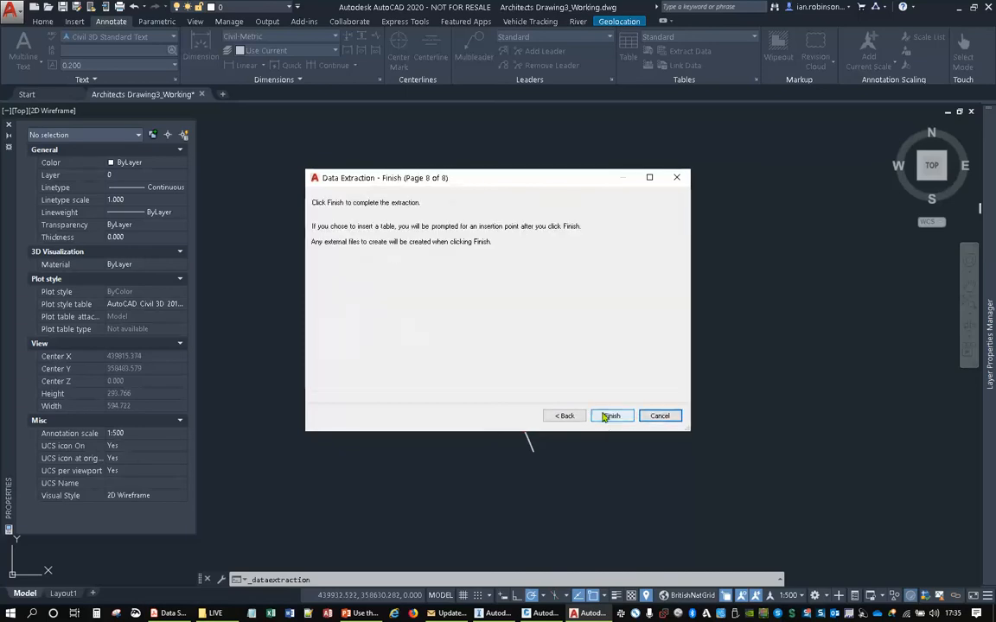
pyautogui.click(609, 416)
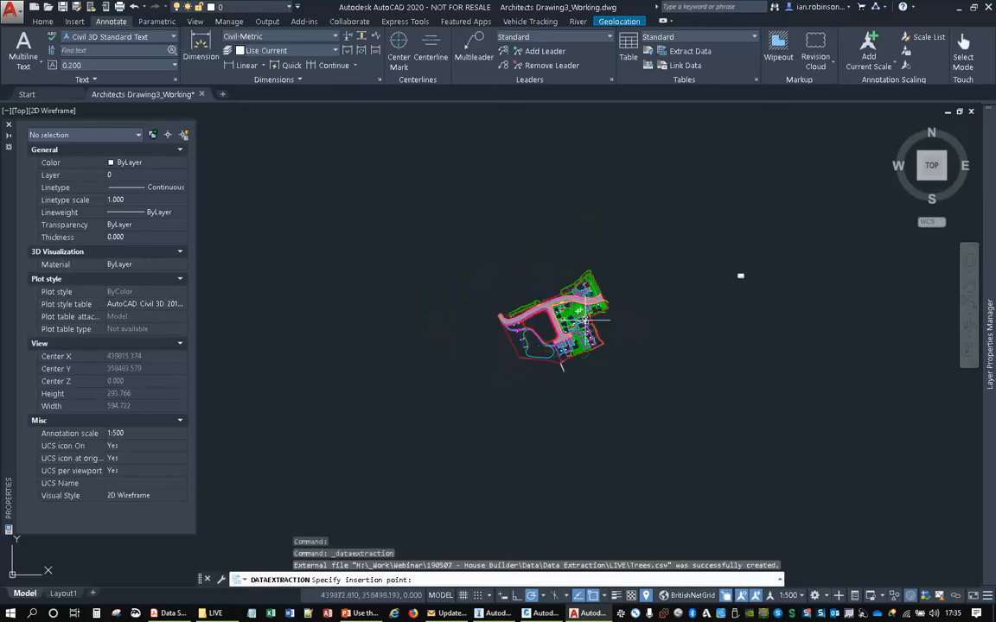
pyautogui.moveTo(716, 298); pyautogui.dragTo(588, 327, button='middle')
pyautogui.scroll(7, 592, 325)
pyautogui.moveTo(679, 249); pyautogui.dragTo(516, 329, button='middle')
pyautogui.scroll(5, 517, 329)
pyautogui.moveTo(582, 269); pyautogui.dragTo(389, 387, button='middle')
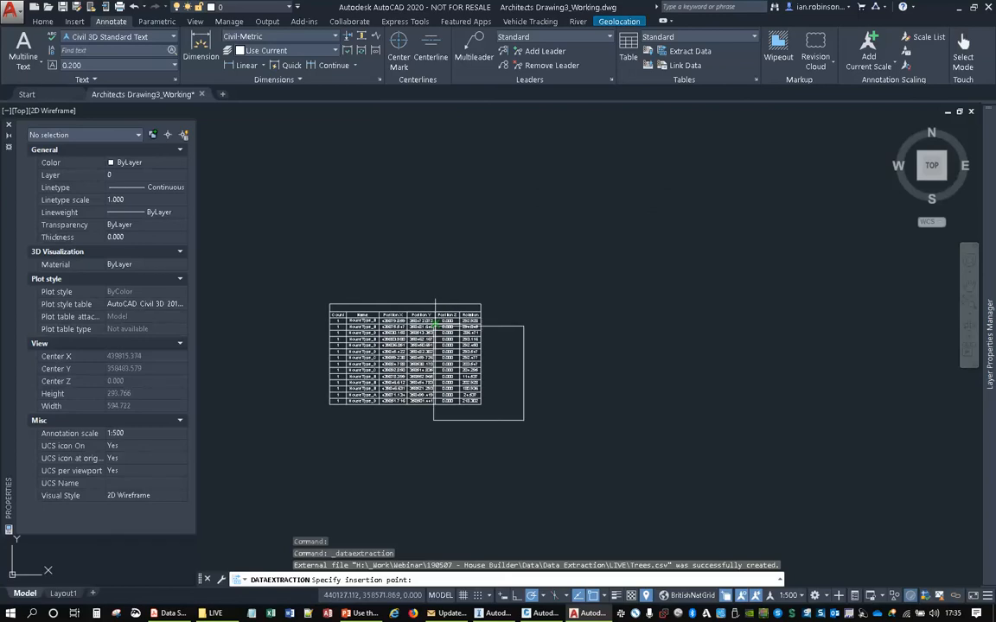
pyautogui.click(496, 304)
pyautogui.scroll(5, 678, 328)
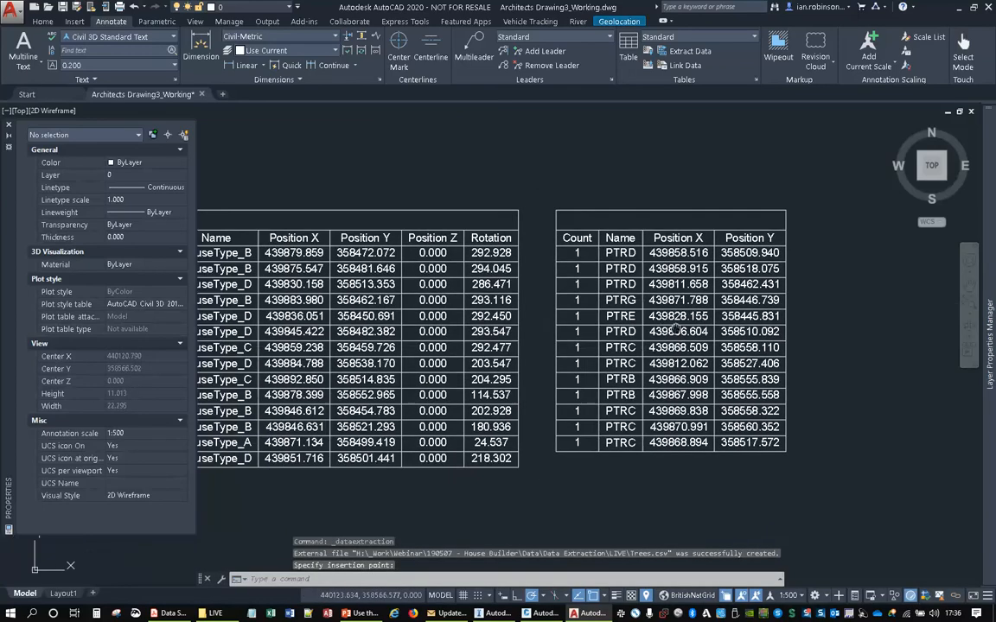
pyautogui.moveTo(678, 328); pyautogui.dragTo(727, 311, button='middle')
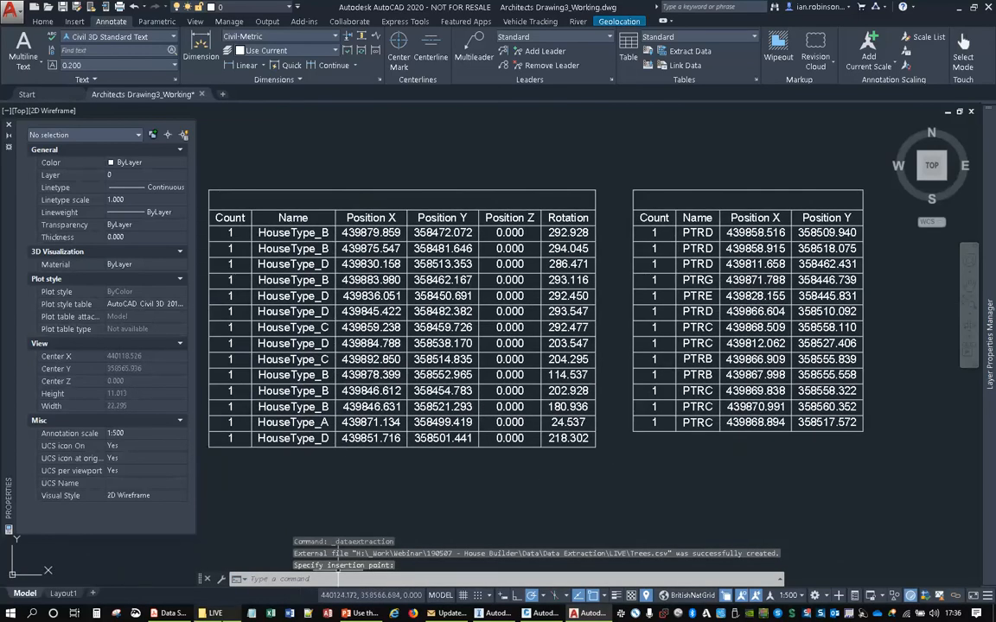
# - Check the contents of Trees.csv from the LIVE folder as plain text, and close it again
pyautogui.click(212, 613)
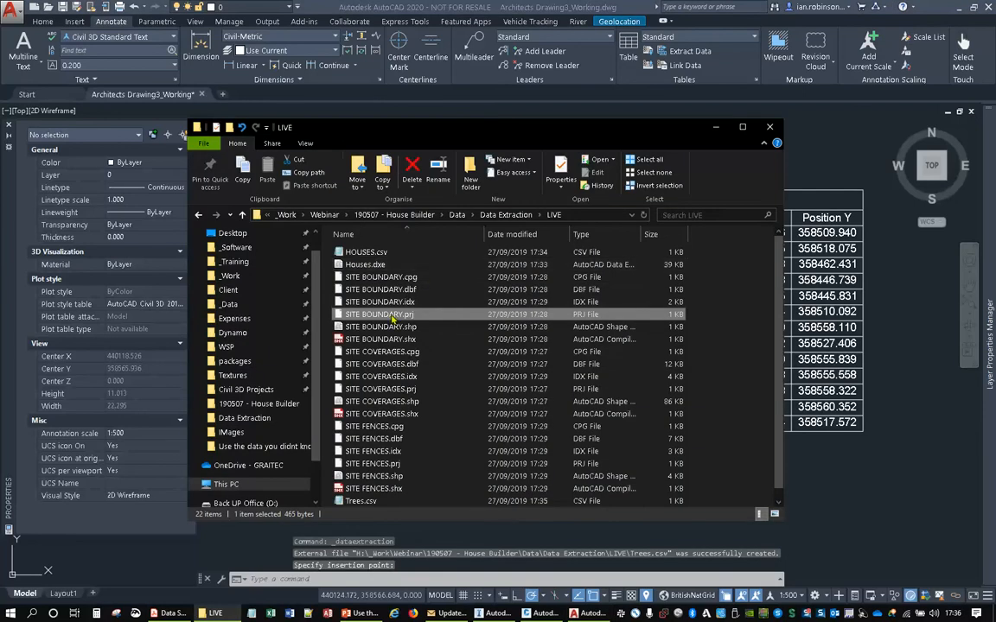
pyautogui.scroll(-1, 391, 317)
pyautogui.doubleClick(363, 489)
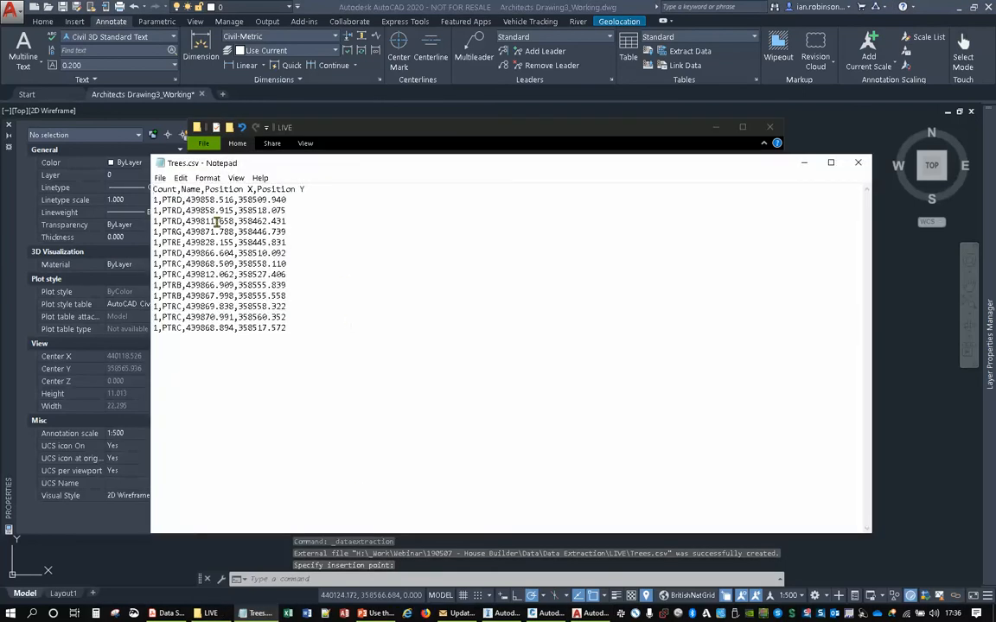
pyautogui.click(858, 162)
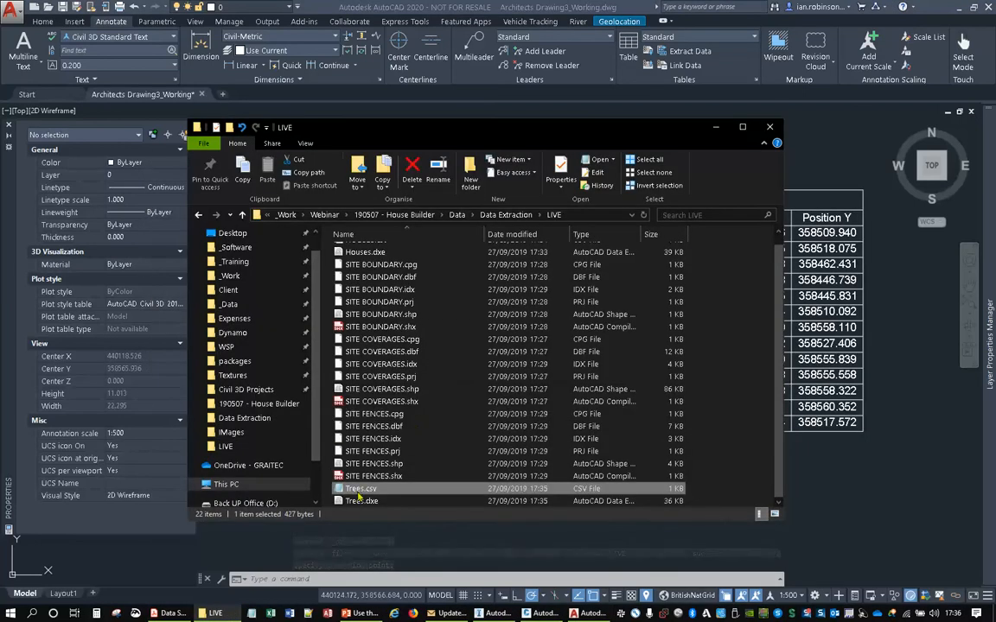
# - Open Trees.csv in Excel and rename the Count column header to ID
pyautogui.rightClick(358, 495)
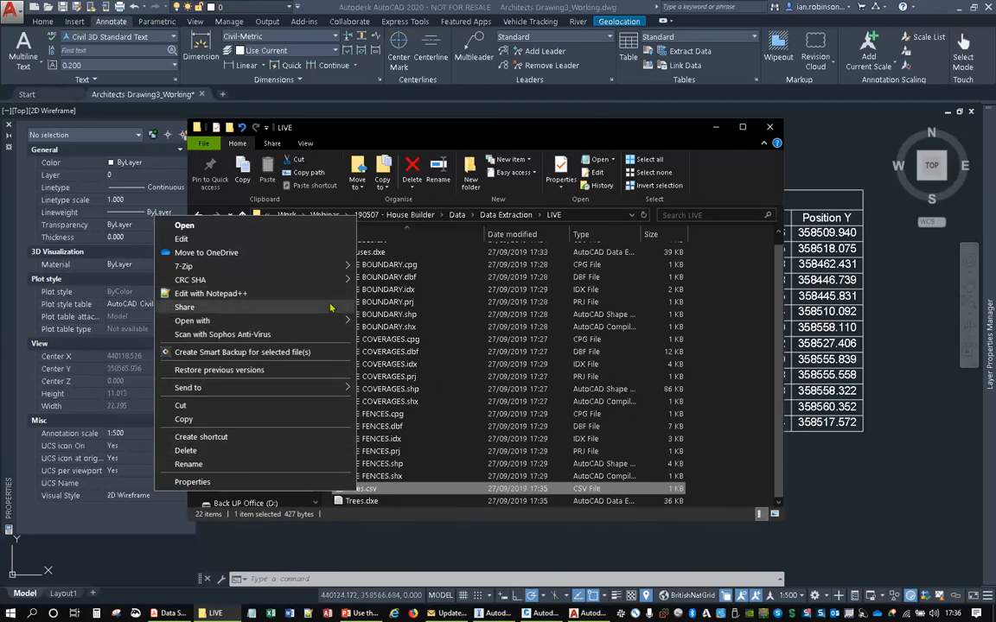
pyautogui.moveTo(327, 321)
pyautogui.click(382, 327)
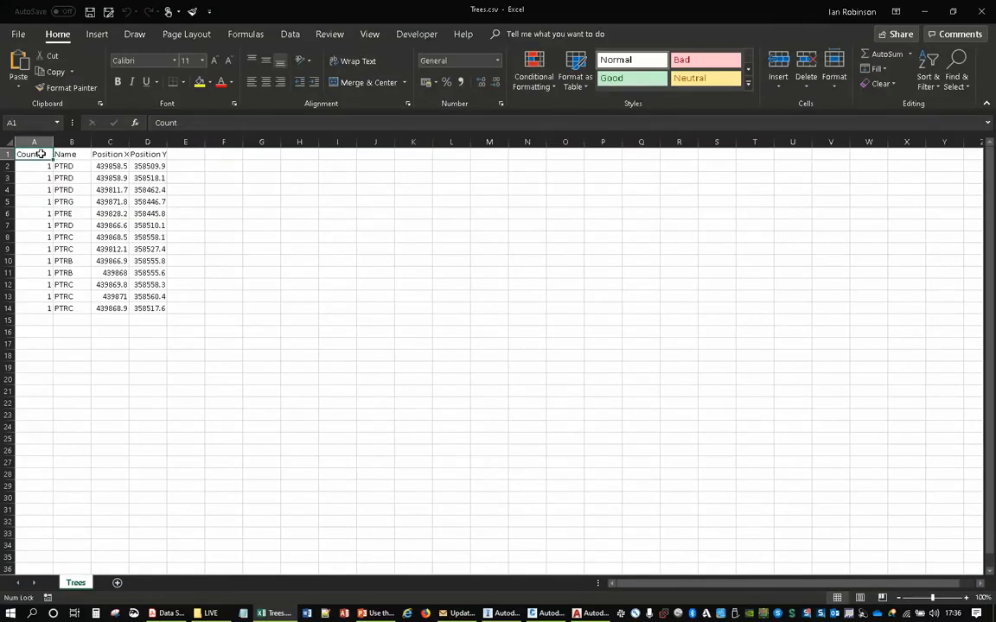
pyautogui.write('ID')
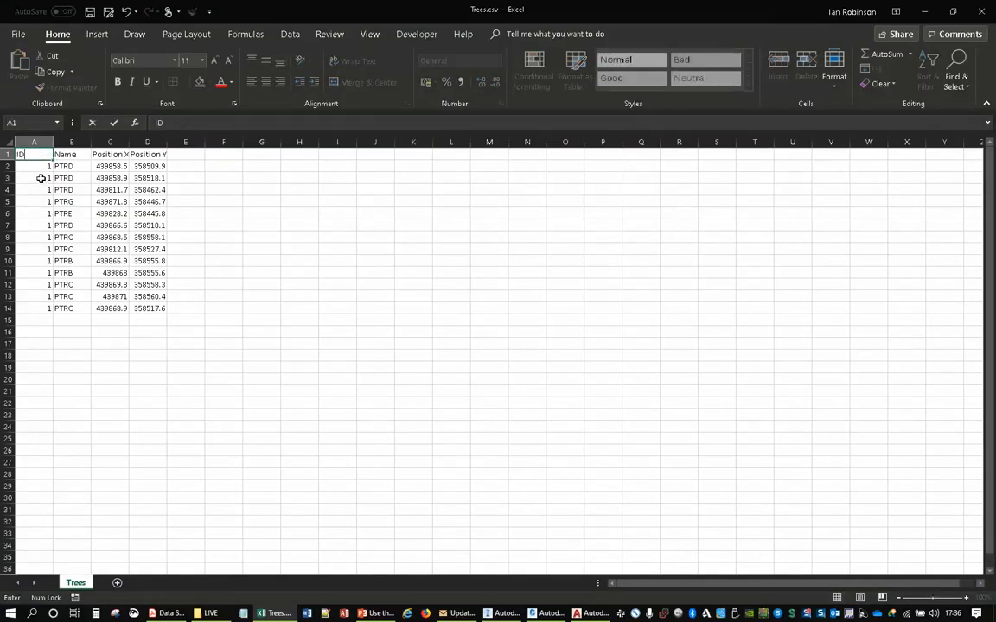
# - Number the tree rows in the ID column consecutively from 1 to 13
pyautogui.click(38, 178)
pyautogui.write('2')
pyautogui.click(27, 166)
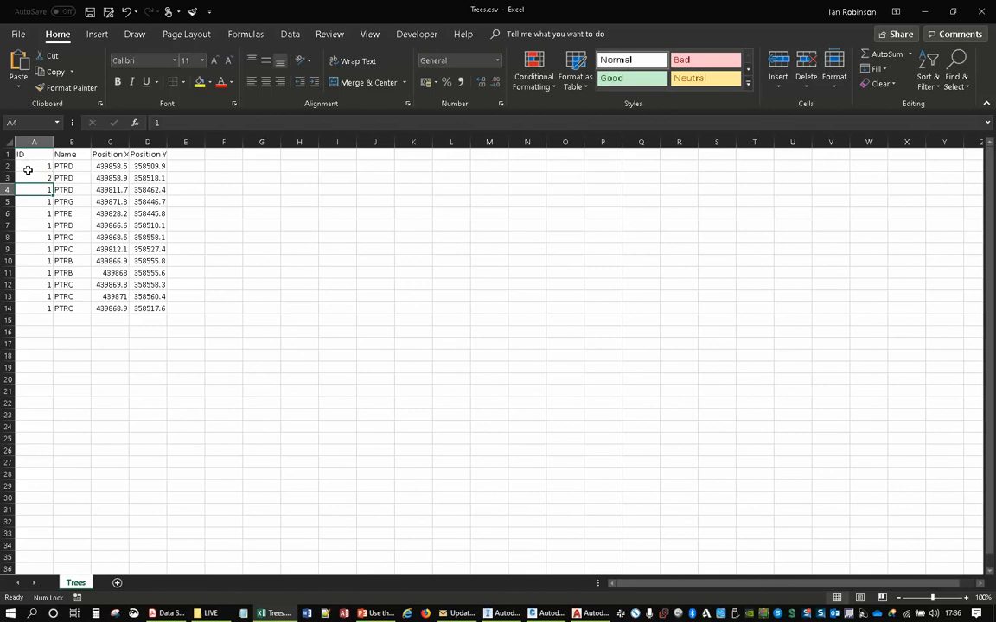
pyautogui.moveTo(27, 168); pyautogui.dragTo(52, 311)
pyautogui.click(375, 308)
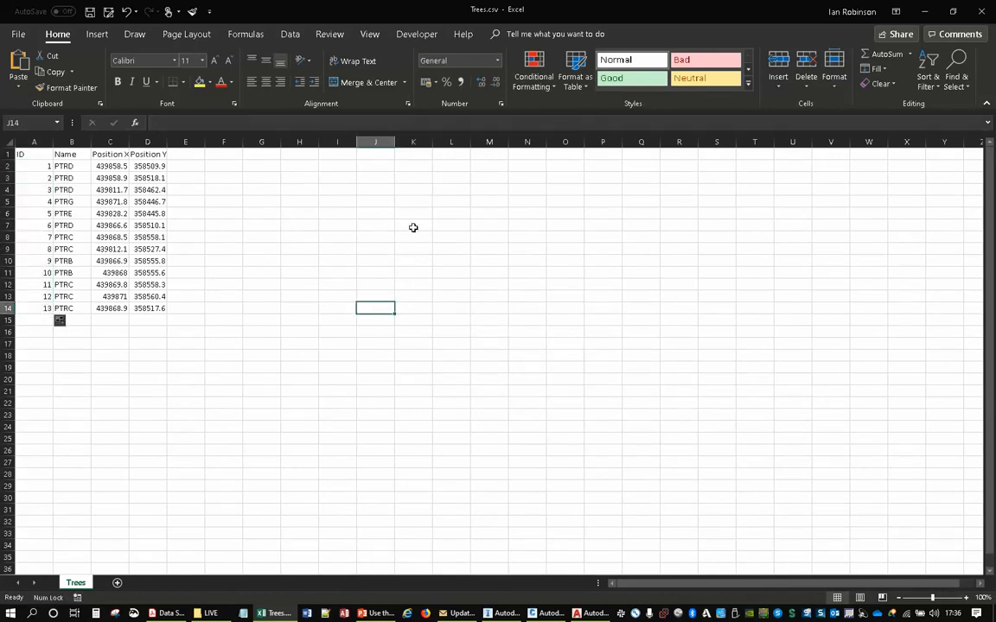
# - Overwrite Trees.csv in CSV (Comma delimited) format, and return to the extracted tables in the AutoCAD drawing
pyautogui.click(108, 11)
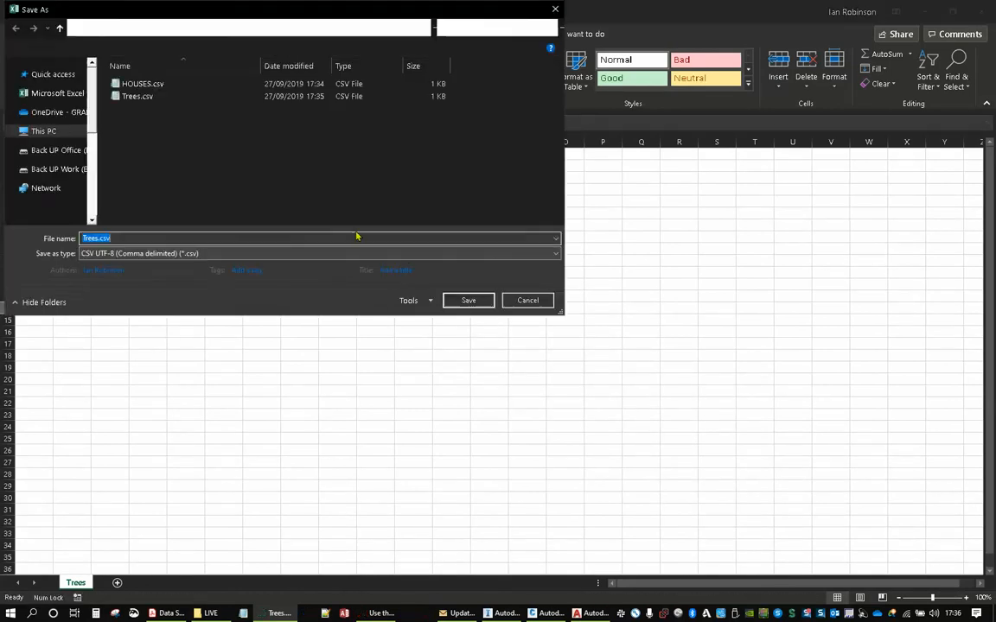
pyautogui.click(149, 255)
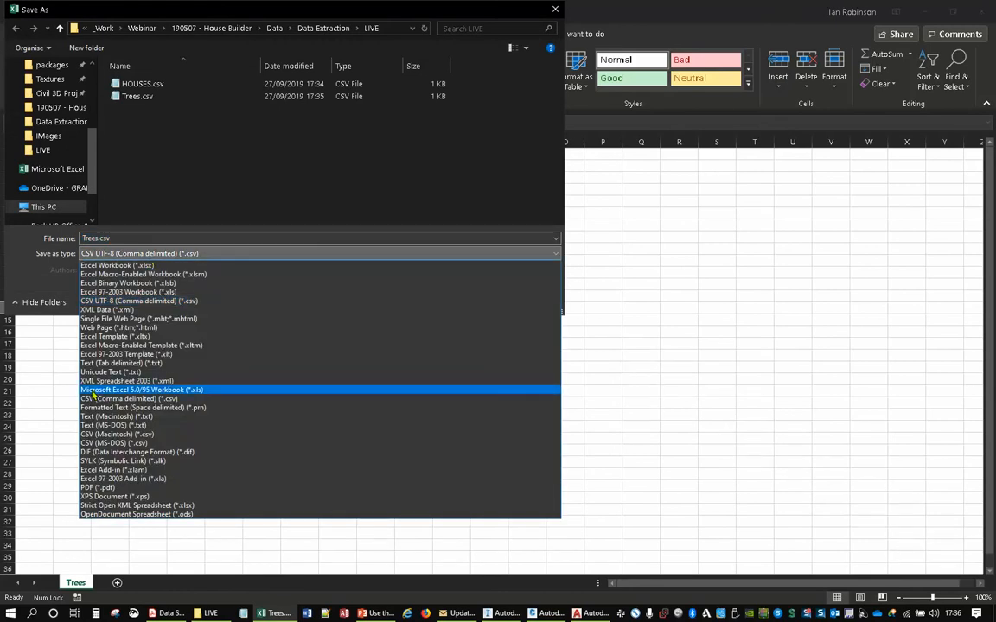
pyautogui.click(92, 400)
pyautogui.click(137, 96)
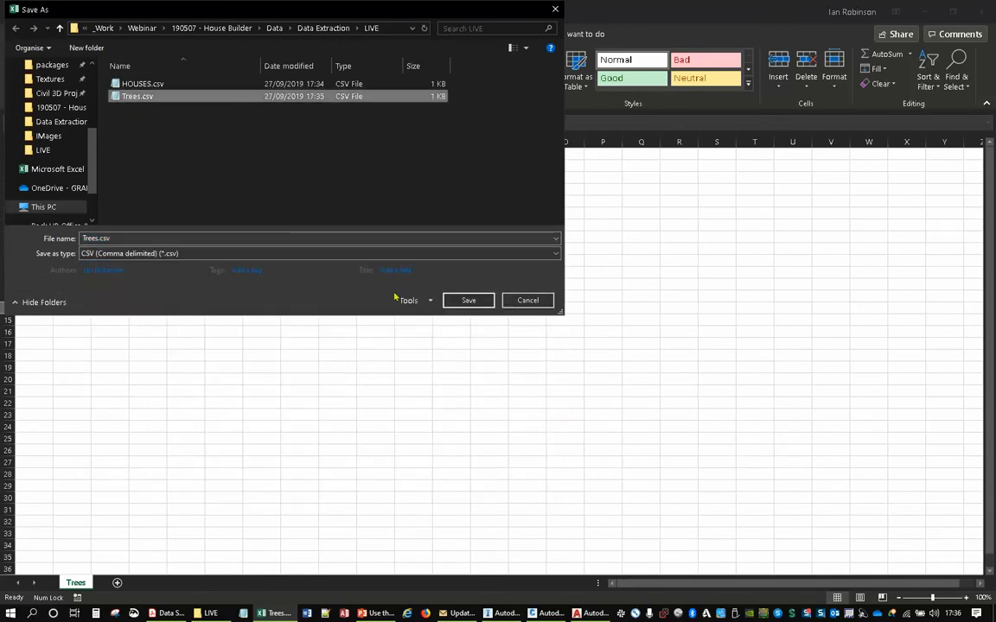
pyautogui.click(467, 300)
pyautogui.click(529, 309)
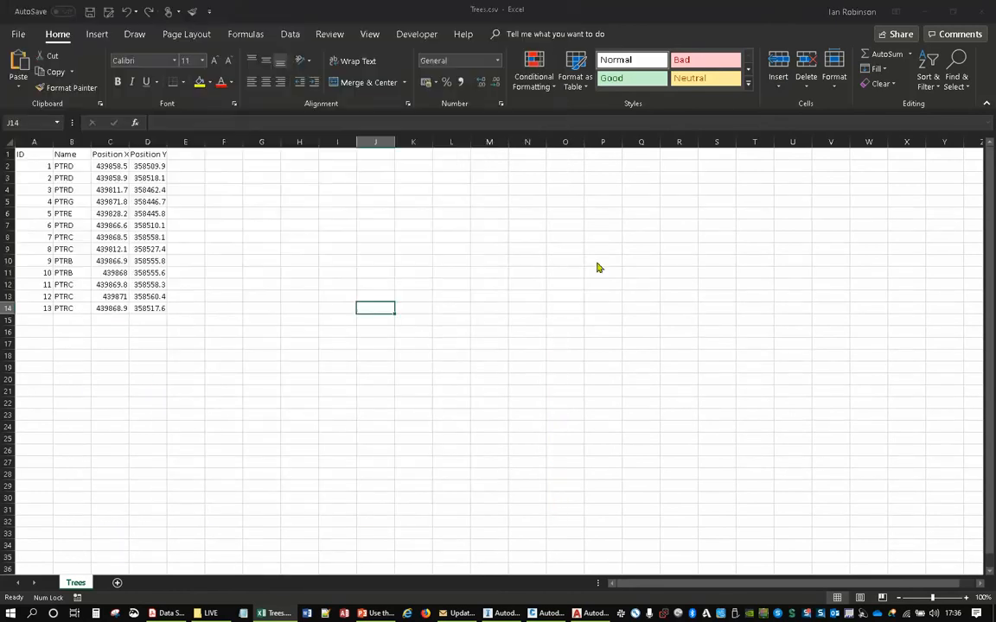
pyautogui.hotkey('alt', 'Tab')
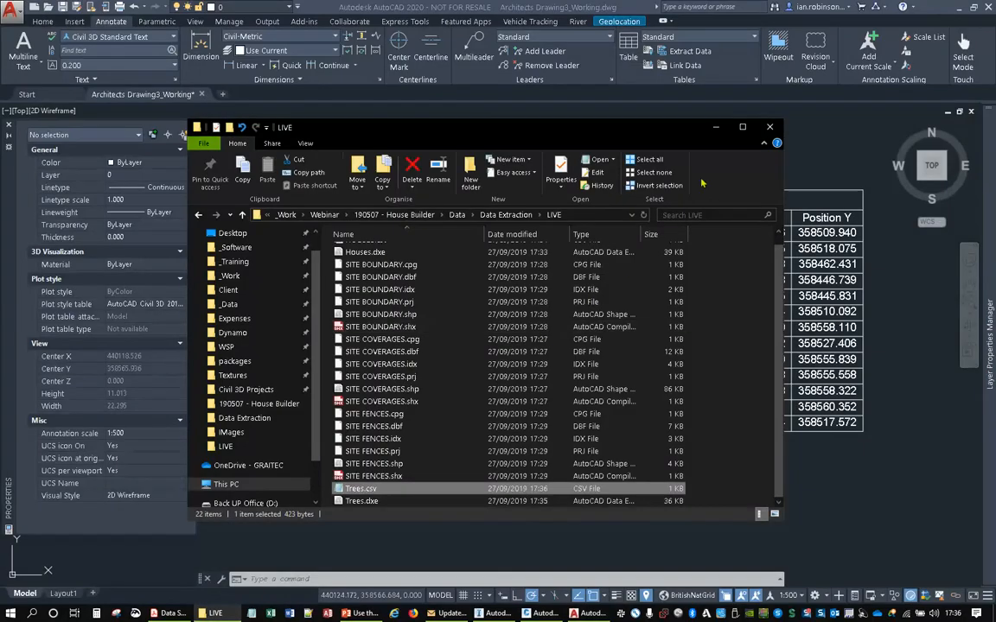
pyautogui.click(716, 131)
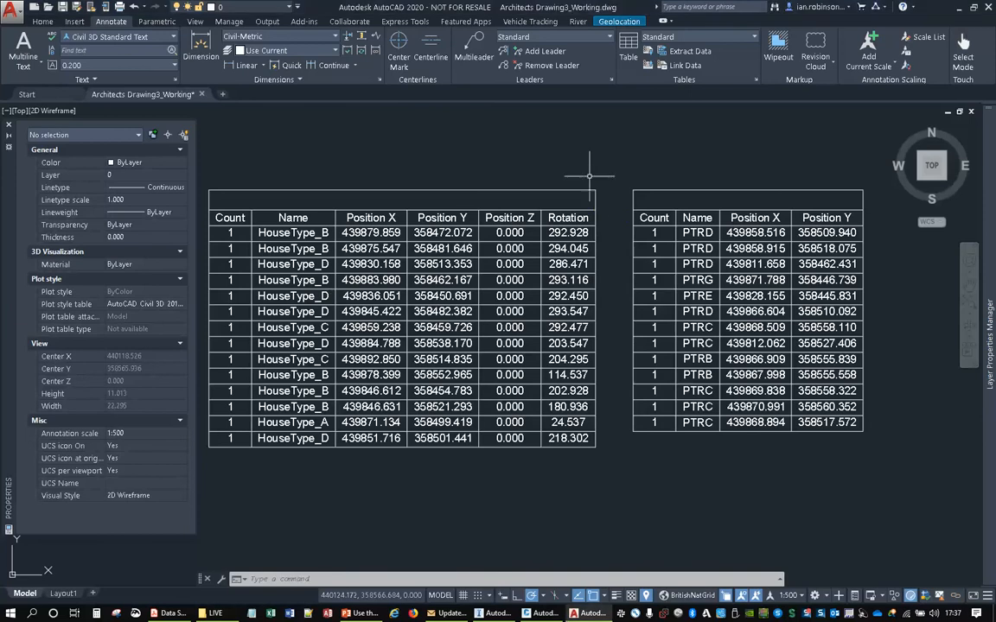
pyautogui.moveTo(584, 167); pyautogui.dragTo(600, 153, button='middle')
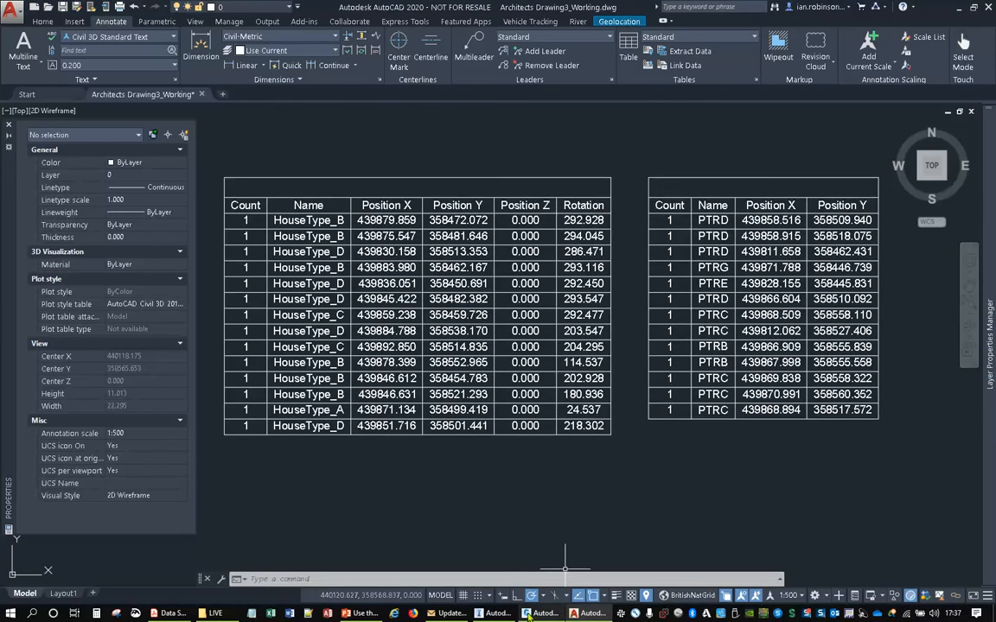
# - Switch to Civil 3D and start a new drawing alongside Architects Drawing3_Prepared For Civil
pyautogui.click(551, 614)
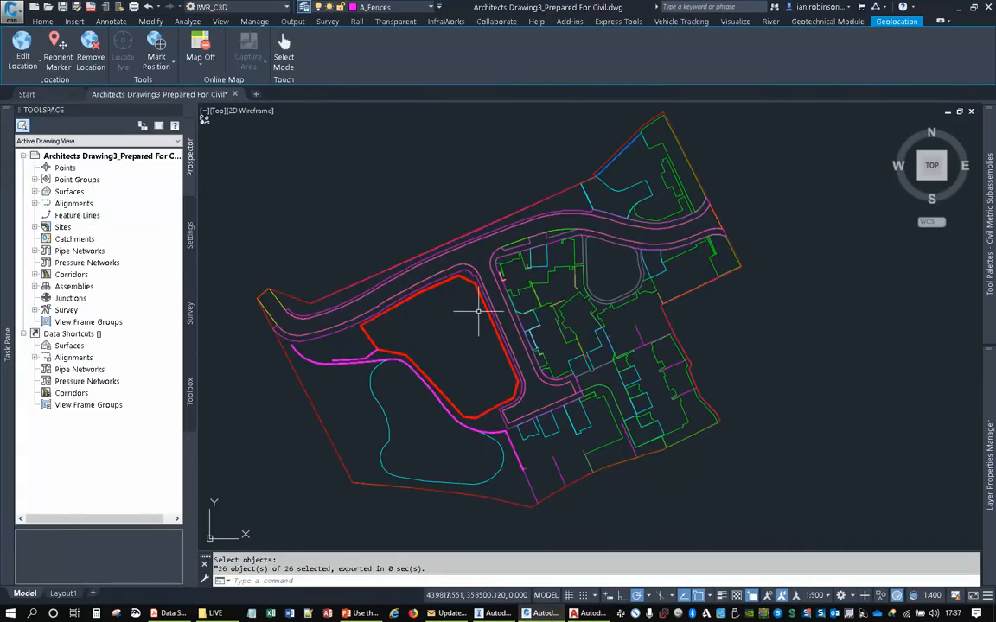
pyautogui.moveTo(480, 311); pyautogui.dragTo(494, 291, button='middle')
pyautogui.click(256, 94)
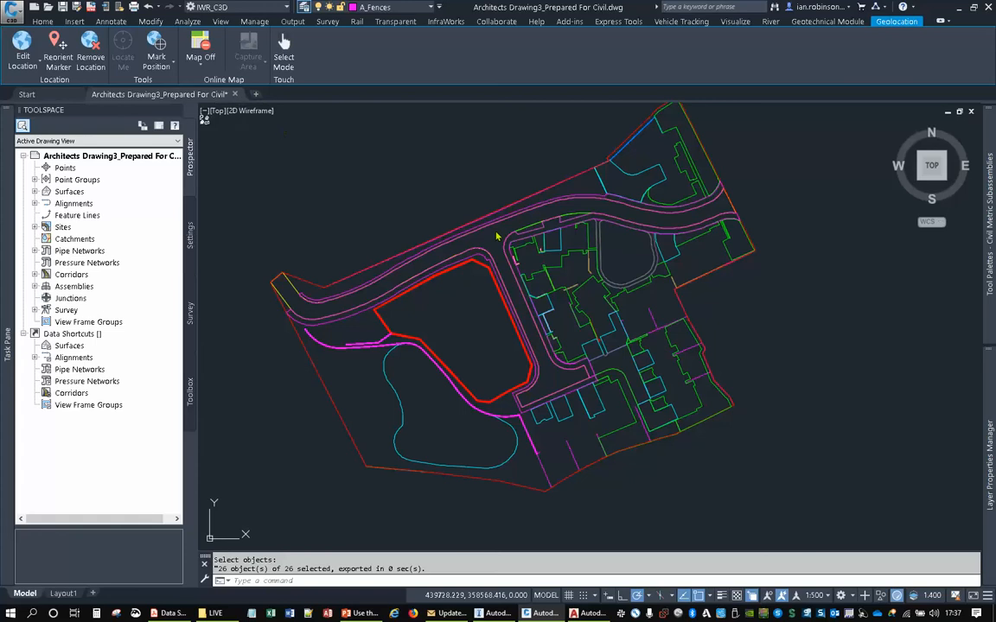
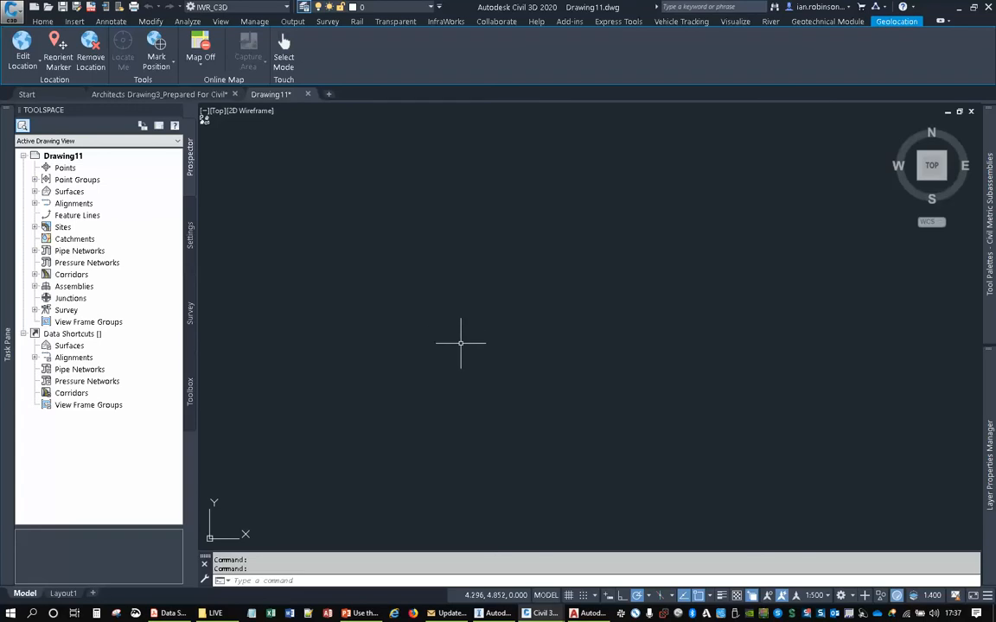
# - Open ODBC Data Sources (64-bit) and add a user data source based on the Microsoft Access Text Driver (*.txt, *.csv)
pyautogui.press('super')
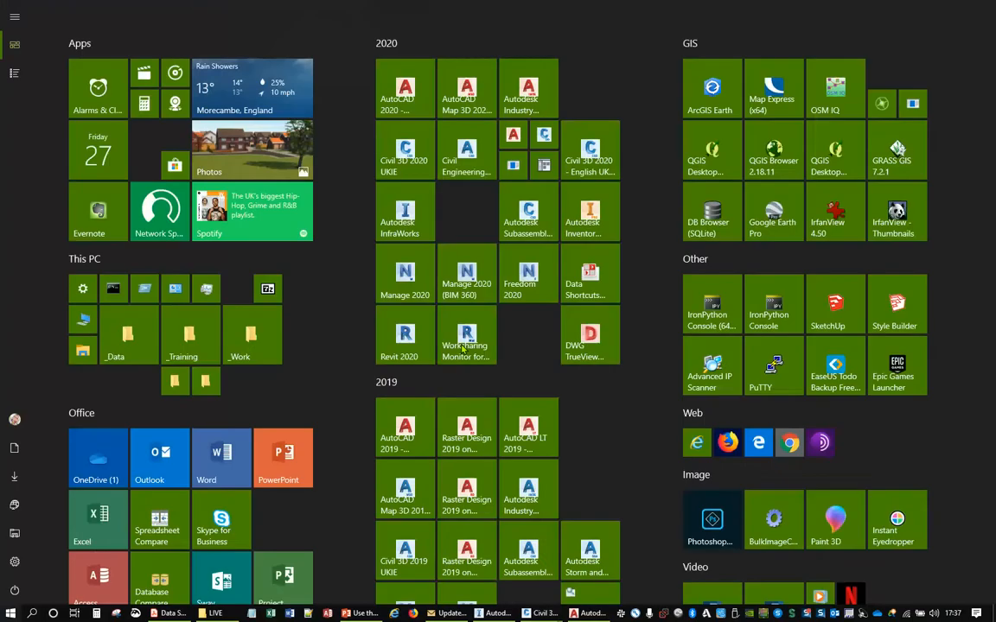
pyautogui.write('odbc')
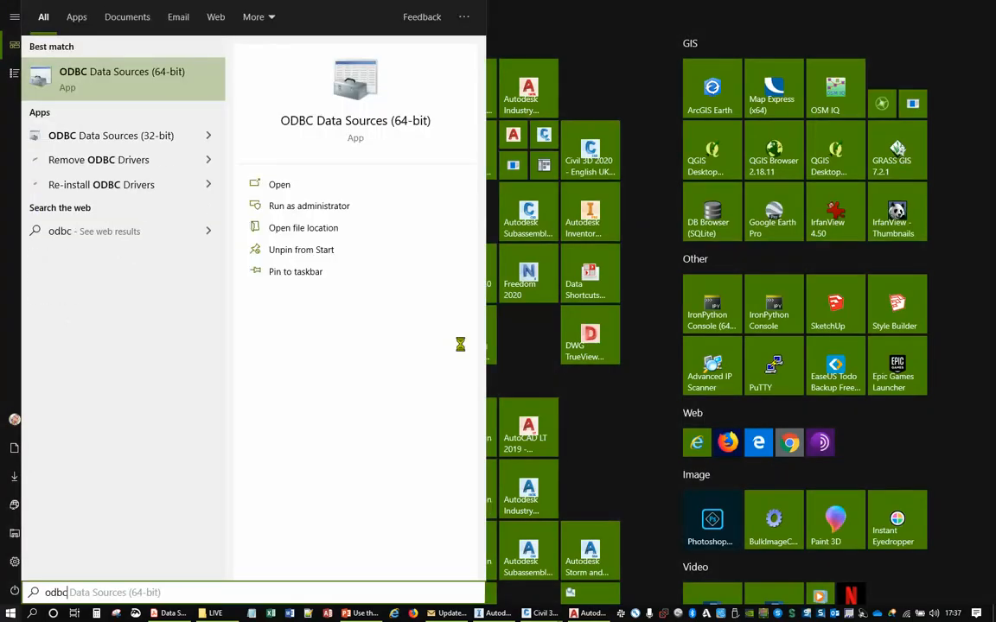
pyautogui.press('Return')
pyautogui.click(610, 245)
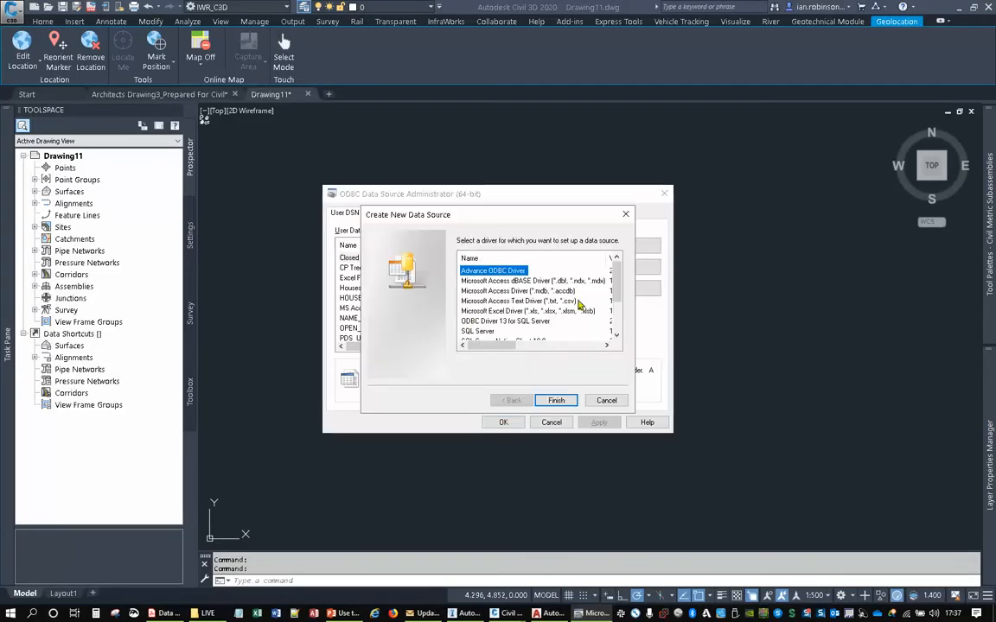
pyautogui.click(546, 303)
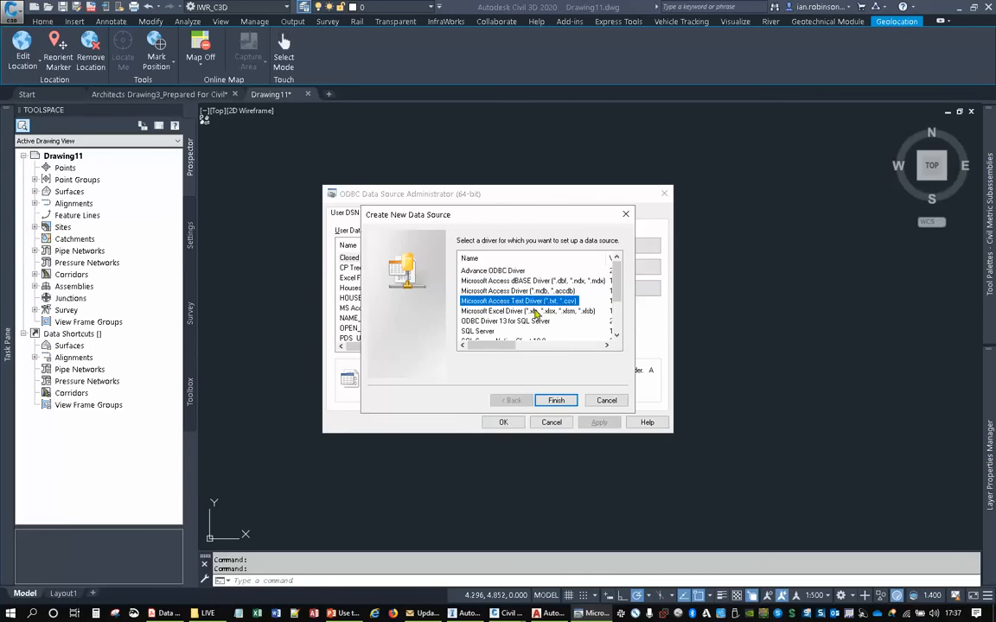
pyautogui.click(555, 400)
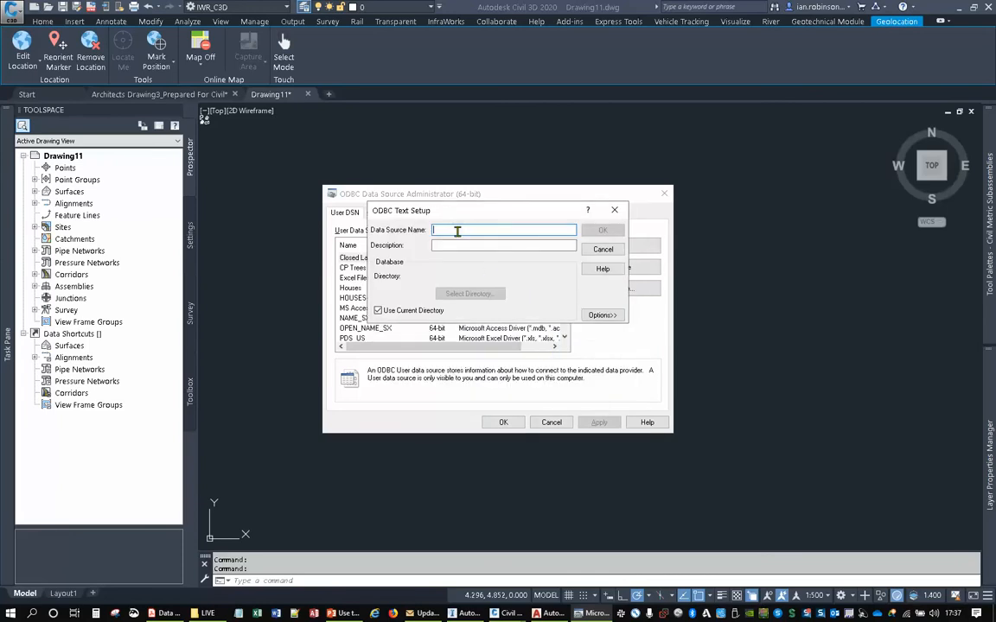
# - Name the data source SITE TREES, turn off Use Current Directory and start choosing its directory on drive h: Data
pyautogui.write('SITE TREES')
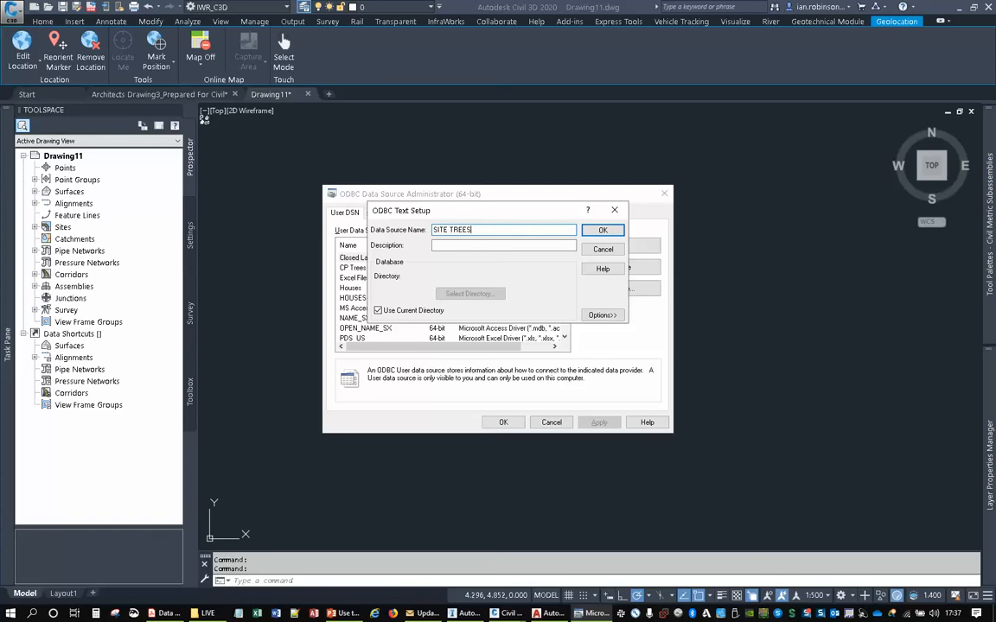
pyautogui.click(378, 310)
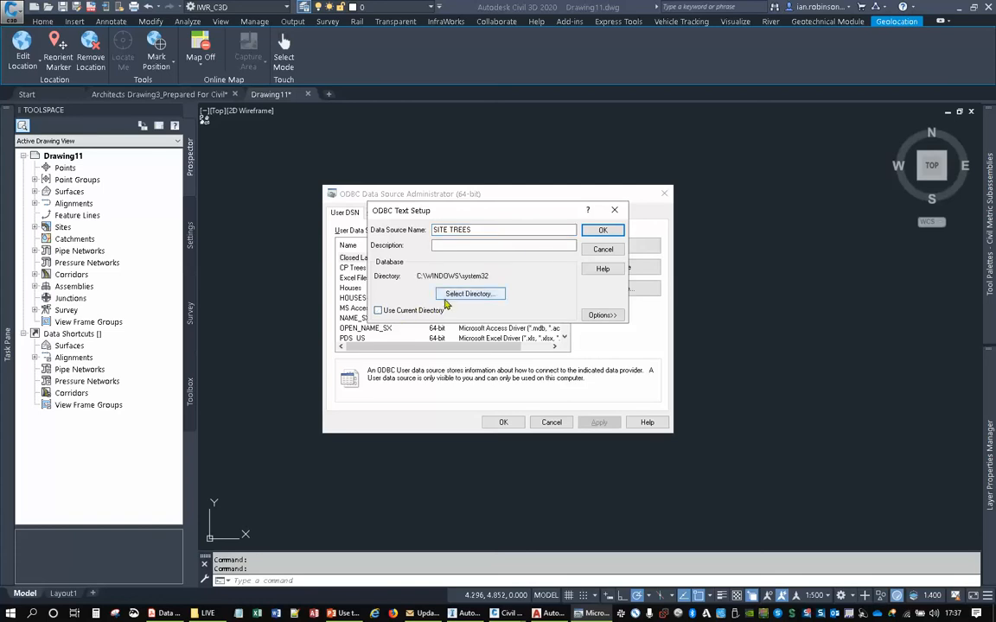
pyautogui.click(468, 293)
pyautogui.click(519, 329)
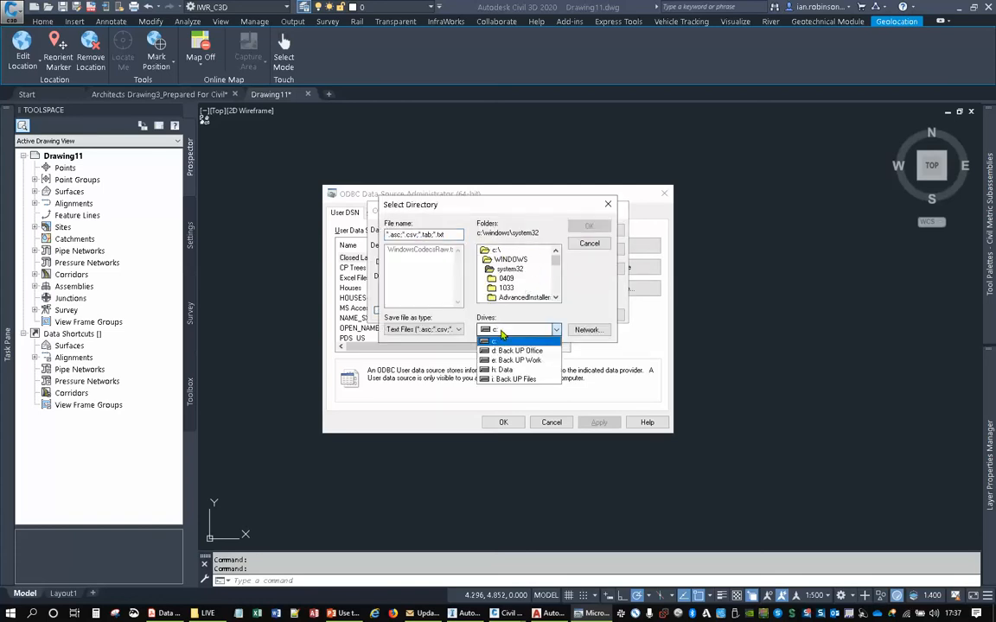
pyautogui.click(510, 377)
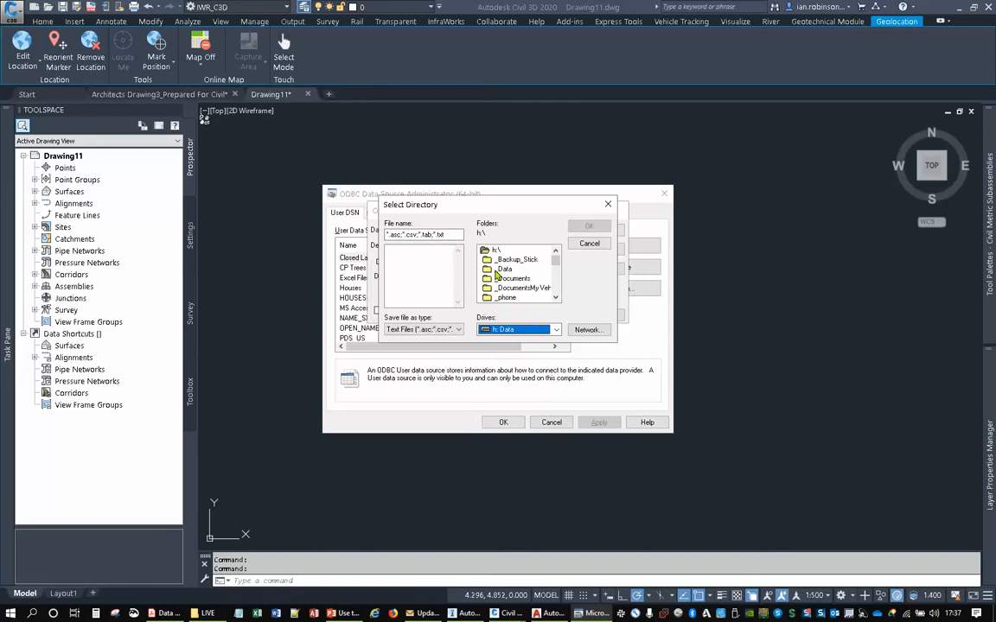
# - Choose the folder _Work\Webinar\190507 - House Builder\Data\Data Extraction\LIVE as the data source directory
pyautogui.click(497, 270)
pyautogui.scroll(-2, 497, 273)
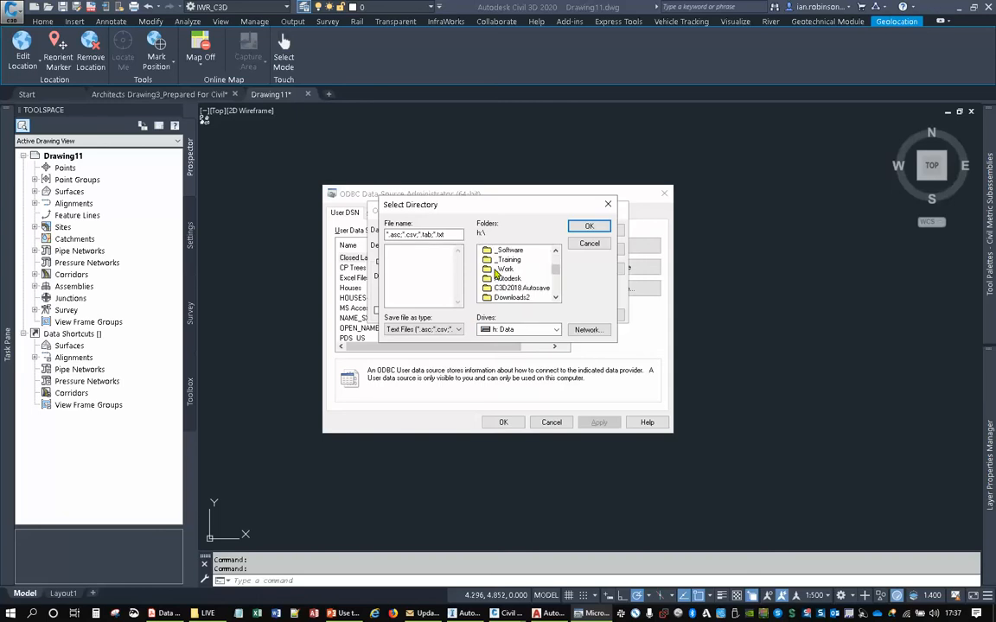
pyautogui.doubleClick(498, 270)
pyautogui.scroll(-5, 500, 285)
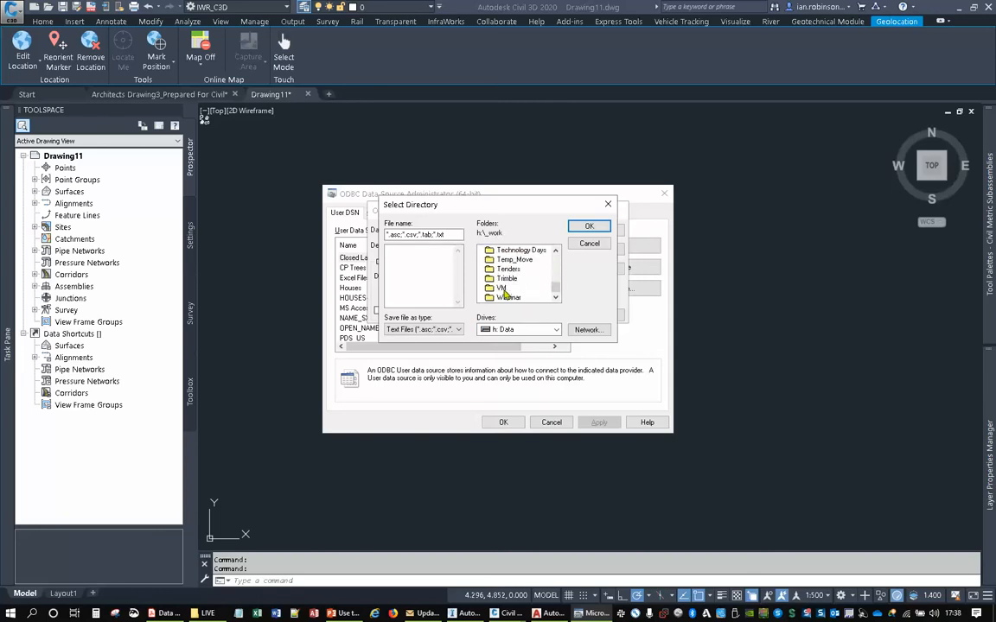
pyautogui.doubleClick(504, 299)
pyautogui.scroll(-1, 502, 278)
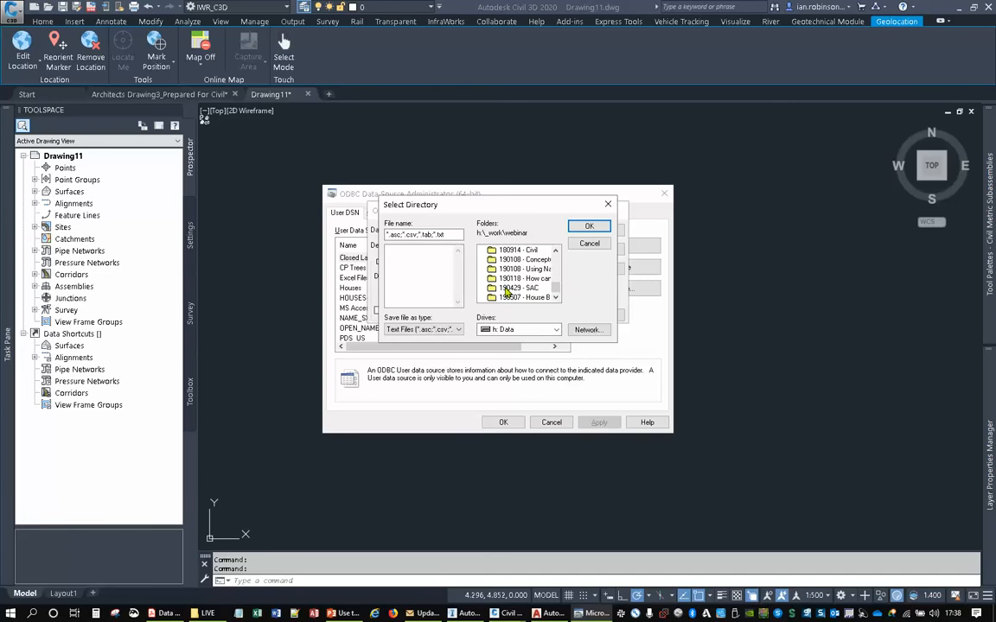
pyautogui.doubleClick(510, 297)
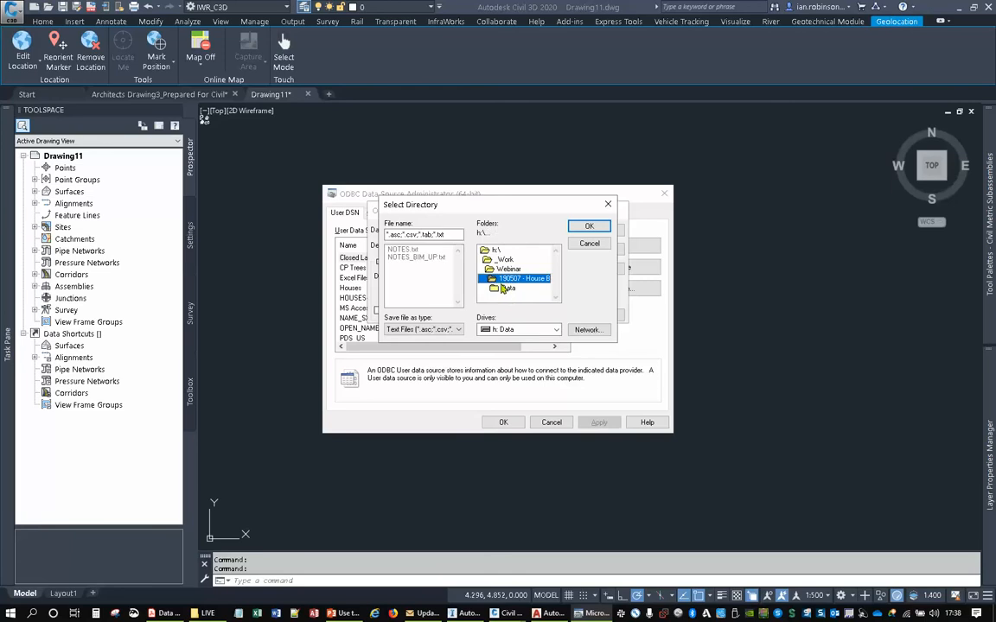
pyautogui.doubleClick(510, 288)
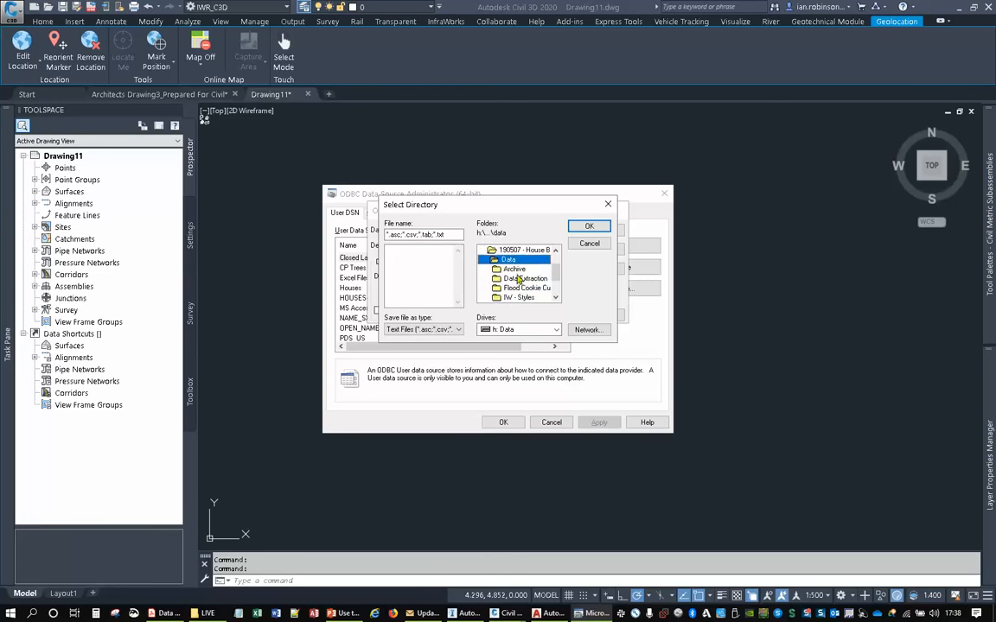
pyautogui.doubleClick(522, 278)
pyautogui.click(513, 297)
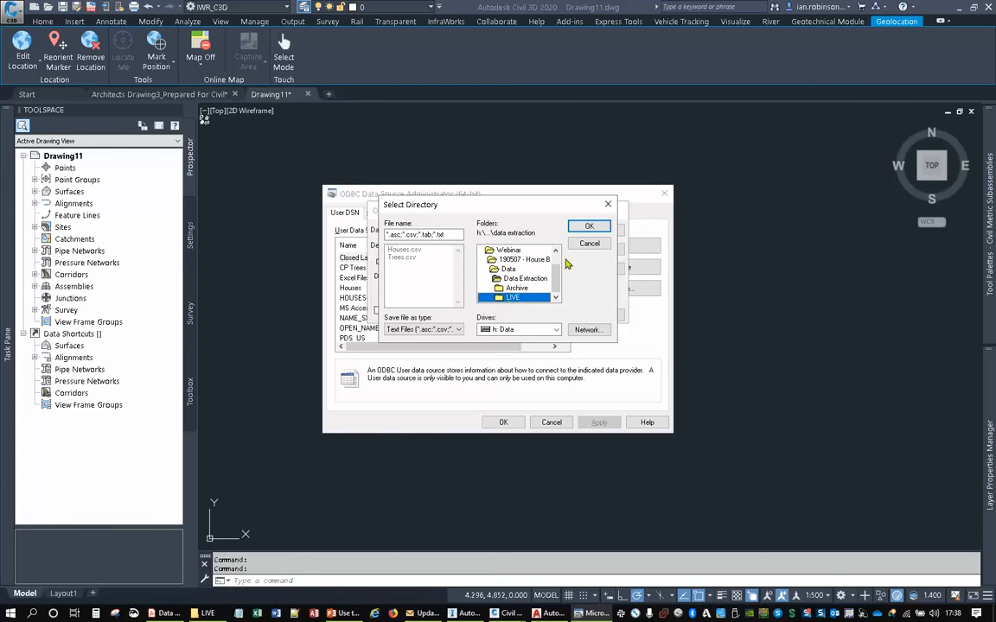
pyautogui.click(581, 226)
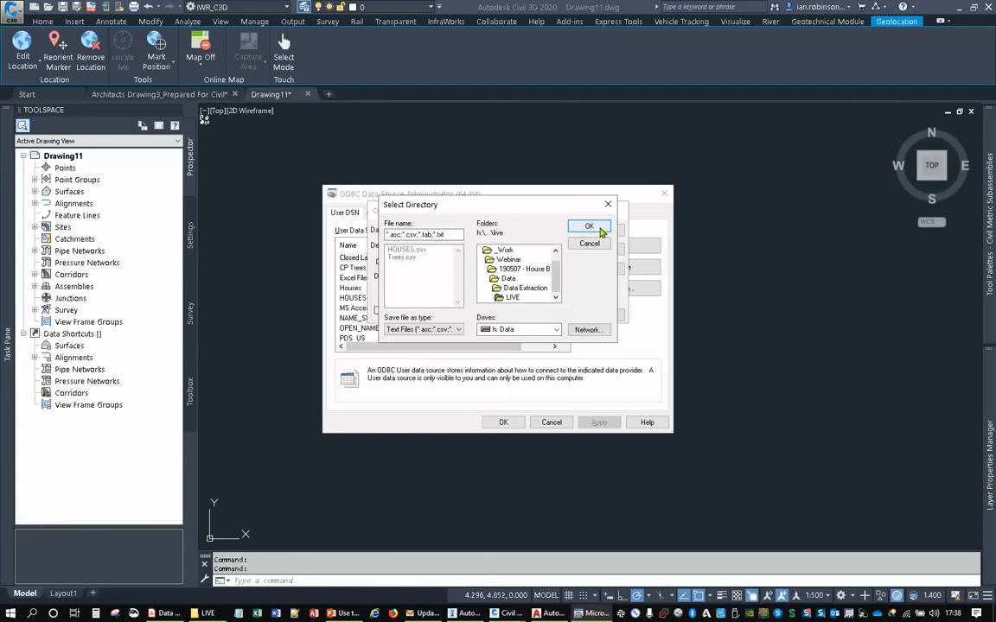
# - Check the LIVE folder's contents in File Explorer, then accept LIVE as the data source directory
pyautogui.click(207, 613)
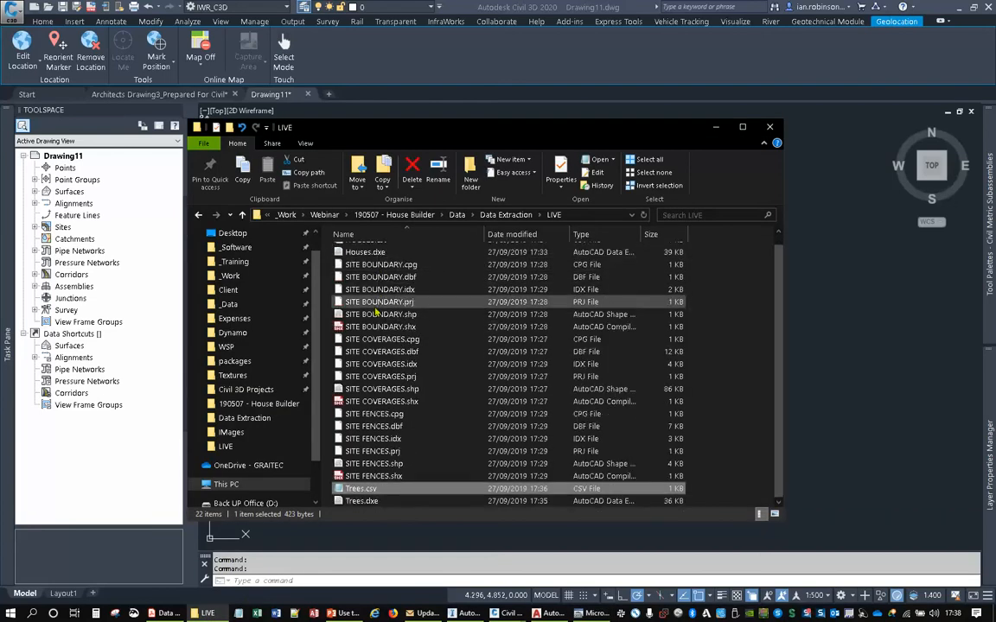
pyautogui.click(717, 128)
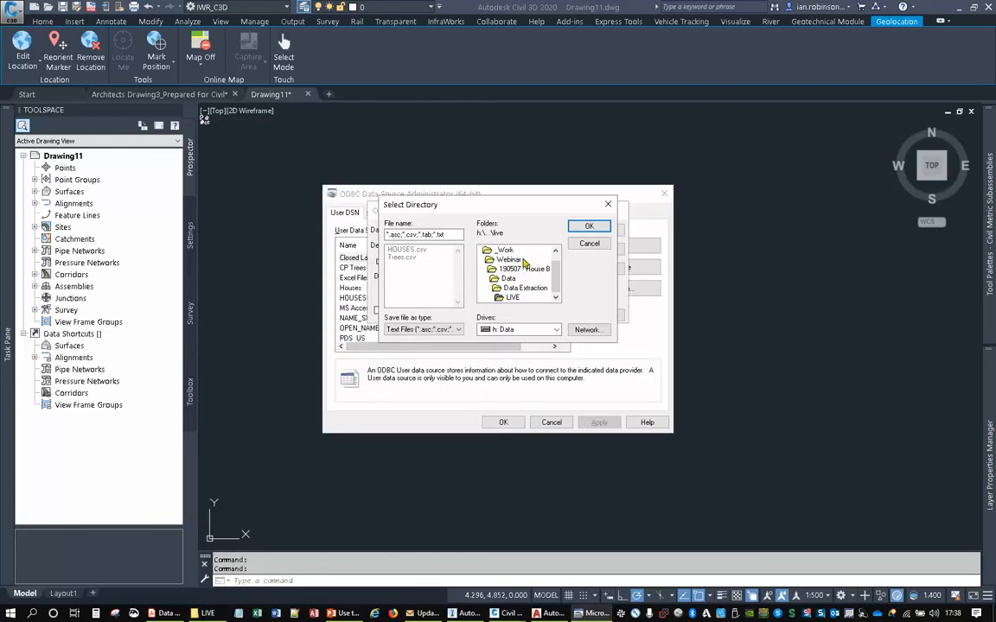
pyautogui.click(588, 227)
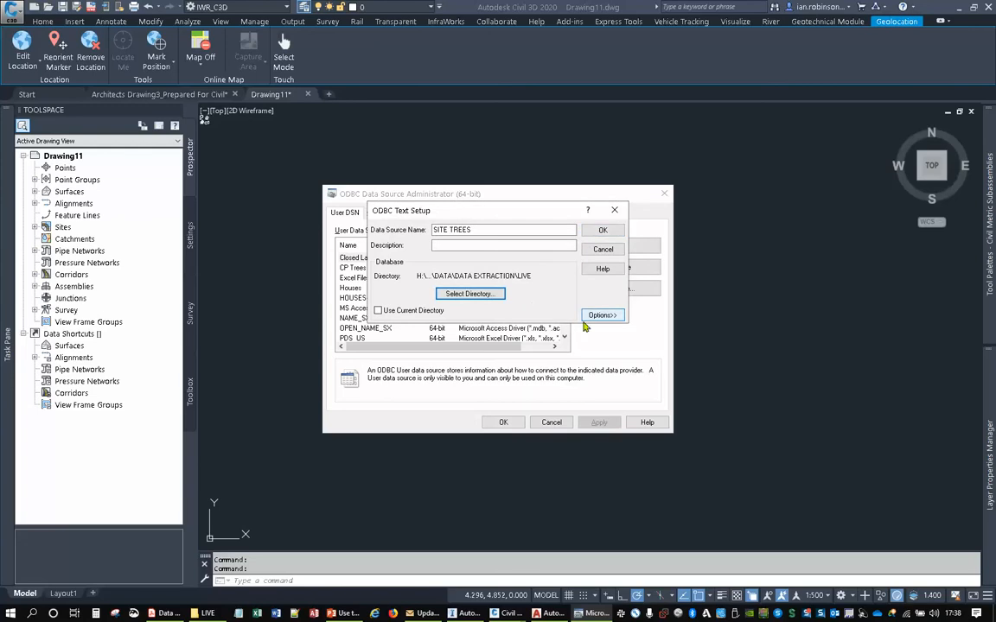
# - Define the text format for the *.csv extension, guessing the columns of houses.csv with Column Name Header on and CSV Delimited format
pyautogui.click(603, 315)
pyautogui.click(418, 368)
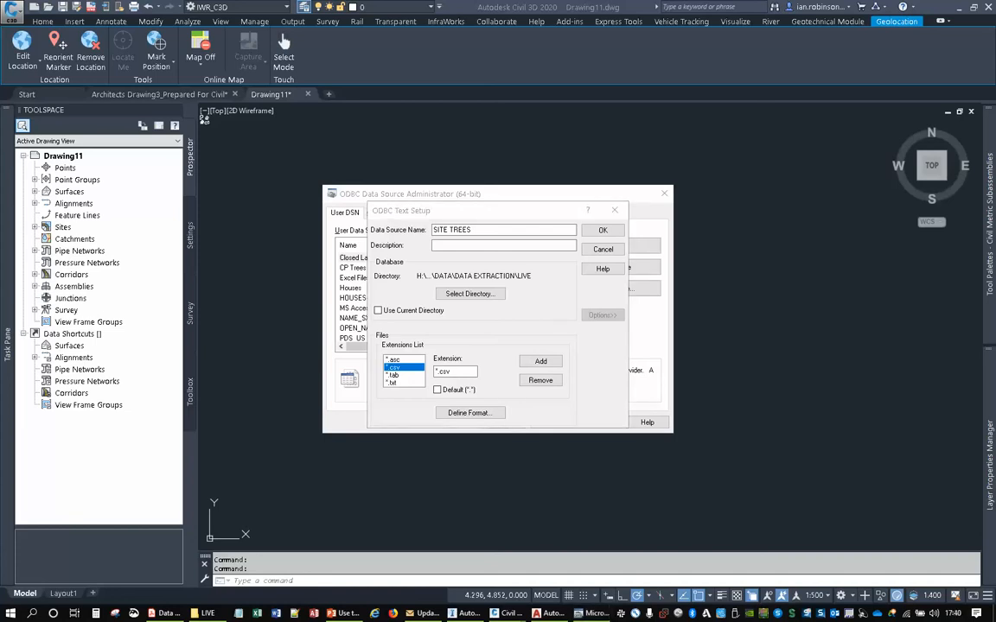
pyautogui.click(470, 413)
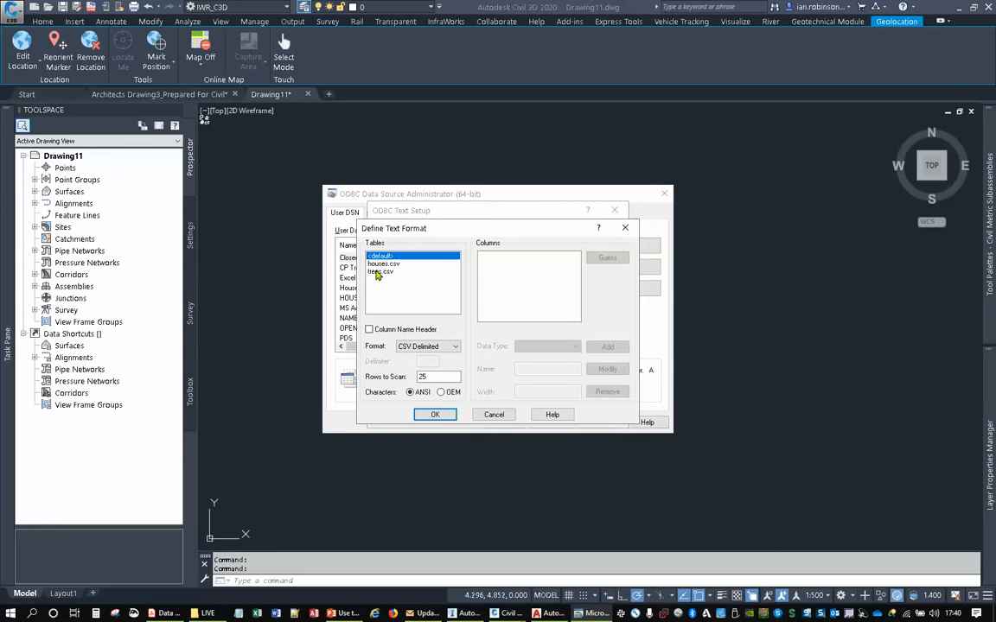
pyautogui.click(378, 264)
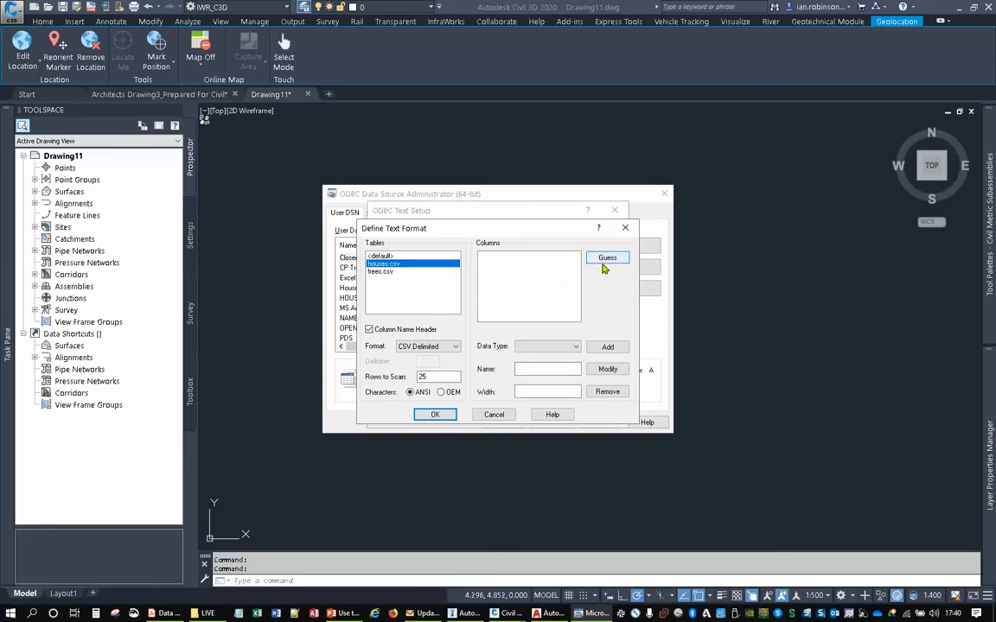
pyautogui.click(605, 258)
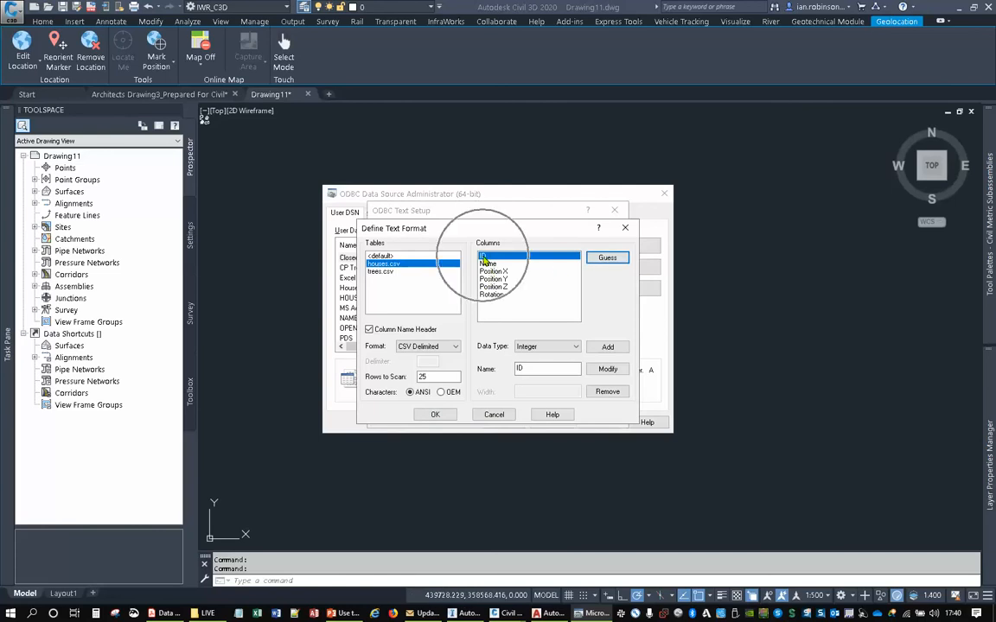
# - Review the data types assigned to the houses.csv columns Name, Position X, Position Y, Position Z and Rotation
pyautogui.click(487, 264)
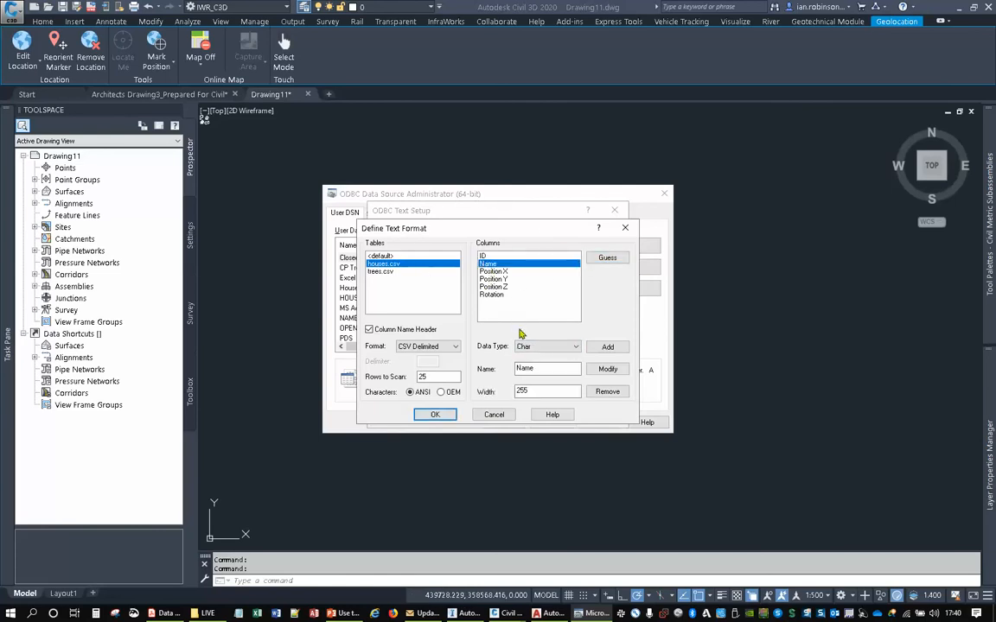
pyautogui.click(498, 273)
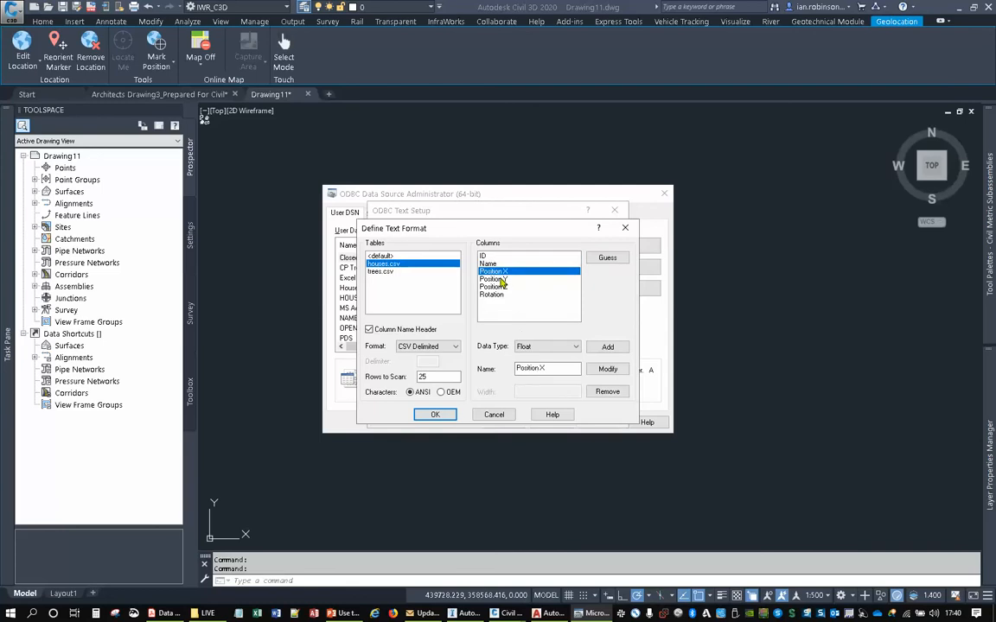
pyautogui.click(500, 281)
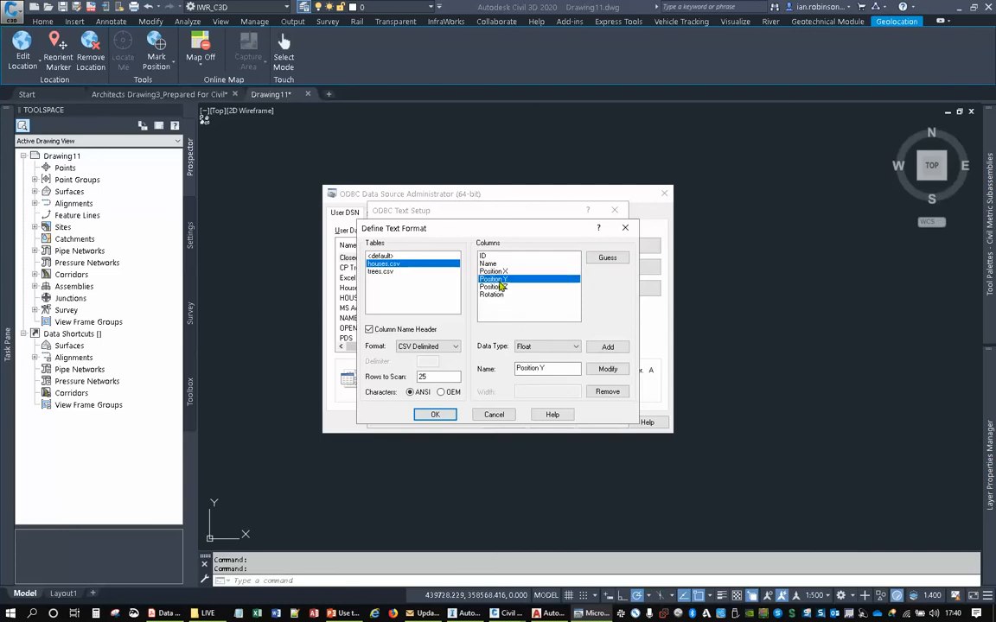
pyautogui.click(498, 287)
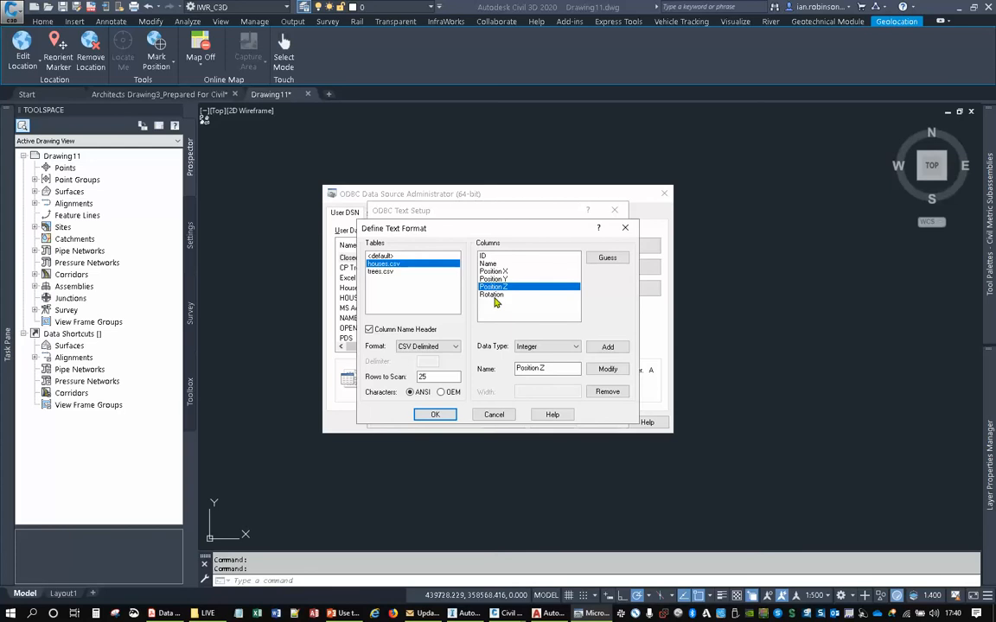
pyautogui.click(493, 296)
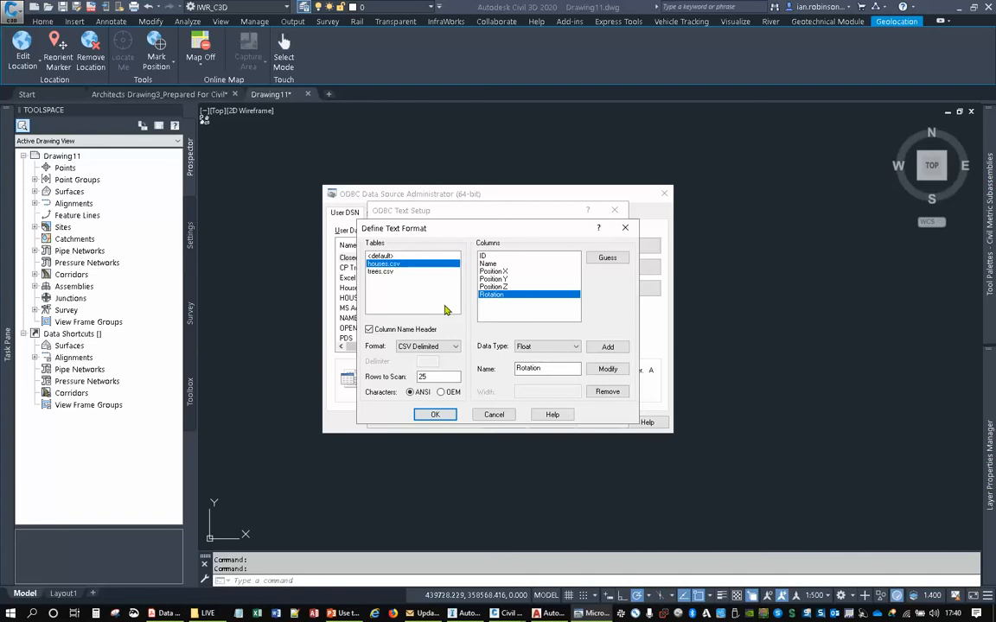
# - Guess the columns of trees.csv with Column Name Header on, check their data types and accept the text format definitions
pyautogui.click(386, 273)
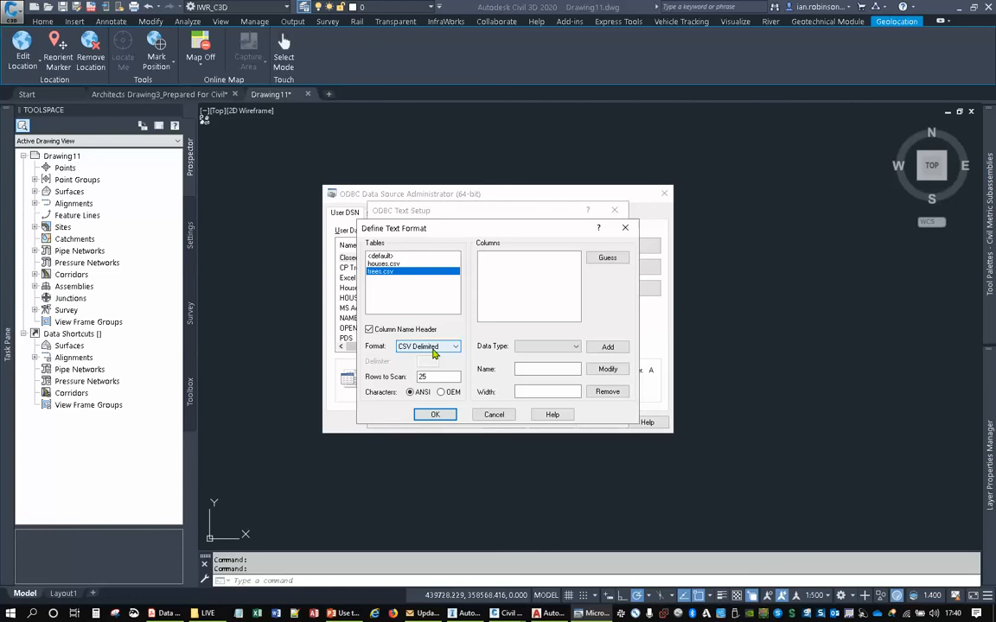
pyautogui.click(608, 257)
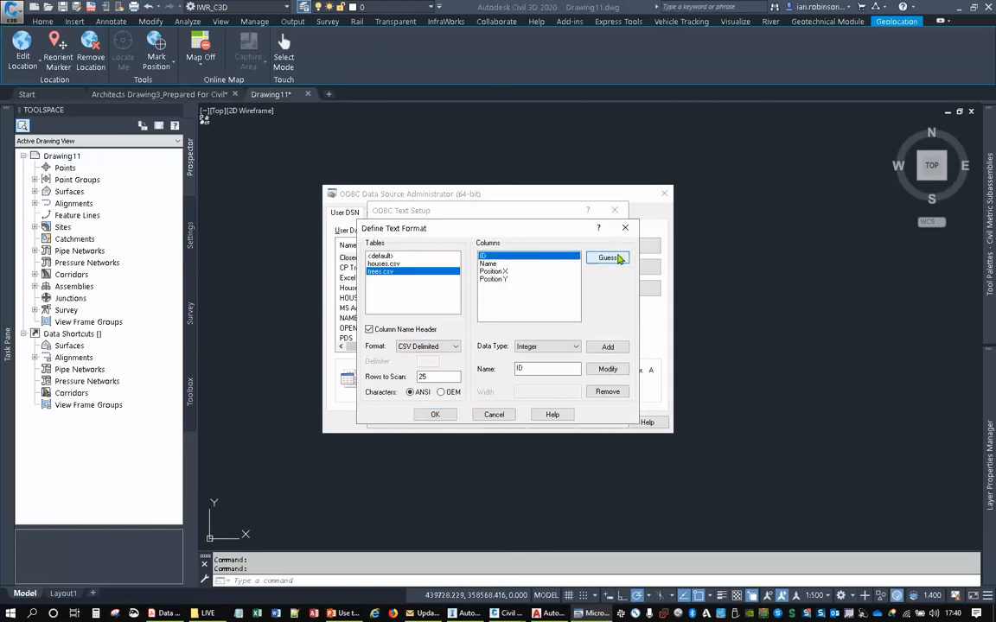
pyautogui.click(489, 264)
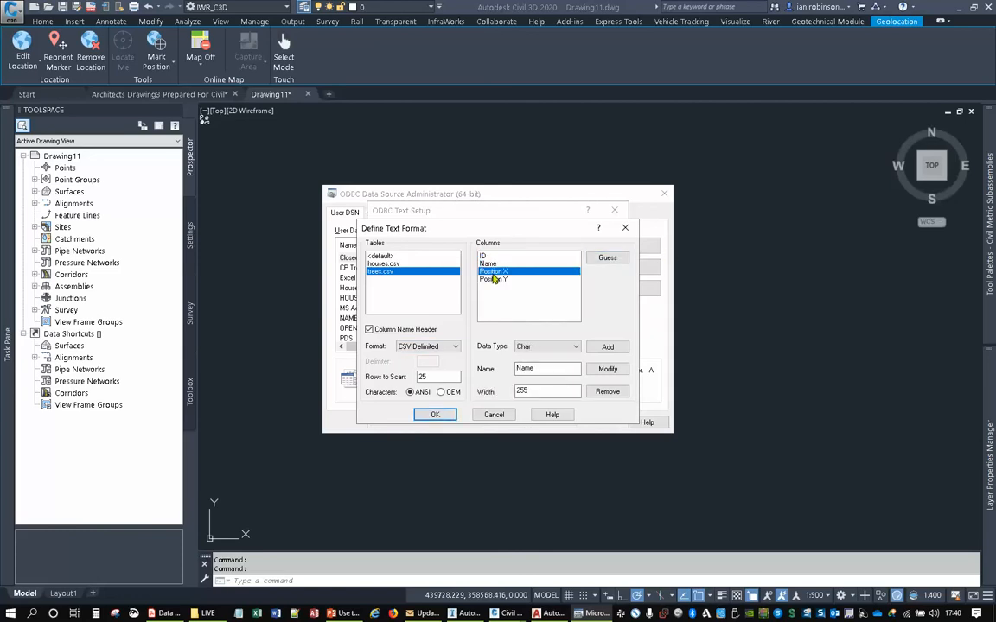
pyautogui.click(492, 279)
pyautogui.click(434, 415)
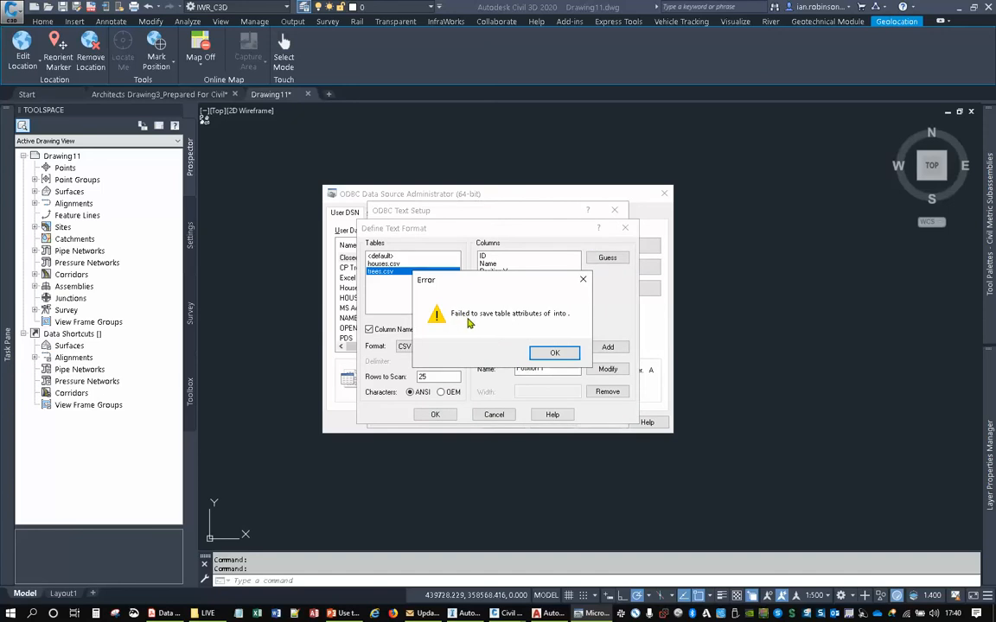
pyautogui.click(554, 355)
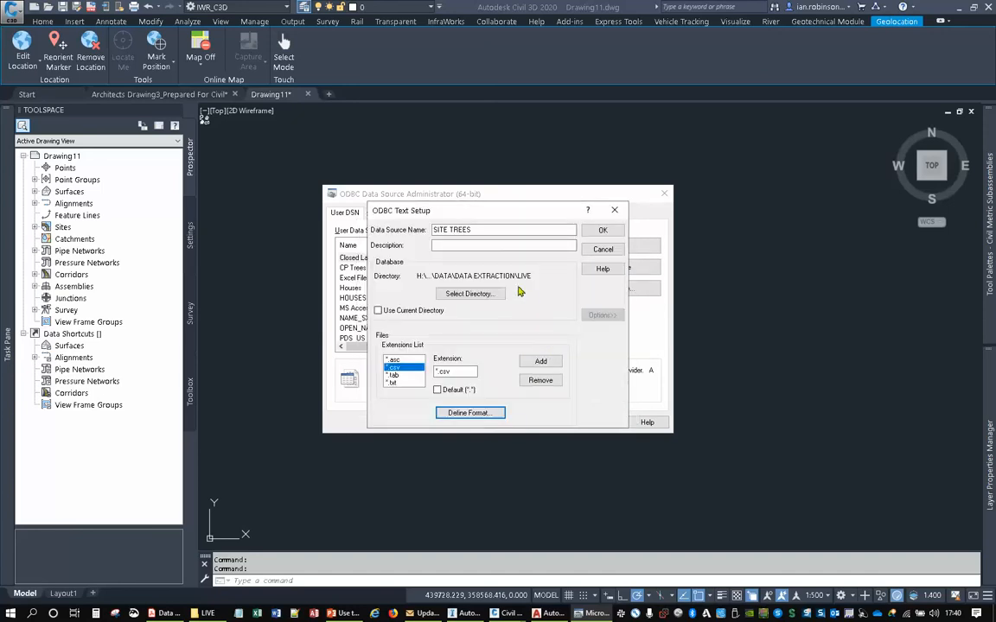
# - Reopen the text format definition to check the houses.csv entry, and close it without changes
pyautogui.click(470, 413)
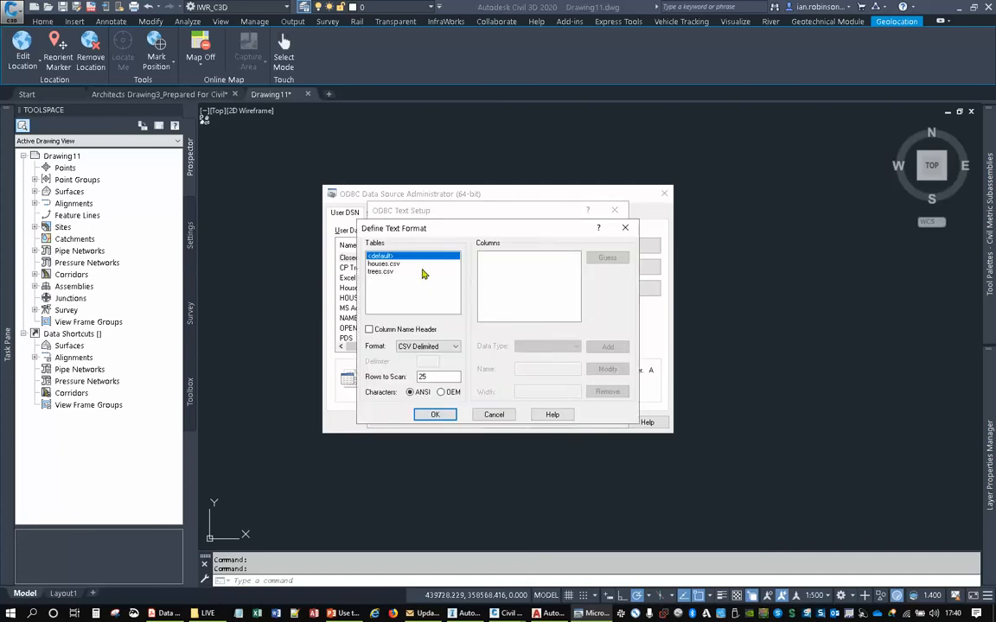
pyautogui.click(386, 264)
pyautogui.click(625, 228)
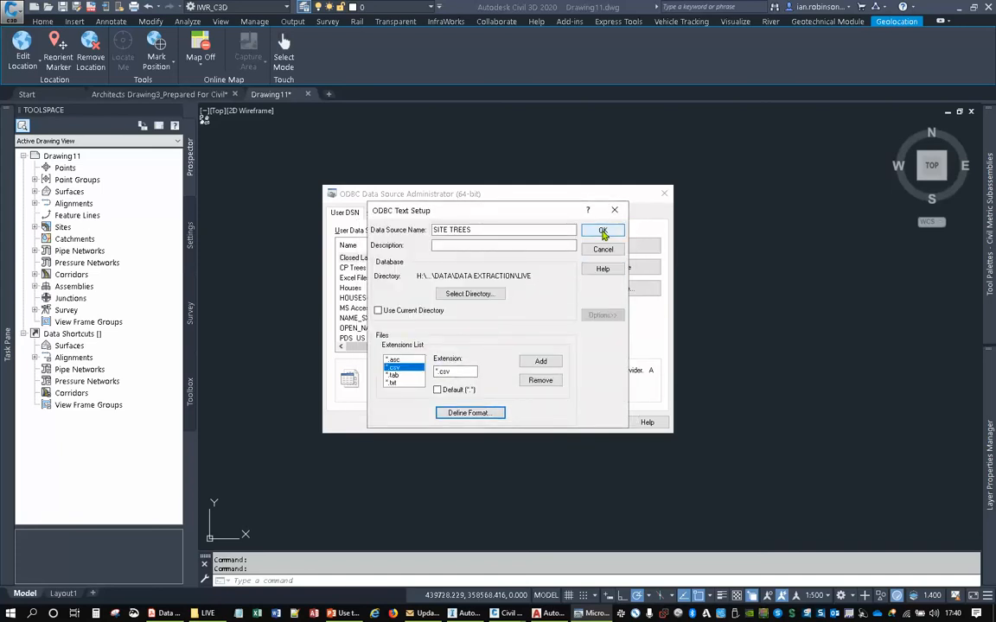
# - Save the SITE TREES text data source, check that it is listed among the user data sources, and close the ODBC administrator
pyautogui.click(597, 231)
pyautogui.moveTo(611, 197); pyautogui.dragTo(681, 187)
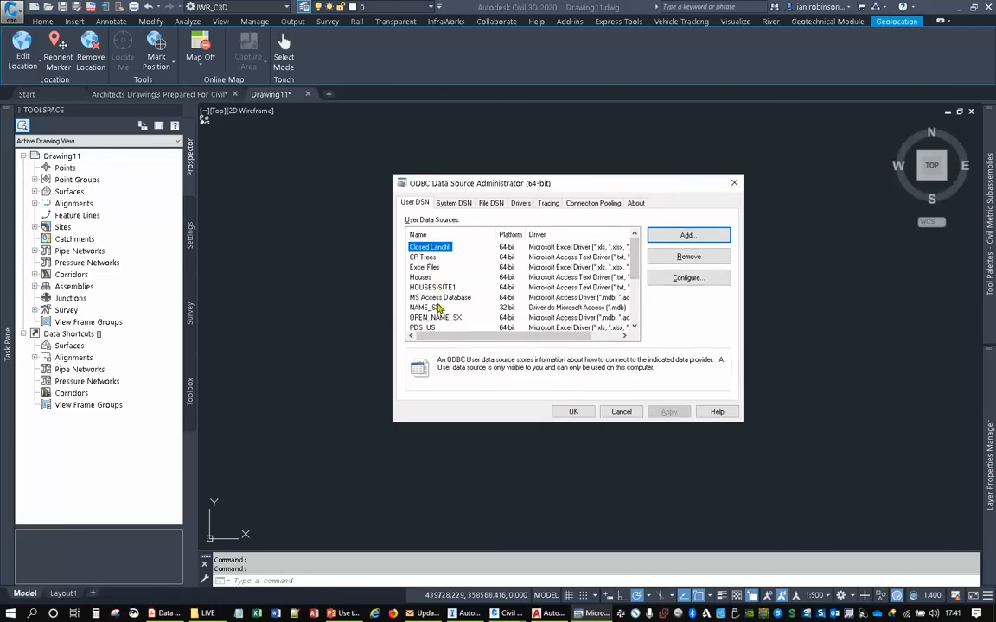
pyautogui.scroll(-2, 455, 323)
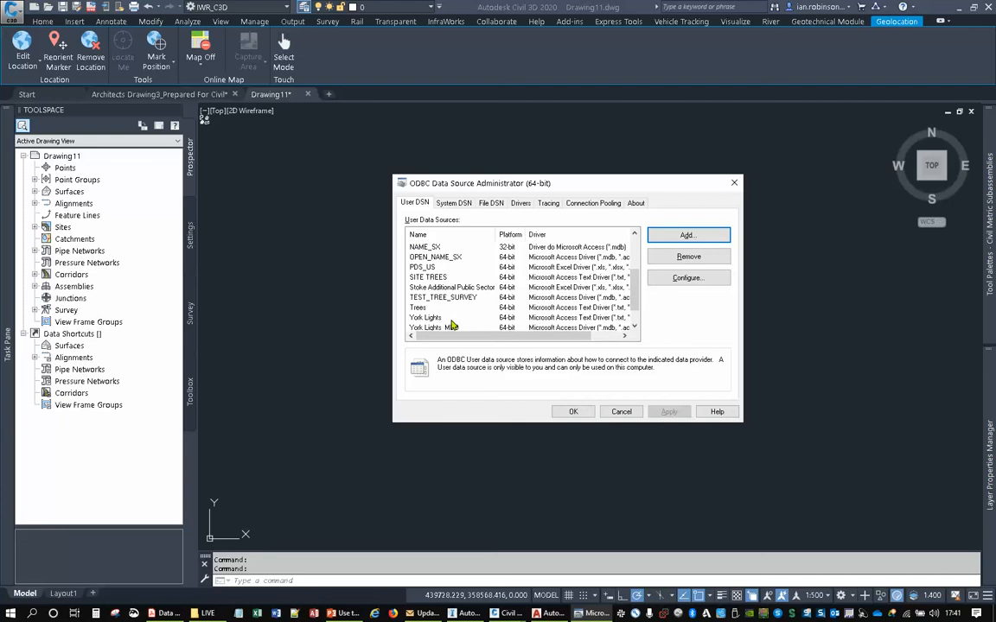
pyautogui.scroll(-1, 441, 302)
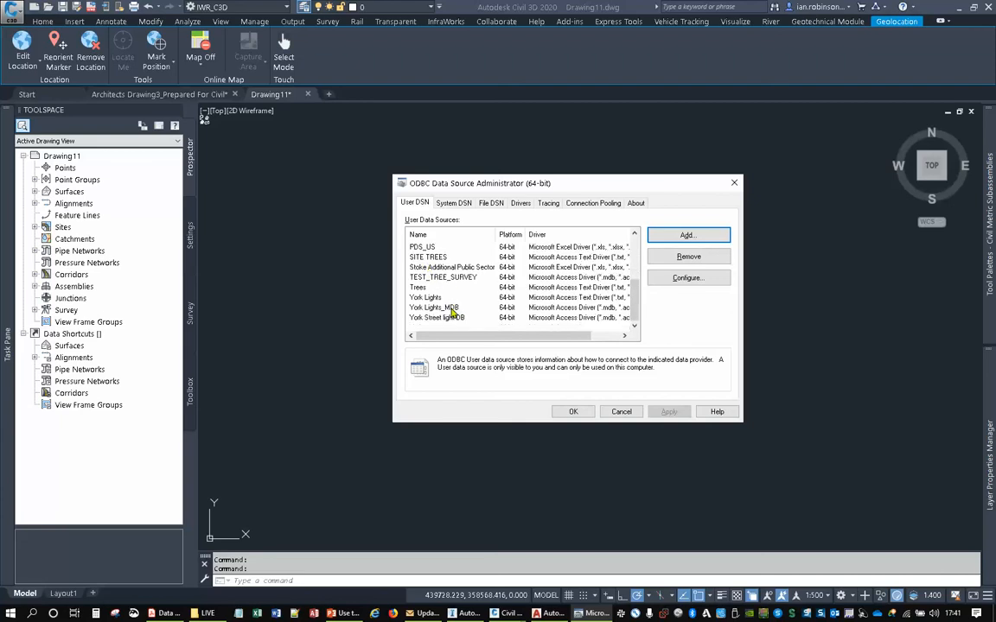
pyautogui.press('Home')
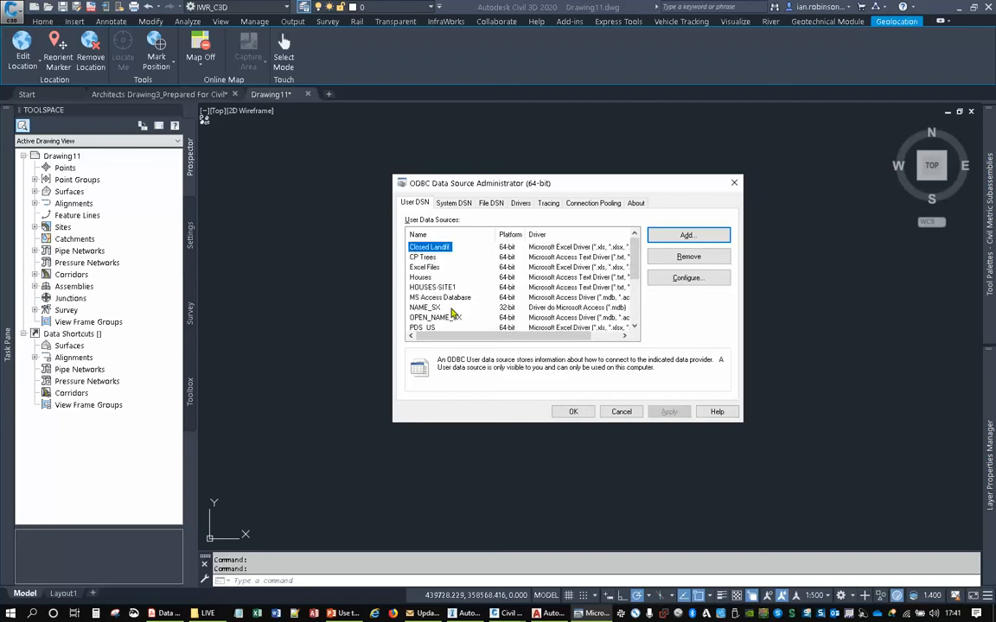
pyautogui.scroll(-1, 464, 298)
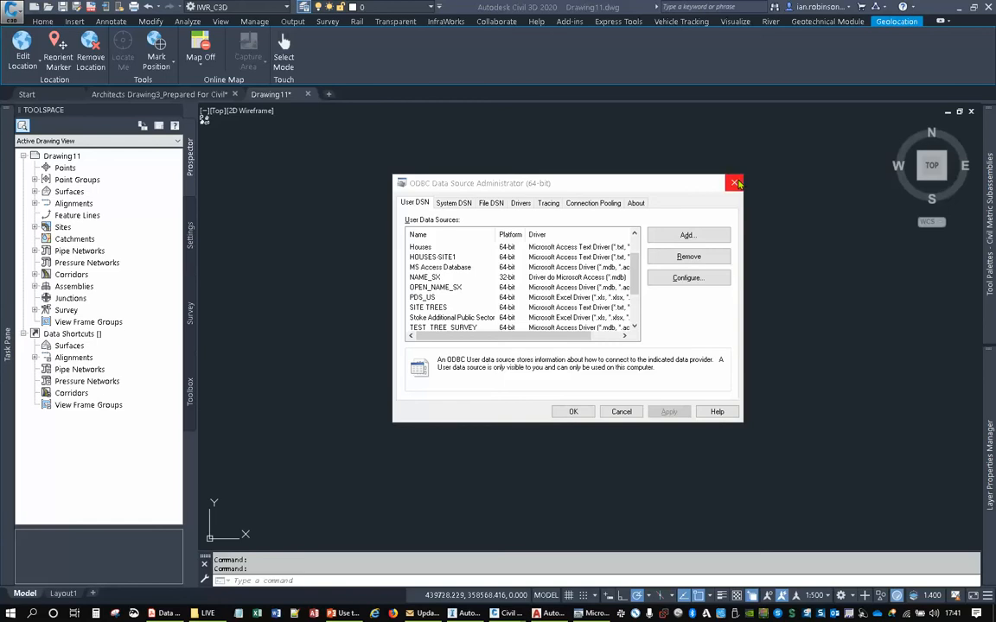
pyautogui.click(574, 411)
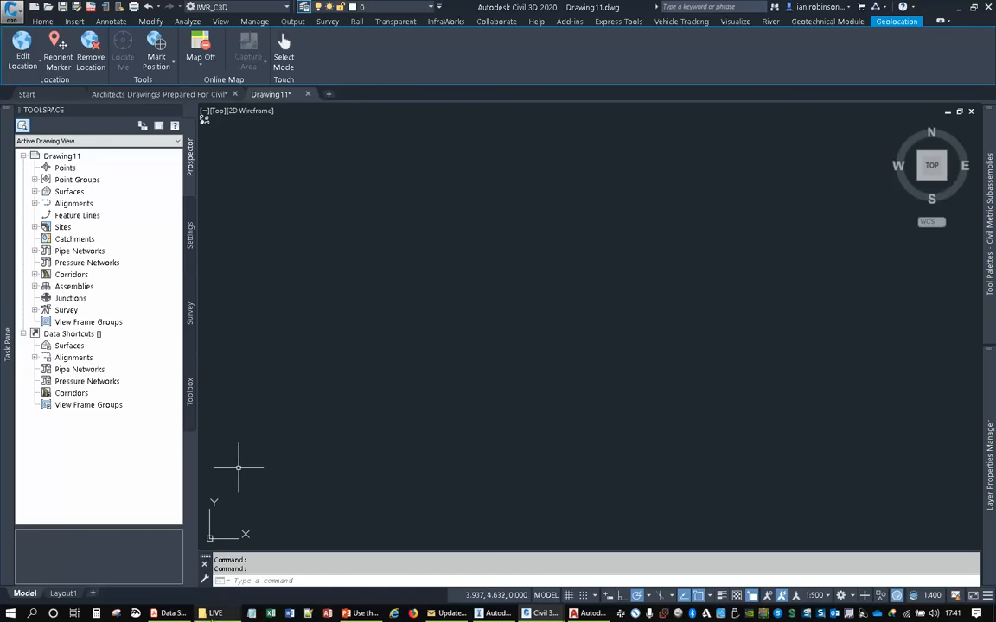
# - Bring SITE BOUNDARY.shp from the LIVE folder into Drawing11 as a map layer
pyautogui.click(215, 613)
pyautogui.scroll(1, 385, 389)
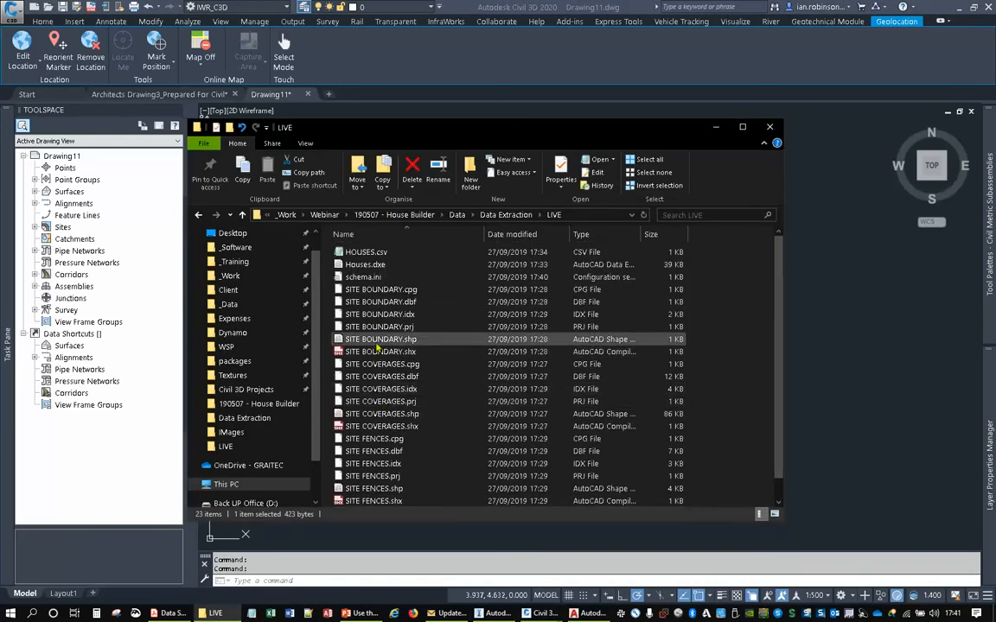
pyautogui.moveTo(378, 343)
pyautogui.mouseDown()
pyautogui.moveTo(372, 298)
pyautogui.moveTo(794, 257)
pyautogui.moveTo(878, 286)
pyautogui.mouseUp()
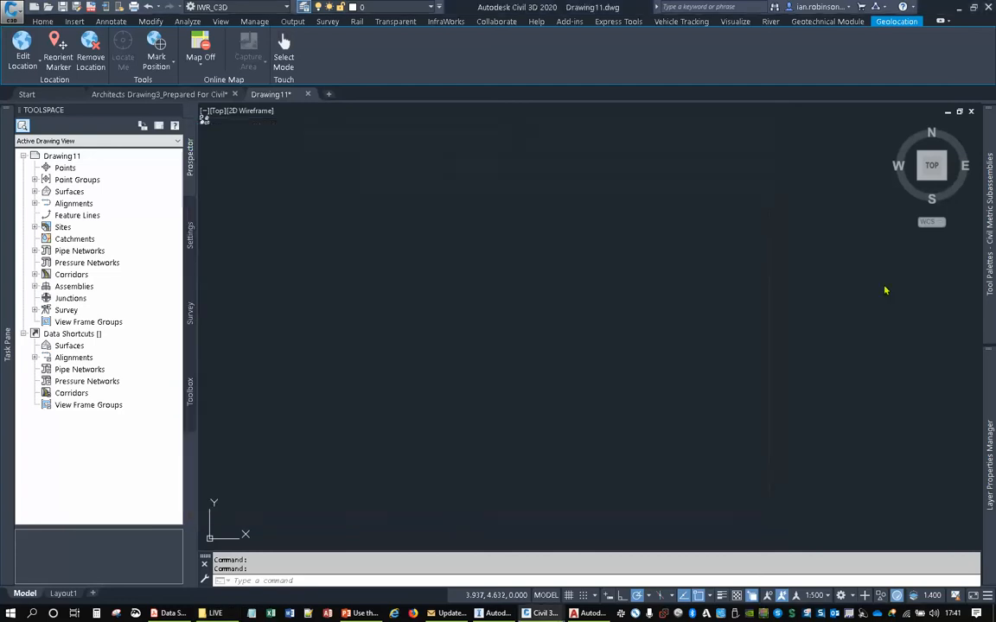
pyautogui.scroll(-4, 612, 300)
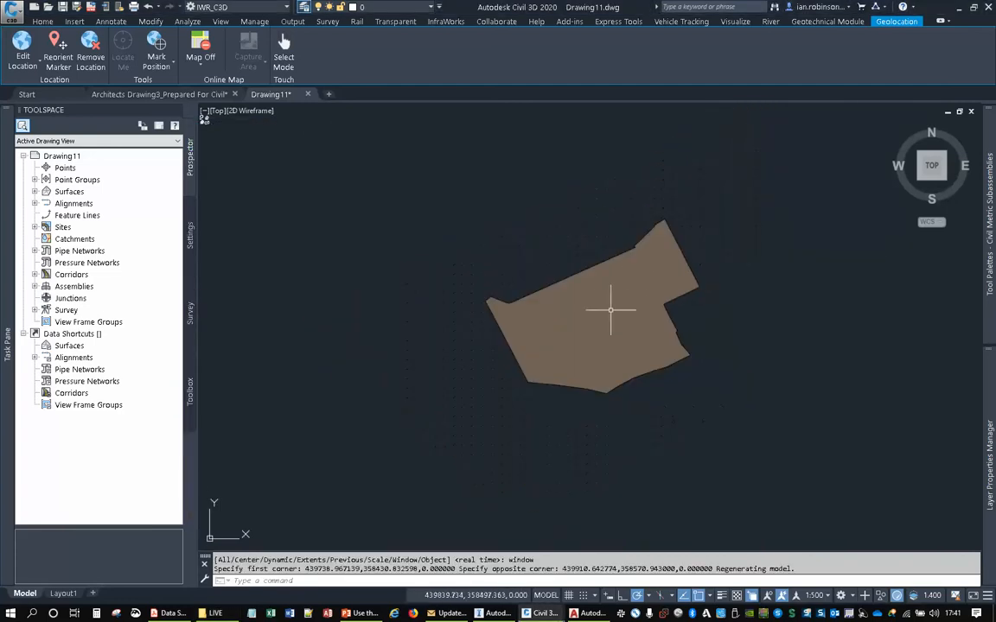
# - Turn on the aerial online map behind the site boundary to compare its location with the imagery
pyautogui.click(202, 67)
pyautogui.click(200, 86)
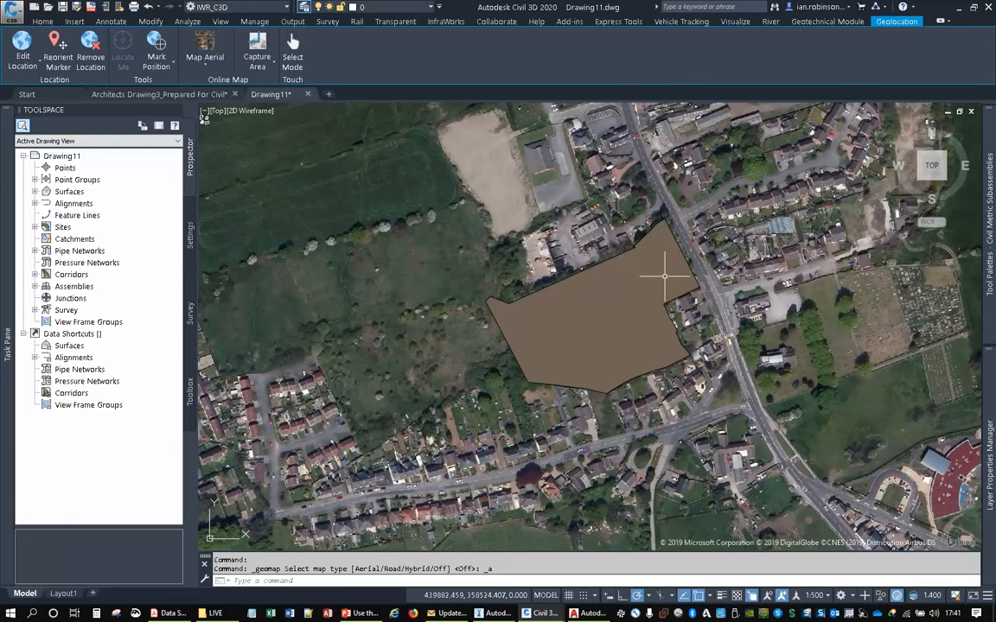
pyautogui.scroll(2, 665, 277)
pyautogui.moveTo(665, 277); pyautogui.dragTo(589, 232, button='middle')
pyautogui.moveTo(471, 249); pyautogui.dragTo(519, 295, button='middle')
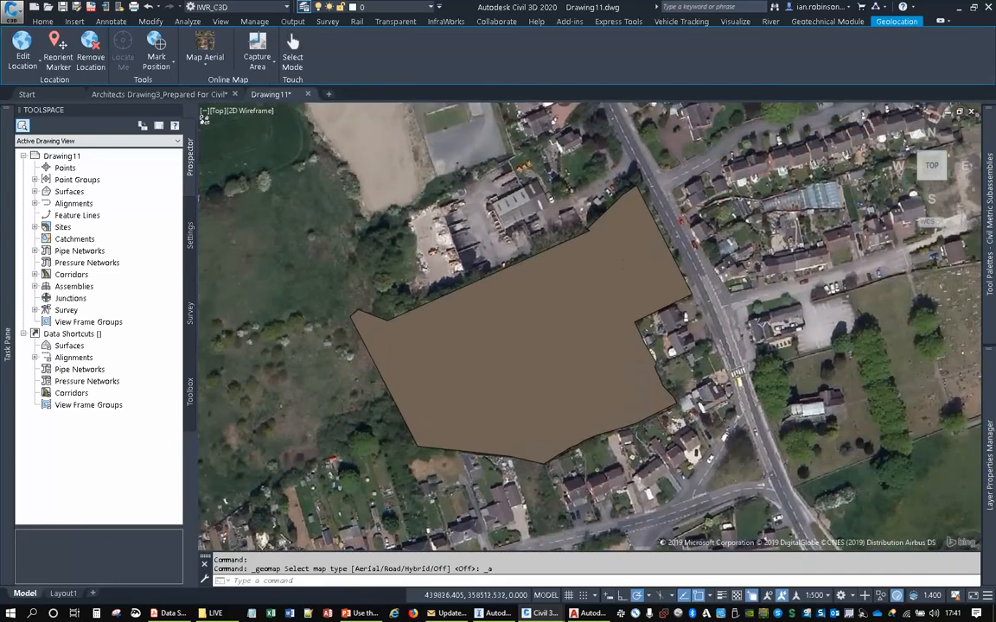
# - Open the polygon style of the SITE BOUNDARY layer and set its size context to Map with Meters as unit
pyautogui.moveTo(7, 344)
pyautogui.click(75, 198)
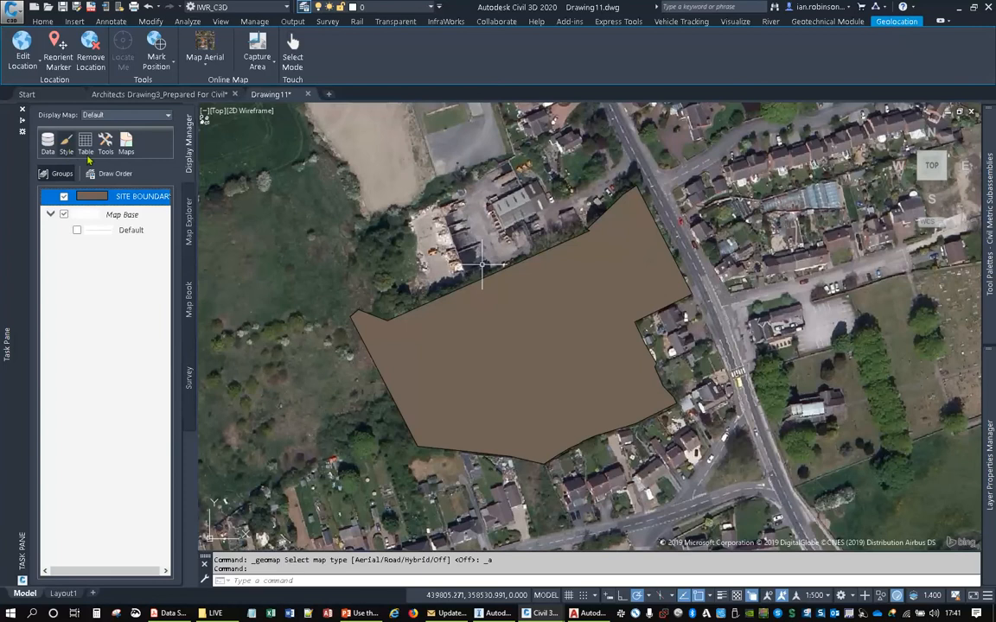
pyautogui.click(67, 141)
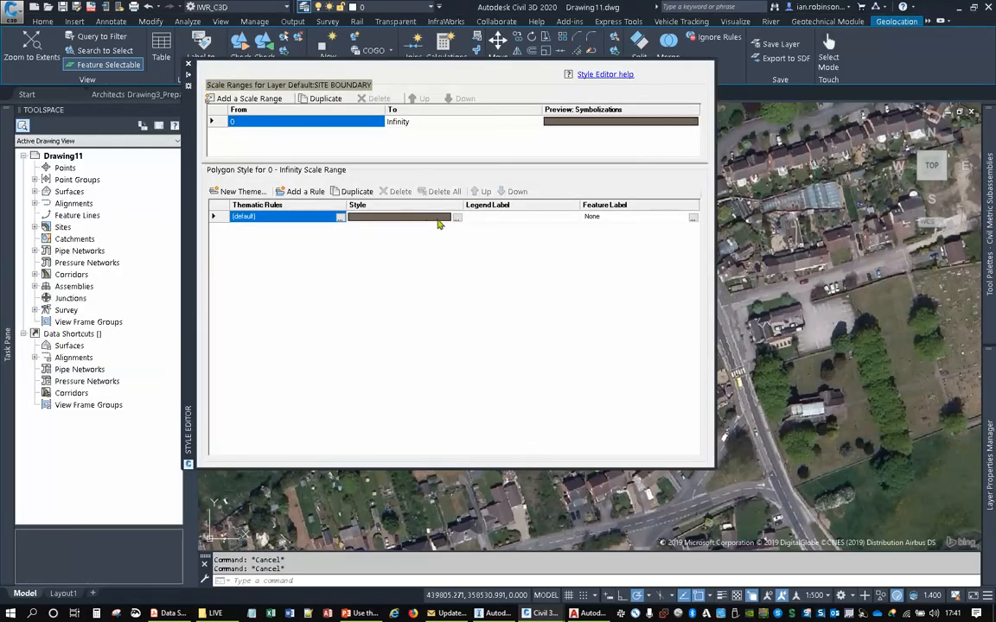
pyautogui.click(455, 218)
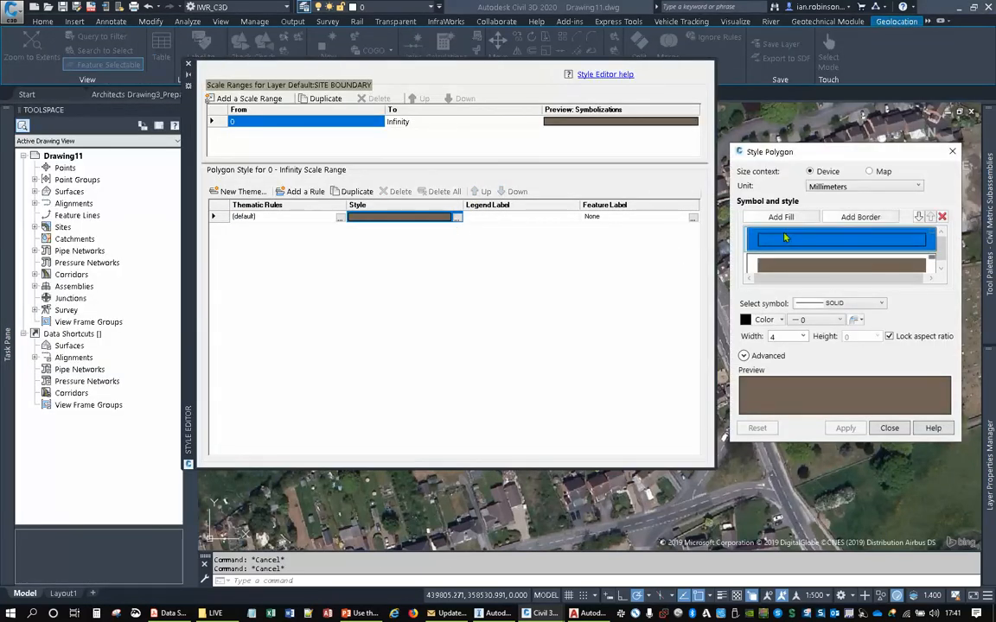
pyautogui.click(873, 172)
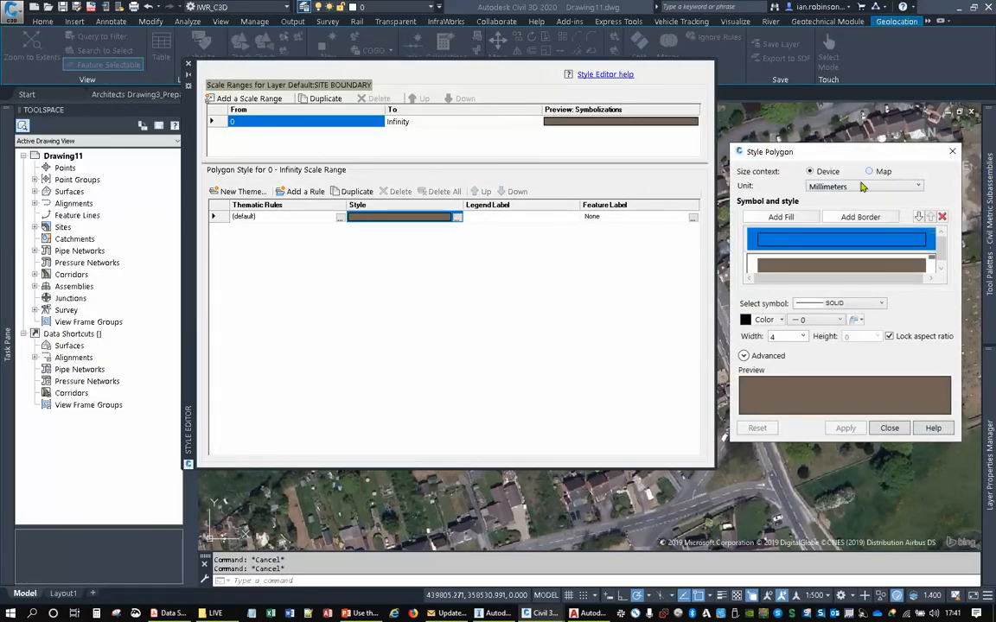
pyautogui.click(851, 187)
pyautogui.click(822, 262)
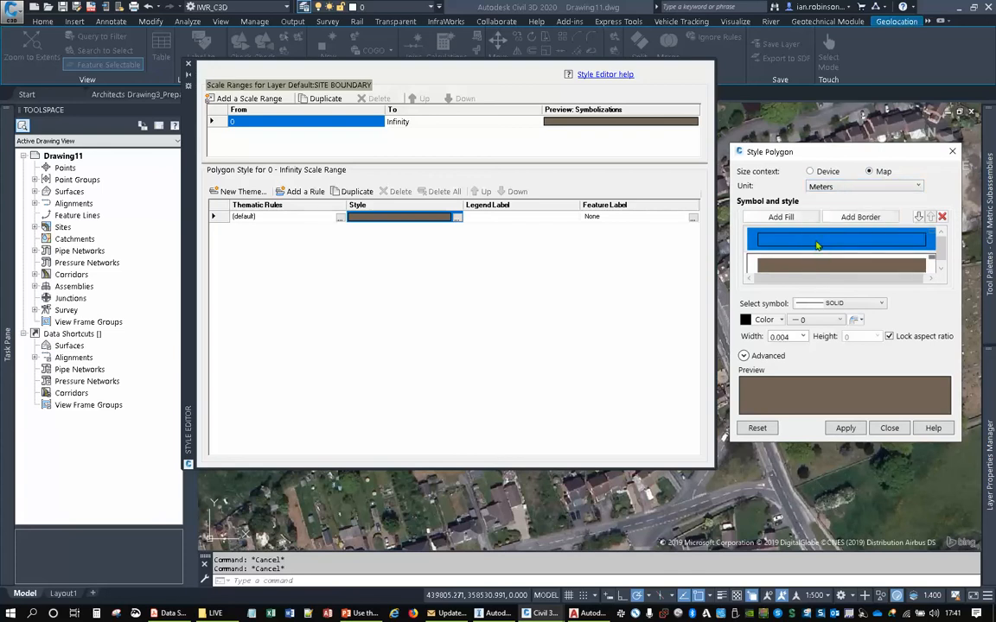
# - Set the boundary polygon's border colour to red and its line symbol to BORDER
pyautogui.click(765, 320)
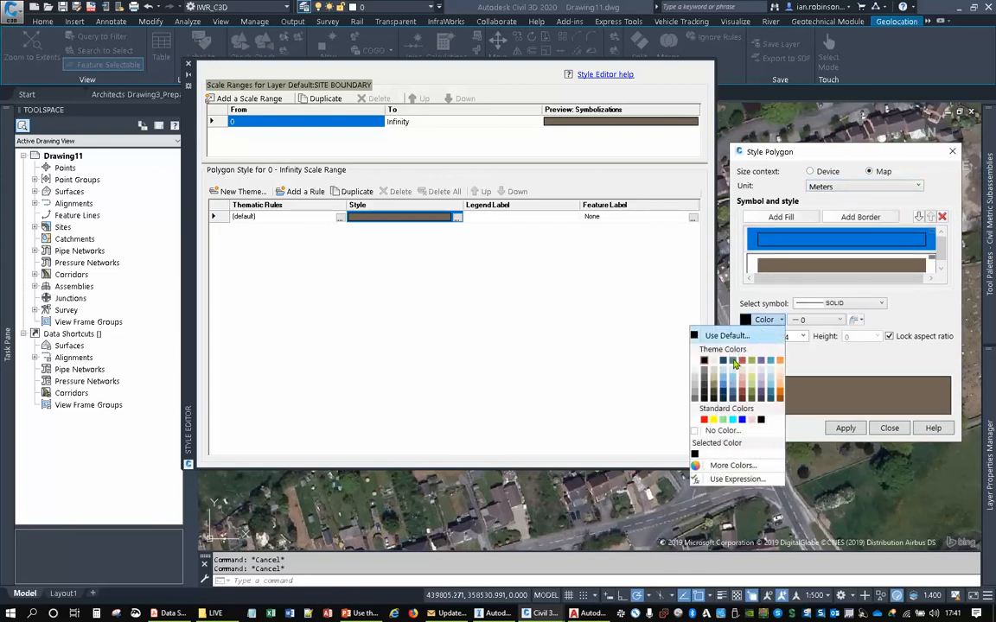
pyautogui.click(704, 420)
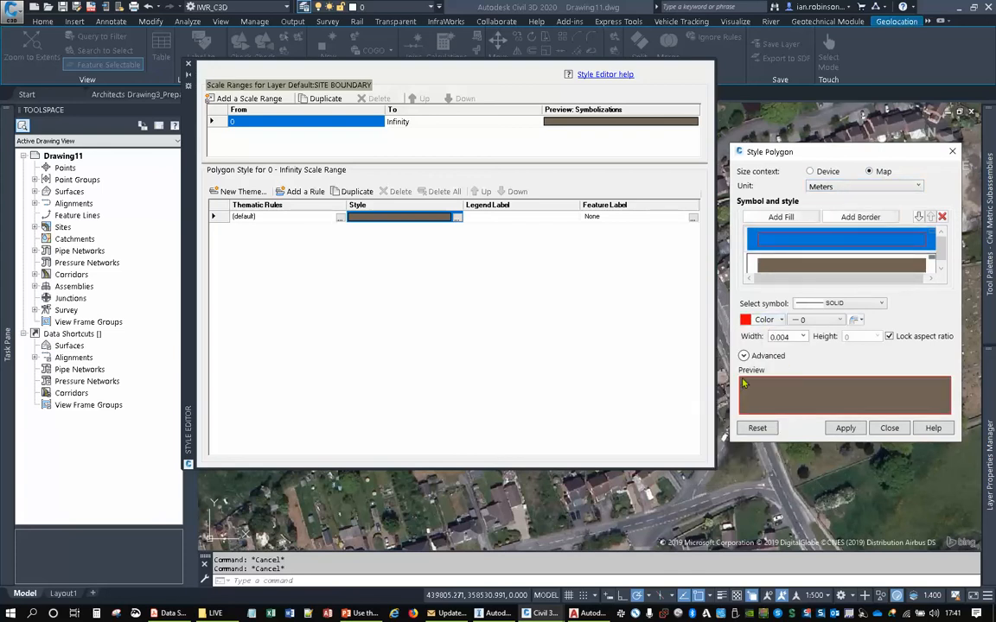
pyautogui.click(831, 304)
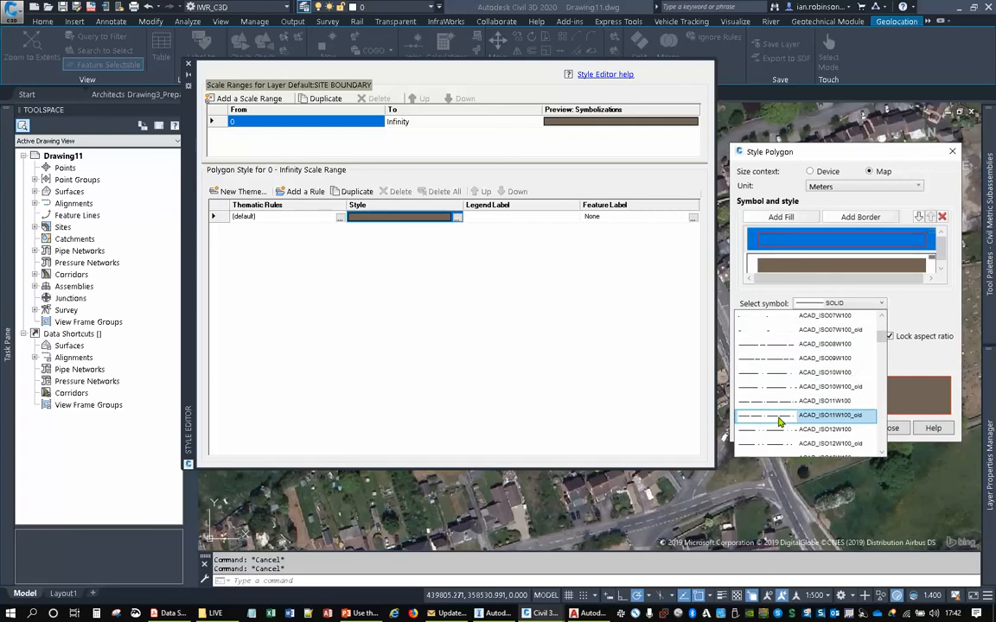
pyautogui.scroll(-4, 779, 421)
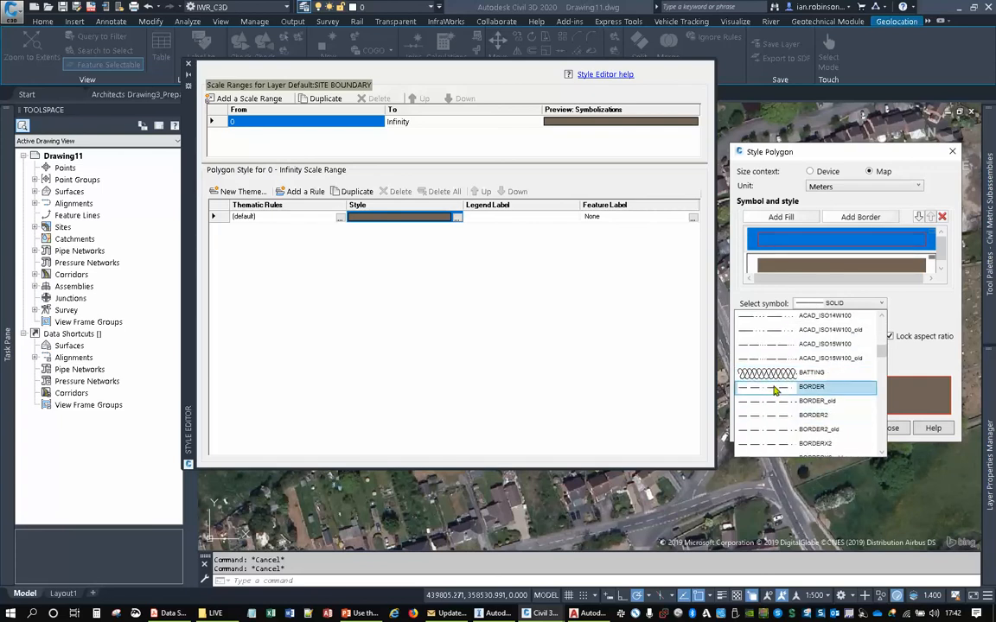
pyautogui.click(778, 387)
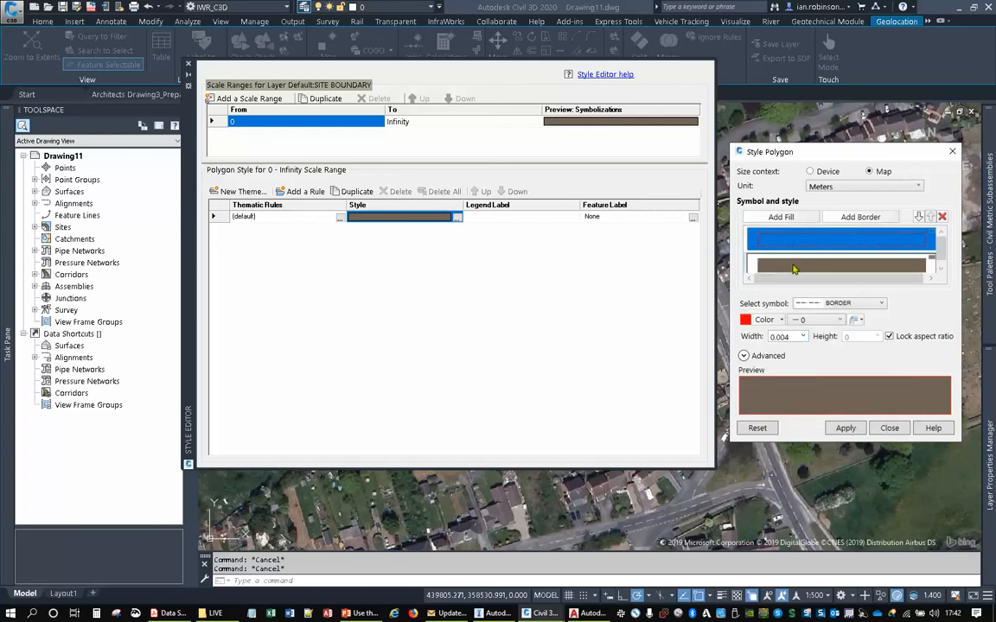
# - Set the boundary polygon's fill to No Color and apply the style
pyautogui.click(804, 264)
pyautogui.click(772, 322)
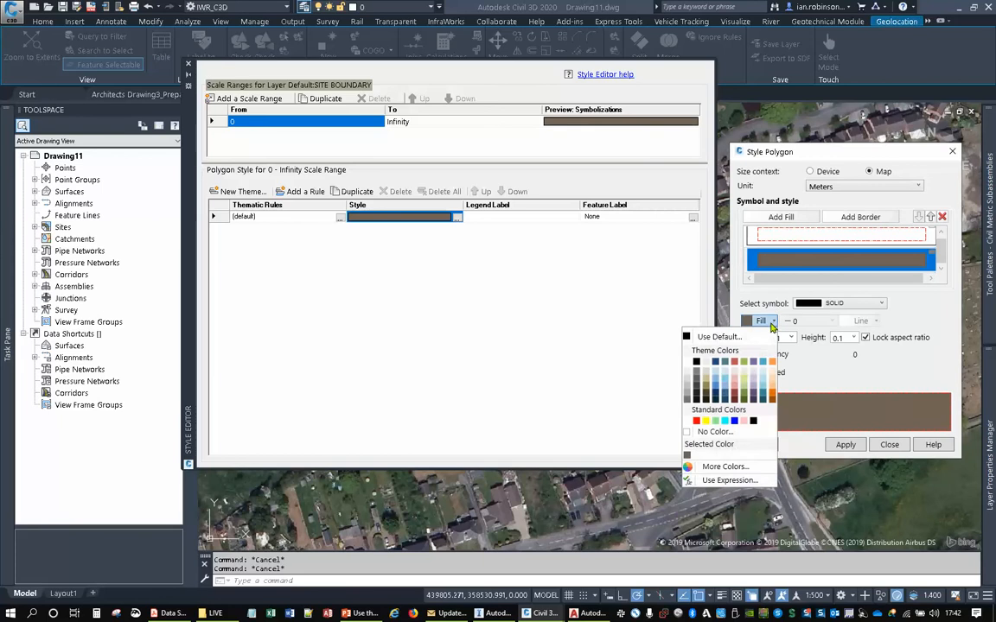
pyautogui.click(713, 432)
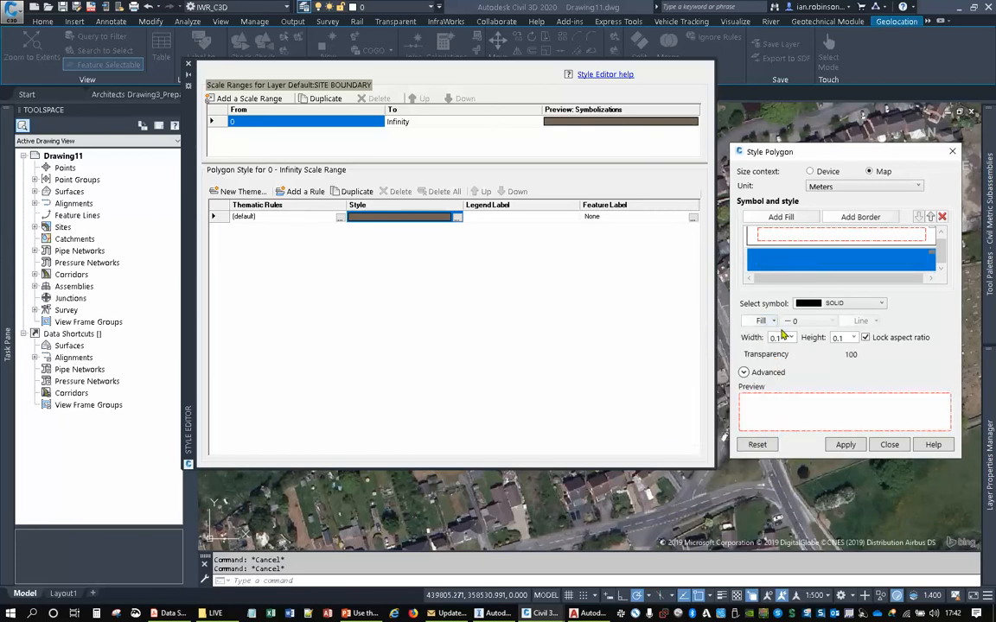
pyautogui.click(761, 323)
pyautogui.click(691, 434)
pyautogui.click(791, 338)
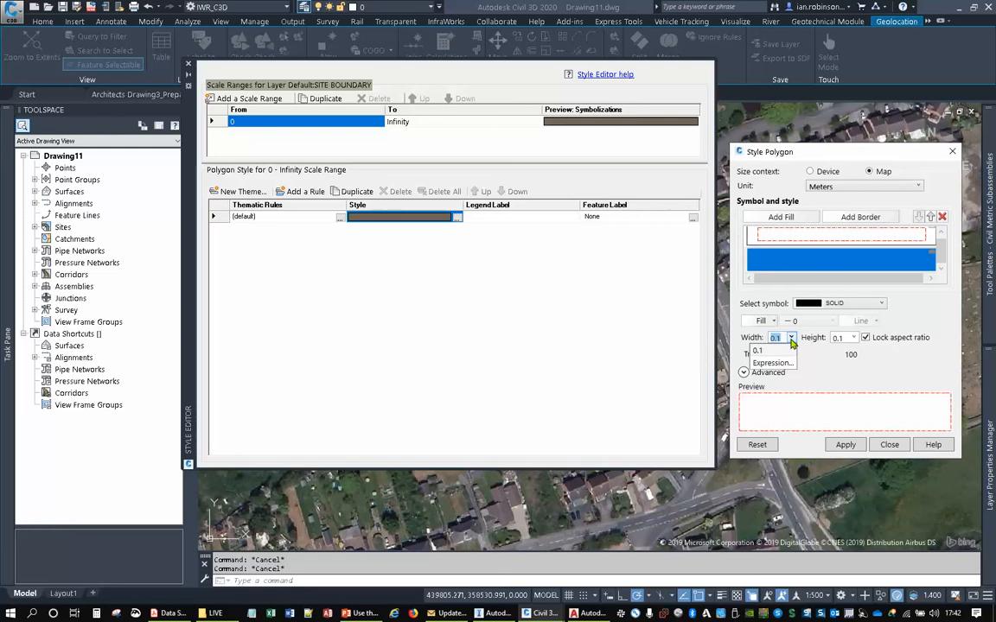
pyautogui.click(791, 338)
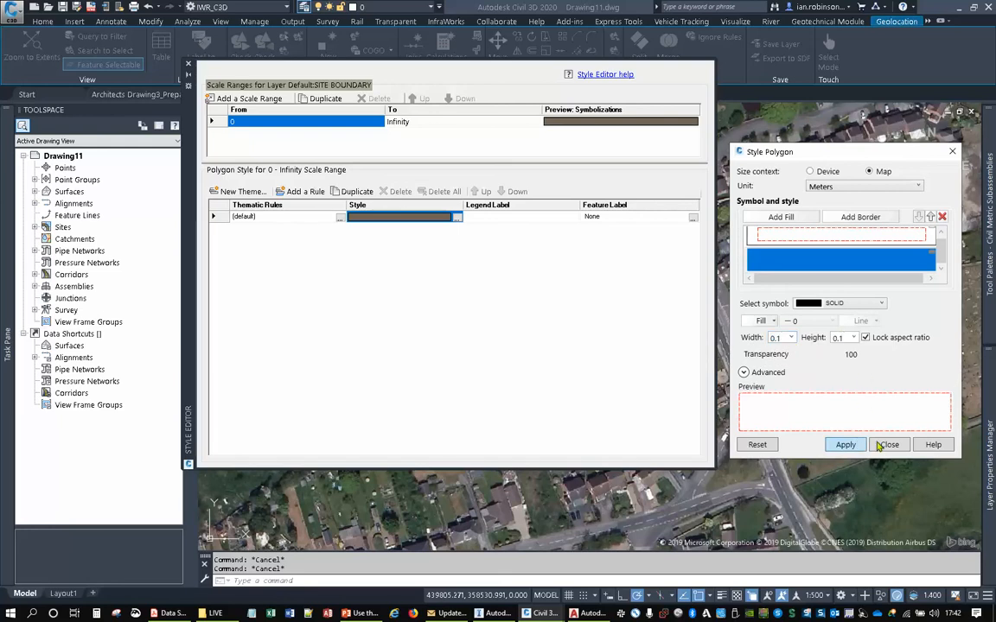
pyautogui.click(845, 444)
pyautogui.click(888, 444)
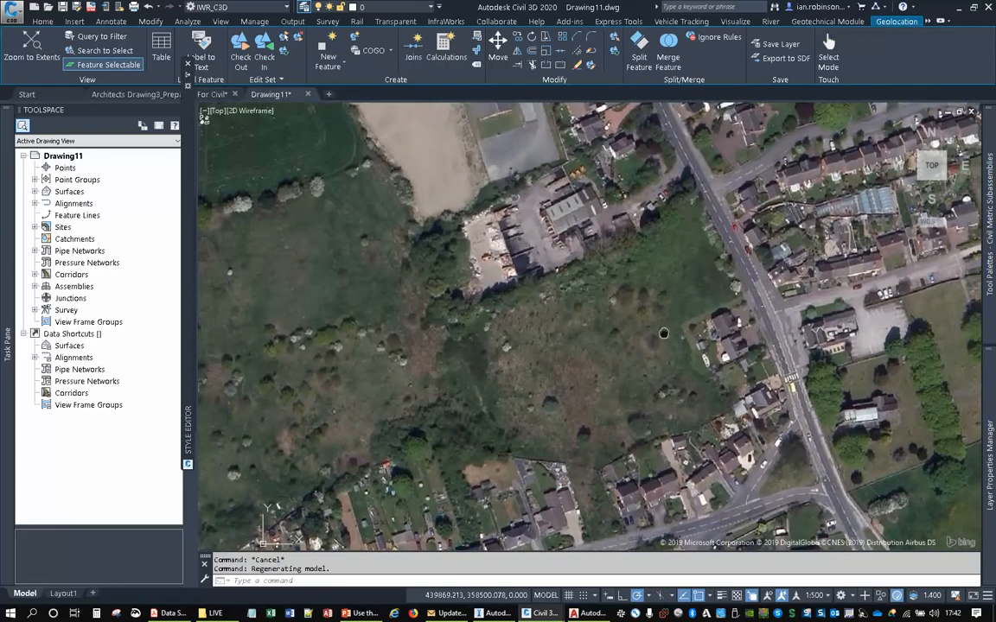
# - Inspect the restyled boundary line against the aerial imagery and turn the online map off
pyautogui.scroll(10, 608, 327)
pyautogui.scroll(-6, 623, 262)
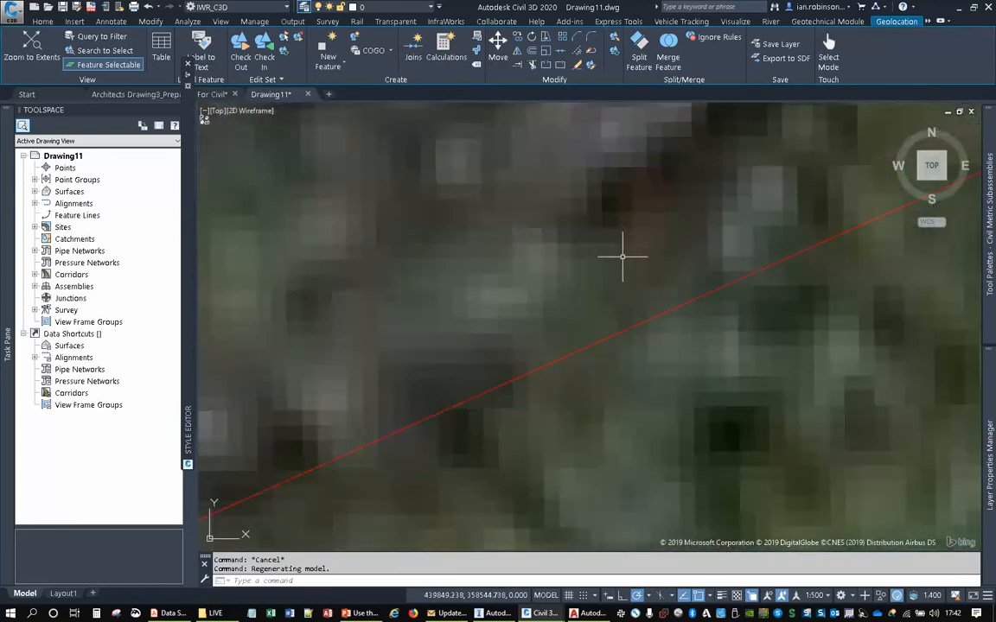
pyautogui.scroll(-2, 623, 304)
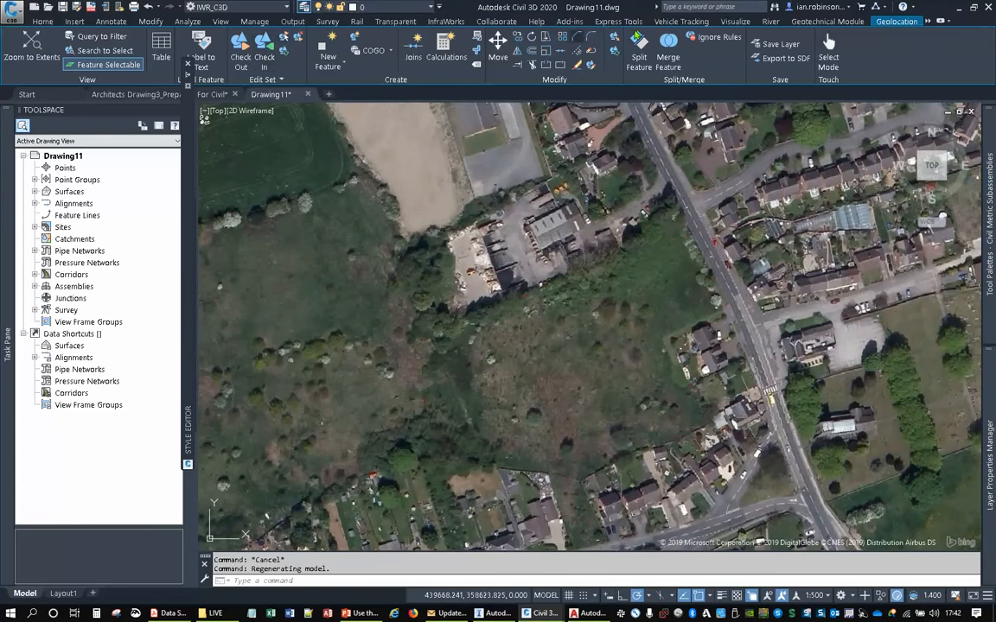
pyautogui.click(884, 25)
pyautogui.click(204, 57)
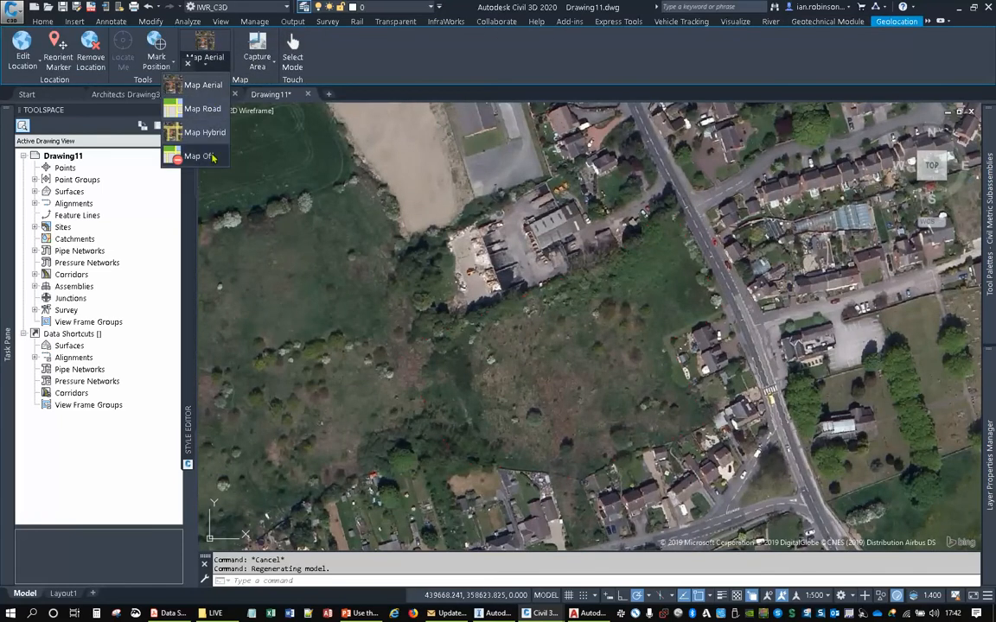
pyautogui.click(199, 152)
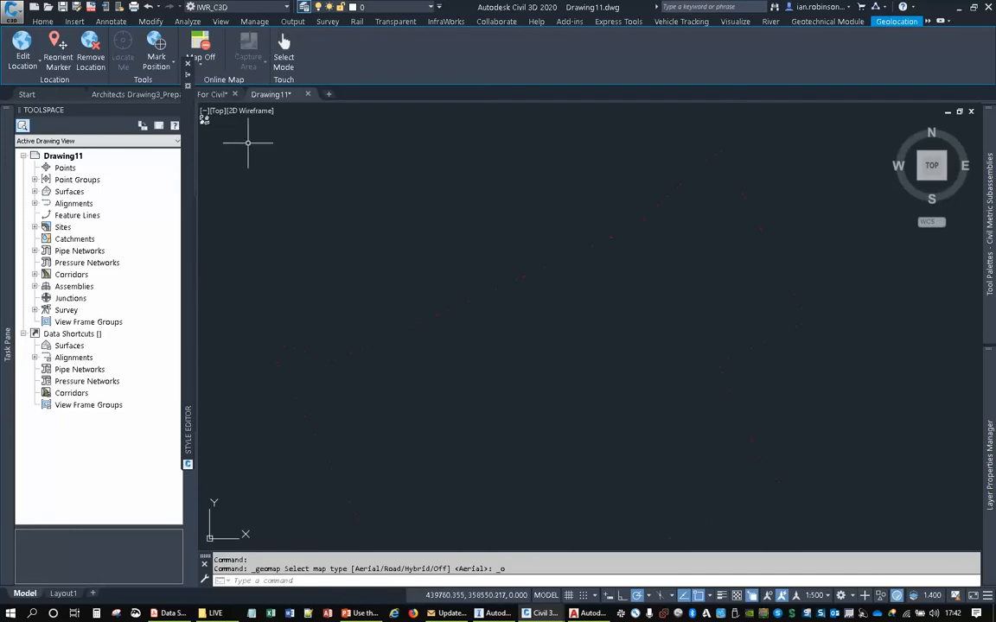
# - Change the SITE BOUNDARY border's line symbol to SOLID and apply the style
pyautogui.moveTo(189, 77)
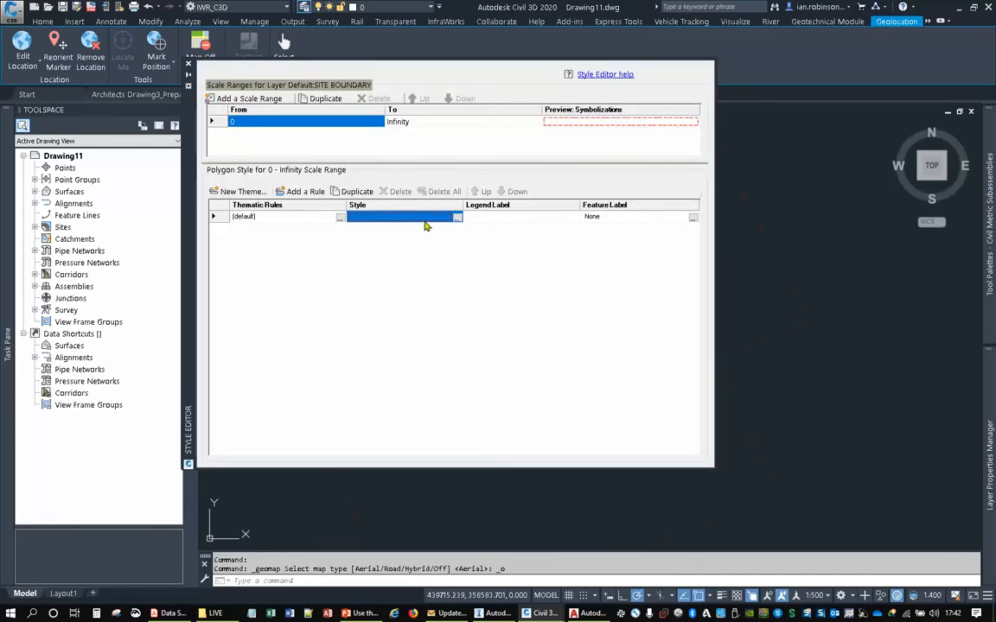
pyautogui.click(456, 217)
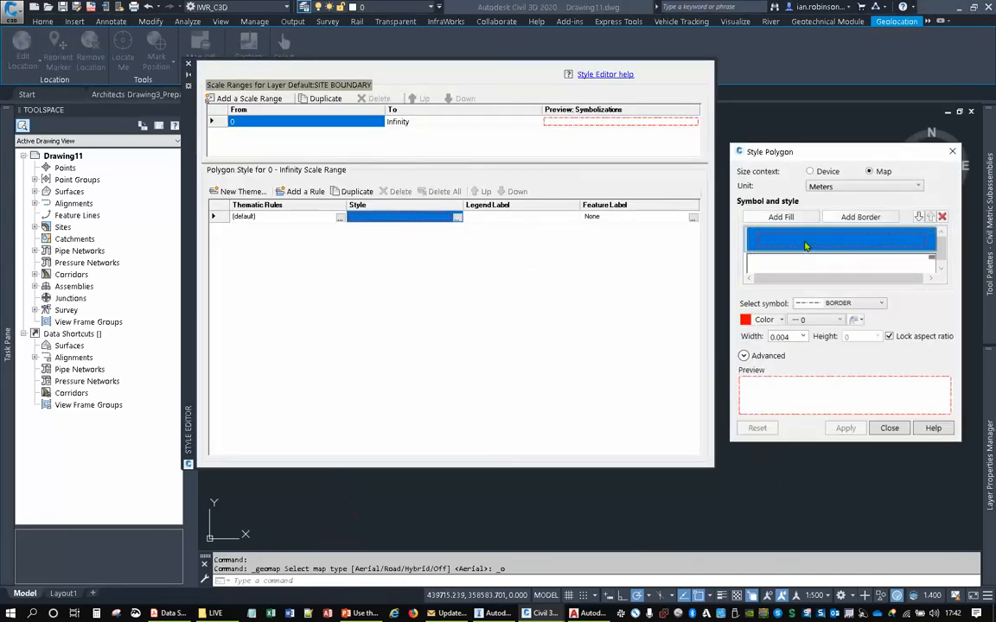
pyautogui.click(837, 304)
pyautogui.scroll(5, 817, 346)
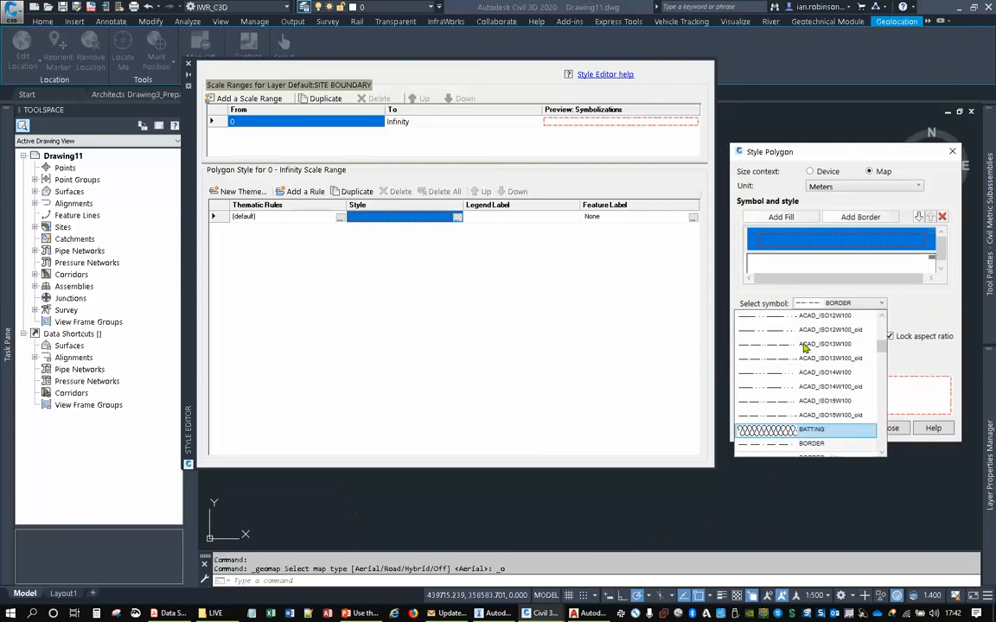
pyautogui.click(807, 315)
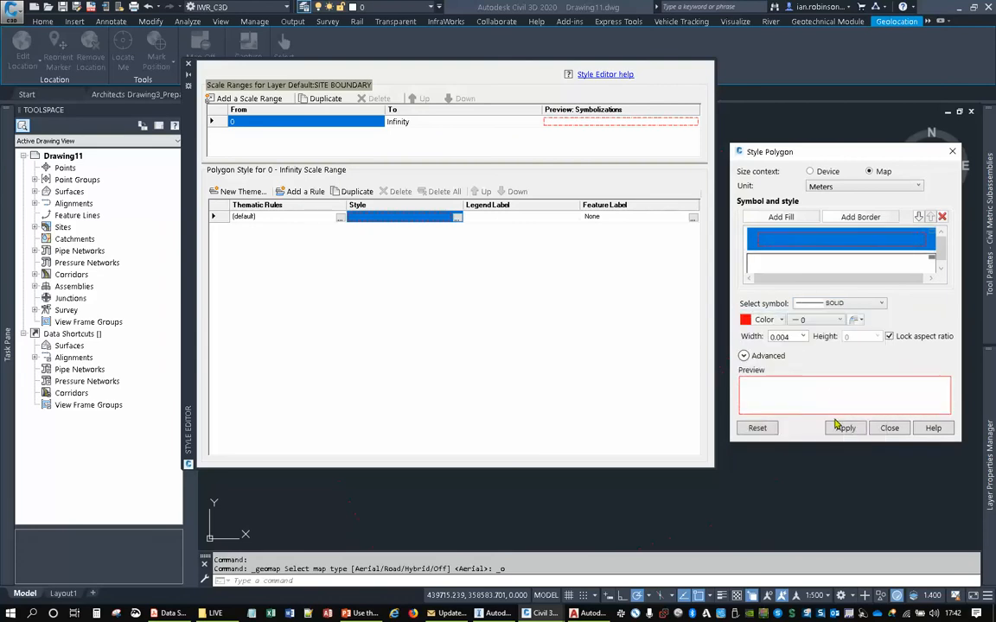
pyautogui.click(844, 428)
pyautogui.click(889, 428)
pyautogui.click(851, 412)
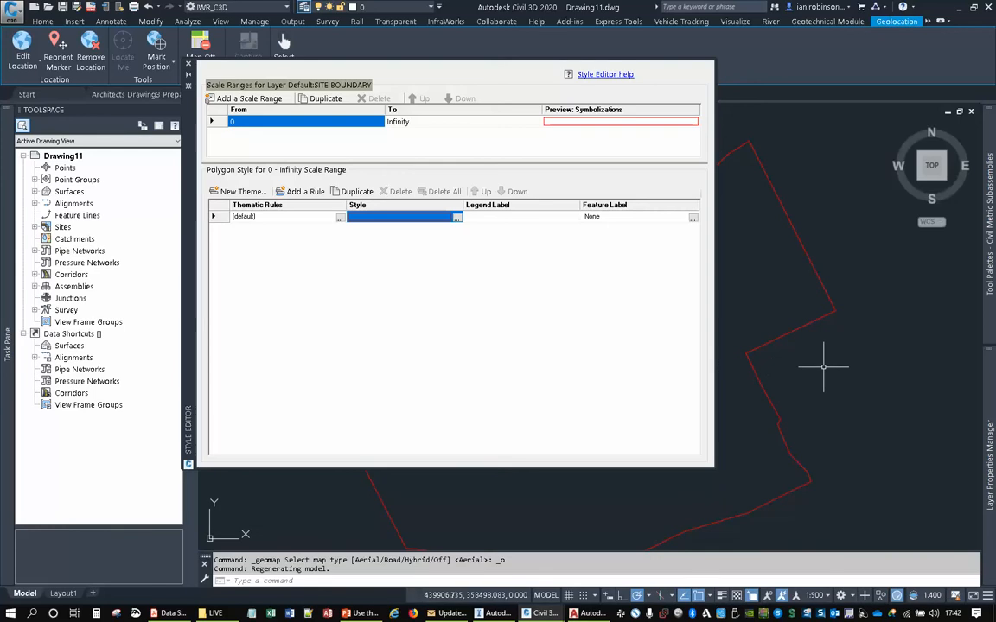
# - Close the boundary style editor and bring SITE COVERAGES.shp from the LIVE folder in File Explorer into Drawing11
pyautogui.click(188, 64)
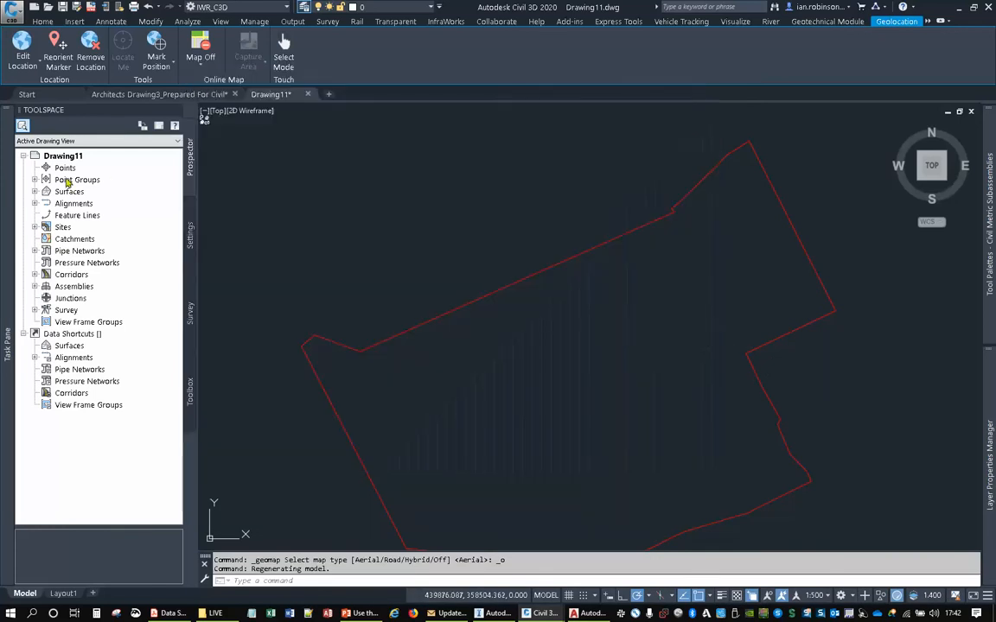
pyautogui.click(216, 613)
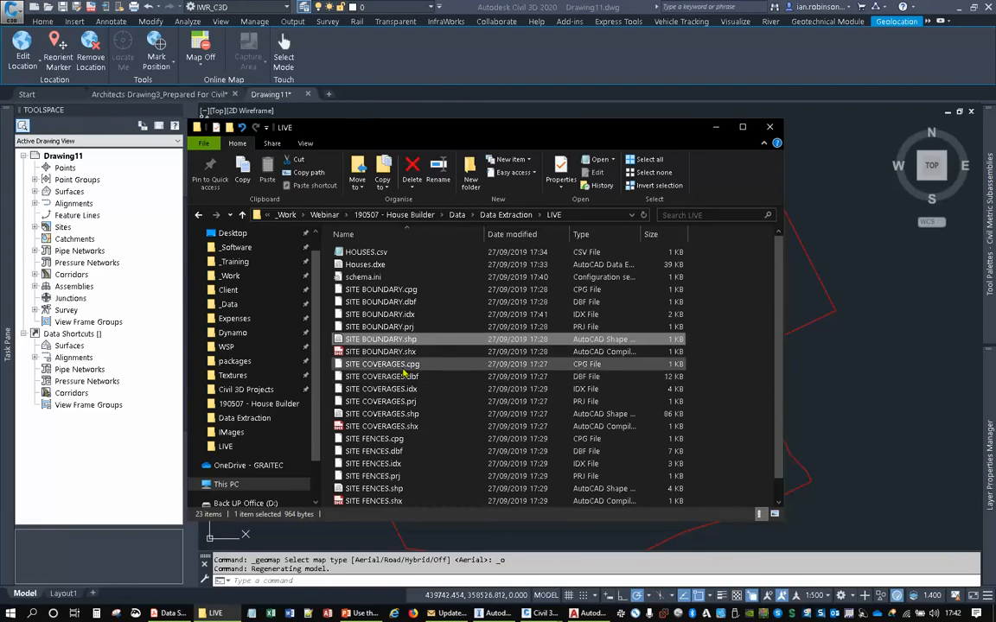
pyautogui.click(380, 414)
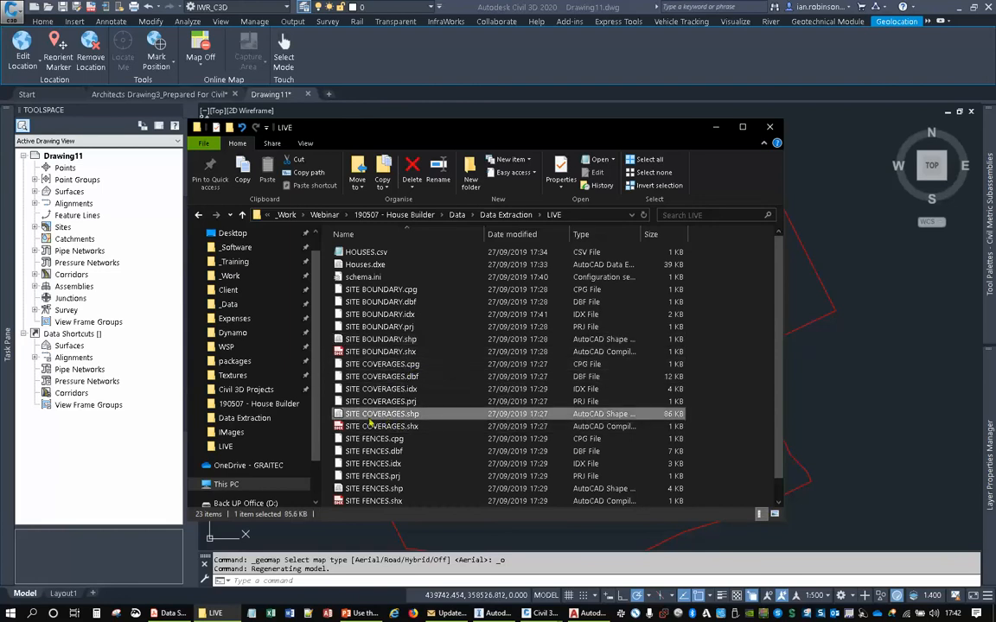
pyautogui.moveTo(370, 419); pyautogui.dragTo(837, 279)
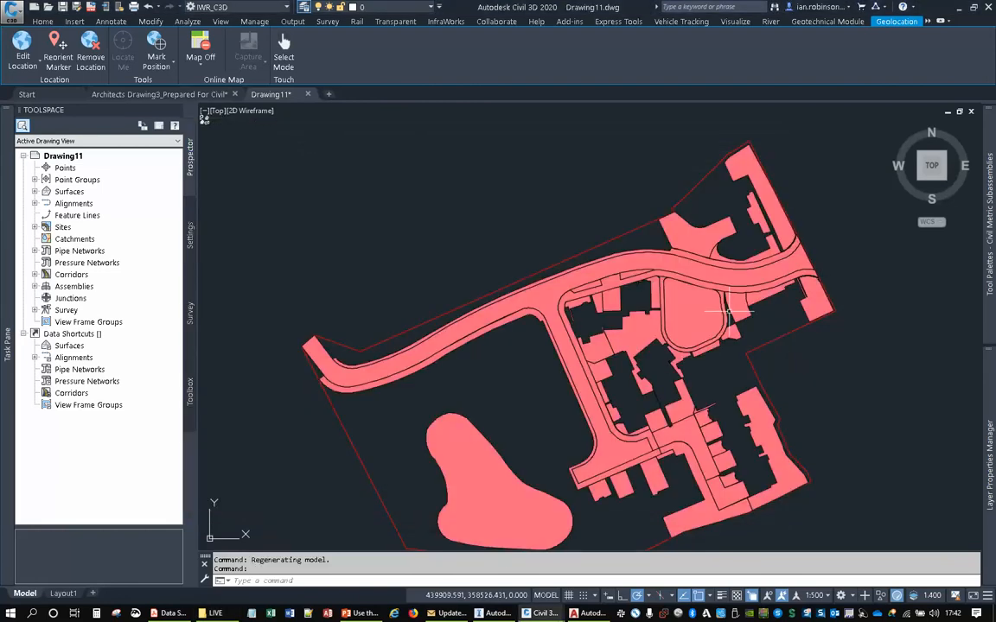
pyautogui.moveTo(684, 331); pyautogui.dragTo(680, 255, button='middle')
pyautogui.moveTo(417, 293); pyautogui.dragTo(416, 311, button='middle')
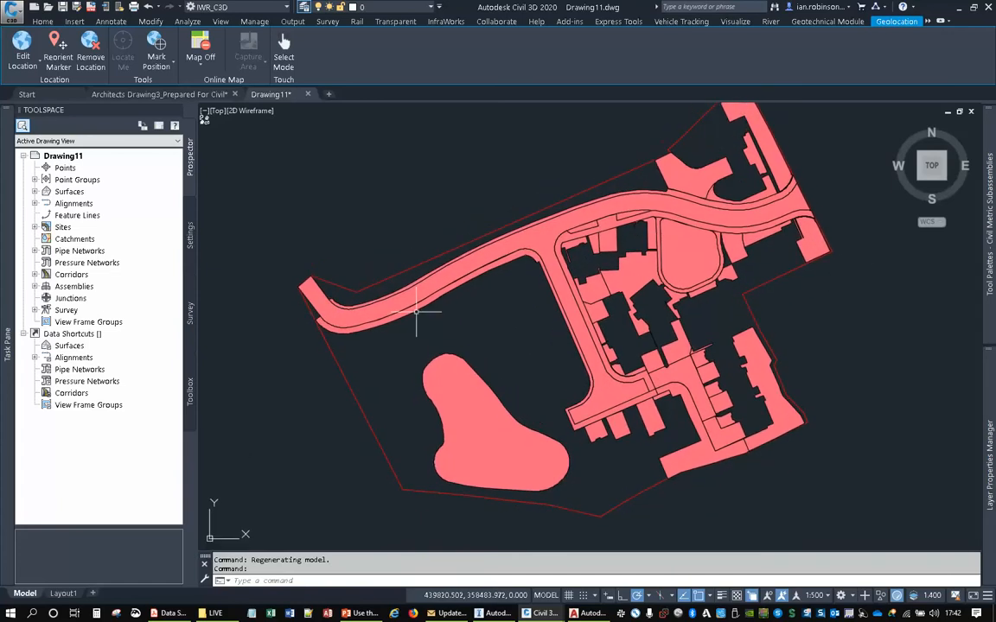
# - Start a new theme for the SITE COVERAGES layer based on the LAYER property
pyautogui.moveTo(13, 249)
pyautogui.doubleClick(85, 201)
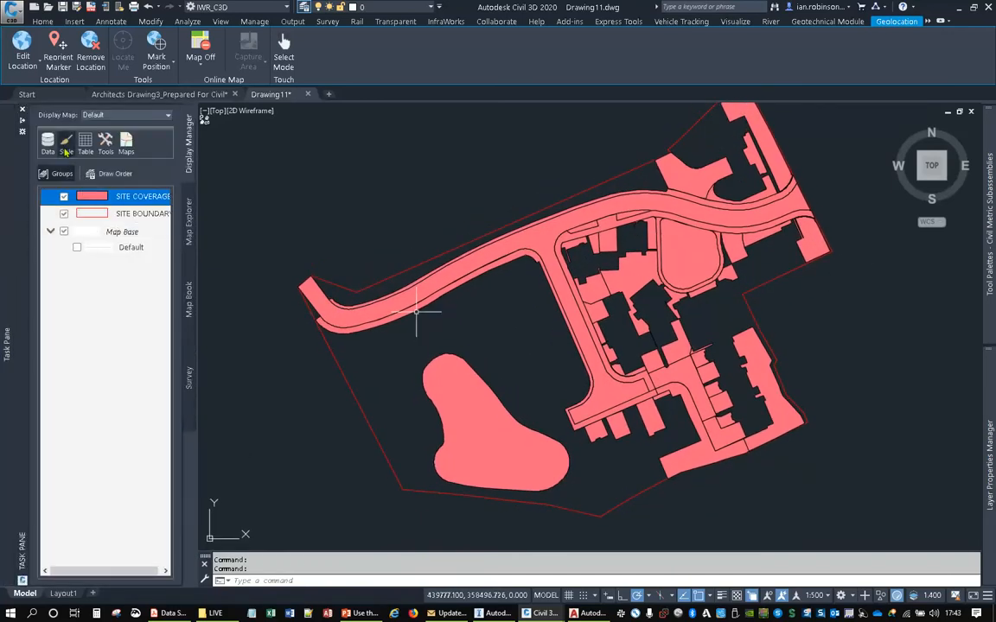
pyautogui.click(244, 191)
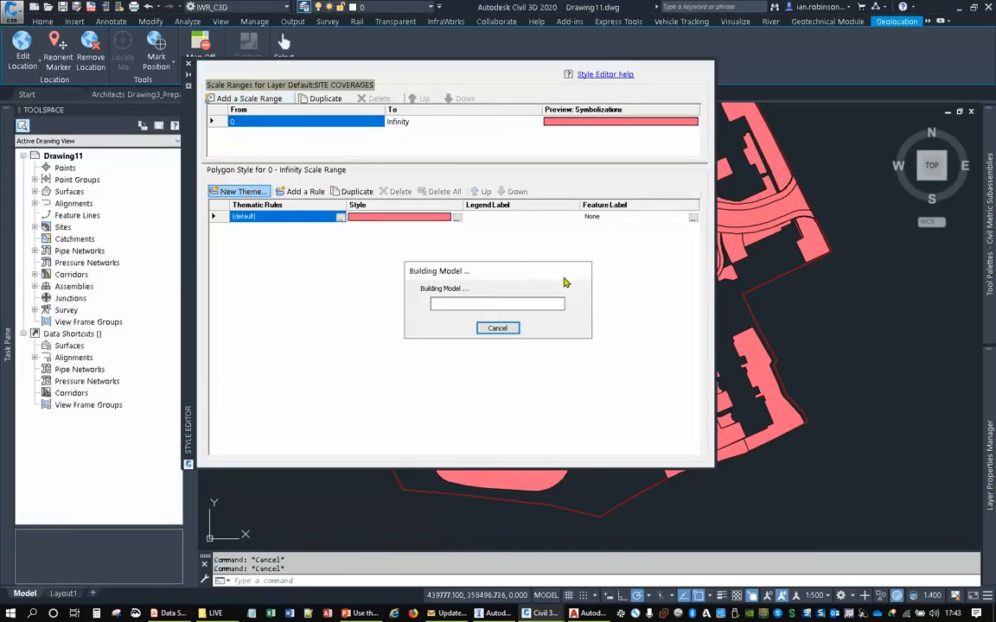
pyautogui.click(534, 203)
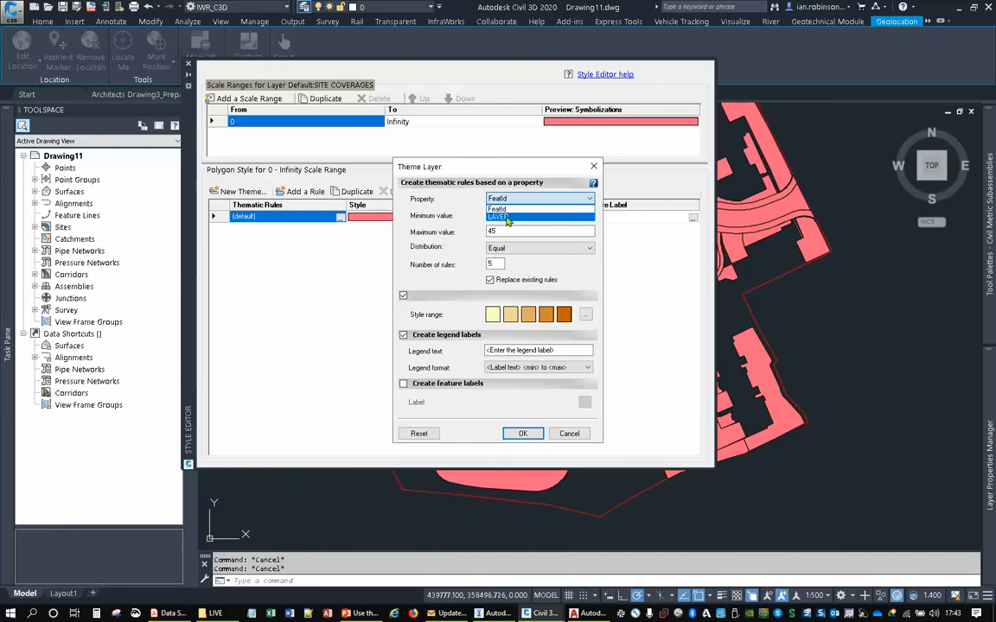
pyautogui.click(507, 218)
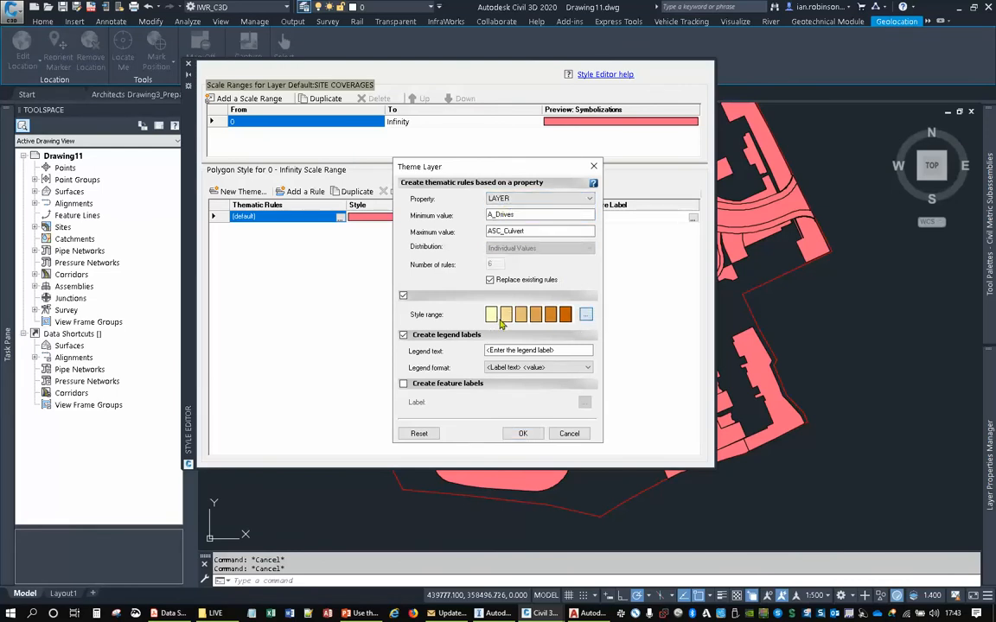
# - Colour the theme's polygon fills with the MasterMap palette instead of a ramp and create the thematic rules
pyautogui.click(585, 315)
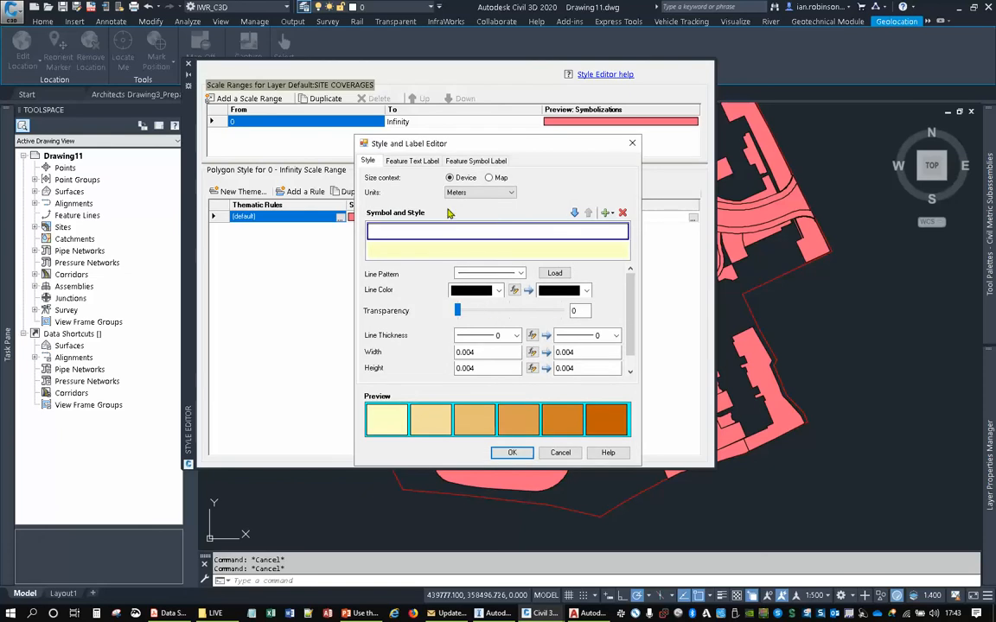
pyautogui.click(456, 250)
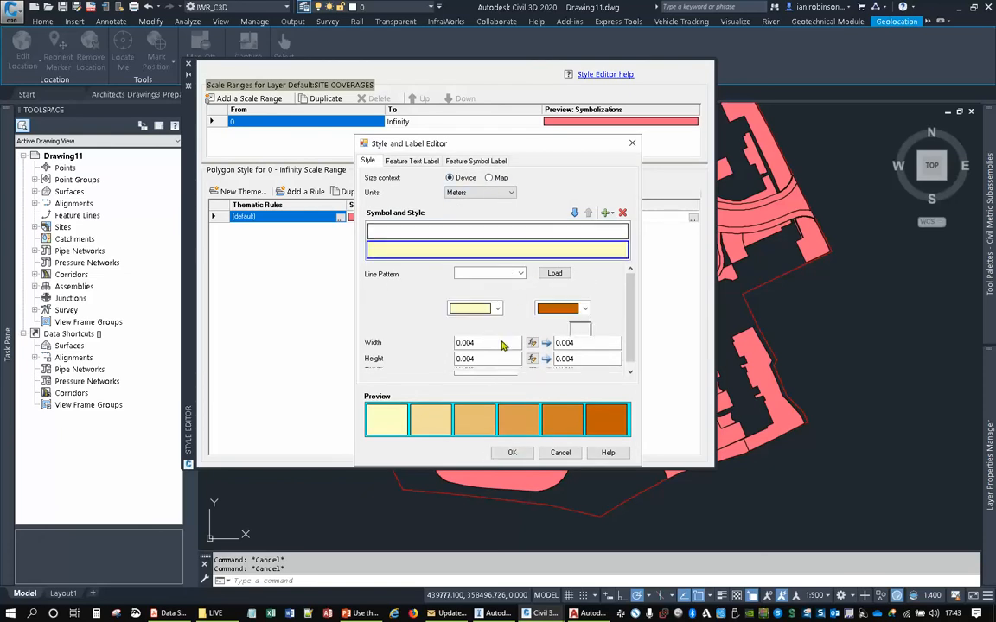
pyautogui.click(502, 291)
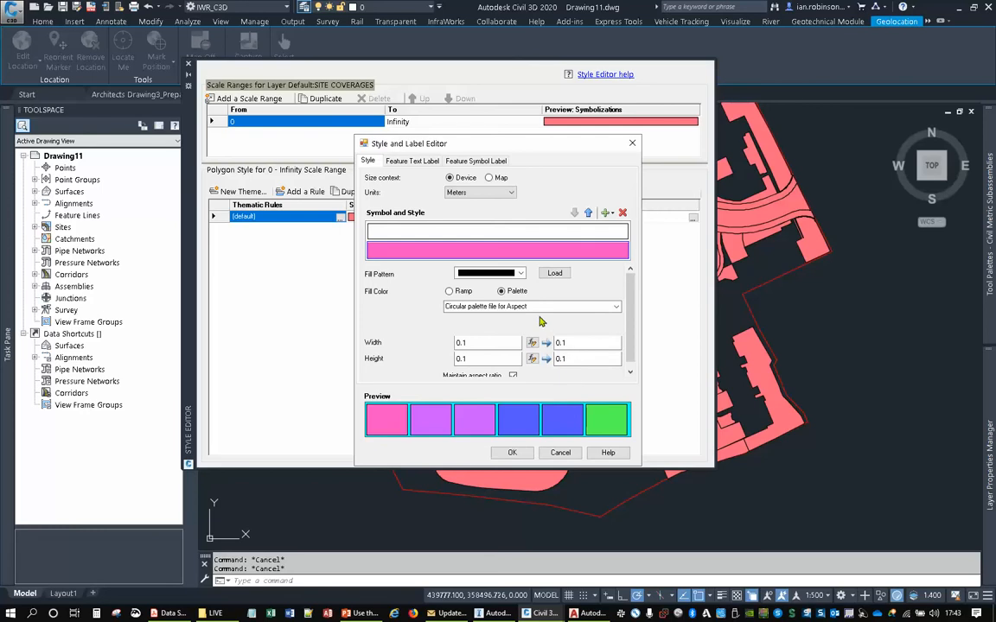
pyautogui.click(531, 307)
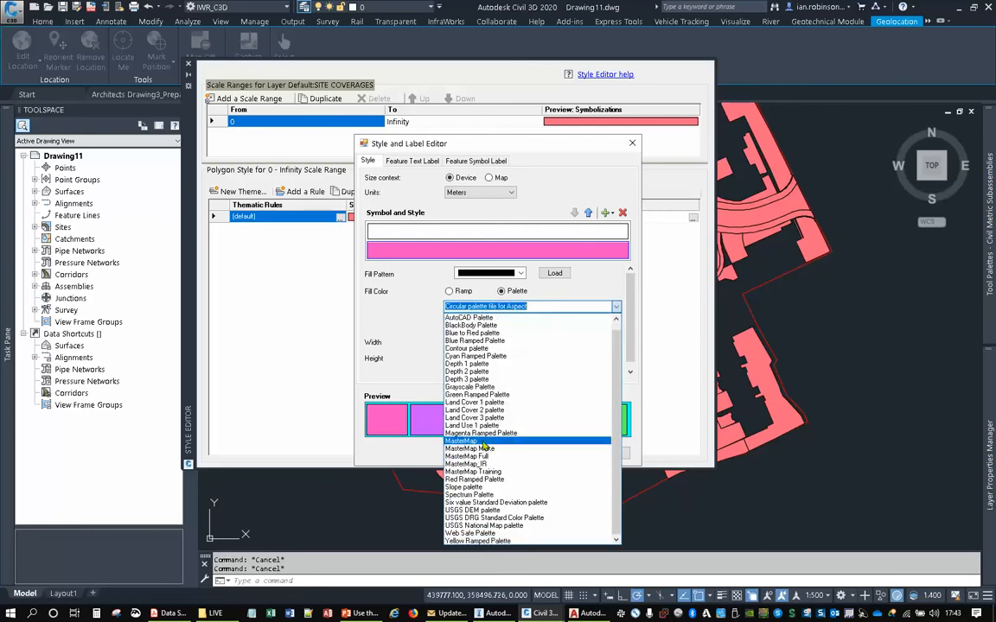
pyautogui.click(481, 441)
pyautogui.click(511, 452)
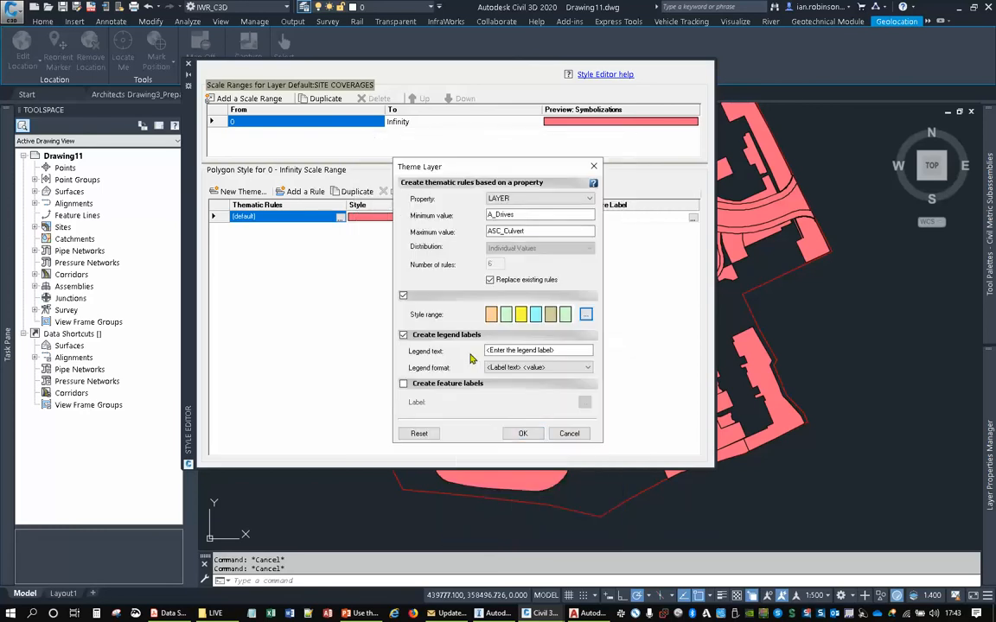
pyautogui.click(532, 437)
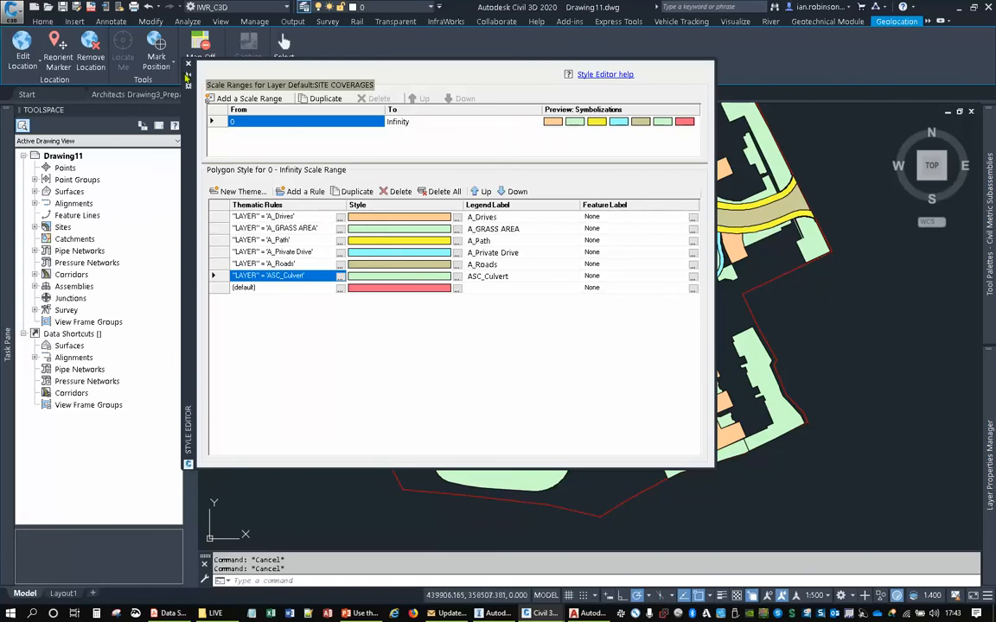
pyautogui.click(188, 77)
pyautogui.moveTo(649, 335); pyautogui.dragTo(665, 342, button='middle')
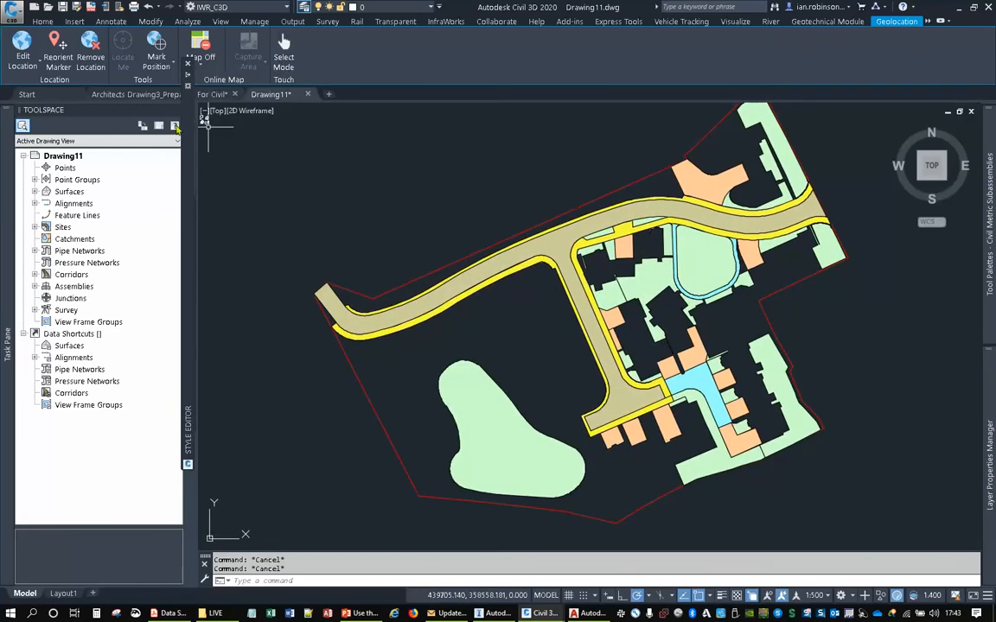
# - Change the fill of the A_Drives thematic rule to mid grey and apply the style
pyautogui.moveTo(187, 87)
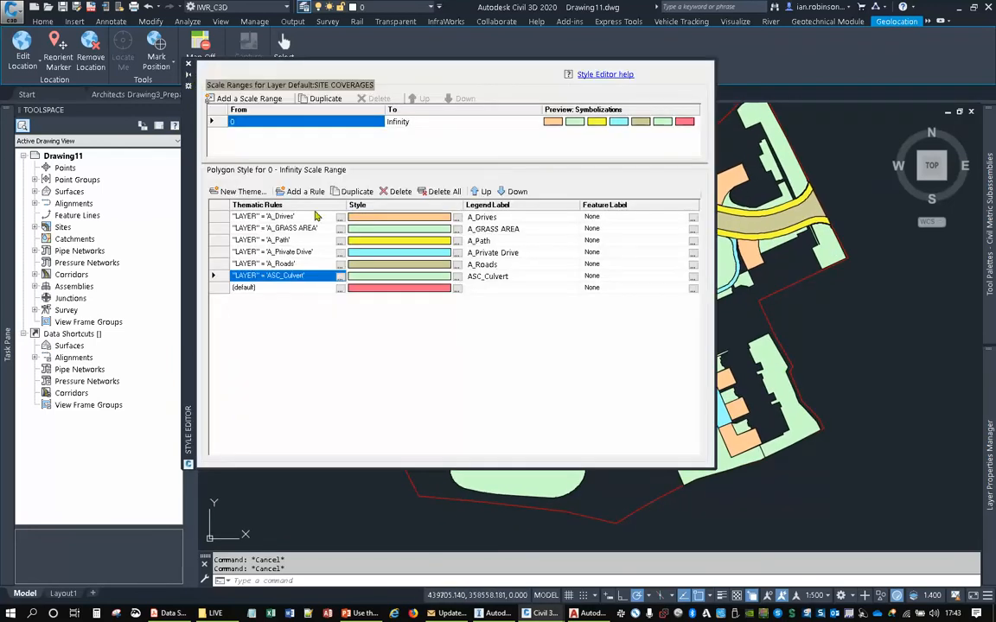
pyautogui.doubleClick(370, 221)
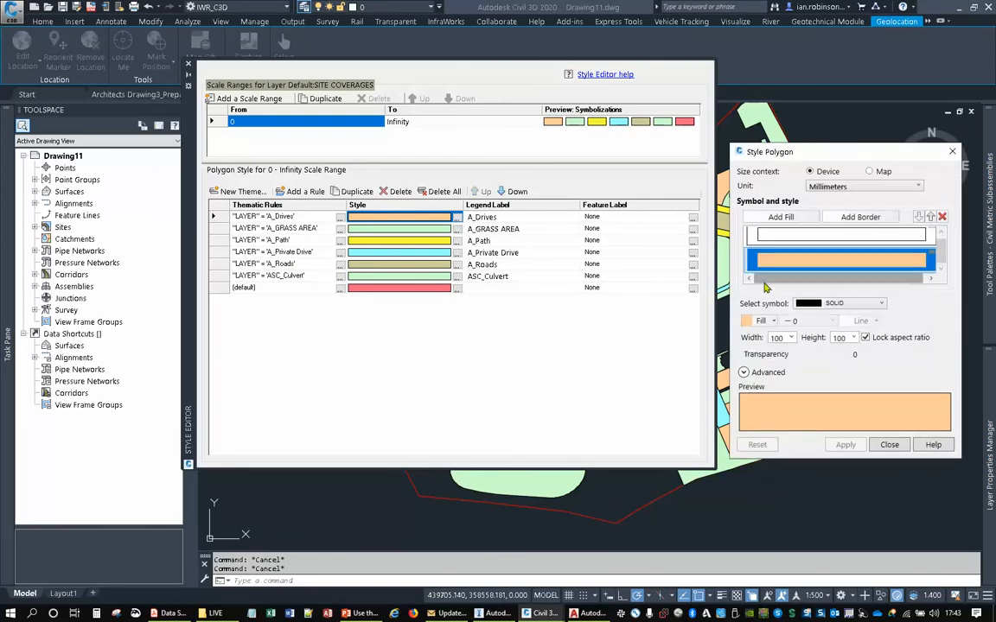
pyautogui.click(762, 321)
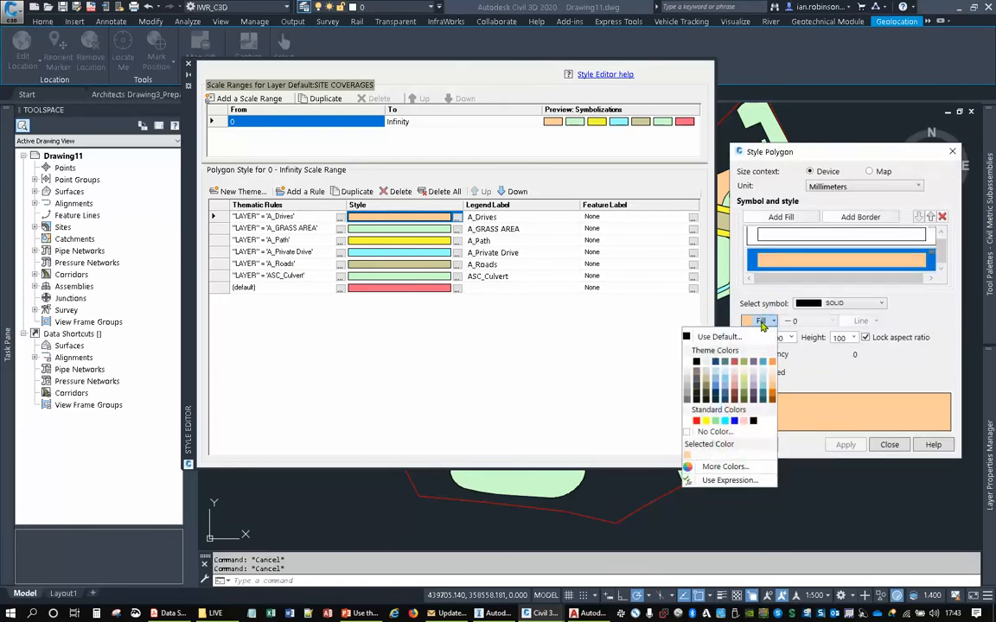
pyautogui.click(689, 397)
pyautogui.click(837, 447)
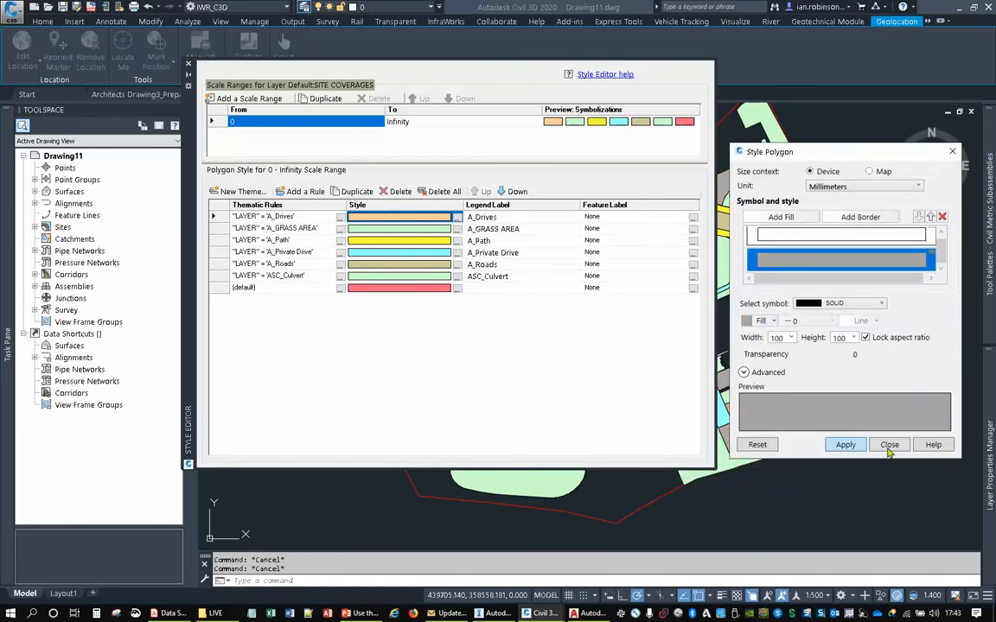
pyautogui.click(890, 448)
pyautogui.doubleClick(363, 231)
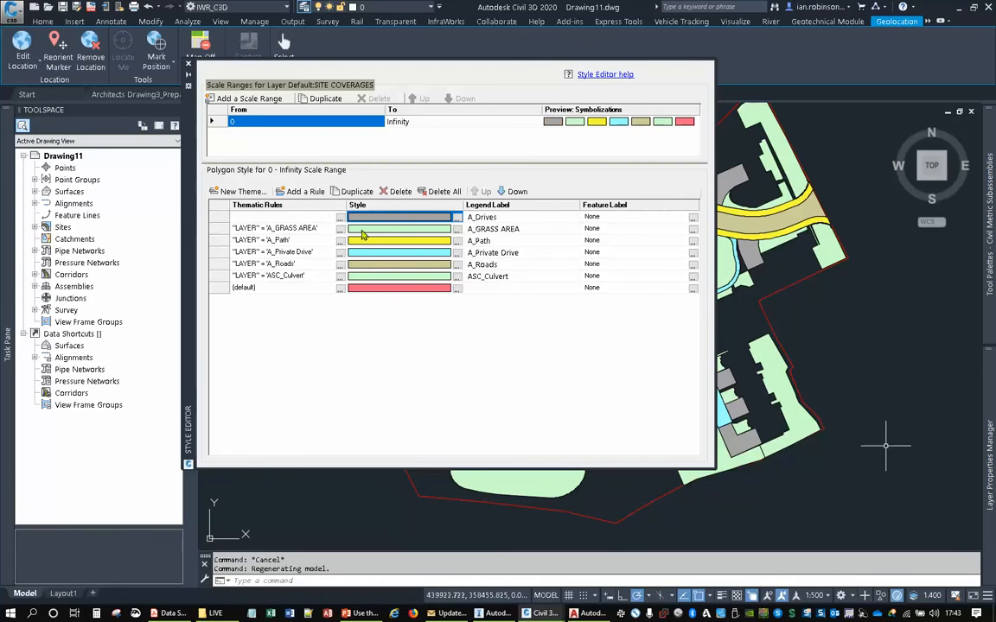
pyautogui.click(951, 153)
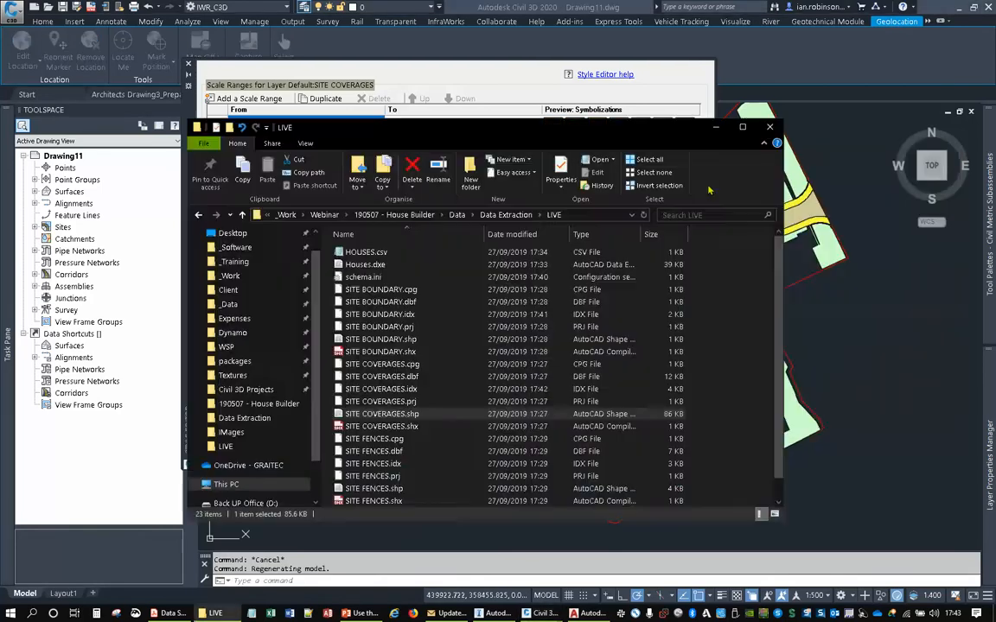
# - Change the fill of the A_Path thematic rule to light grey and apply the style
pyautogui.doubleClick(361, 243)
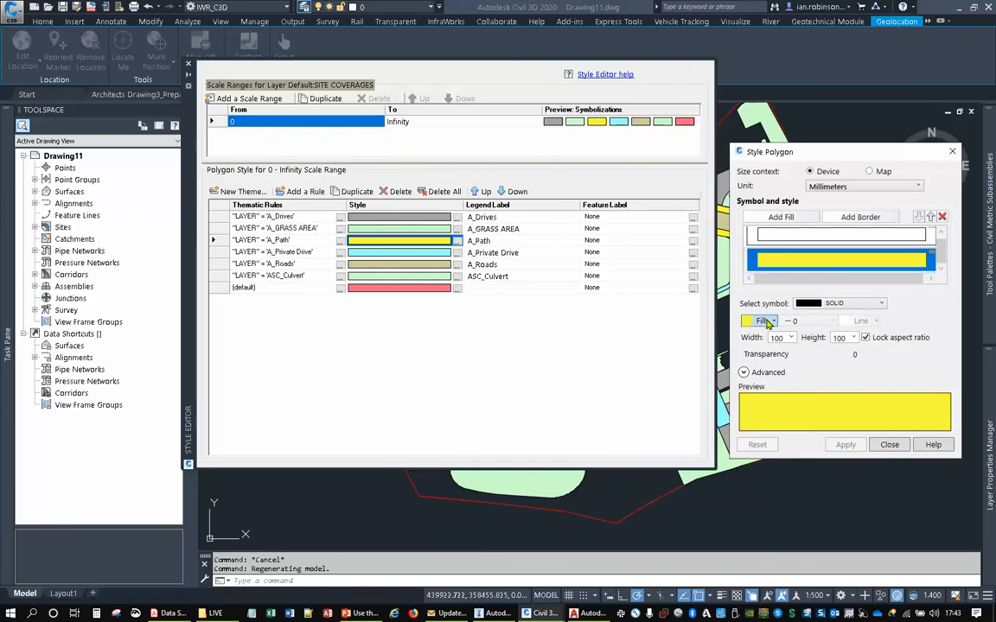
pyautogui.click(767, 320)
pyautogui.click(691, 380)
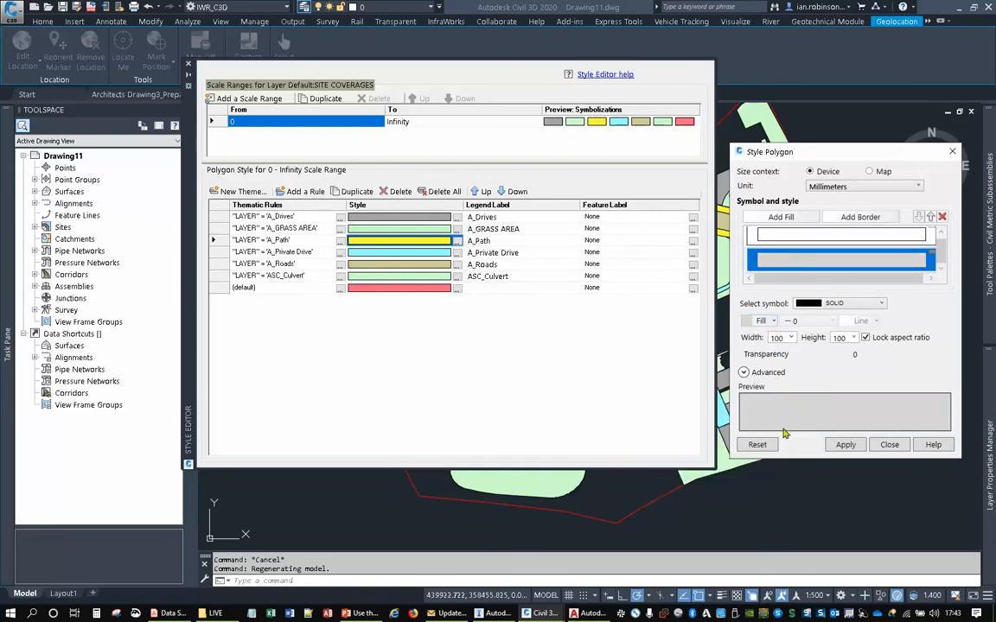
pyautogui.click(847, 445)
pyautogui.click(889, 444)
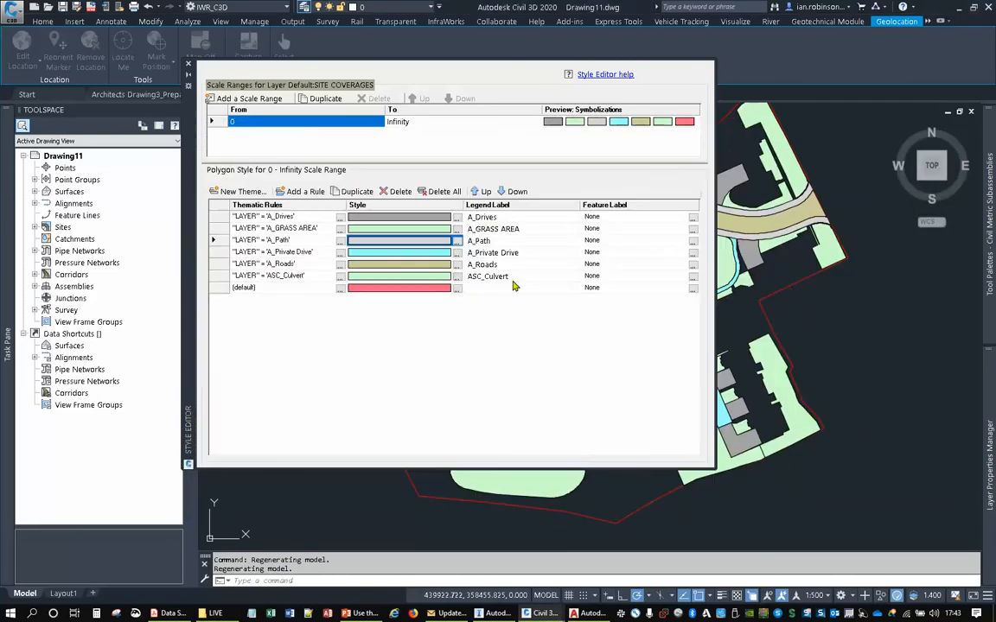
# - Change the fill of the A_Private Drive thematic rule to mid grey and apply the style
pyautogui.doubleClick(349, 252)
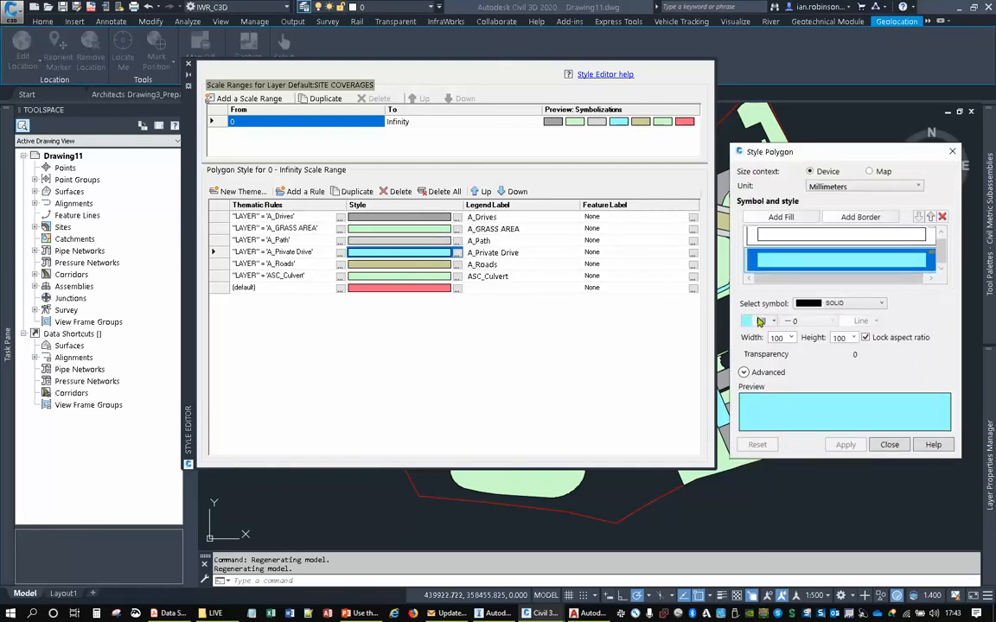
pyautogui.click(760, 321)
pyautogui.click(696, 397)
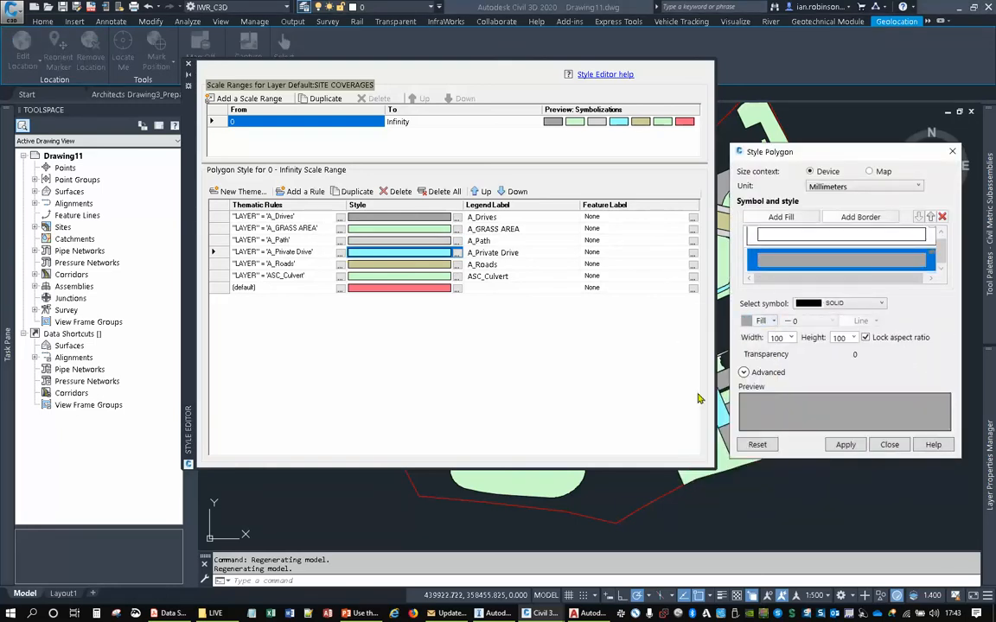
pyautogui.click(890, 444)
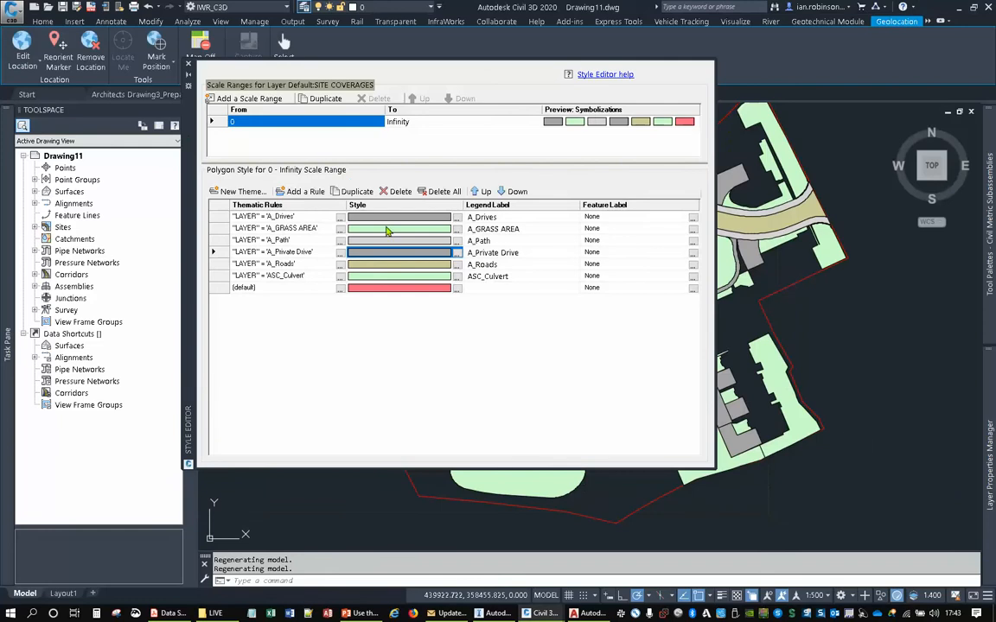
# - Change the fill of the A_Roads thematic rule to mid grey and apply the style
pyautogui.doubleClick(375, 268)
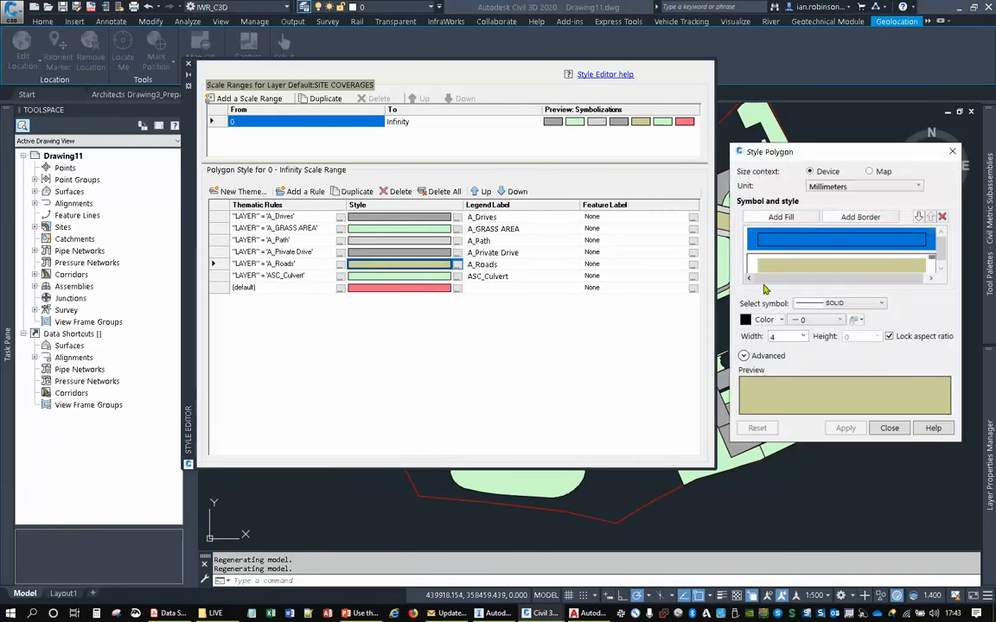
pyautogui.click(759, 321)
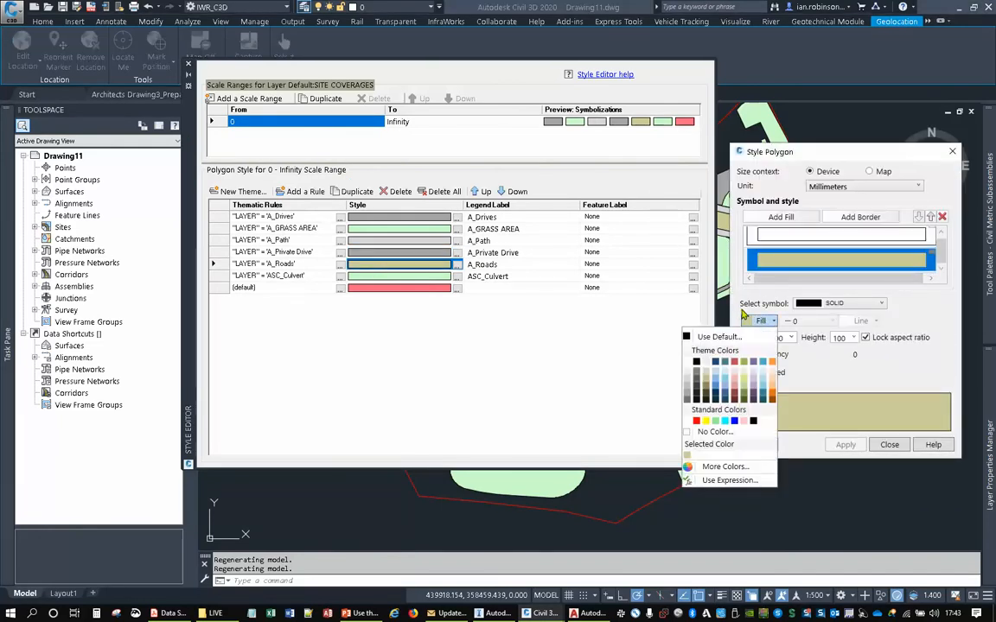
pyautogui.click(688, 396)
pyautogui.click(890, 445)
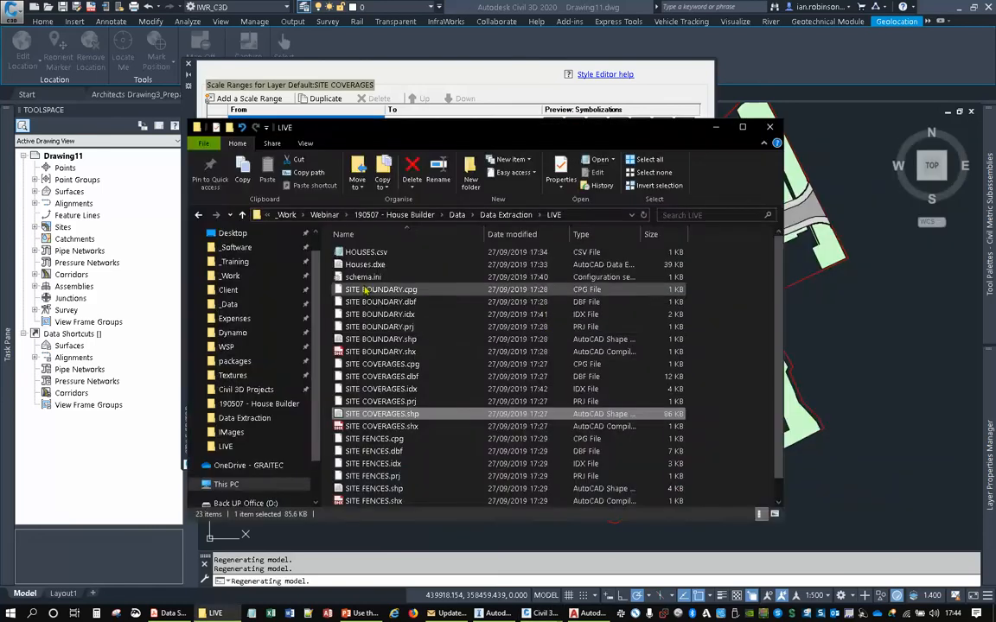
# - Change the fill of the ASC_Culvert thematic rule to light blue and apply the style
pyautogui.click(397, 277)
pyautogui.click(397, 281)
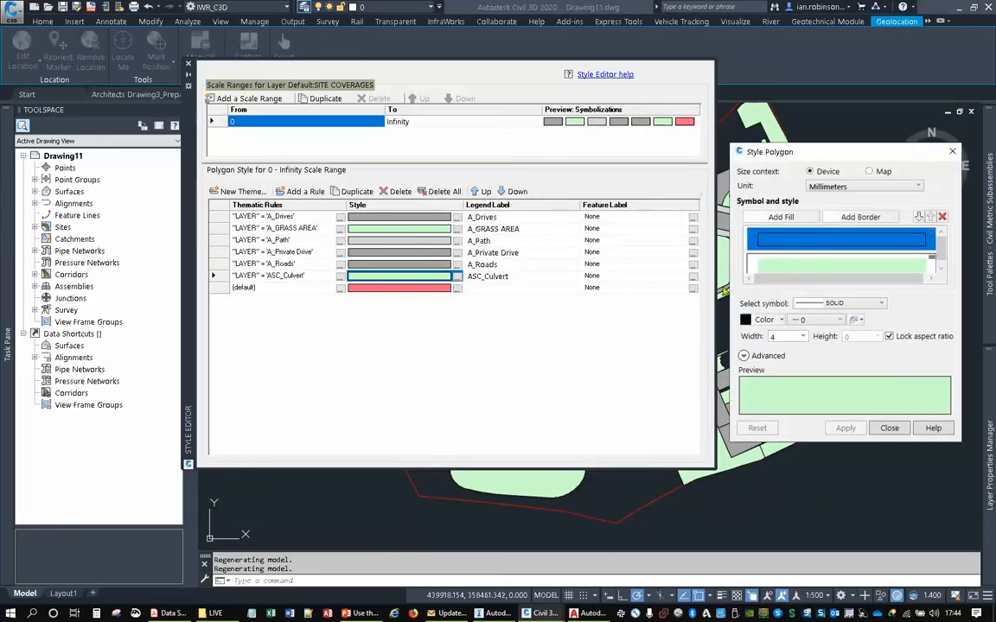
pyautogui.click(760, 321)
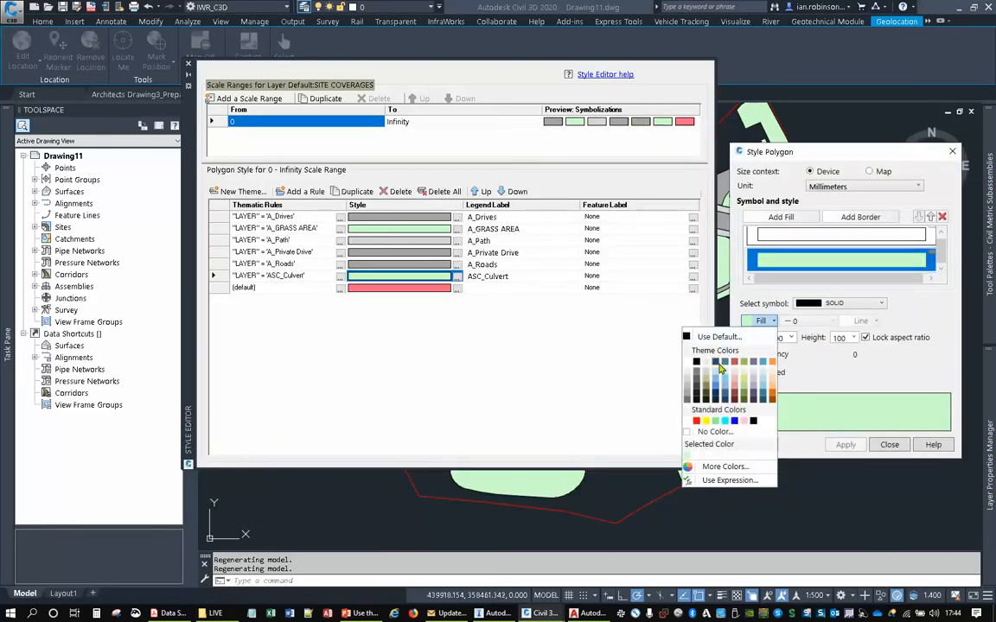
pyautogui.click(719, 386)
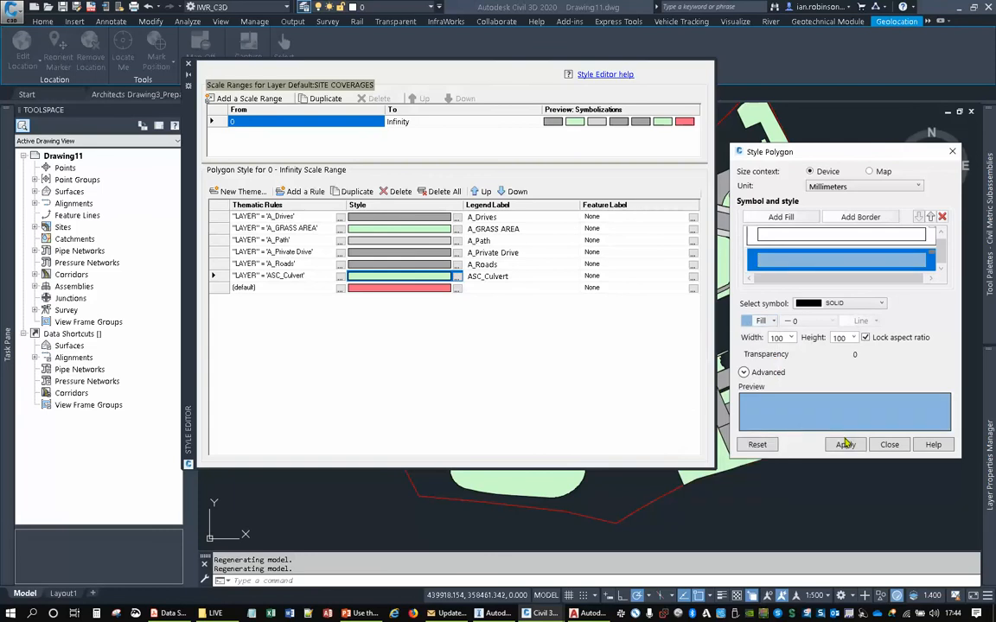
pyautogui.click(888, 444)
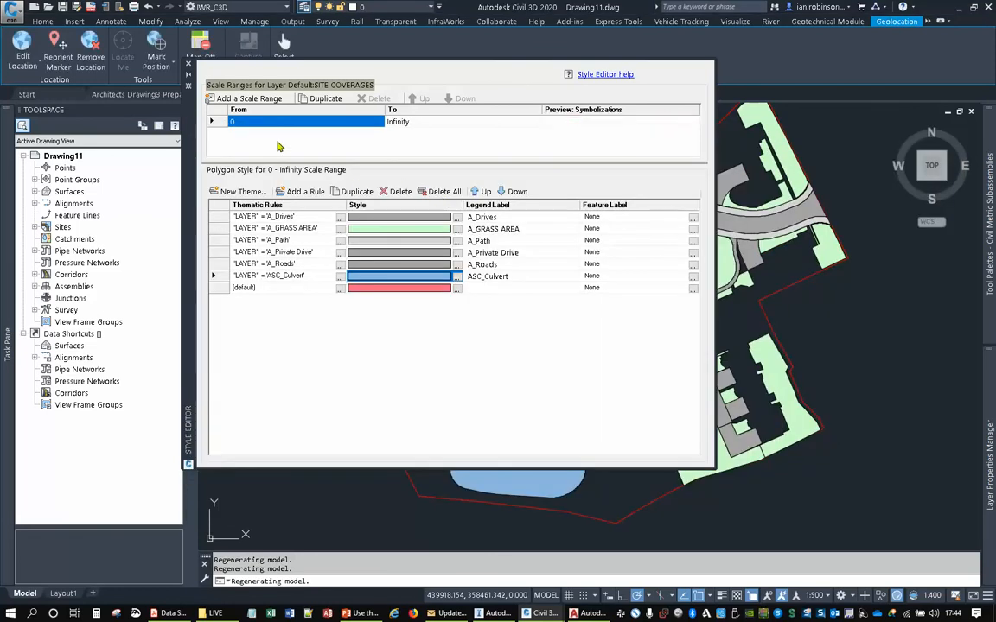
# - Close the style editor and review the themed site layout in the drawing
pyautogui.click(188, 64)
pyautogui.moveTo(604, 249); pyautogui.dragTo(563, 249, button='middle')
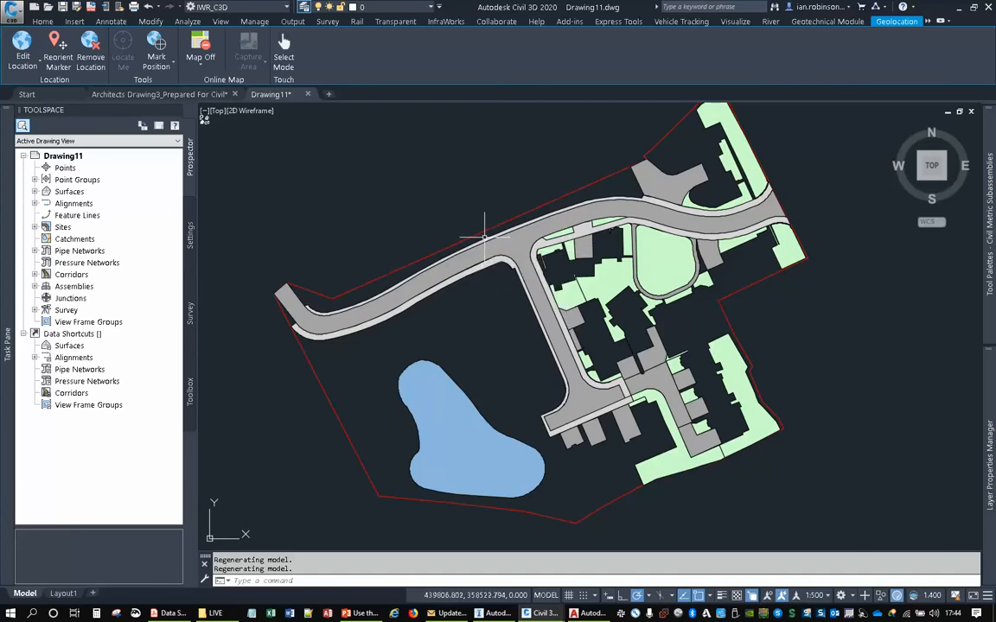
pyautogui.moveTo(489, 257); pyautogui.dragTo(464, 267, button='middle')
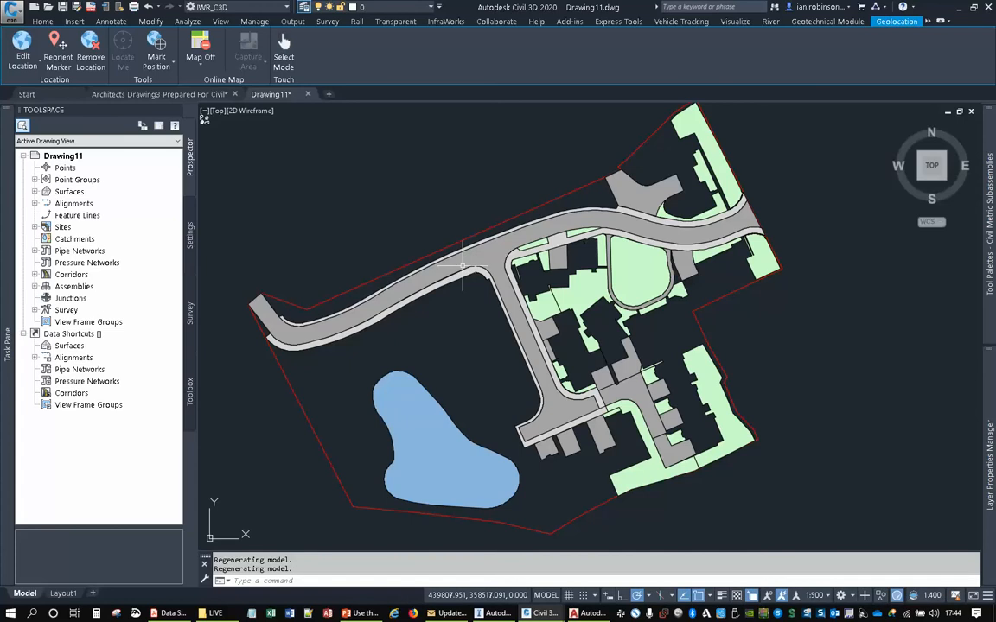
pyautogui.moveTo(434, 233); pyautogui.dragTo(440, 238, button='middle')
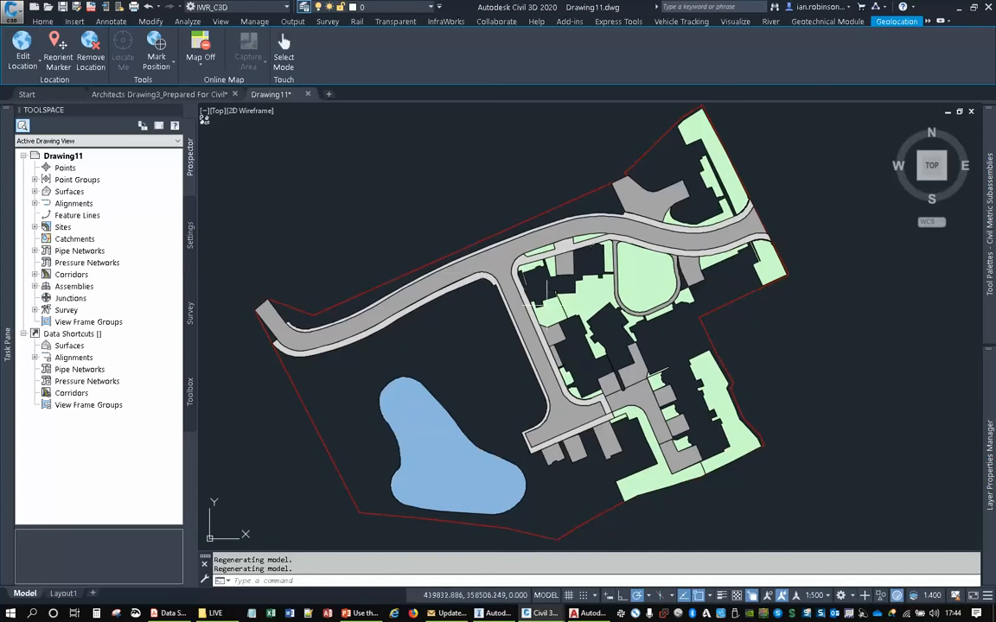
# - Set up a new ODBC connection to the SITE TREES data source and test it with the login fields left blank
pyautogui.moveTo(8, 174)
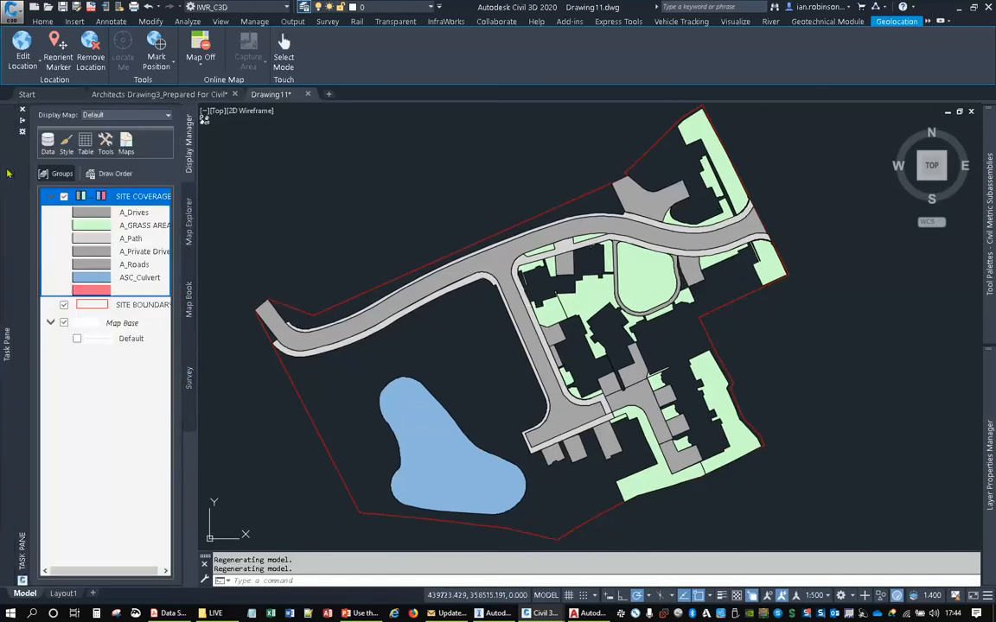
pyautogui.click(57, 152)
pyautogui.click(93, 148)
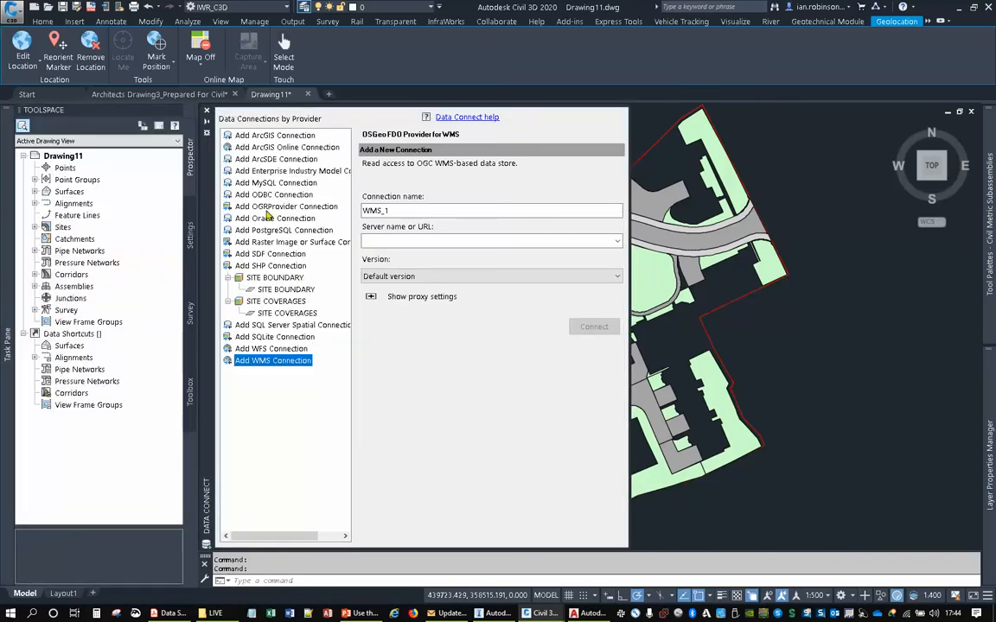
pyautogui.click(274, 195)
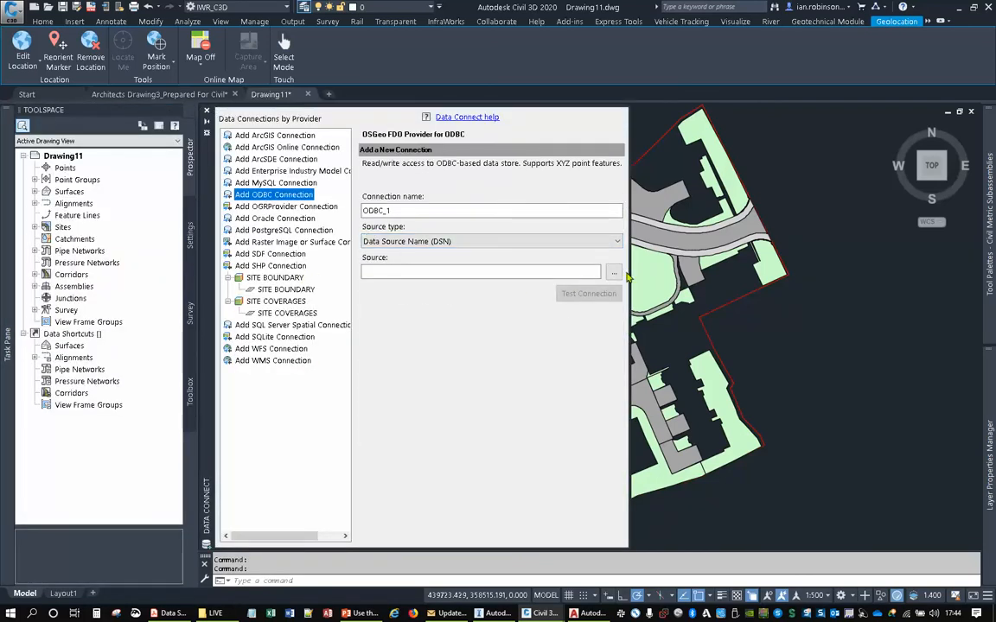
pyautogui.click(614, 272)
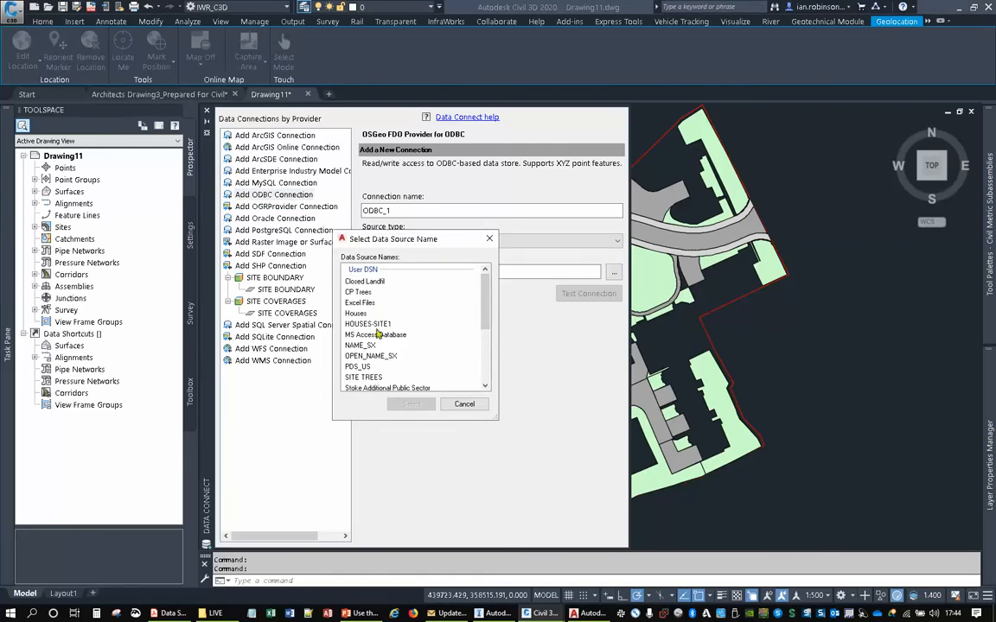
pyautogui.click(370, 378)
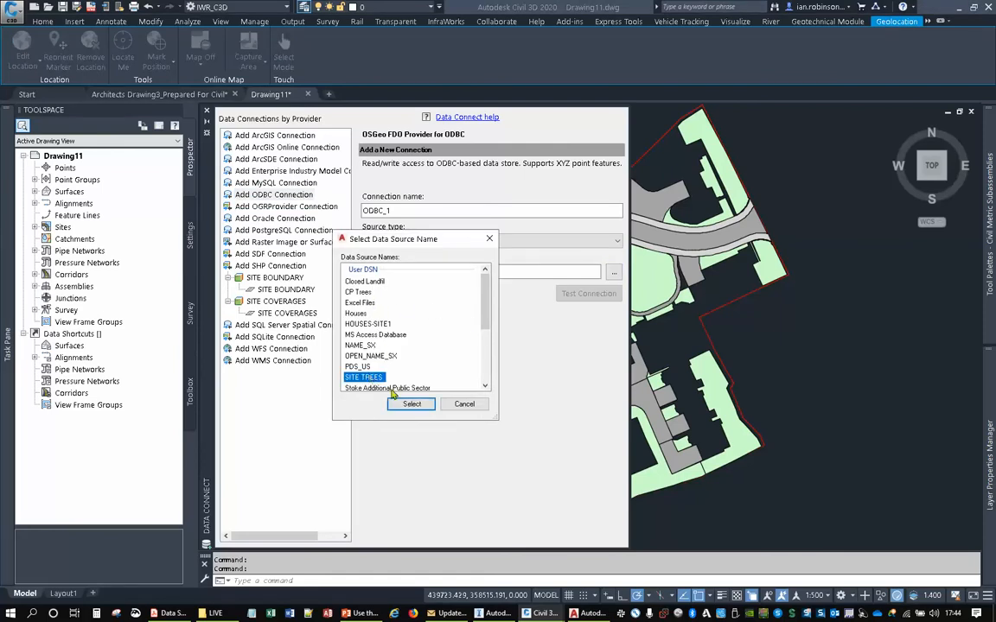
pyautogui.click(411, 404)
pyautogui.click(577, 294)
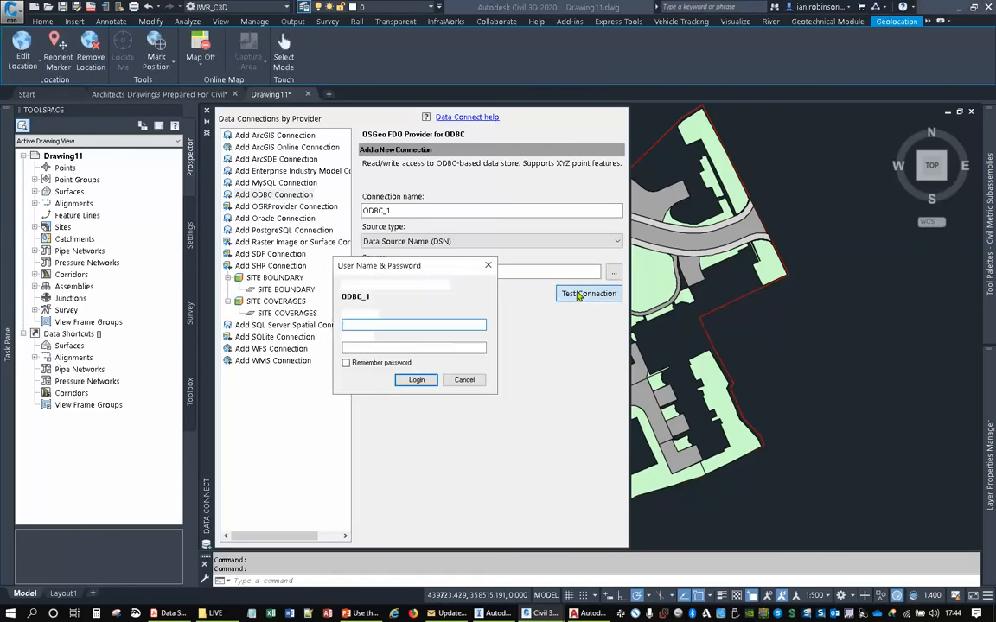
pyautogui.click(409, 380)
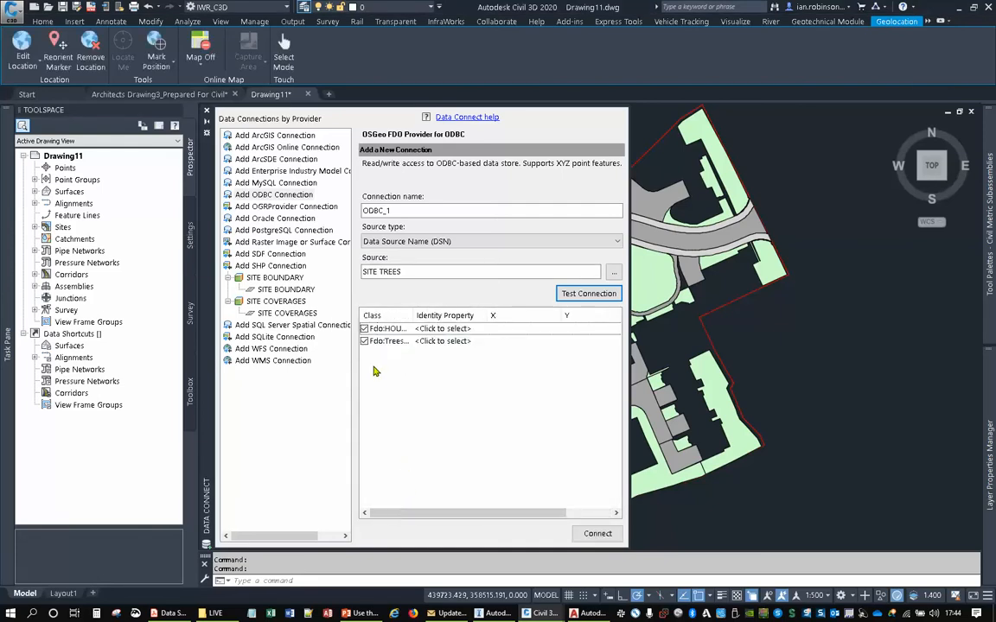
# - Widen the data connection window and set ID as the identity property for both HOUSES_csv and Trees_csv
pyautogui.moveTo(412, 316); pyautogui.dragTo(453, 316)
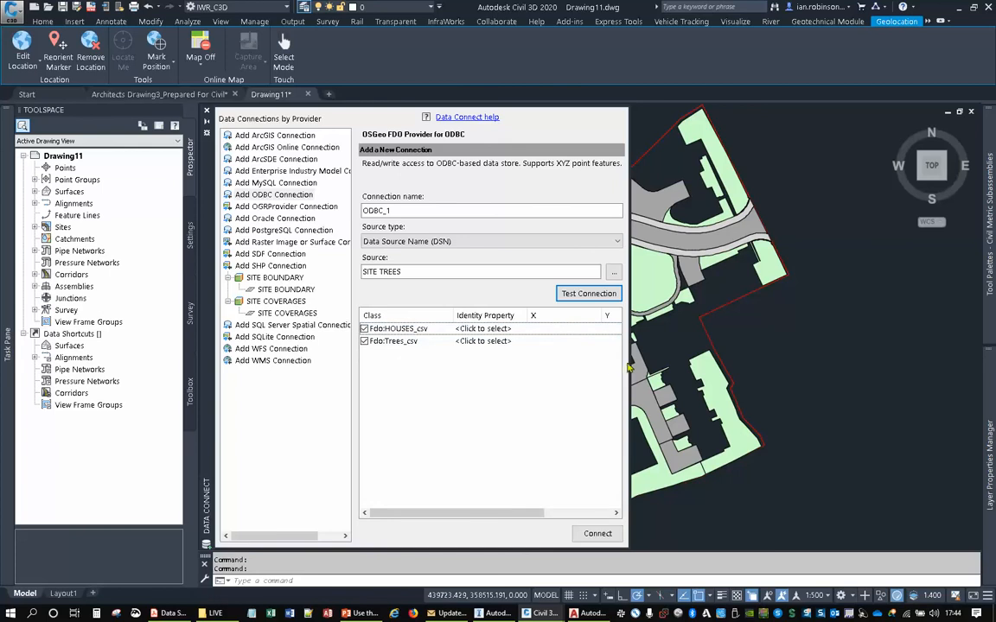
pyautogui.moveTo(630, 364); pyautogui.dragTo(793, 364)
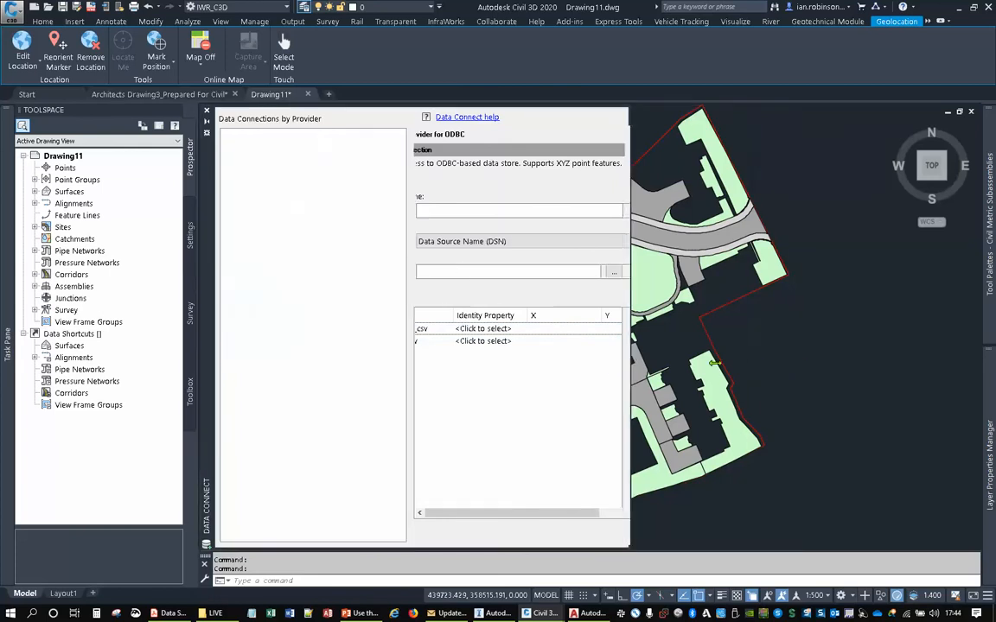
pyautogui.click(549, 331)
pyautogui.click(549, 329)
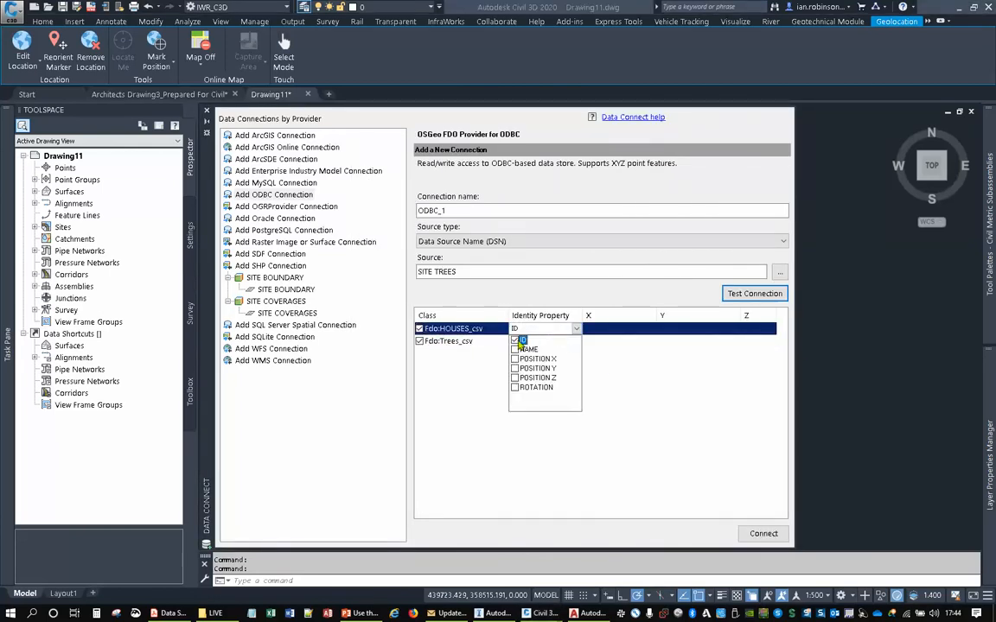
pyautogui.click(646, 363)
pyautogui.click(534, 343)
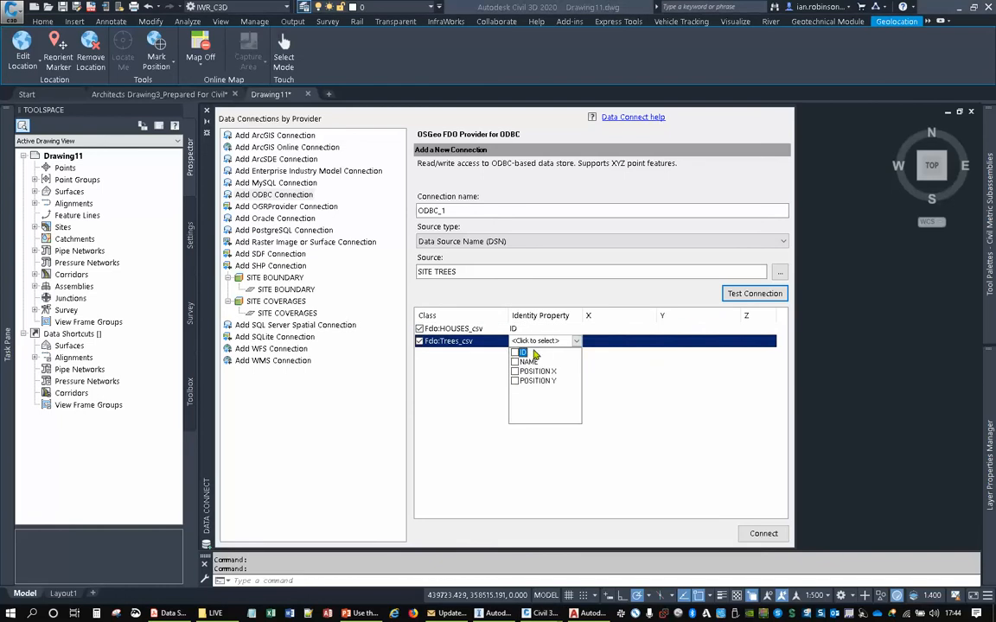
pyautogui.click(599, 382)
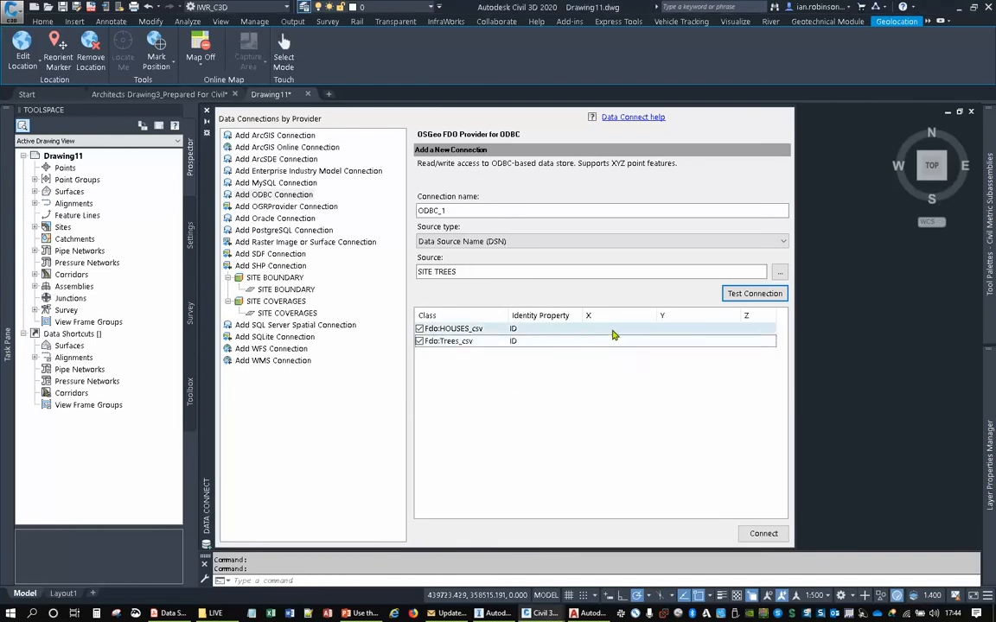
# - Assign POSITION X and POSITION Y as the X and Y coordinates of HOUSES_csv and Trees_csv, and connect to the source
pyautogui.click(605, 330)
pyautogui.click(596, 354)
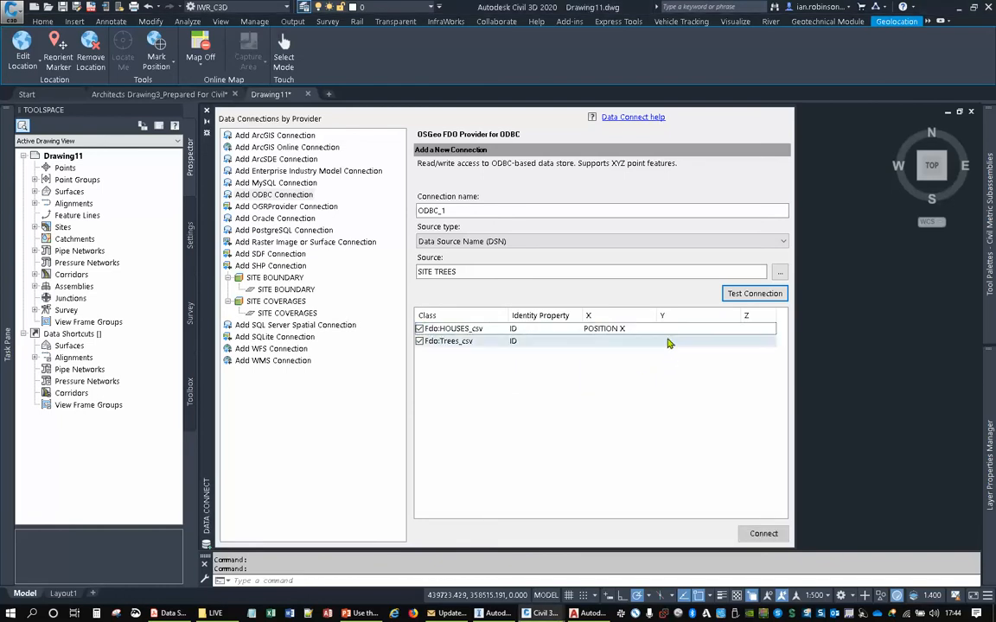
pyautogui.click(671, 334)
pyautogui.click(678, 363)
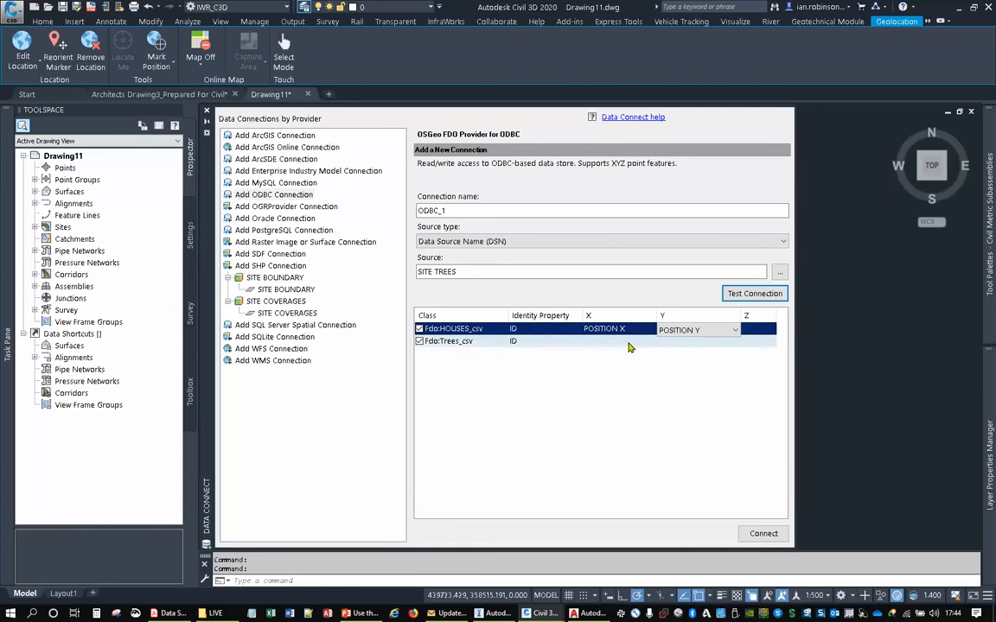
pyautogui.click(616, 342)
pyautogui.click(619, 366)
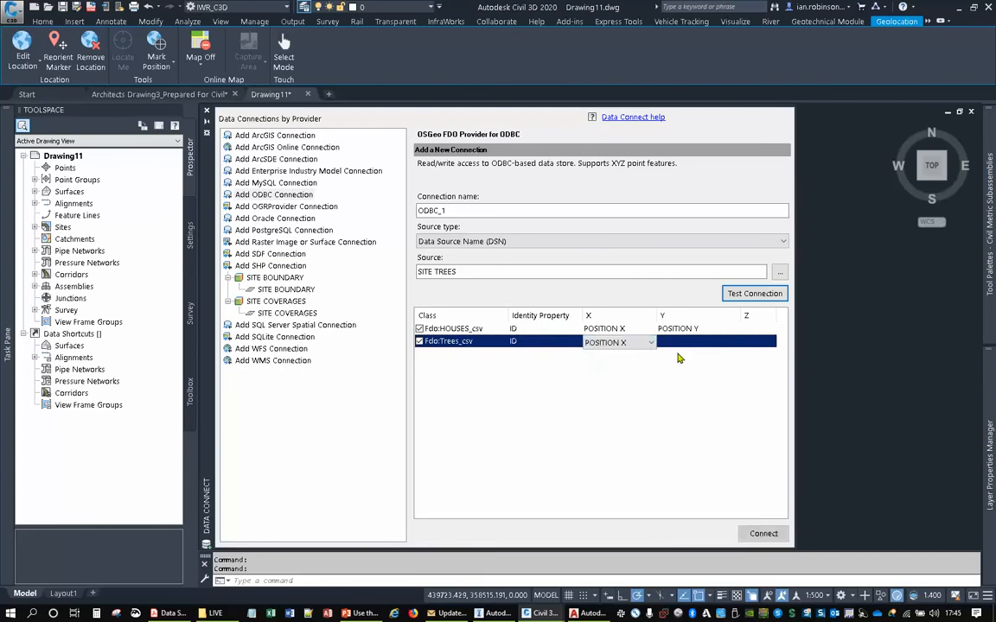
pyautogui.click(689, 343)
pyautogui.click(689, 343)
pyautogui.click(680, 376)
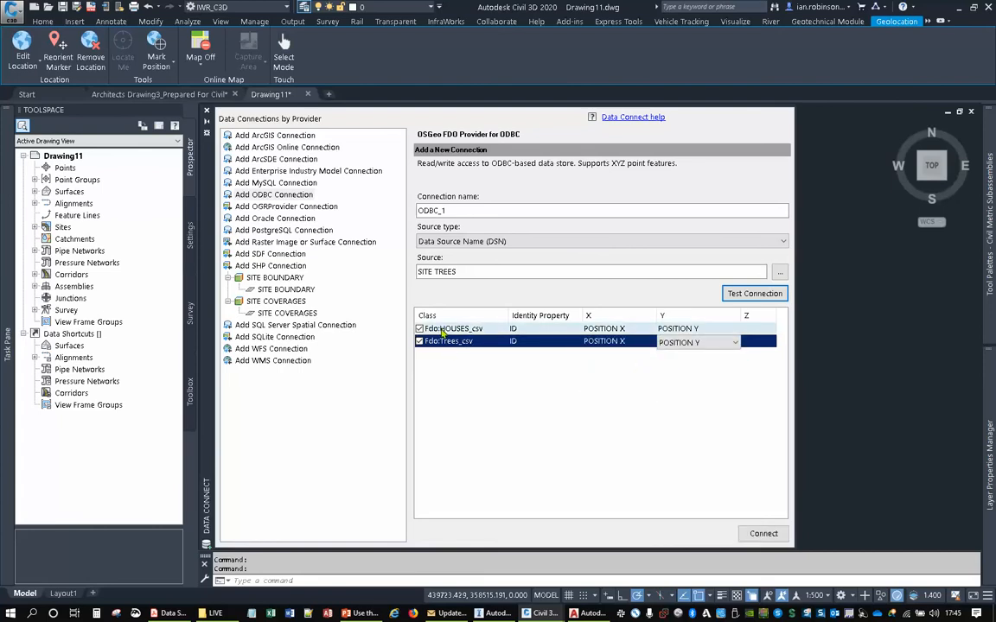
pyautogui.click(765, 535)
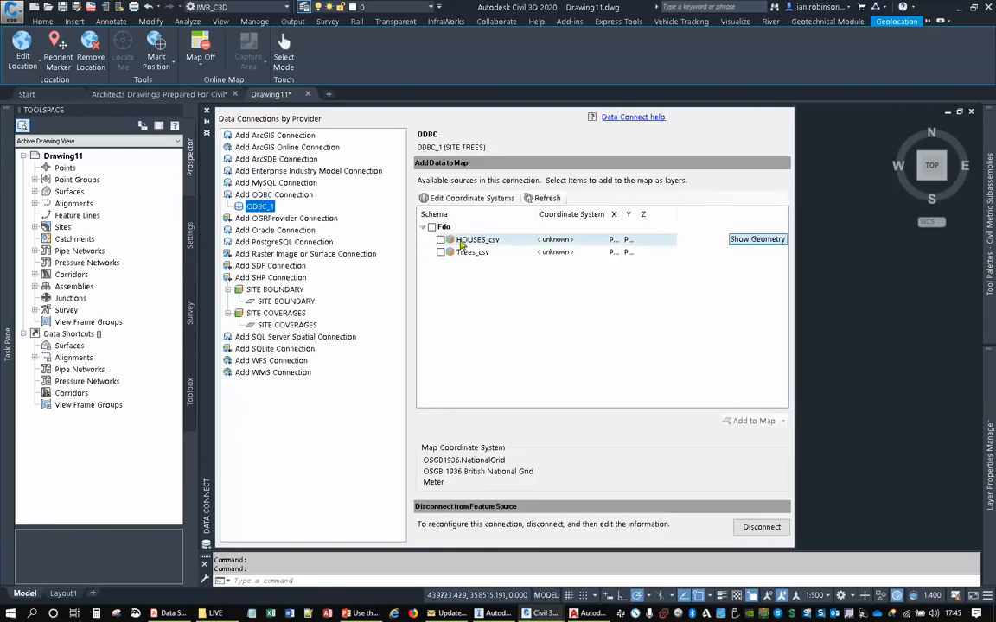
# - Override the ODBC source's coordinate system with the out-of-date BritishNatGrid definition and add HOUSES_csv and Trees_csv to the map
pyautogui.click(441, 240)
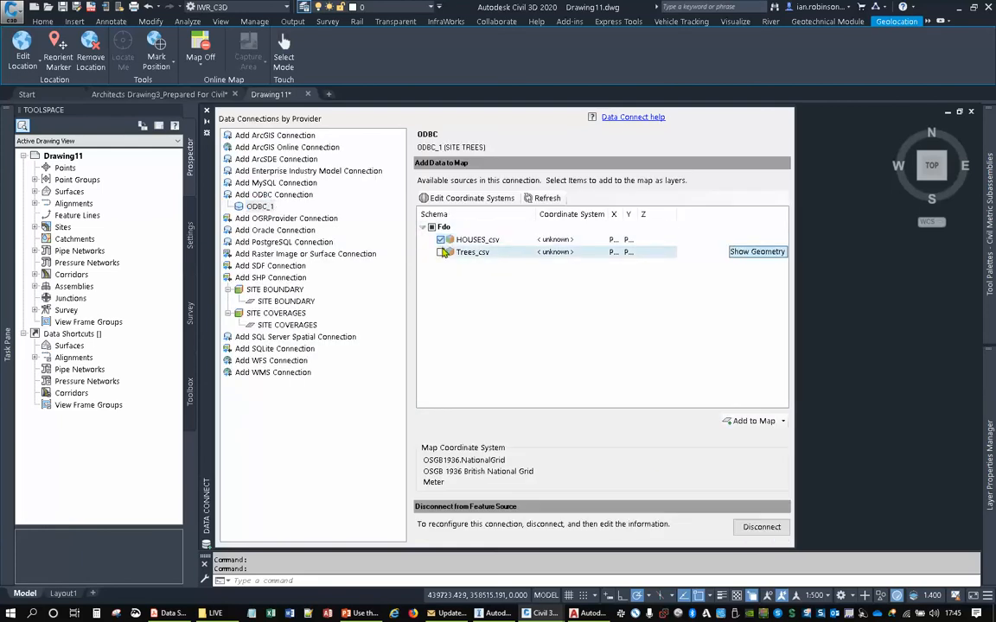
pyautogui.click(554, 248)
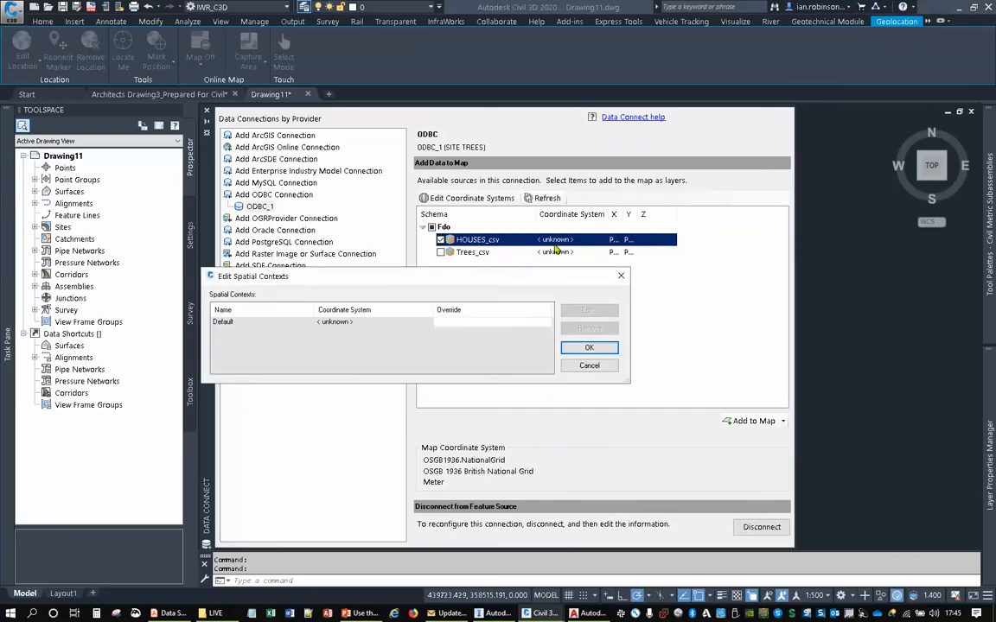
pyautogui.click(373, 323)
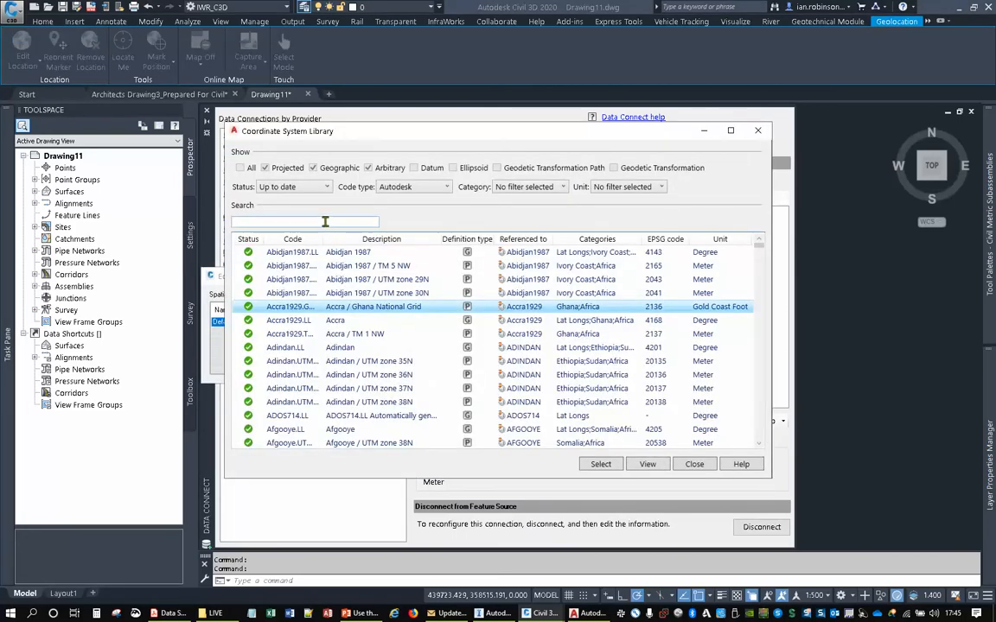
pyautogui.click(325, 223)
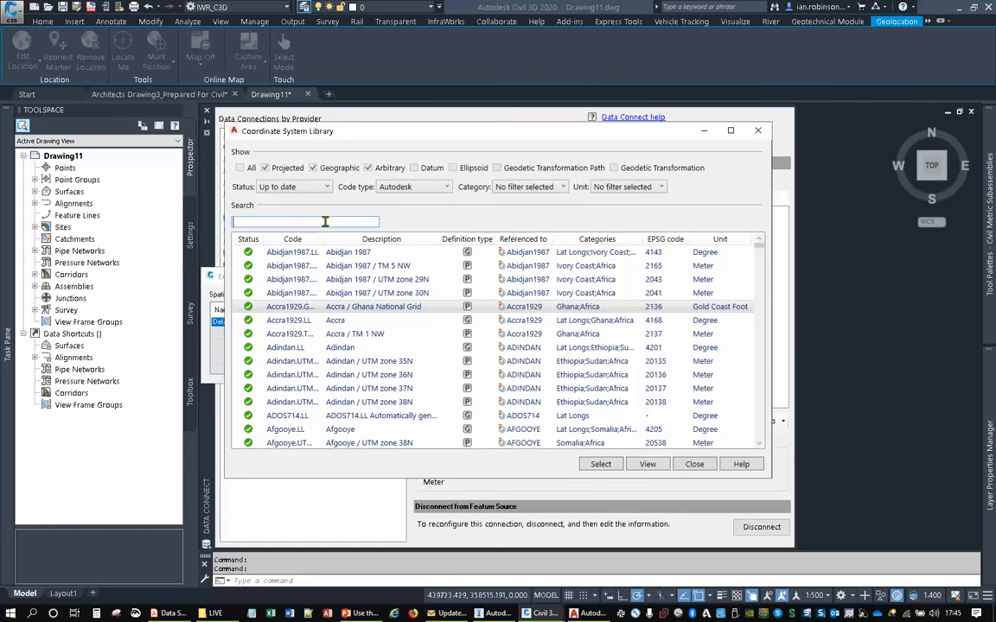
pyautogui.write('osgb')
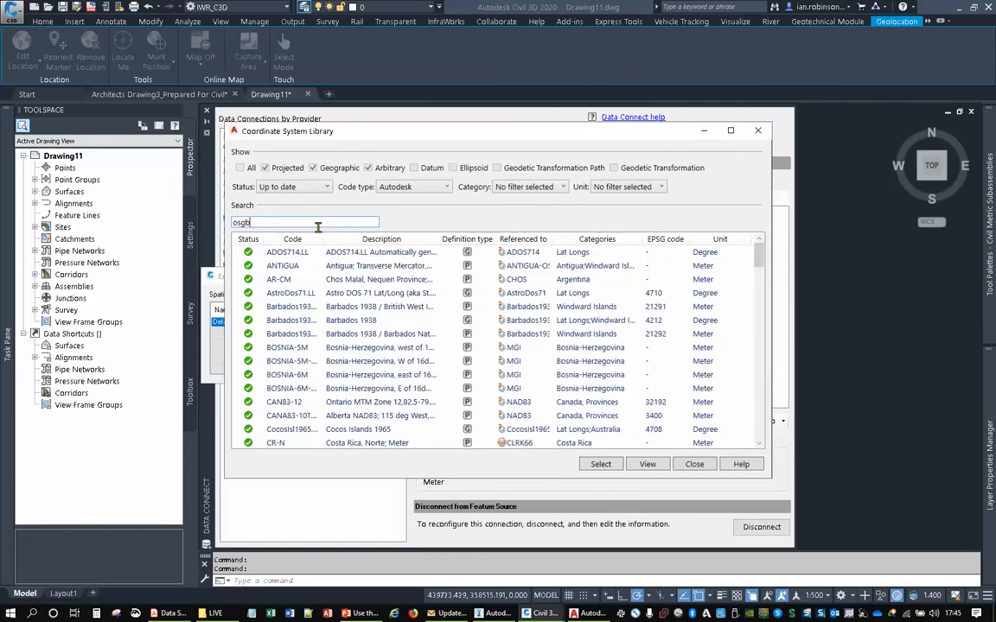
pyautogui.click(299, 190)
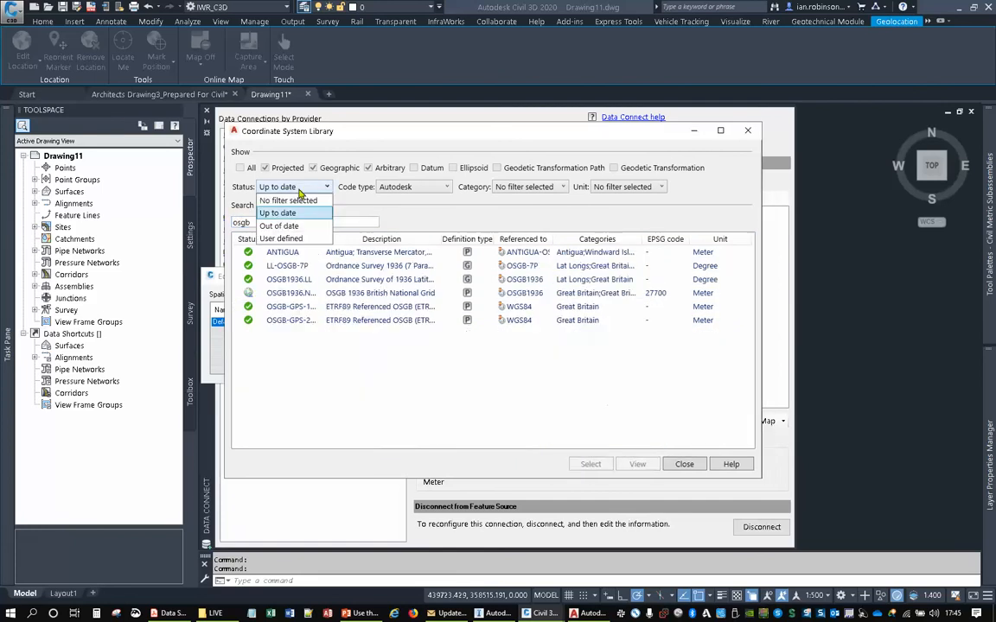
pyautogui.click(289, 225)
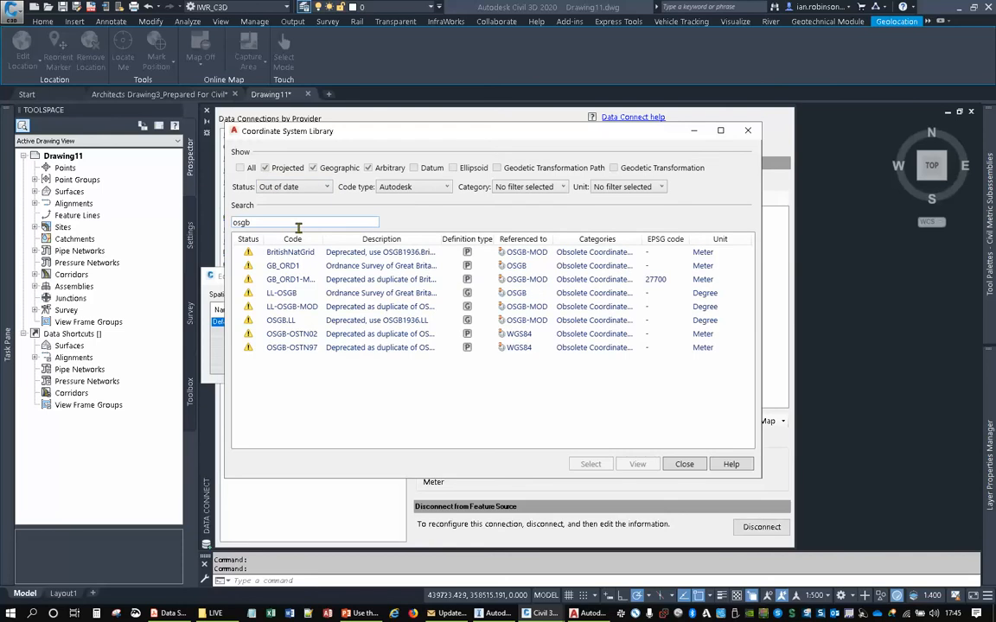
pyautogui.doubleClick(296, 252)
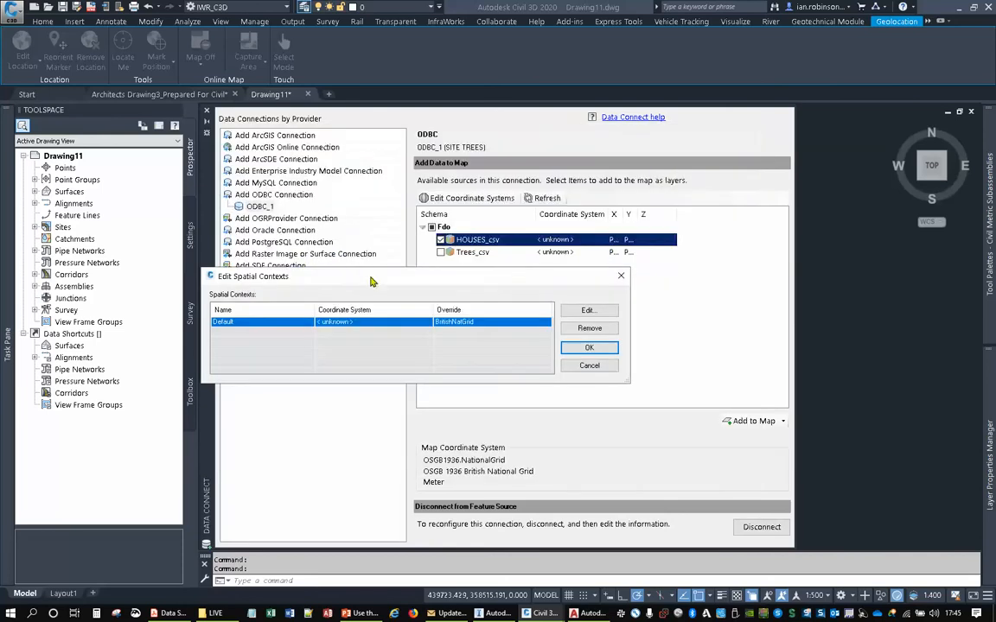
pyautogui.click(586, 348)
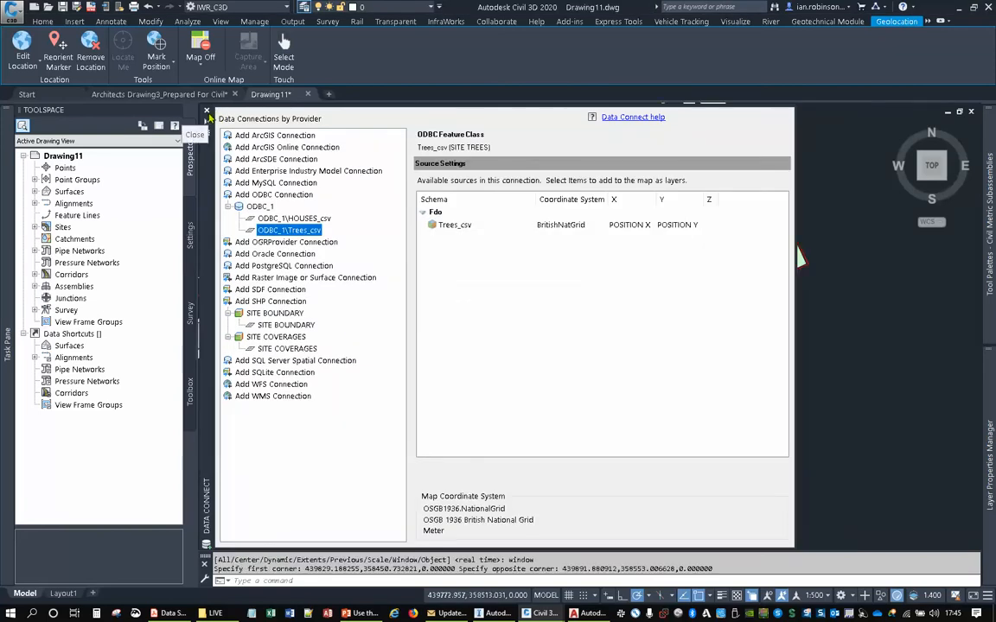
pyautogui.click(206, 112)
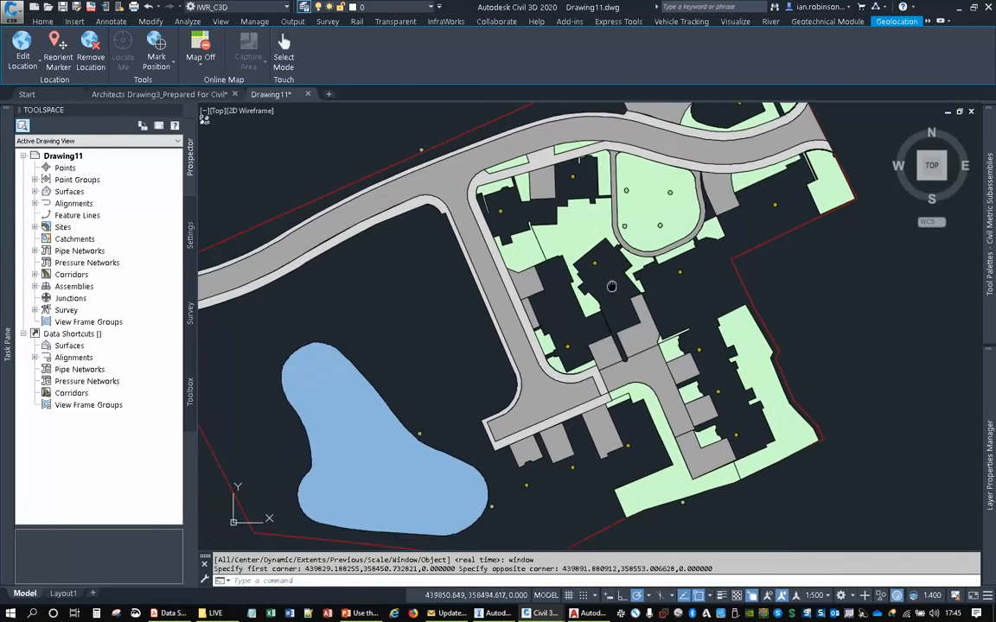
# - Open the point style of the Trees_csv layer and import symbols from Trees and Shrubs.dwg into the symbol repository
pyautogui.scroll(4, 539, 300)
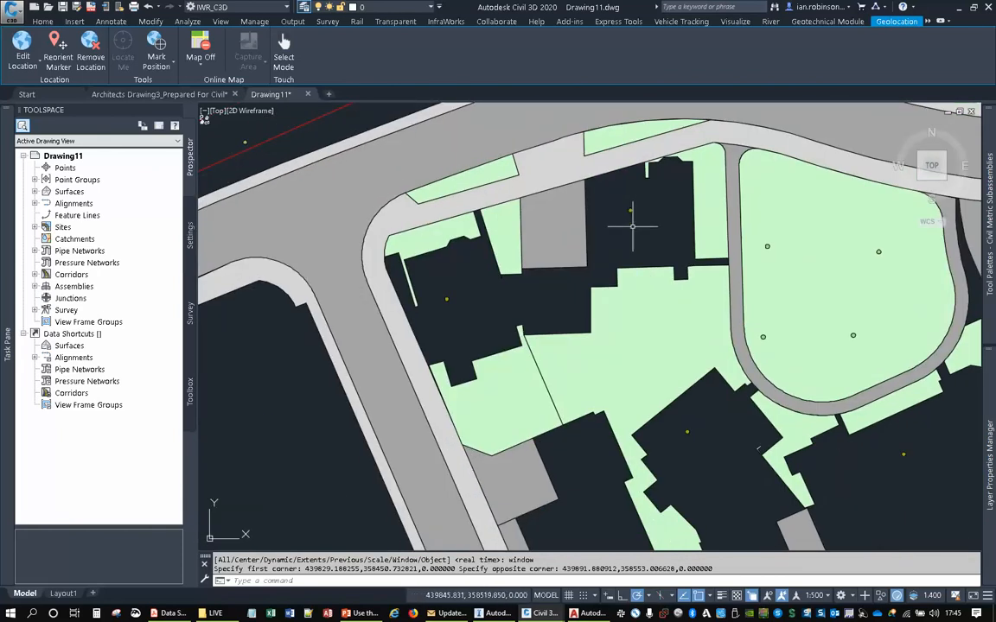
pyautogui.scroll(-2, 540, 300)
pyautogui.moveTo(13, 255)
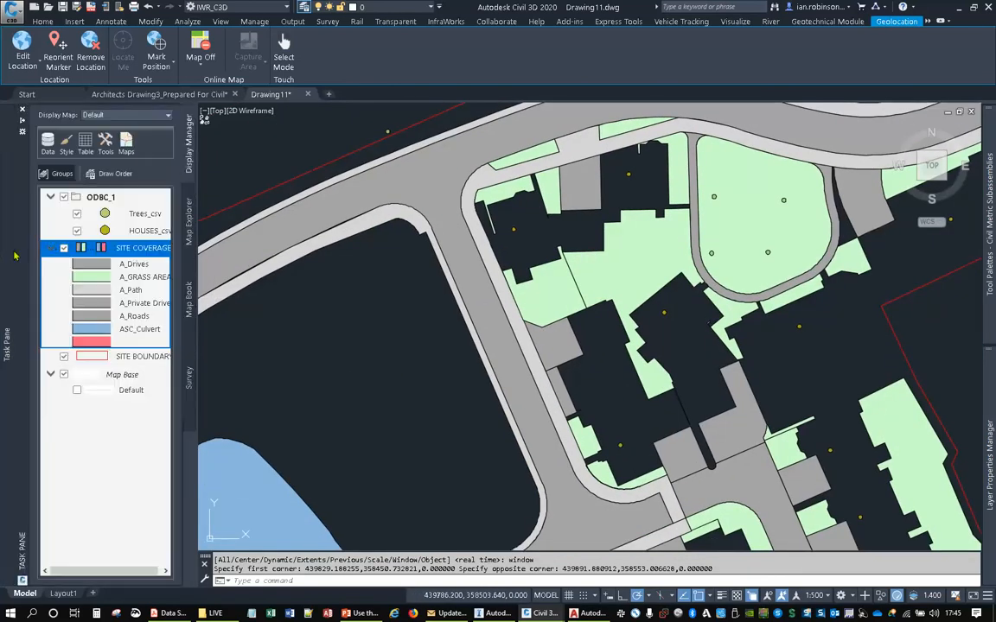
pyautogui.click(96, 213)
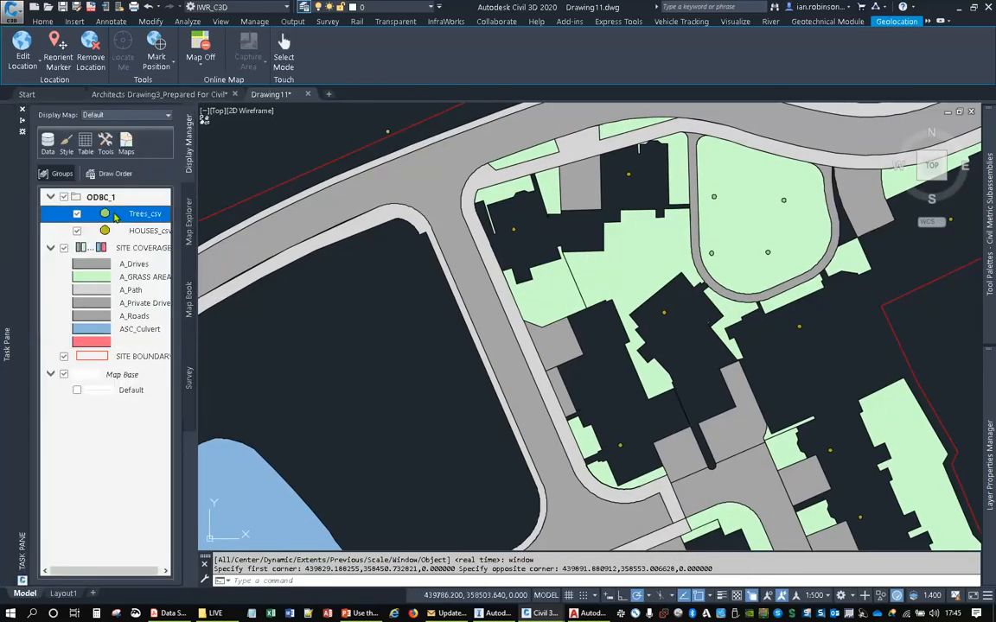
pyautogui.click(66, 145)
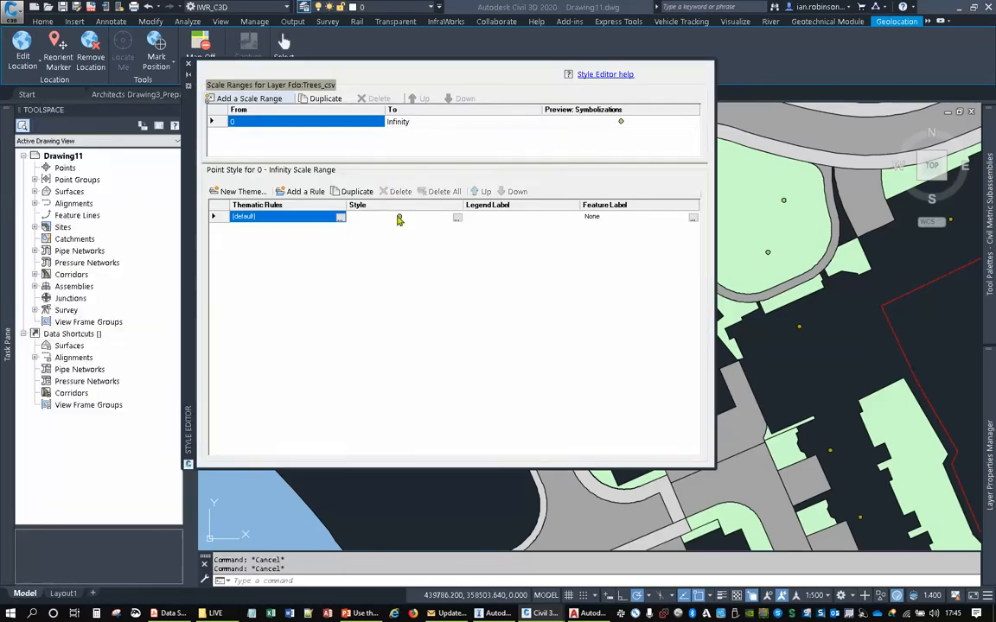
pyautogui.click(453, 219)
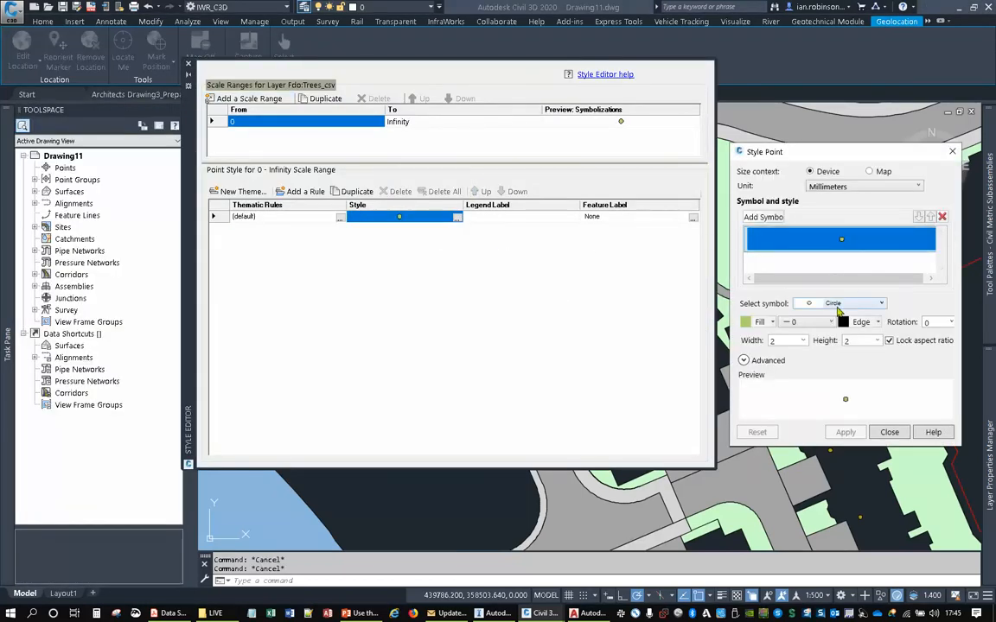
pyautogui.click(837, 306)
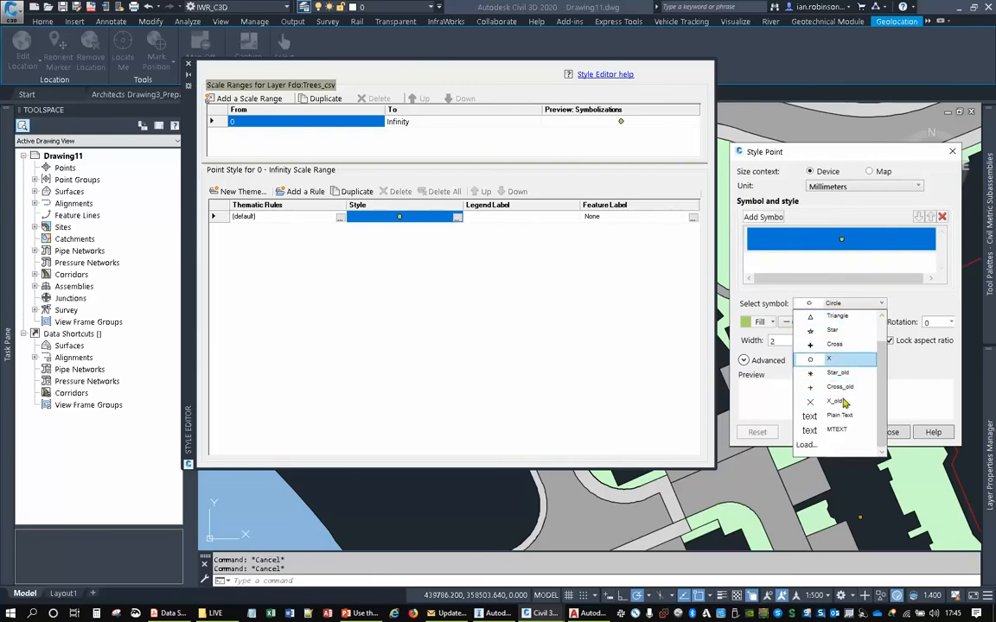
pyautogui.click(806, 445)
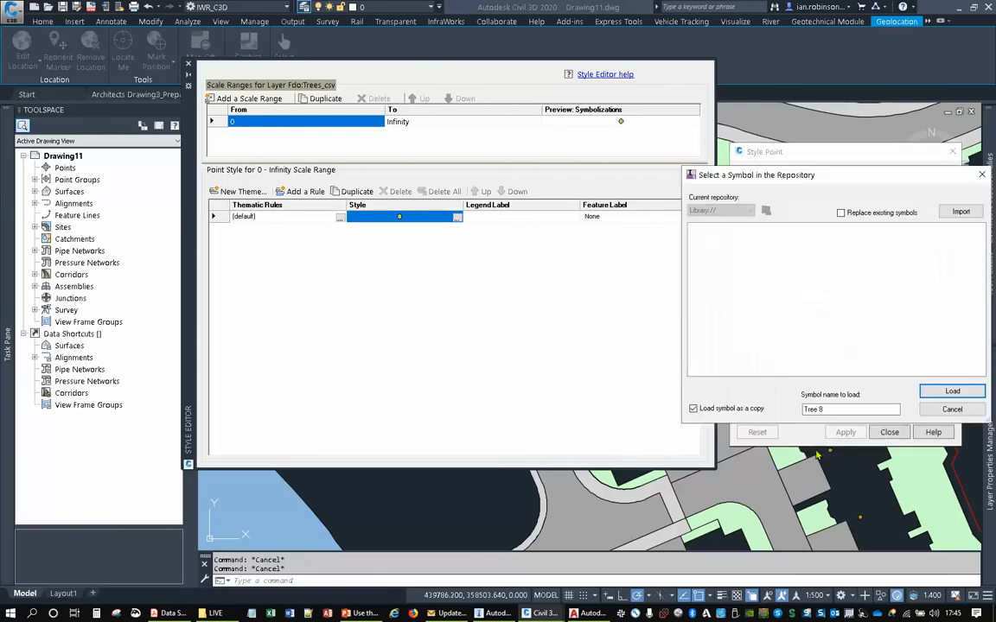
pyautogui.click(960, 212)
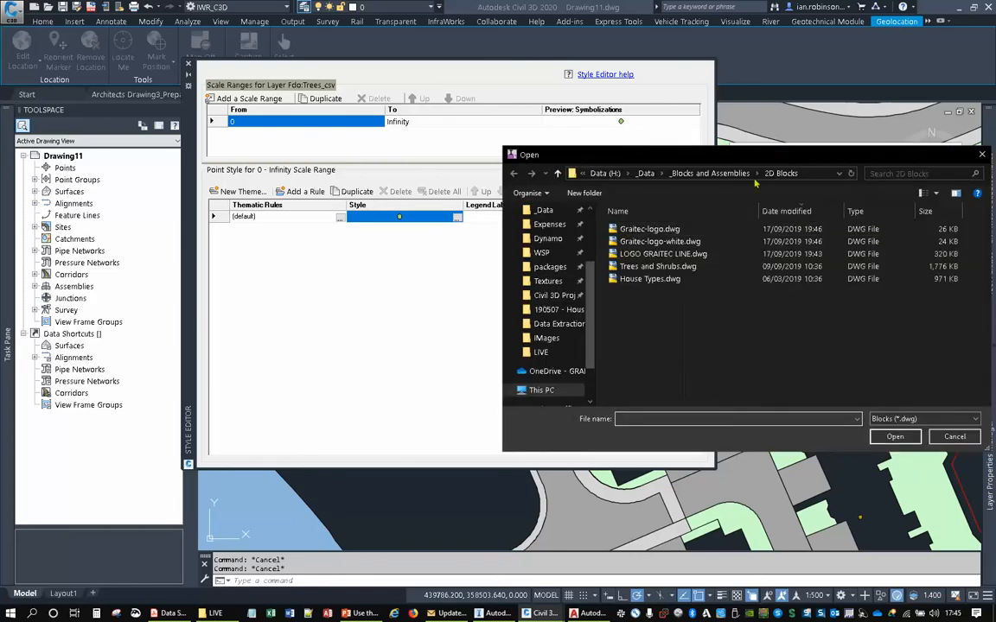
pyautogui.doubleClick(657, 266)
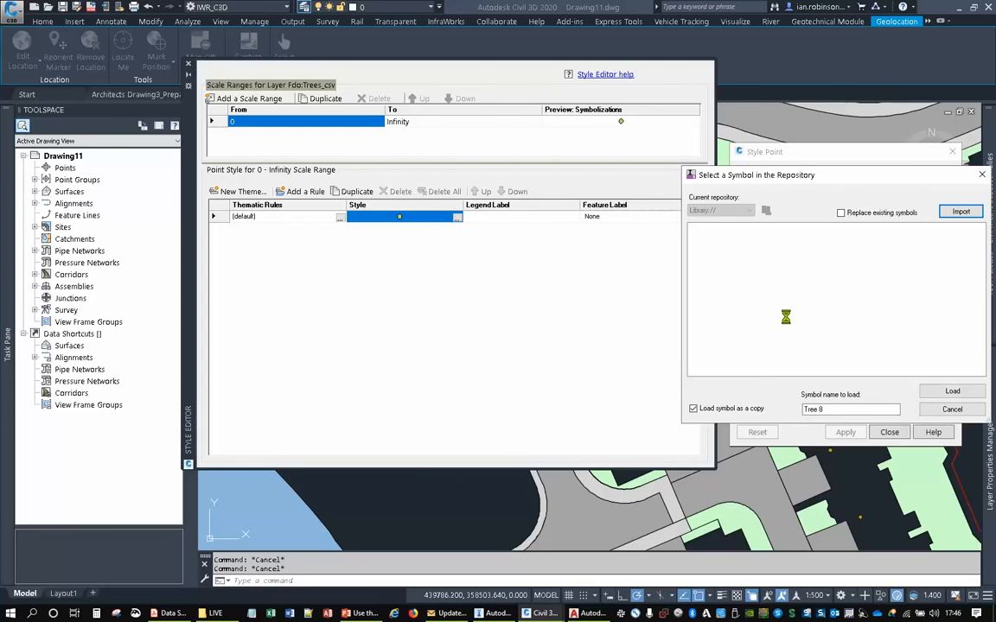
# - Find the tree symbols in the repository and load Tree 8 as the Trees_csv point symbol
pyautogui.scroll(-10, 791, 316)
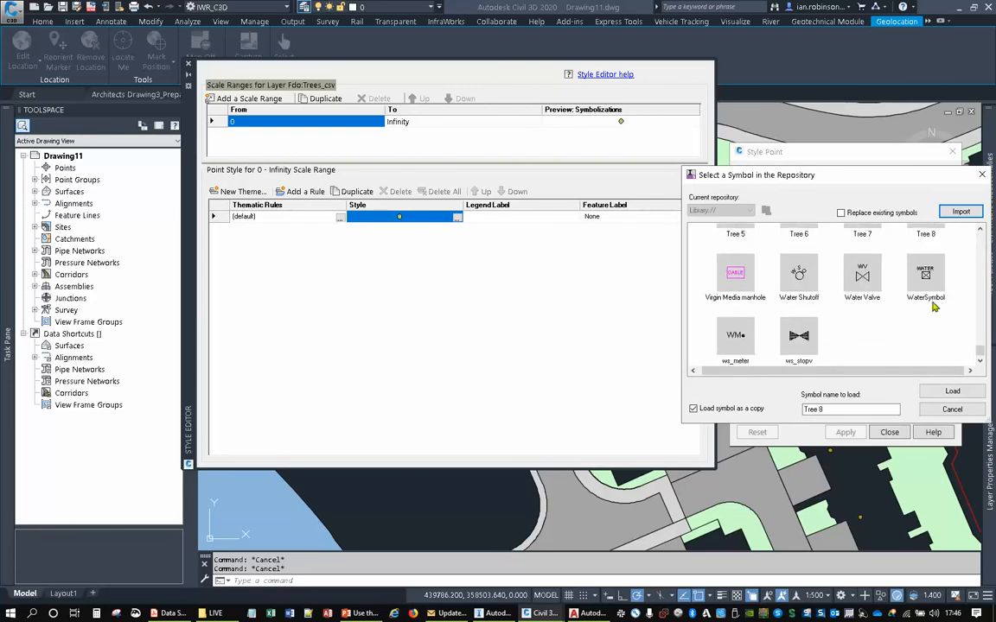
pyautogui.scroll(2, 854, 320)
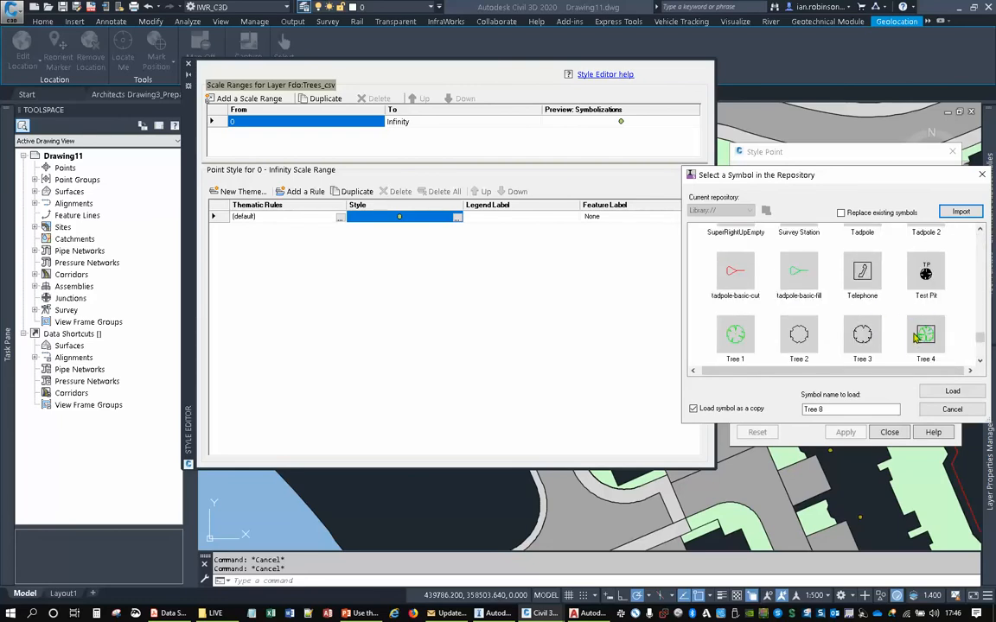
pyautogui.scroll(-2, 899, 346)
pyautogui.click(951, 391)
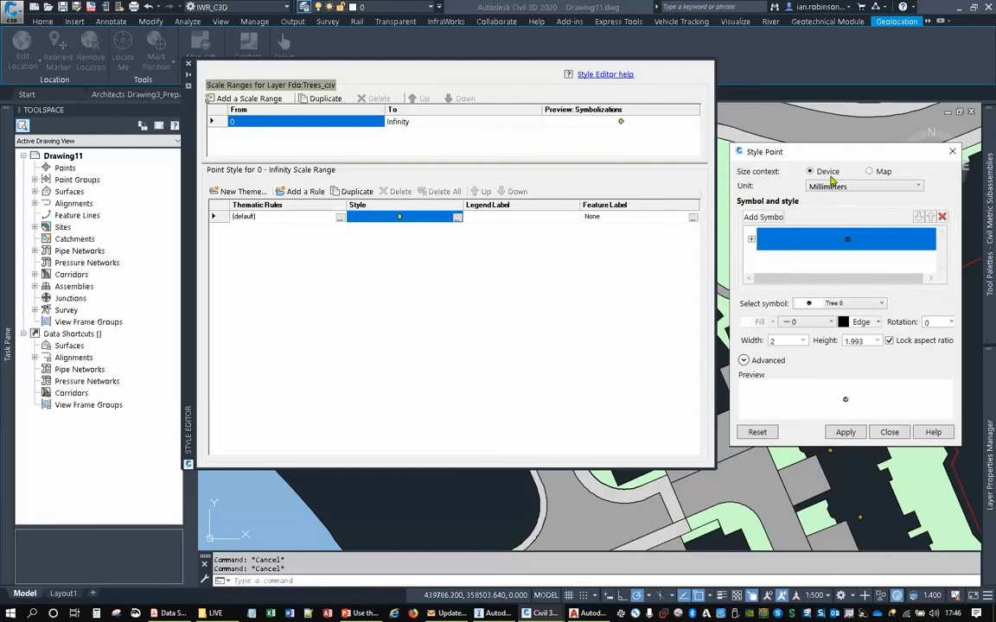
# - Set the tree symbol's size context to Map and its unit to Meters
pyautogui.click(872, 172)
pyautogui.click(864, 186)
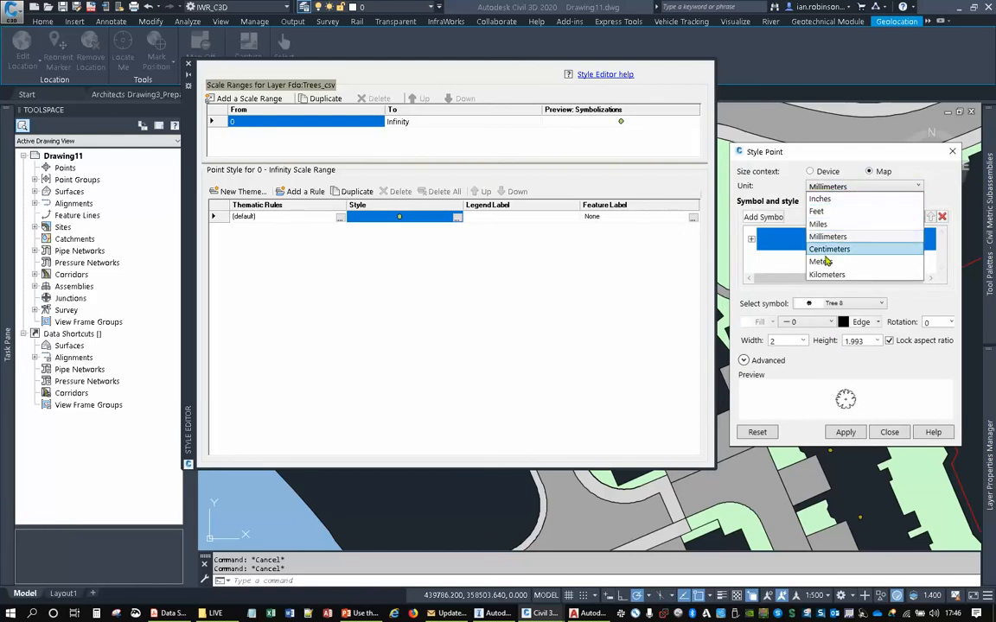
pyautogui.click(834, 237)
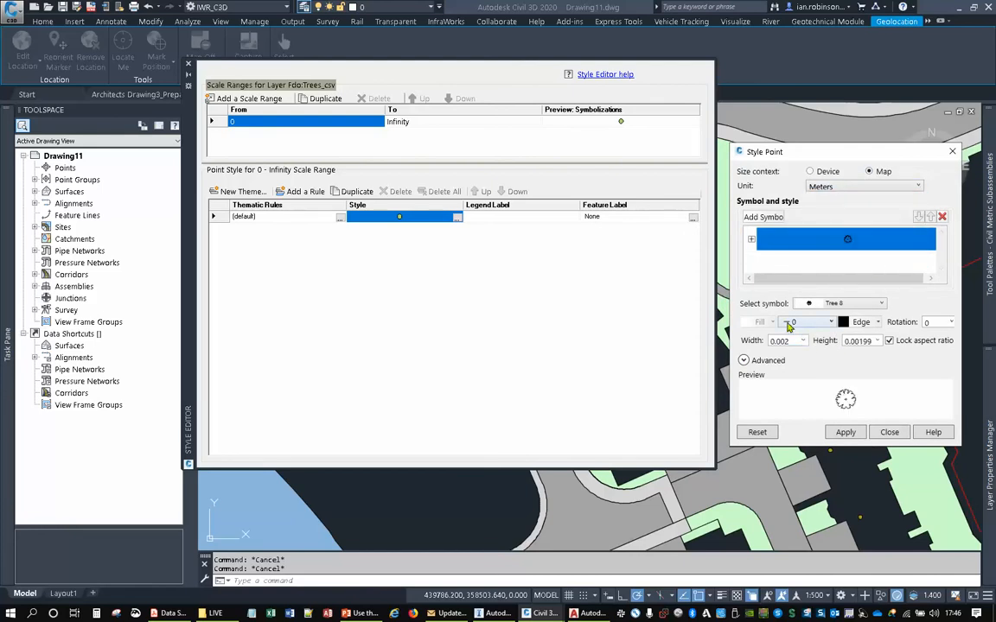
# - Give the tree symbol a green edge colour and a width of 10 m with the aspect ratio locked, and apply the style
pyautogui.click(862, 322)
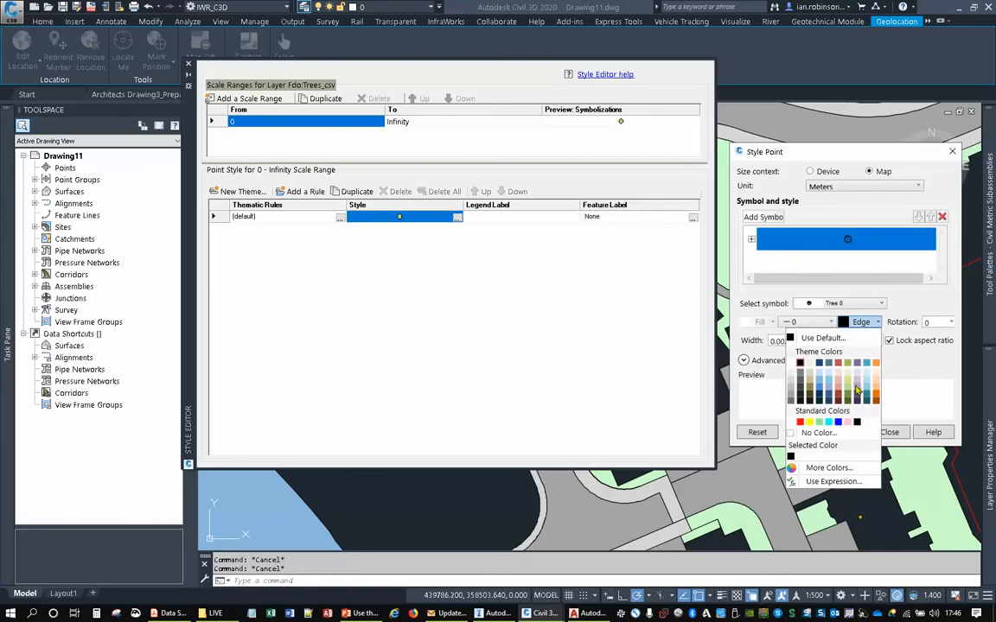
pyautogui.click(855, 391)
pyautogui.doubleClick(791, 340)
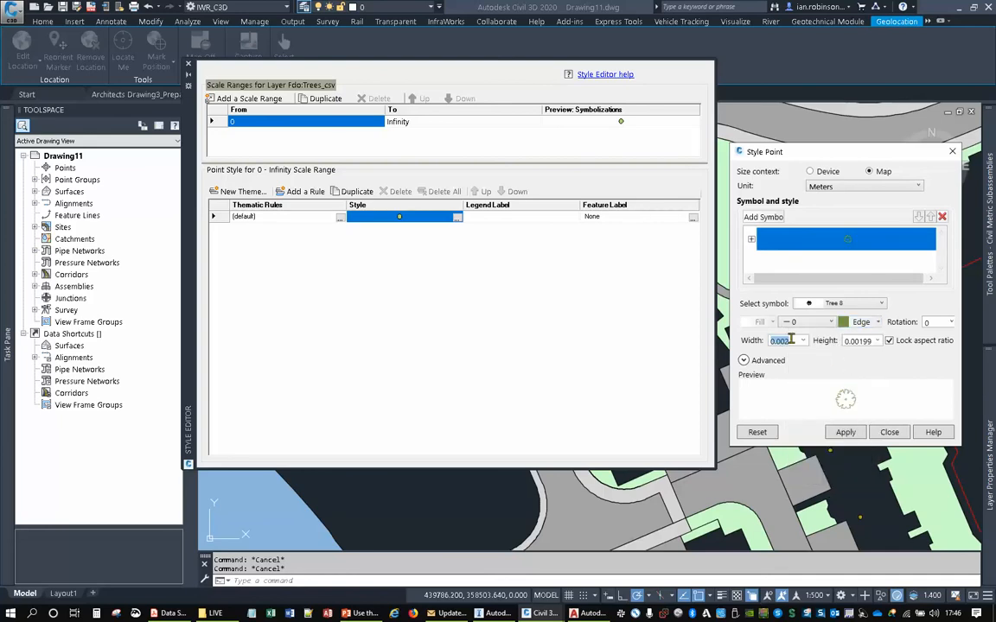
pyautogui.write('10')
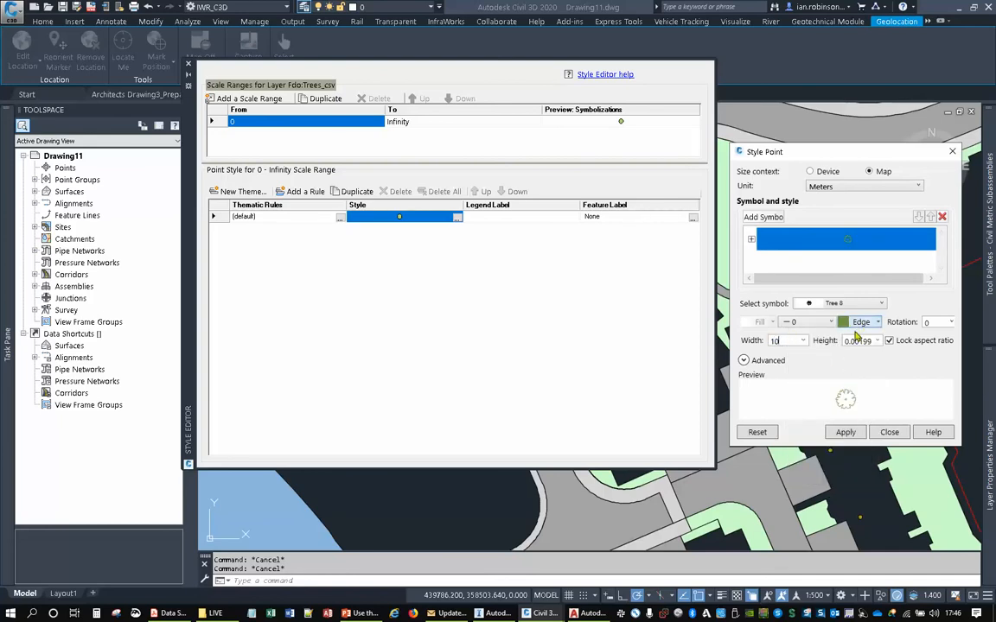
pyautogui.press('Tab')
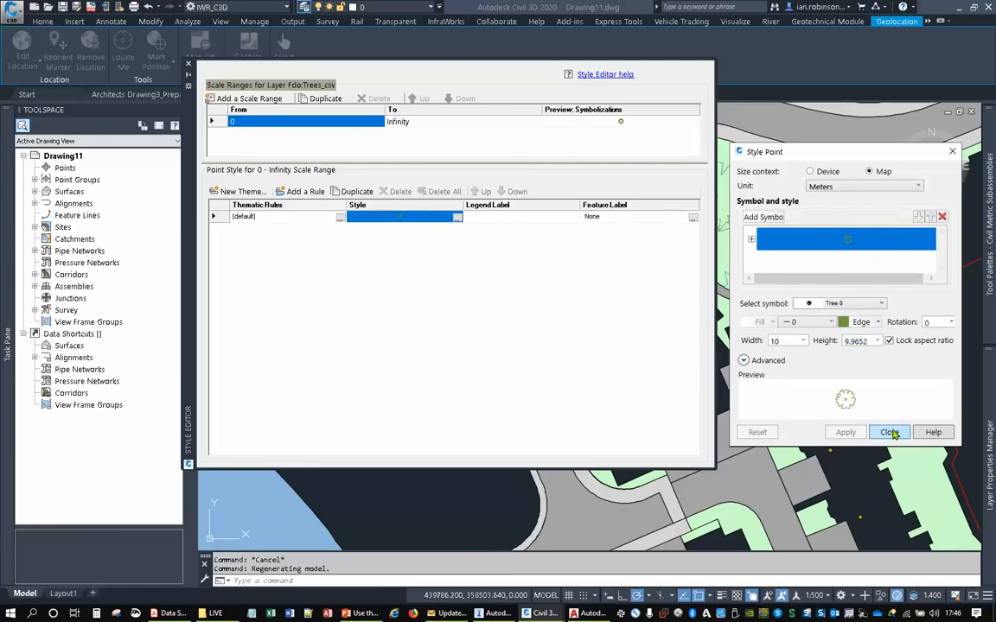
pyautogui.click(891, 432)
# - Start a new theme for the HOUSES_csv layer with its thematic rules based on the NAME property
pyautogui.scroll(4, 869, 262)
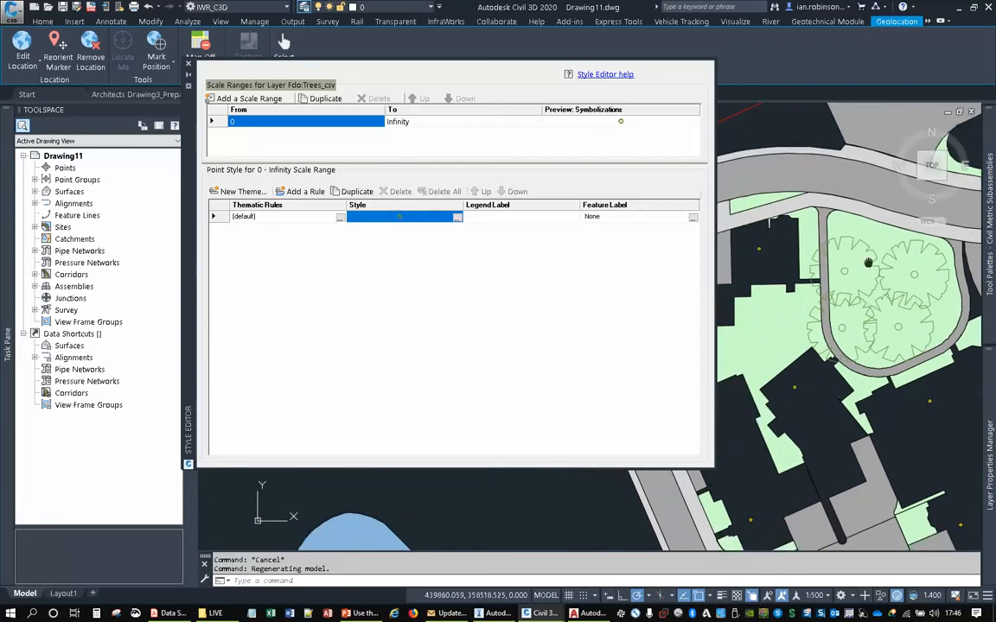
pyautogui.moveTo(869, 262); pyautogui.dragTo(884, 120, button='middle')
pyautogui.scroll(-2, 841, 349)
pyautogui.moveTo(840, 349); pyautogui.dragTo(824, 280, button='middle')
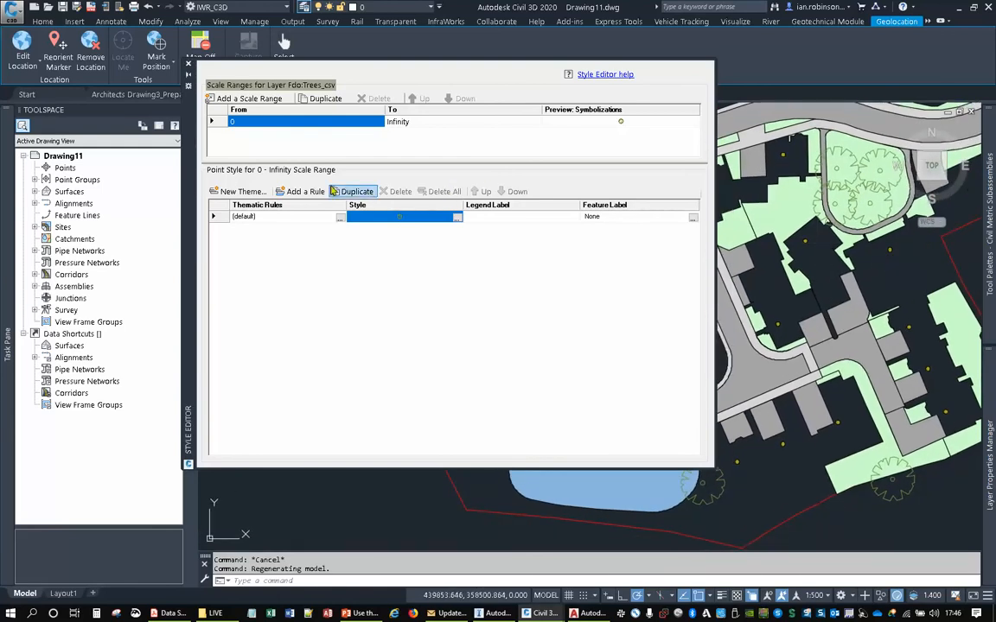
pyautogui.moveTo(9, 172)
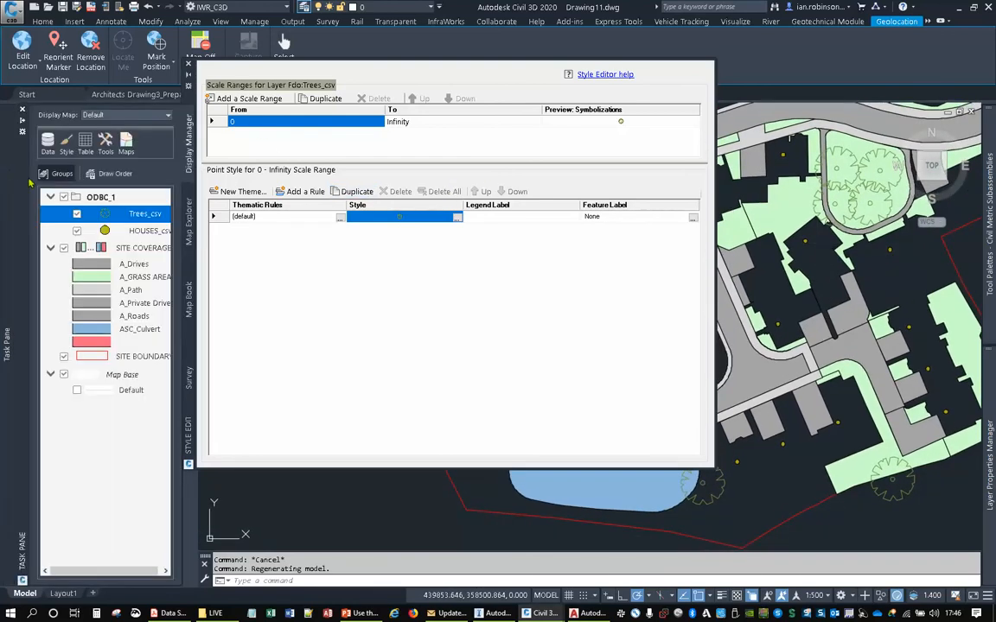
pyautogui.click(130, 231)
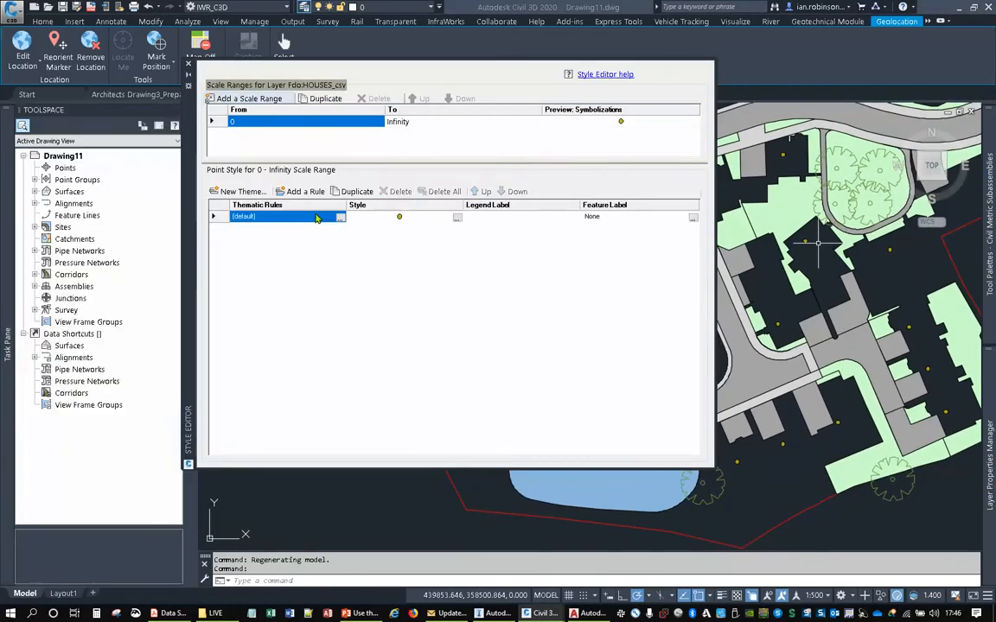
pyautogui.click(244, 191)
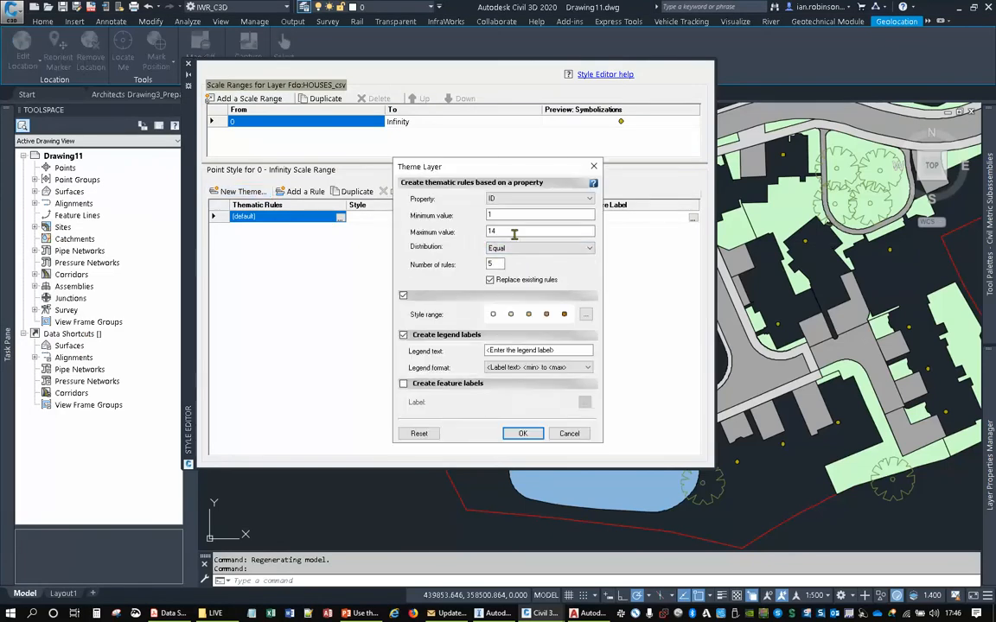
pyautogui.click(526, 199)
pyautogui.click(506, 218)
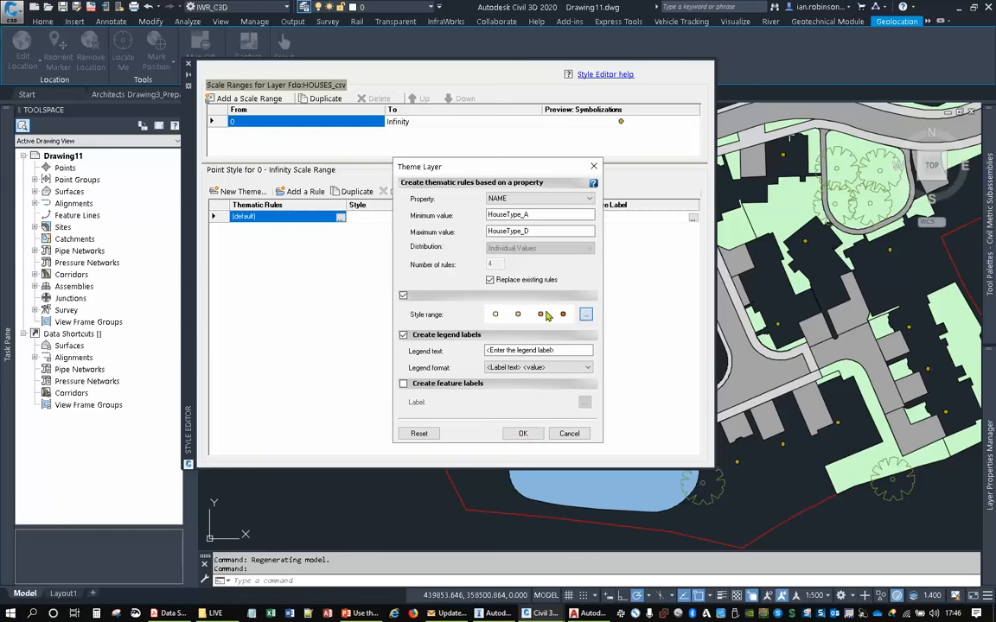
# - Set the house theme's style range to the Map size context and use the square symbol
pyautogui.click(495, 312)
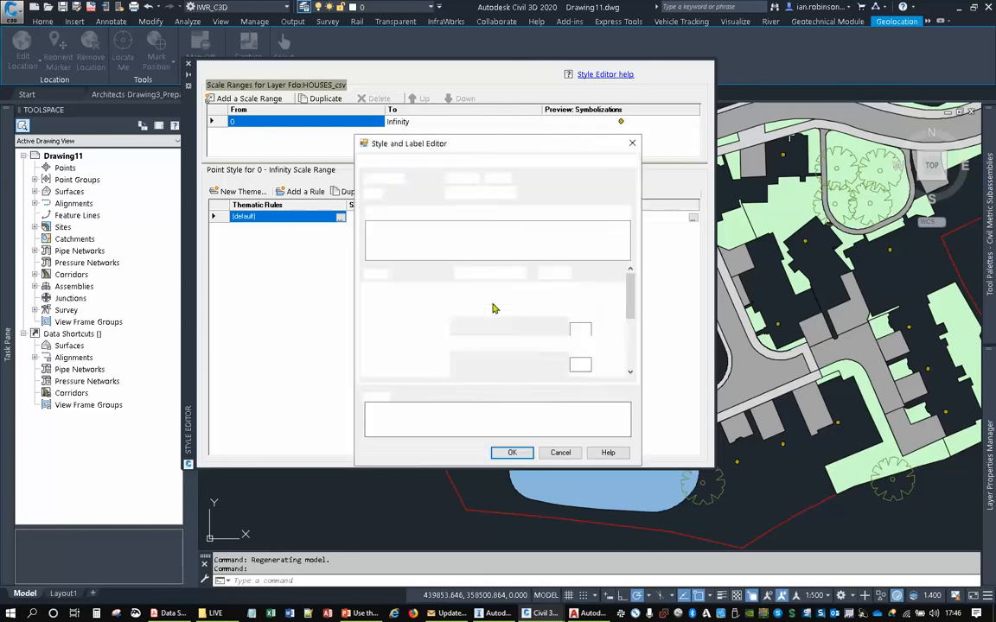
pyautogui.click(489, 177)
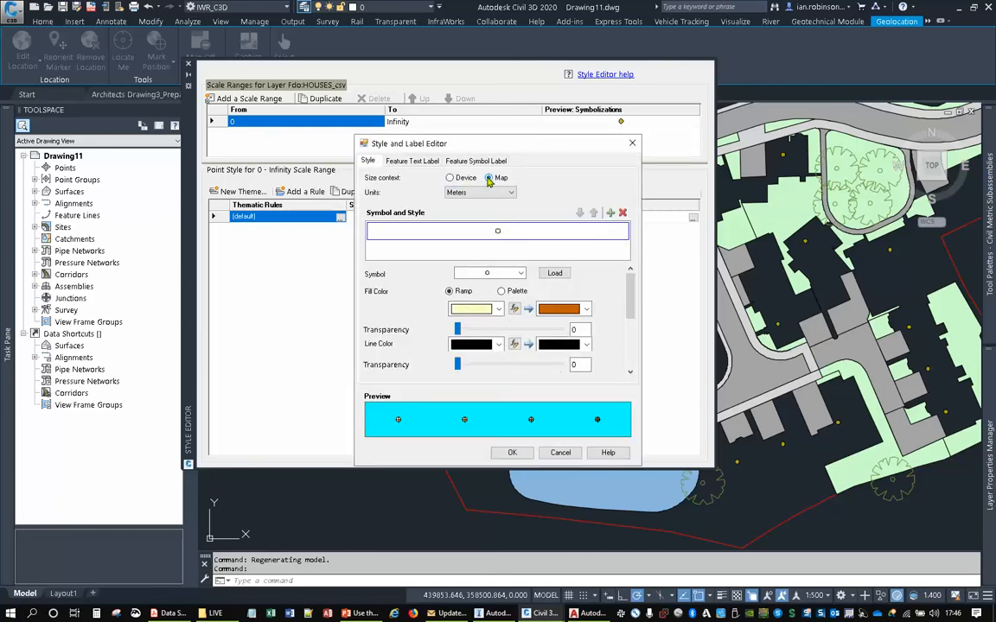
pyautogui.click(488, 272)
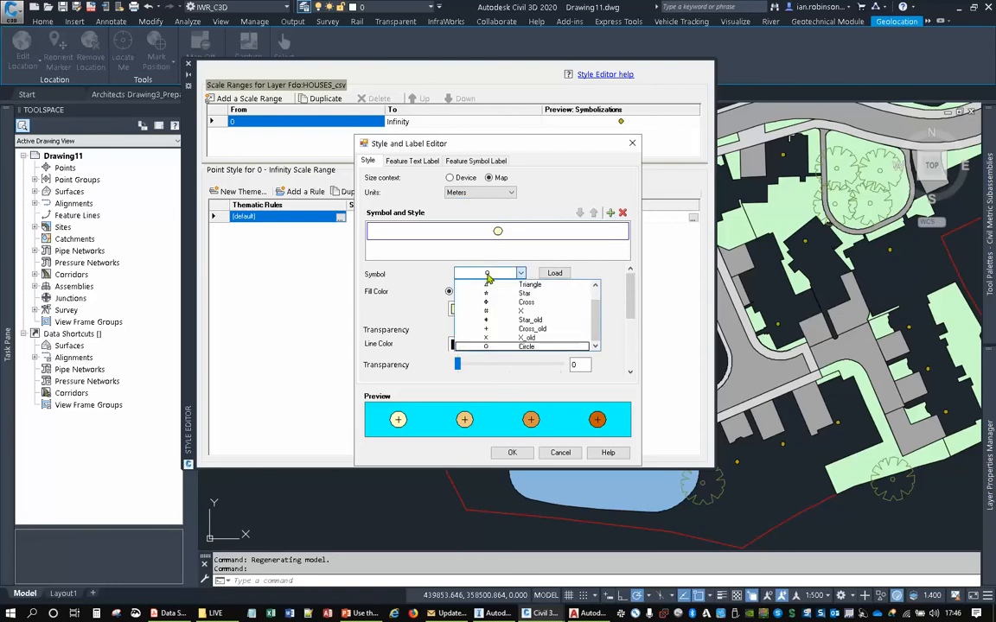
pyautogui.scroll(2, 489, 294)
pyautogui.click(490, 284)
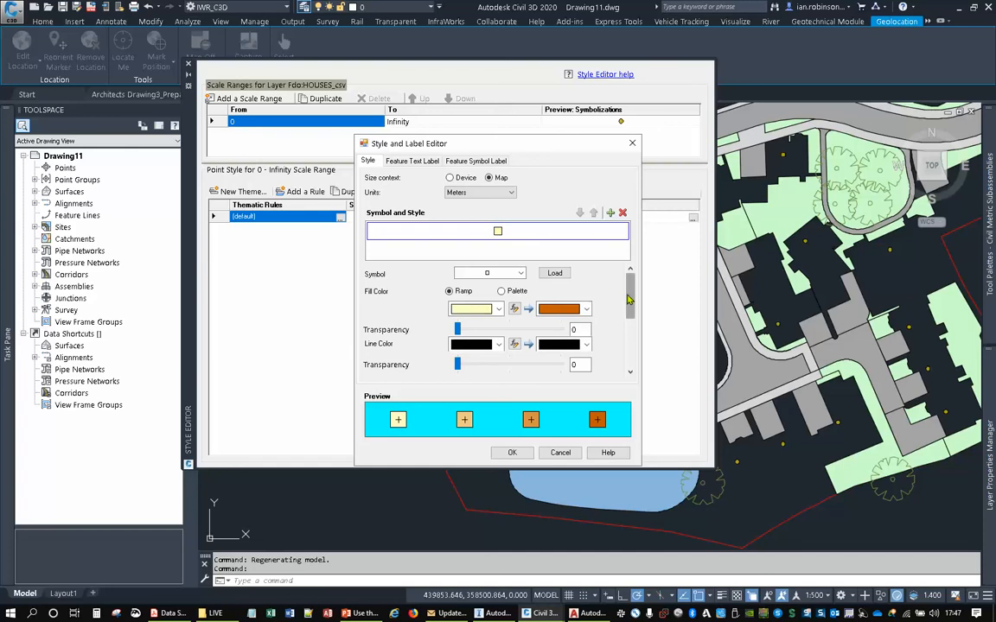
pyautogui.scroll(-1, 632, 330)
pyautogui.scroll(-1, 632, 330)
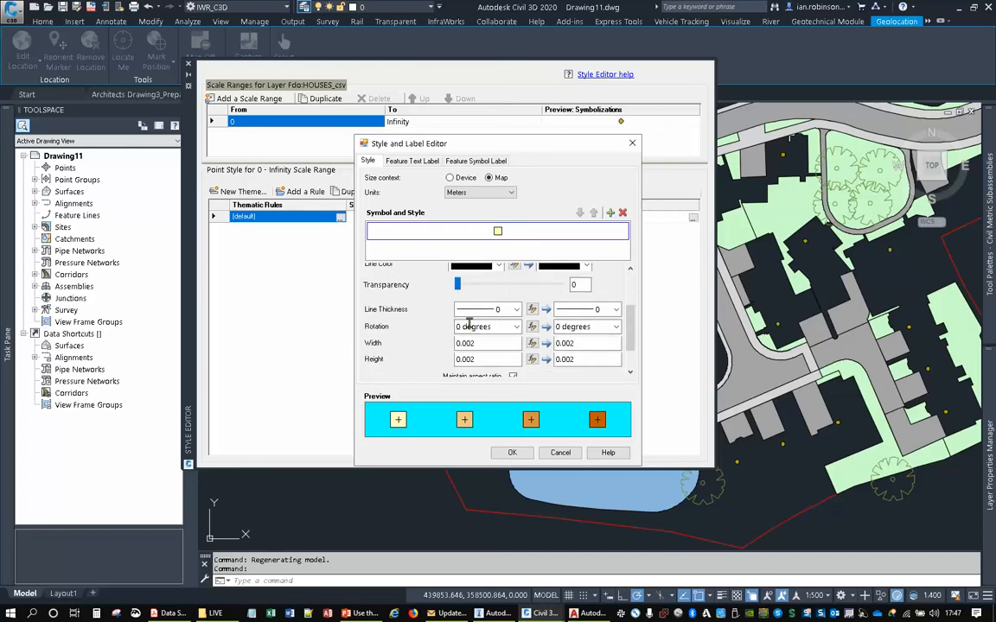
pyautogui.click(519, 328)
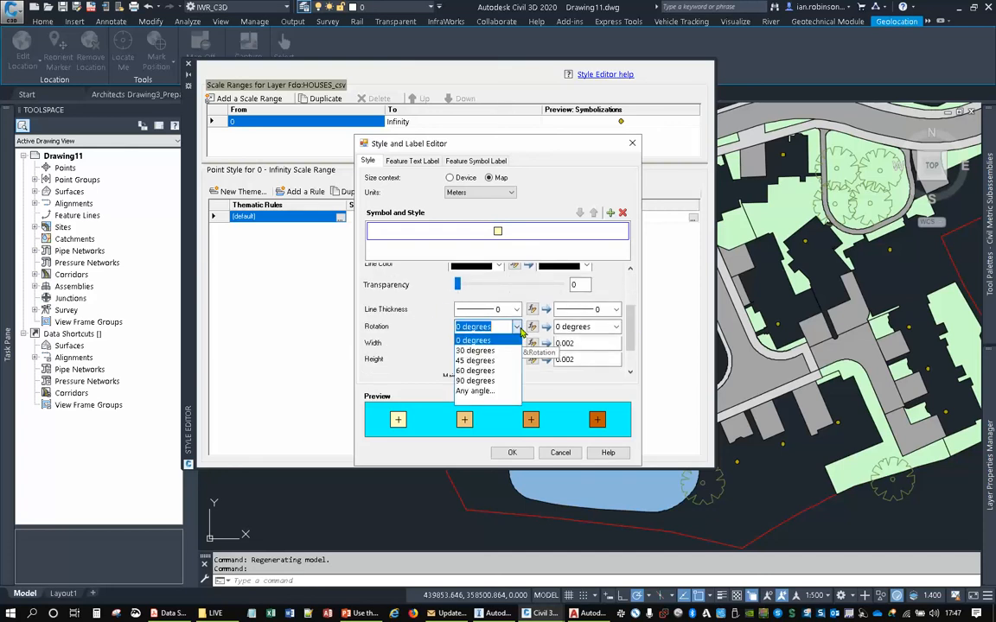
pyautogui.click(472, 400)
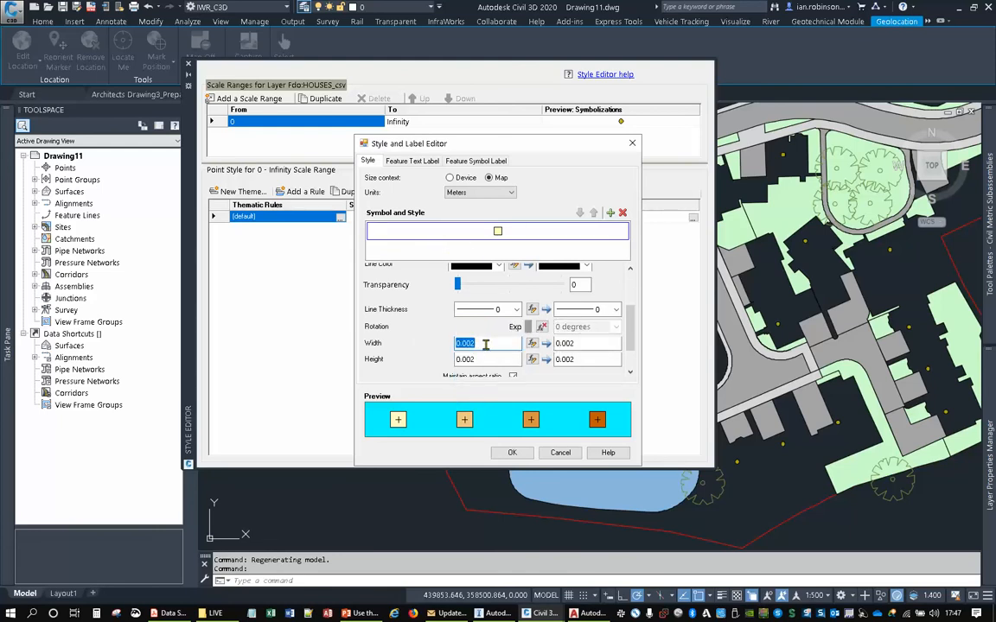
pyautogui.click(494, 235)
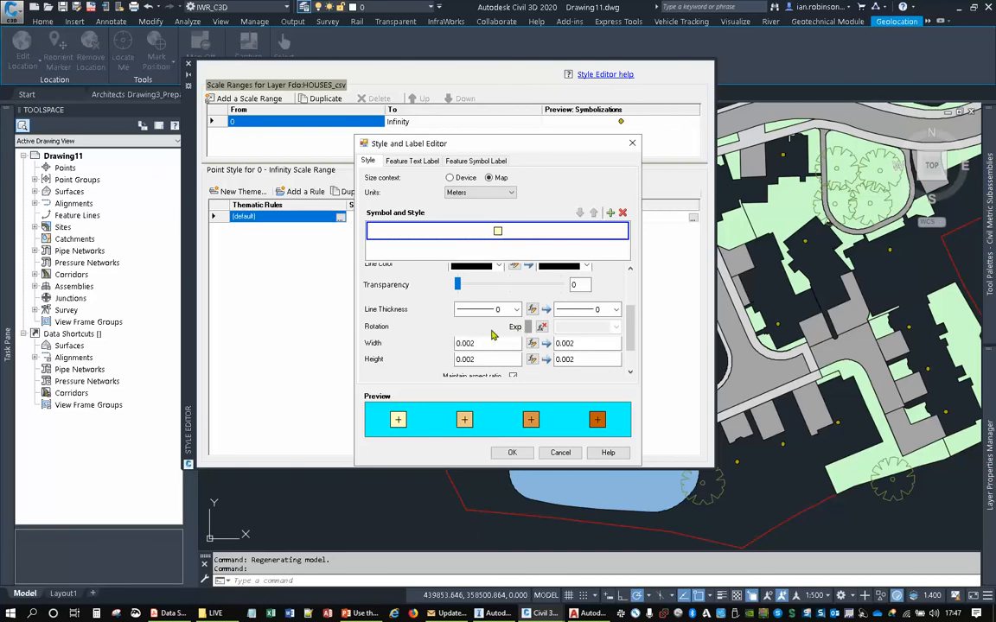
pyautogui.moveTo(588, 614)
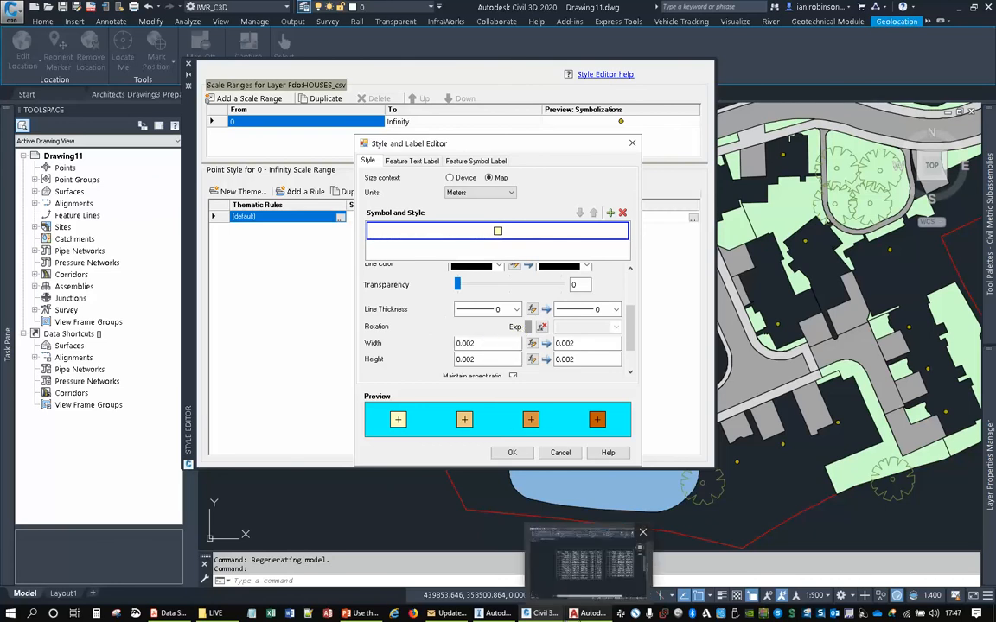
pyautogui.moveTo(551, 616)
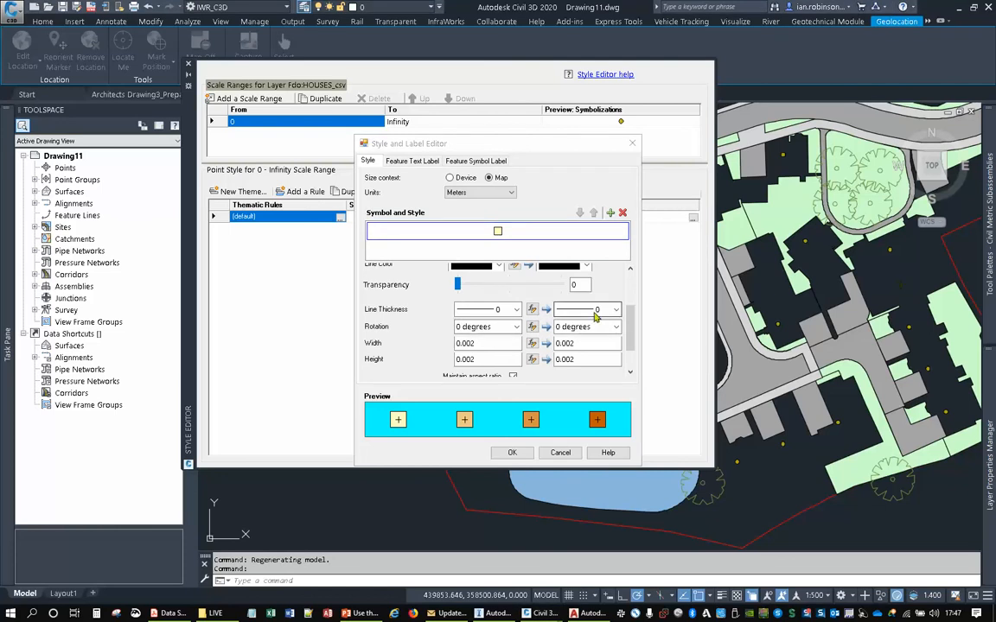
# - Define the house symbol's line thickness with an expression based on the ROTATION property
pyautogui.click(532, 313)
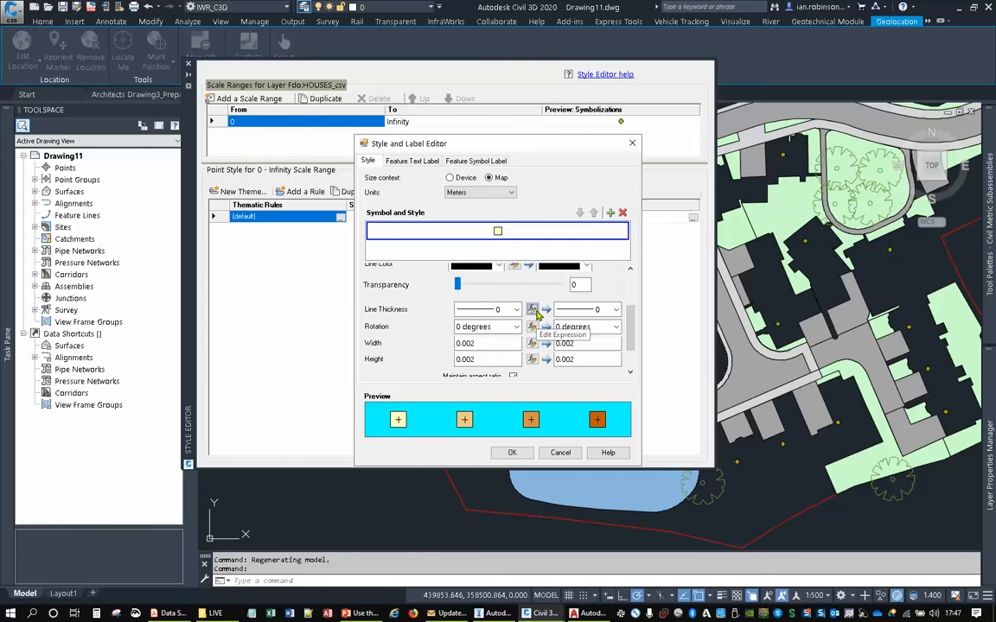
pyautogui.click(533, 311)
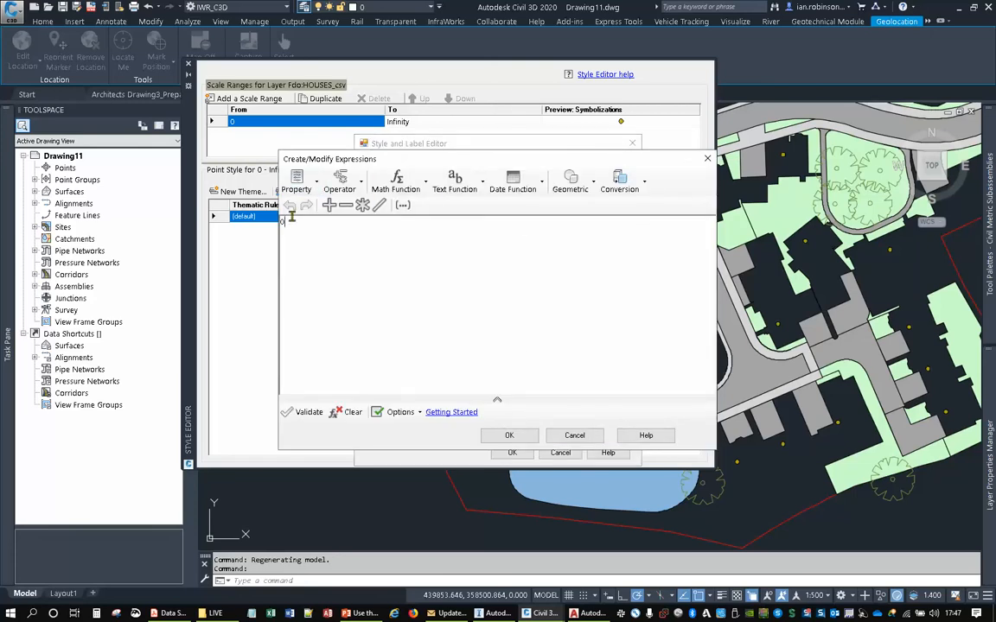
pyautogui.click(306, 191)
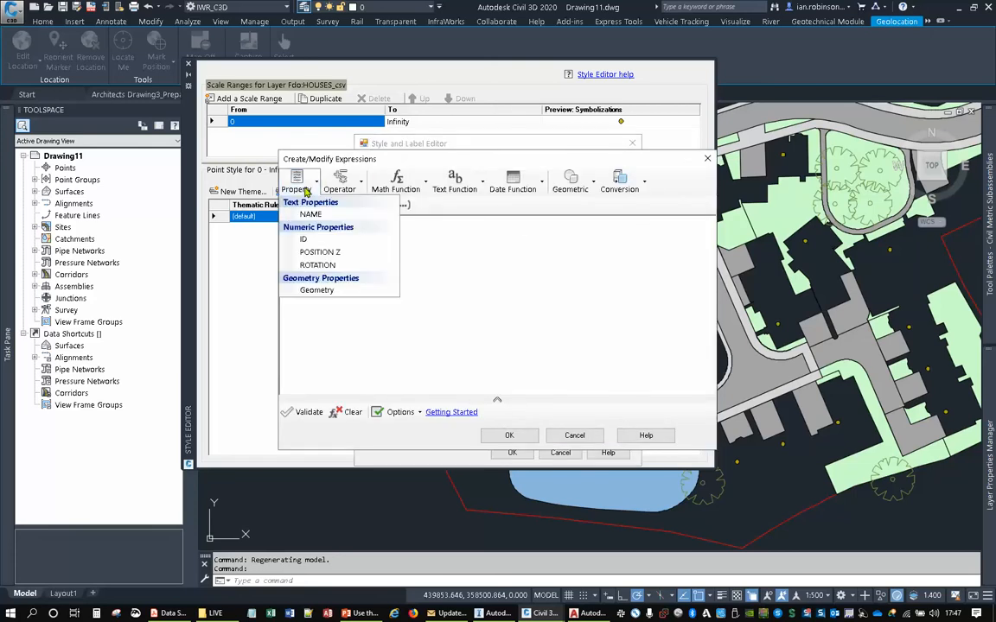
pyautogui.click(317, 264)
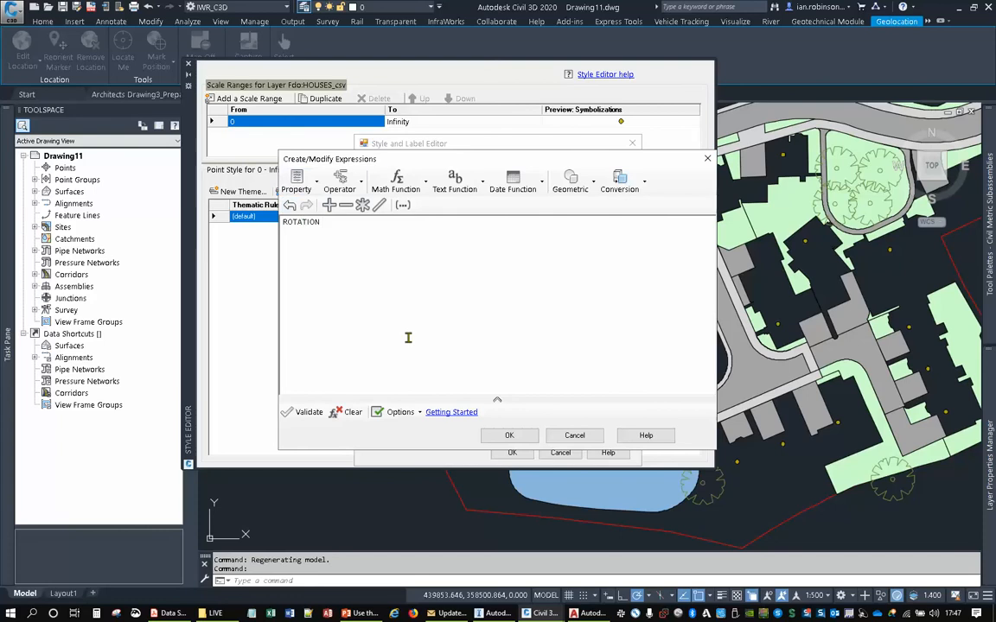
pyautogui.click(510, 436)
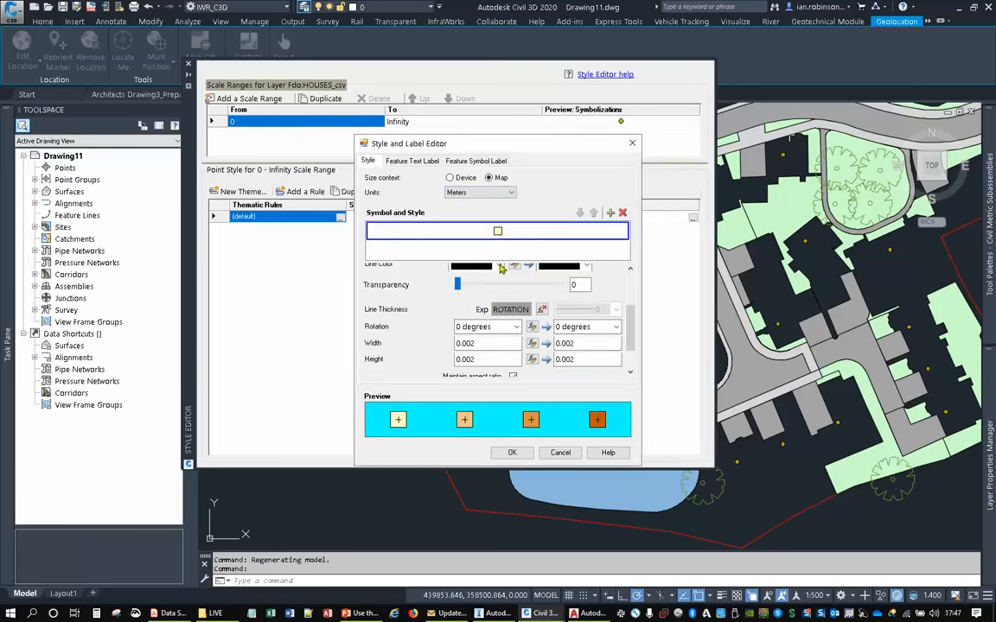
# - Turn off the house symbol's aspect ratio lock and set its width to 10 m at both ends of the style range
pyautogui.click(453, 344)
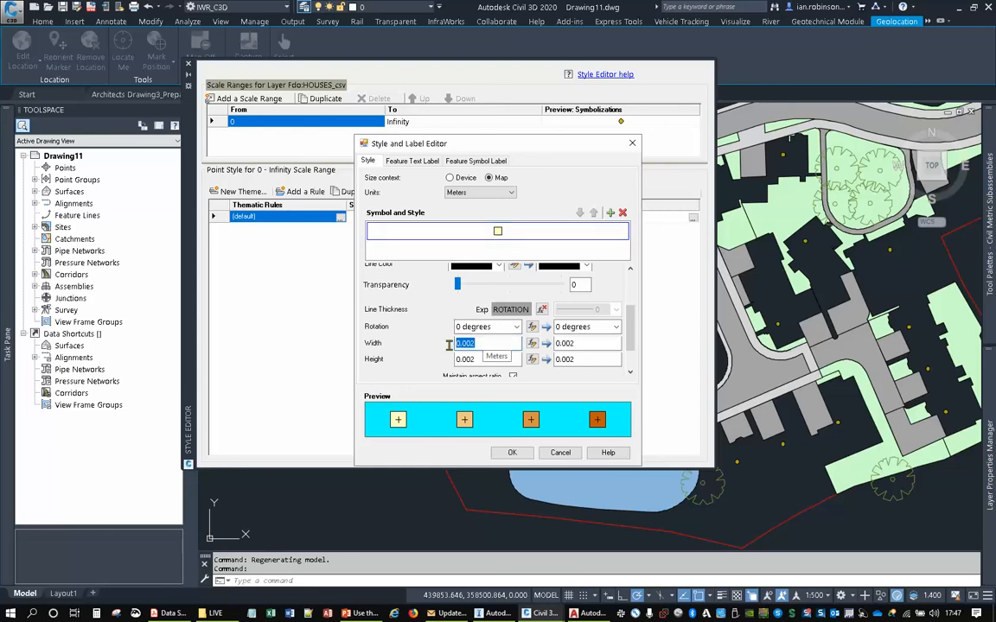
pyautogui.click(513, 378)
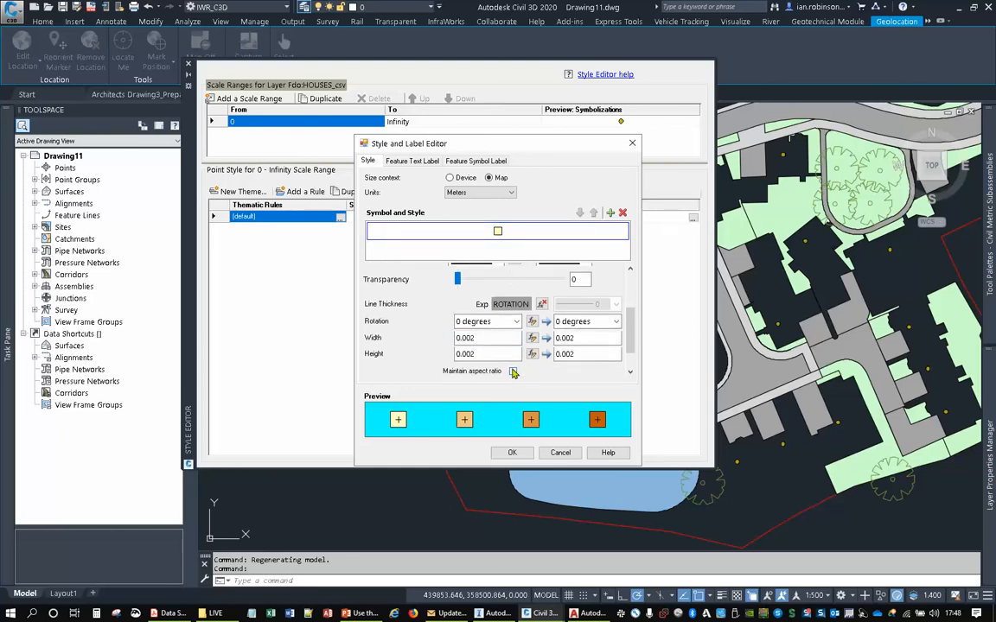
pyautogui.click(485, 337)
pyautogui.write('10')
pyautogui.moveTo(587, 338); pyautogui.dragTo(547, 336)
pyautogui.write('10')
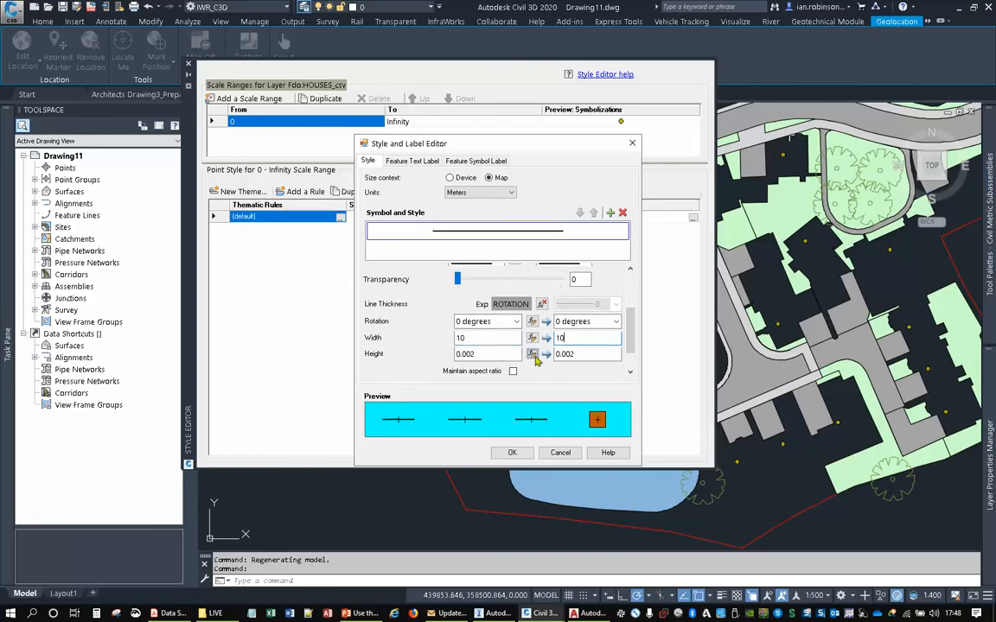
# - Set the house symbol's height to 6 m at both ends of the style range and apply the theme to the layer
pyautogui.click(493, 353)
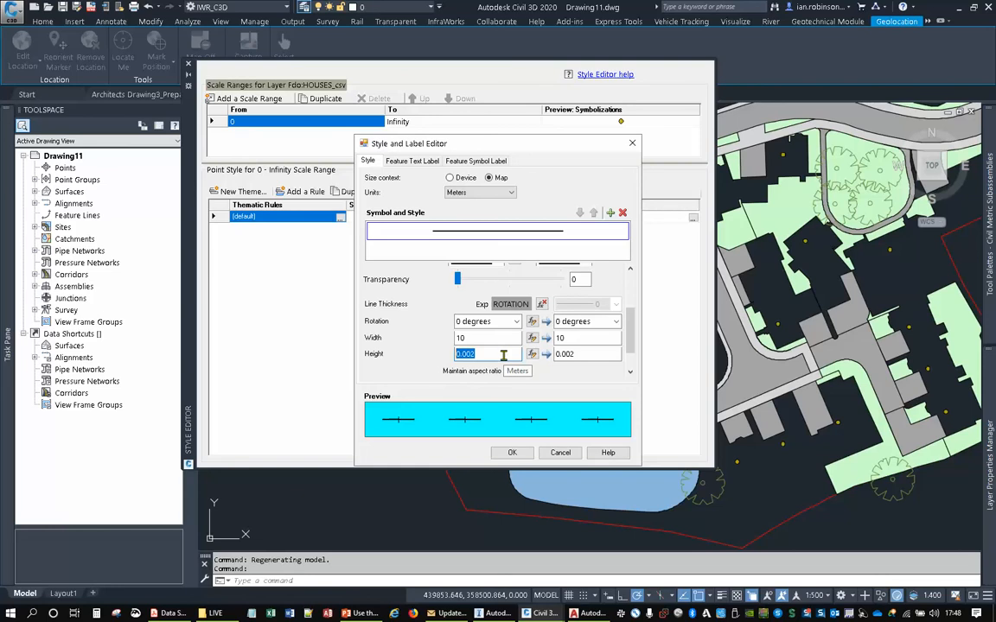
pyautogui.write('6')
pyautogui.moveTo(583, 354); pyautogui.dragTo(535, 353)
pyautogui.write('6')
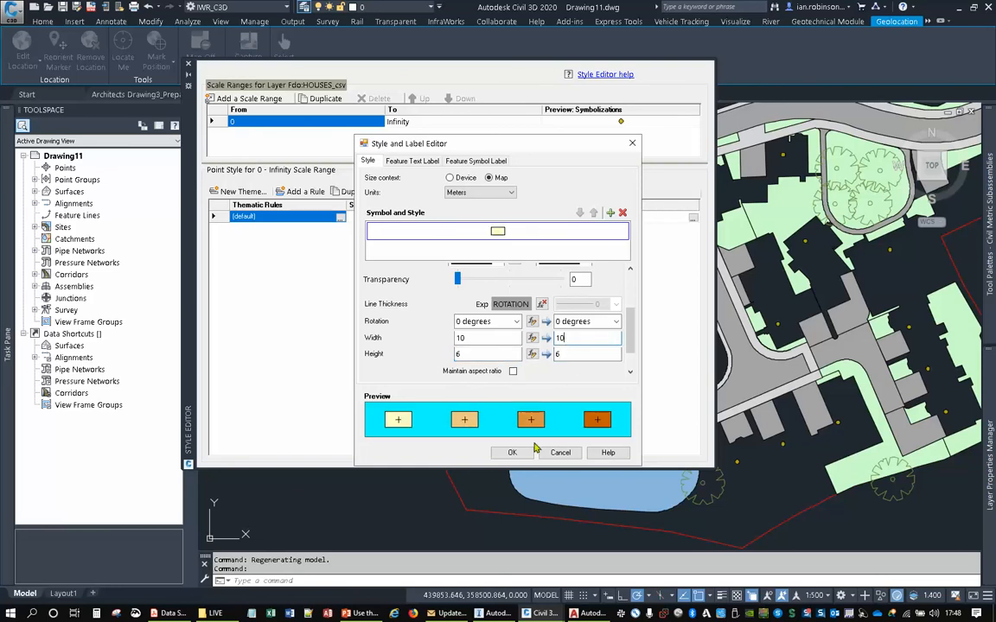
pyautogui.click(529, 454)
pyautogui.click(516, 433)
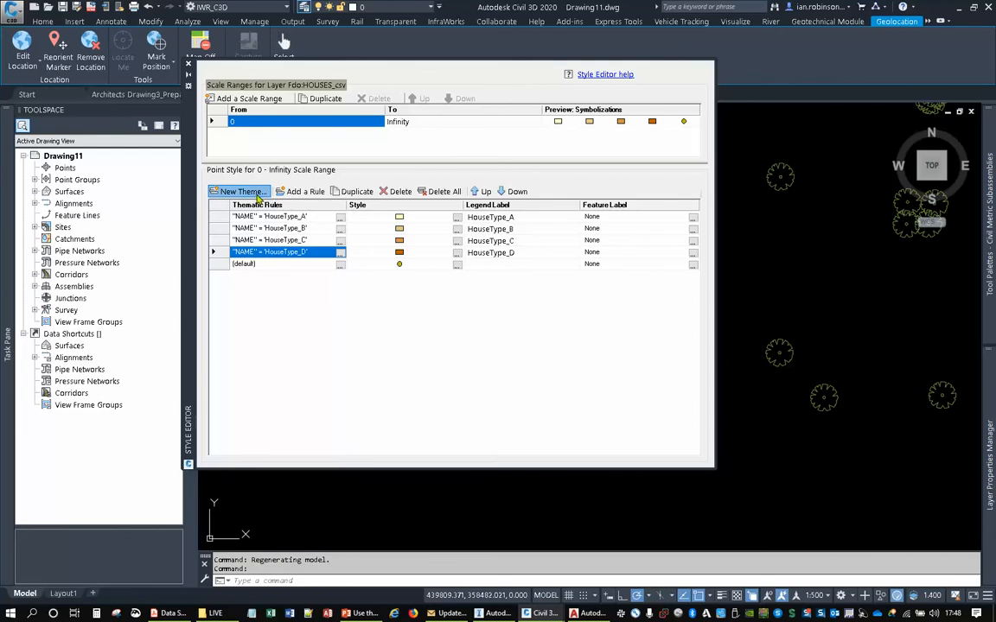
# - Reopen the house theme's style range, check its rotation, size and offset settings, and accept them
pyautogui.click(239, 191)
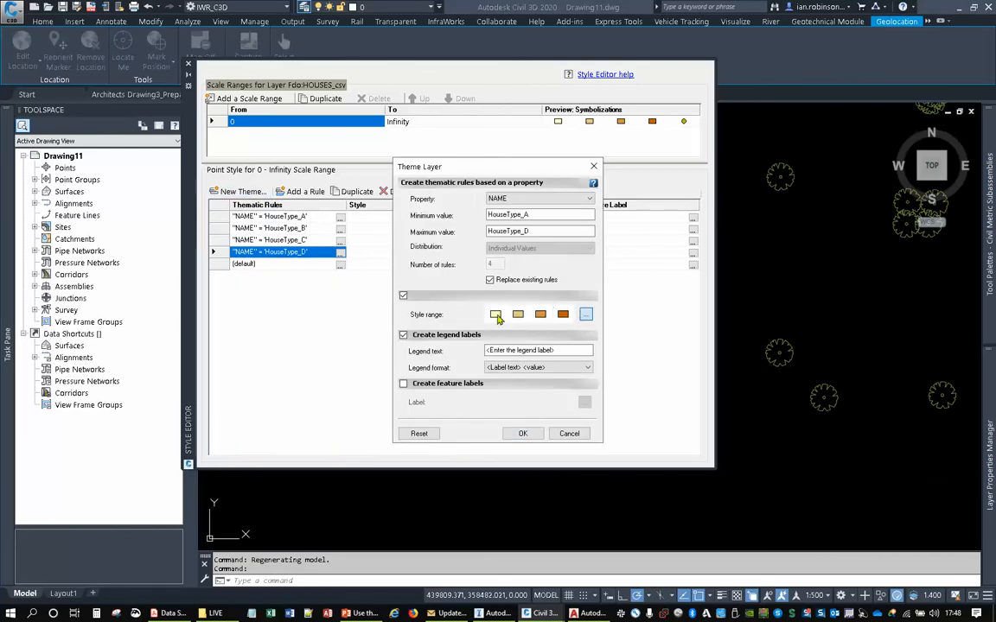
pyautogui.click(587, 315)
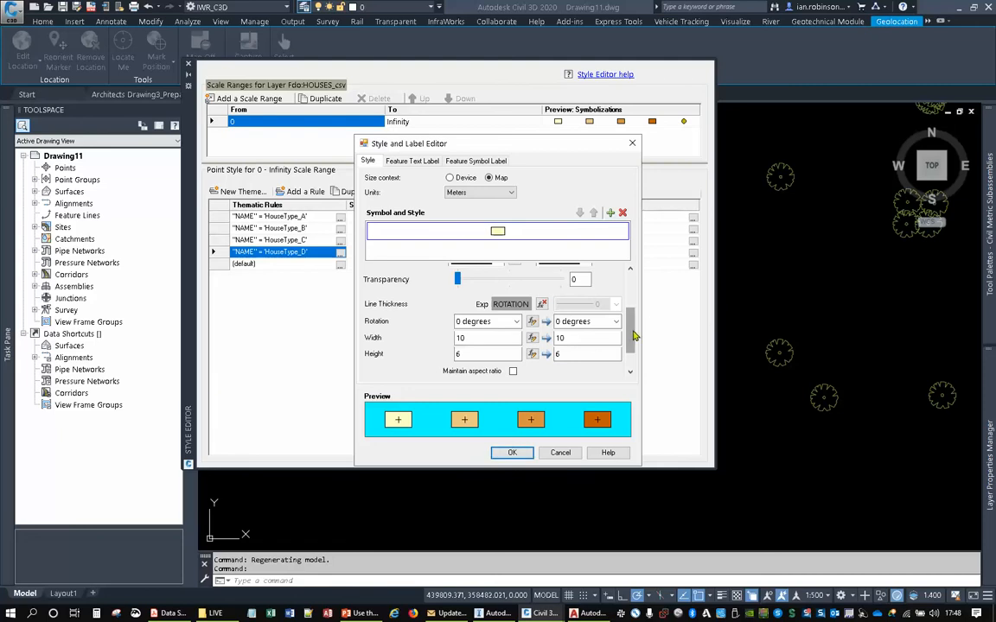
pyautogui.scroll(-2, 632, 366)
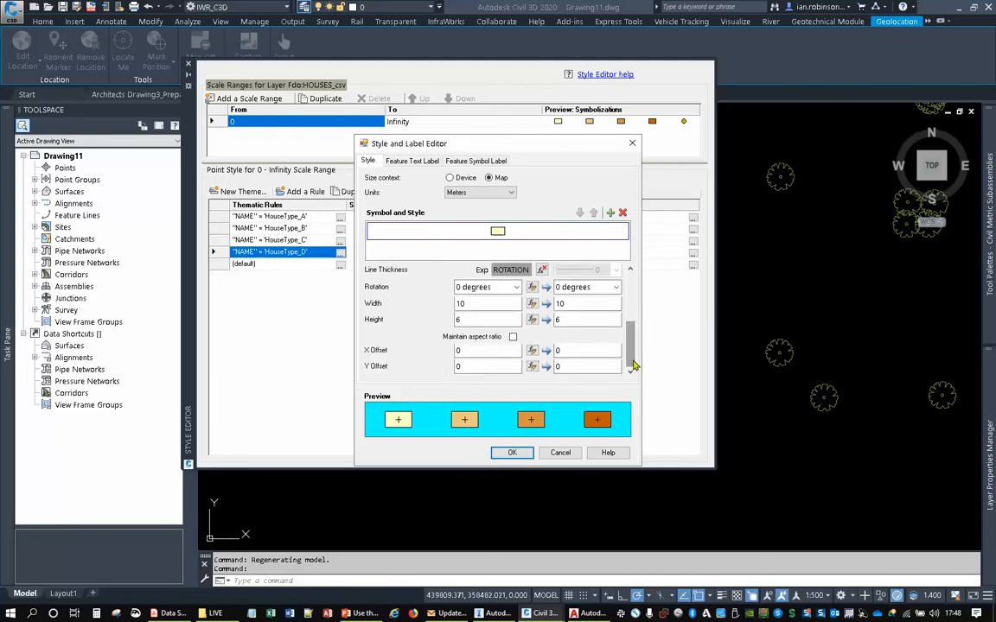
pyautogui.click(511, 451)
pyautogui.click(524, 431)
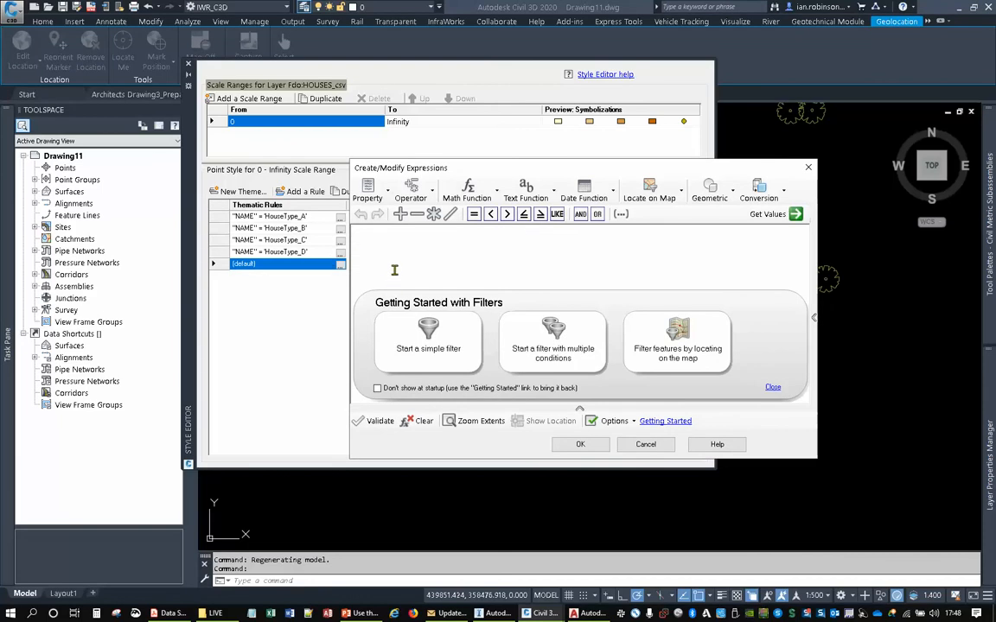
# - Set both the edge and the fill of the default house rule's circle symbol to No Color and apply the style
pyautogui.click(809, 167)
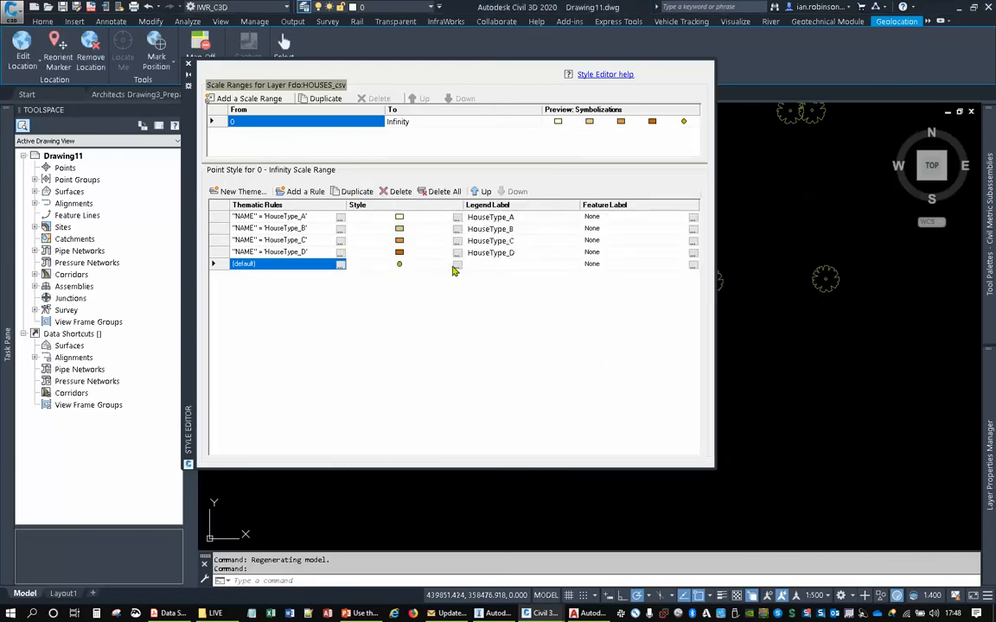
pyautogui.click(457, 264)
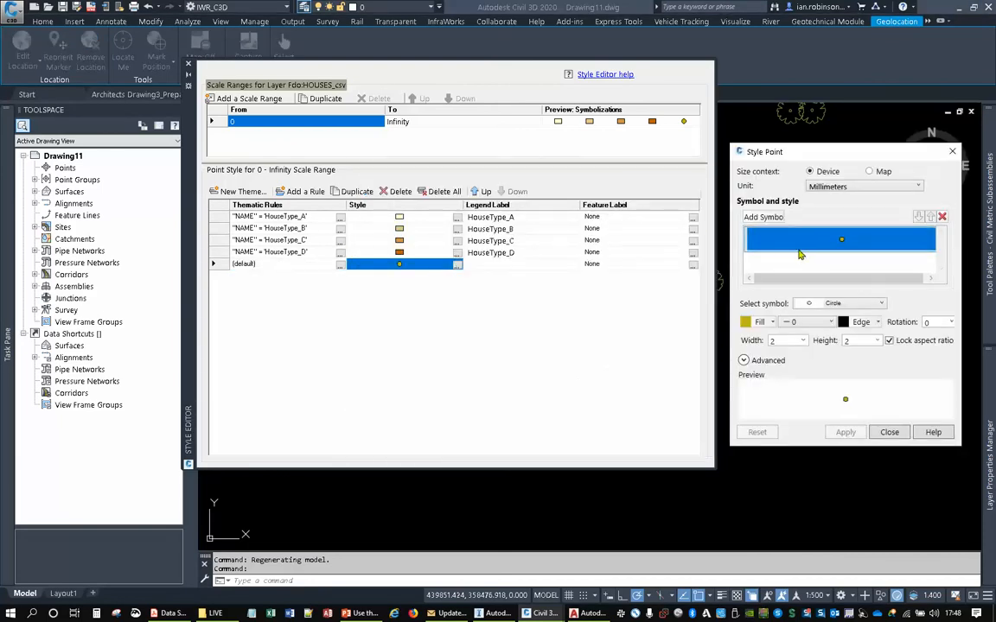
pyautogui.click(869, 323)
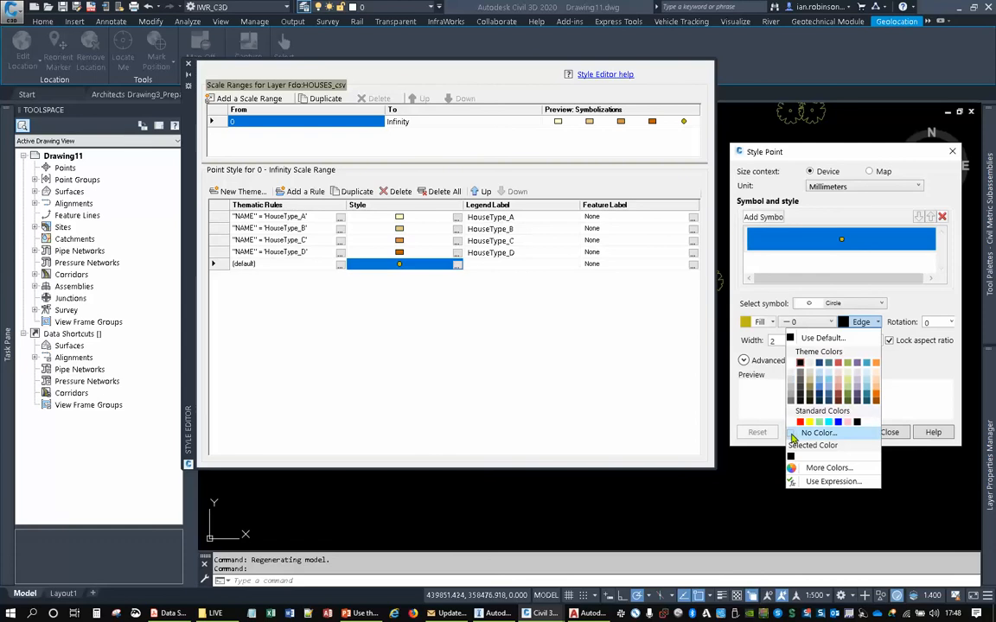
pyautogui.click(805, 342)
pyautogui.click(766, 322)
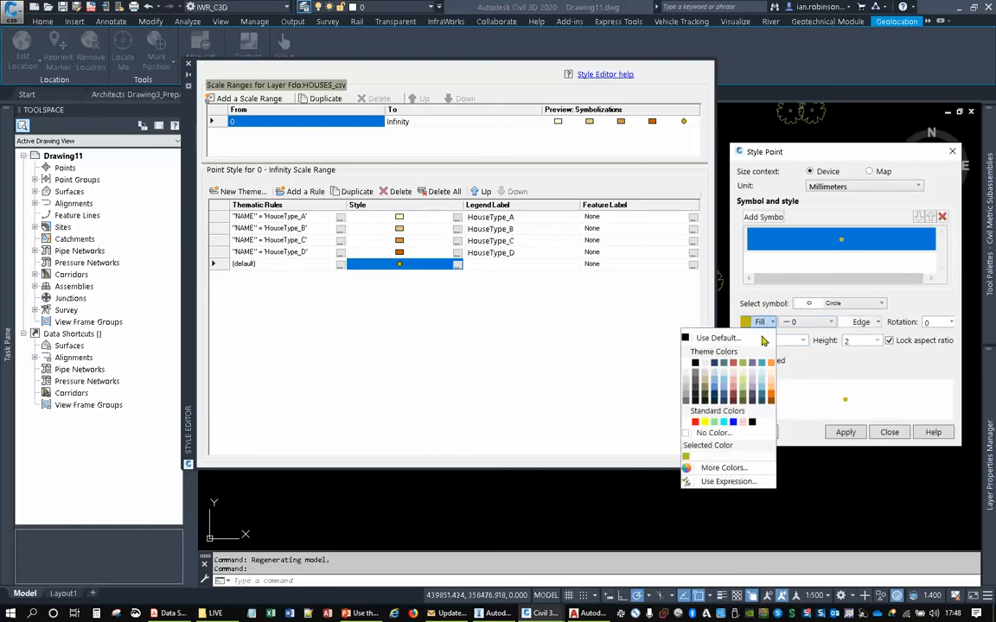
pyautogui.click(695, 433)
pyautogui.click(847, 432)
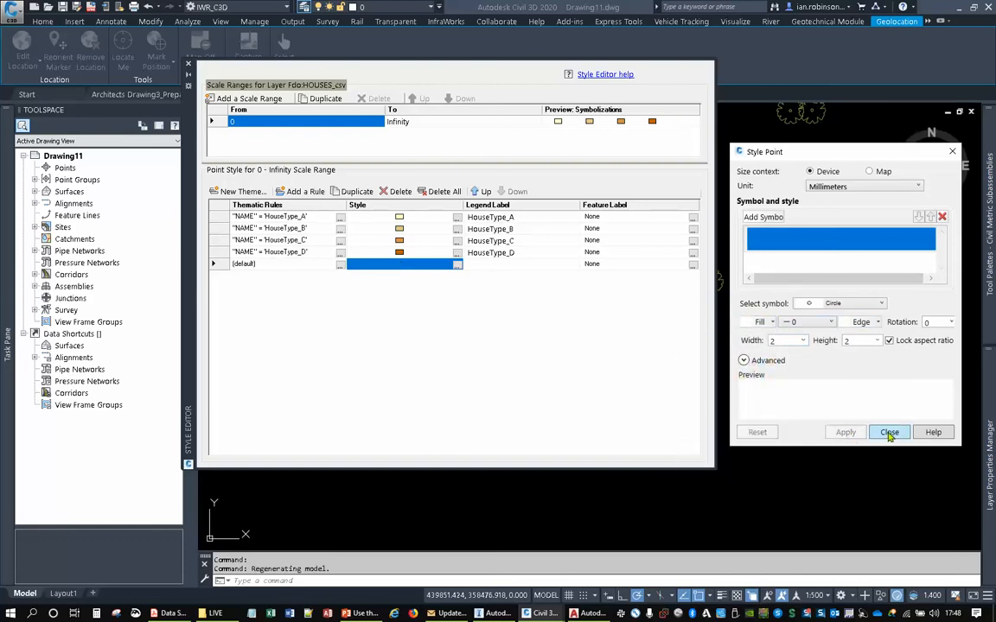
pyautogui.click(888, 433)
pyautogui.click(885, 426)
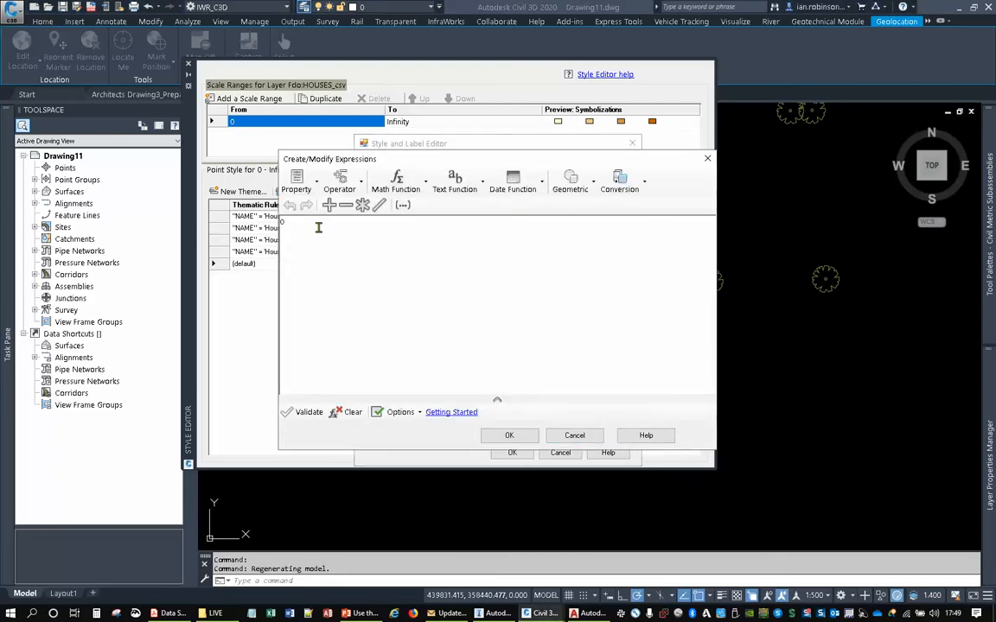
# - Drive the house symbols' rotation with the ROTATION property and apply the updated theme
pyautogui.click(297, 182)
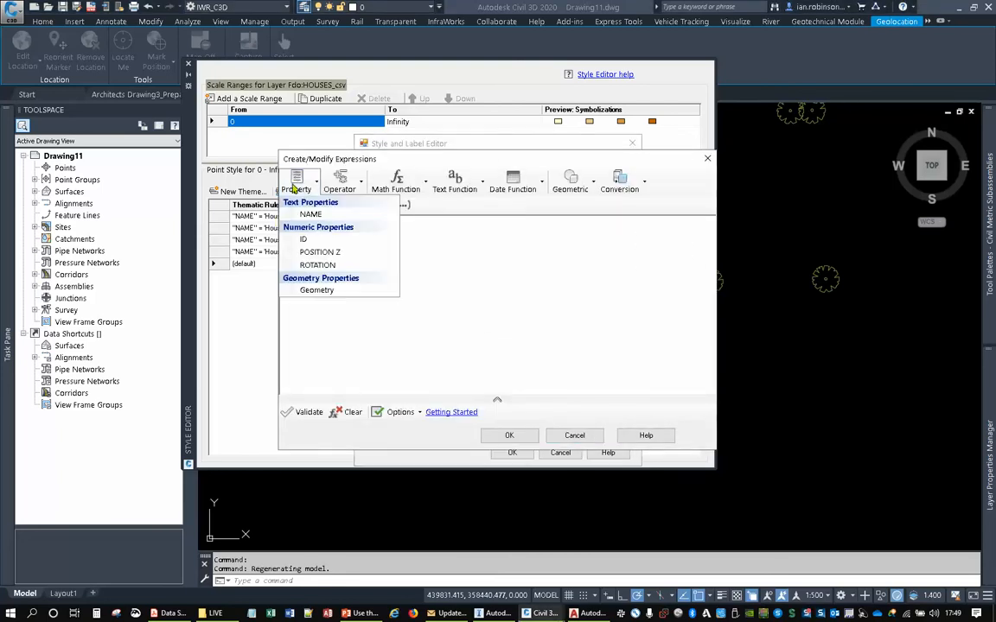
pyautogui.click(299, 263)
pyautogui.click(494, 436)
pyautogui.click(511, 452)
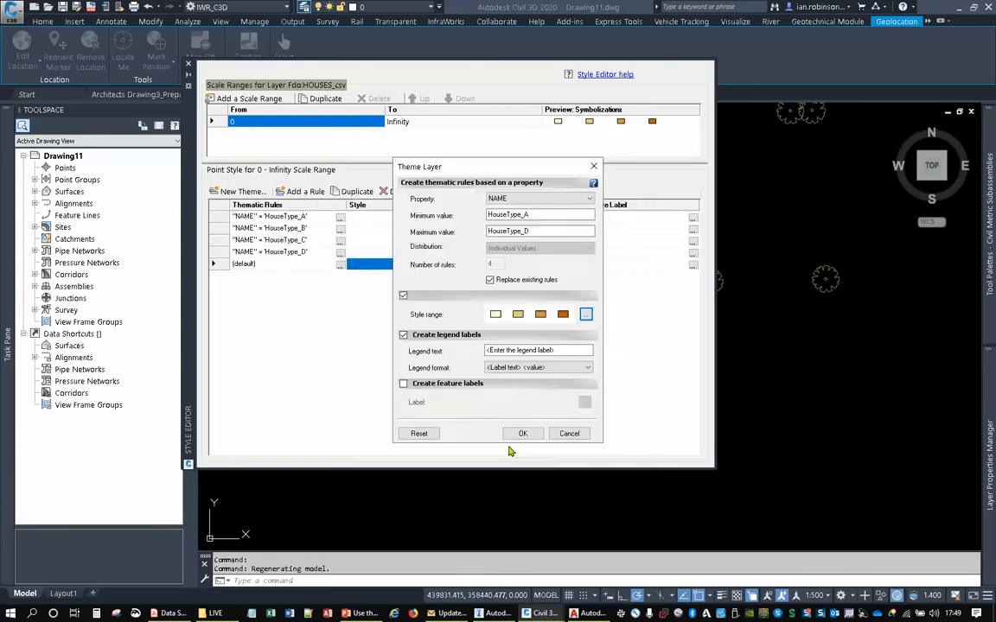
pyautogui.click(521, 433)
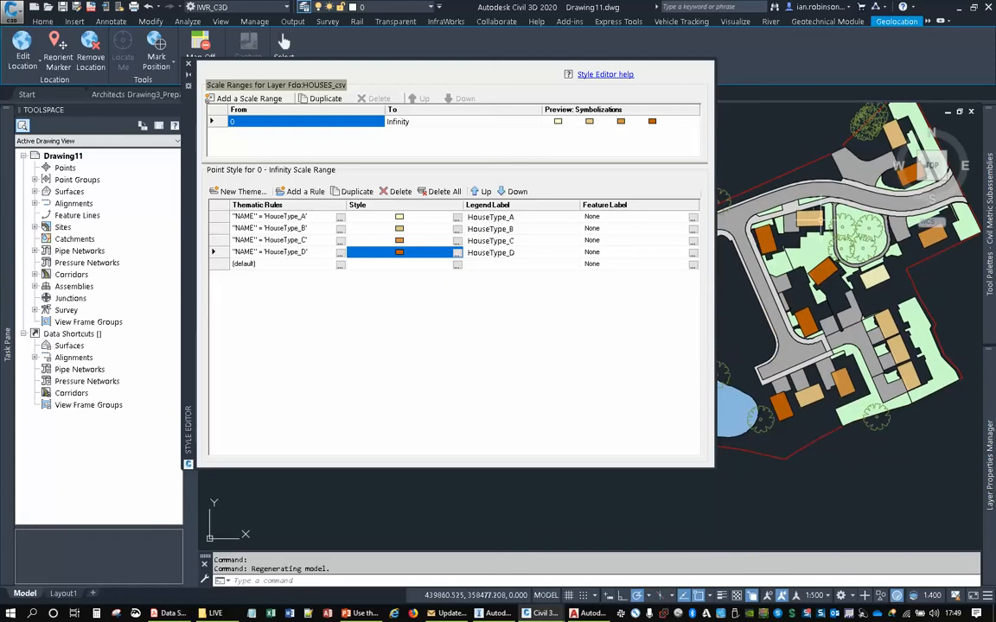
# - Examine the orientation and colours of the themed houses across the site, then close the style editor and view the whole site
pyautogui.moveTo(916, 203); pyautogui.dragTo(826, 266, button='middle')
pyautogui.moveTo(804, 134); pyautogui.dragTo(803, 221, button='middle')
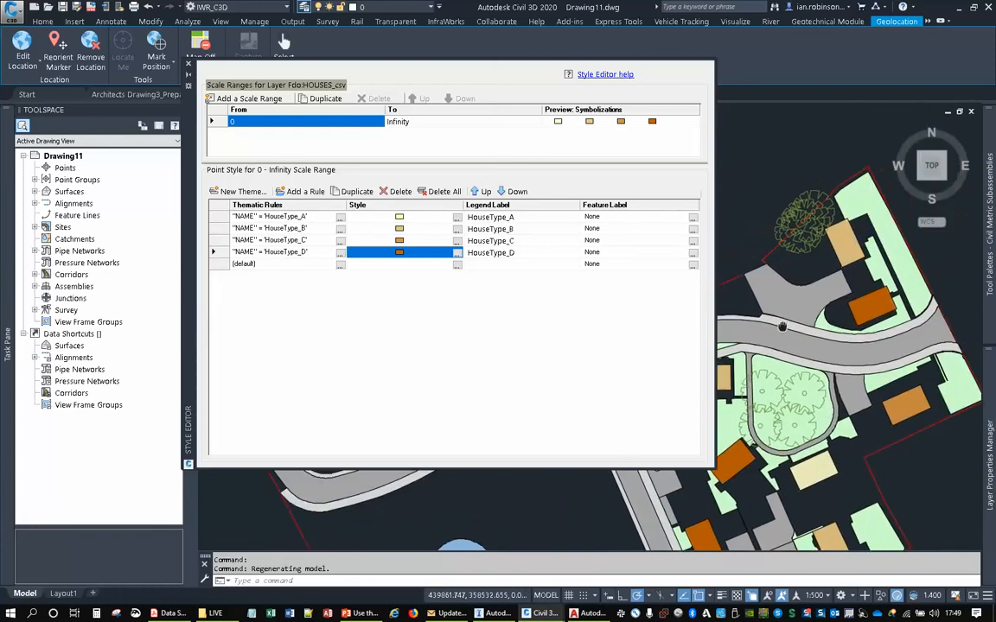
pyautogui.moveTo(785, 543); pyautogui.dragTo(800, 342, button='middle')
pyautogui.scroll(2, 797, 344)
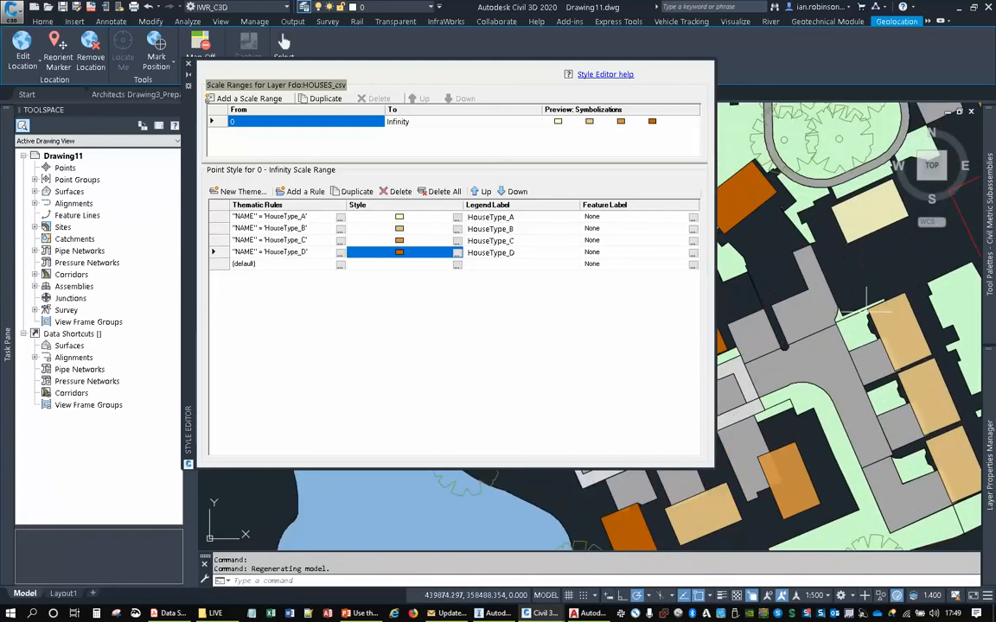
pyautogui.moveTo(808, 450); pyautogui.dragTo(903, 317, button='middle')
pyautogui.moveTo(749, 291); pyautogui.dragTo(827, 531, button='middle')
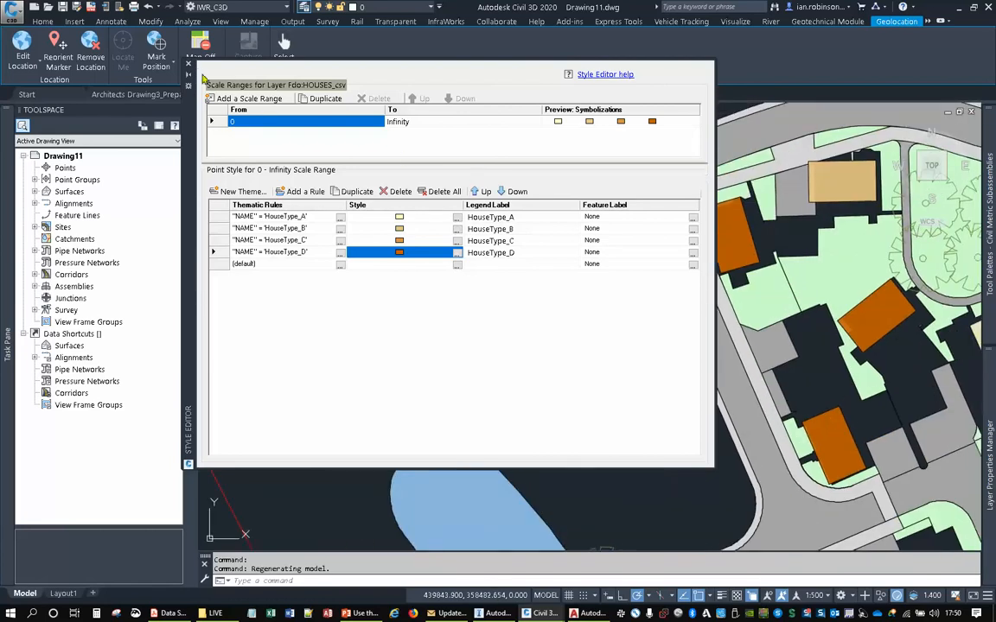
pyautogui.click(188, 64)
pyautogui.scroll(-6, 474, 294)
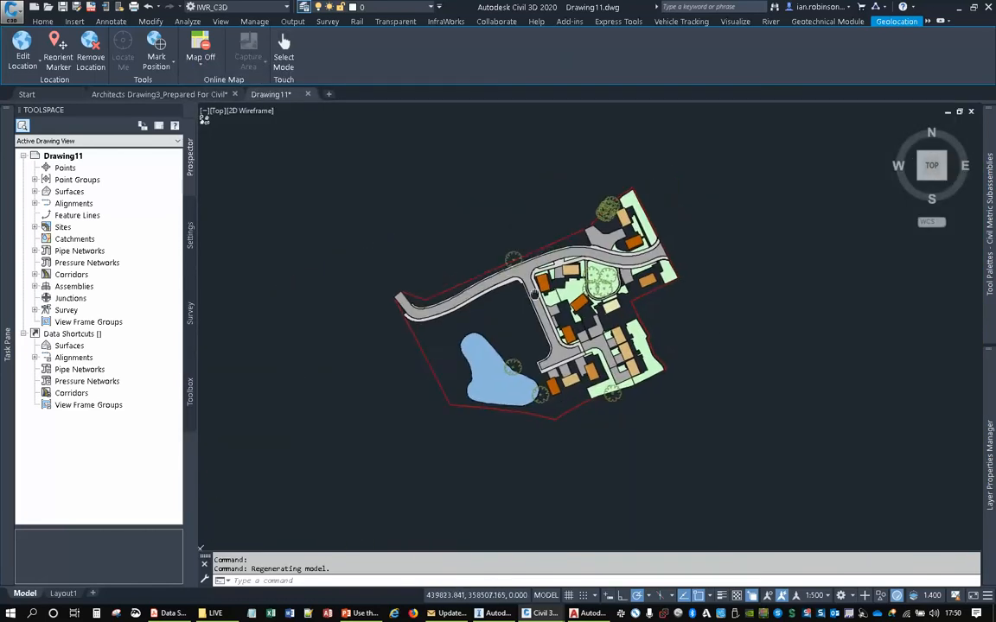
# - Examine the themed Civil 3D site, then switch to AutoCAD and view the same site in the architect's working drawing
pyautogui.scroll(3, 603, 245)
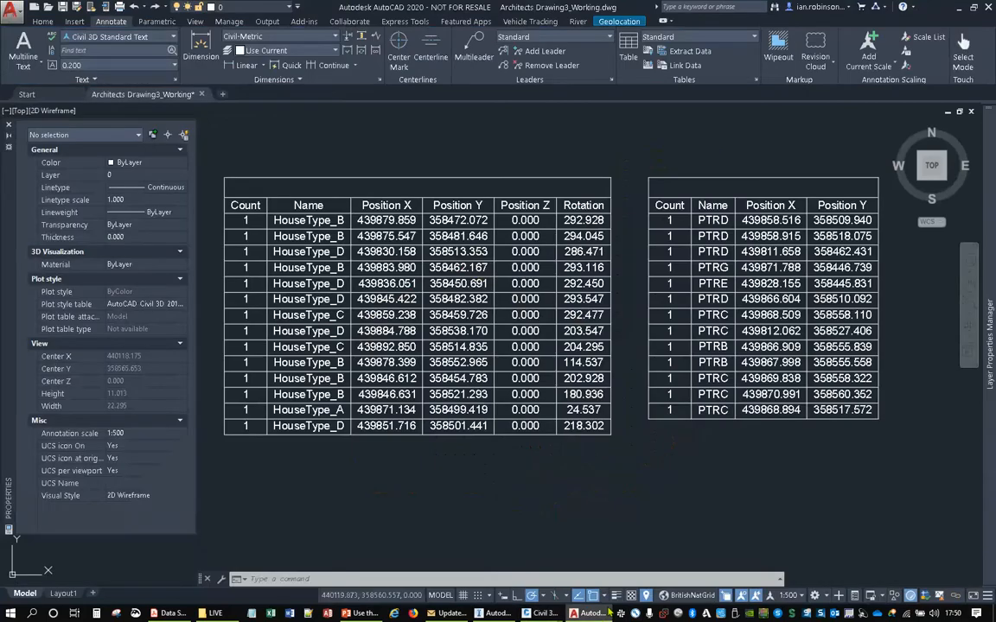
pyautogui.scroll(-5, 499, 386)
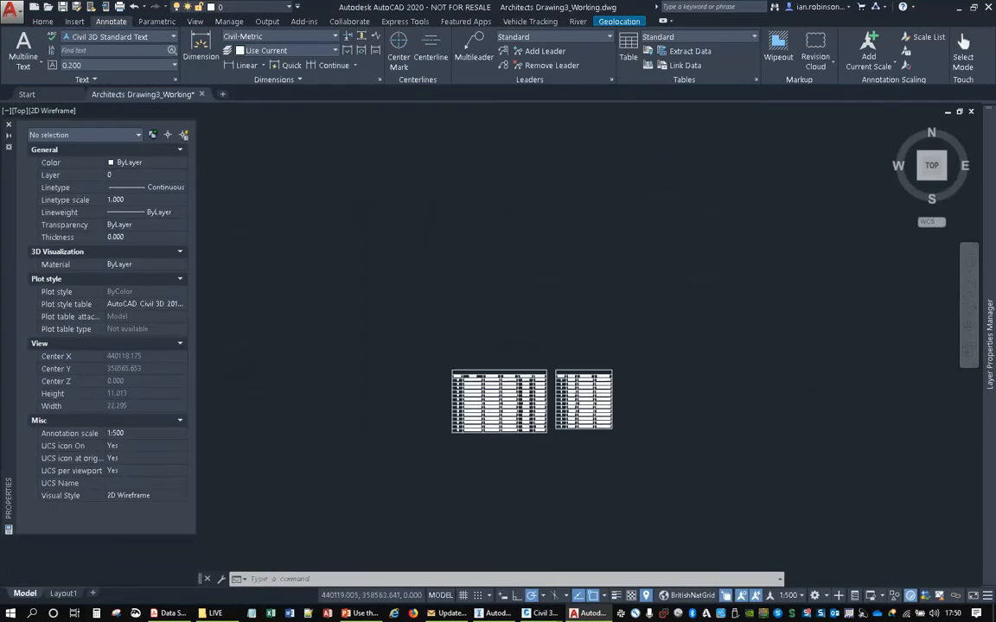
pyautogui.moveTo(414, 364); pyautogui.dragTo(799, 283, button='middle')
pyautogui.scroll(3, 783, 313)
pyautogui.scroll(-5, 778, 315)
pyautogui.scroll(-5, 561, 349)
pyautogui.moveTo(536, 349); pyautogui.dragTo(681, 271, button='middle')
pyautogui.scroll(7, 621, 288)
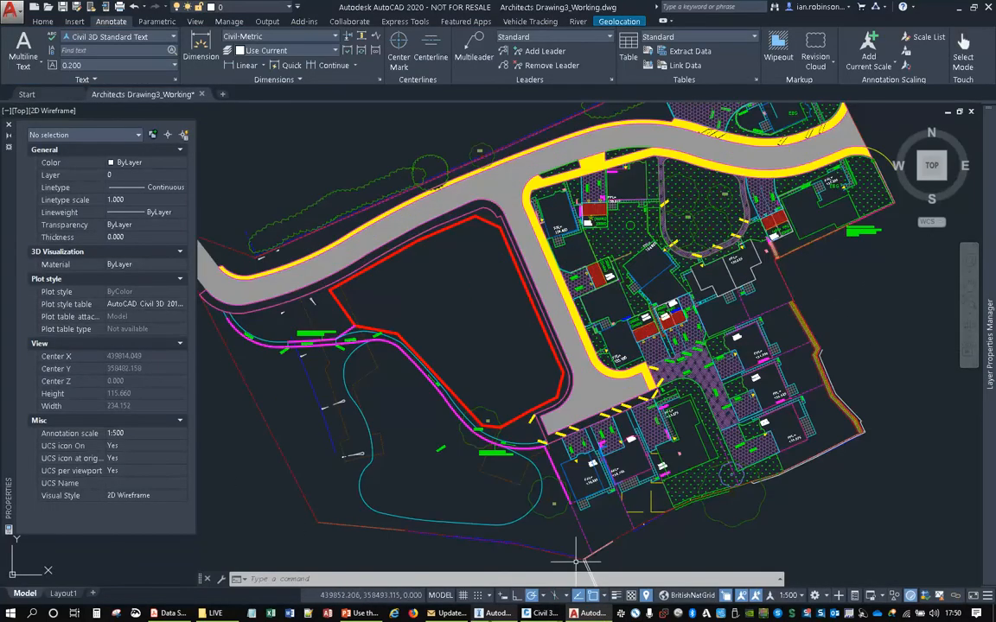
# - Switch to InfraWorks, open the Model Builder and bring the United Kingdom into view on its map
pyautogui.click(495, 613)
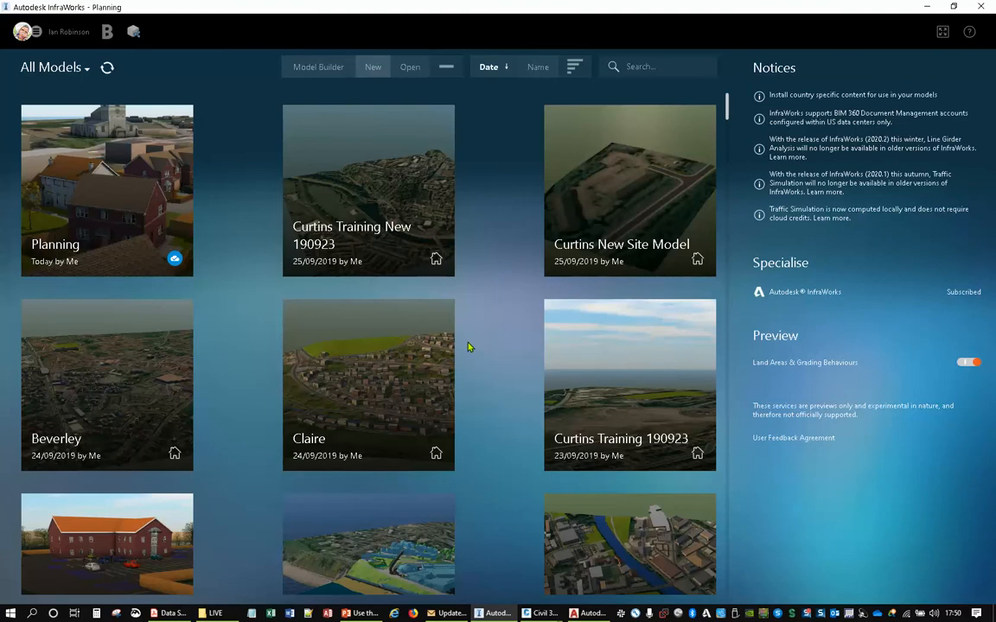
pyautogui.click(319, 69)
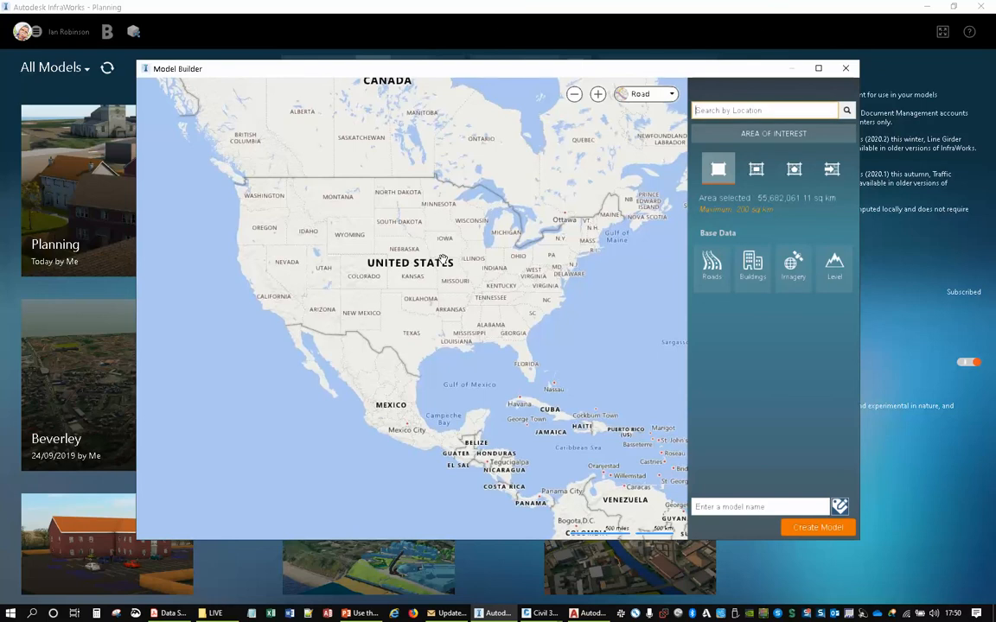
pyautogui.moveTo(531, 254); pyautogui.dragTo(361, 294)
pyautogui.moveTo(478, 269); pyautogui.dragTo(295, 302)
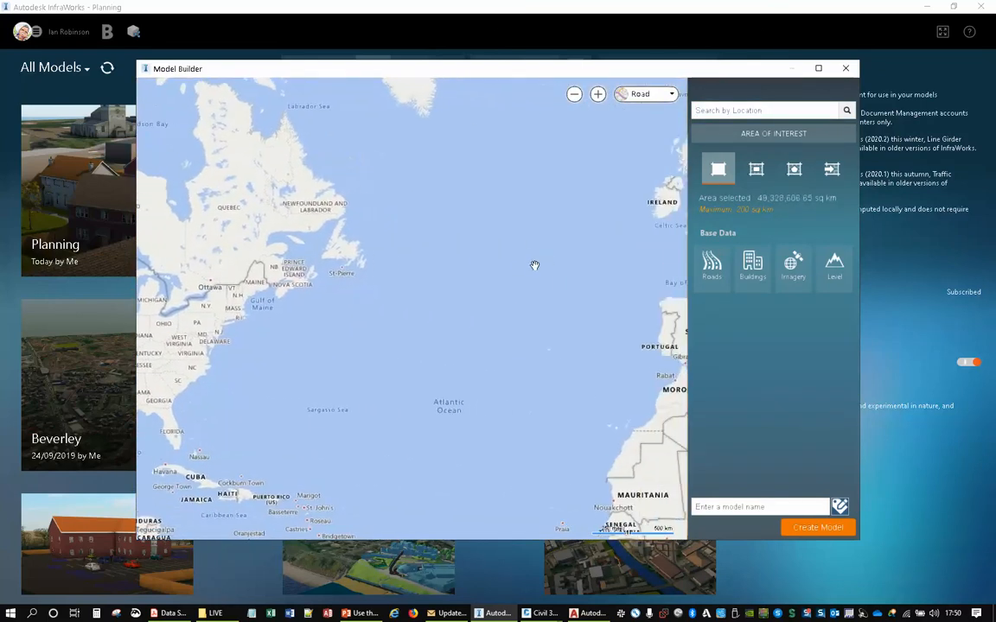
pyautogui.moveTo(647, 201); pyautogui.dragTo(401, 311)
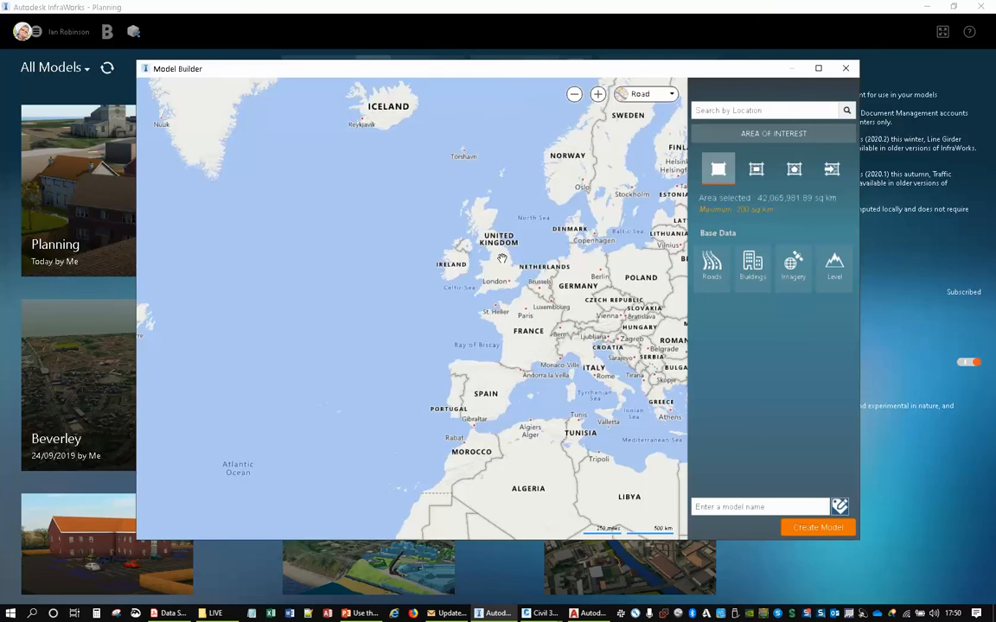
# - Switch to File Explorer, locate the Site shapefile in the project's Data\Site folder, and return to the Model Builder
pyautogui.click(211, 613)
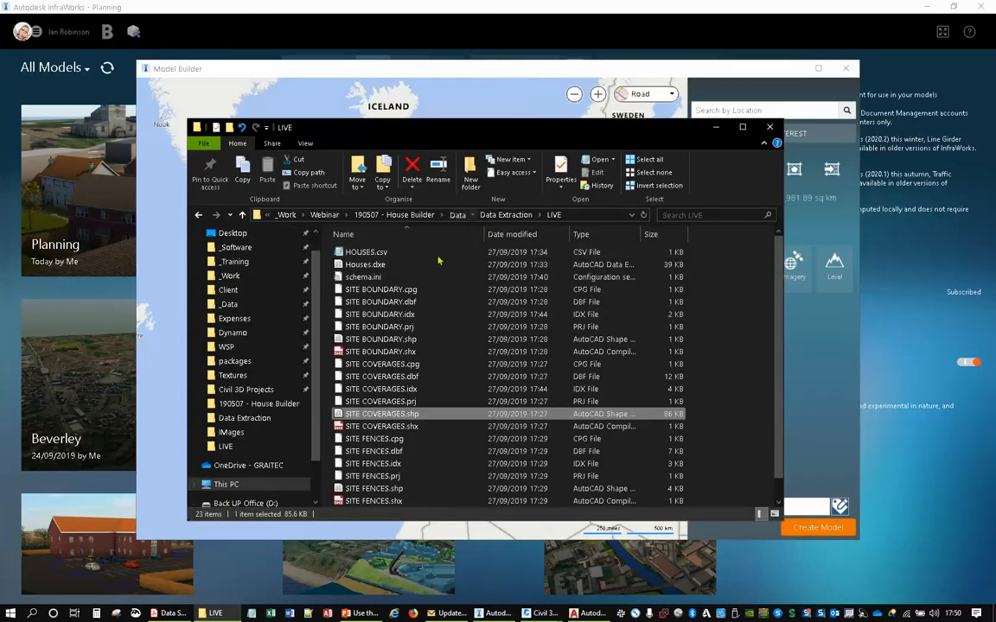
pyautogui.click(456, 214)
pyautogui.doubleClick(354, 326)
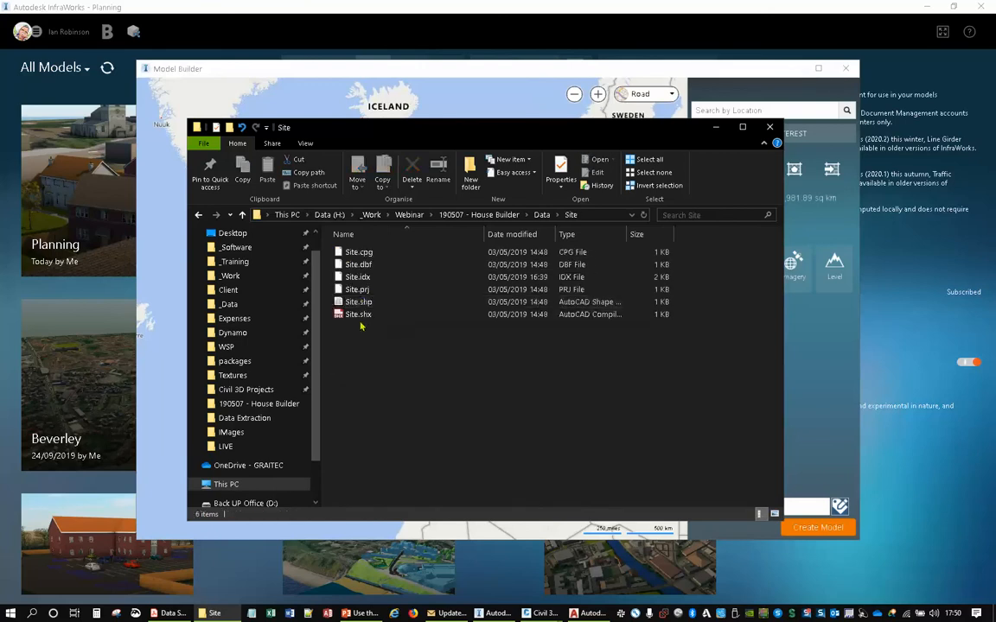
pyautogui.click(360, 301)
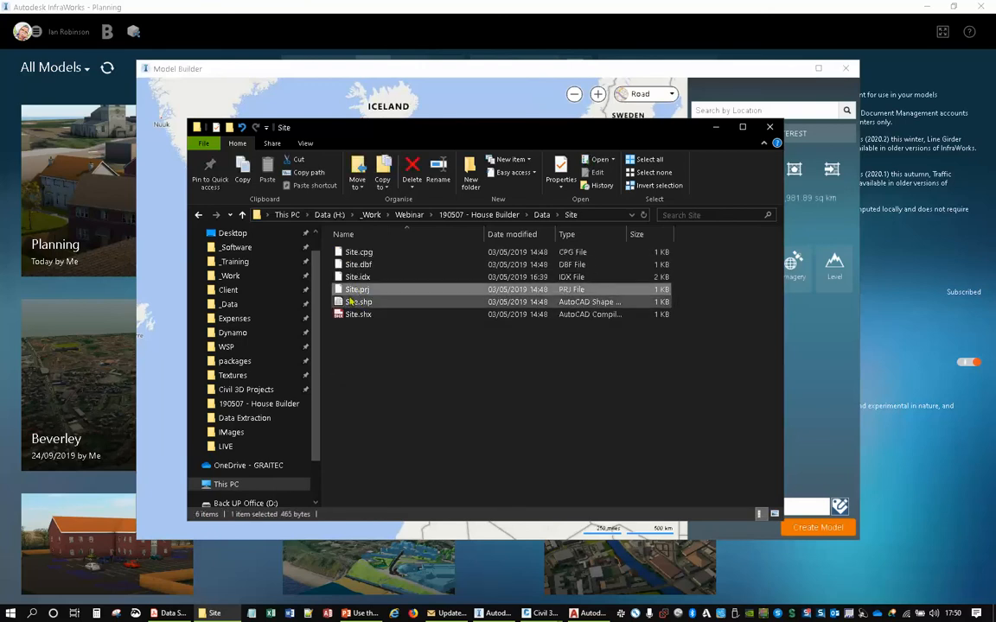
pyautogui.click(778, 74)
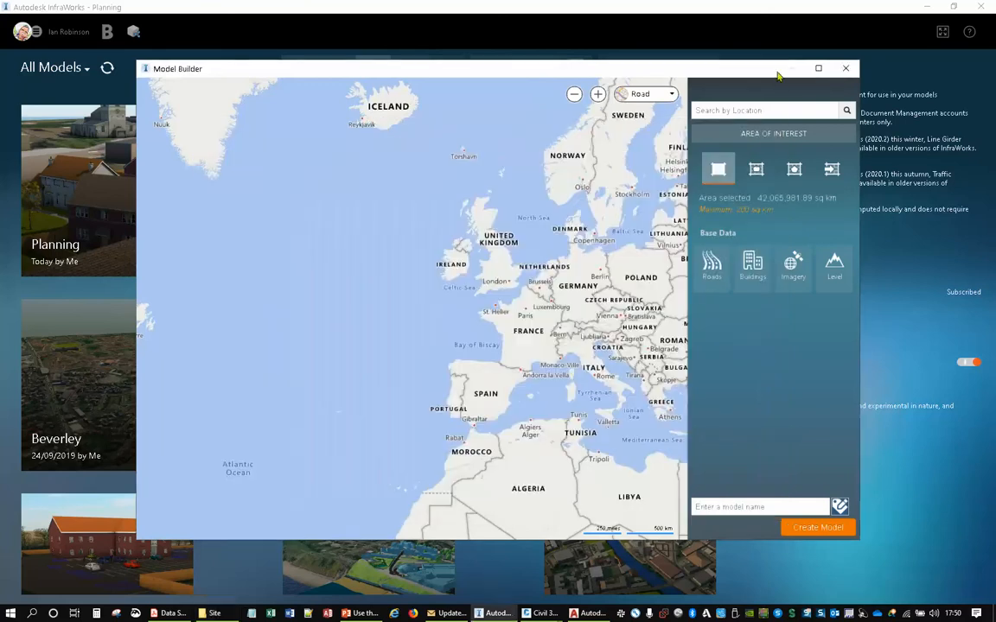
# - Import the Site polygon file as the area of interest and change the map background to Aerial
pyautogui.click(832, 169)
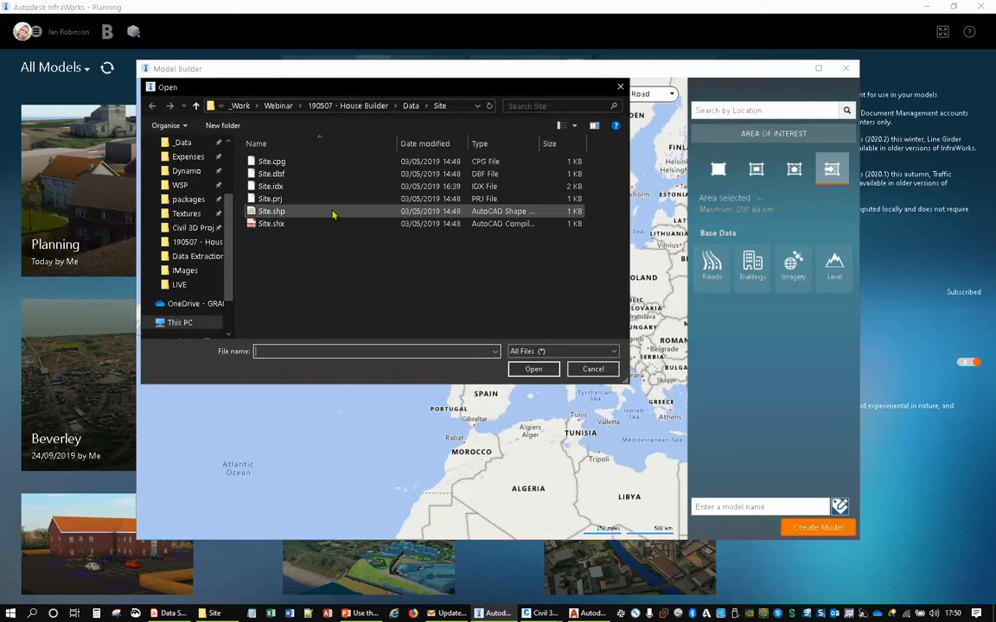
pyautogui.click(268, 212)
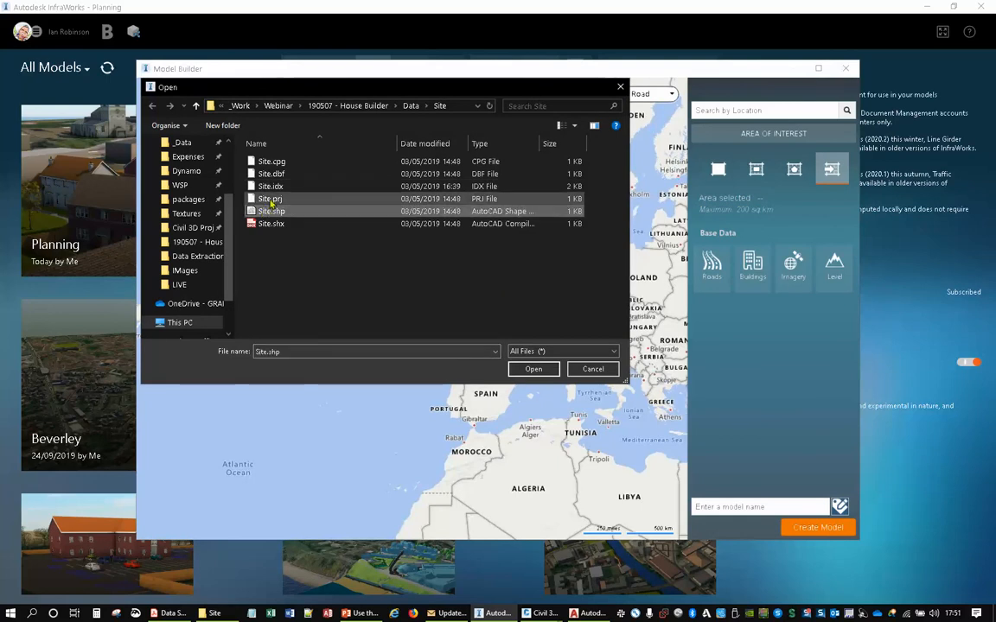
pyautogui.keyDown('ctrl'); pyautogui.click(270, 199); pyautogui.keyUp('ctrl')
pyautogui.click(523, 371)
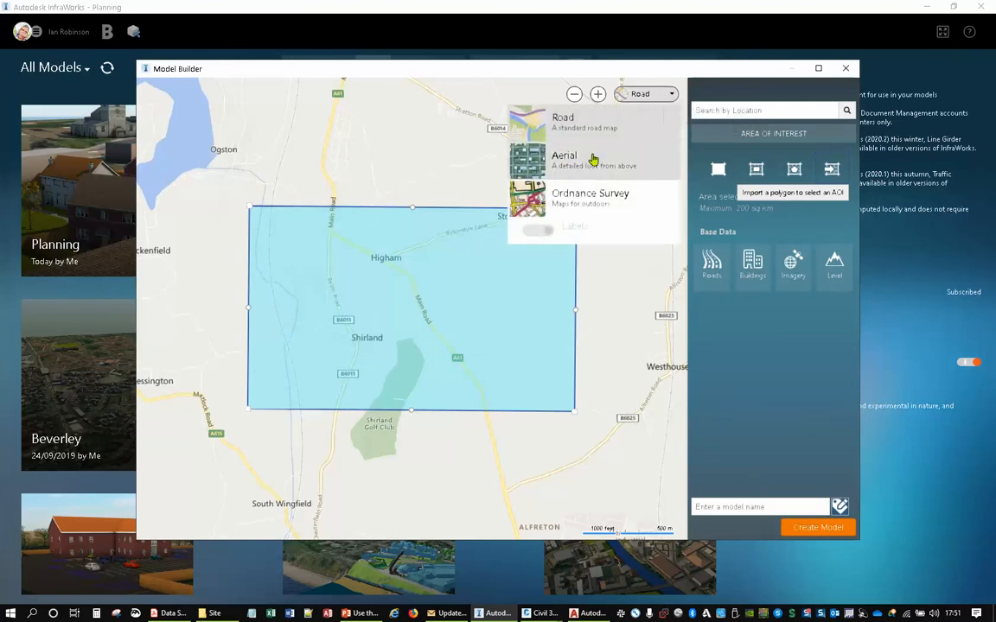
pyautogui.click(563, 158)
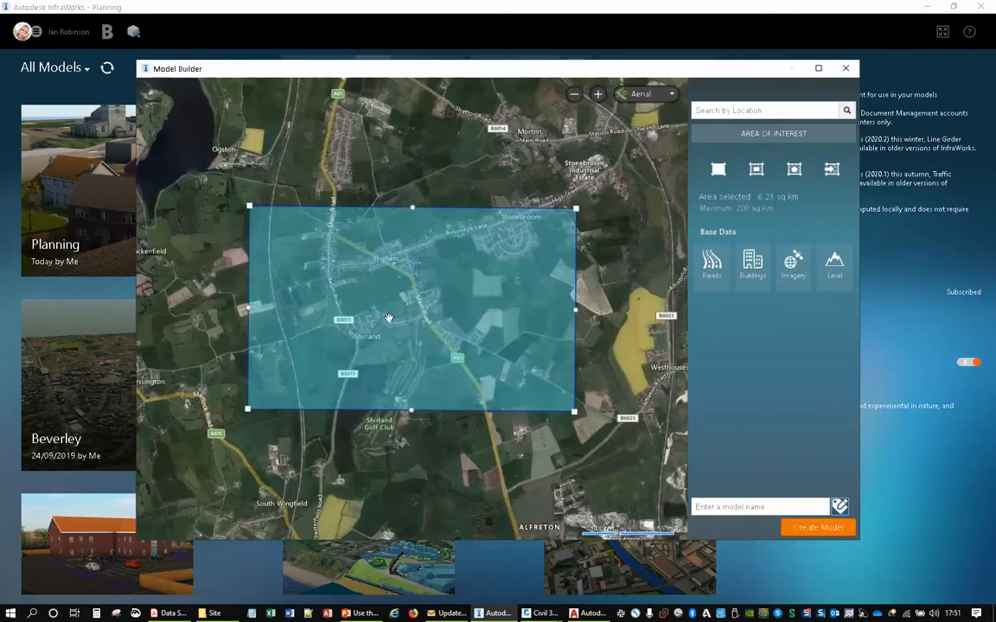
# - Examine the imported area of interest and its surroundings on the aerial map, then close the Model Builder
pyautogui.scroll(5, 389, 318)
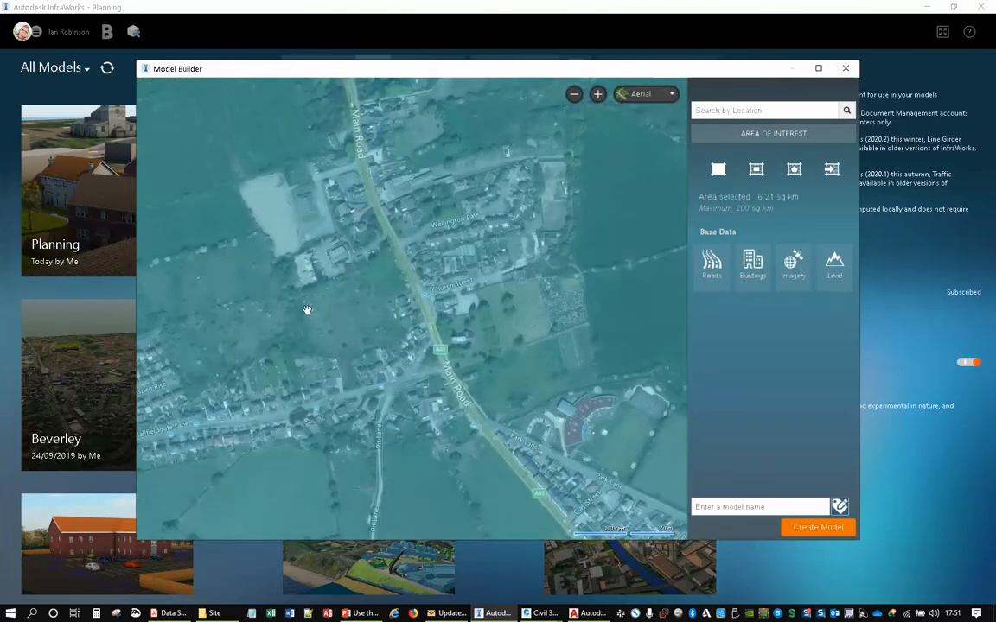
pyautogui.scroll(-5, 324, 311)
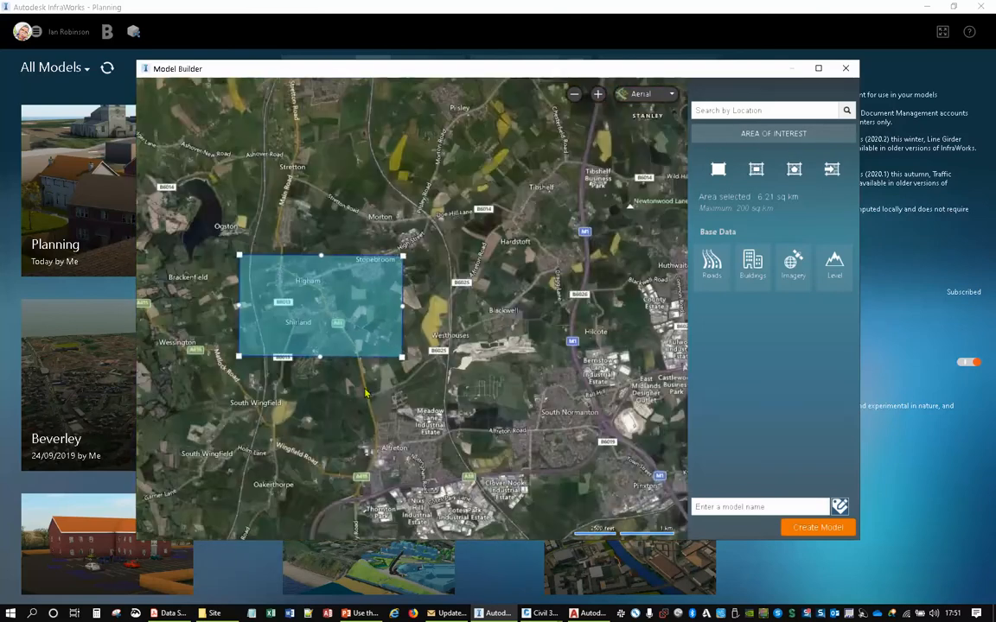
pyautogui.moveTo(380, 398); pyautogui.dragTo(518, 384)
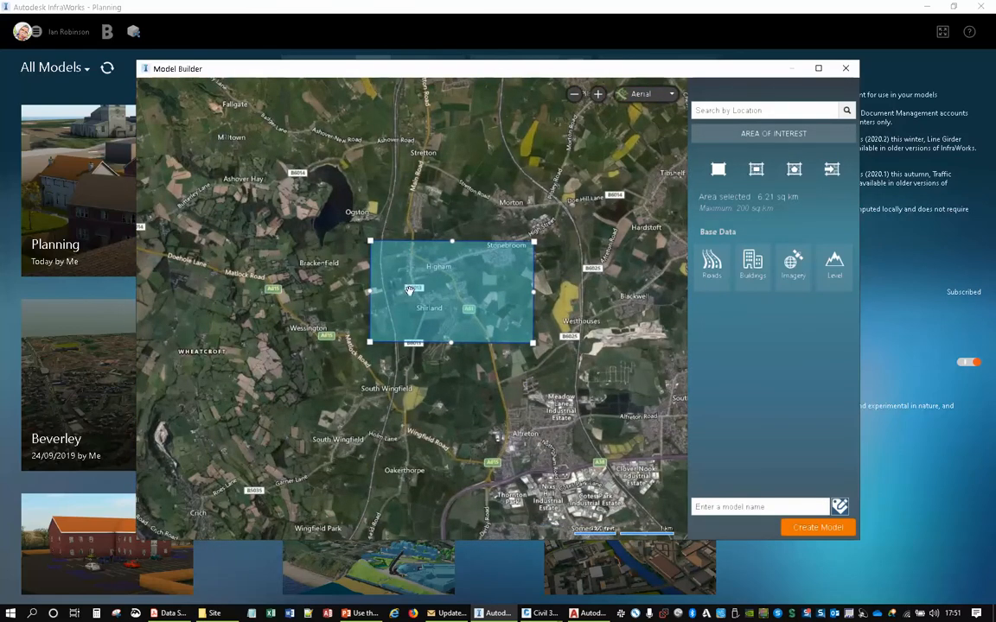
pyautogui.click(762, 508)
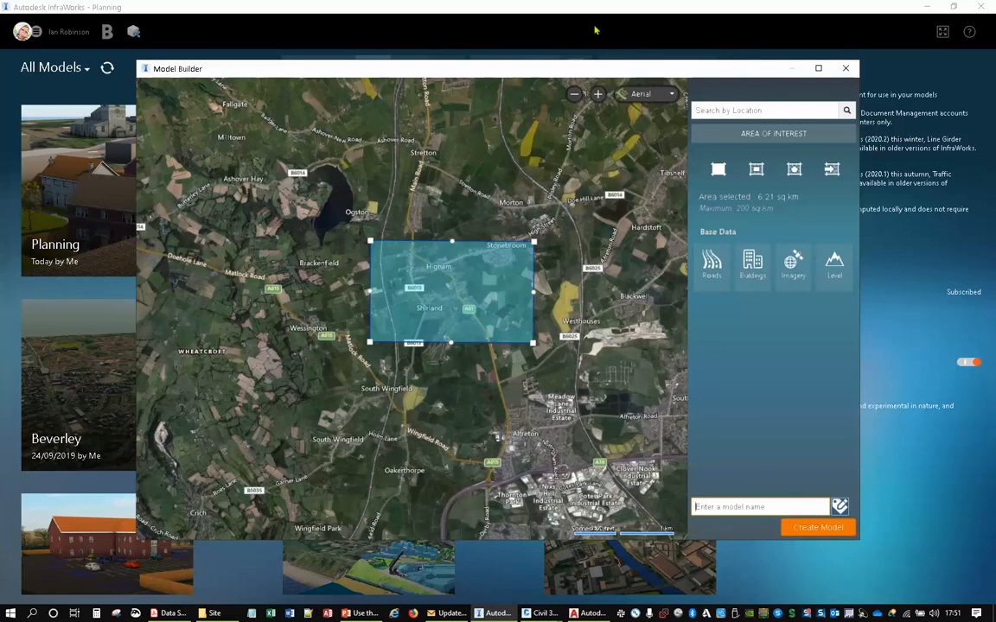
pyautogui.click(845, 68)
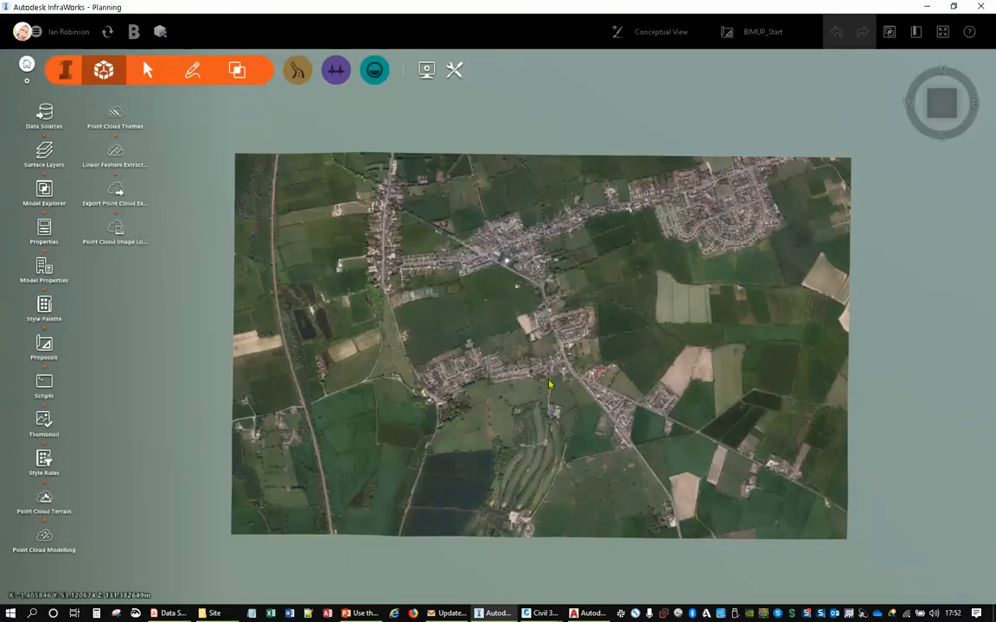
# - View the Earth bookmark in the BIMUP_Start proposal, return to the Site bookmark, and close the bookmark list
pyautogui.click(916, 32)
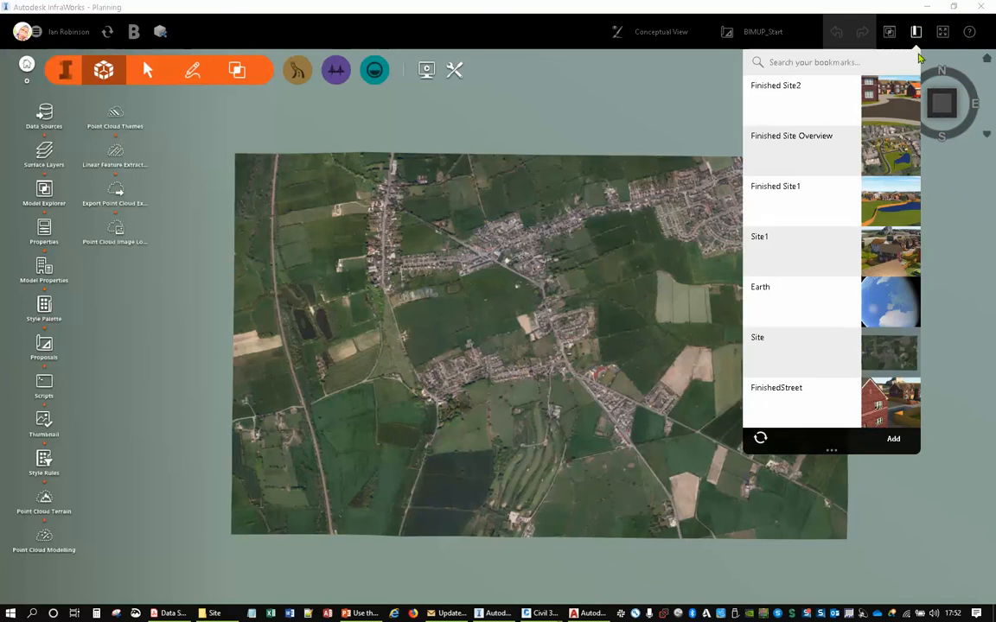
pyautogui.click(840, 311)
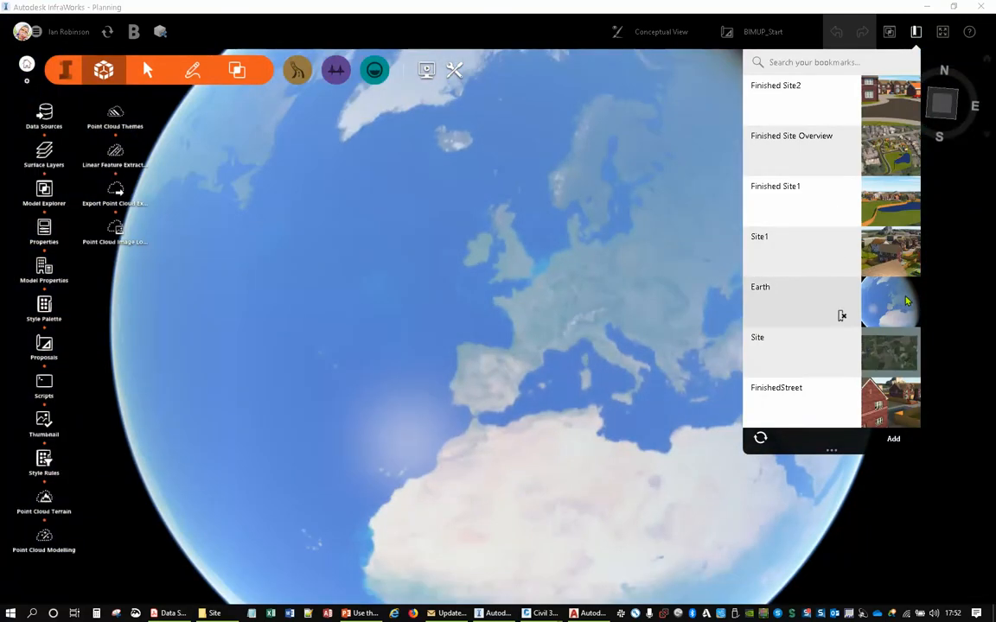
pyautogui.click(841, 361)
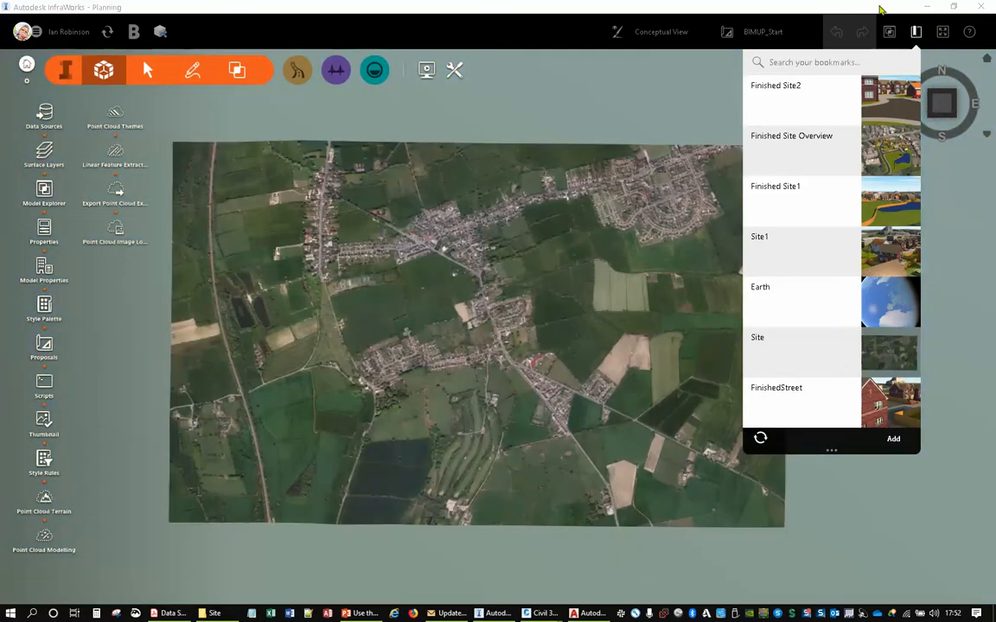
pyautogui.click(916, 33)
pyautogui.click(914, 35)
pyautogui.click(577, 299)
# - Examine the 3D terrain and aerial imagery from low angles, focusing on the undeveloped field between the houses and main road
pyautogui.moveTo(449, 334); pyautogui.dragTo(540, 216)
pyautogui.moveTo(446, 362); pyautogui.dragTo(490, 328)
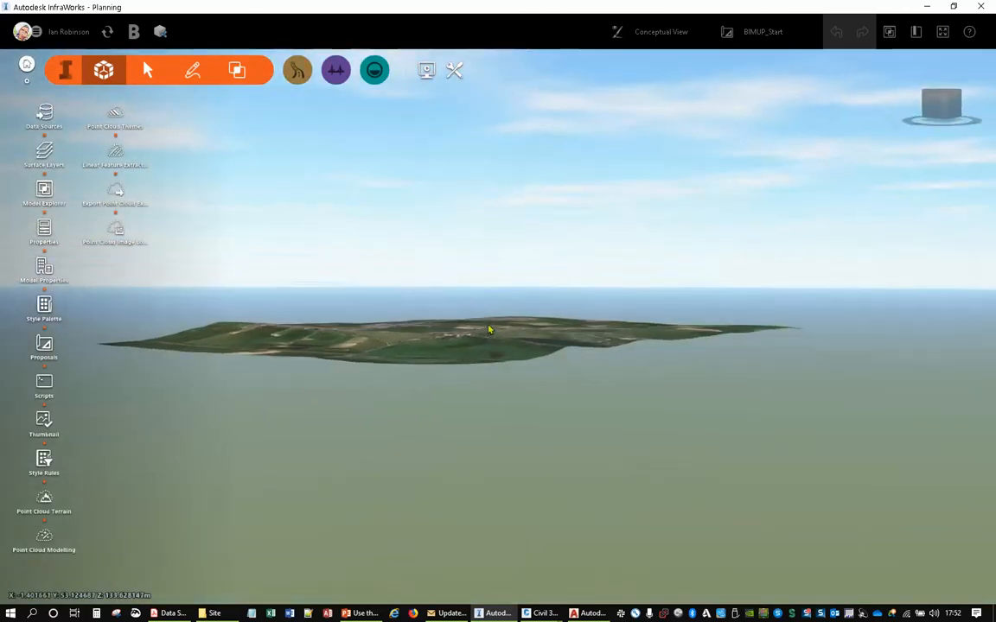
pyautogui.scroll(5, 417, 352)
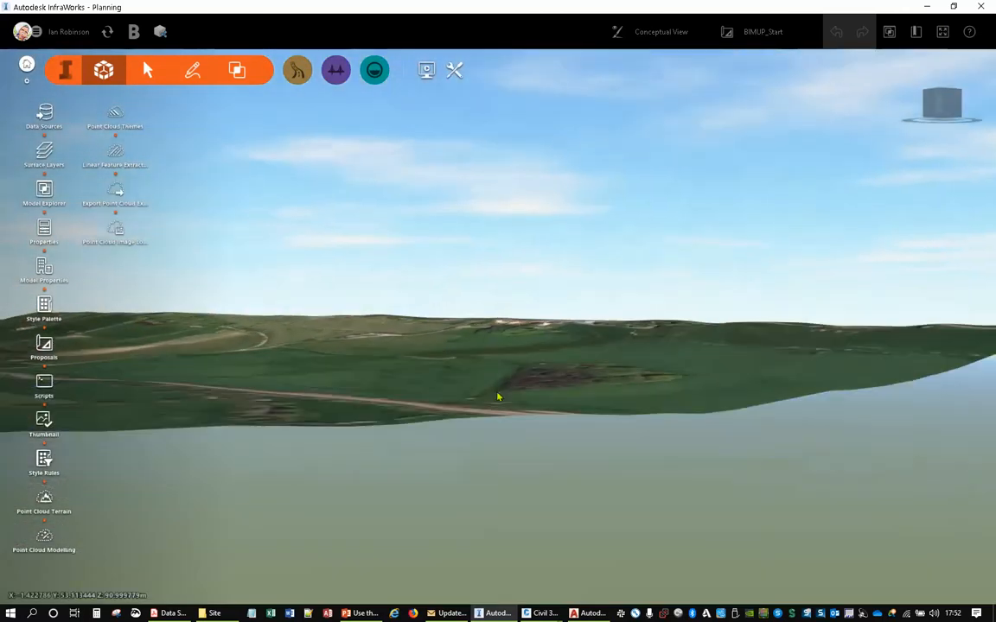
pyautogui.moveTo(498, 397); pyautogui.dragTo(372, 424)
pyautogui.moveTo(748, 400); pyautogui.dragTo(439, 367)
pyautogui.scroll(3, 439, 367)
pyautogui.scroll(4, 464, 475)
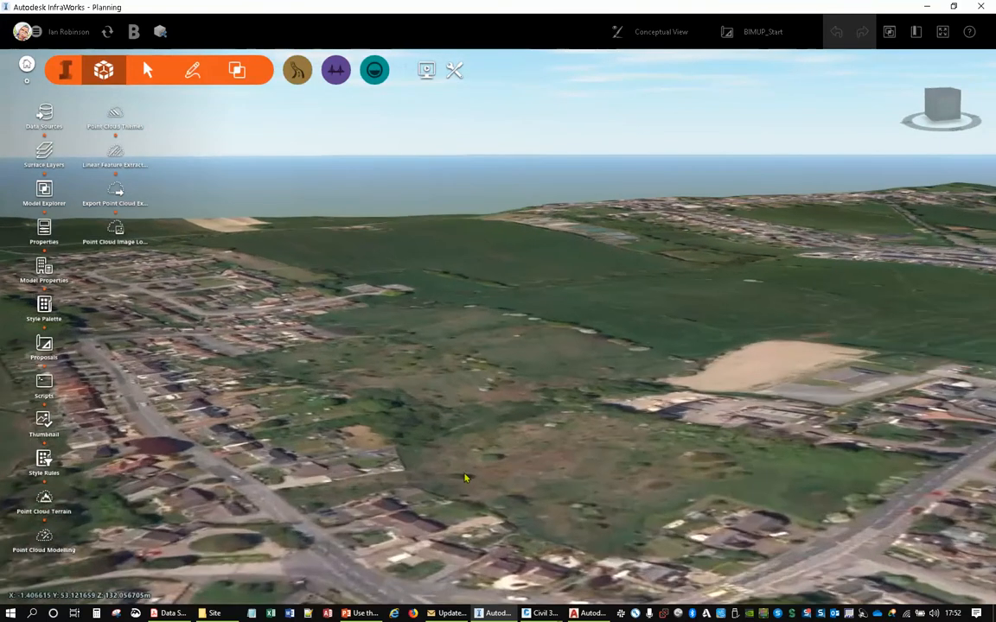
pyautogui.moveTo(513, 491); pyautogui.dragTo(457, 483)
pyautogui.moveTo(457, 483); pyautogui.dragTo(583, 400, button='middle')
pyautogui.moveTo(372, 417); pyautogui.dragTo(614, 386, button='middle')
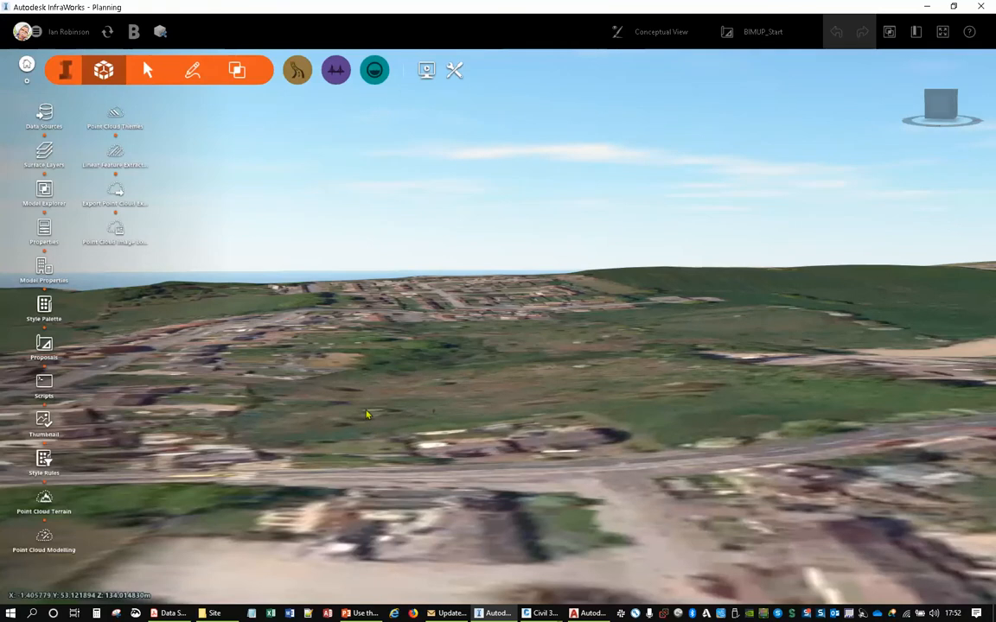
pyautogui.moveTo(369, 414); pyautogui.dragTo(385, 451)
pyautogui.moveTo(474, 335); pyautogui.dragTo(369, 345, button='middle')
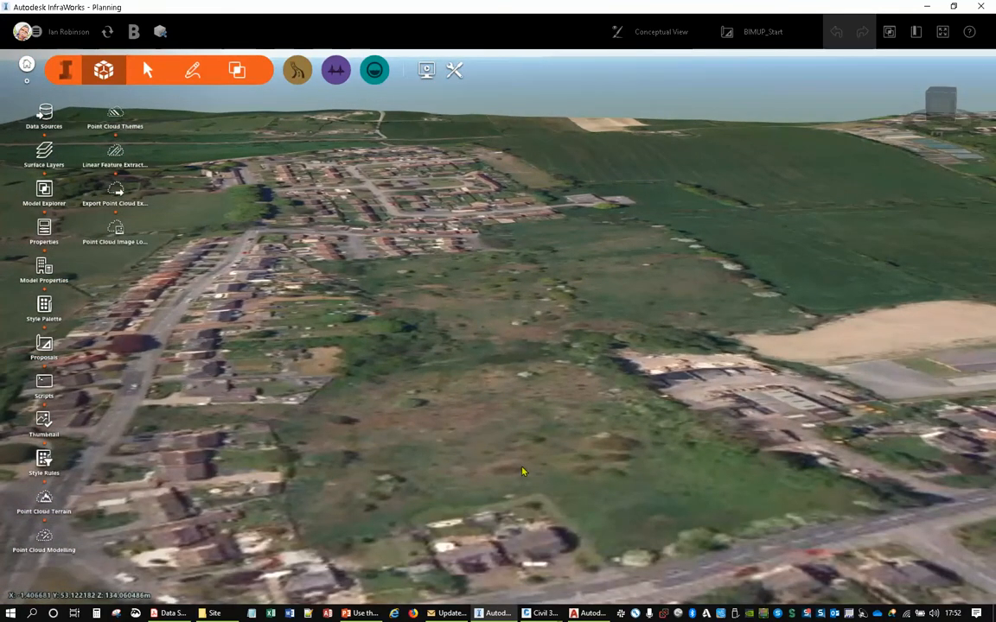
pyautogui.moveTo(522, 490); pyautogui.dragTo(522, 469)
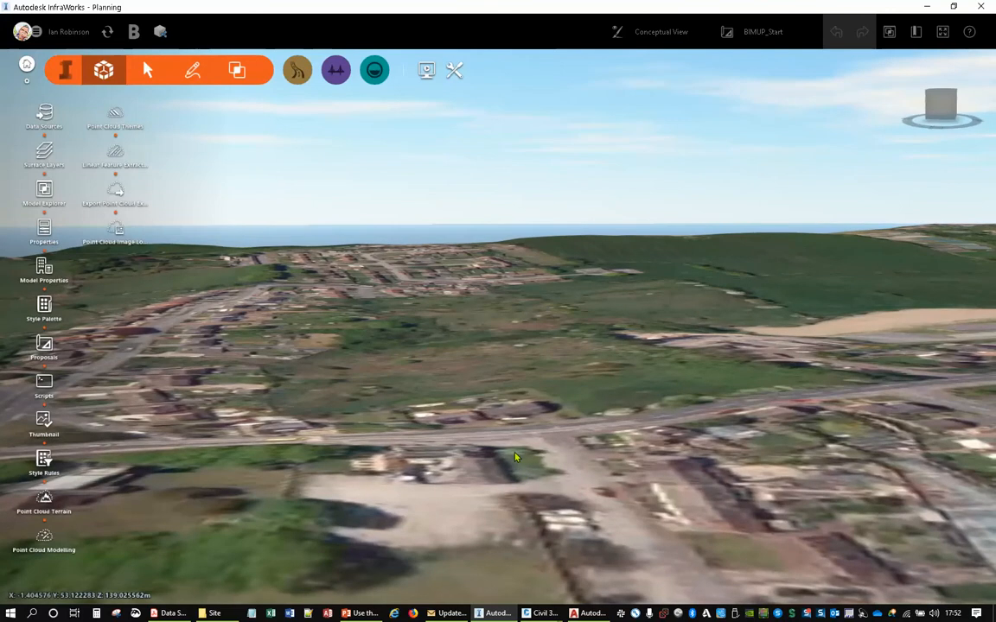
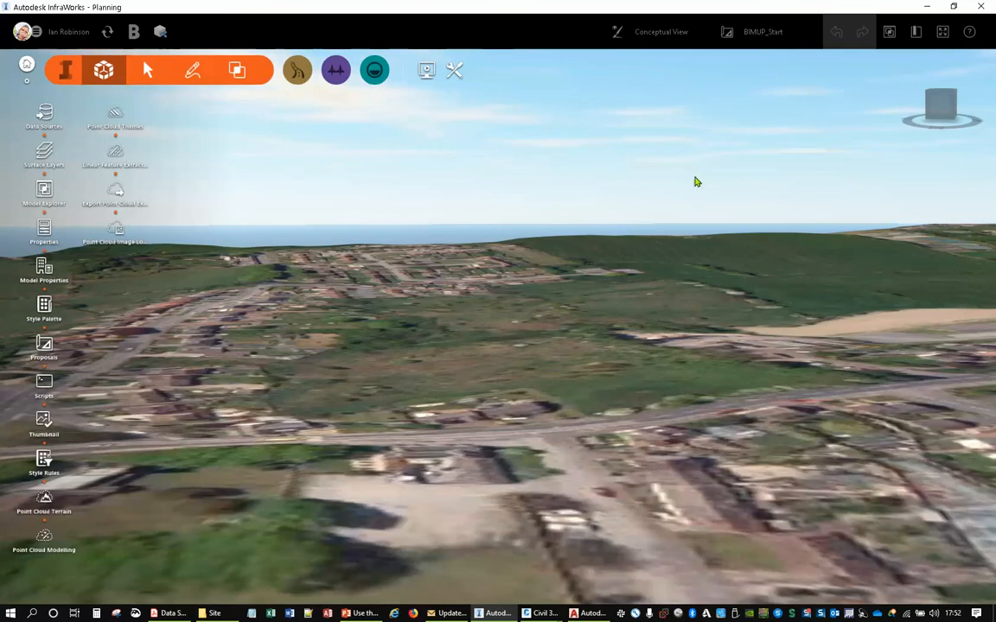
pyautogui.click(160, 31)
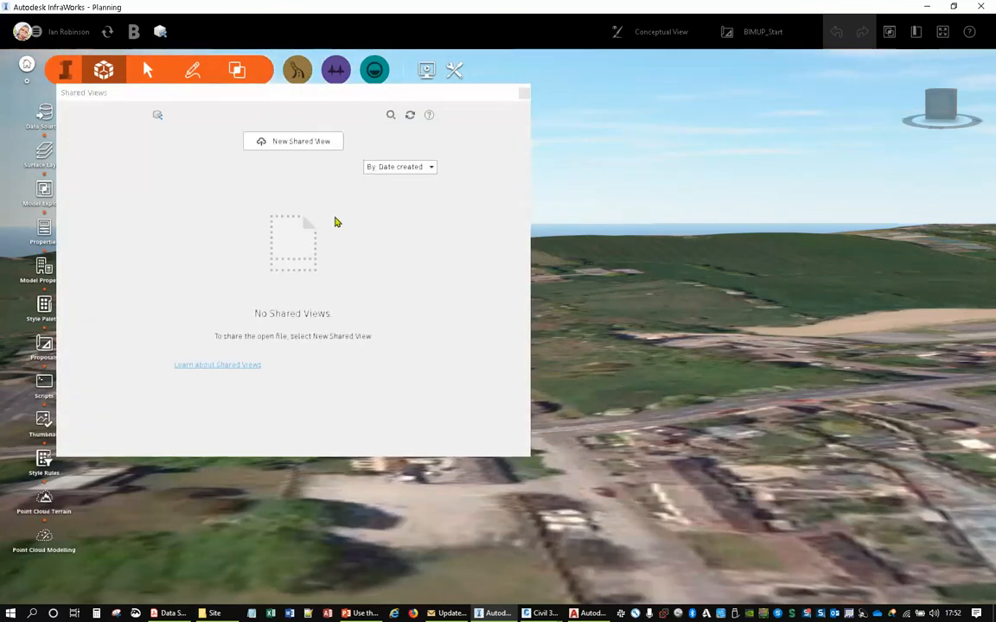
pyautogui.click(523, 95)
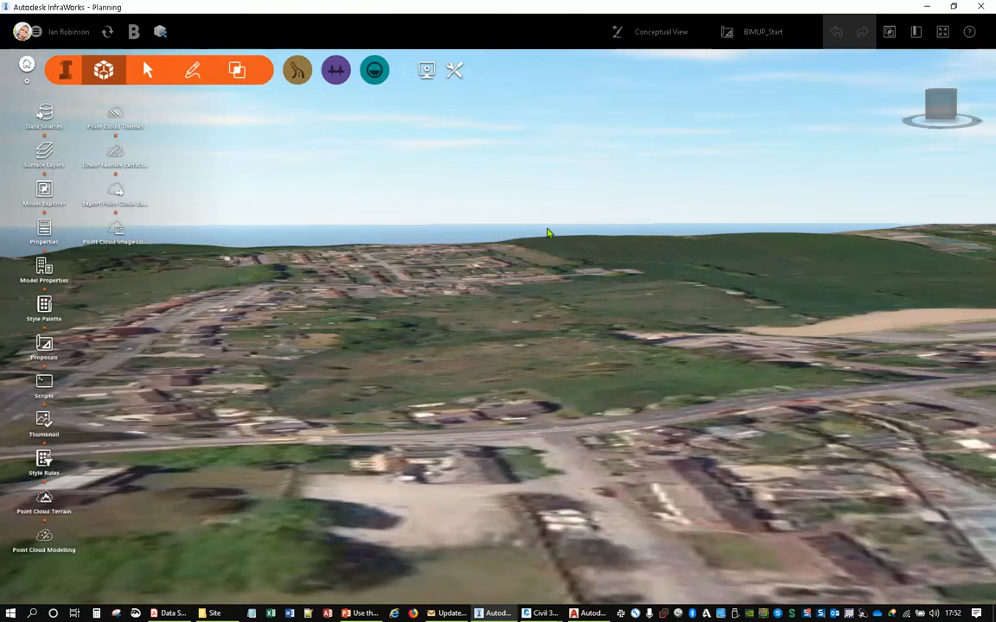
# - Add SITE BOUNDARY.shp from the Data Extraction LIVE folder to the model as a data source
pyautogui.moveTo(467, 240); pyautogui.dragTo(488, 367)
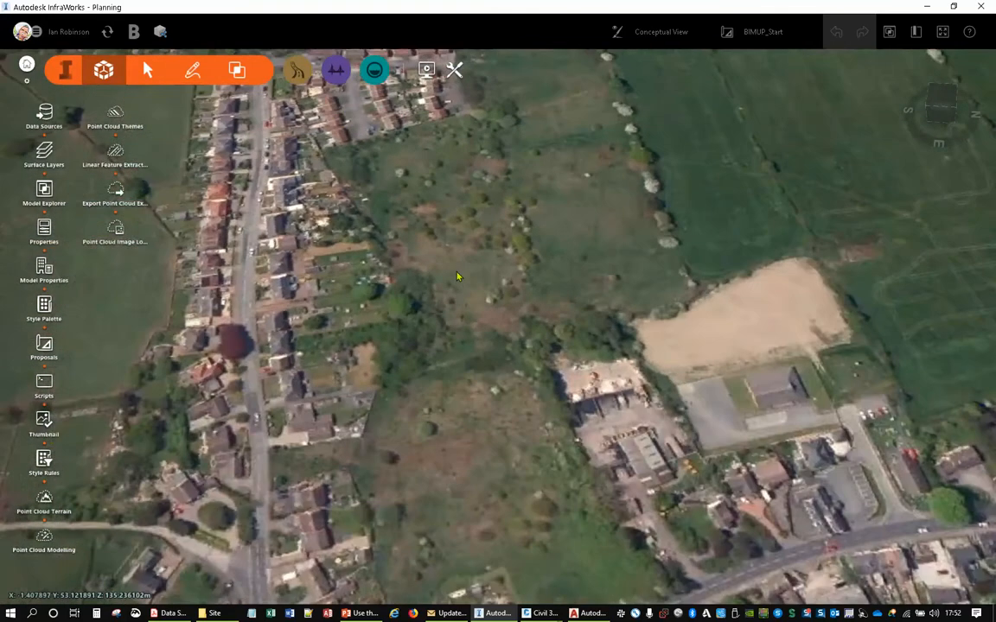
pyautogui.scroll(-3, 457, 283)
pyautogui.scroll(-3, 457, 293)
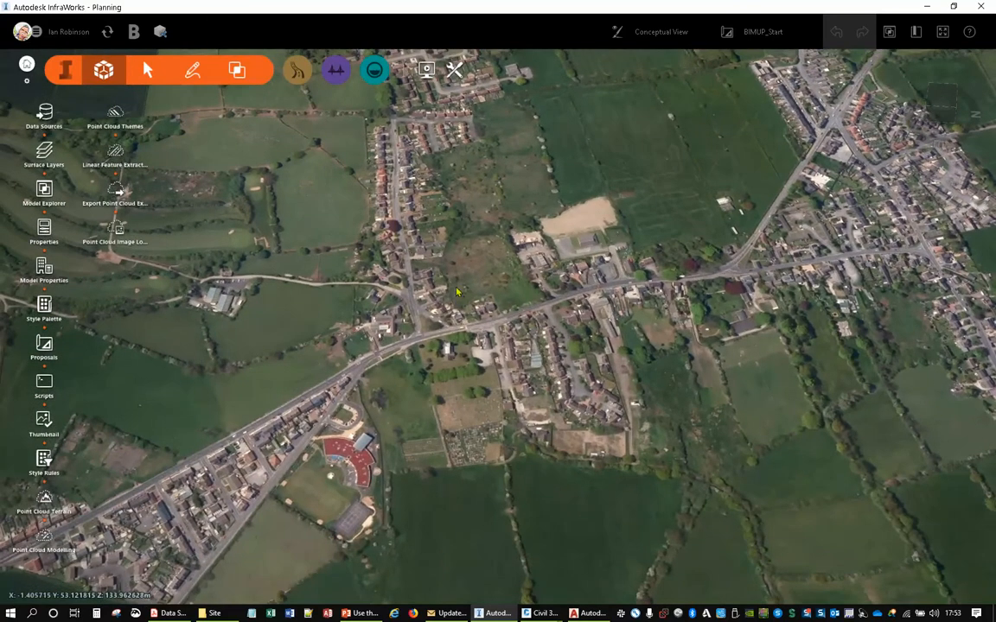
pyautogui.click(217, 613)
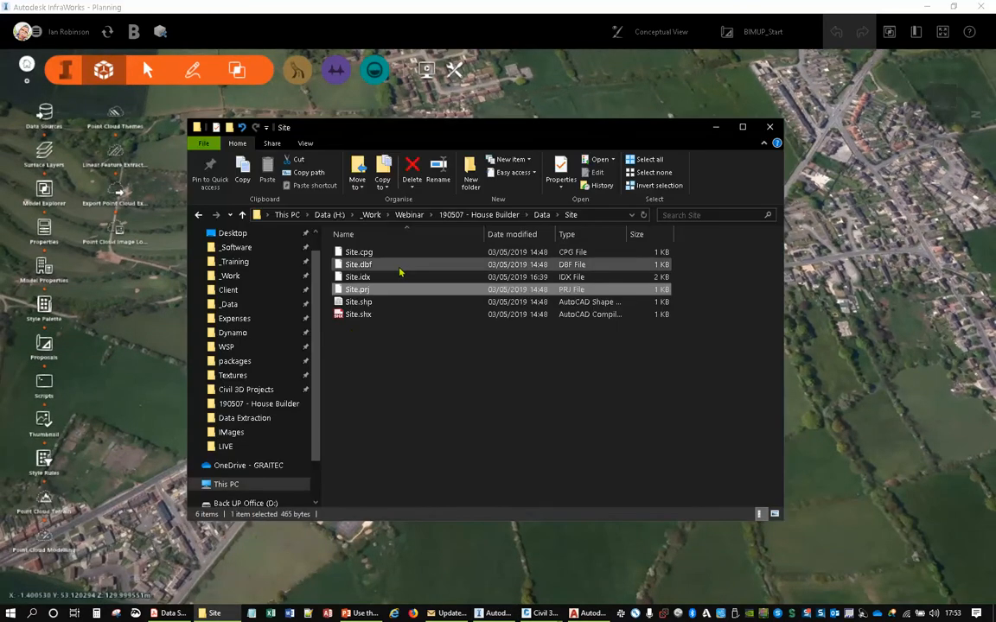
pyautogui.click(542, 215)
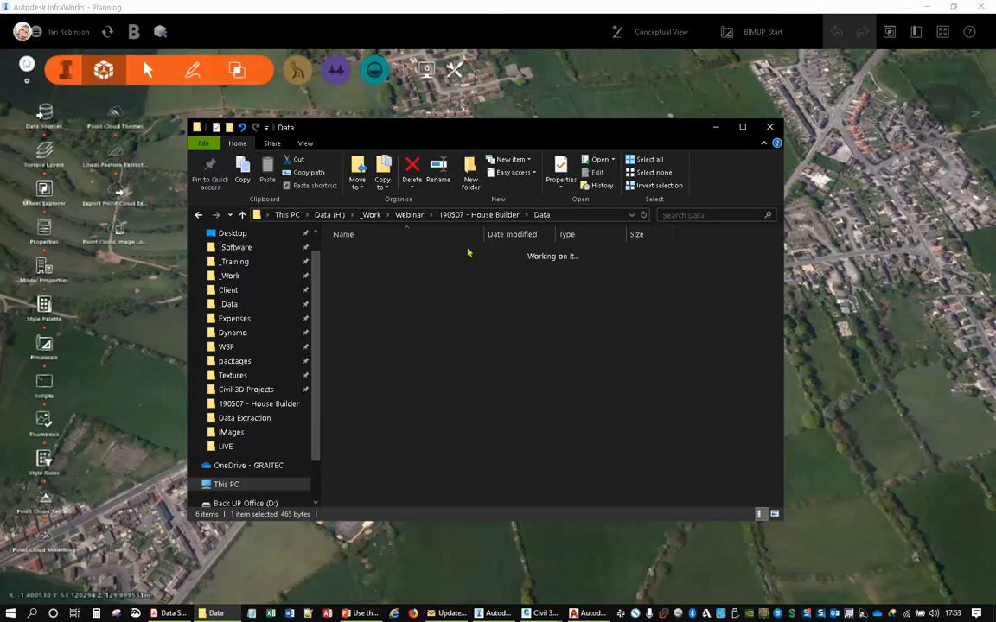
pyautogui.doubleClick(370, 262)
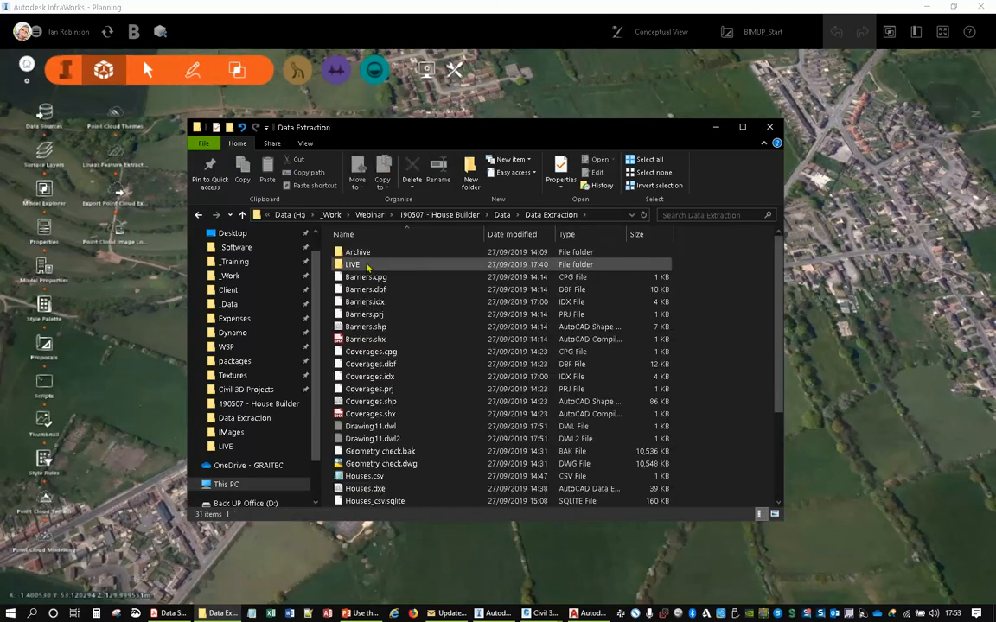
pyautogui.doubleClick(370, 263)
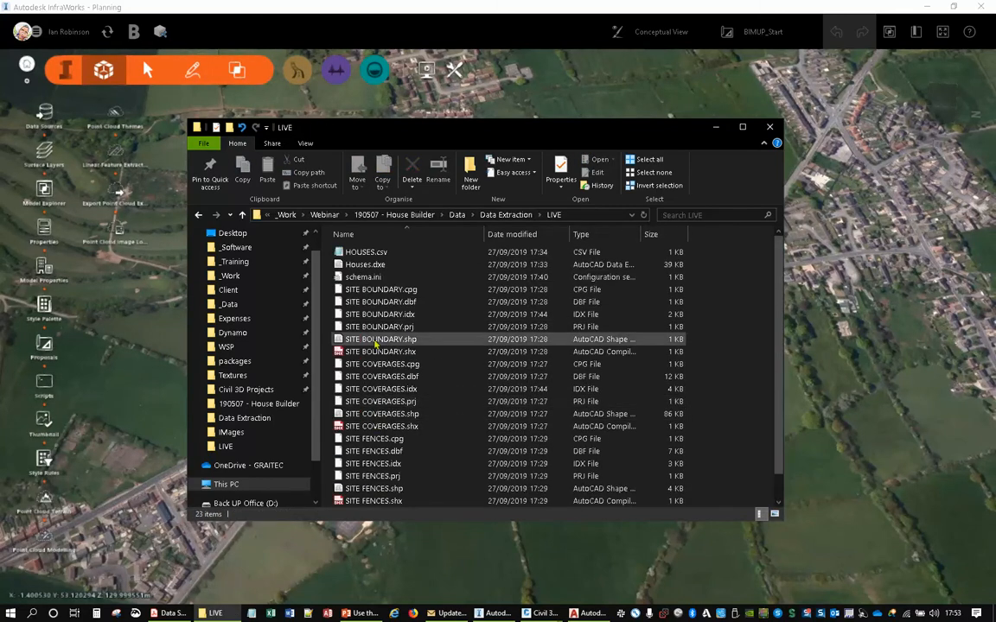
pyautogui.click(386, 340)
pyautogui.moveTo(385, 340); pyautogui.dragTo(949, 253)
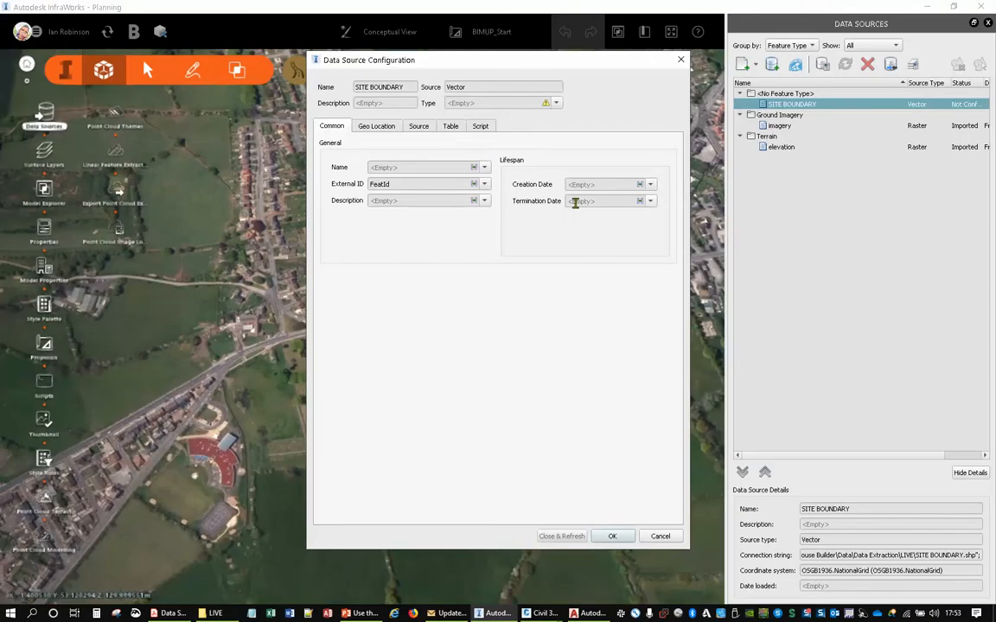
# - Set the SITE BOUNDARY source type to Coverage Areas, review its geolocation and draping settings, and import it into the model
pyautogui.click(502, 103)
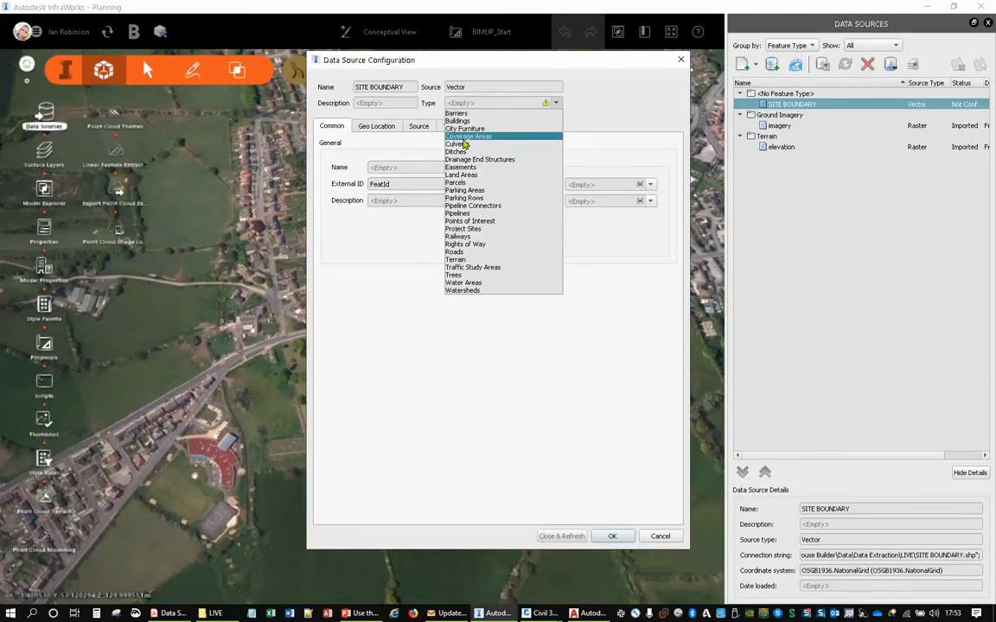
pyautogui.click(468, 136)
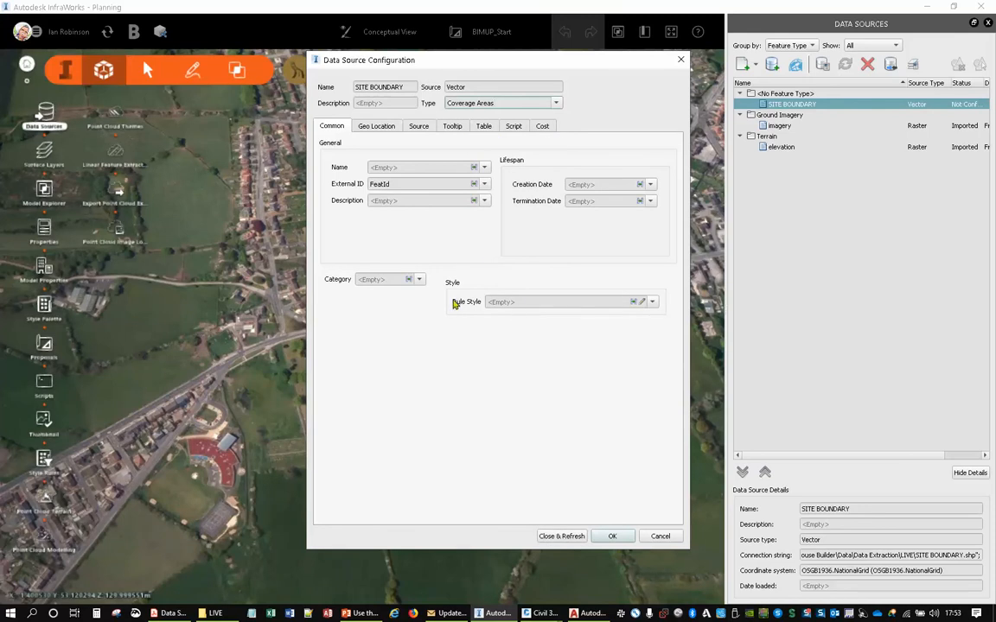
pyautogui.click(367, 127)
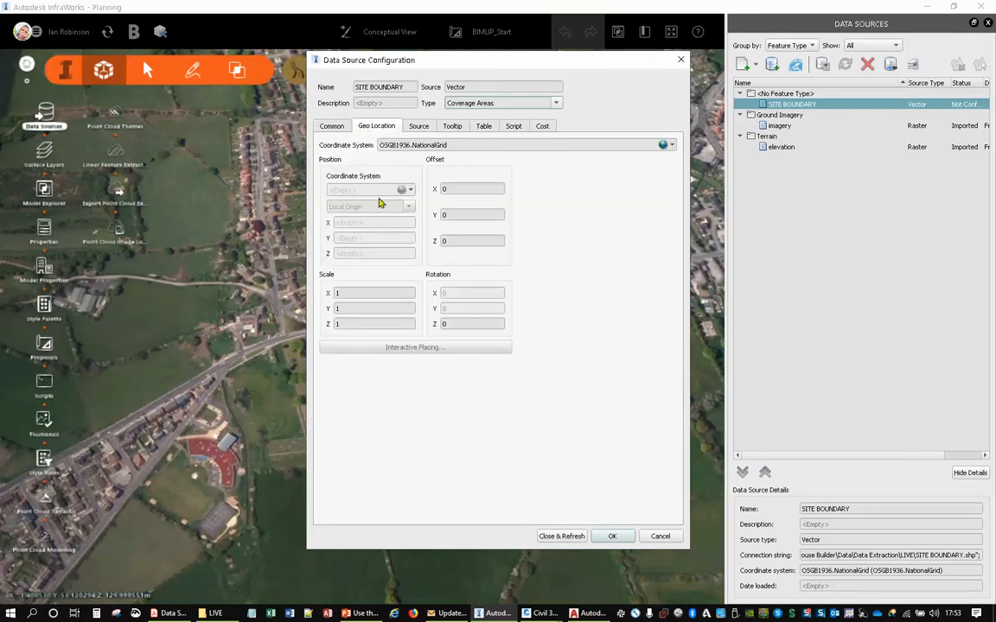
pyautogui.click(418, 126)
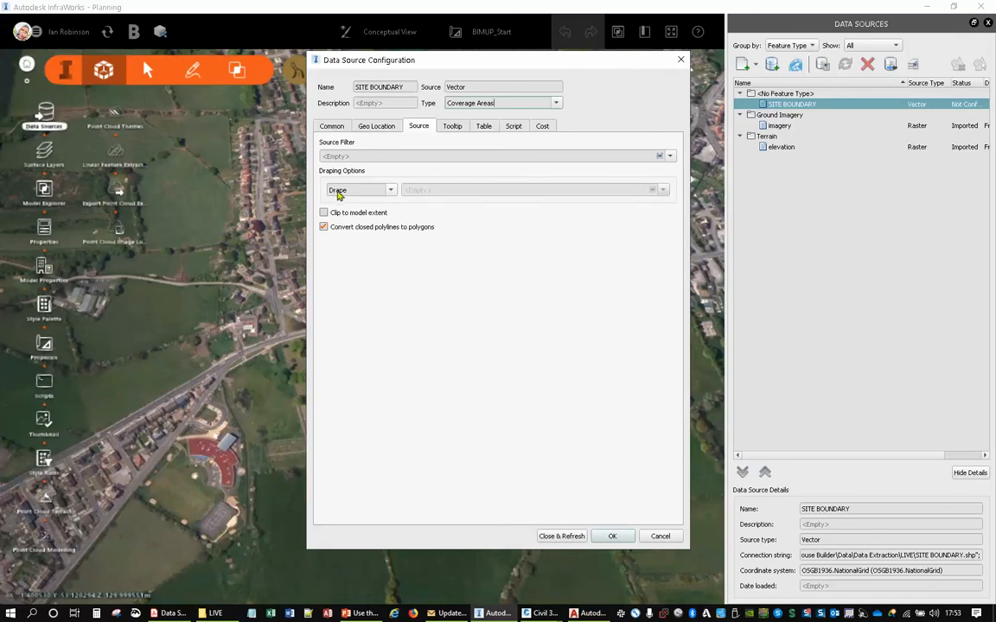
pyautogui.click(376, 127)
pyautogui.click(325, 126)
pyautogui.click(561, 536)
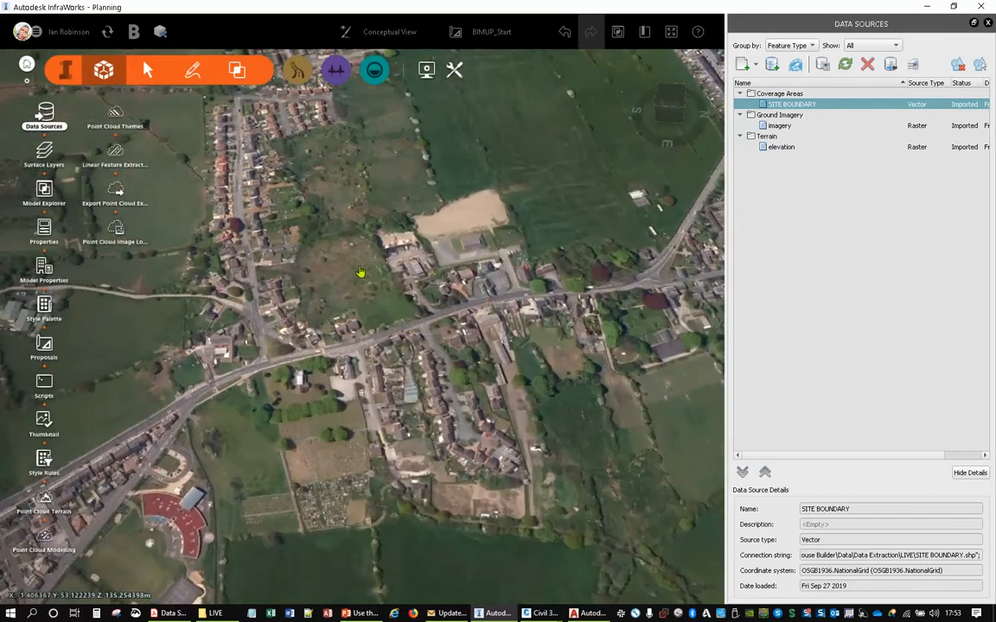
# - Select the imported site boundary coverage on the terrain and set its level to 134.5 m
pyautogui.scroll(4, 361, 271)
pyautogui.moveTo(396, 386); pyautogui.dragTo(350, 334)
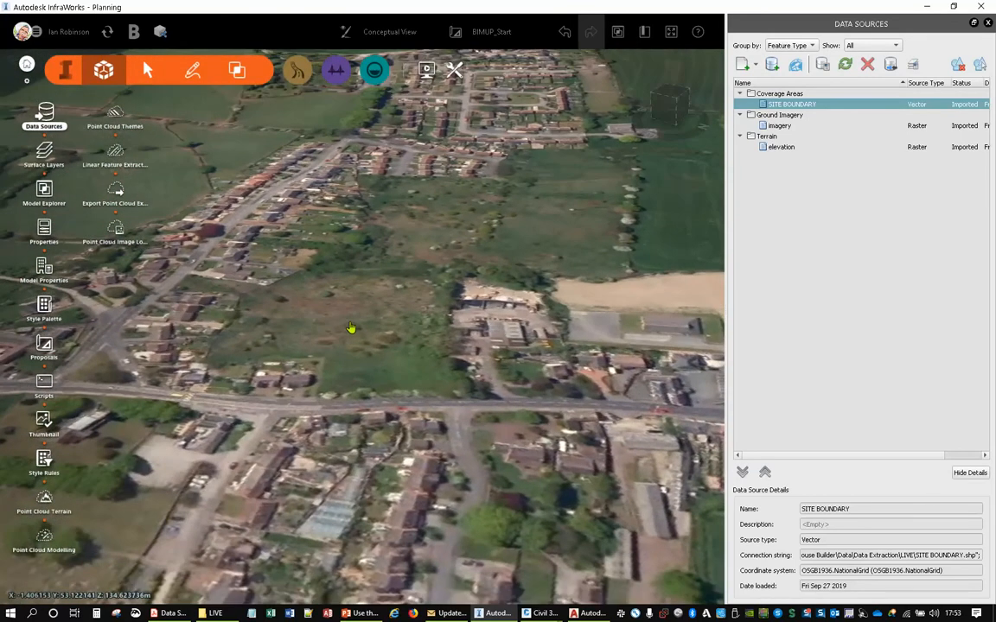
pyautogui.click(619, 32)
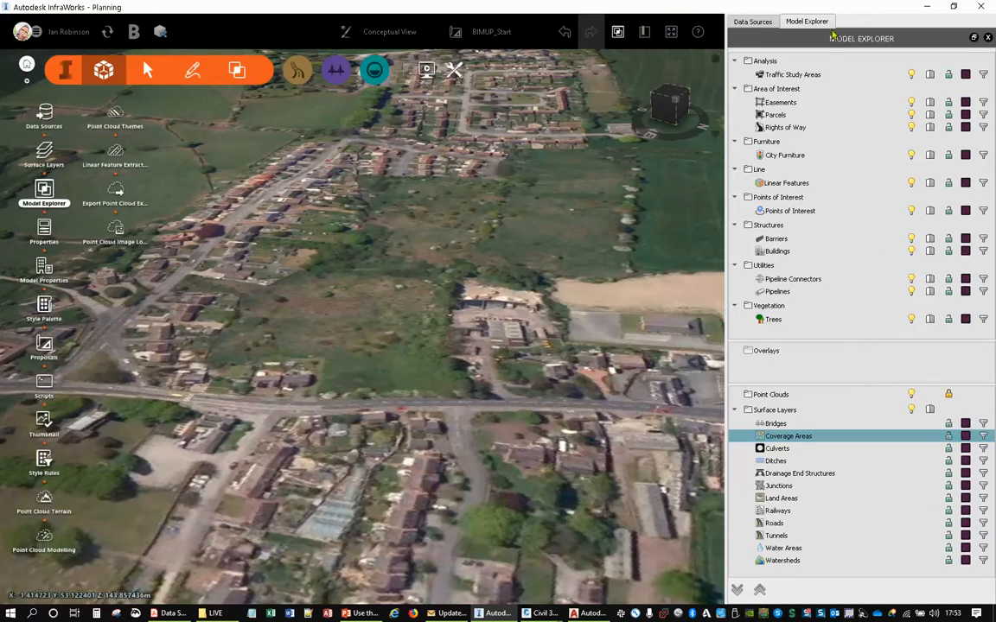
pyautogui.click(988, 38)
pyautogui.click(367, 329)
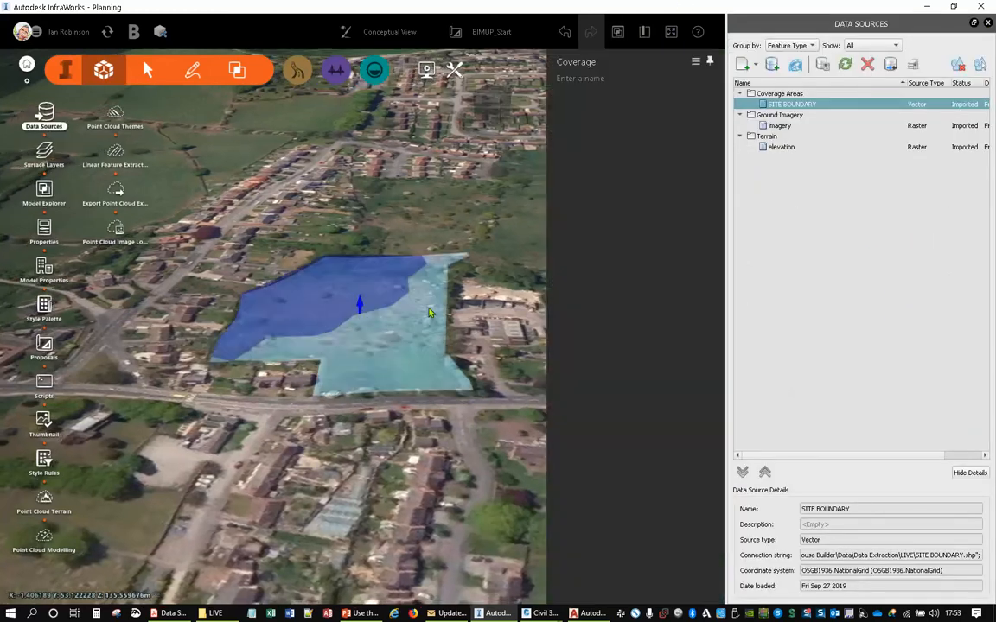
pyautogui.scroll(5, 218, 374)
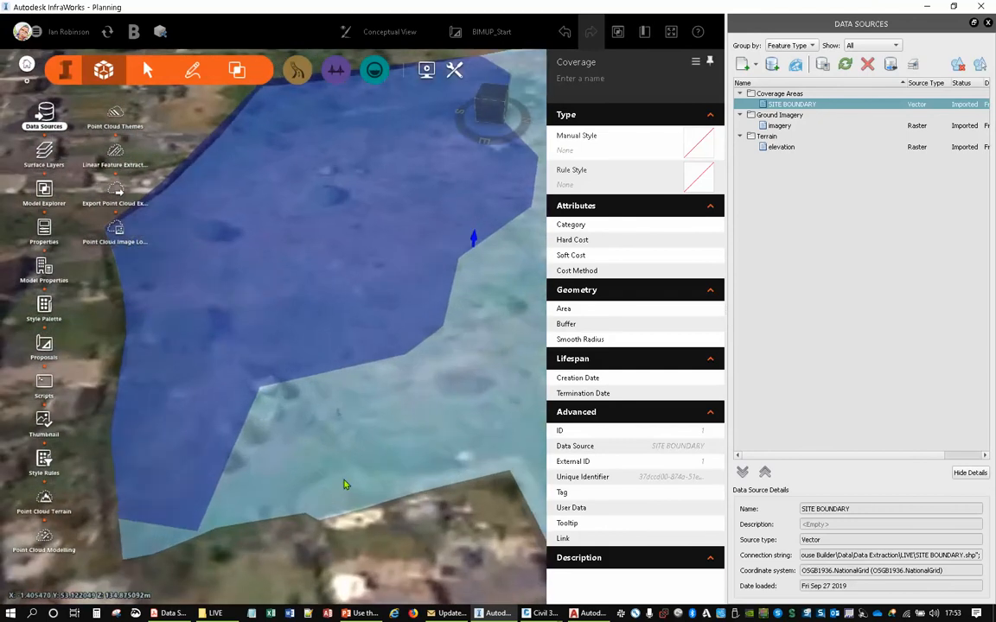
pyautogui.moveTo(381, 545); pyautogui.dragTo(282, 453)
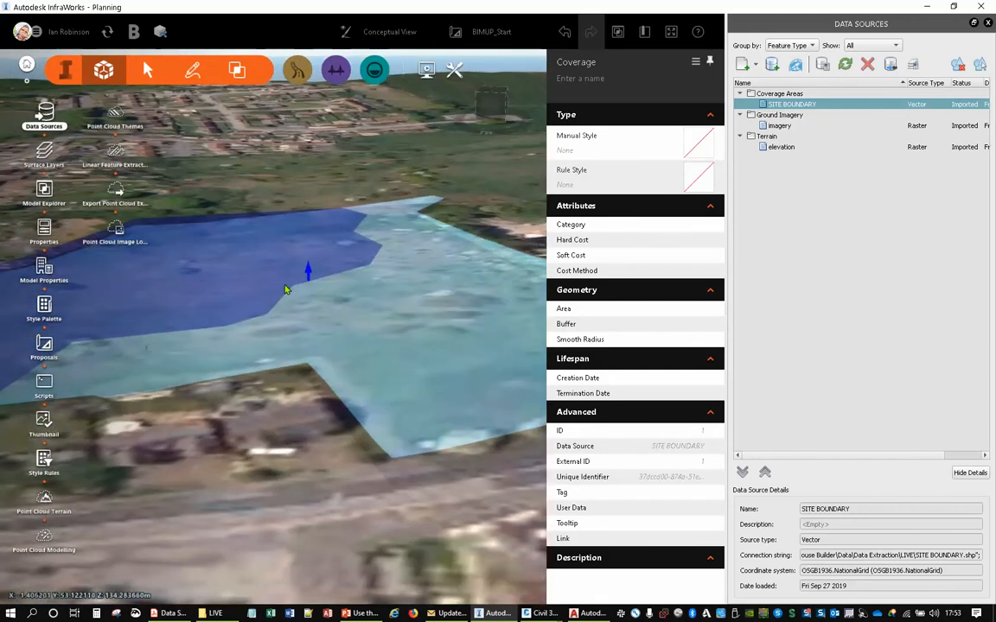
pyautogui.doubleClick(307, 274)
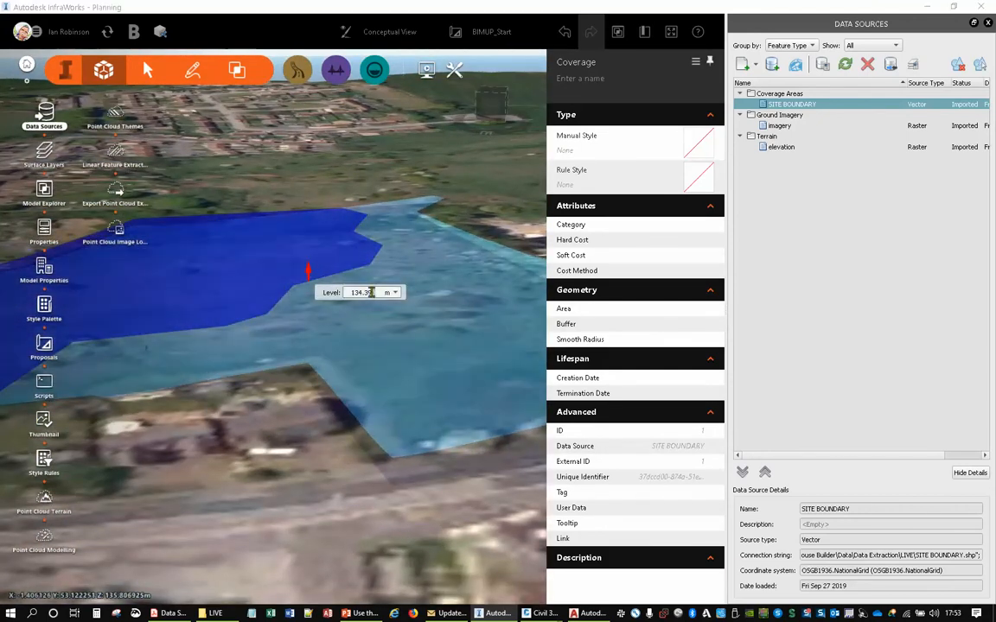
pyautogui.moveTo(375, 292); pyautogui.dragTo(365, 292)
pyautogui.write('0')
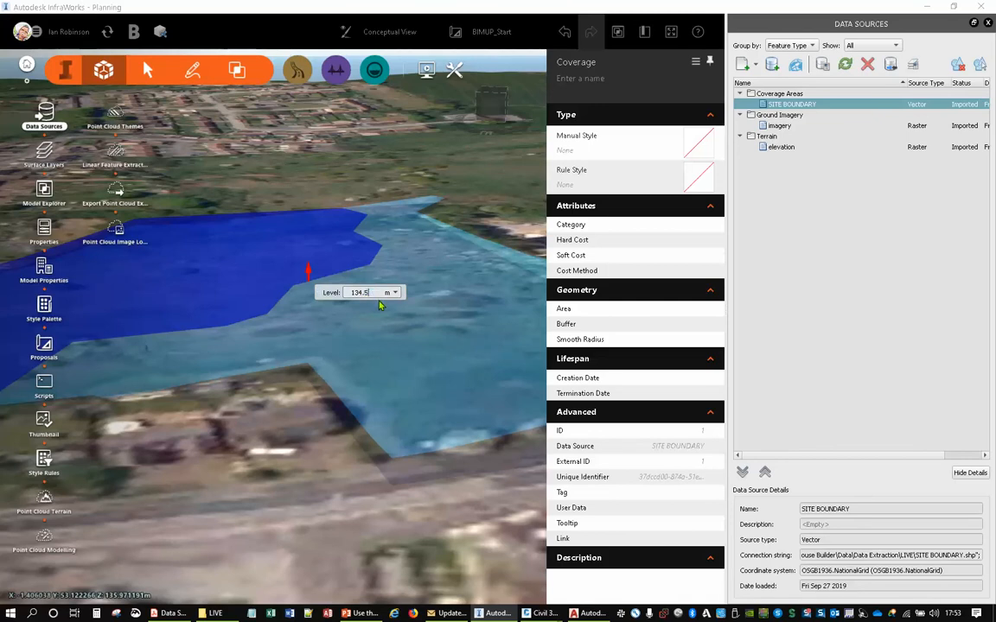
pyautogui.press('Return')
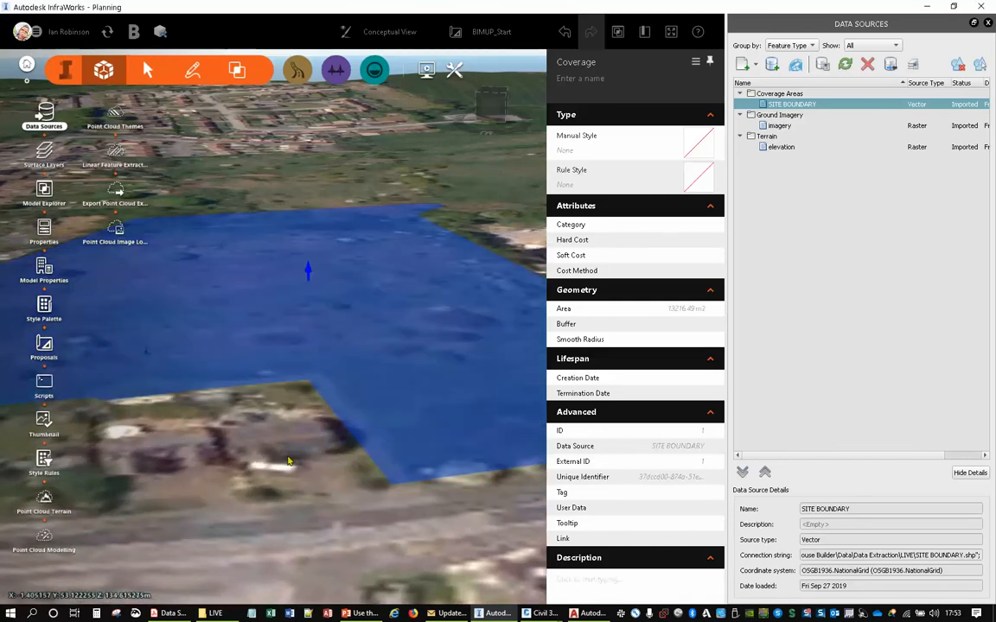
pyautogui.doubleClick(287, 460)
# - Find the small Oleander point of interest inside the site boundary coverage and delete it
pyautogui.moveTo(261, 462); pyautogui.dragTo(300, 416)
pyautogui.scroll(-3, 304, 428)
pyautogui.moveTo(304, 429); pyautogui.dragTo(382, 466, button='middle')
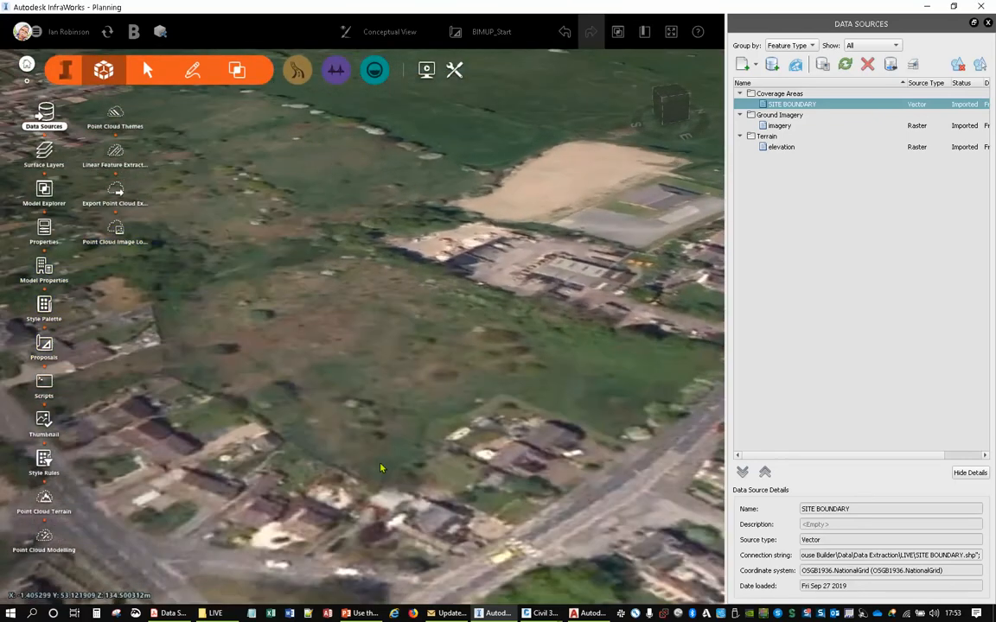
pyautogui.scroll(1, 355, 437)
pyautogui.scroll(2, 353, 436)
pyautogui.click(451, 380)
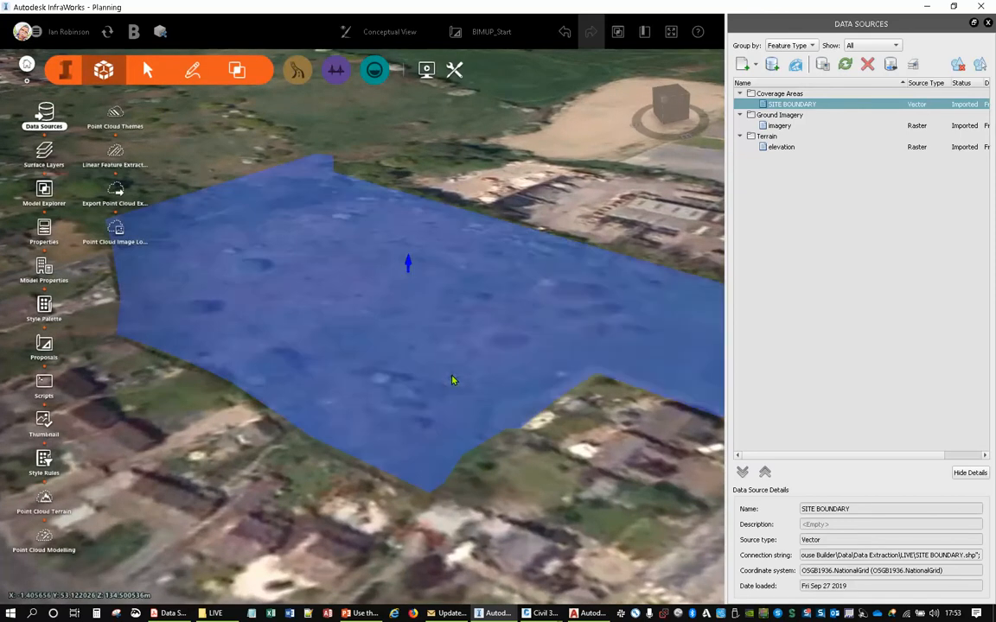
pyautogui.scroll(3, 449, 396)
pyautogui.scroll(2, 416, 387)
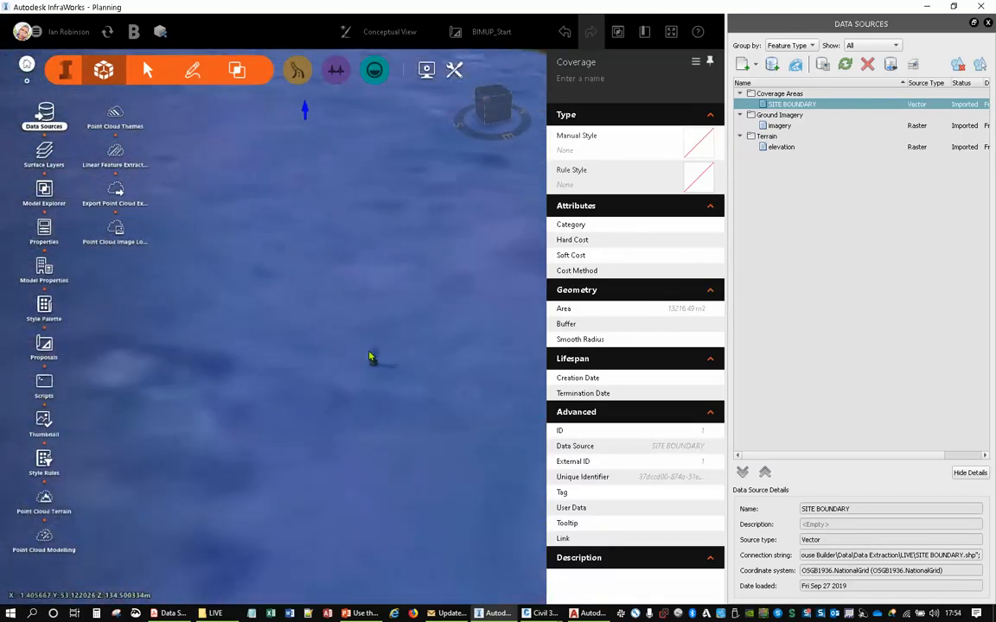
pyautogui.click(374, 358)
pyautogui.press('Delete')
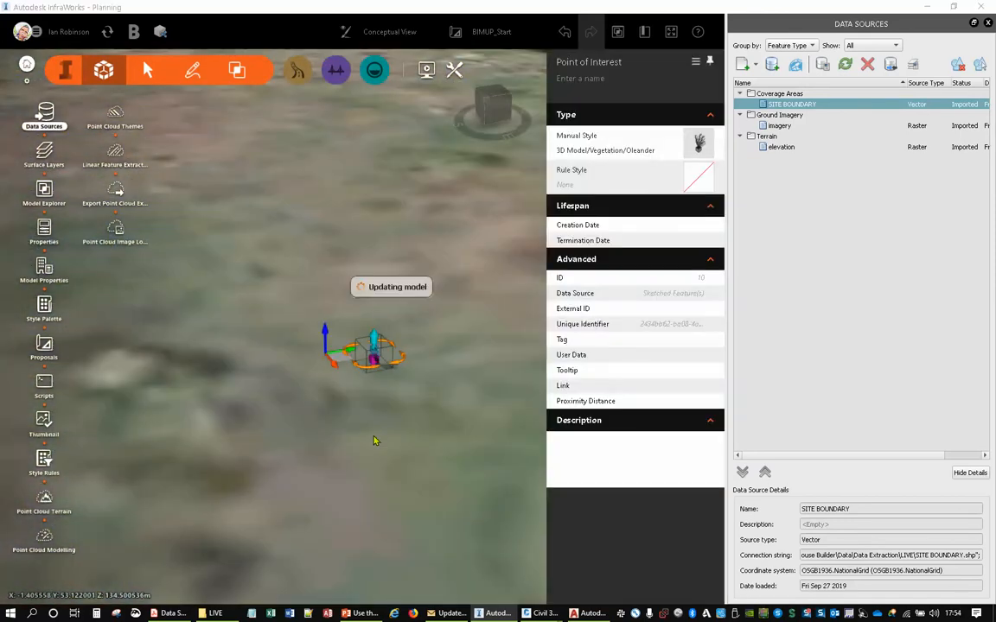
# - Add SITE COVERAGES.shp from the LIVE folder to the model as a data source
pyautogui.scroll(-4, 360, 357)
pyautogui.scroll(-5, 346, 358)
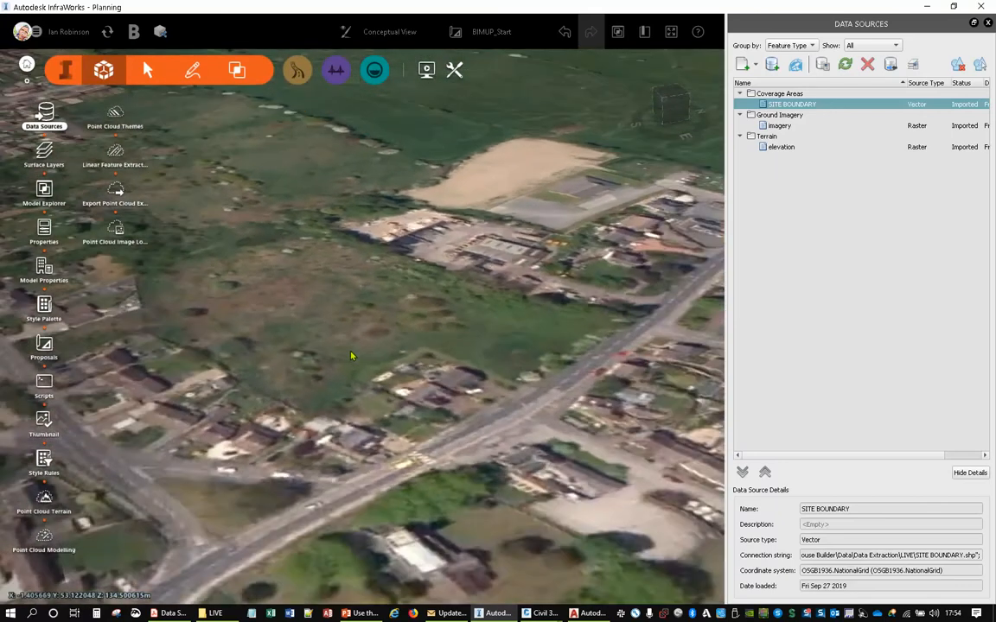
pyautogui.scroll(3, 353, 344)
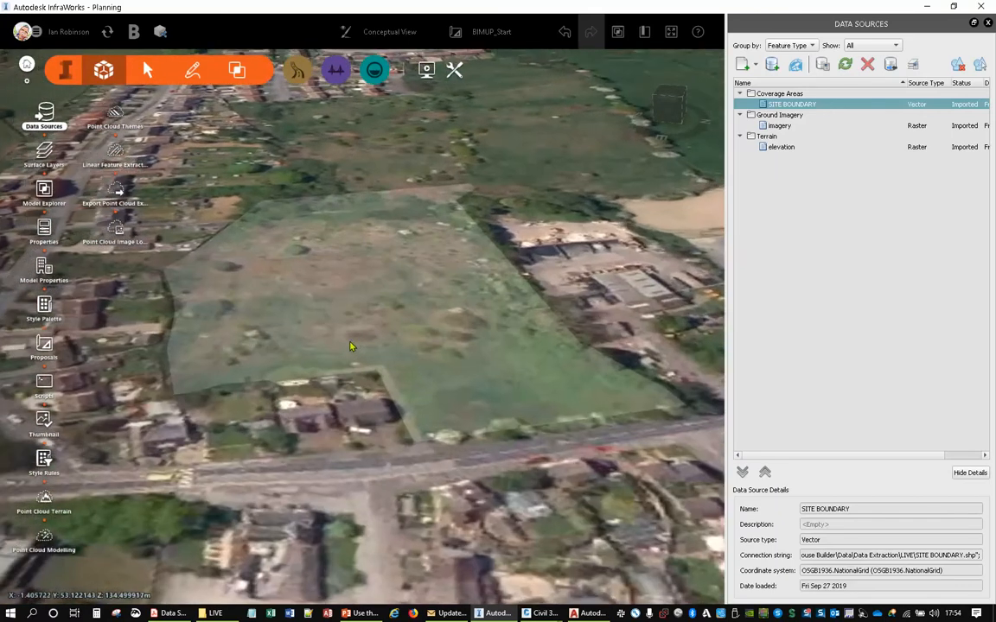
pyautogui.hotkey('alt', 'Tab')
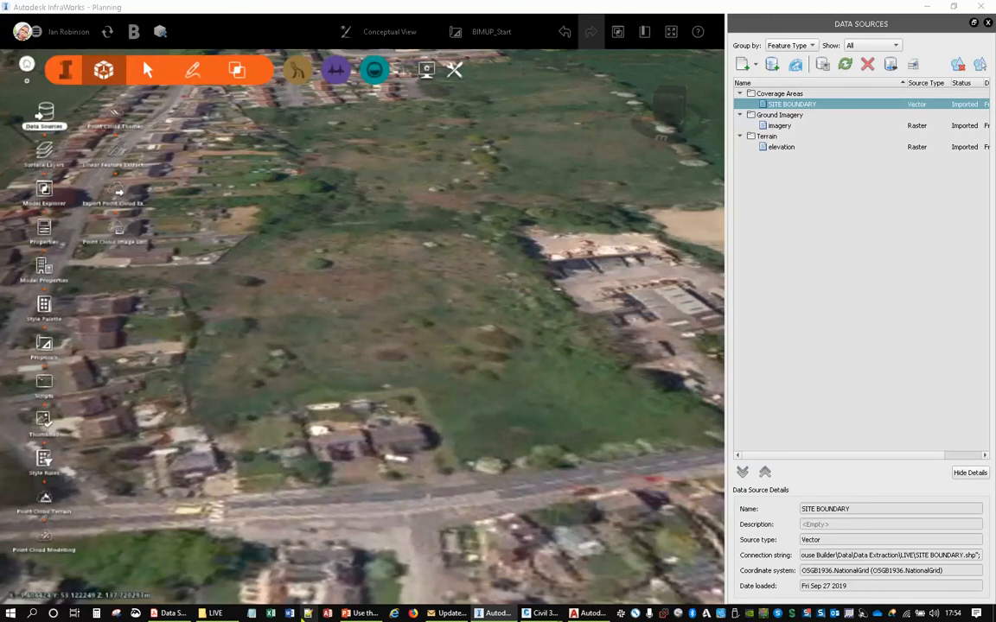
pyautogui.click(215, 613)
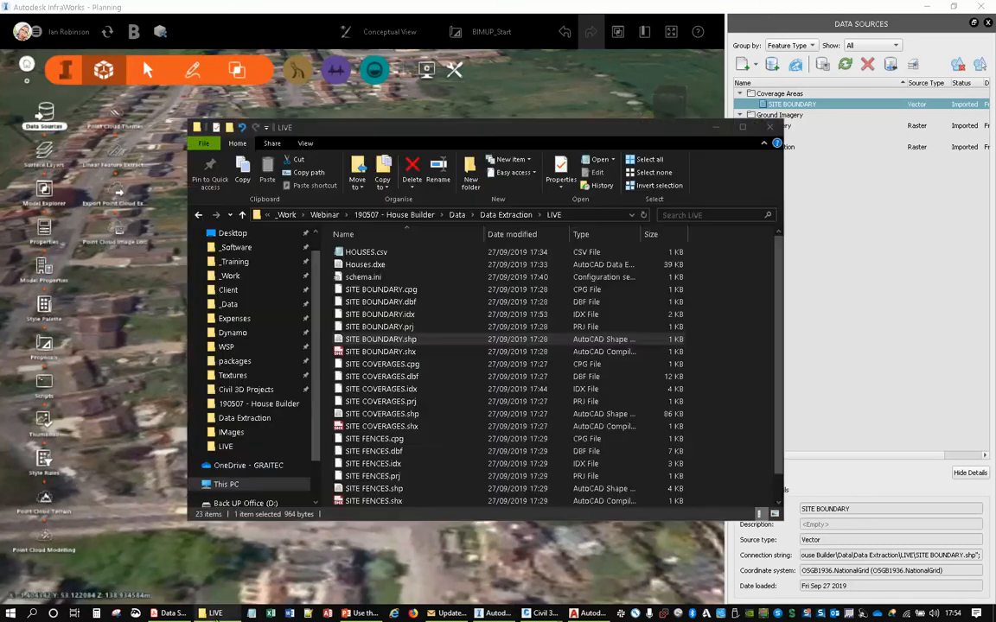
pyautogui.moveTo(380, 414); pyautogui.dragTo(506, 214)
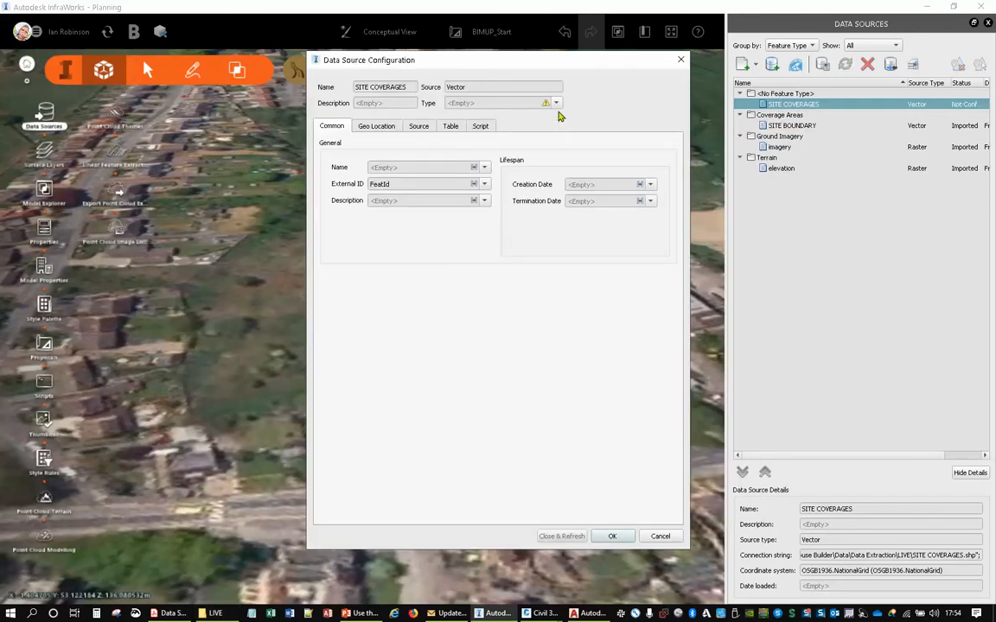
# - Set the SITE COVERAGES source type to Coverage Areas and map its name to the LAYER attribute
pyautogui.click(556, 103)
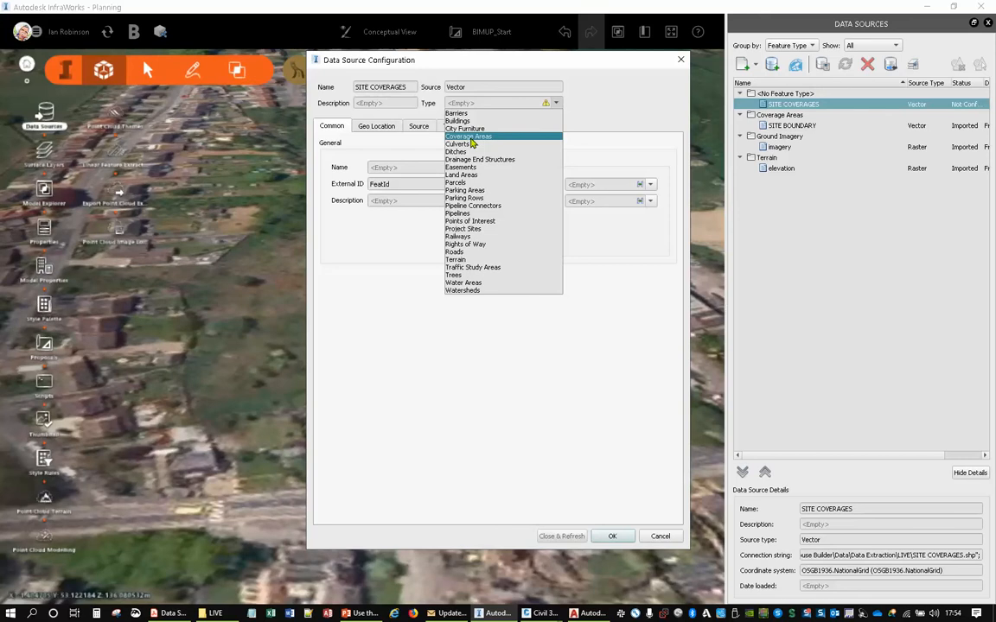
pyautogui.click(467, 137)
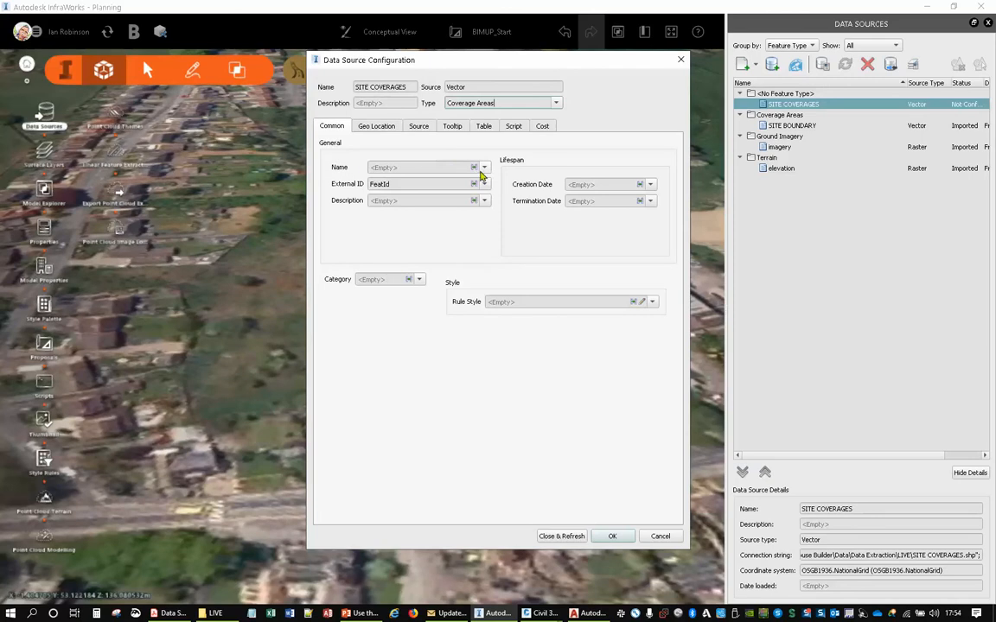
pyautogui.click(436, 163)
pyautogui.click(392, 194)
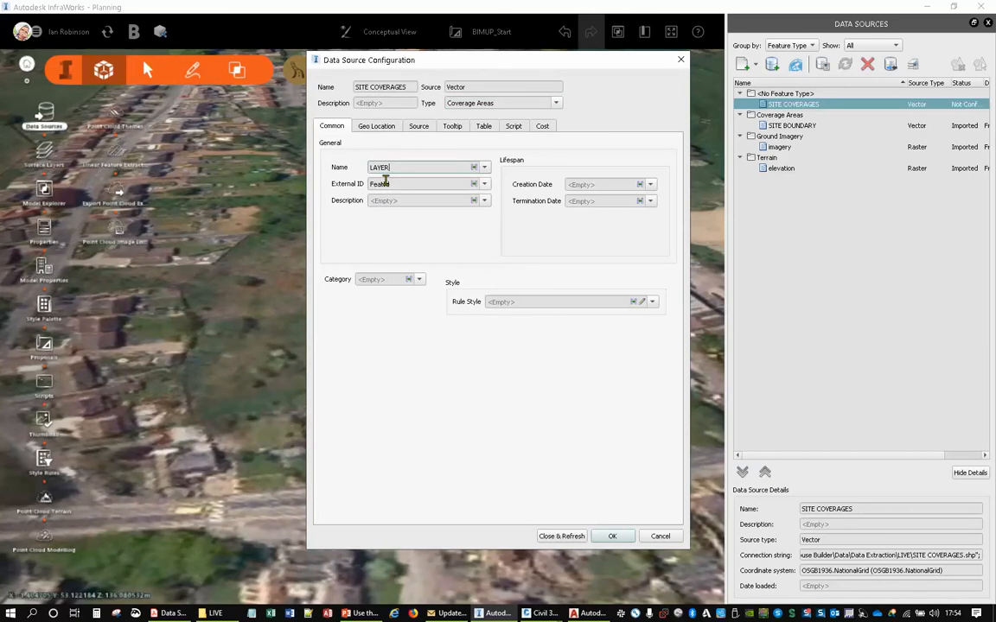
# - Review the geolocation and source settings of SITE COVERAGES, keeping the Drape option, and import it into the model
pyautogui.click(378, 126)
pyautogui.click(419, 126)
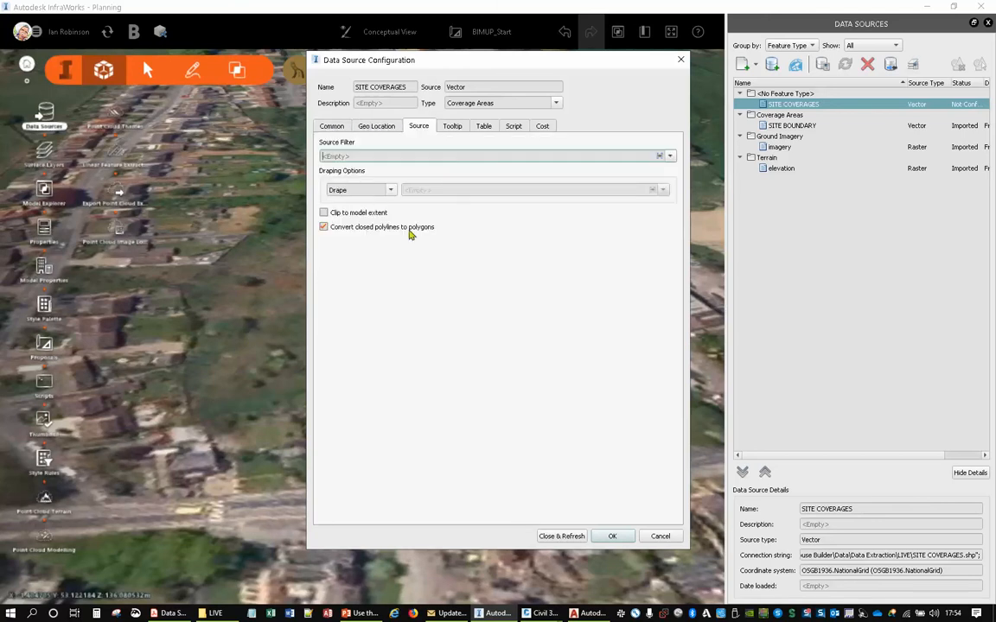
pyautogui.click(377, 126)
pyautogui.click(331, 127)
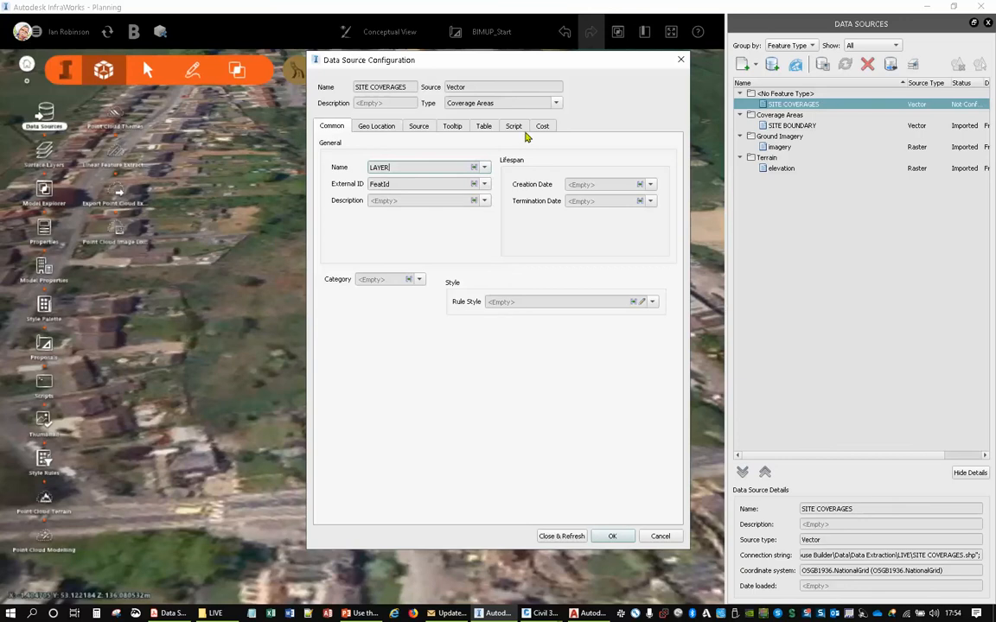
pyautogui.click(561, 536)
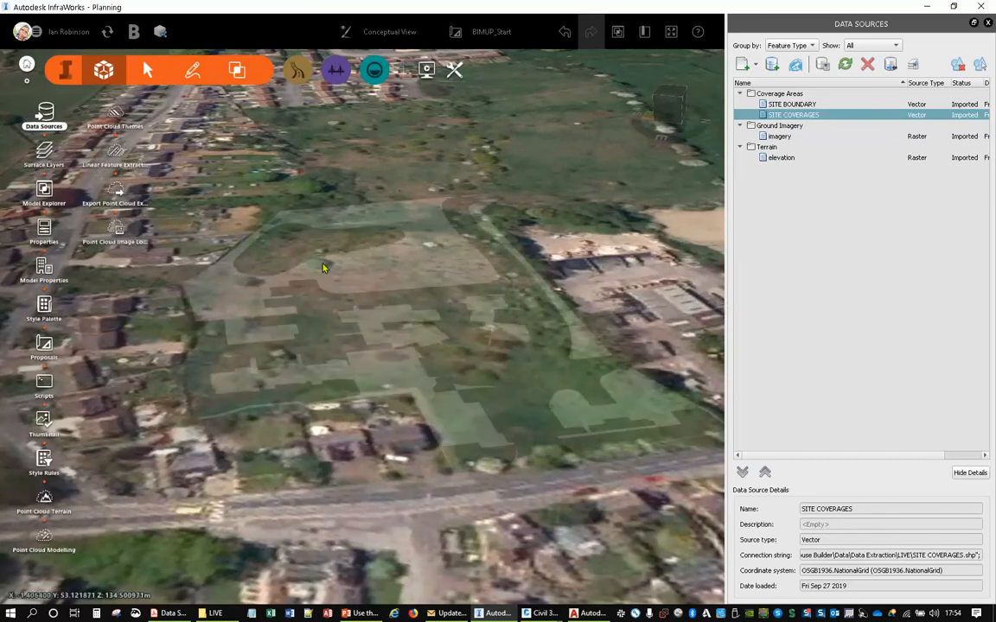
# - Apply a Concrete Sidewalk material from the Material/Sidewalk catalogue to the footpath coverage on the site
pyautogui.moveTo(574, 512); pyautogui.dragTo(480, 489)
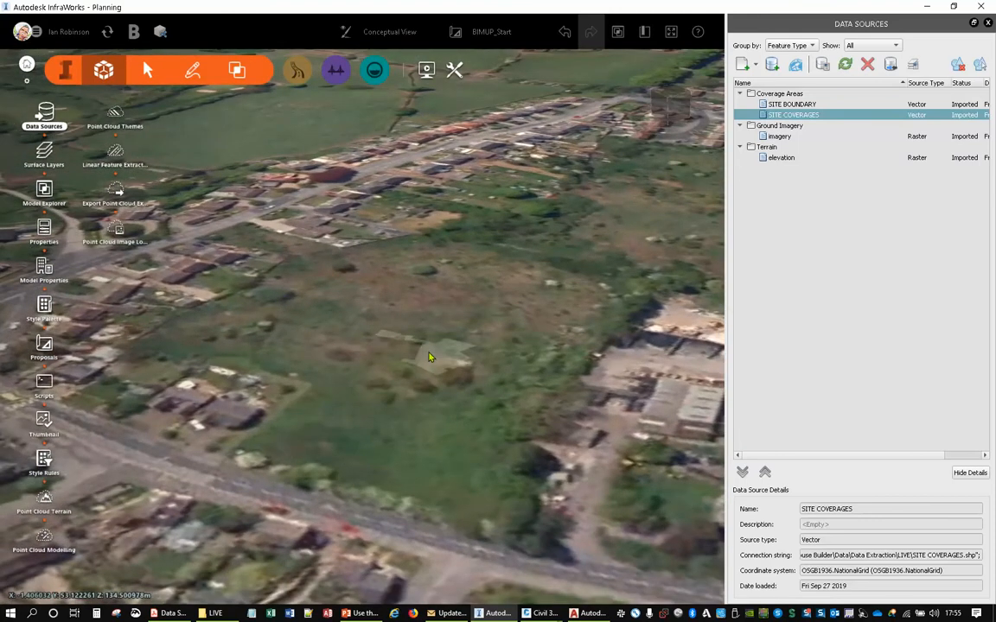
pyautogui.click(44, 304)
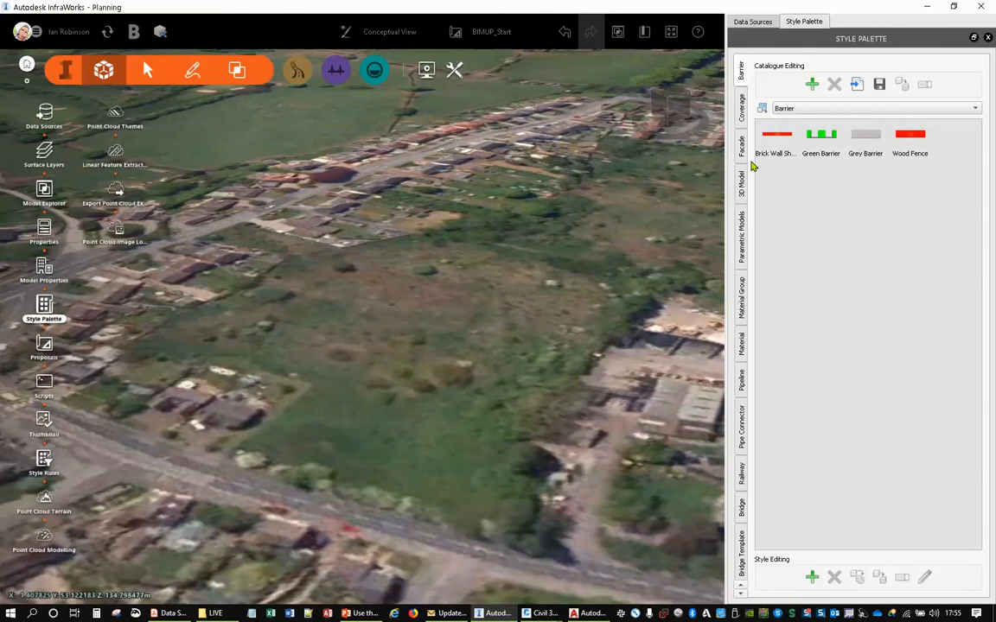
pyautogui.click(741, 298)
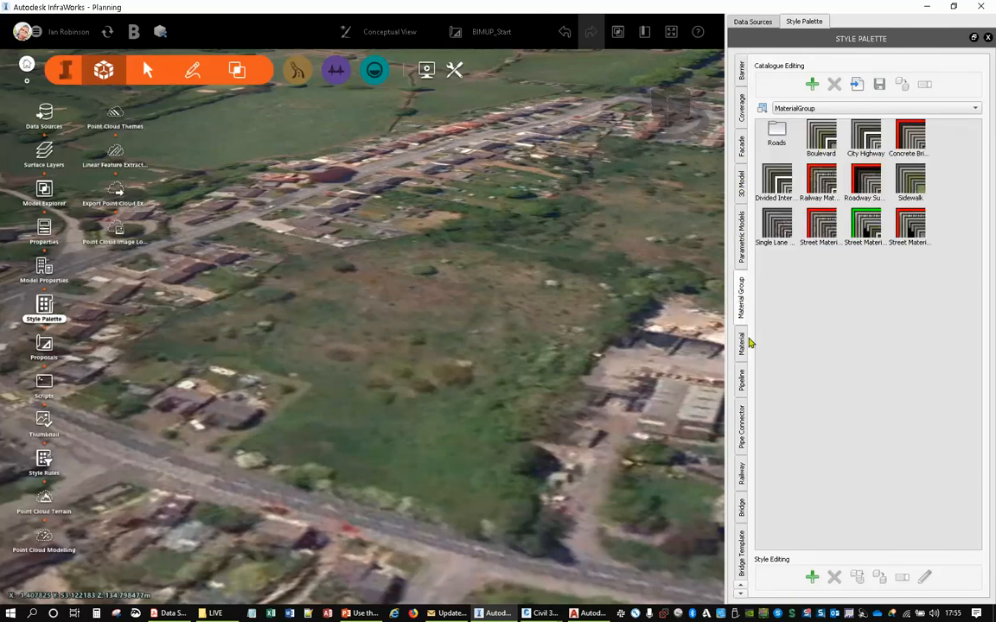
pyautogui.click(741, 343)
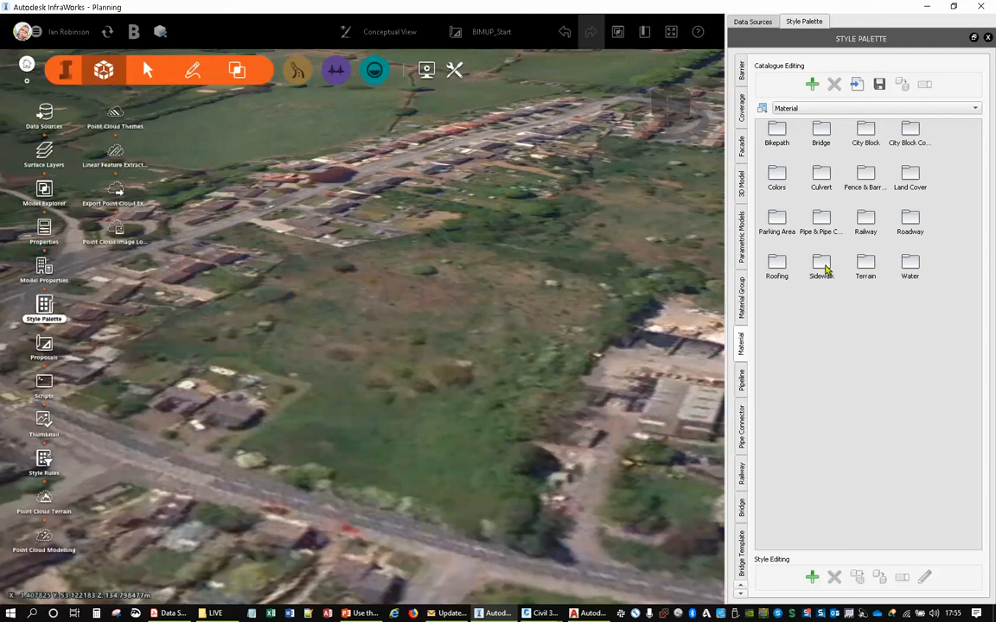
pyautogui.doubleClick(821, 266)
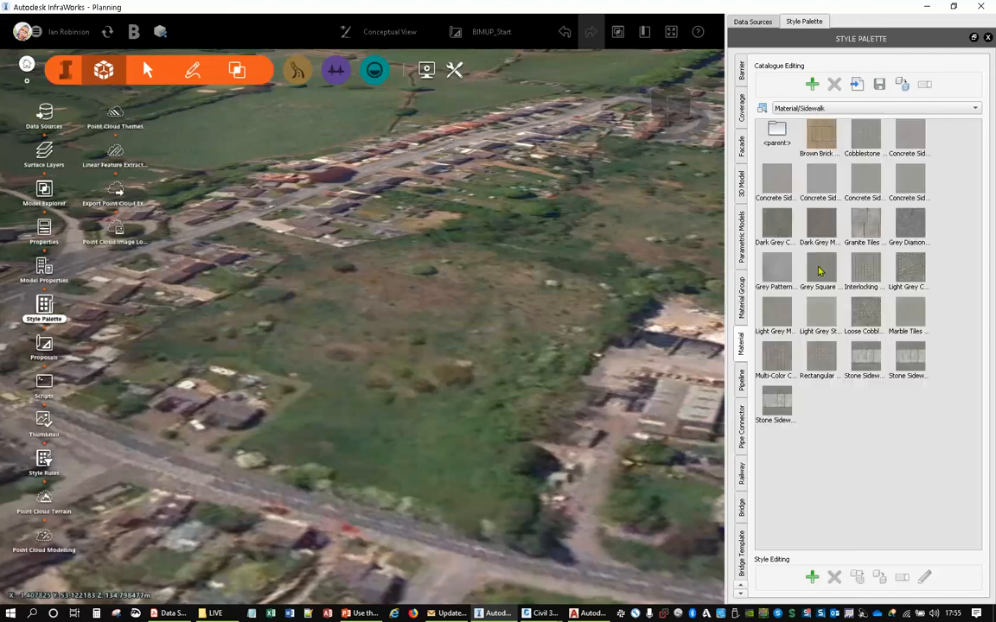
pyautogui.moveTo(821, 182); pyautogui.dragTo(506, 380)
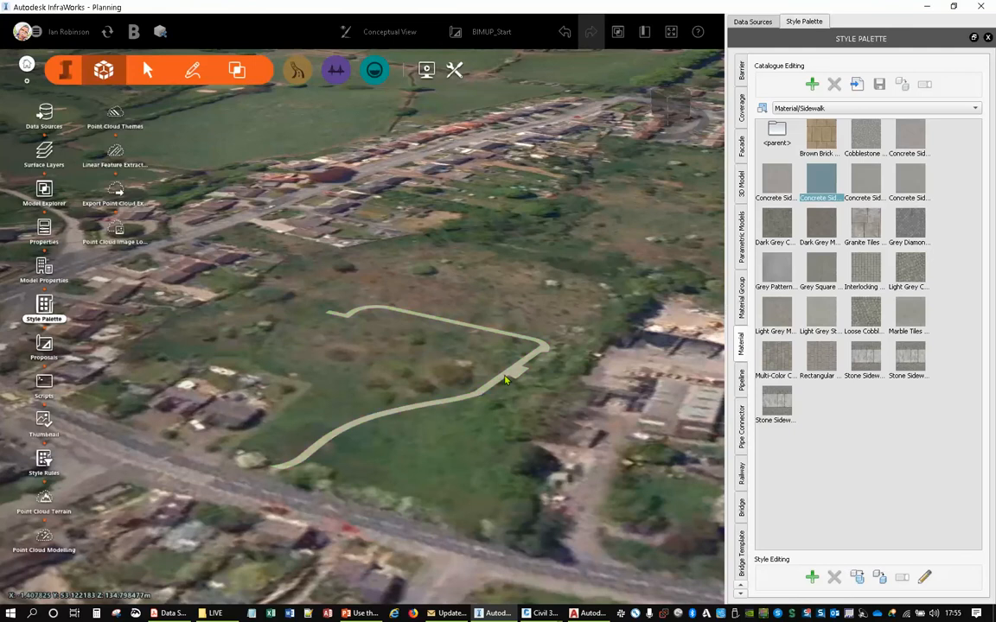
# - Examine the styled footpath coverage up close and check its coverage properties
pyautogui.scroll(5, 355, 400)
pyautogui.scroll(3, 373, 415)
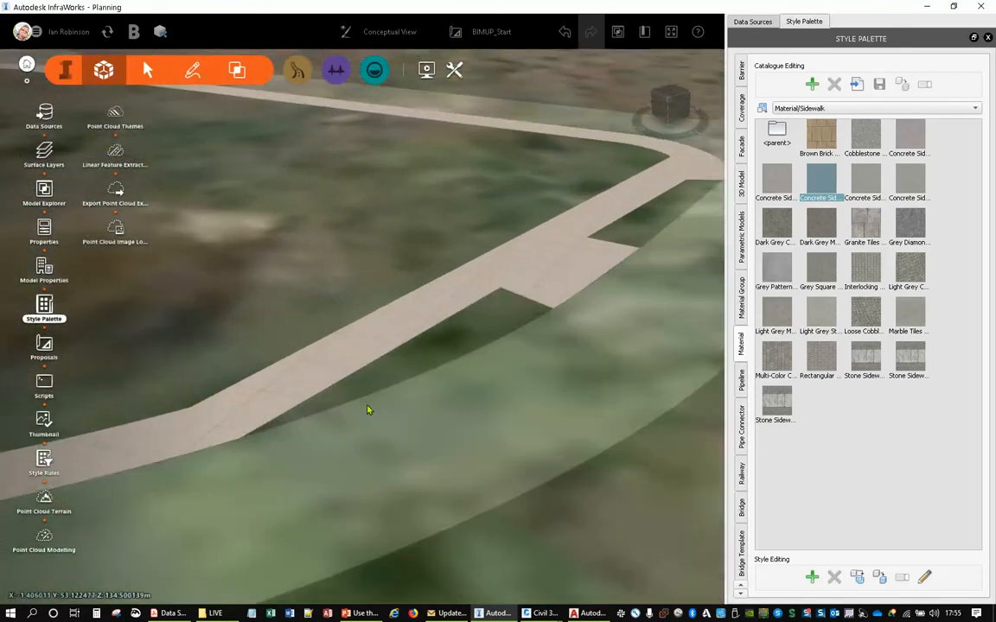
pyautogui.moveTo(369, 406)
pyautogui.mouseDown()
pyautogui.moveTo(464, 405)
pyautogui.moveTo(462, 383)
pyautogui.moveTo(478, 401)
pyautogui.moveTo(493, 376)
pyautogui.moveTo(358, 412)
pyautogui.mouseUp()
pyautogui.moveTo(390, 350); pyautogui.dragTo(374, 256)
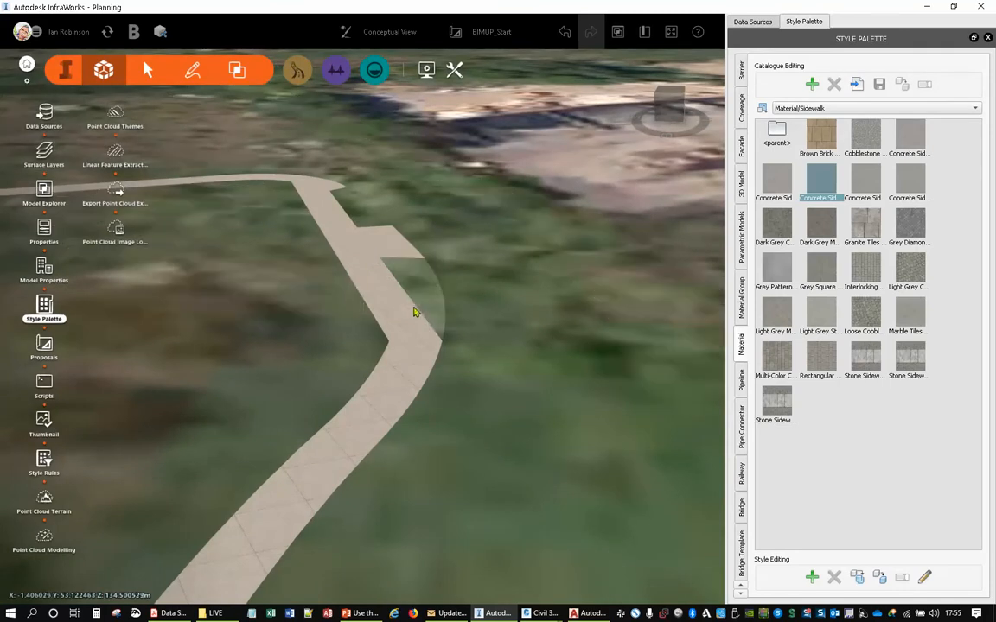
pyautogui.click(409, 334)
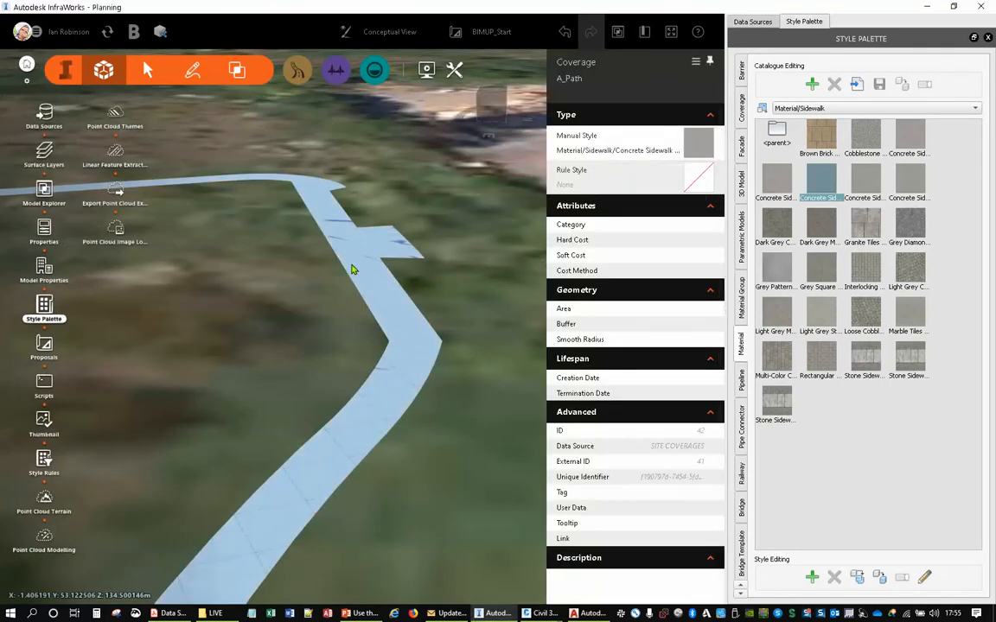
pyautogui.click(437, 208)
pyautogui.scroll(-4, 451, 250)
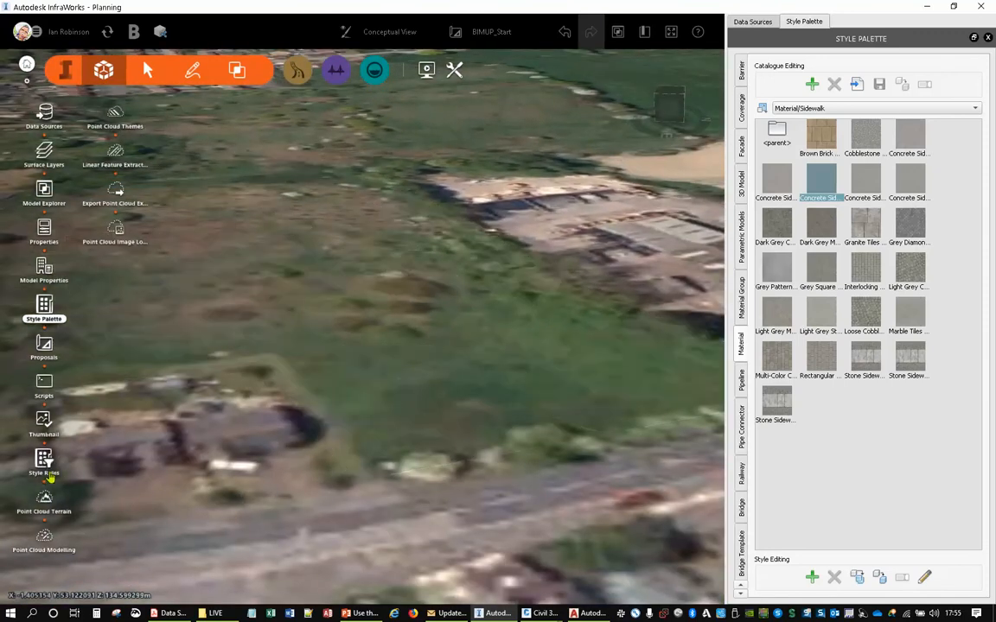
# - Display the style rules for coverage areas and select the Drives rule
pyautogui.click(44, 458)
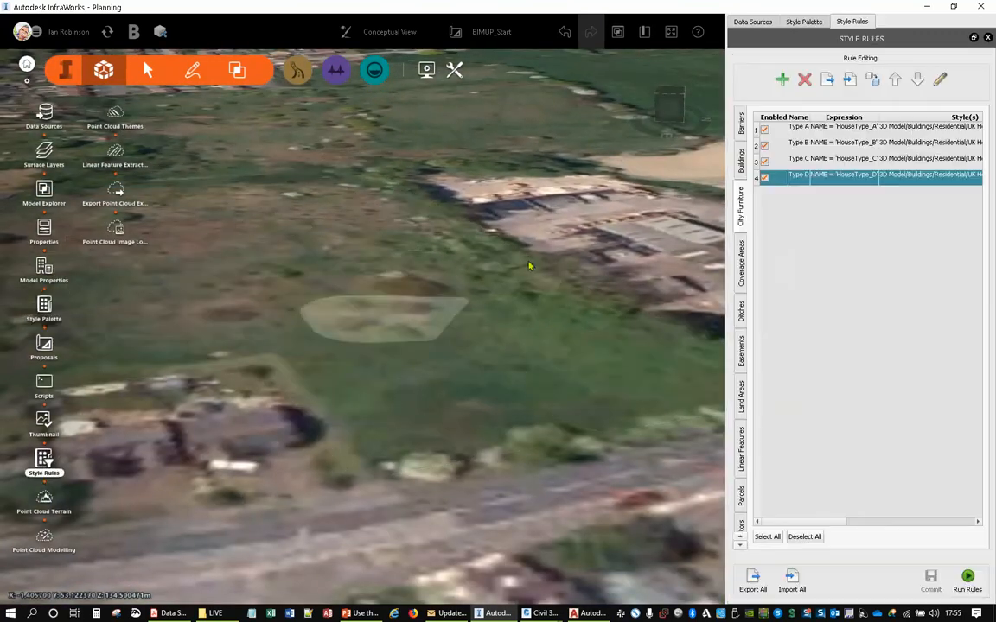
pyautogui.click(743, 169)
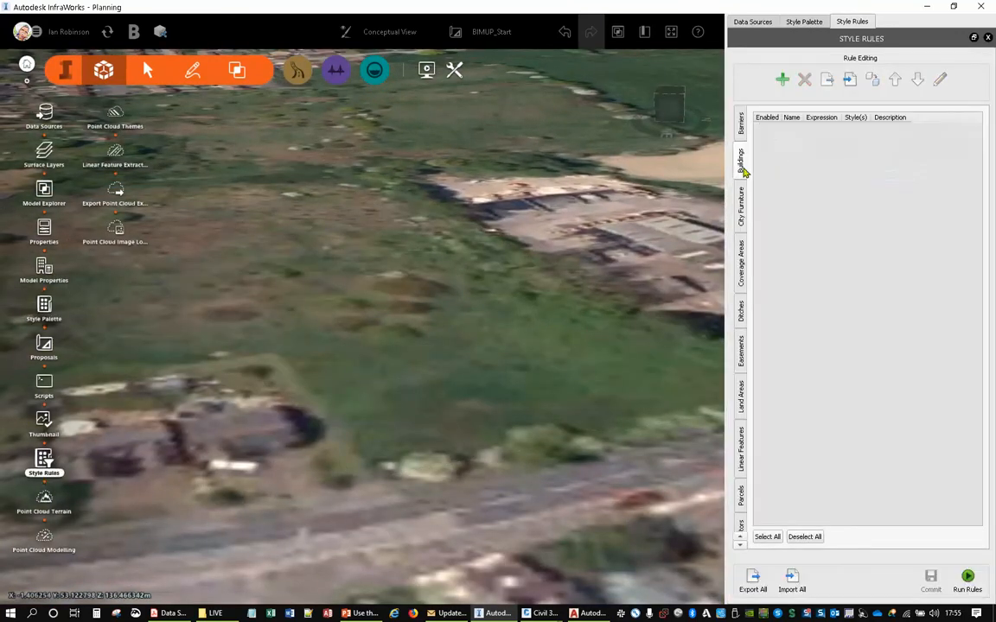
pyautogui.click(741, 262)
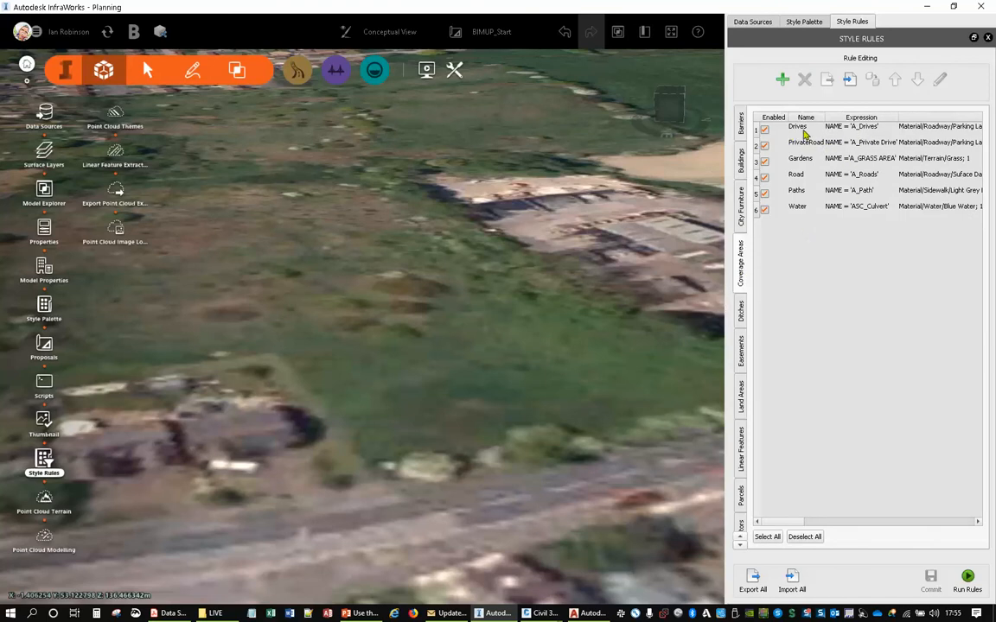
pyautogui.click(817, 128)
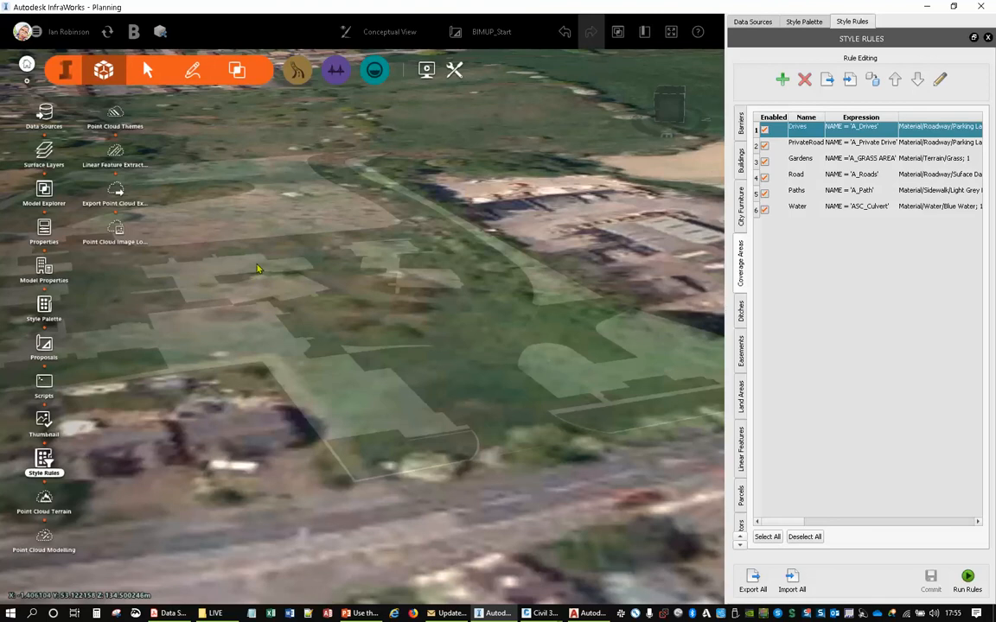
# - Select a drive coverage on the site and open its full properties to check its name
pyautogui.click(562, 327)
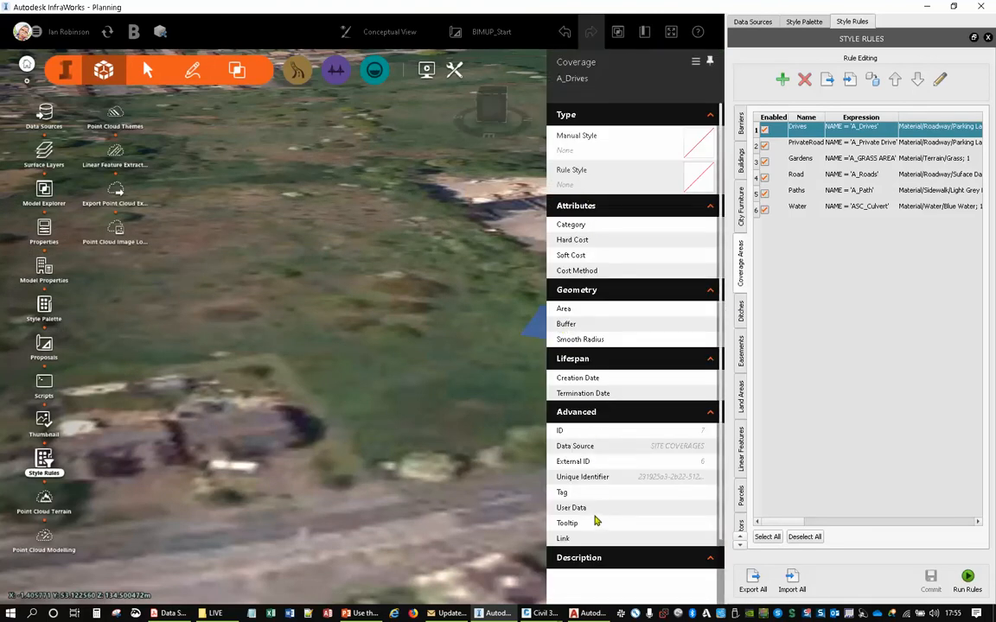
pyautogui.scroll(-1, 596, 522)
pyautogui.scroll(1, 598, 522)
pyautogui.scroll(-2, 581, 412)
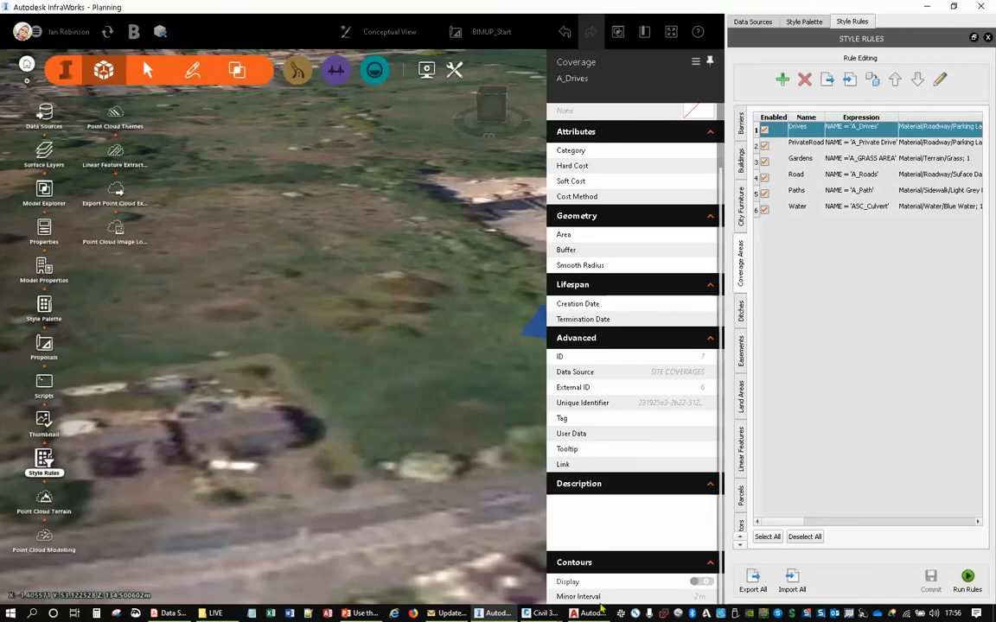
pyautogui.click(709, 484)
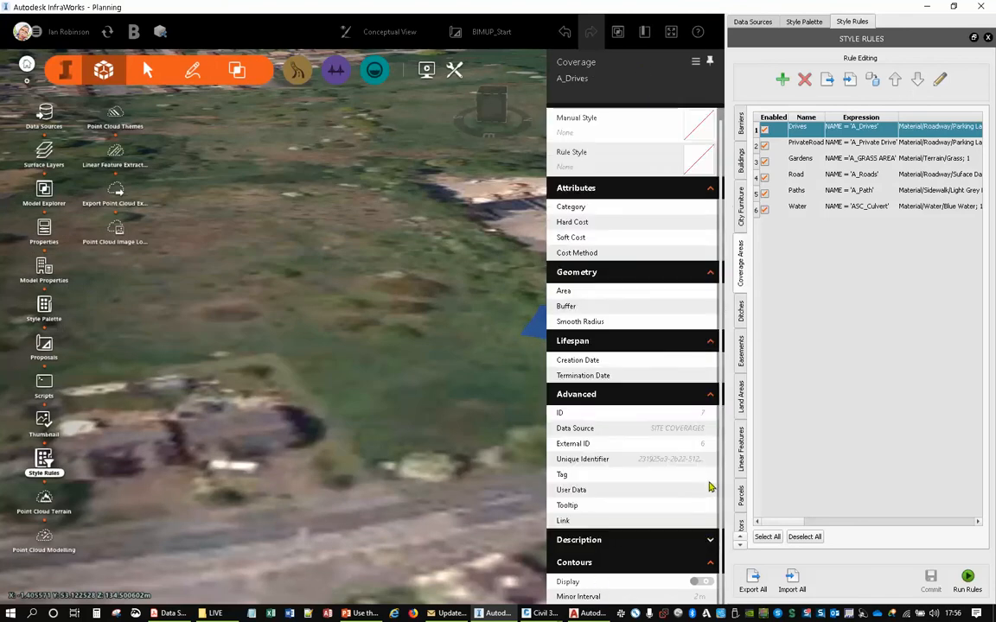
pyautogui.rightClick(422, 232)
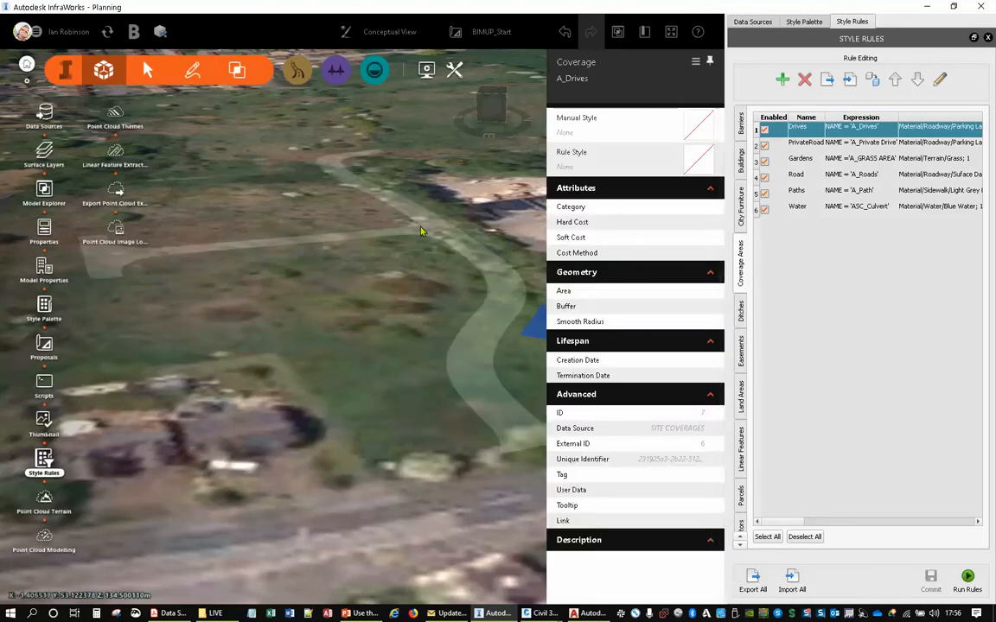
pyautogui.click(453, 244)
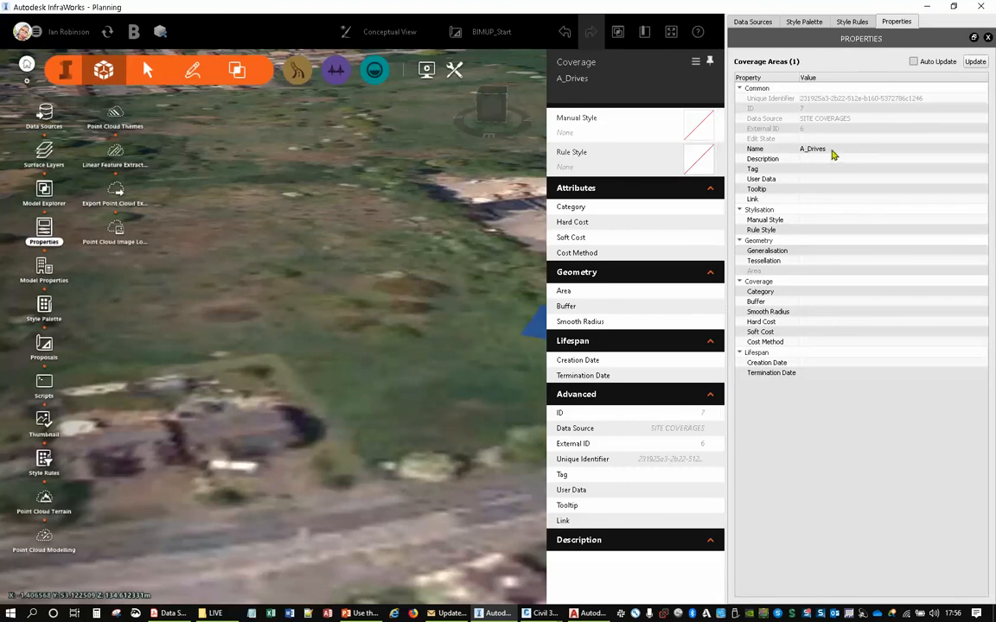
# - Add a new style rule named Culvert to the coverage area rules
pyautogui.click(851, 22)
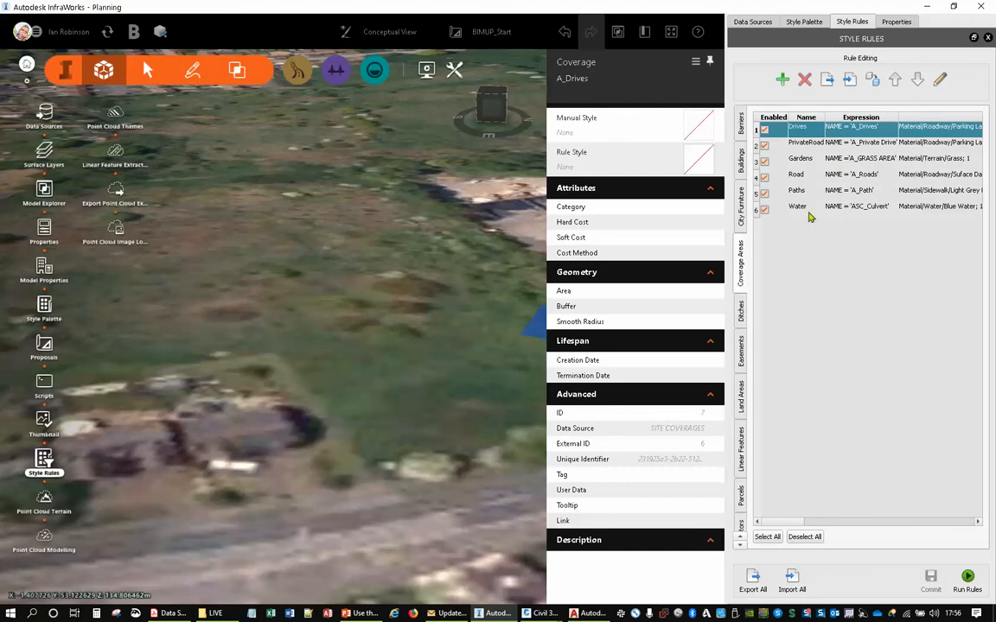
pyautogui.click(782, 81)
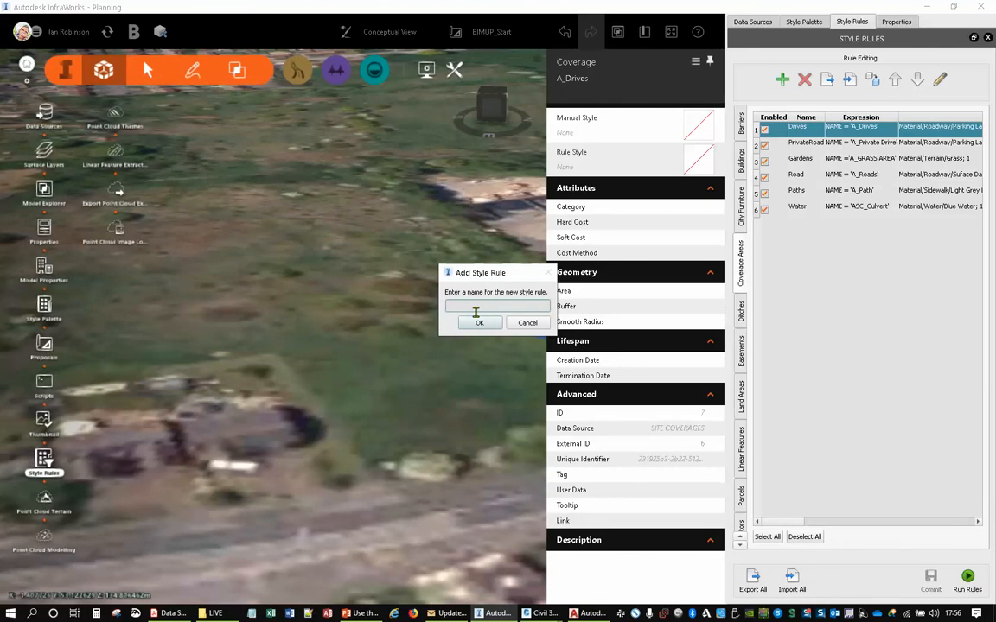
pyautogui.write('Culvert')
pyautogui.click(478, 321)
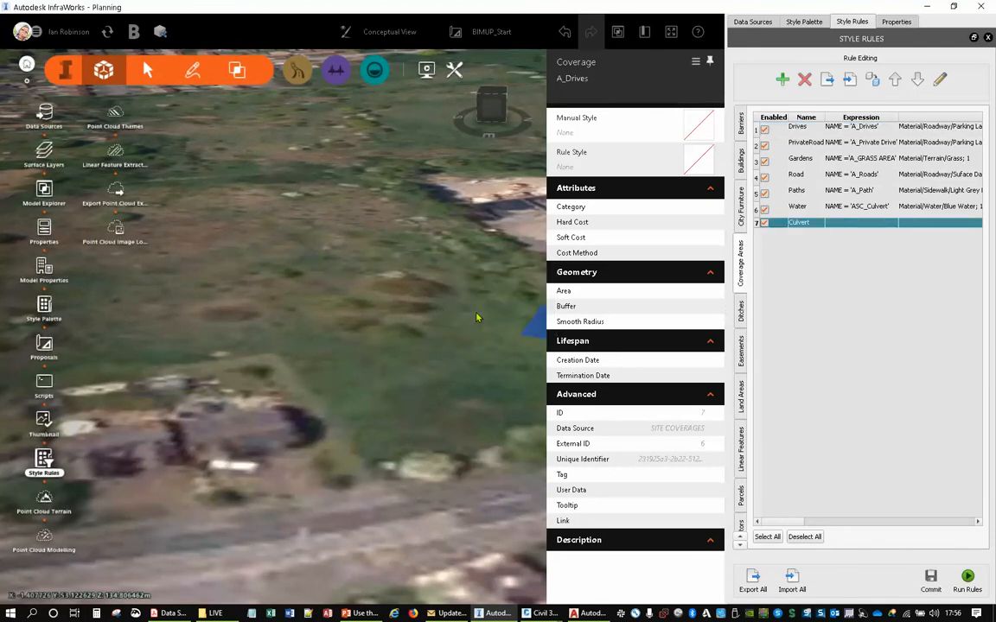
# - Give the Culvert rule the filter expression NAME = 'ASC_Culvert'
pyautogui.doubleClick(811, 227)
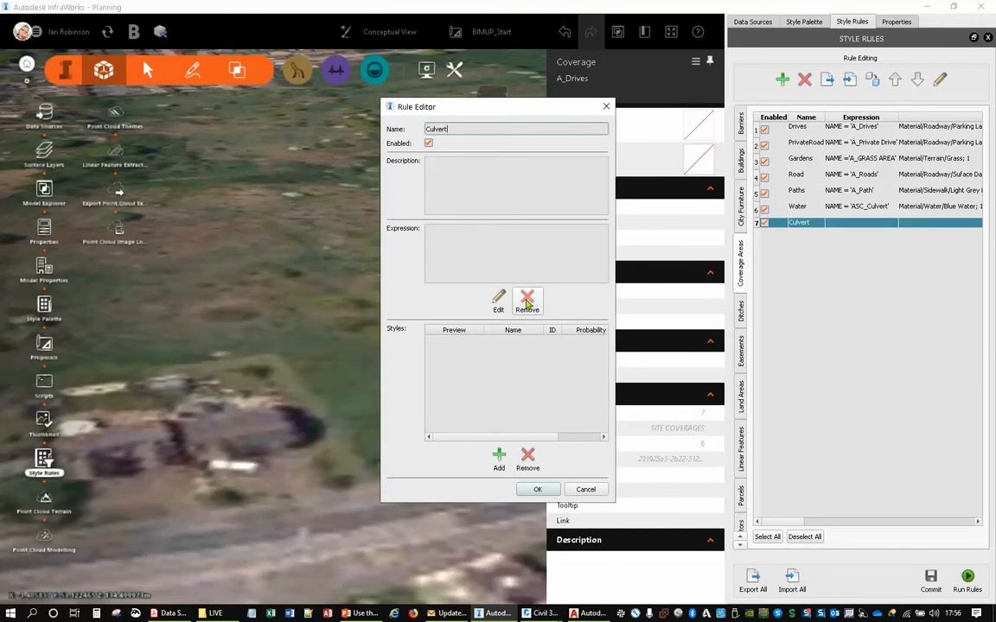
pyautogui.click(498, 299)
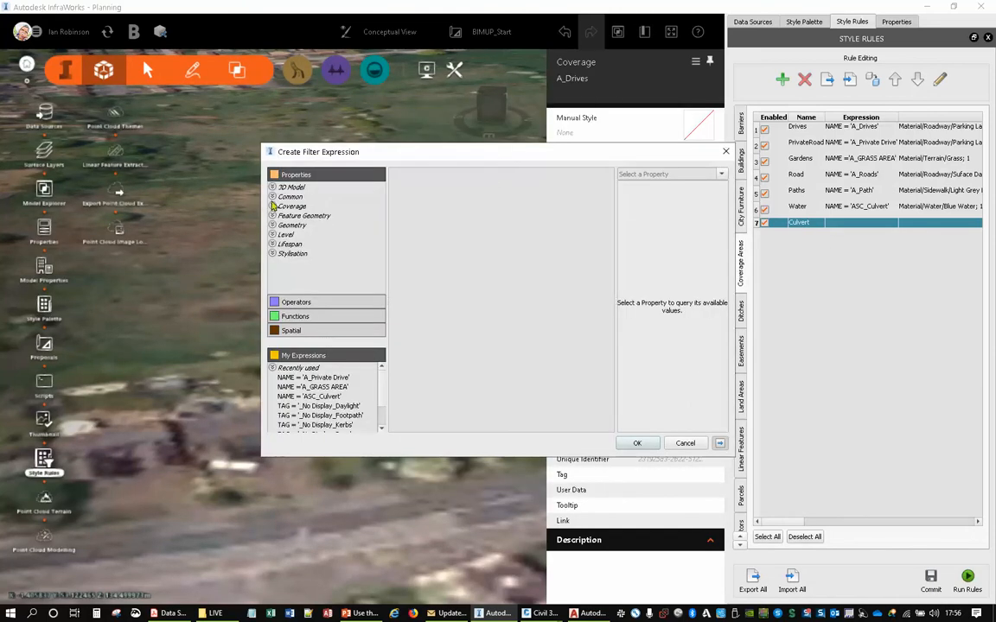
pyautogui.click(273, 198)
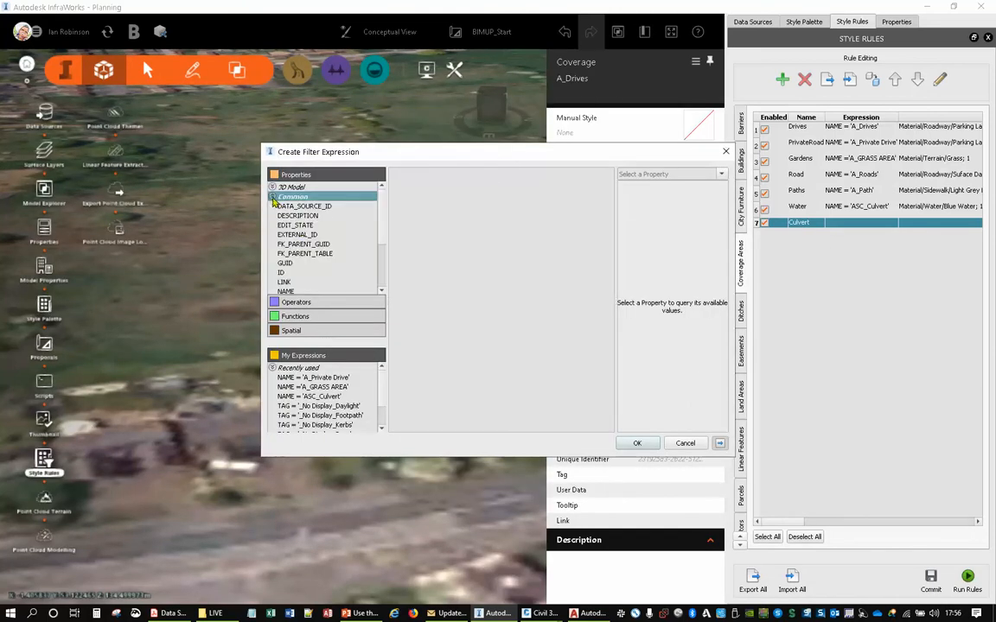
pyautogui.doubleClick(285, 293)
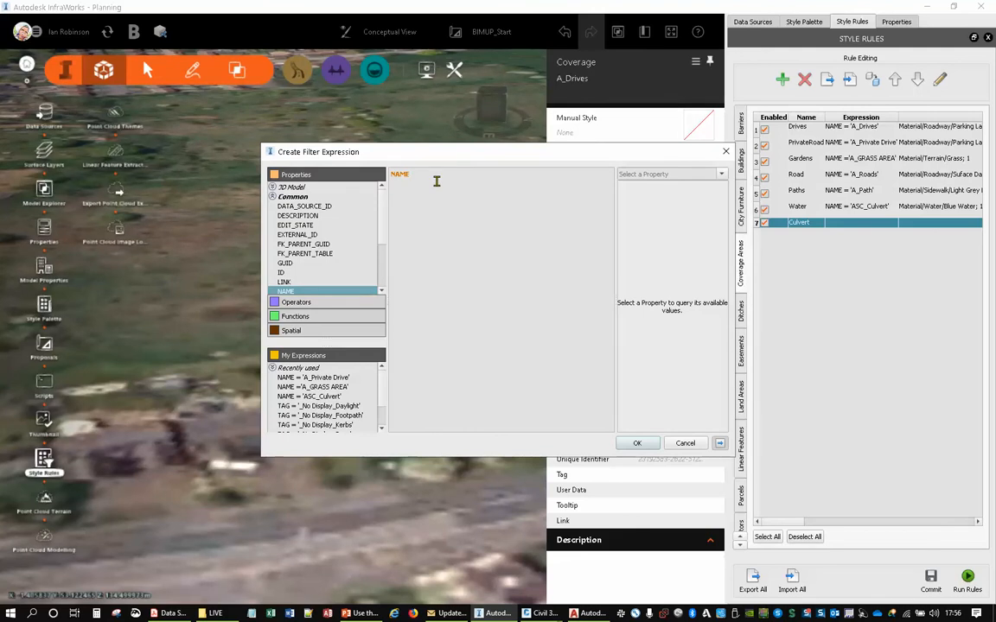
pyautogui.click(700, 173)
pyautogui.scroll(3, 677, 223)
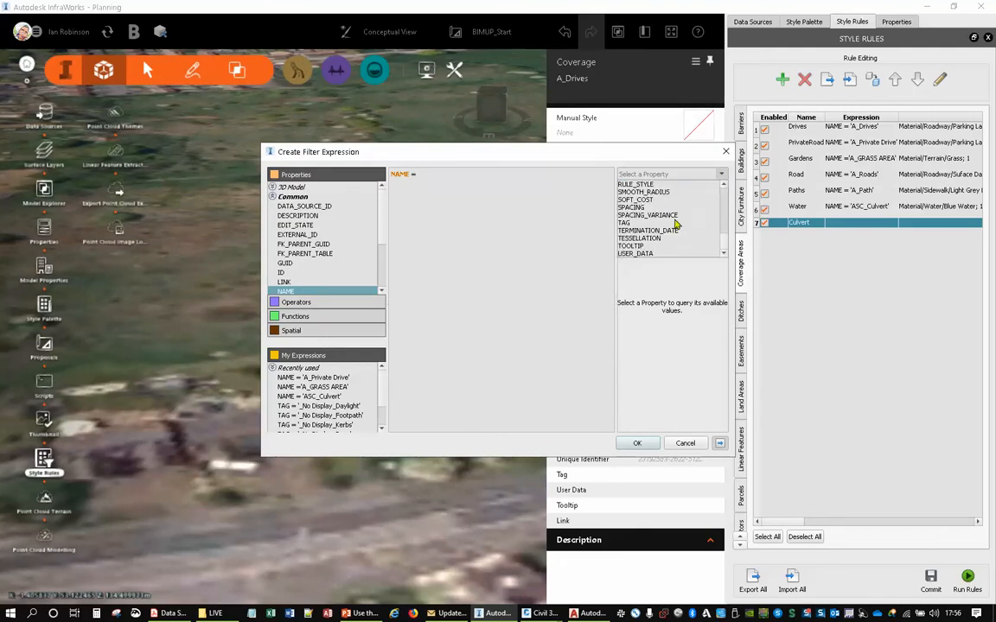
pyautogui.scroll(-6, 675, 225)
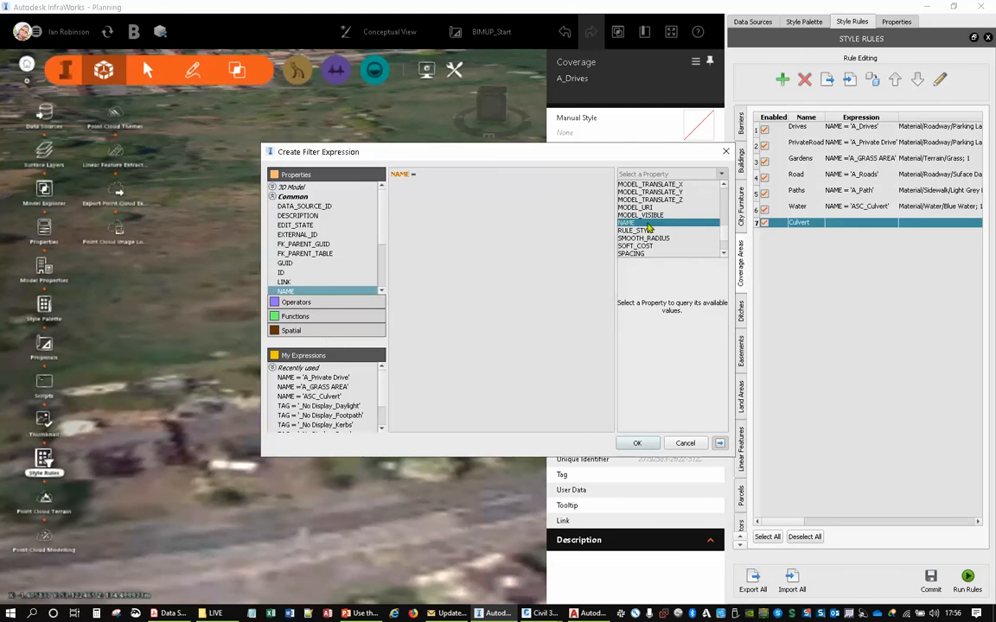
pyautogui.click(675, 224)
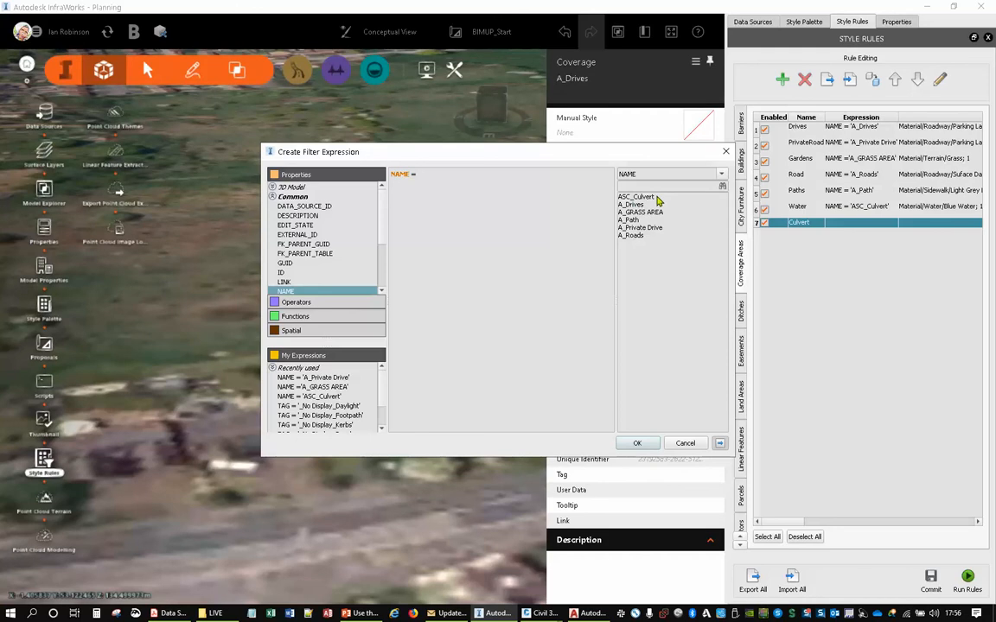
pyautogui.doubleClick(655, 198)
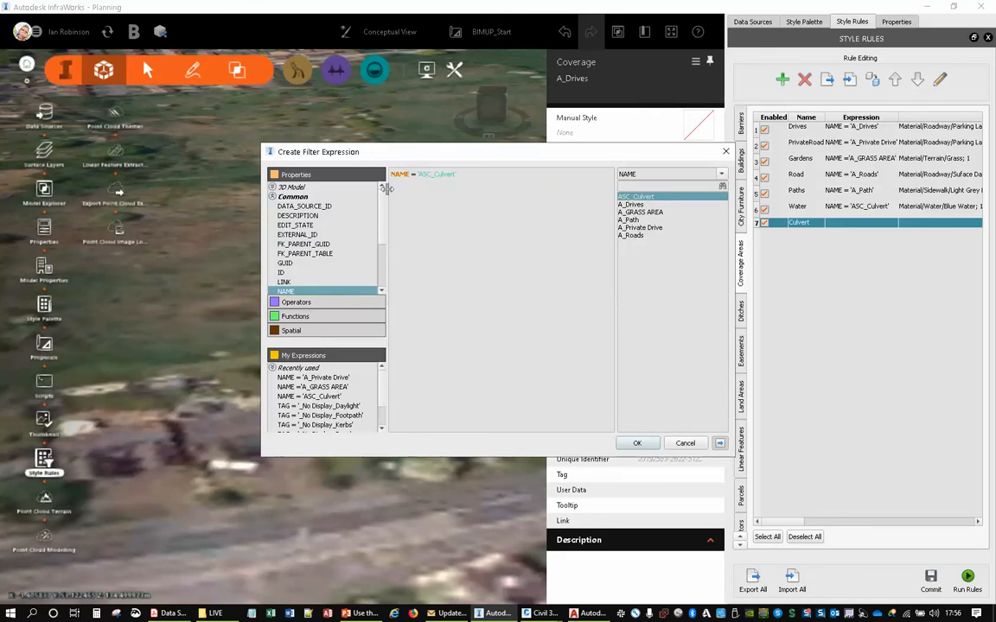
pyautogui.click(637, 442)
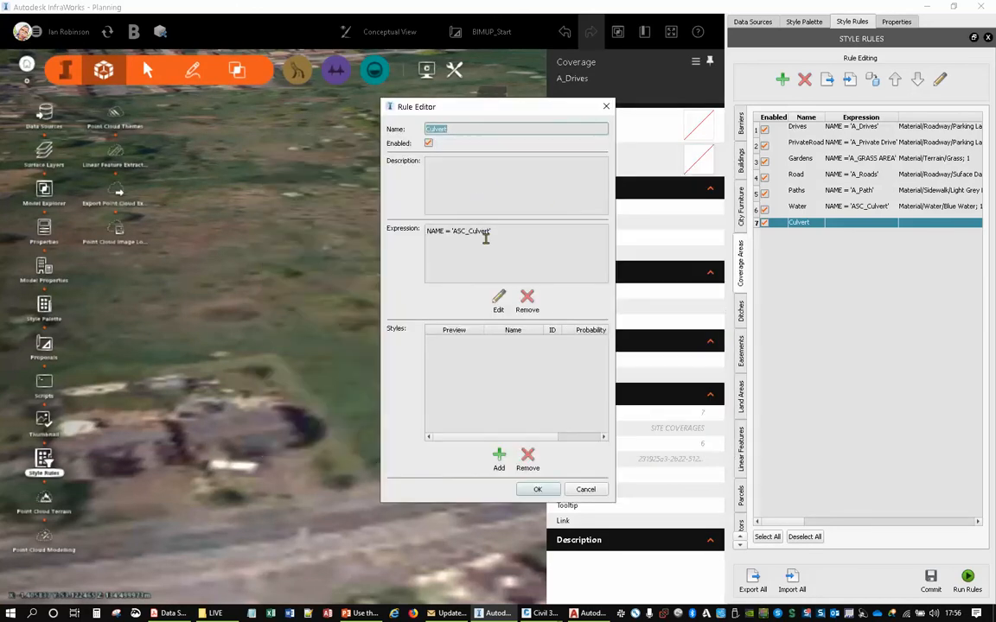
# - Assign the Blue Water material from the Water materials as the Culvert rule's style and save the rule
pyautogui.click(498, 458)
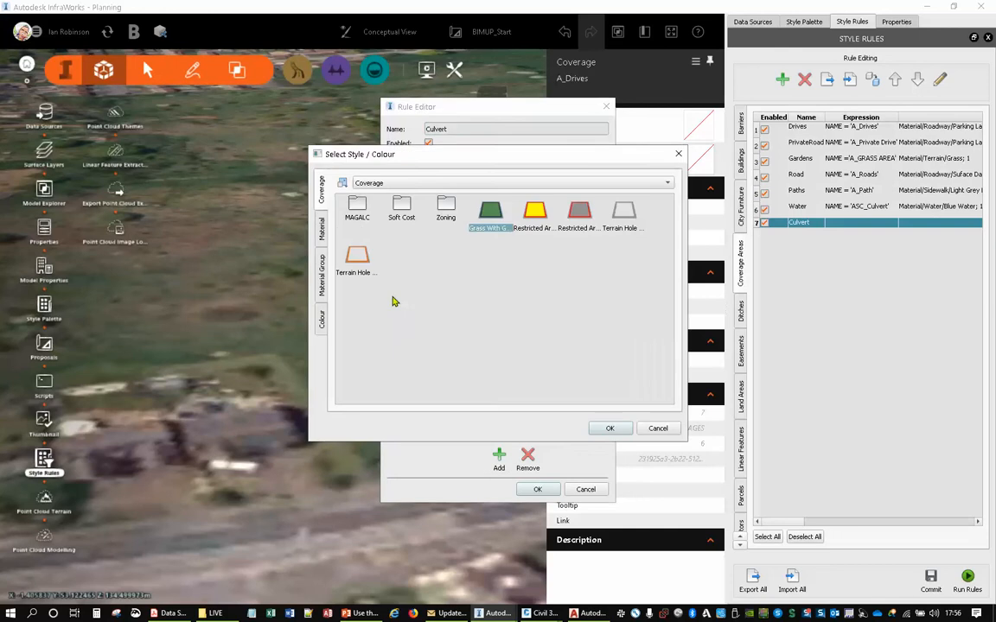
pyautogui.click(322, 275)
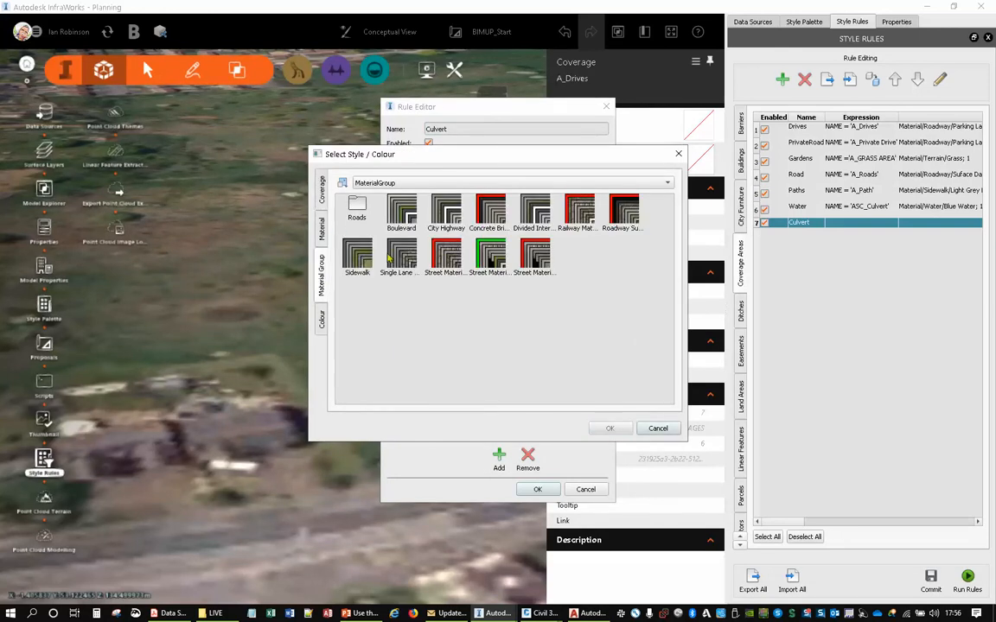
pyautogui.click(321, 320)
pyautogui.click(322, 228)
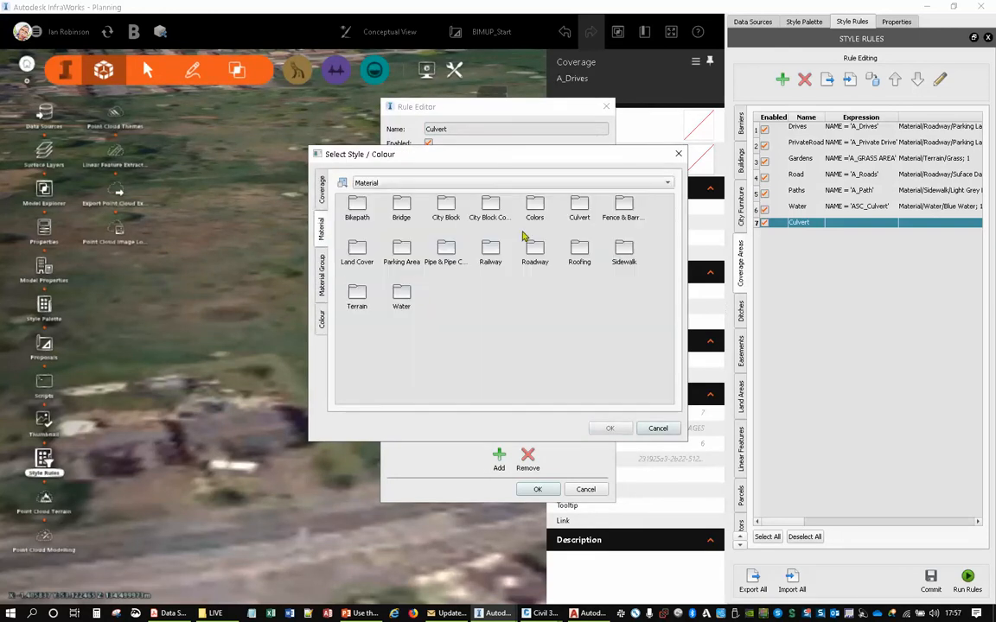
pyautogui.doubleClick(357, 294)
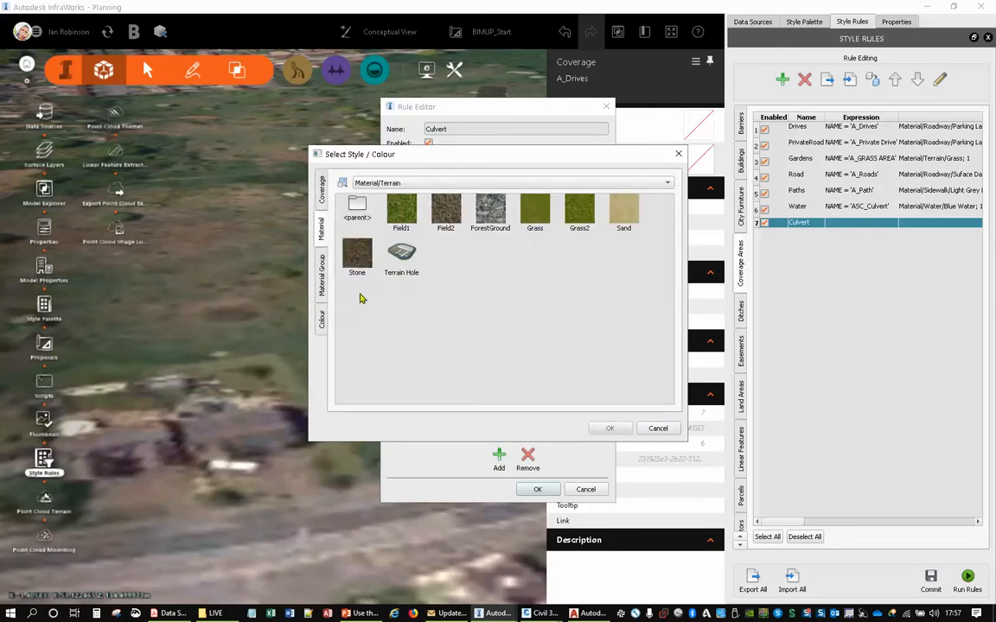
pyautogui.doubleClick(357, 211)
pyautogui.doubleClick(401, 294)
pyautogui.click(401, 212)
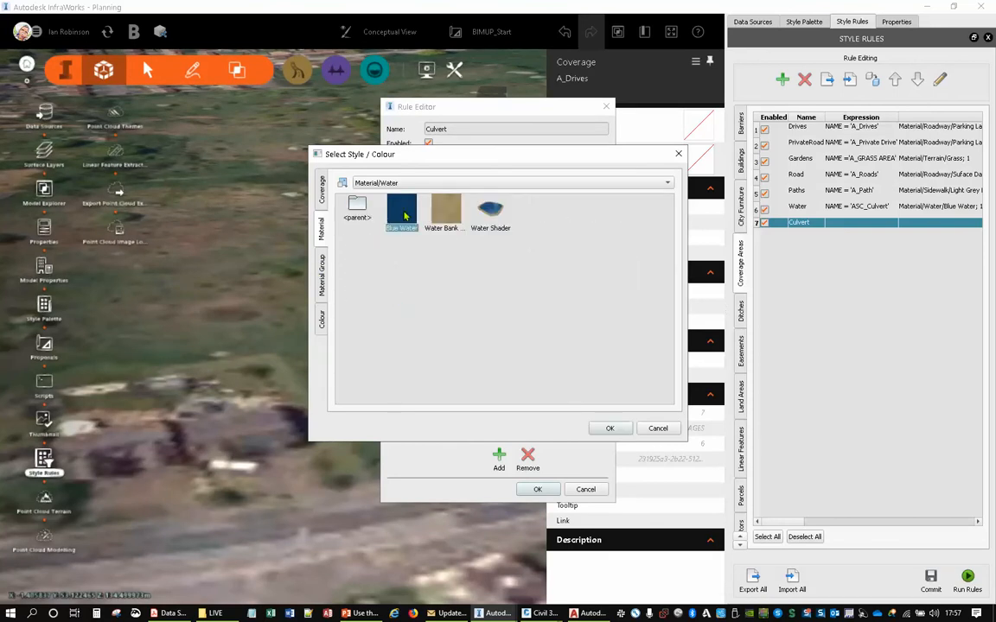
pyautogui.click(609, 427)
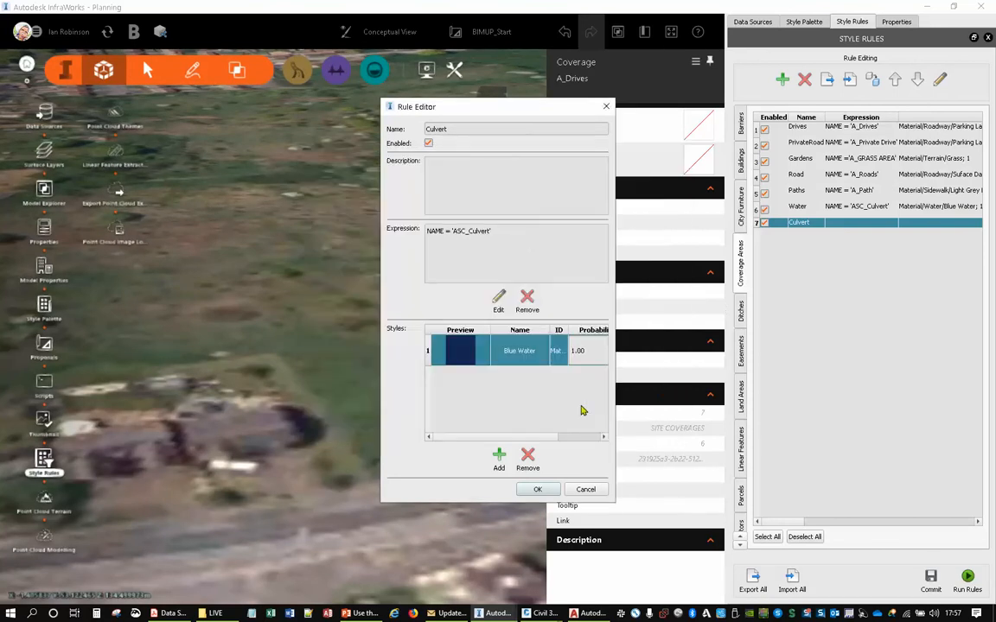
pyautogui.click(536, 490)
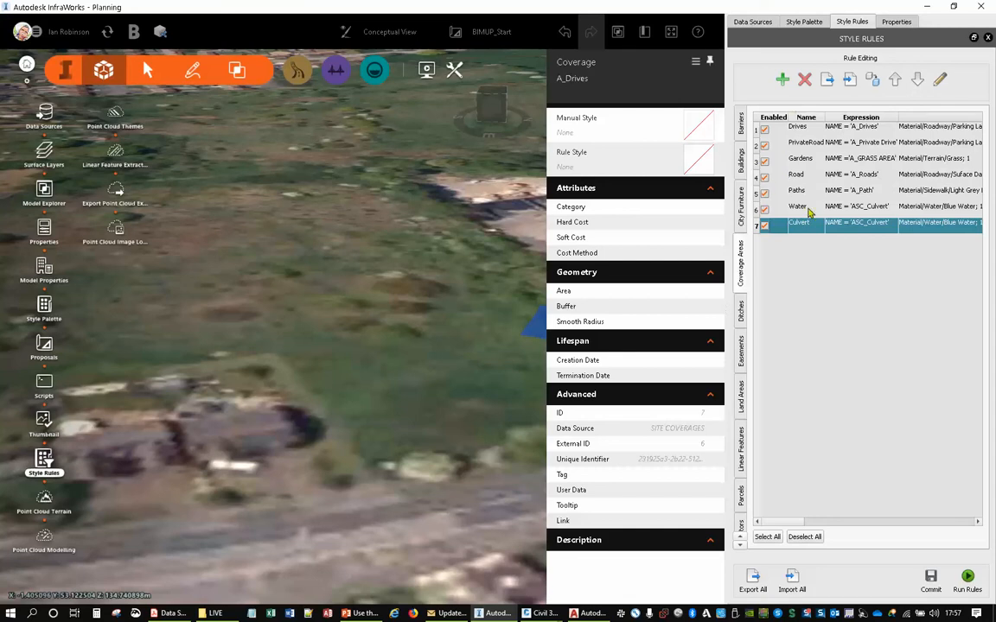
# - Delete the duplicate Culvert rule and run the remaining coverage area style rules on the model
pyautogui.click(804, 79)
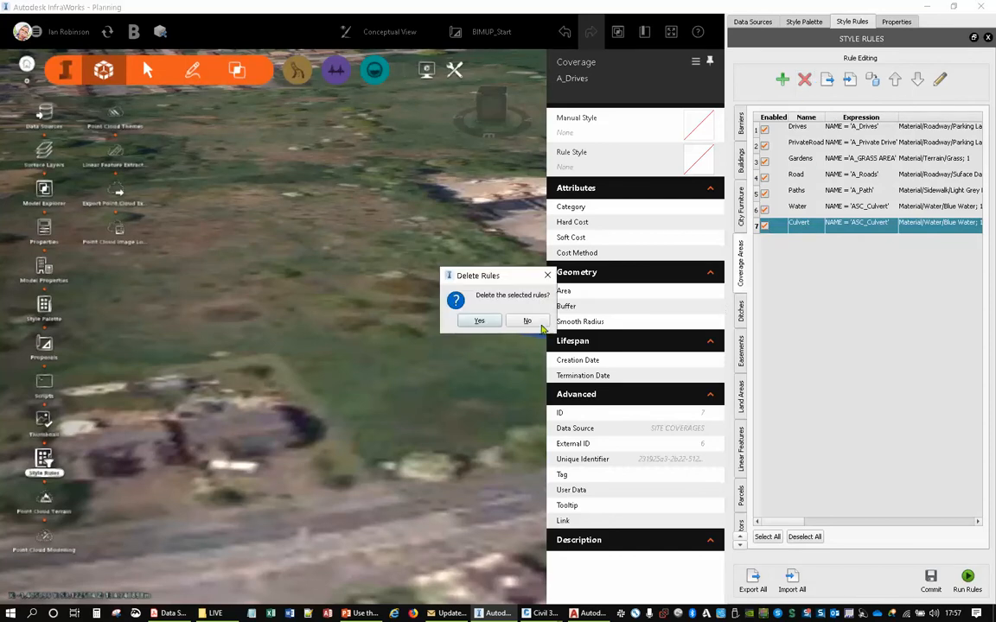
pyautogui.click(479, 321)
pyautogui.click(967, 581)
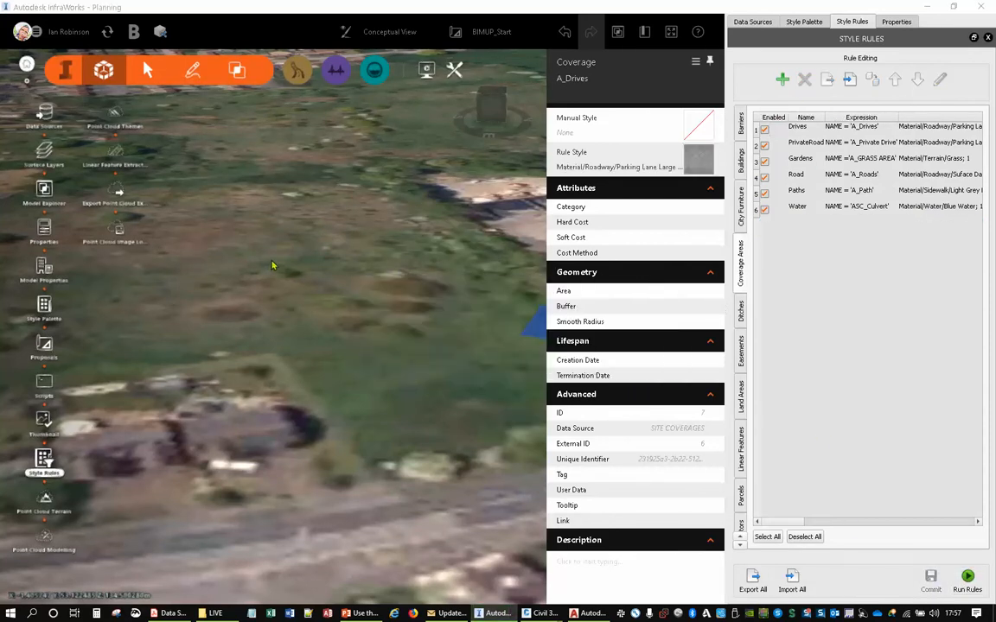
# - Examine the styled roads, paths, drives, gardens and water coverages across the whole site
pyautogui.moveTo(273, 418); pyautogui.dragTo(254, 351)
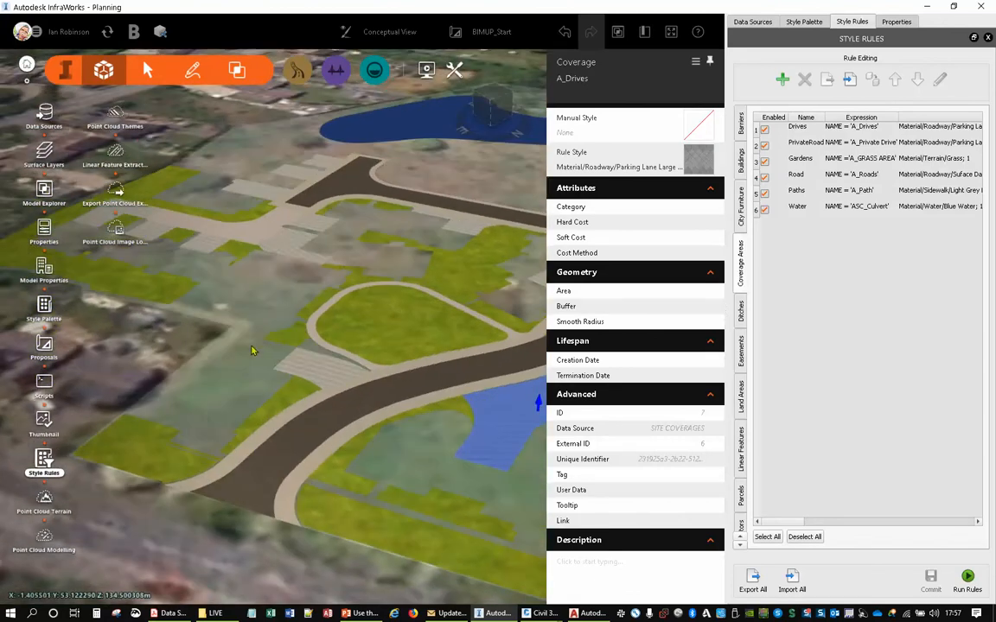
pyautogui.scroll(3, 346, 294)
pyautogui.moveTo(363, 291); pyautogui.dragTo(305, 271, button='middle')
pyautogui.scroll(-3, 349, 183)
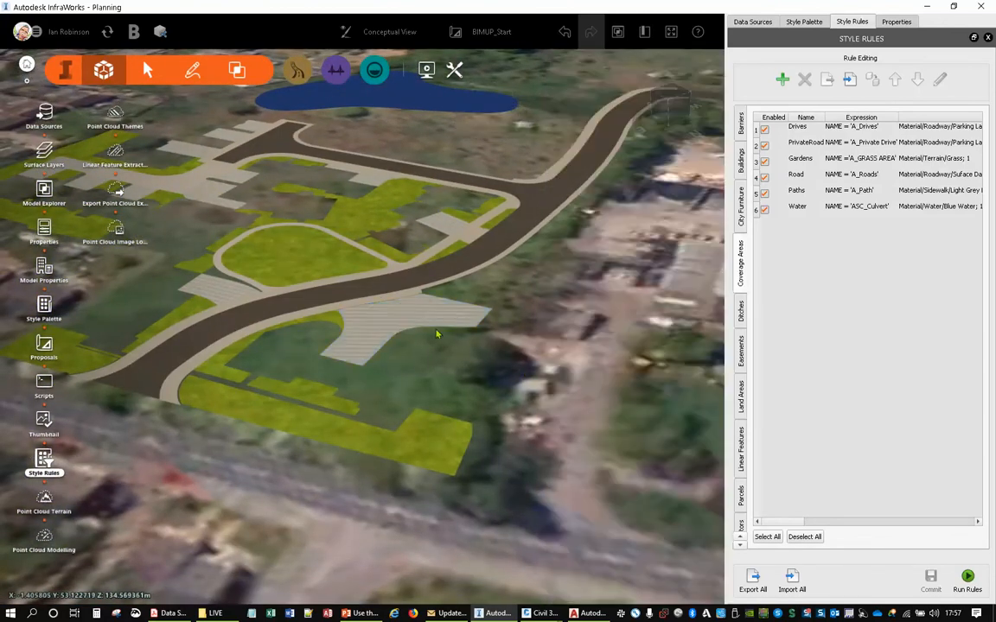
pyautogui.scroll(3, 365, 269)
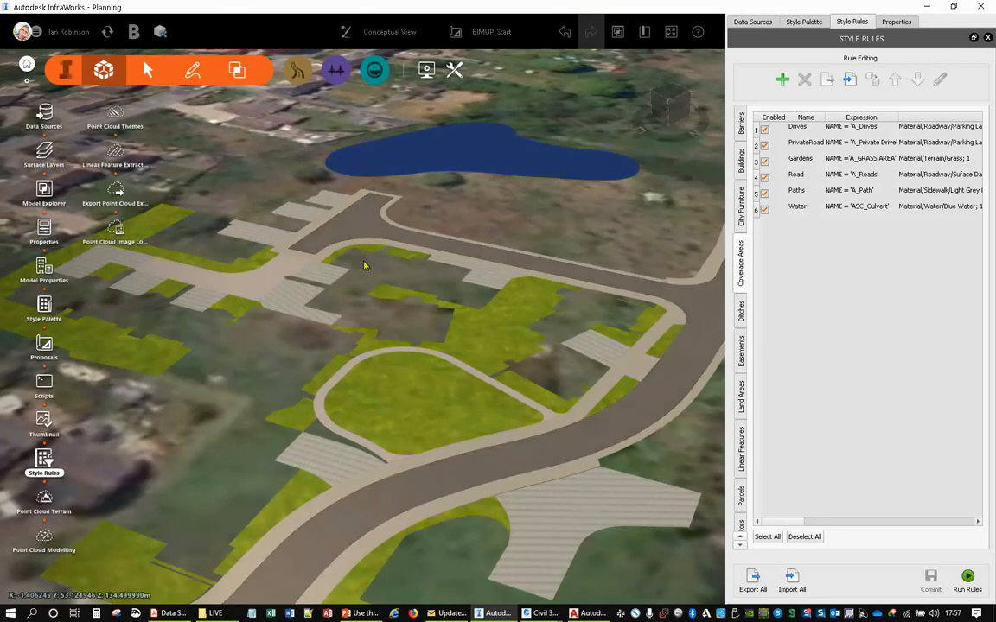
pyautogui.moveTo(344, 324); pyautogui.dragTo(448, 266, button='middle')
pyautogui.scroll(-2, 538, 341)
pyautogui.moveTo(538, 340); pyautogui.dragTo(427, 304, button='middle')
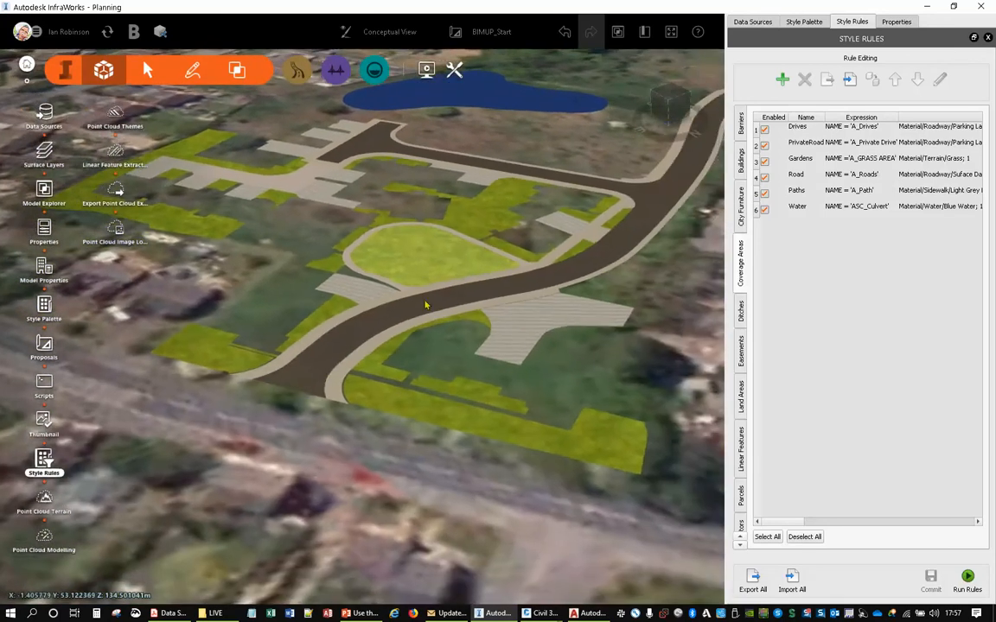
pyautogui.moveTo(543, 399); pyautogui.dragTo(401, 384)
pyautogui.moveTo(400, 384); pyautogui.dragTo(413, 320, button='middle')
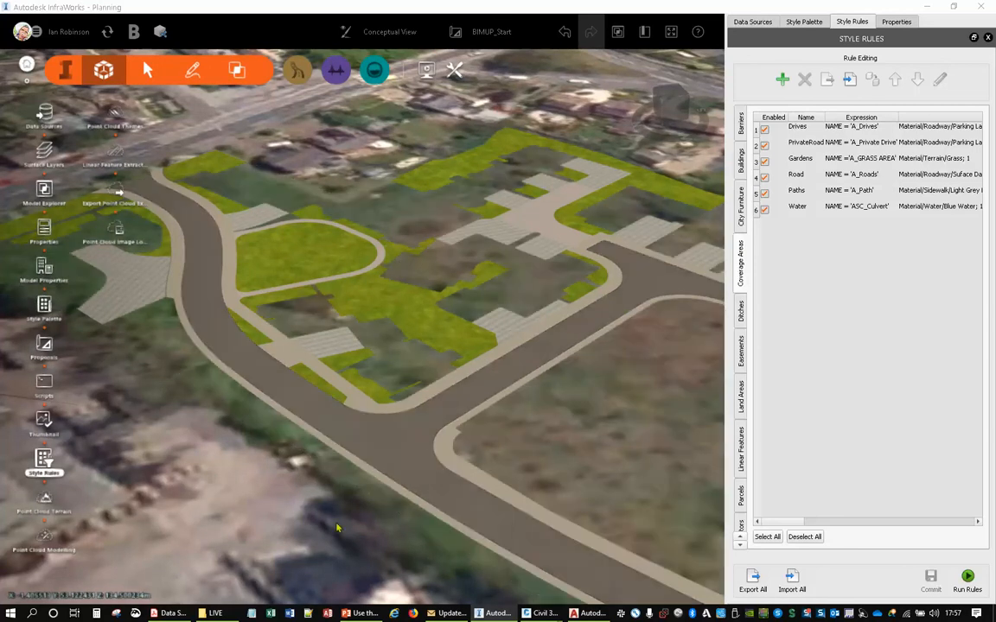
# - Add SITE FENCES.shp from the LIVE folder as a data source and set its type to Barriers
pyautogui.click(214, 613)
pyautogui.scroll(-1, 363, 345)
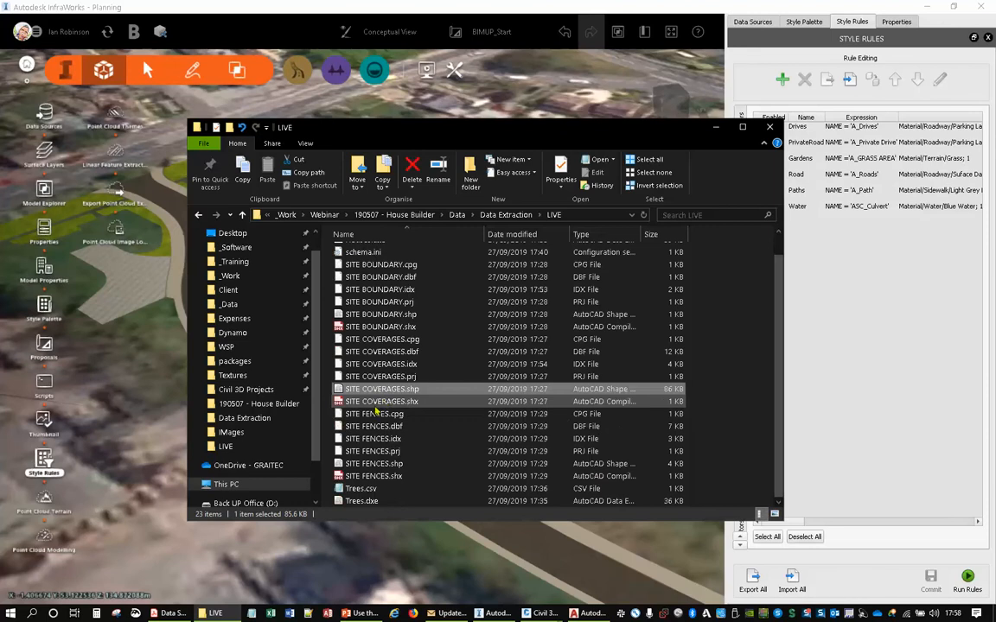
pyautogui.moveTo(375, 467); pyautogui.dragTo(133, 451)
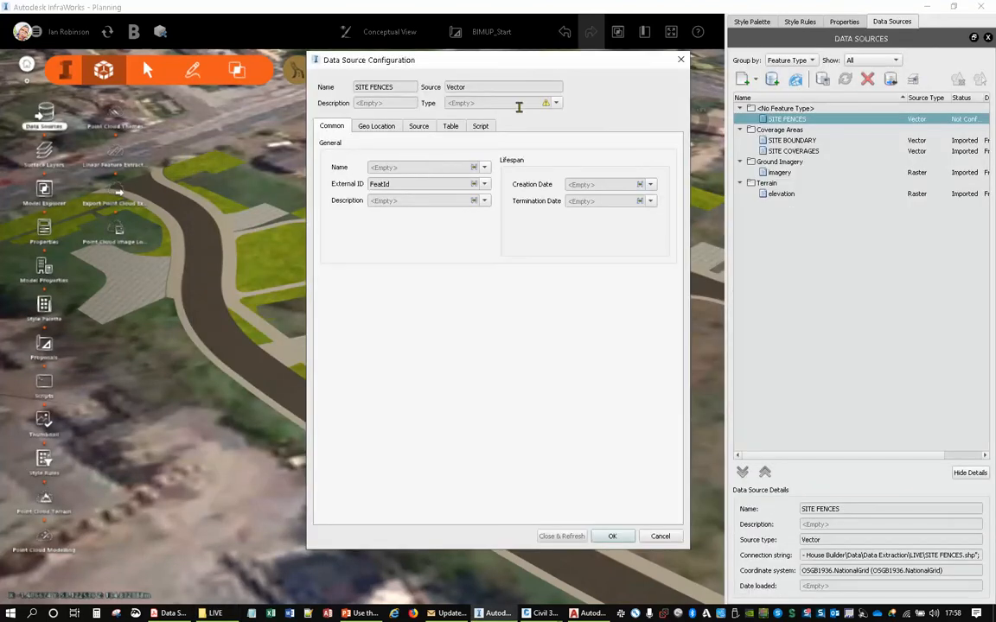
pyautogui.click(547, 102)
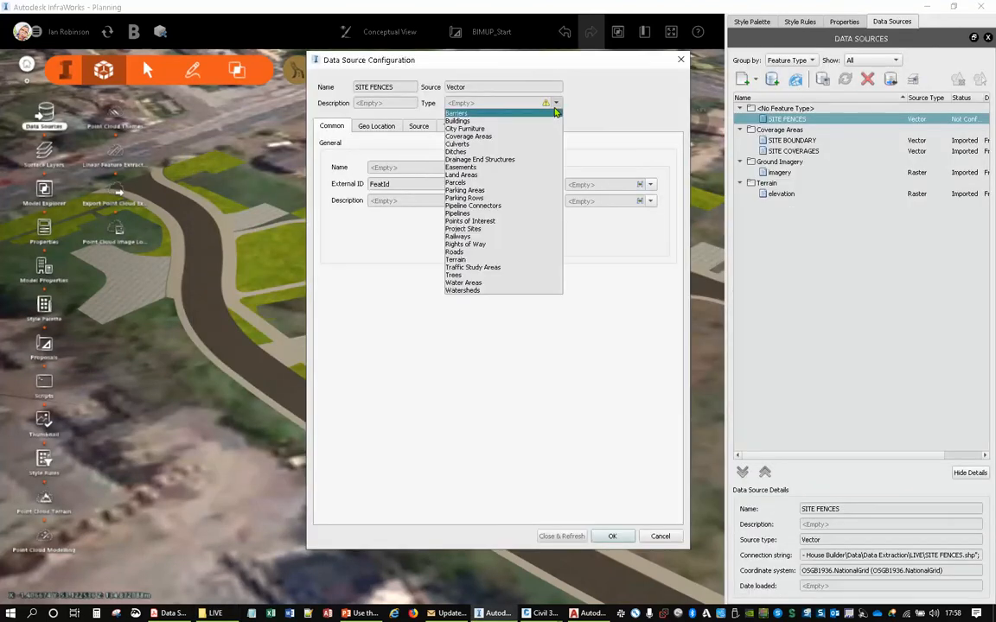
pyautogui.click(456, 113)
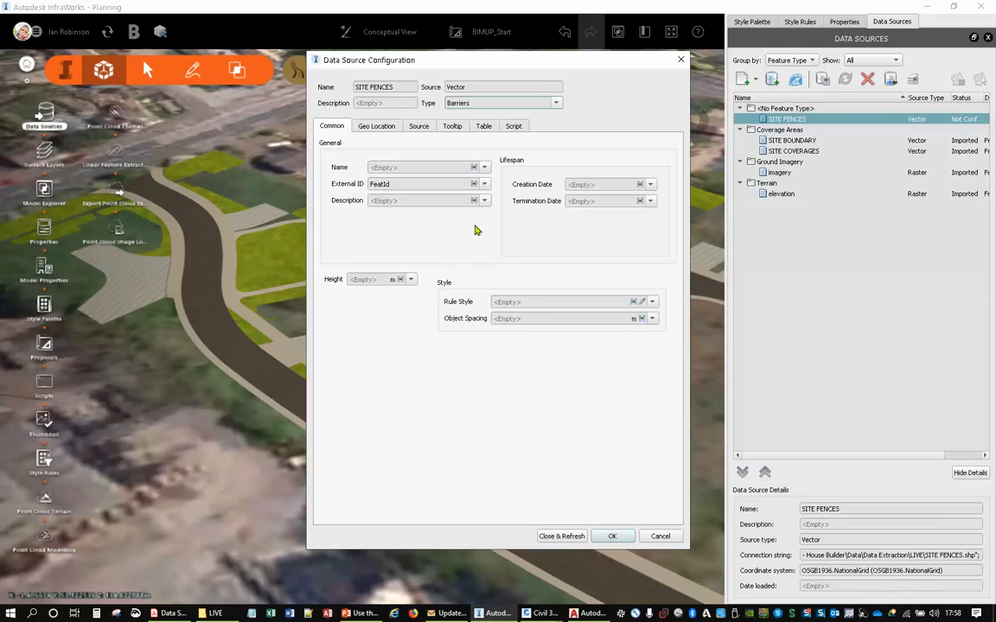
# - Set the draping option of the SITE FENCES source to Drape
pyautogui.click(370, 128)
pyautogui.click(420, 127)
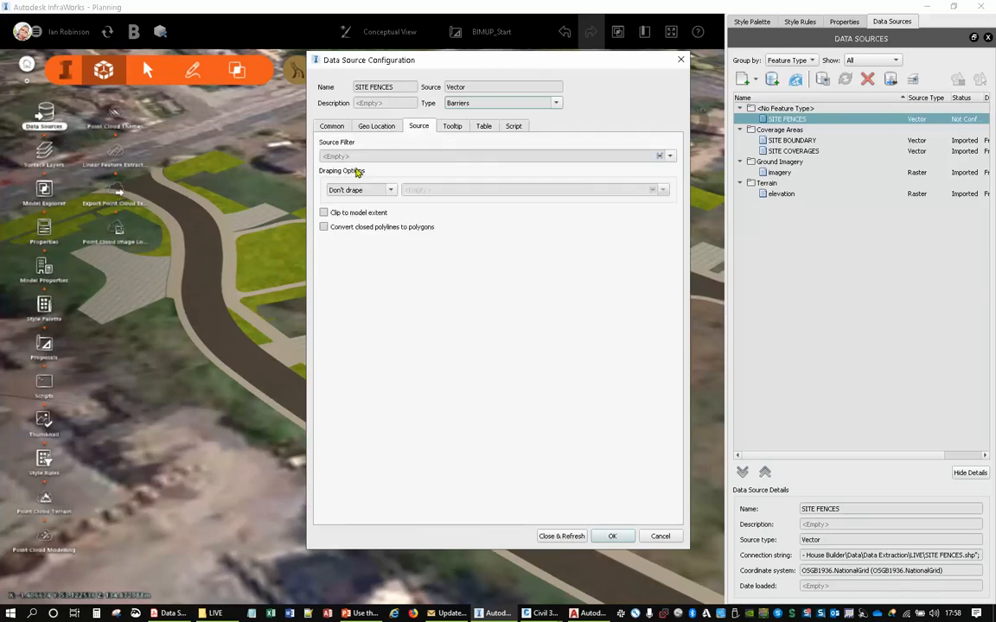
pyautogui.click(391, 192)
pyautogui.click(348, 203)
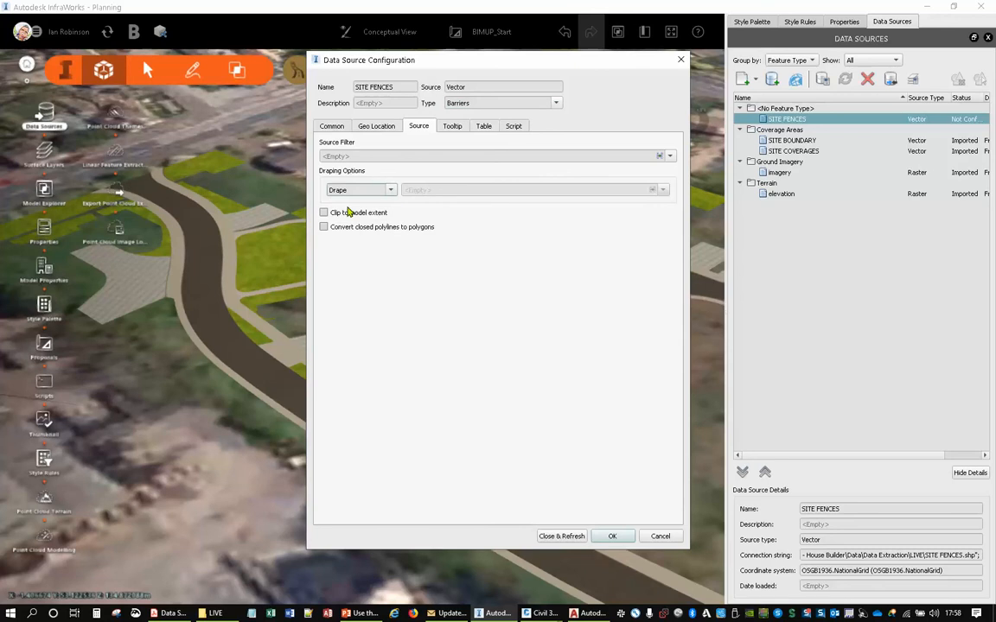
# - Set the manual style of the SITE FENCES source to Wood Fence and refresh the model with it
pyautogui.click(483, 128)
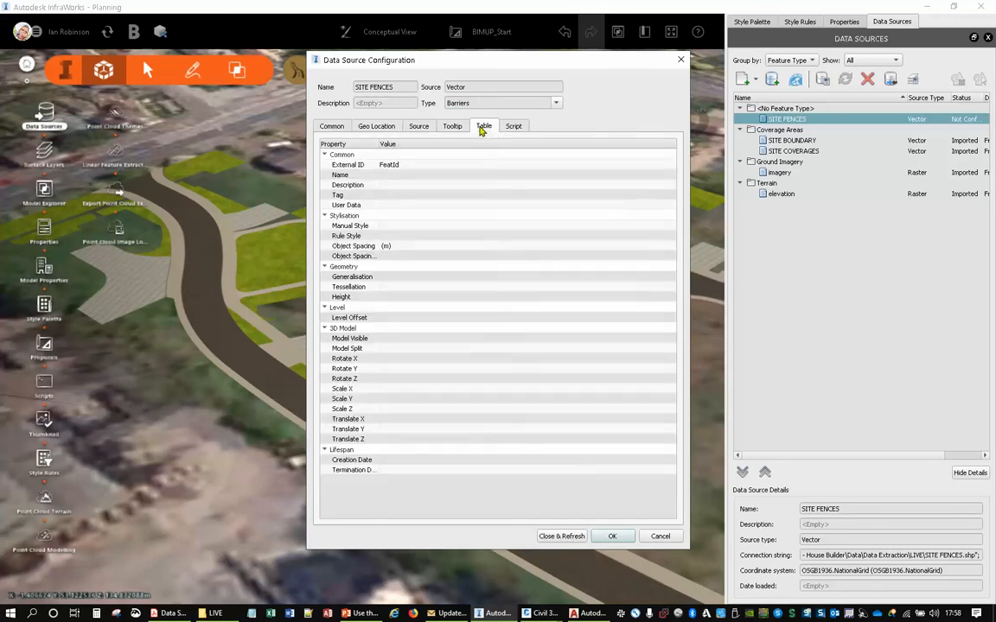
pyautogui.click(377, 226)
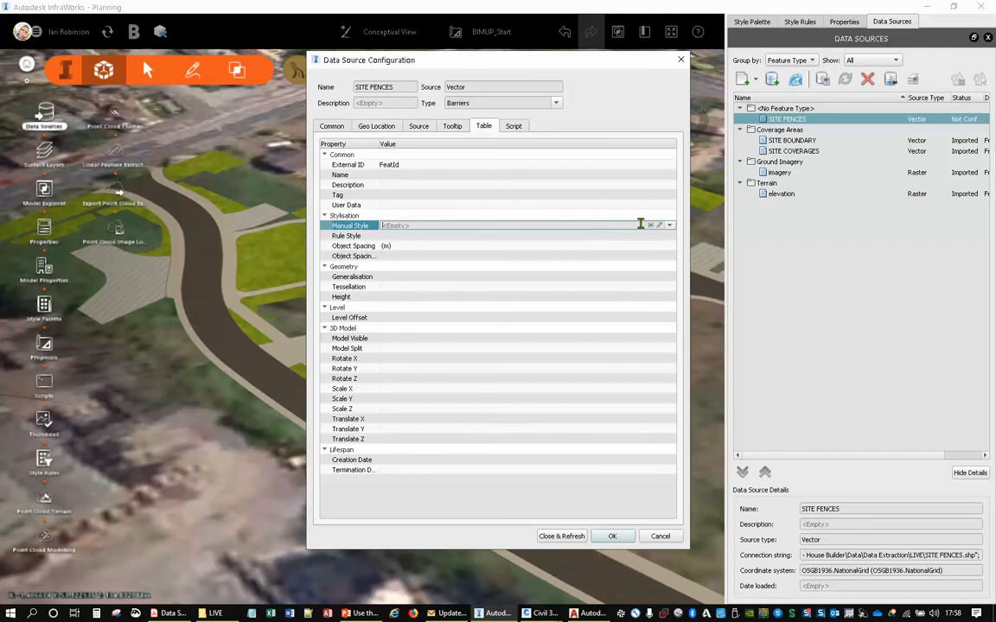
pyautogui.click(659, 226)
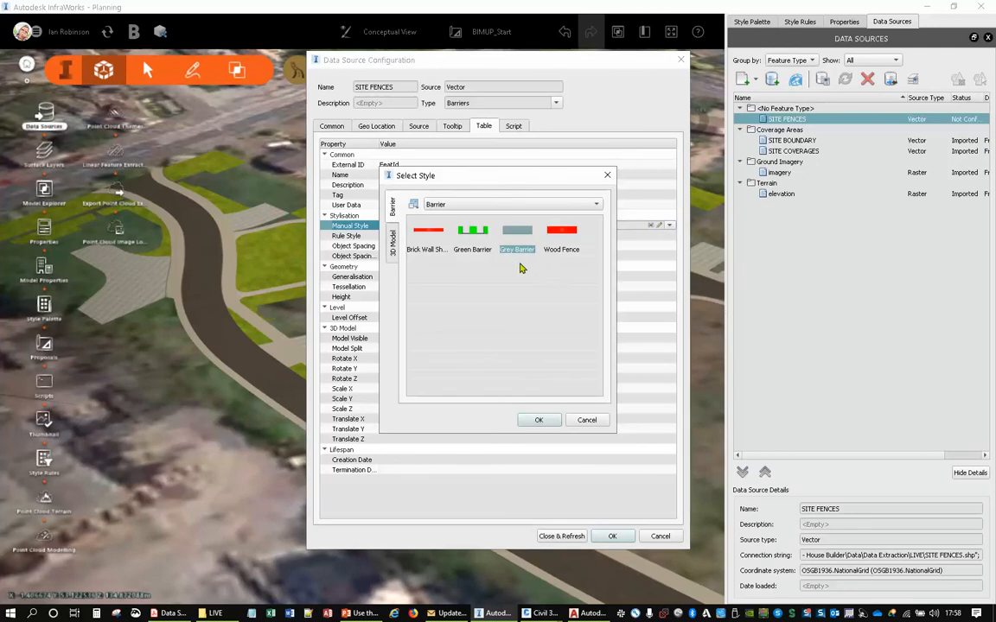
pyautogui.click(537, 419)
pyautogui.click(546, 536)
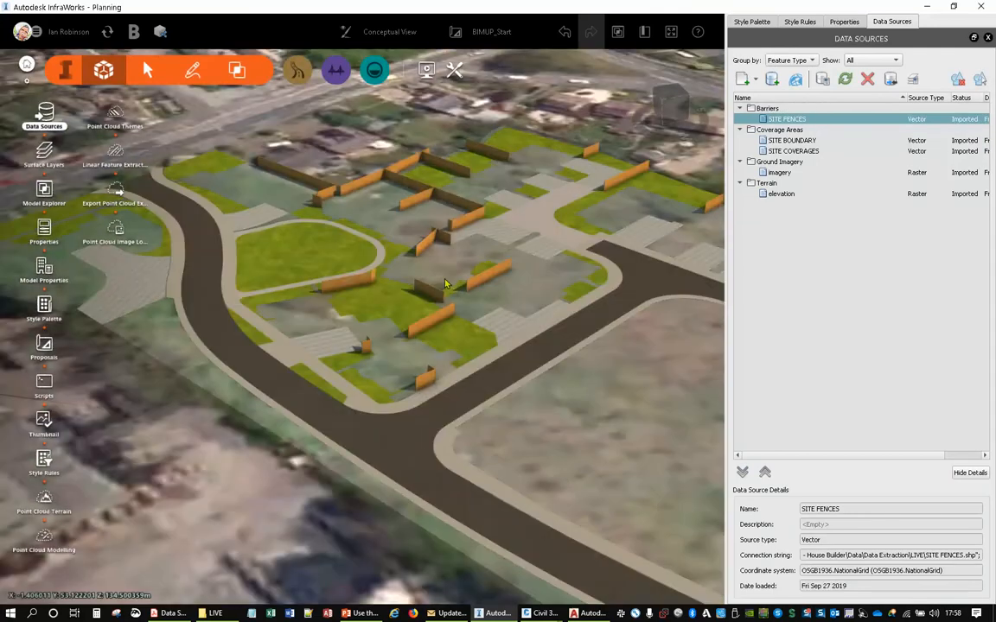
# - Examine the imported wooden fences around the house plots up close
pyautogui.moveTo(444, 285); pyautogui.dragTo(515, 308)
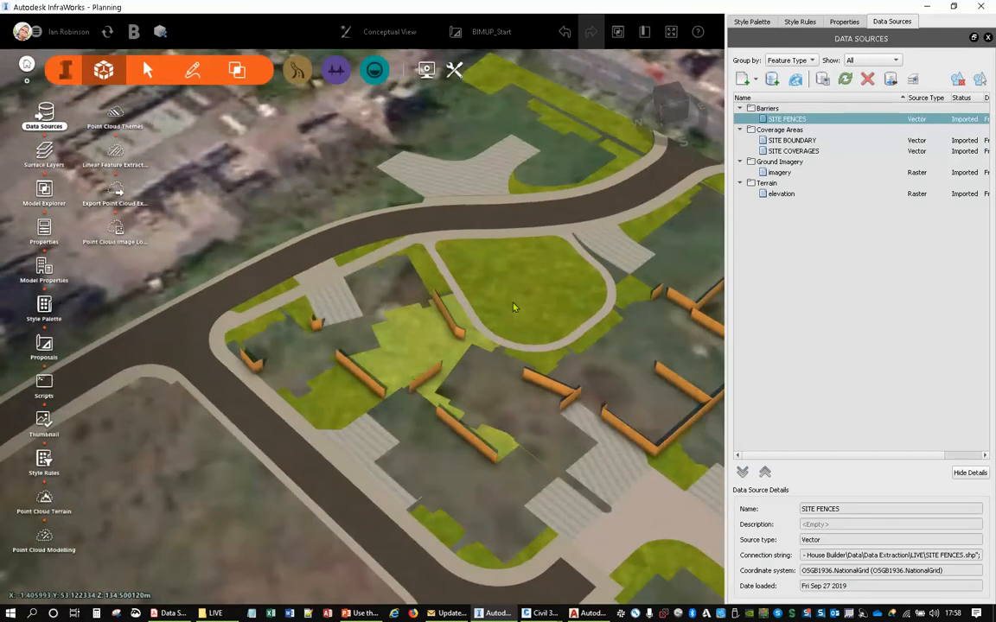
pyautogui.moveTo(515, 307); pyautogui.dragTo(312, 195, button='middle')
pyautogui.scroll(6, 292, 194)
pyautogui.moveTo(393, 296)
pyautogui.mouseDown()
pyautogui.moveTo(294, 280)
pyautogui.moveTo(256, 253)
pyautogui.mouseUp()
pyautogui.moveTo(256, 253); pyautogui.dragTo(502, 391, button='middle')
pyautogui.moveTo(311, 334); pyautogui.dragTo(400, 392, button='middle')
pyautogui.moveTo(433, 227); pyautogui.dragTo(384, 392, button='middle')
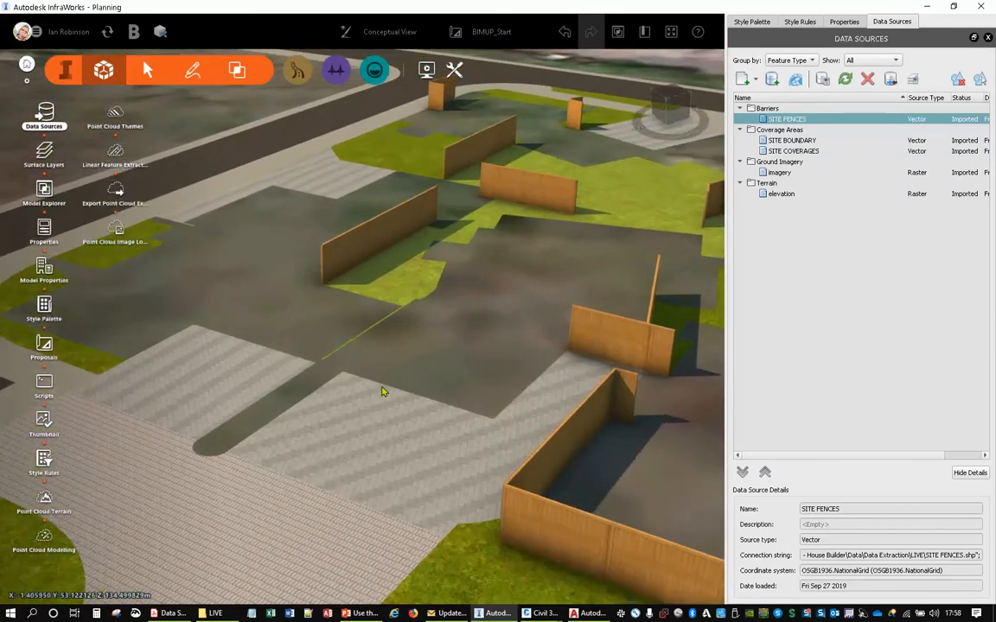
# - Examine the wooden fences around the plots and along the site's edge from oblique and overhead views
pyautogui.moveTo(524, 313); pyautogui.dragTo(371, 514, button='middle')
pyautogui.moveTo(367, 197); pyautogui.dragTo(392, 275, button='middle')
pyautogui.moveTo(353, 385); pyautogui.dragTo(356, 145, button='middle')
pyautogui.moveTo(320, 323); pyautogui.dragTo(366, 168, button='middle')
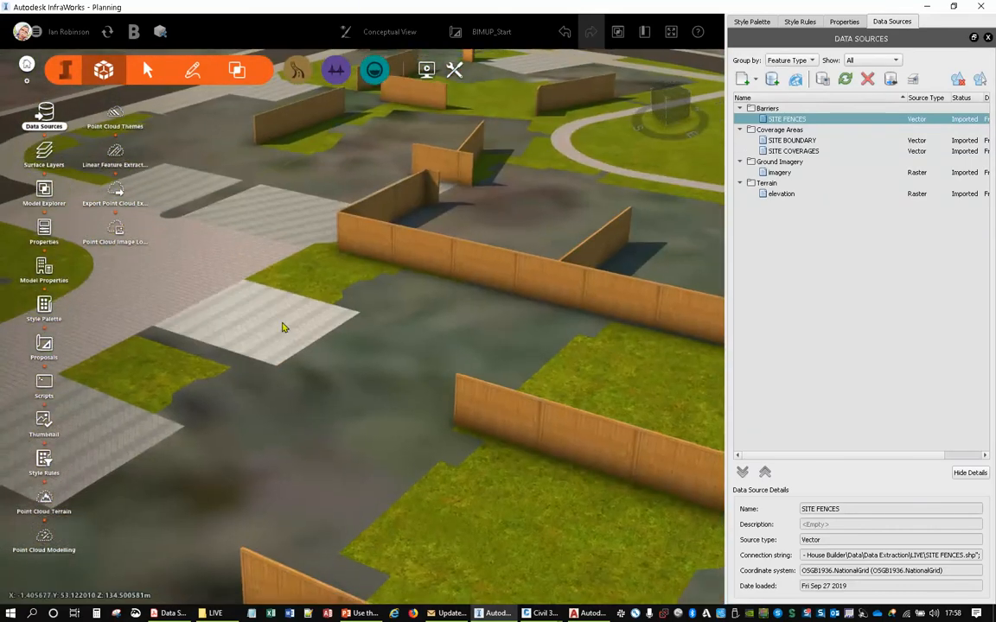
pyautogui.moveTo(282, 327)
pyautogui.mouseDown(button='middle')
pyautogui.moveTo(372, 177)
pyautogui.moveTo(371, 203)
pyautogui.mouseUp(button='middle')
pyautogui.moveTo(290, 311); pyautogui.dragTo(346, 198, button='middle')
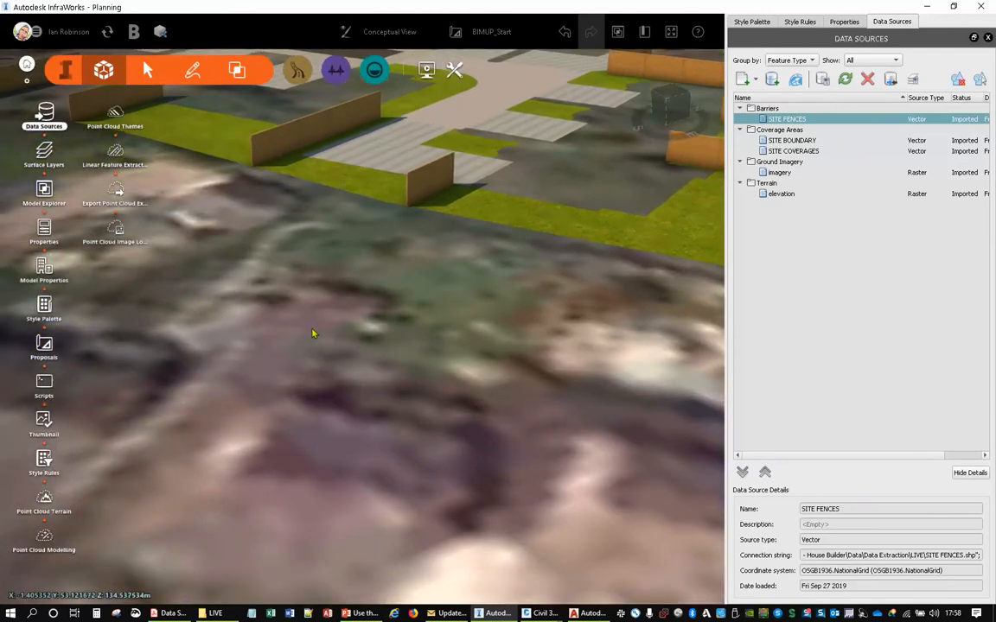
pyautogui.scroll(-8, 313, 334)
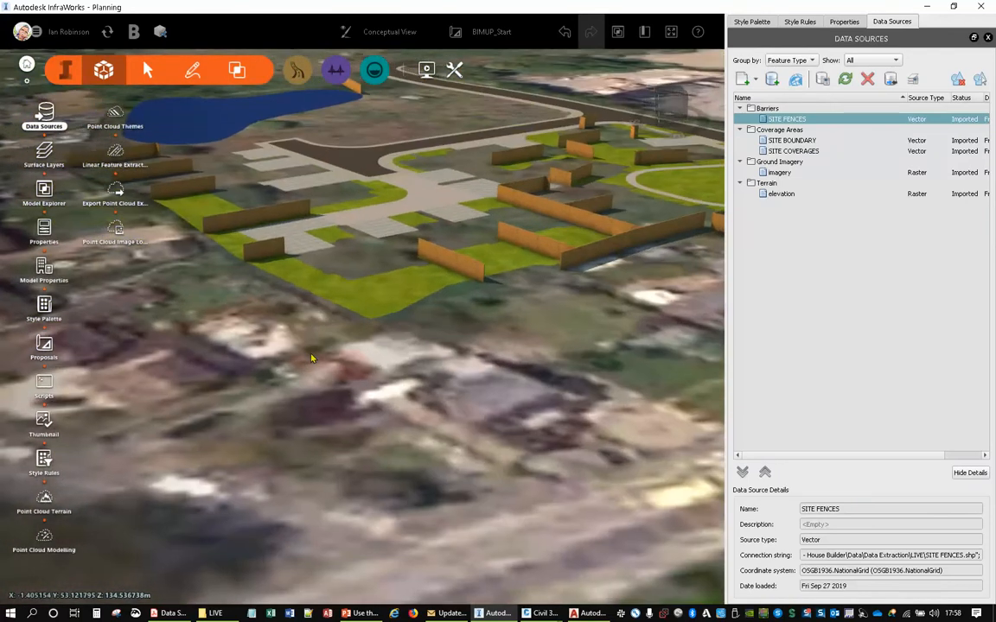
pyautogui.moveTo(389, 340); pyautogui.dragTo(431, 476)
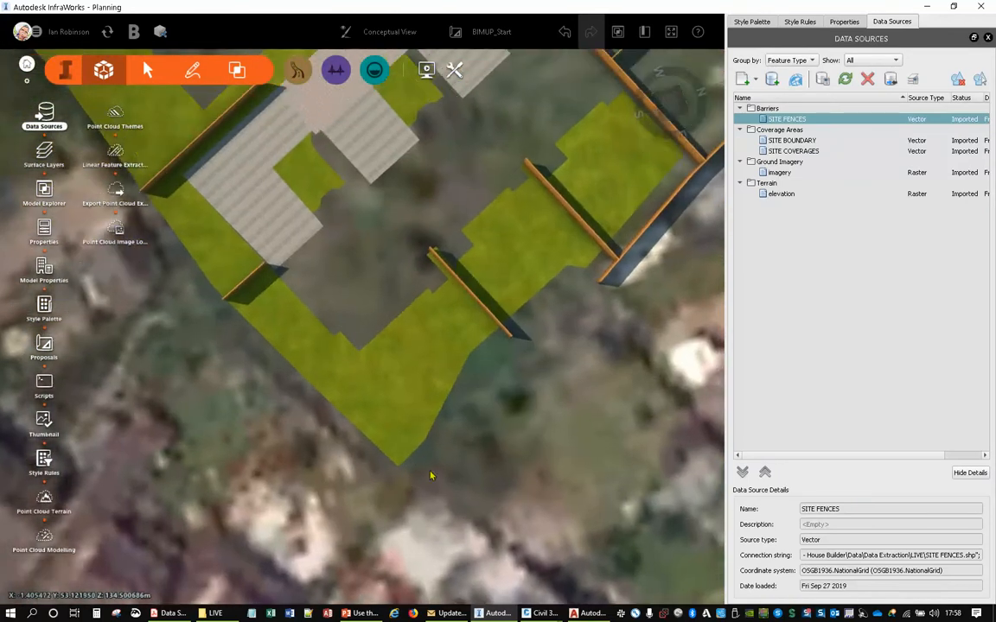
pyautogui.moveTo(431, 164)
pyautogui.mouseDown(button='middle')
pyautogui.moveTo(449, 407)
pyautogui.moveTo(257, 275)
pyautogui.mouseUp(button='middle')
pyautogui.moveTo(345, 143); pyautogui.dragTo(400, 291, button='middle')
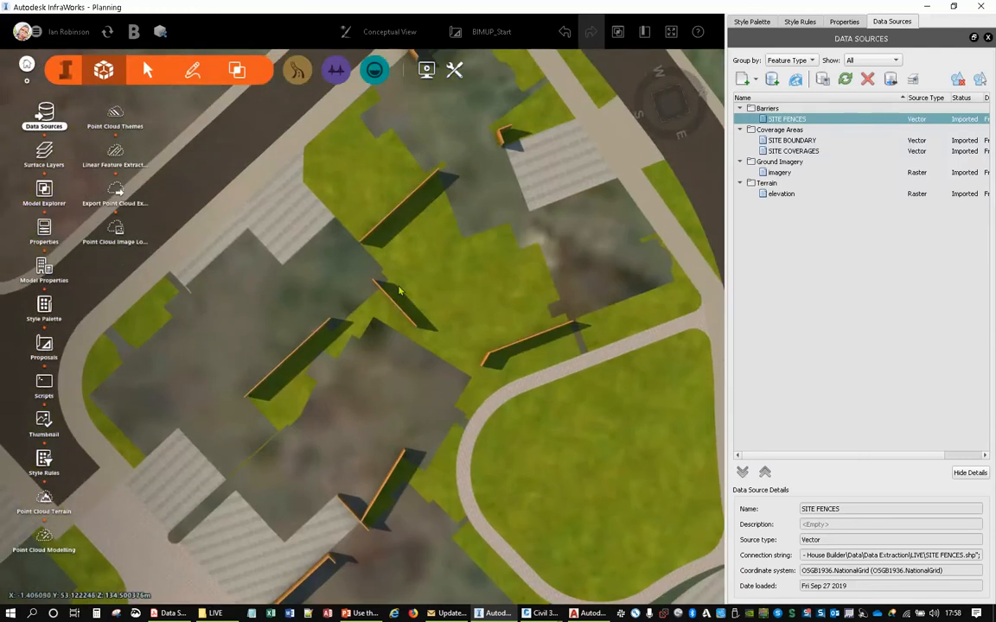
# - Inspect the properties of the short fence between the central plots, clear the selection, and review the whole site
pyautogui.click(398, 309)
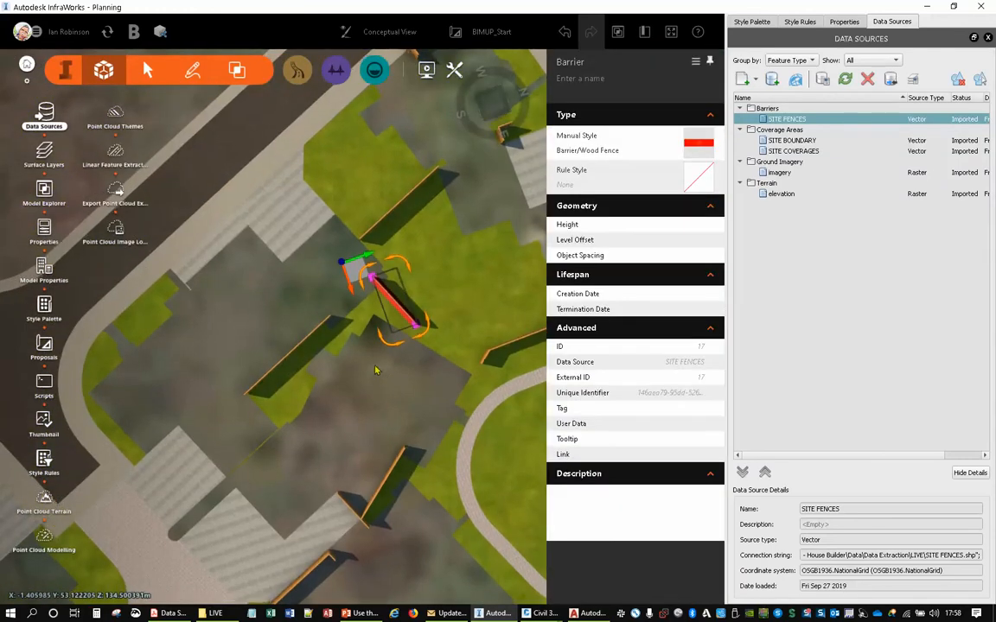
pyautogui.moveTo(406, 427); pyautogui.dragTo(383, 258, button='middle')
pyautogui.moveTo(390, 191); pyautogui.dragTo(448, 230)
pyautogui.moveTo(389, 281); pyautogui.dragTo(399, 193)
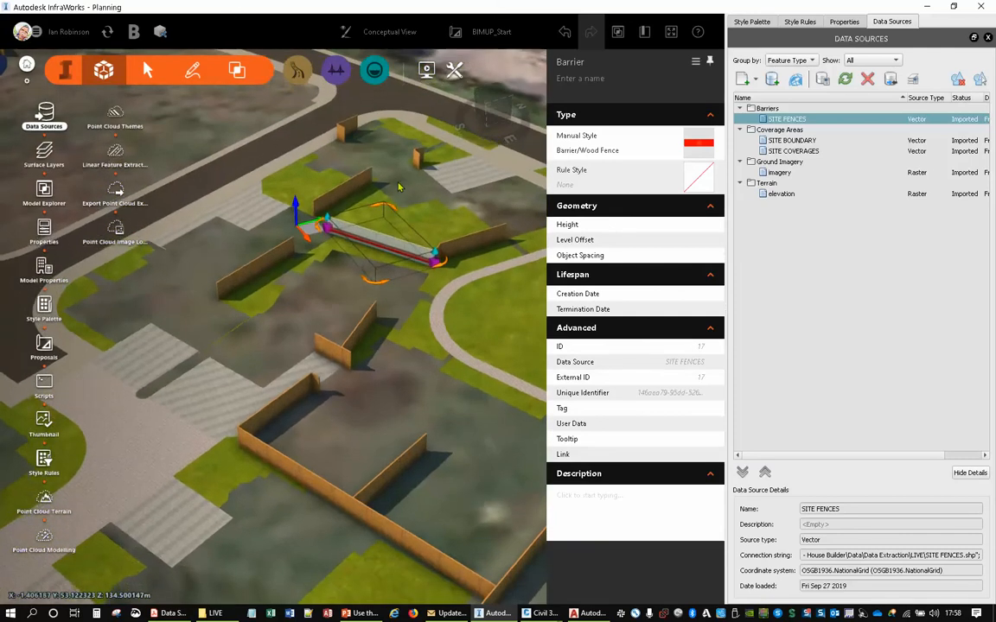
pyautogui.press('Escape')
pyautogui.scroll(-5, 398, 197)
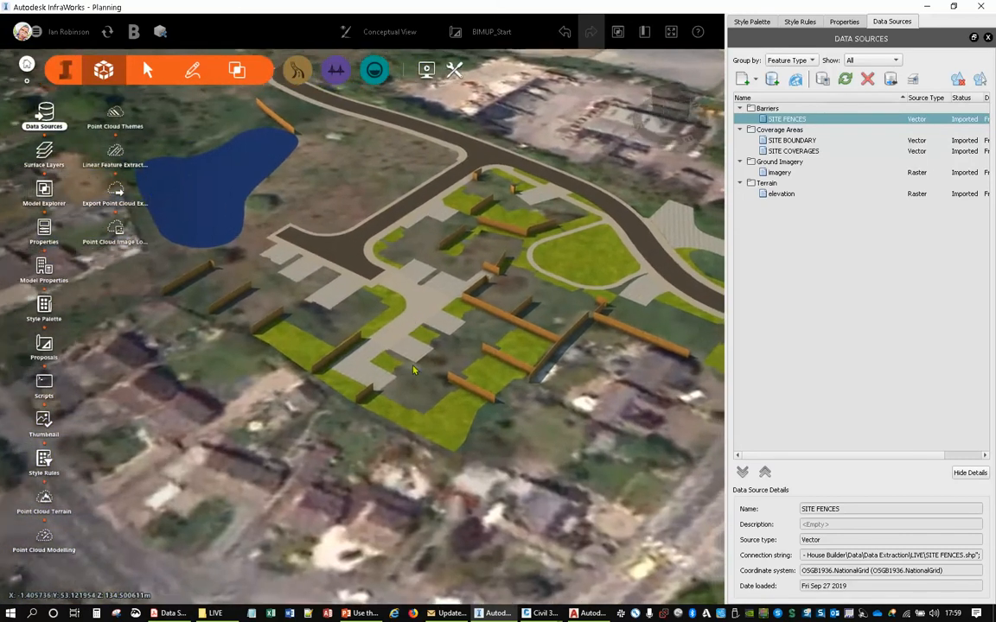
pyautogui.moveTo(413, 370); pyautogui.dragTo(410, 401)
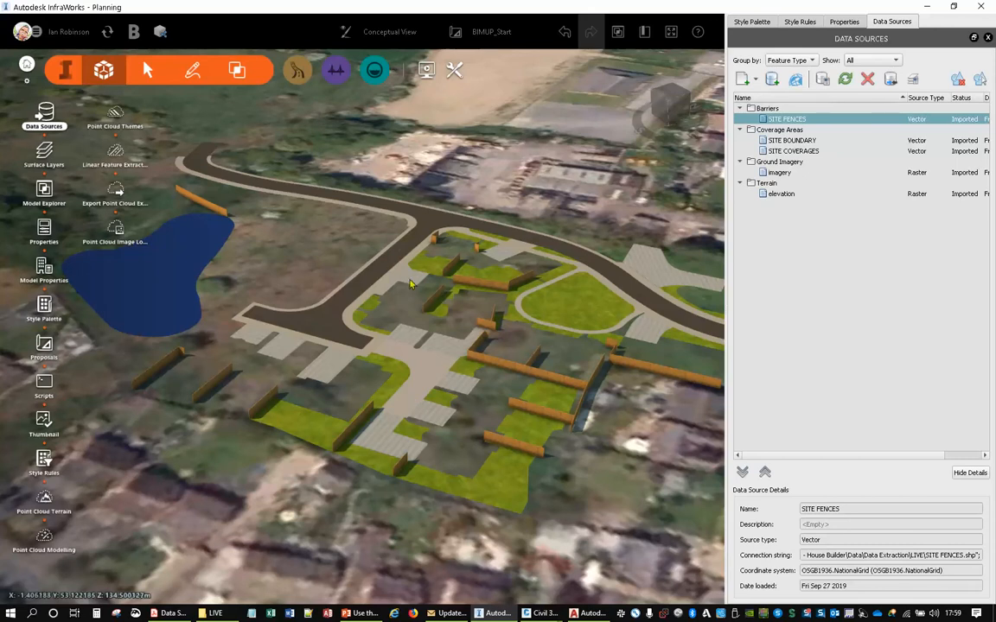
pyautogui.moveTo(369, 252); pyautogui.dragTo(378, 278, button='middle')
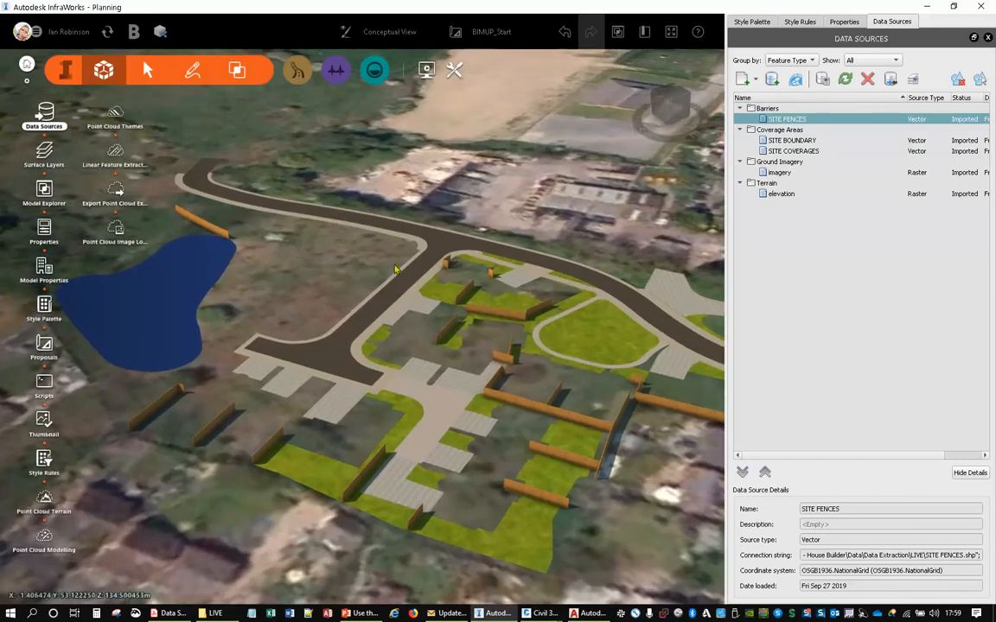
# - Check the LIVE folder for the Trees.csv file and return to the InfraWorks model
pyautogui.click(207, 615)
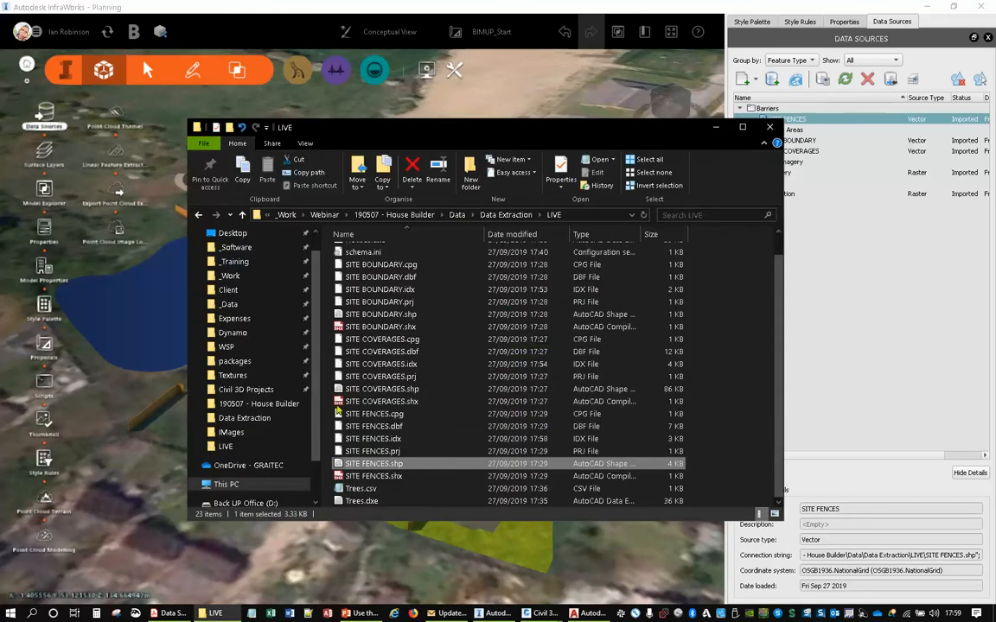
pyautogui.click(360, 488)
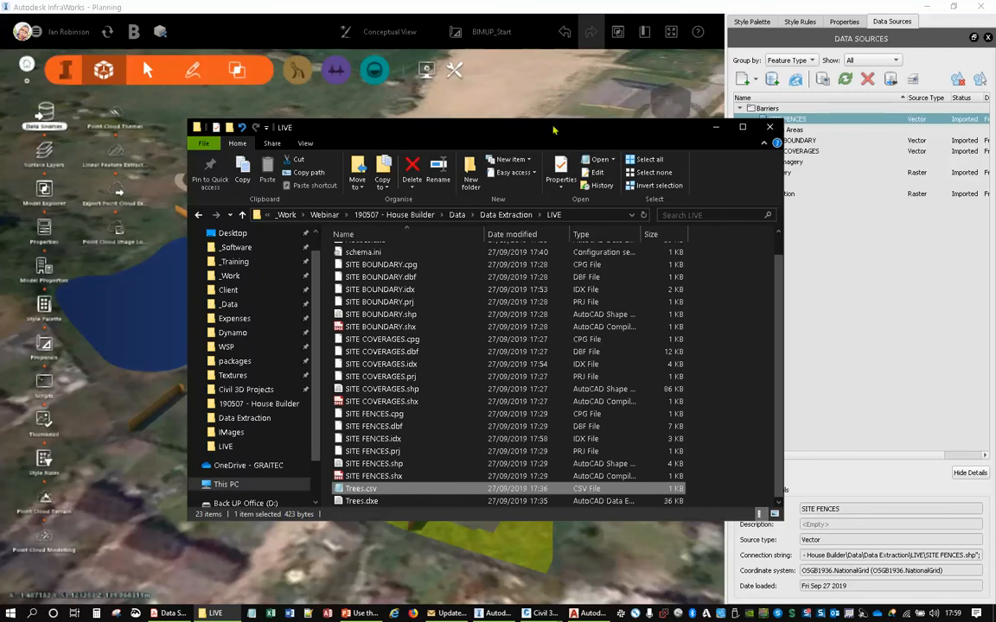
pyautogui.click(481, 613)
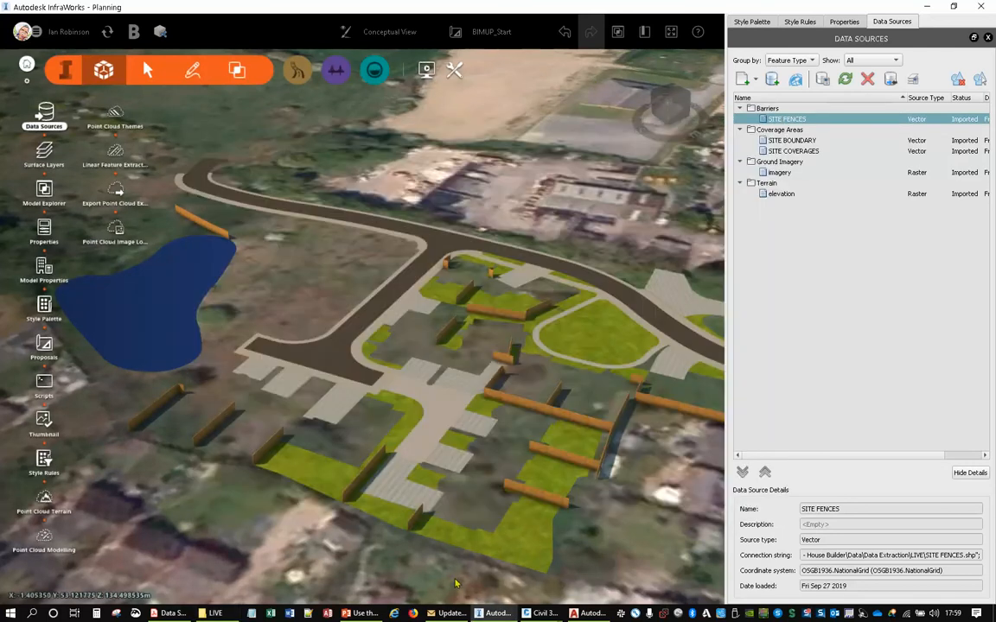
# - Switch to Drawing11 in Civil 3D and export the Trees_csv layer data to SQLite as Trees_csv.sqlite in the LIVE folder
pyautogui.moveTo(542, 613)
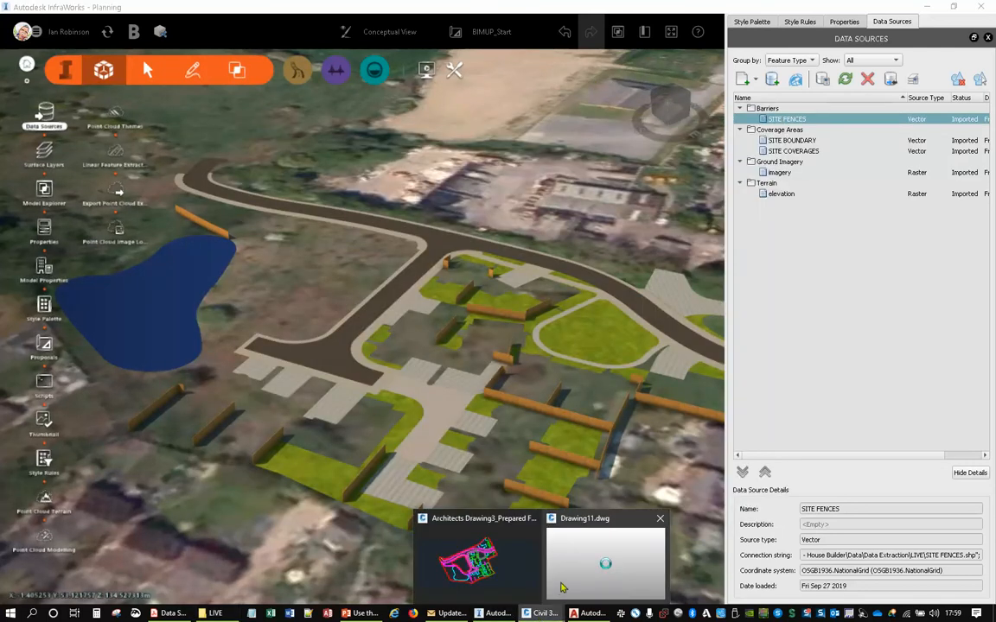
pyautogui.click(560, 588)
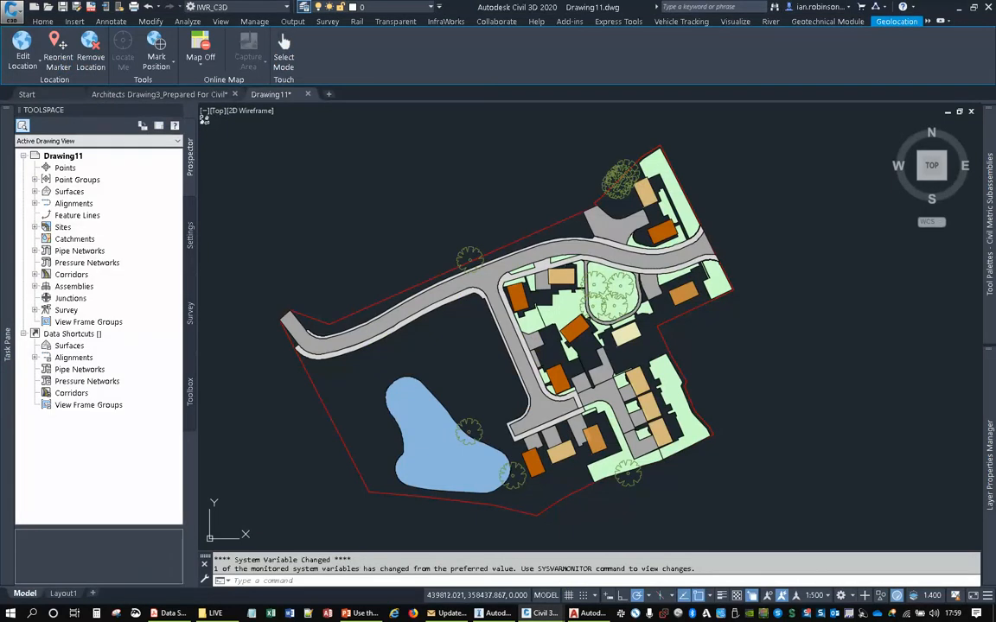
pyautogui.moveTo(15, 218)
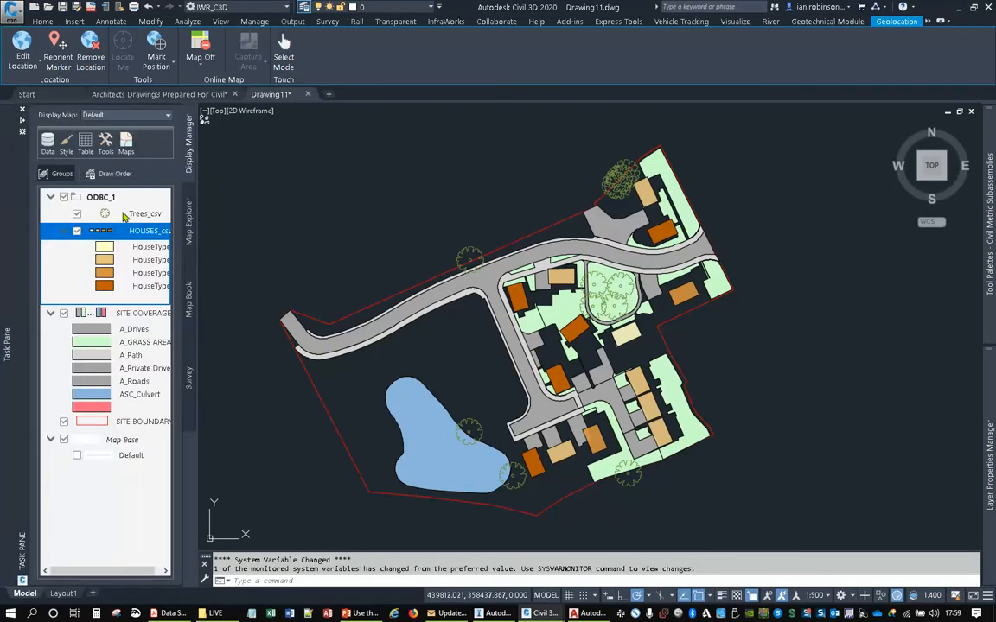
pyautogui.rightClick(124, 216)
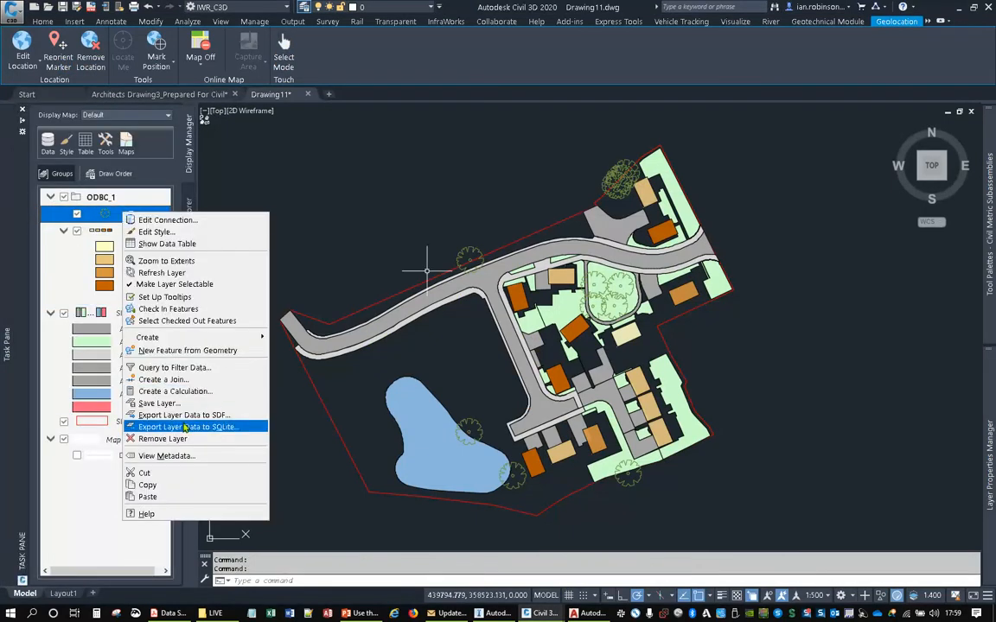
pyautogui.click(184, 427)
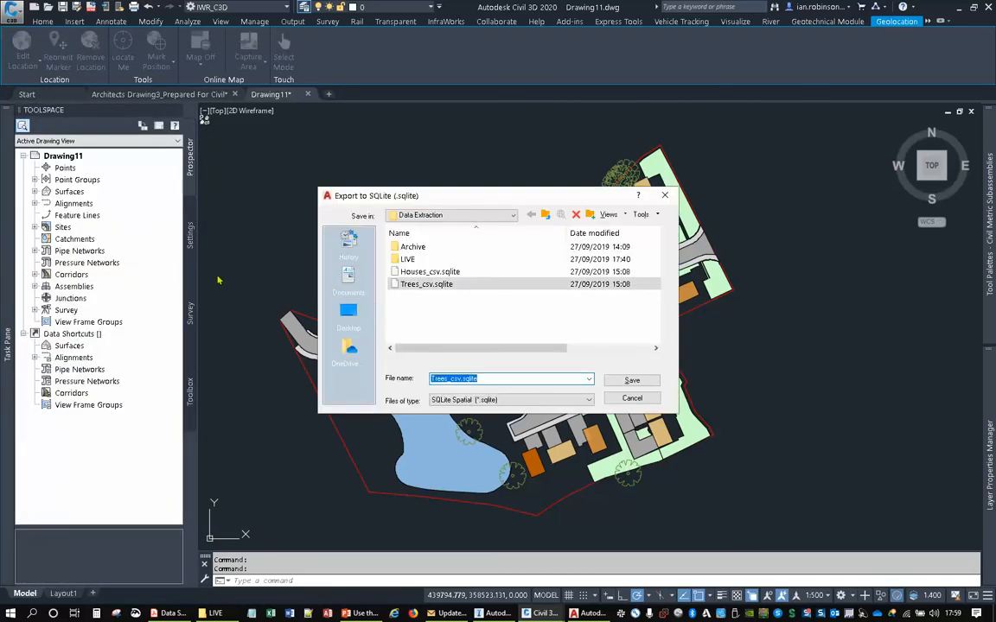
pyautogui.doubleClick(407, 259)
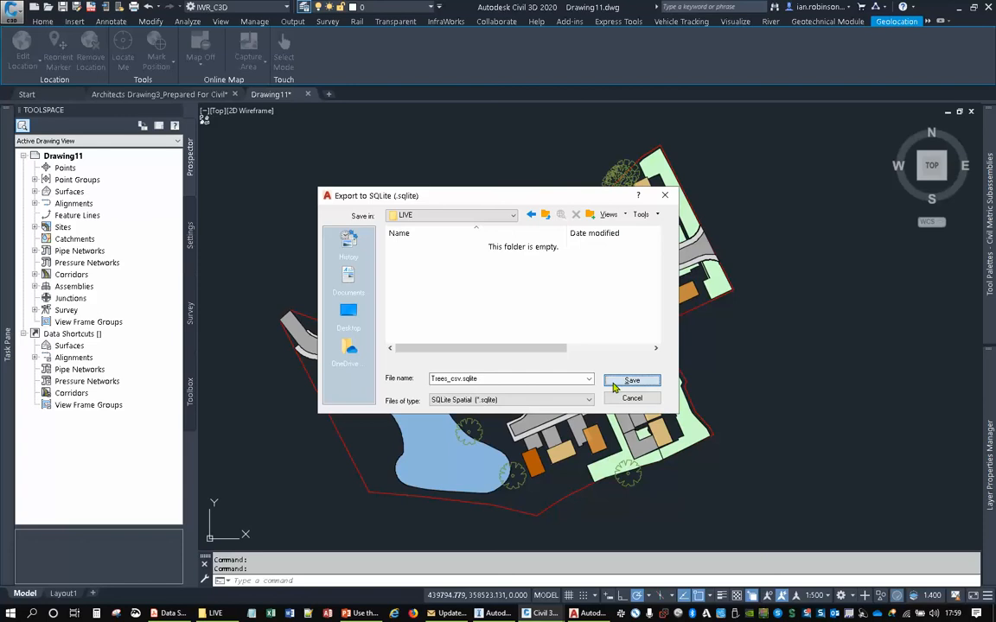
pyautogui.click(632, 381)
# - Export the HOUSES_csv layer data to SQLite as HOUSES_csv.sqlite in the LIVE folder
pyautogui.moveTo(10, 198)
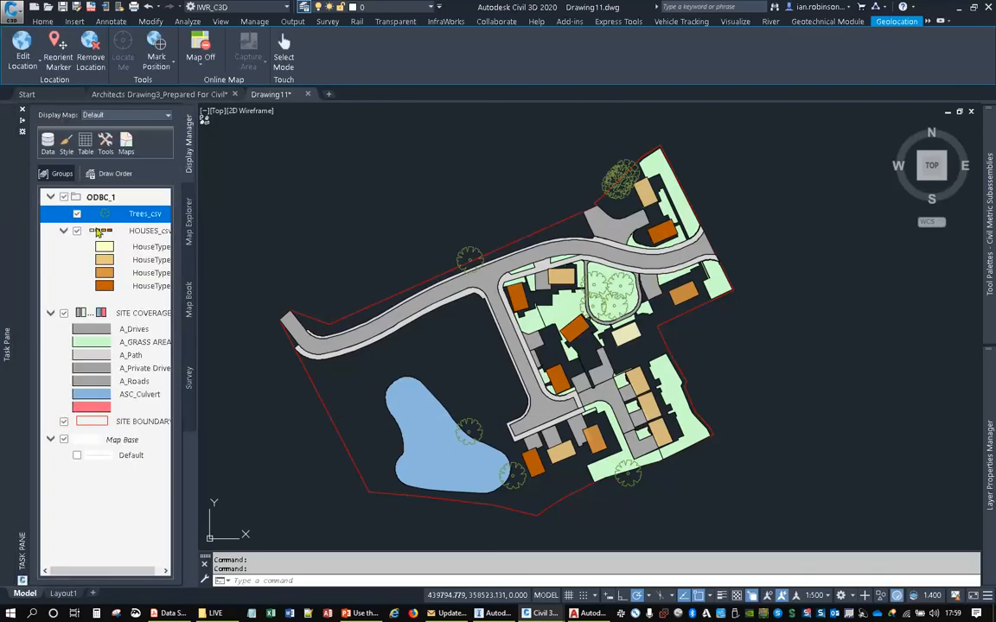
pyautogui.click(137, 232)
pyautogui.rightClick(136, 232)
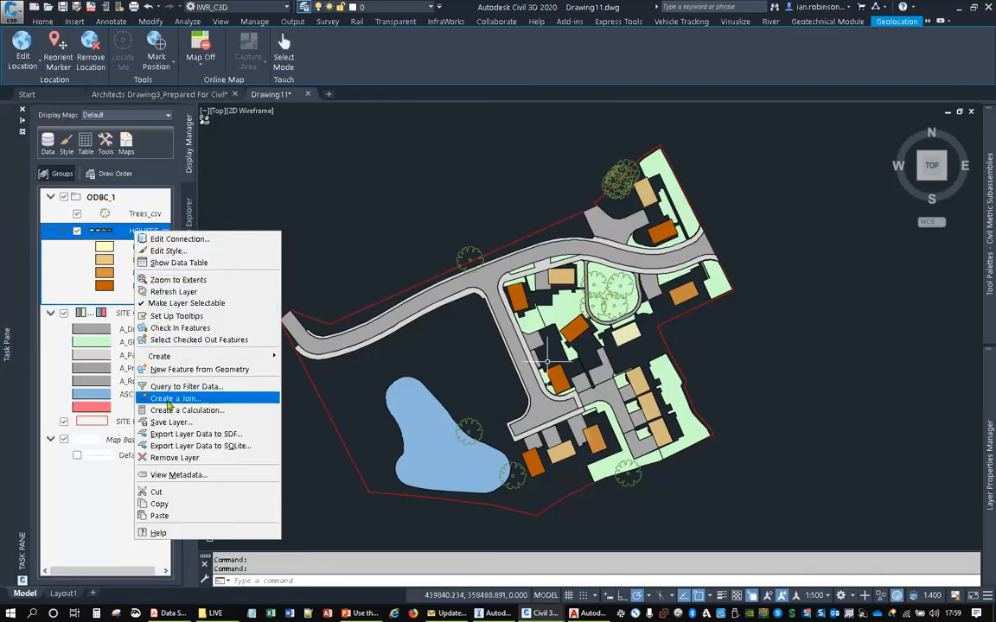
pyautogui.click(172, 447)
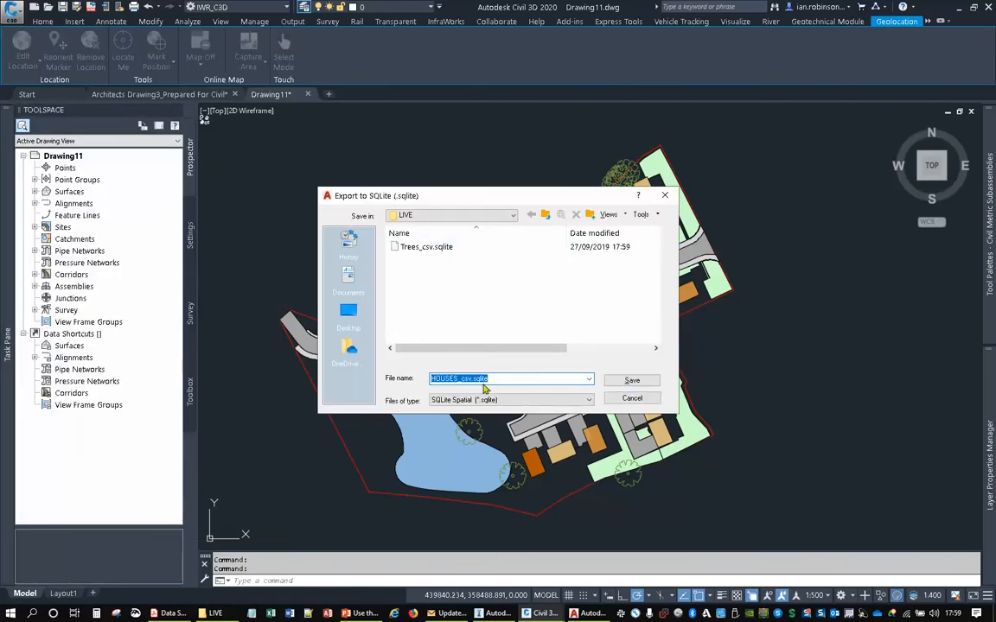
pyautogui.click(631, 381)
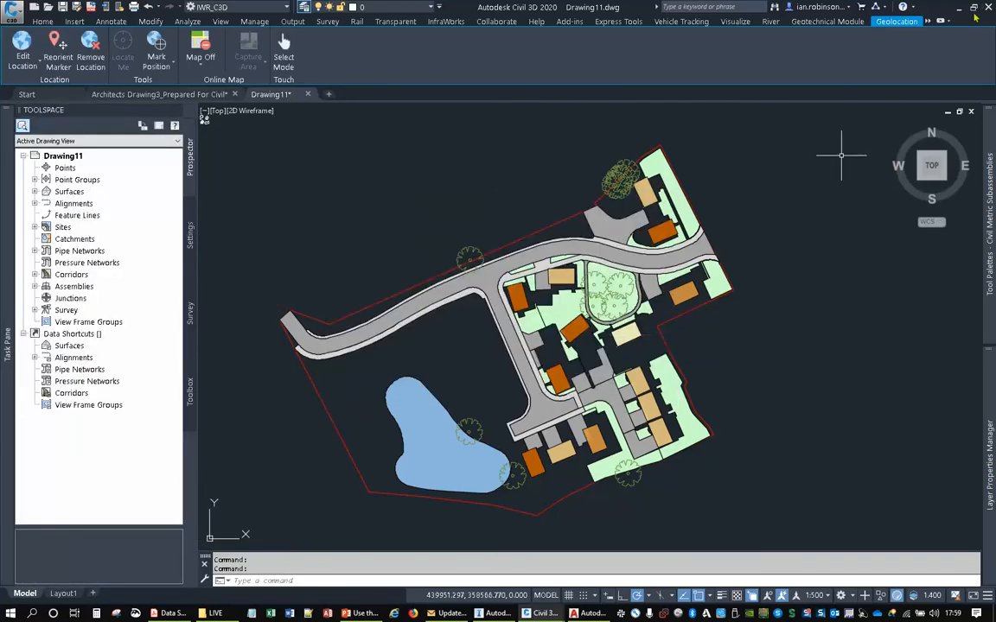
# - Switch to InfraWorks, add Trees_csv.sqlite from the LIVE folder as a data source, and set its type to Trees
pyautogui.click(251, 614)
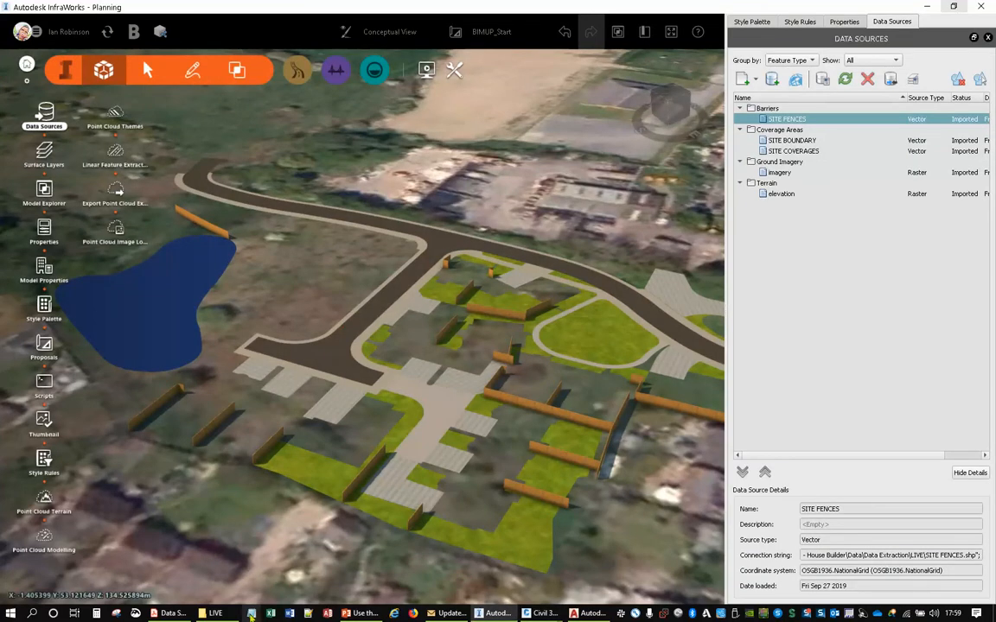
pyautogui.click(210, 614)
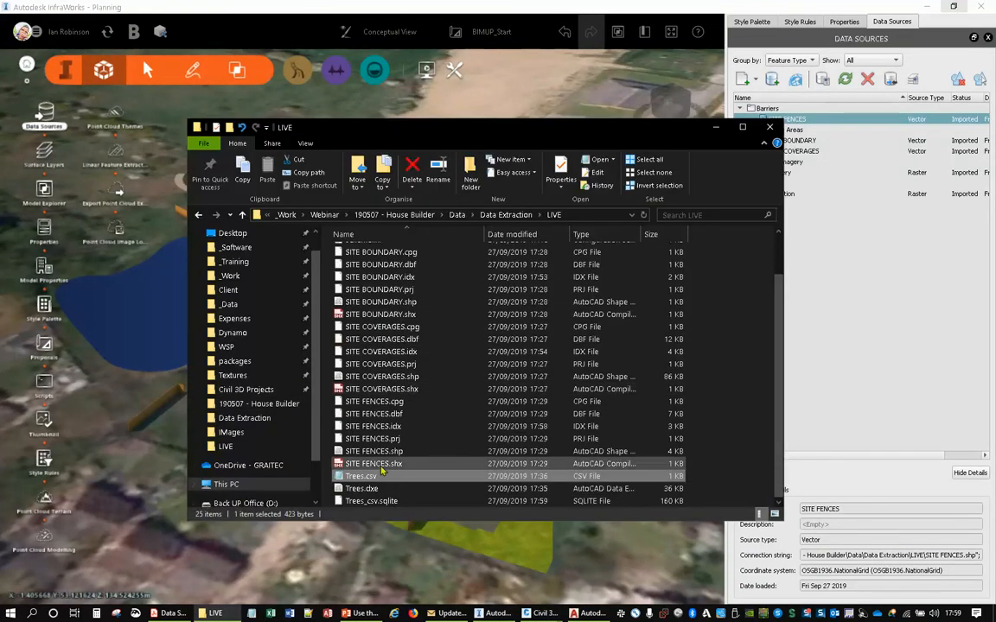
pyautogui.moveTo(382, 509); pyautogui.dragTo(144, 469)
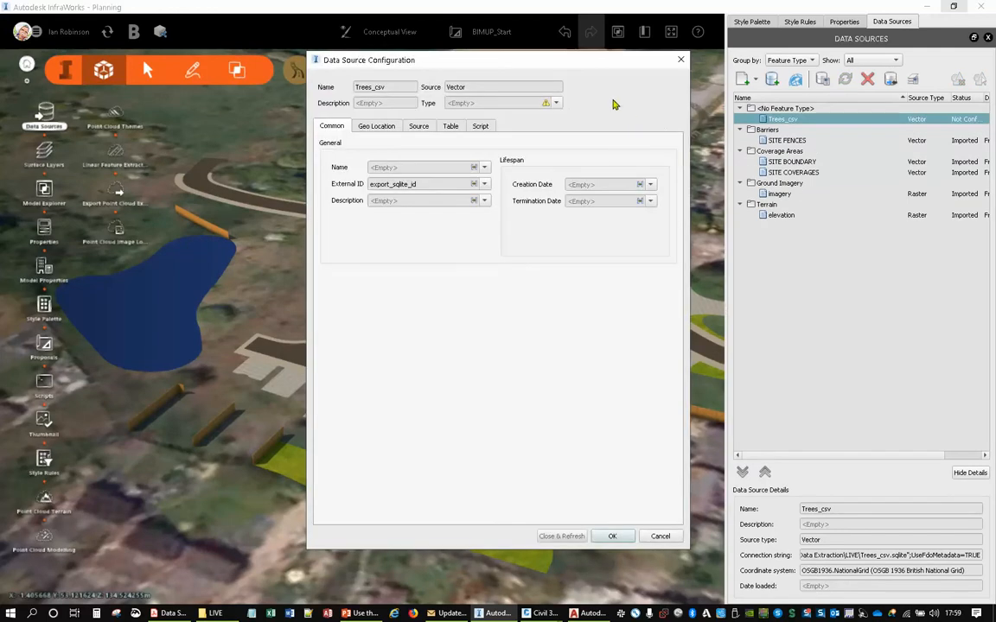
pyautogui.click(556, 103)
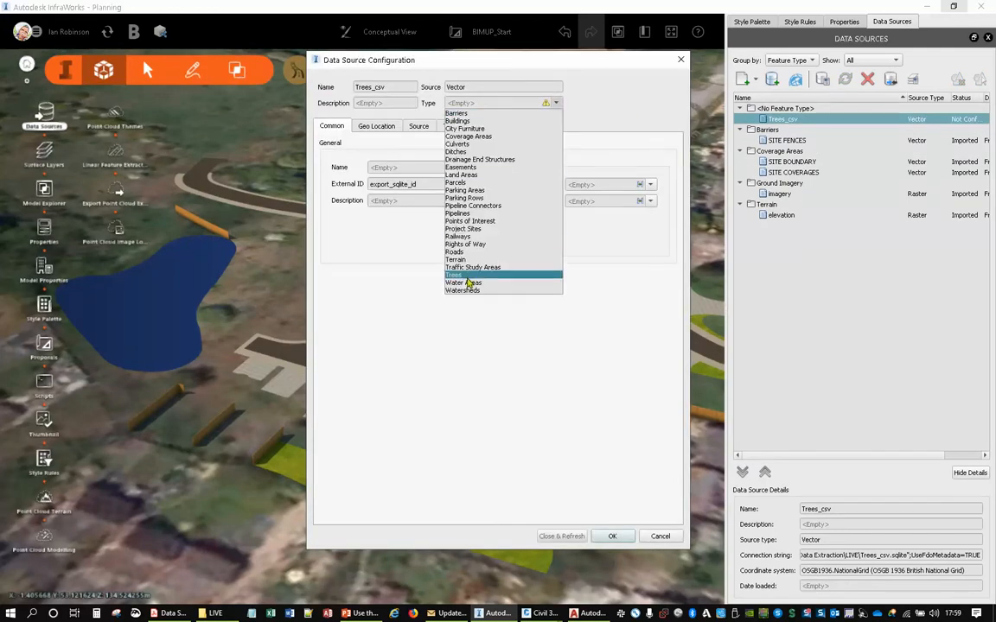
pyautogui.click(450, 257)
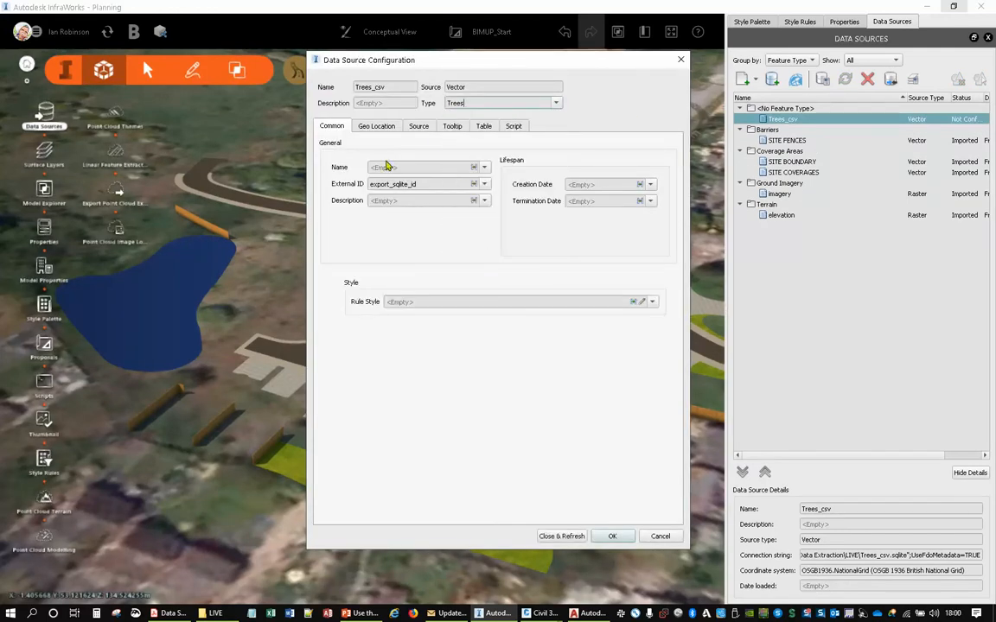
# - Set the draping option of the Trees_csv source to Drape
pyautogui.click(385, 127)
pyautogui.click(420, 127)
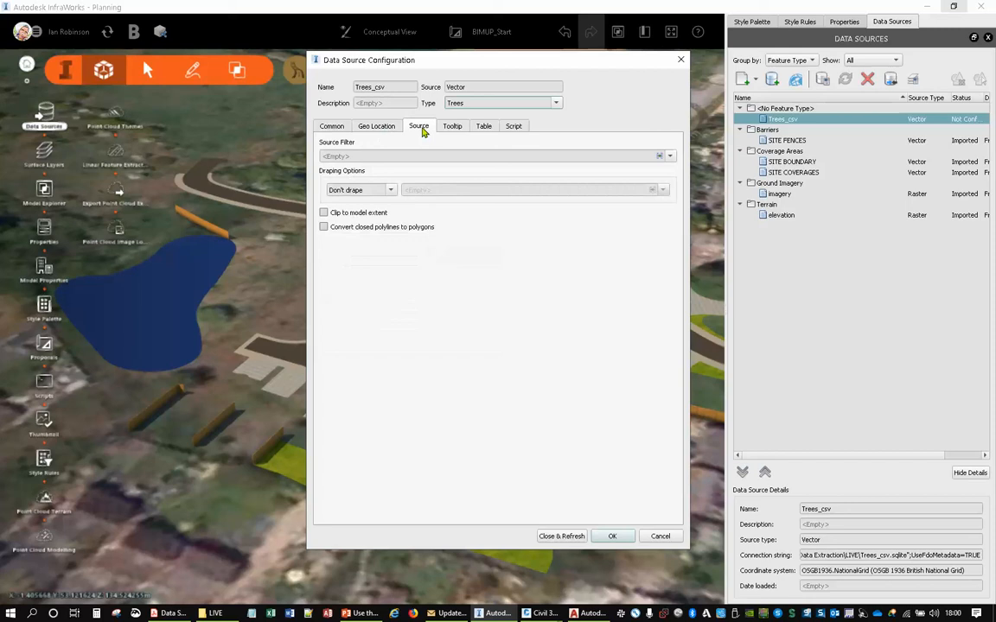
pyautogui.click(381, 191)
pyautogui.click(337, 208)
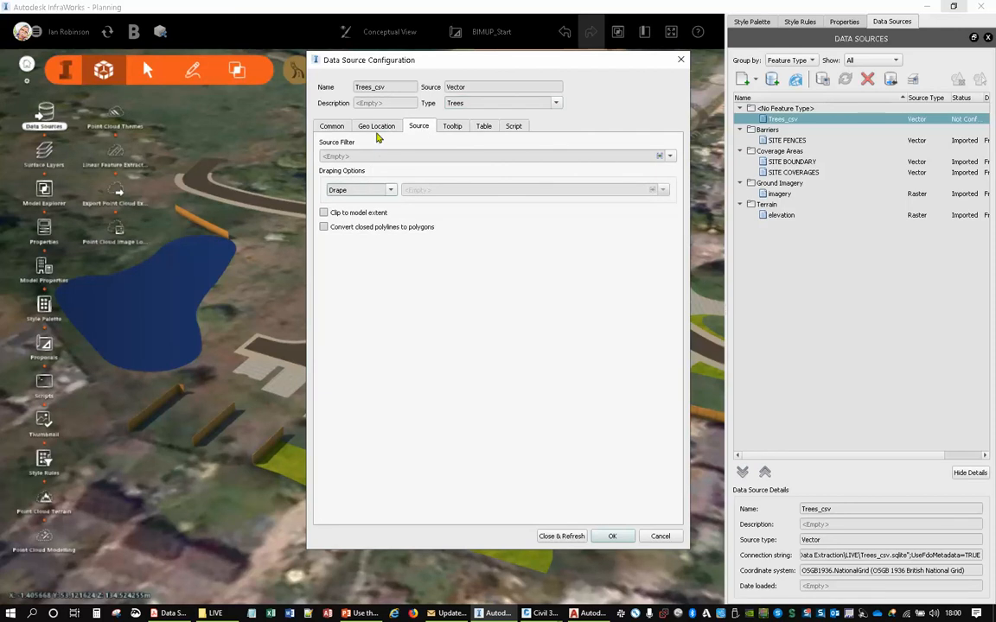
# - Set the rule style of the Trees_csv source to the NAME attribute
pyautogui.click(346, 126)
pyautogui.click(332, 126)
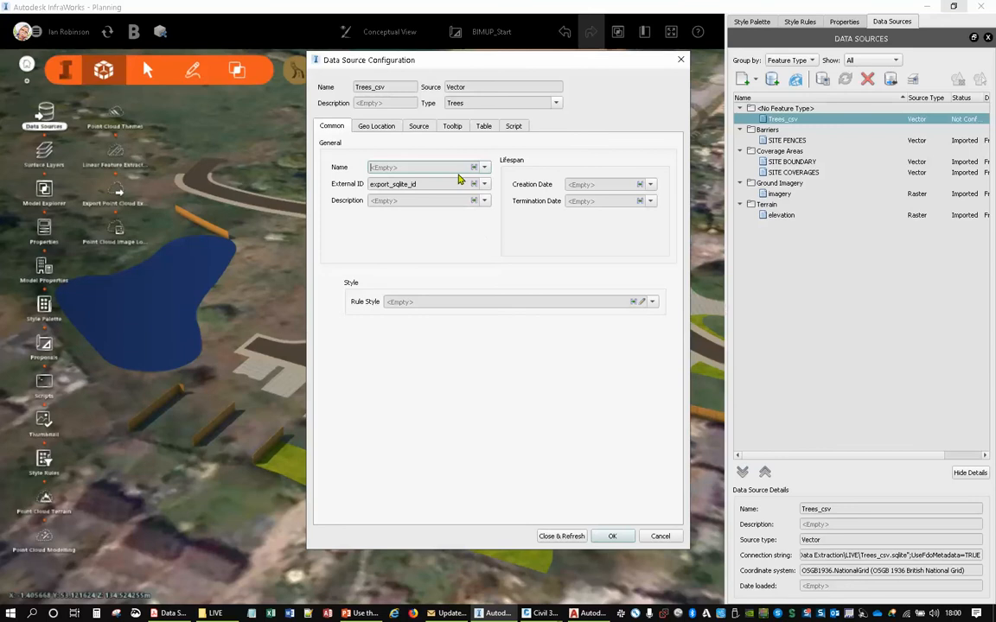
pyautogui.click(485, 168)
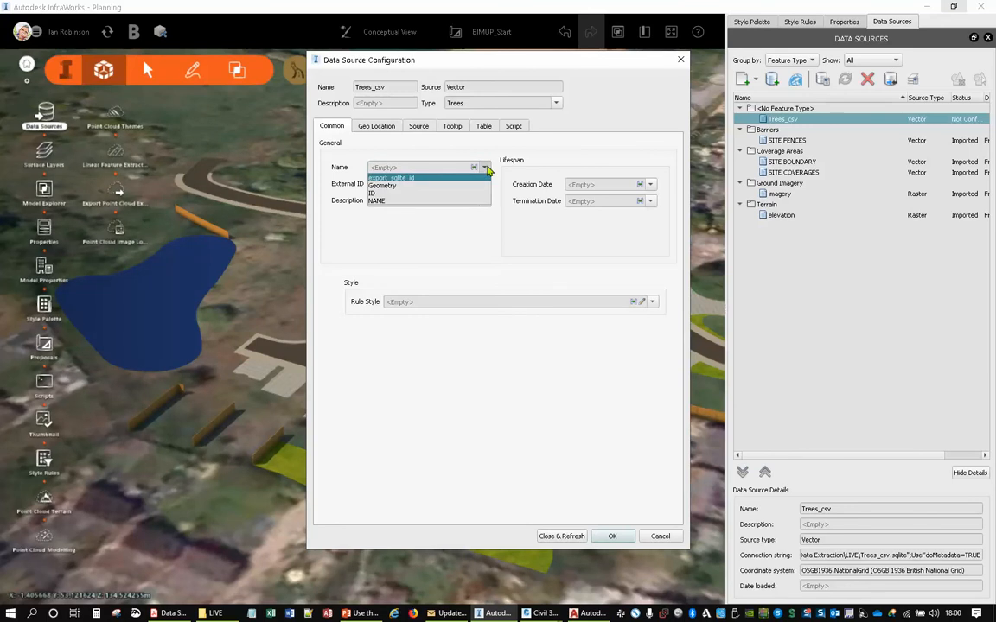
pyautogui.click(485, 168)
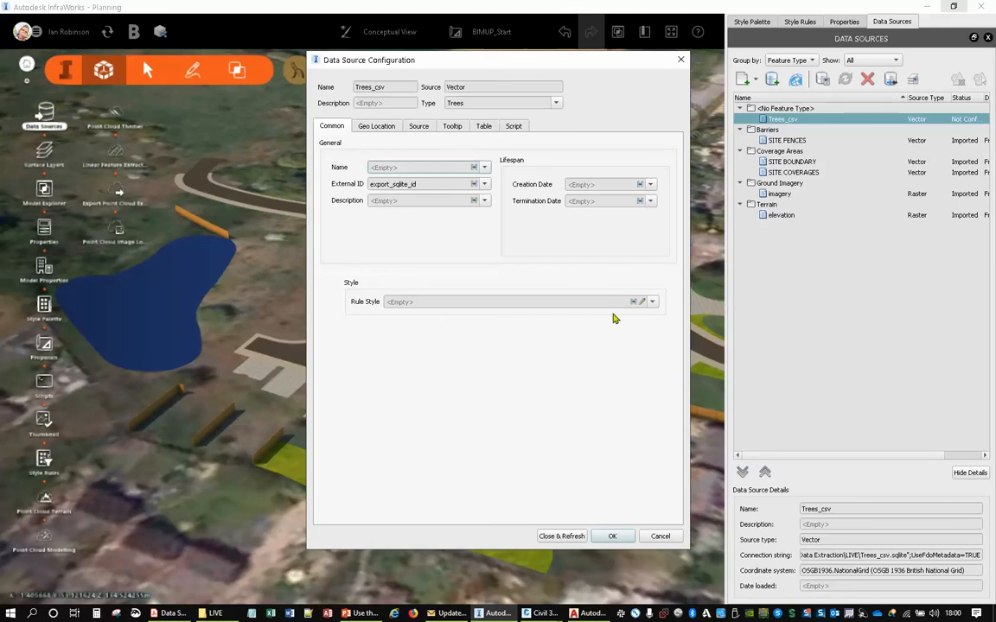
pyautogui.click(650, 306)
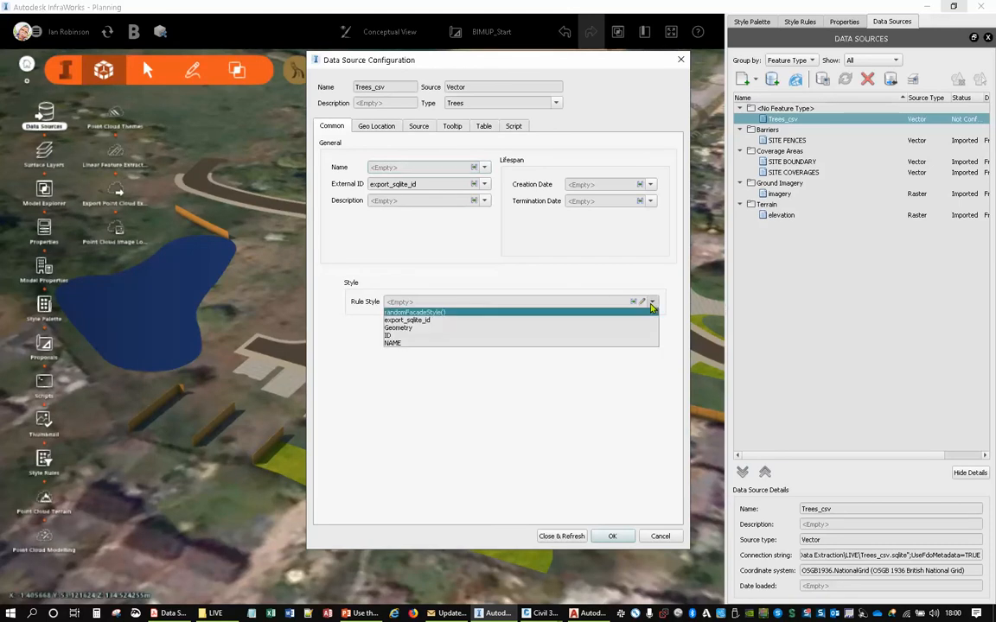
pyautogui.click(401, 340)
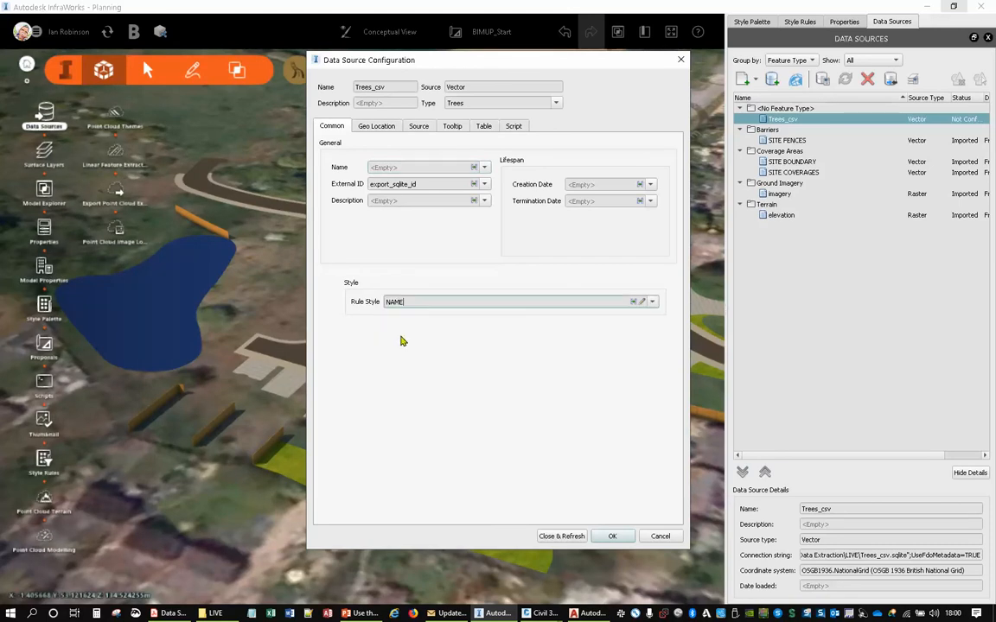
# - Import the configured Trees_csv source into the model and run the style rules for the Trees feature type
pyautogui.click(558, 536)
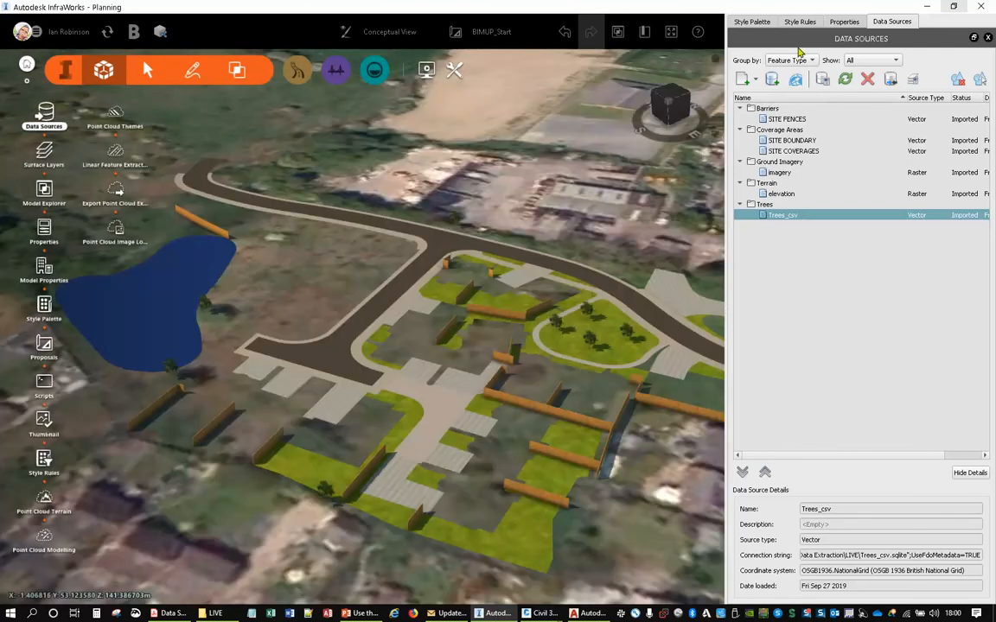
pyautogui.click(801, 22)
pyautogui.scroll(5, 460, 348)
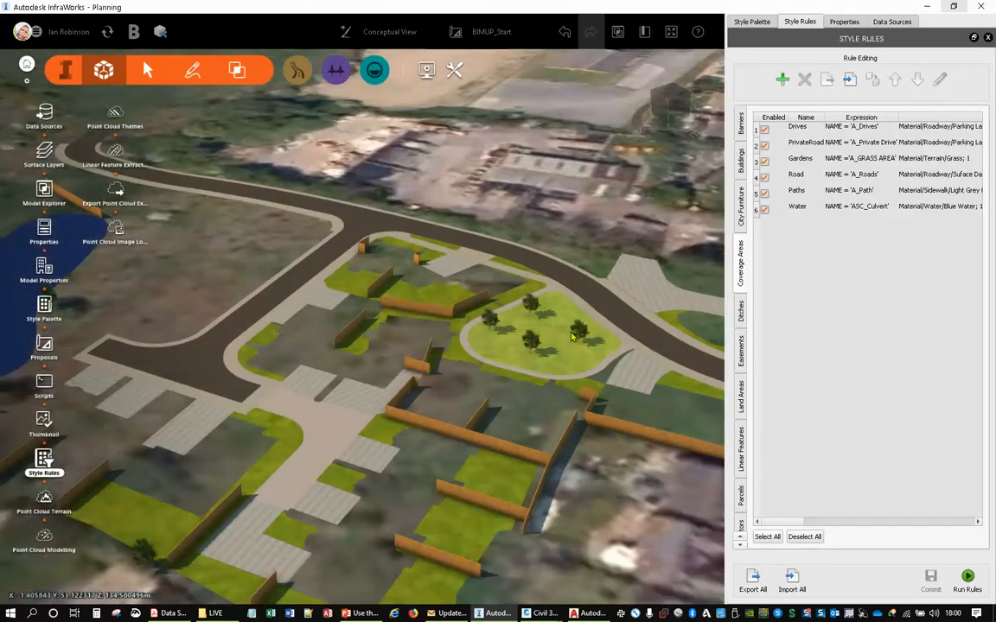
pyautogui.moveTo(460, 349)
pyautogui.mouseDown()
pyautogui.moveTo(435, 382)
pyautogui.moveTo(465, 373)
pyautogui.moveTo(479, 347)
pyautogui.mouseUp()
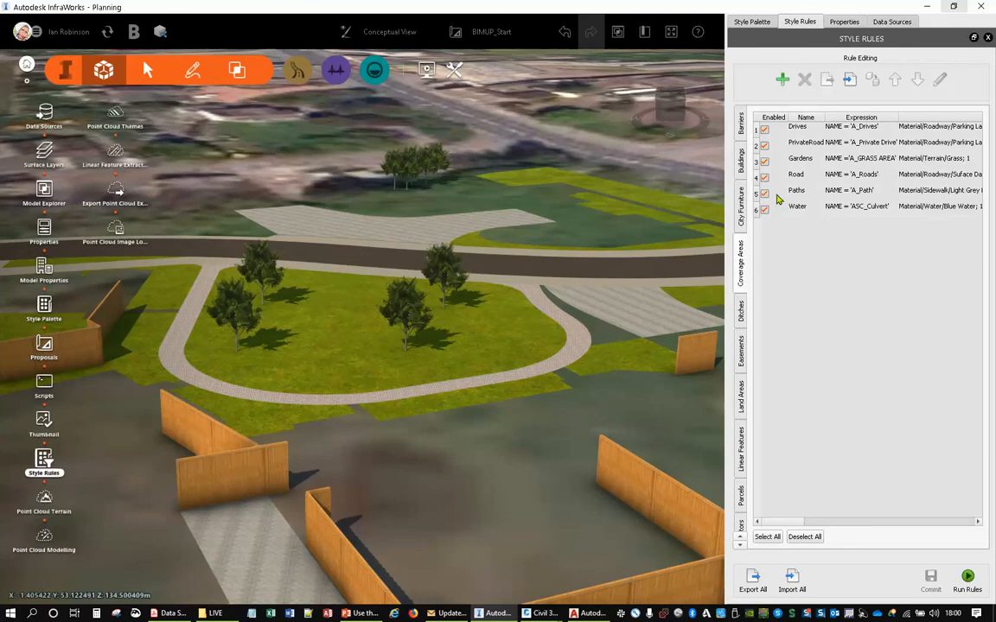
pyautogui.scroll(-13, 742, 533)
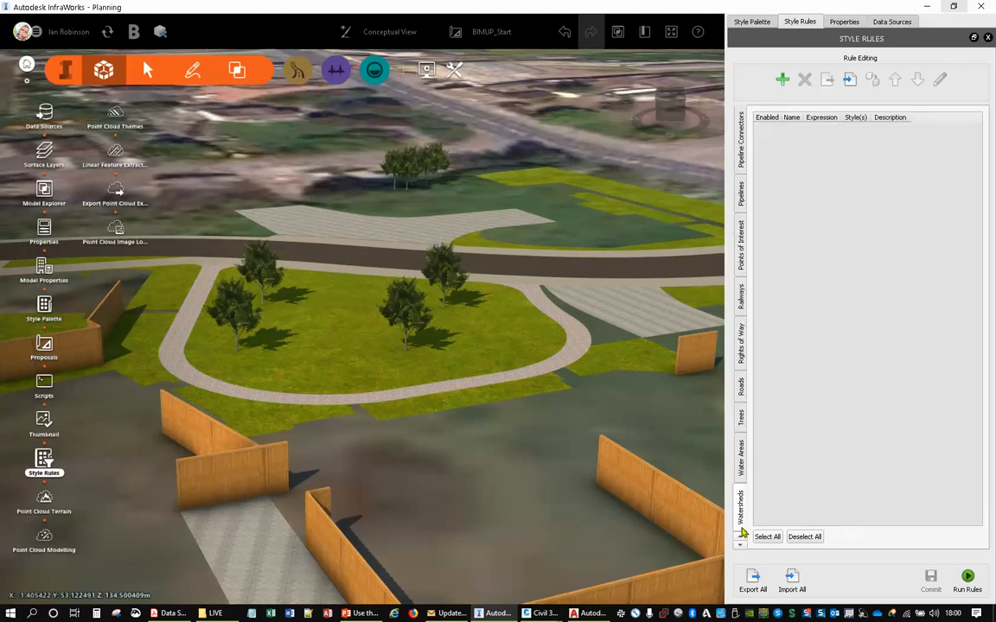
pyautogui.click(741, 419)
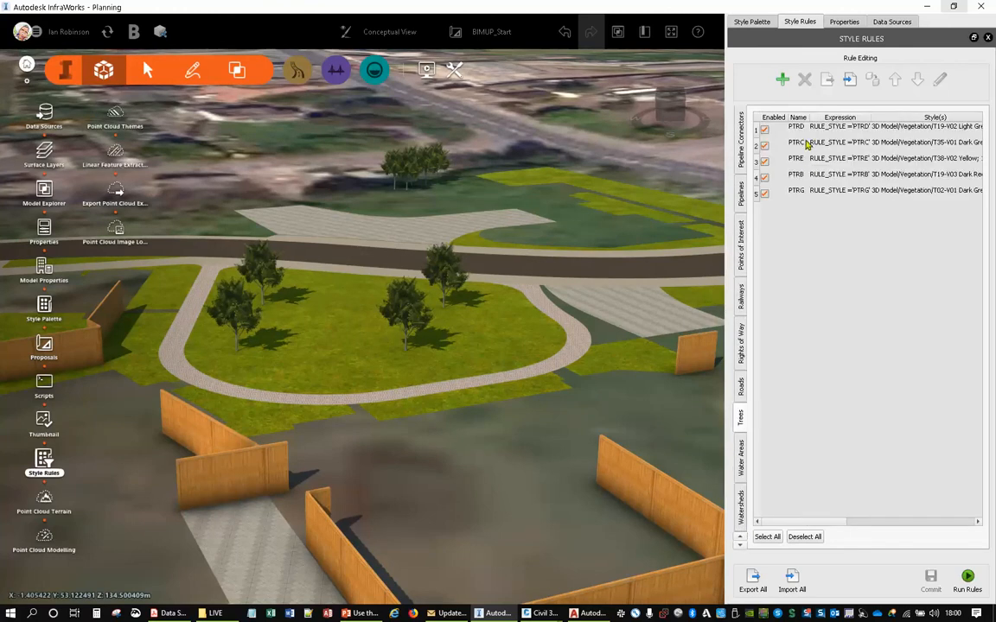
pyautogui.click(969, 589)
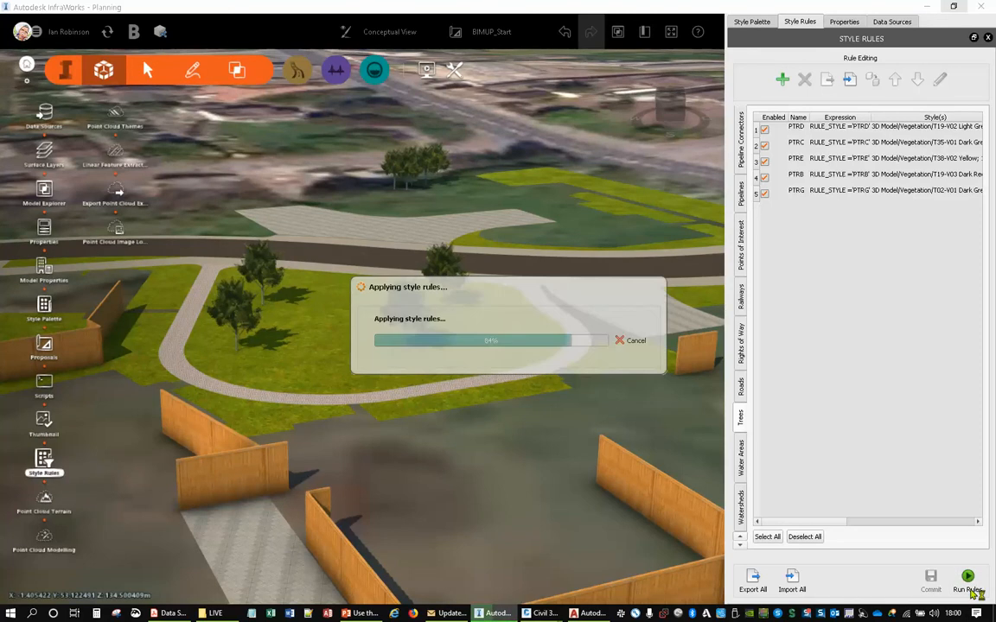
# - Examine the styled trees across the site and around the pond from several angles
pyautogui.moveTo(471, 536); pyautogui.dragTo(451, 463)
pyautogui.scroll(-4, 452, 462)
pyautogui.moveTo(425, 443); pyautogui.dragTo(277, 380, button='middle')
pyautogui.moveTo(519, 501); pyautogui.dragTo(431, 447, button='middle')
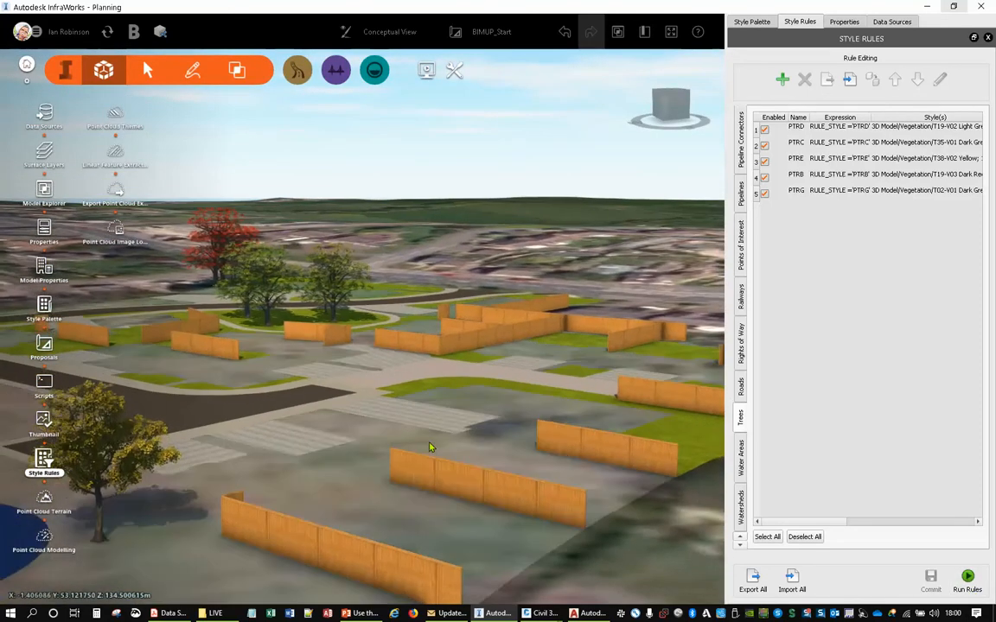
pyautogui.moveTo(203, 437); pyautogui.dragTo(408, 385, button='middle')
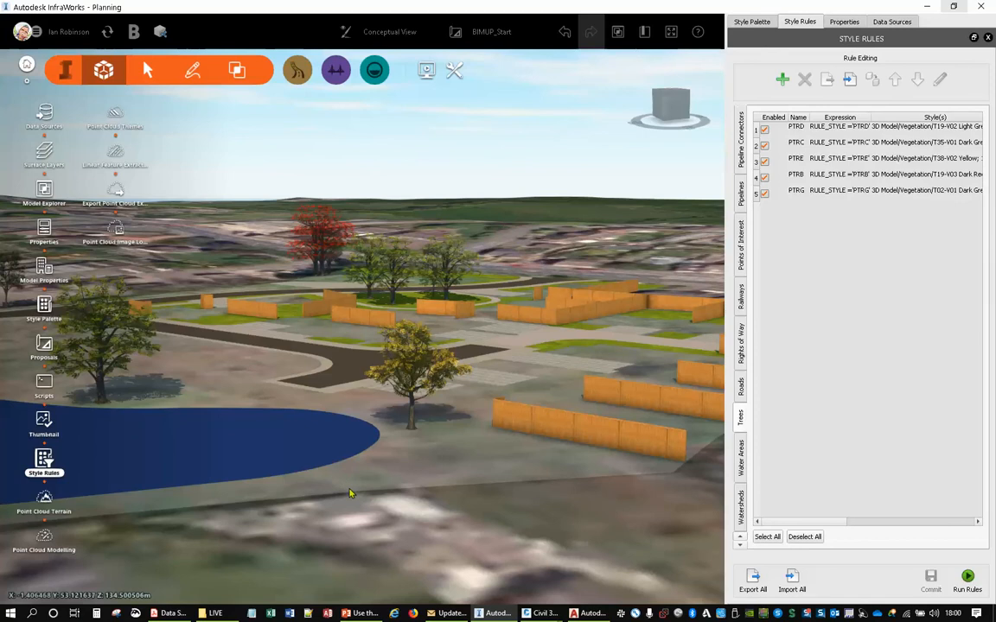
pyautogui.moveTo(349, 494); pyautogui.dragTo(437, 508)
pyautogui.moveTo(437, 509); pyautogui.dragTo(330, 546, button='middle')
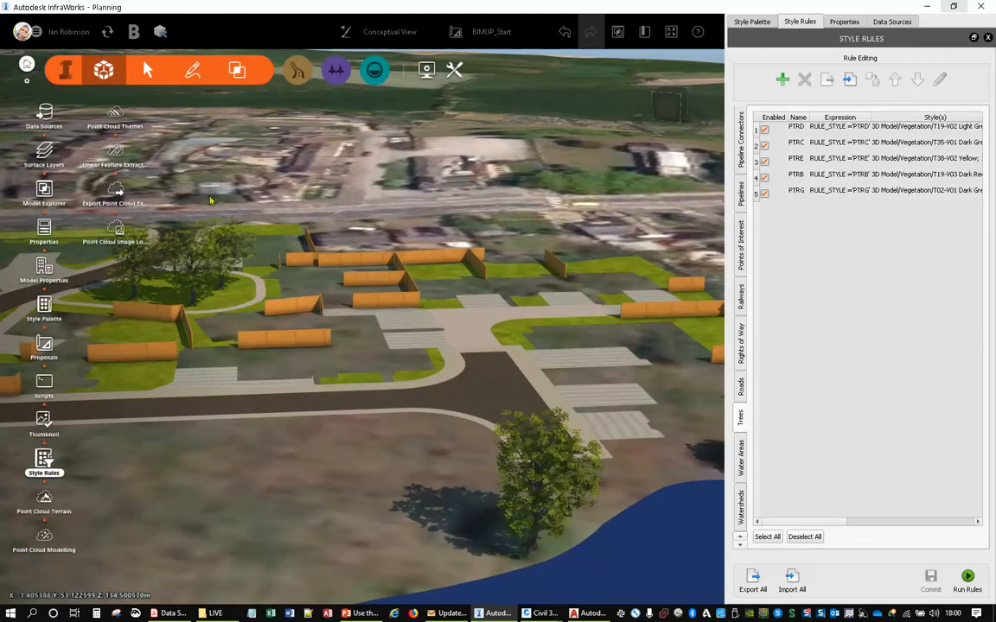
# - Add HOUSES_csv.sqlite from the LIVE folder as a data source and set its type to City Furniture
pyautogui.click(215, 613)
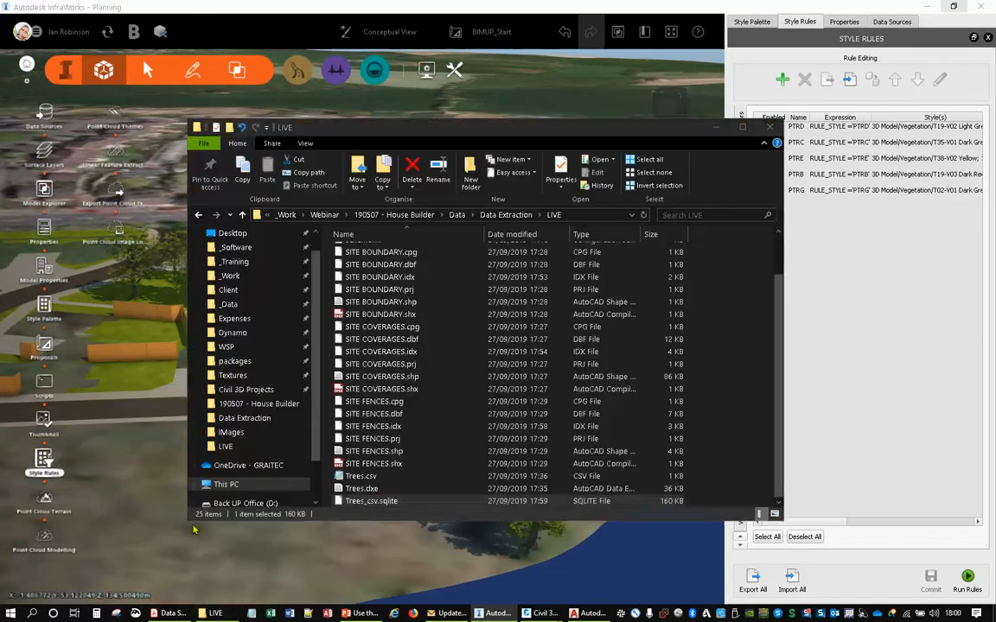
pyautogui.scroll(2, 355, 413)
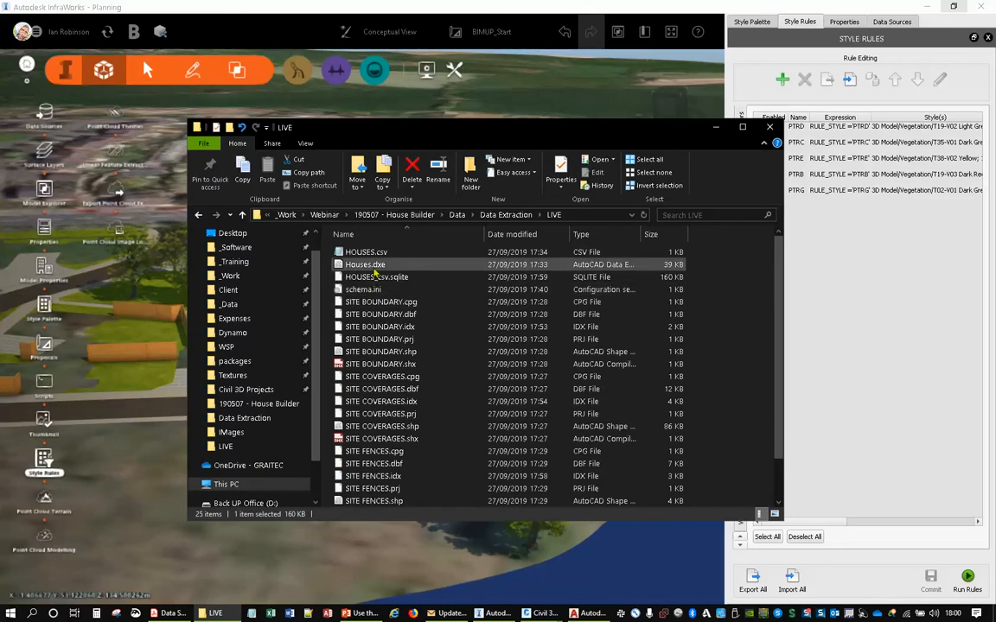
pyautogui.moveTo(378, 281); pyautogui.dragTo(393, 315)
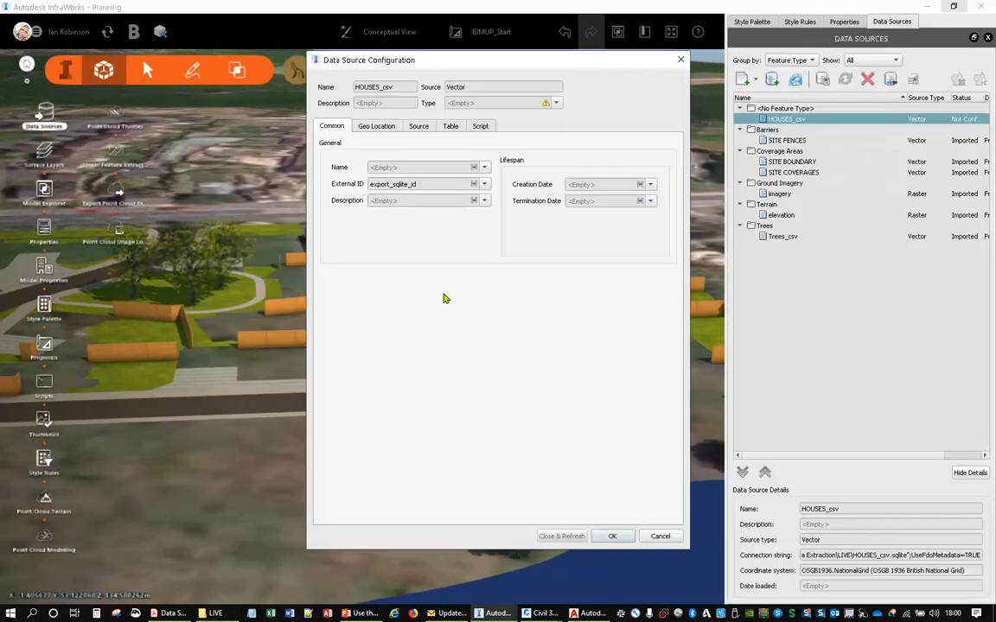
pyautogui.click(556, 105)
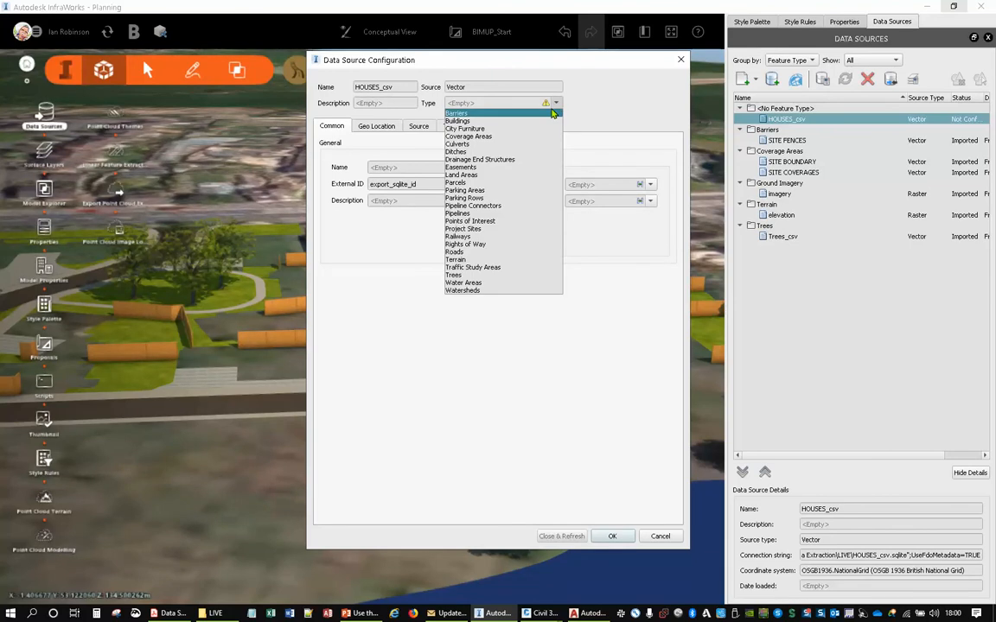
pyautogui.click(461, 121)
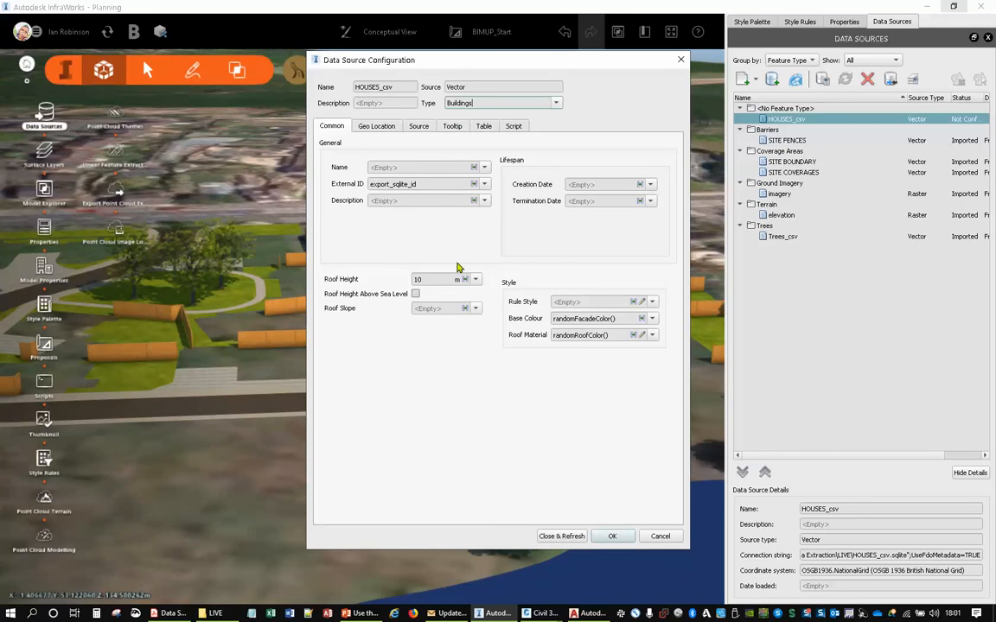
pyautogui.click(556, 103)
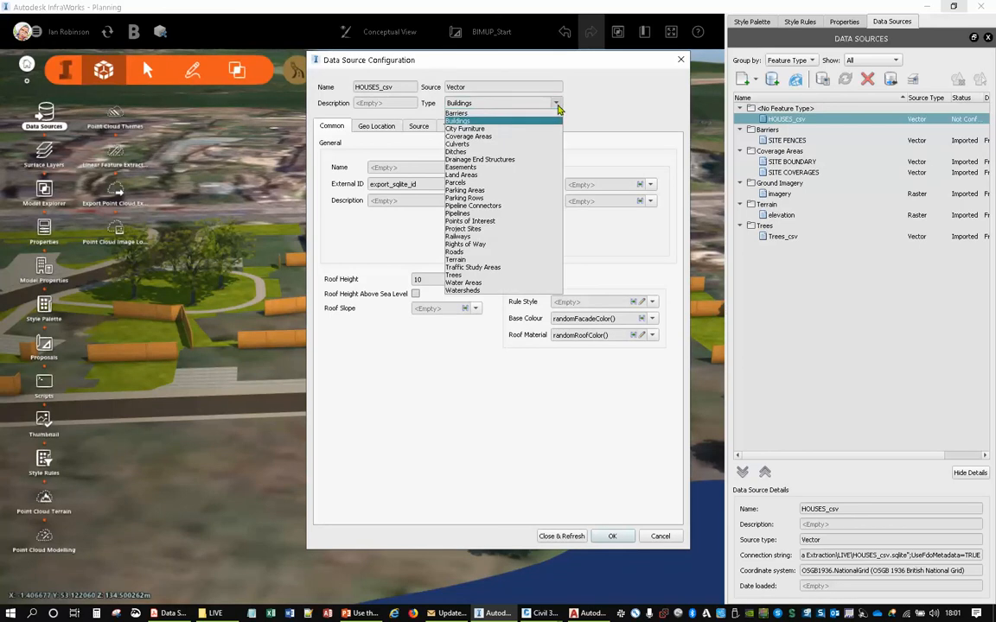
pyautogui.click(471, 129)
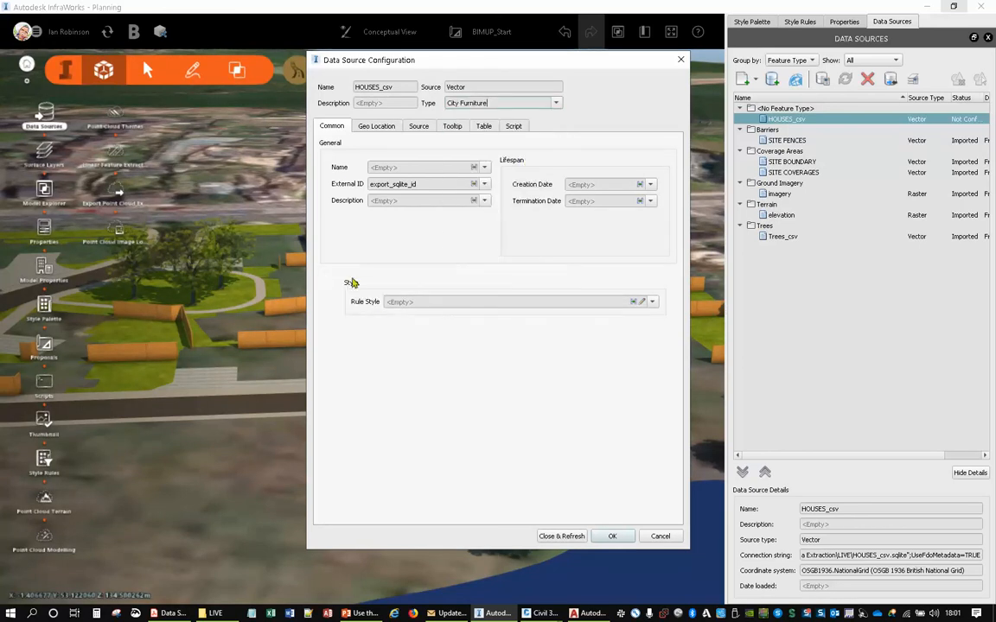
# - Map the HOUSES_csv source's name to the NAME attribute and set its draping option to Drape
pyautogui.click(484, 167)
pyautogui.click(388, 201)
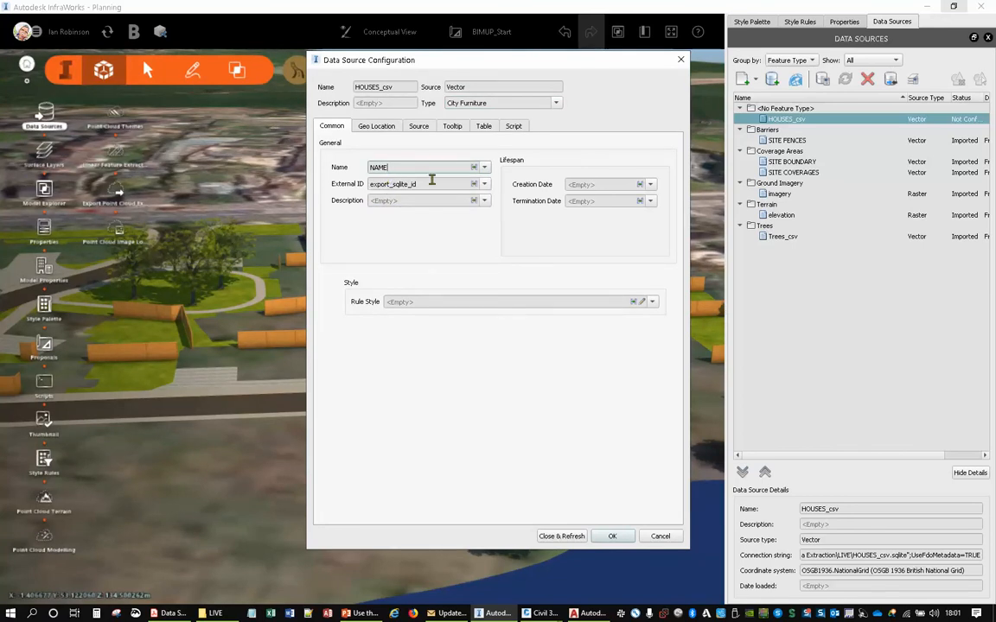
pyautogui.click(380, 127)
pyautogui.click(420, 127)
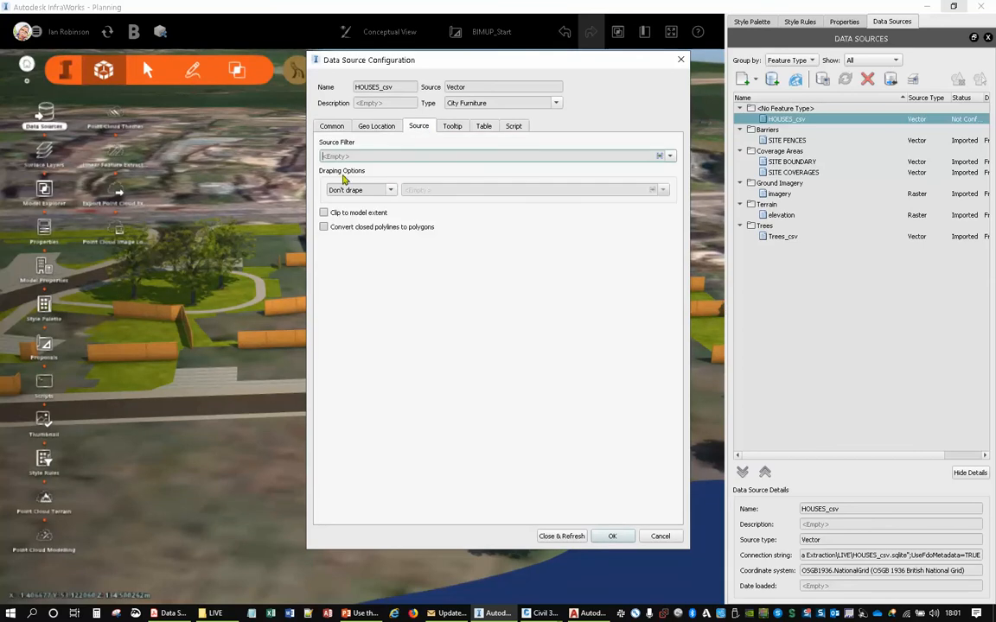
pyautogui.click(390, 192)
pyautogui.click(344, 204)
pyautogui.click(332, 127)
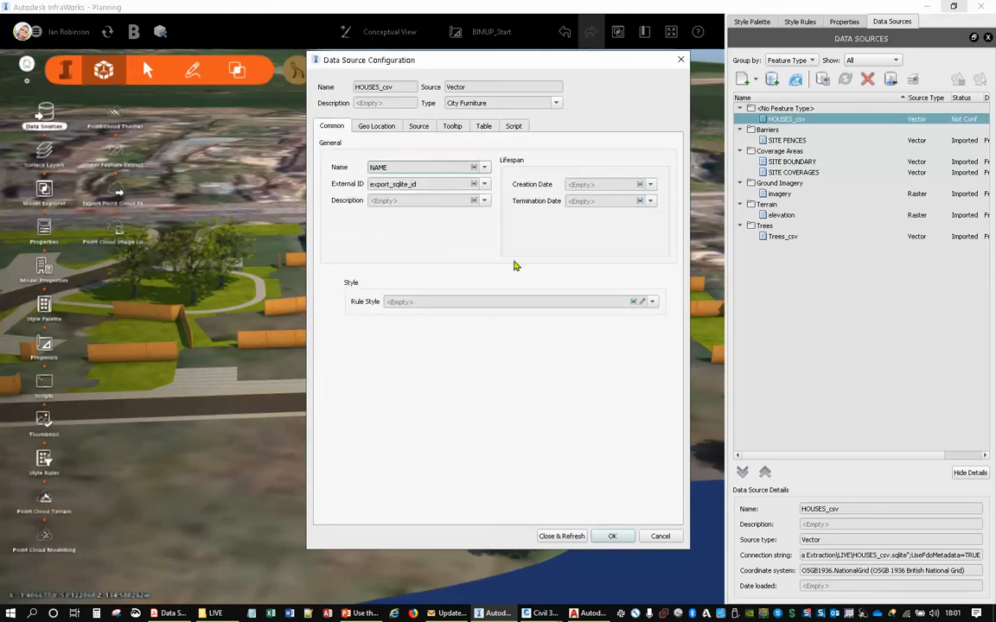
# - Map Rotate Z of the HOUSES_csv source to the ROTATION attribute and import the source into the model
pyautogui.click(484, 127)
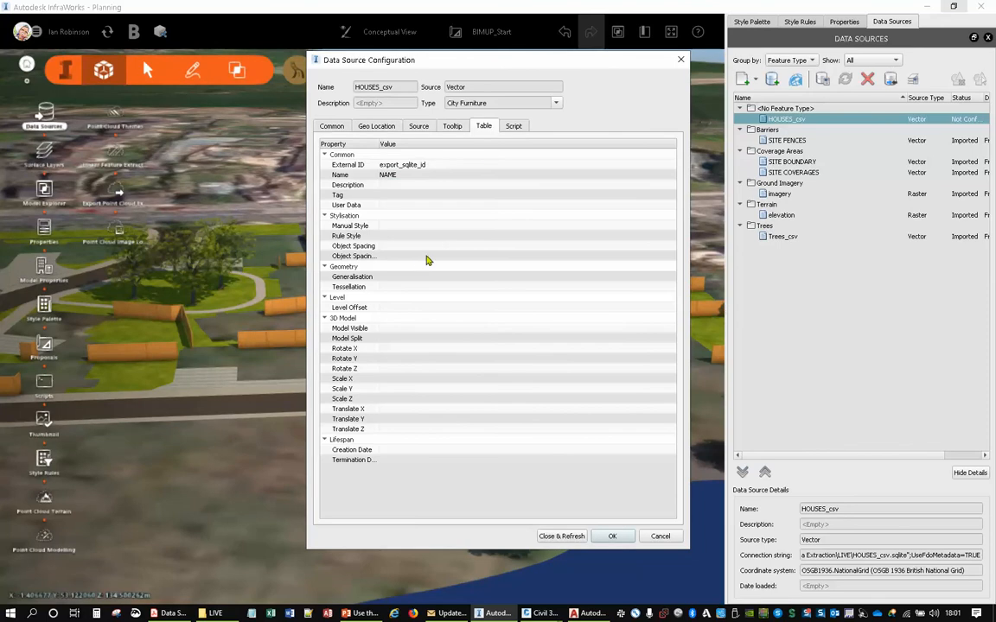
pyautogui.click(394, 370)
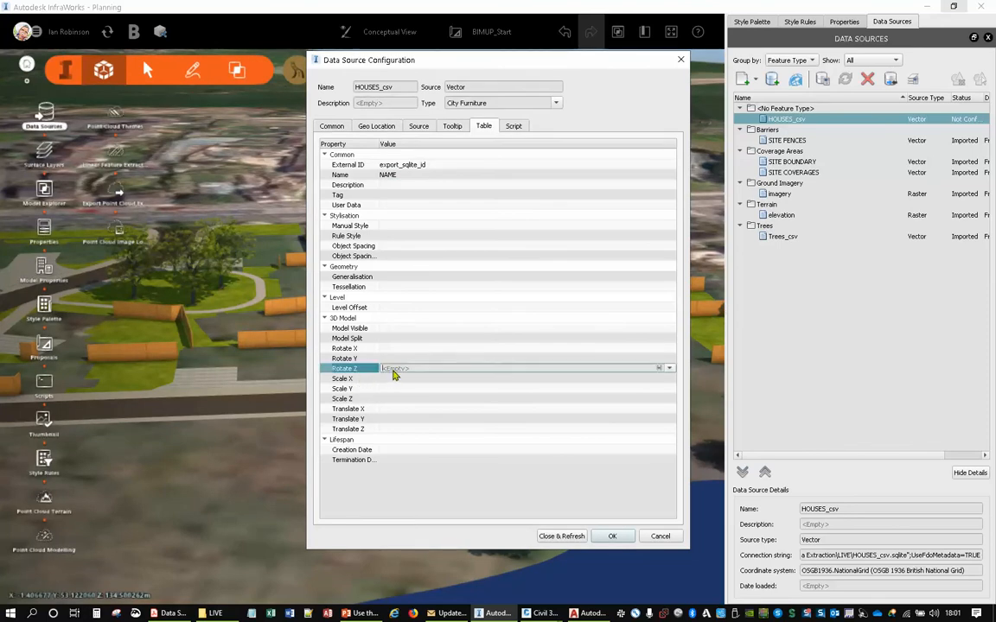
pyautogui.click(670, 370)
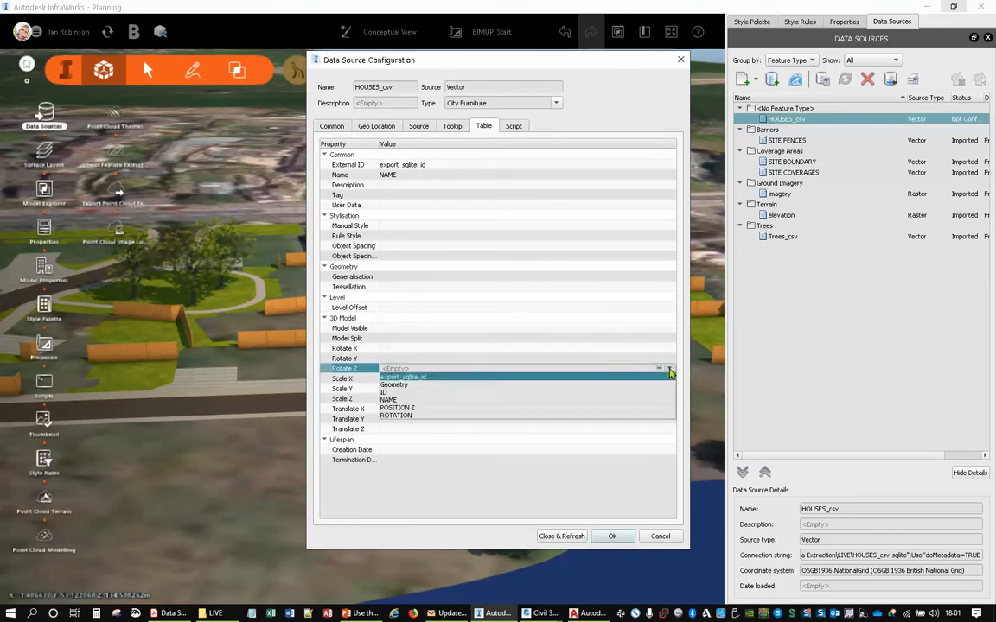
pyautogui.click(432, 409)
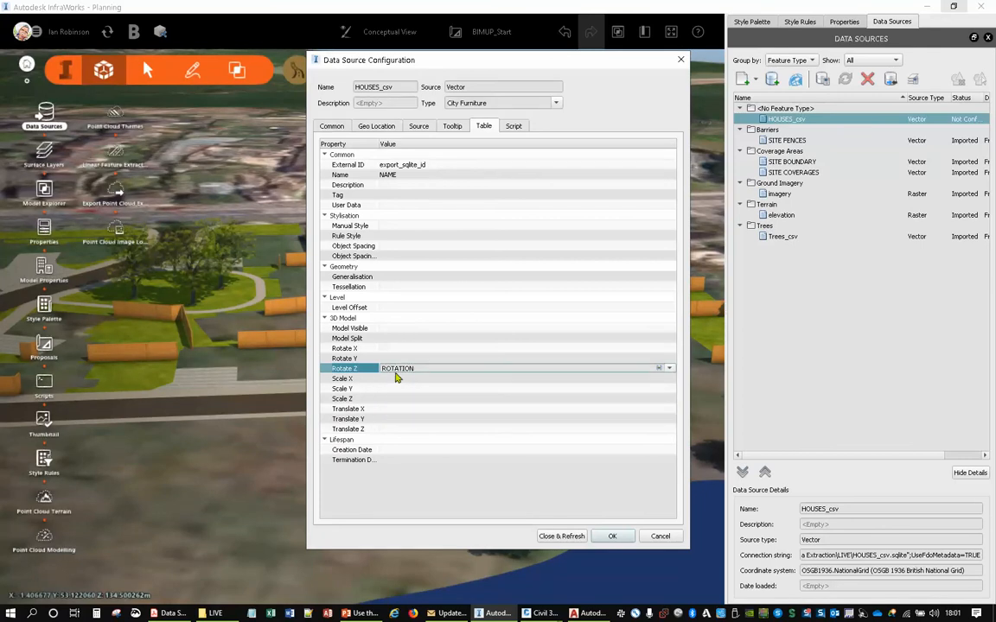
pyautogui.click(561, 536)
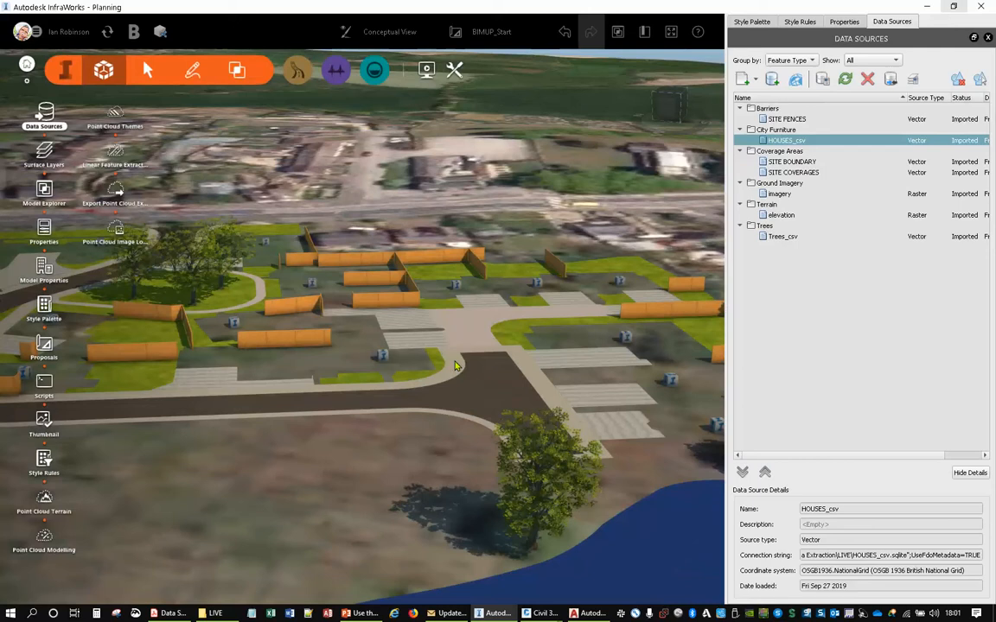
# - Inspect the imported house points on their plots and browse the UK Houses 3D model styles under Buildings/Residential
pyautogui.moveTo(310, 419); pyautogui.dragTo(300, 288)
pyautogui.scroll(2, 300, 288)
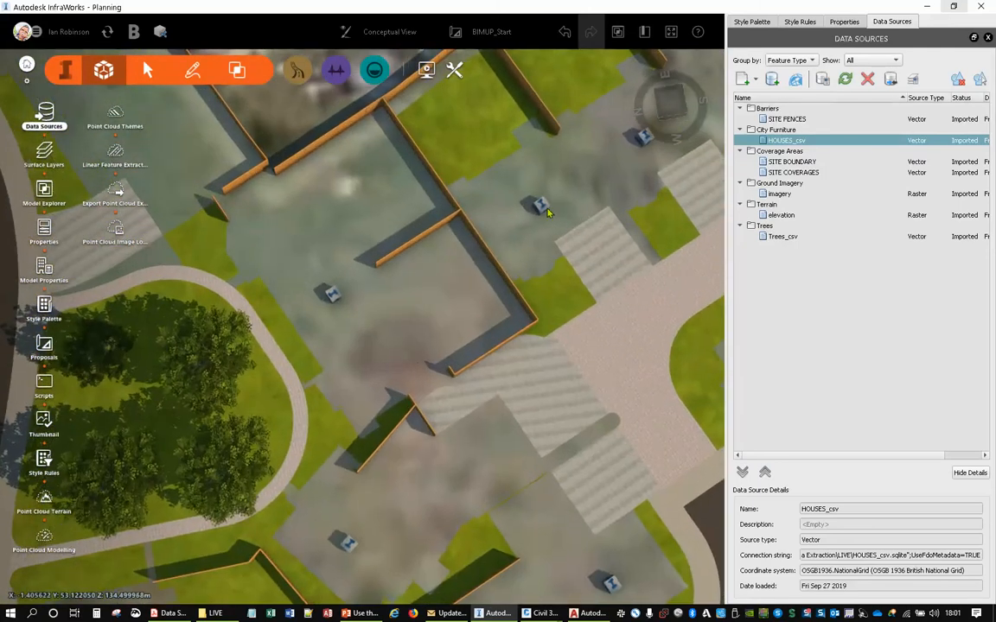
pyautogui.moveTo(409, 377); pyautogui.dragTo(373, 121, button='middle')
pyautogui.moveTo(422, 354); pyautogui.dragTo(307, 349)
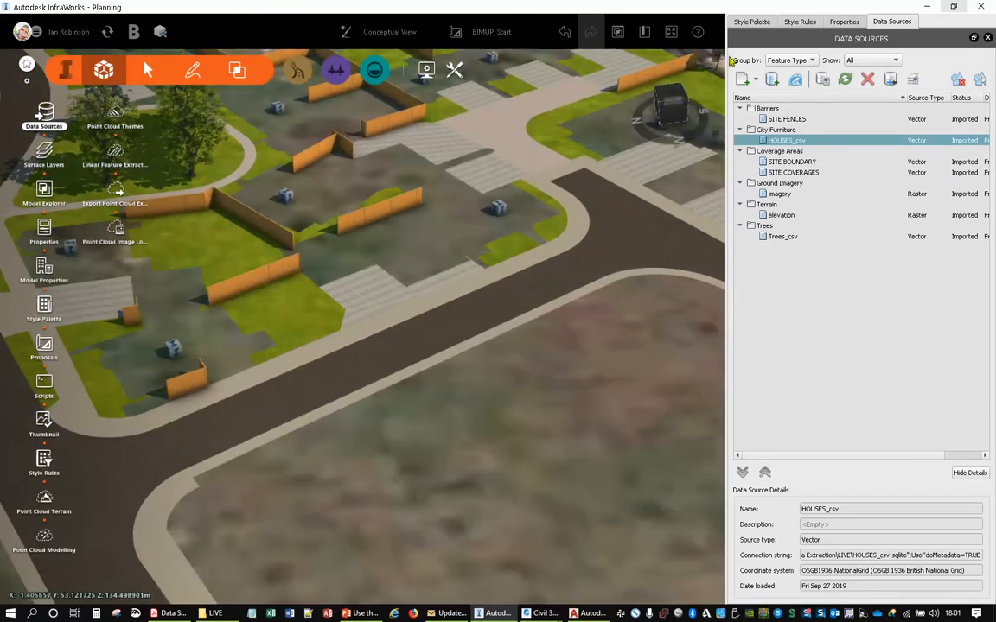
pyautogui.click(752, 21)
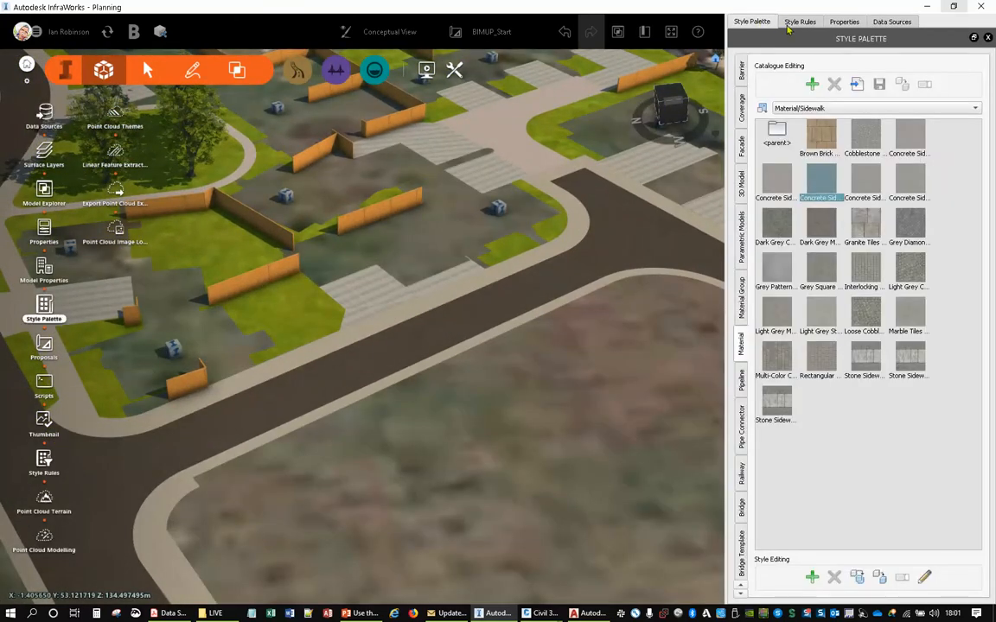
pyautogui.scroll(6, 747, 168)
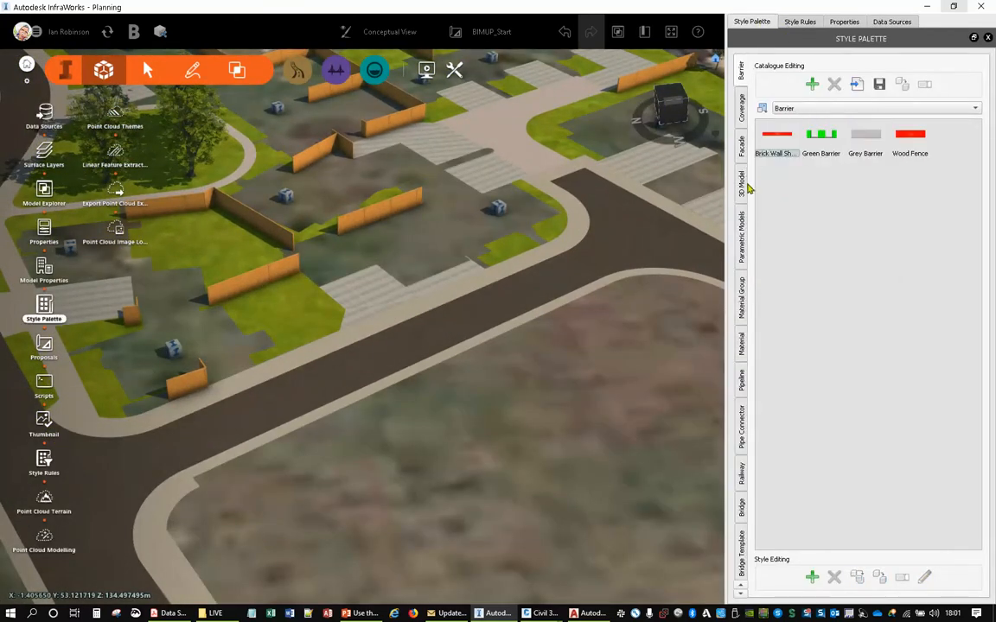
pyautogui.click(749, 185)
pyautogui.doubleClick(864, 132)
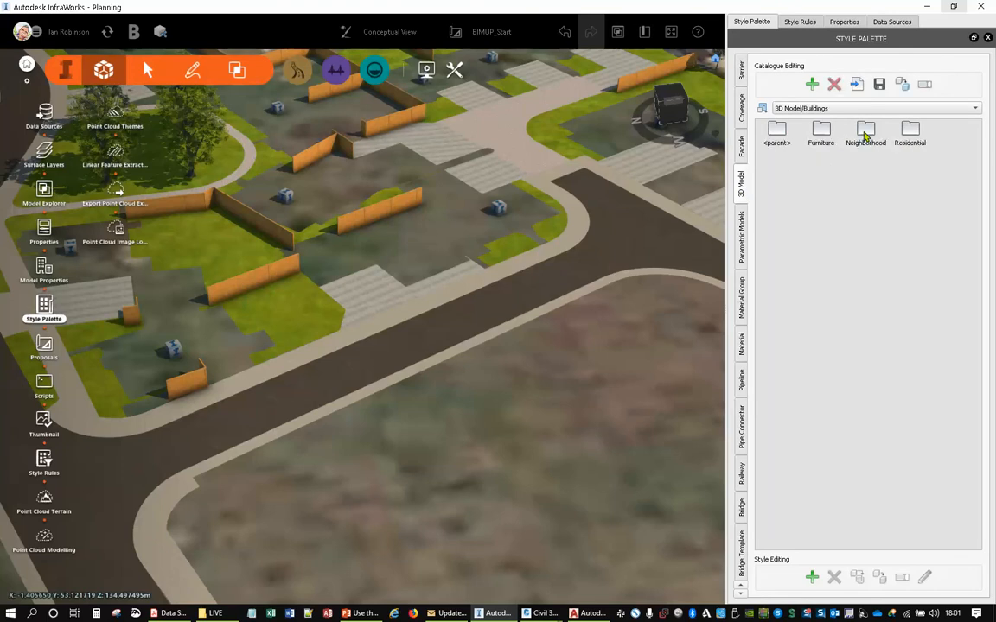
pyautogui.doubleClick(906, 132)
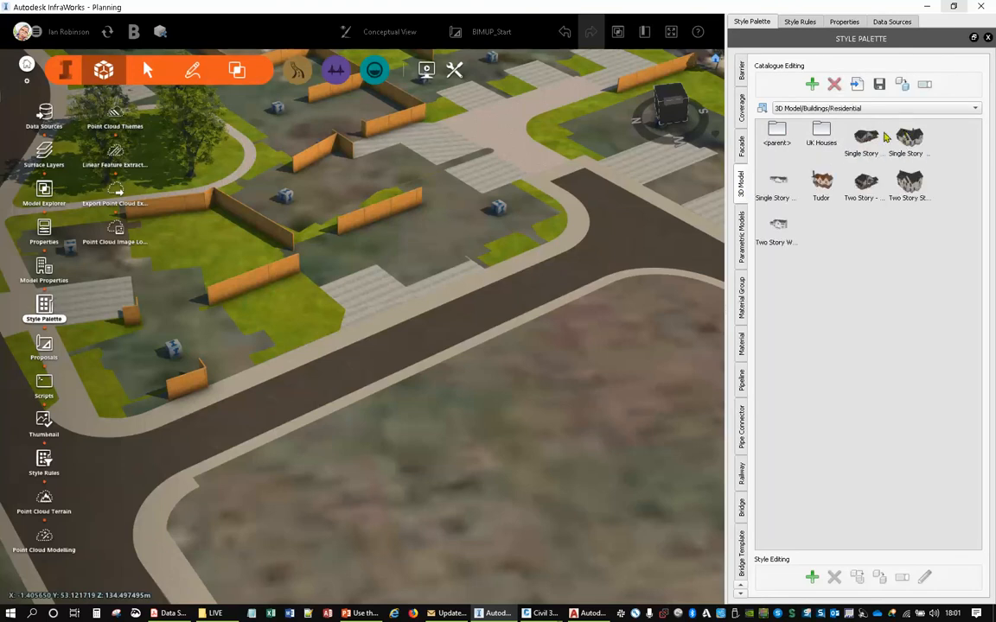
pyautogui.doubleClick(823, 132)
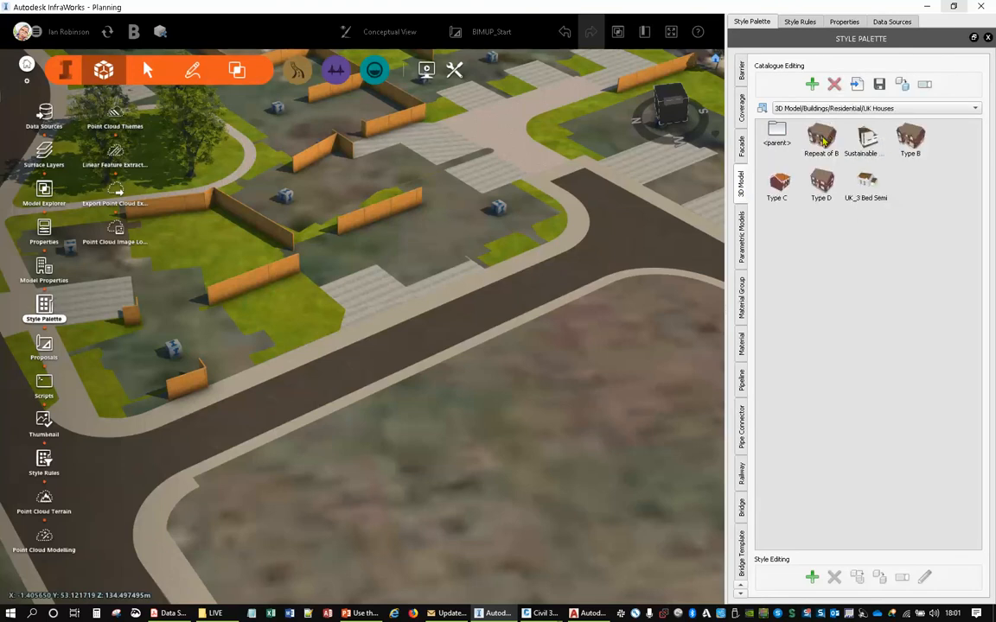
pyautogui.moveTo(824, 147)
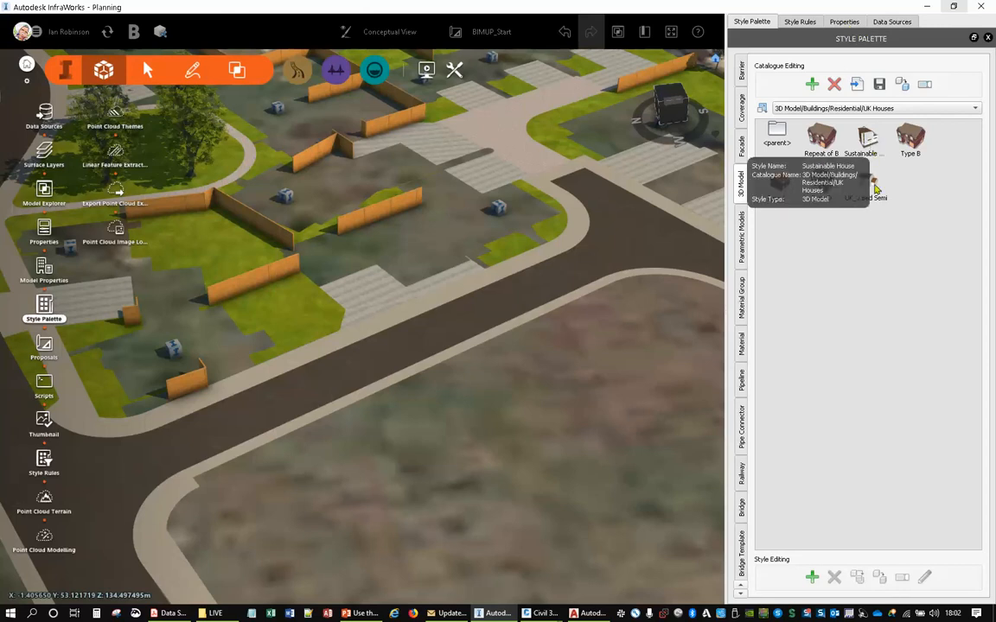
# - Run the City Furniture style rules for house types A to D to place the house models
pyautogui.click(800, 23)
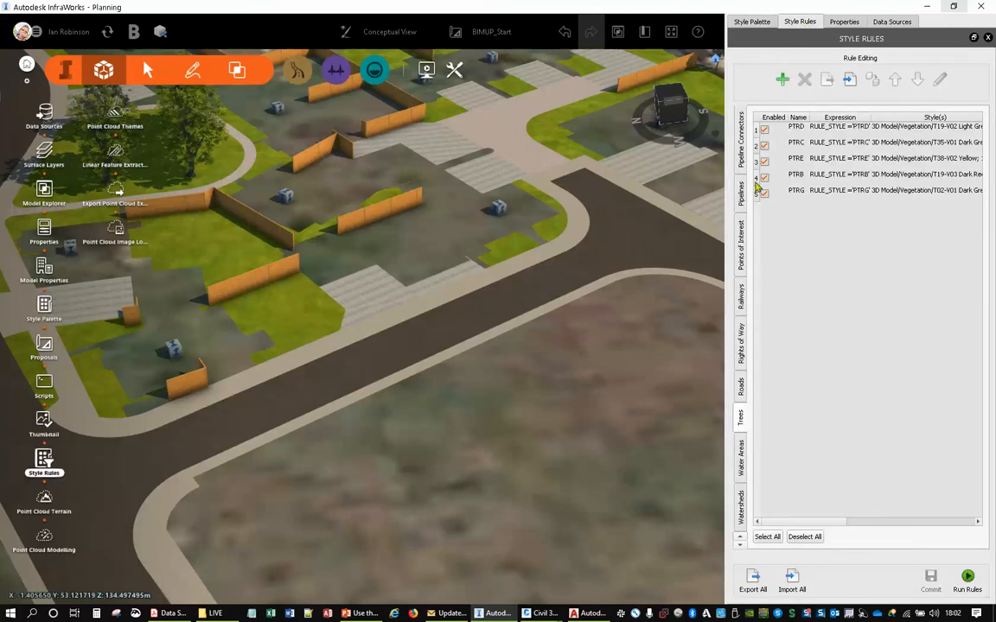
pyautogui.scroll(15, 745, 270)
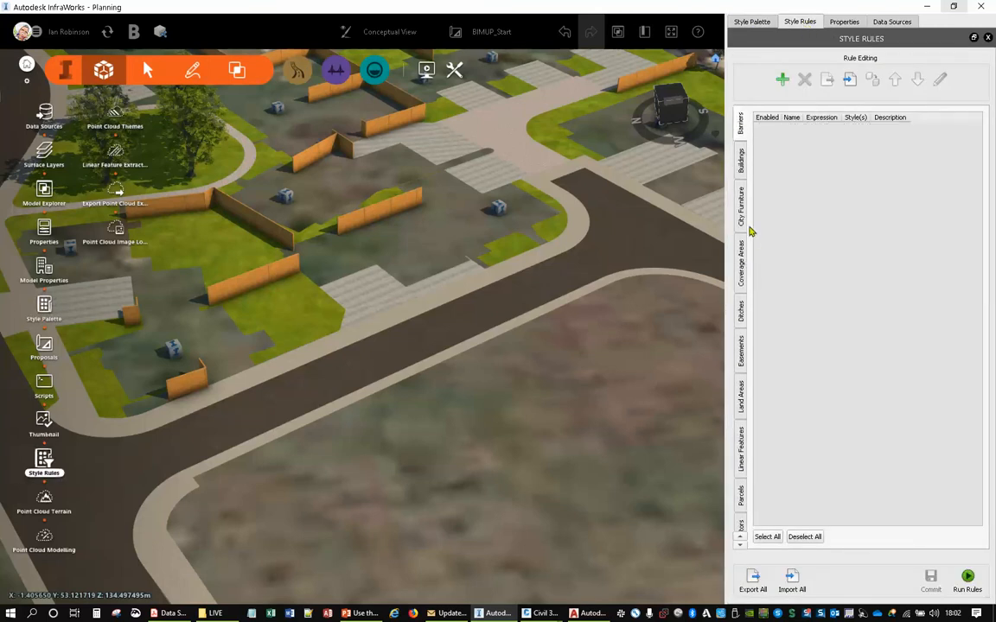
pyautogui.click(742, 222)
pyautogui.click(793, 177)
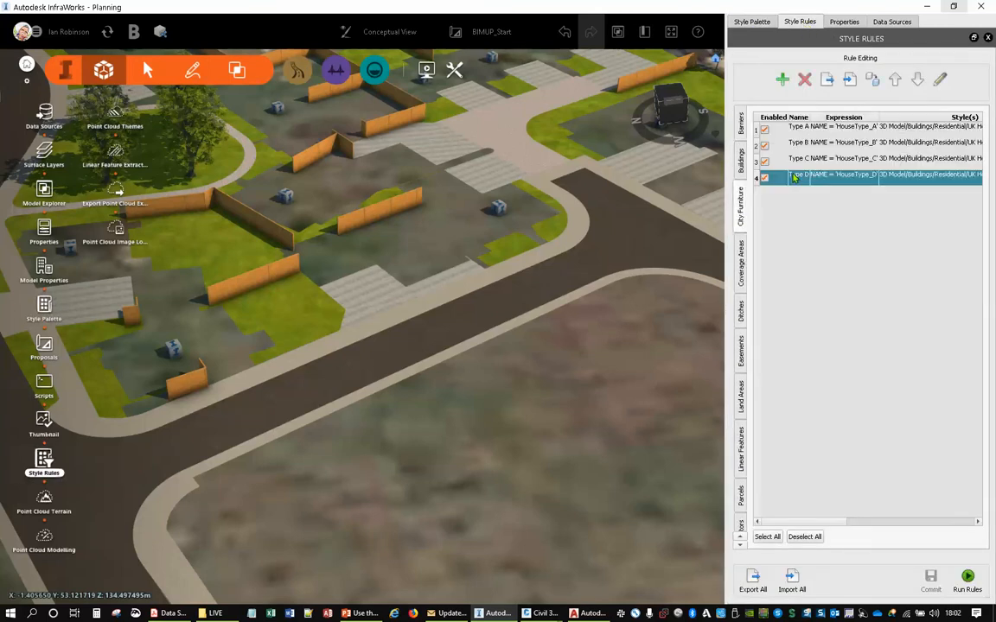
pyautogui.click(967, 577)
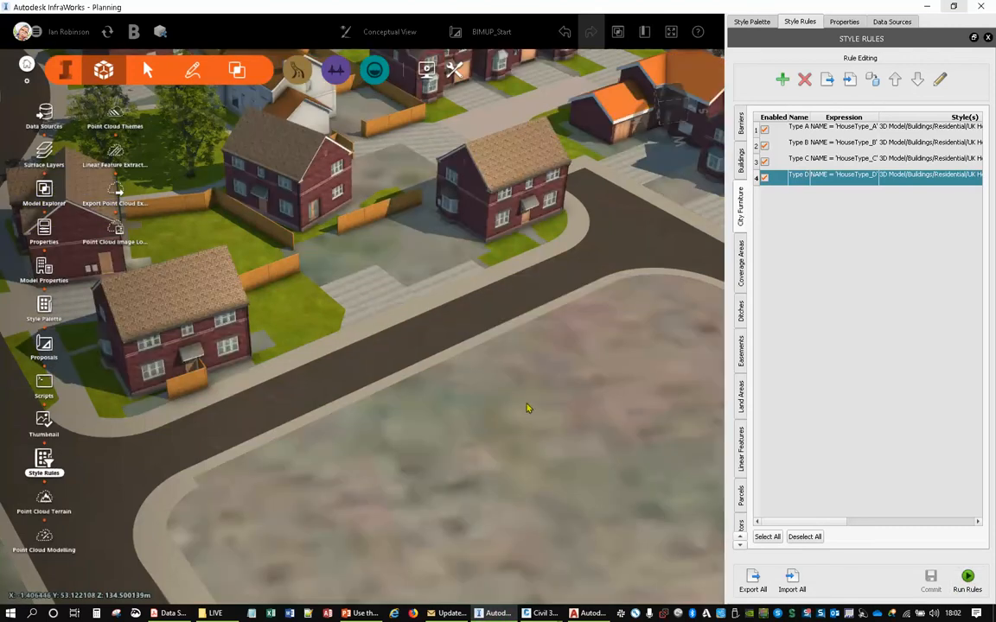
# - Inspect the placed house models around the cul-de-sac and along the estate road from several angles
pyautogui.moveTo(528, 409); pyautogui.dragTo(348, 376)
pyautogui.moveTo(683, 361); pyautogui.dragTo(440, 355, button='middle')
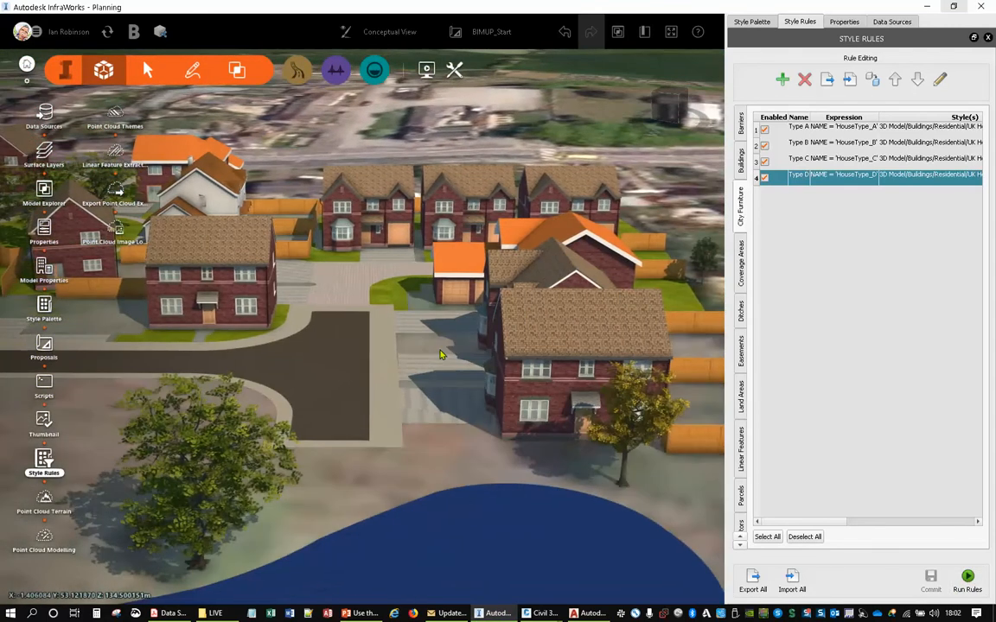
pyautogui.scroll(5, 367, 283)
pyautogui.moveTo(355, 376); pyautogui.dragTo(411, 348)
pyautogui.scroll(-2, 400, 365)
pyautogui.scroll(-8, 411, 348)
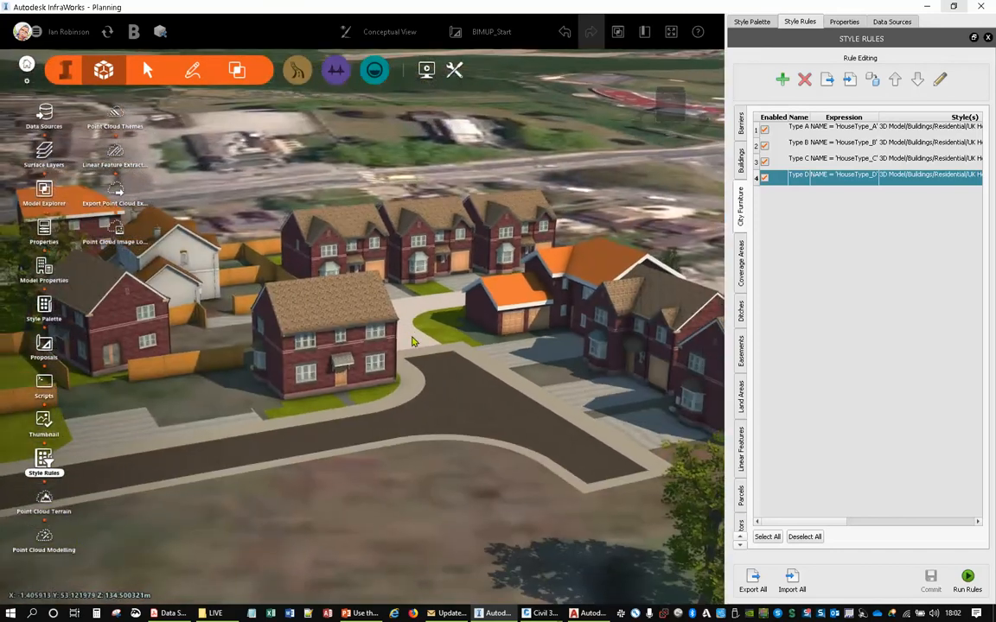
pyautogui.scroll(10, 352, 275)
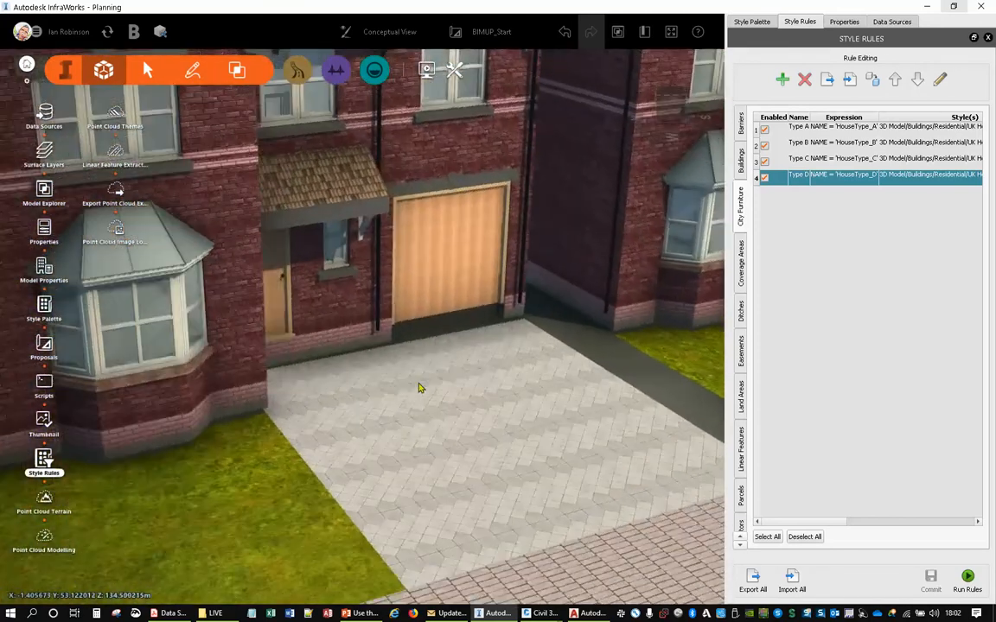
pyautogui.moveTo(419, 387); pyautogui.dragTo(347, 383)
pyautogui.moveTo(347, 383); pyautogui.dragTo(373, 351, button='middle')
pyautogui.moveTo(373, 351); pyautogui.dragTo(337, 296)
# - Select the row of three HouseType_B houses together with the two houses beside the pond
pyautogui.click(337, 297)
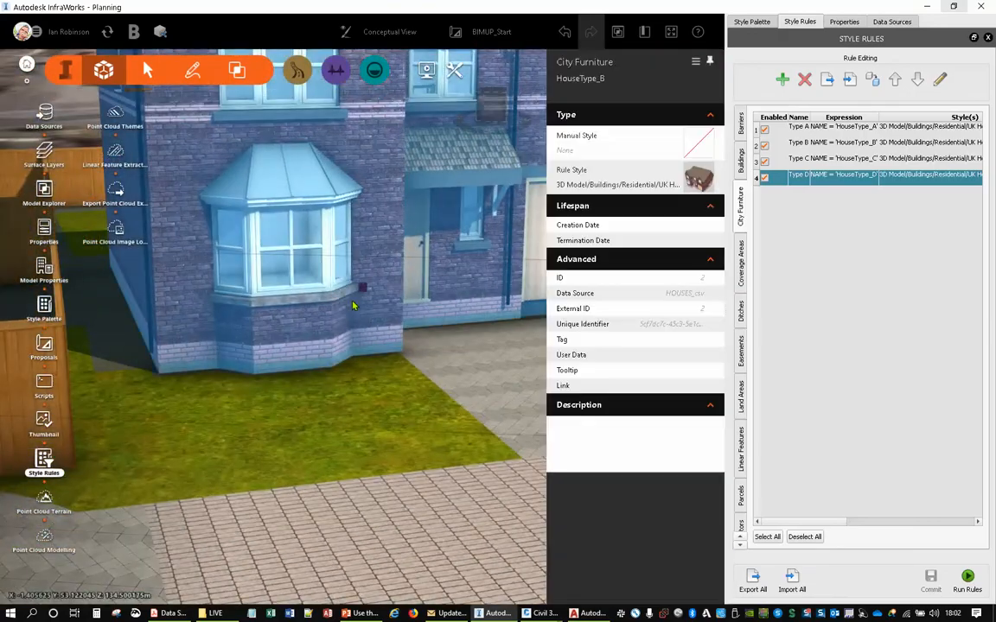
pyautogui.scroll(-10, 329, 294)
pyautogui.scroll(-1, 327, 292)
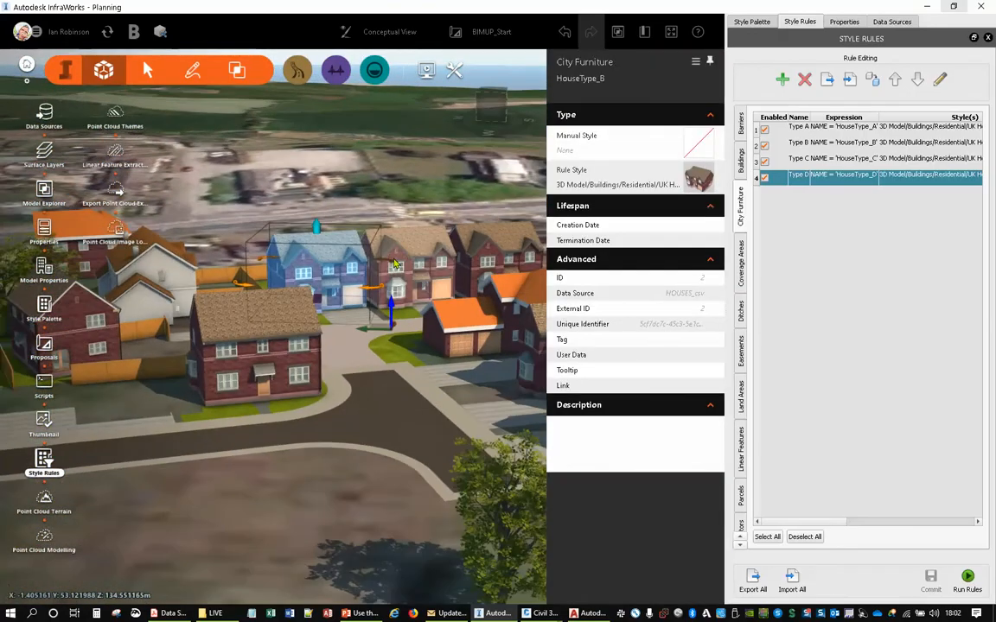
pyautogui.moveTo(359, 393); pyautogui.dragTo(256, 400, button='right')
pyautogui.keyDown('ctrl'); pyautogui.click(354, 277); pyautogui.keyUp('ctrl')
pyautogui.moveTo(349, 367); pyautogui.dragTo(402, 485)
pyautogui.keyDown('ctrl'); pyautogui.click(423, 249); pyautogui.keyUp('ctrl')
pyautogui.moveTo(358, 296); pyautogui.dragTo(190, 173, button='right')
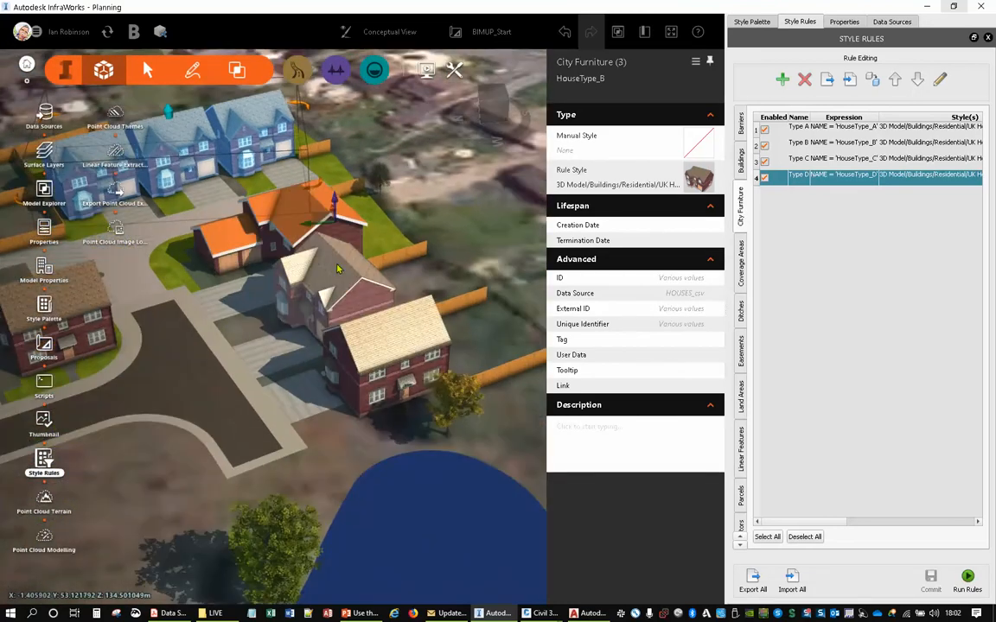
pyautogui.keyDown('ctrl'); pyautogui.click(333, 298); pyautogui.keyUp('ctrl')
pyautogui.keyDown('ctrl'); pyautogui.click(394, 383); pyautogui.keyUp('ctrl')
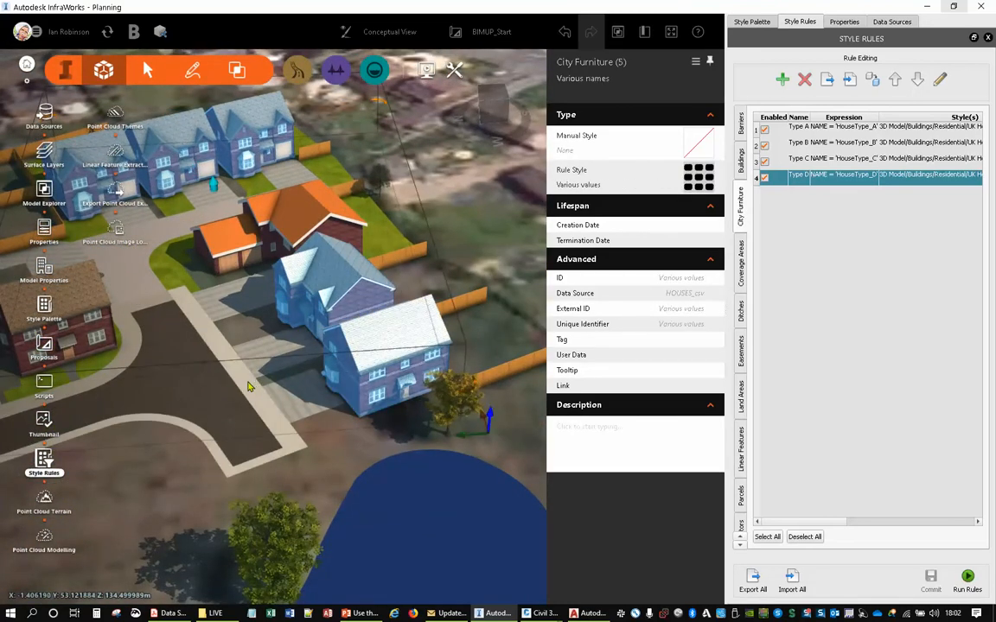
# - Add the six remaining City Furniture houses along the estate road and its far bend to the selection
pyautogui.moveTo(129, 365); pyautogui.dragTo(438, 294, button='right')
pyautogui.keyDown('ctrl'); pyautogui.click(400, 262); pyautogui.keyUp('ctrl')
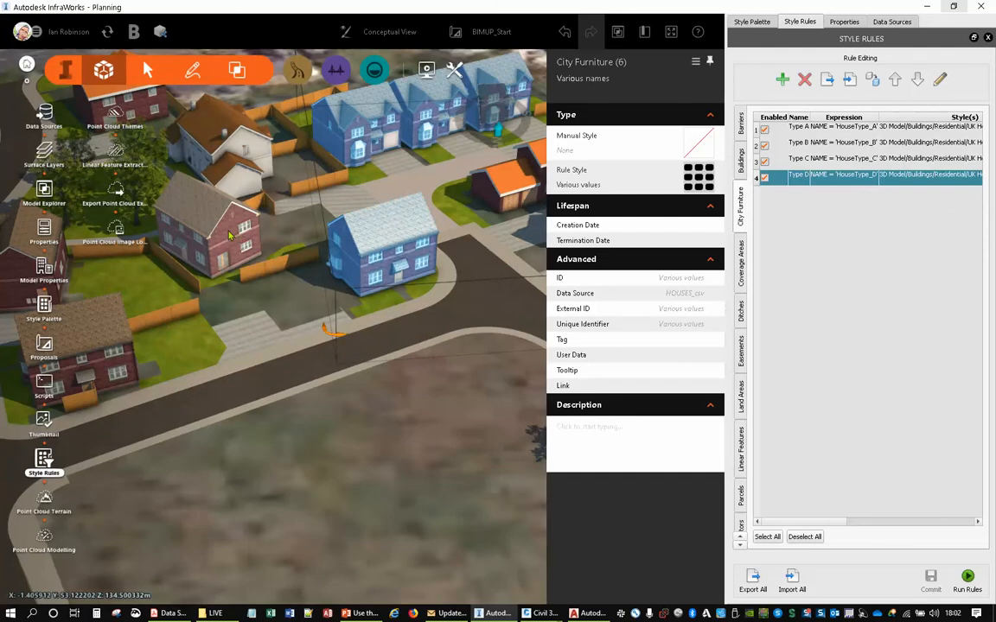
pyautogui.keyDown('ctrl'); pyautogui.click(209, 209); pyautogui.keyUp('ctrl')
pyautogui.moveTo(271, 369); pyautogui.dragTo(467, 331, button='right')
pyautogui.keyDown('ctrl'); pyautogui.click(263, 287); pyautogui.keyUp('ctrl')
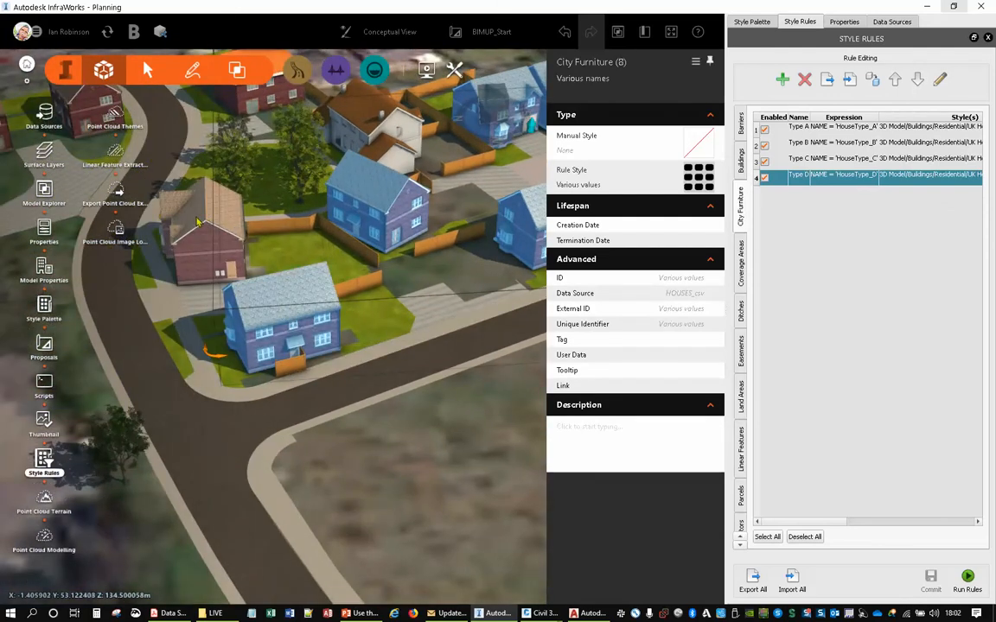
pyautogui.keyDown('ctrl'); pyautogui.click(178, 197); pyautogui.keyUp('ctrl')
pyautogui.moveTo(111, 140); pyautogui.dragTo(262, 320, button='right')
pyautogui.keyDown('ctrl'); pyautogui.click(226, 270); pyautogui.keyUp('ctrl')
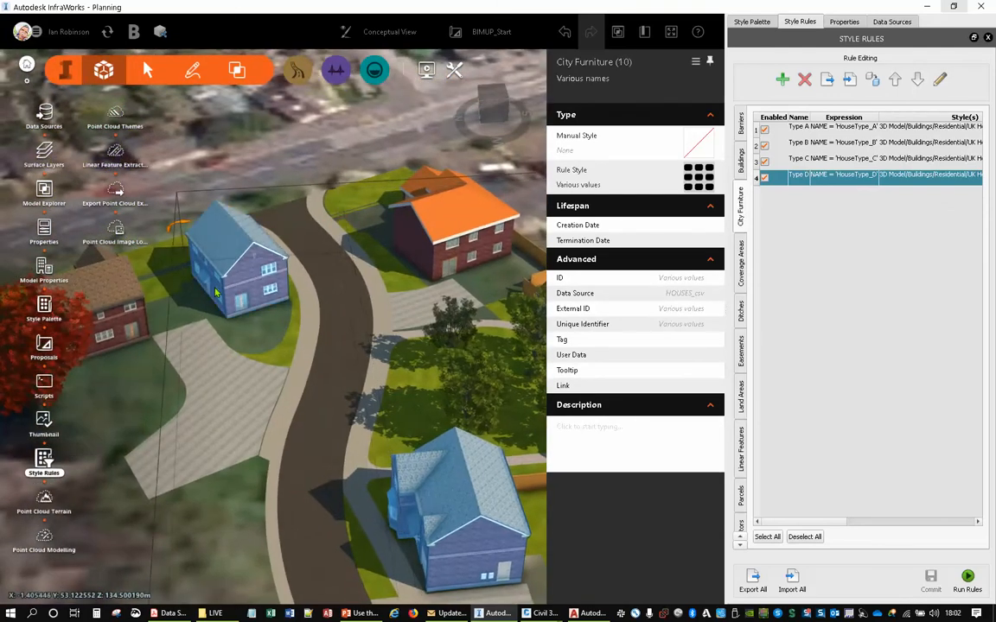
pyautogui.keyDown('ctrl'); pyautogui.click(129, 274); pyautogui.keyUp('ctrl')
pyautogui.moveTo(288, 204); pyautogui.dragTo(235, 168, button='right')
pyautogui.scroll(-3, 233, 167)
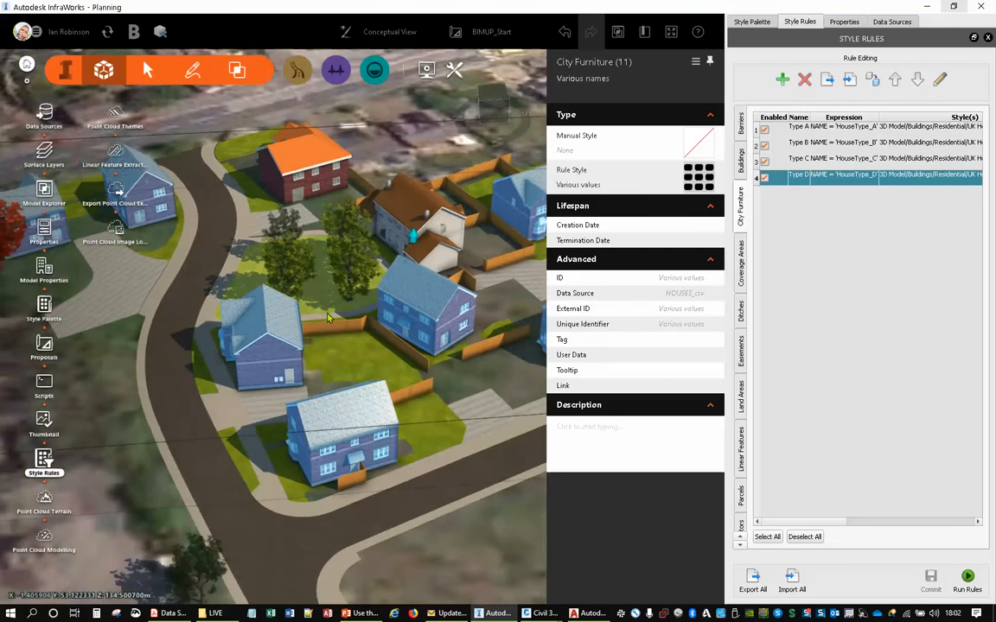
# - Clear the house selection and review the whole site with its road, plots and pond
pyautogui.moveTo(409, 315); pyautogui.dragTo(121, 275, button='right')
pyautogui.moveTo(309, 367)
pyautogui.mouseDown()
pyautogui.moveTo(316, 330)
pyautogui.moveTo(344, 316)
pyautogui.moveTo(338, 328)
pyautogui.mouseUp()
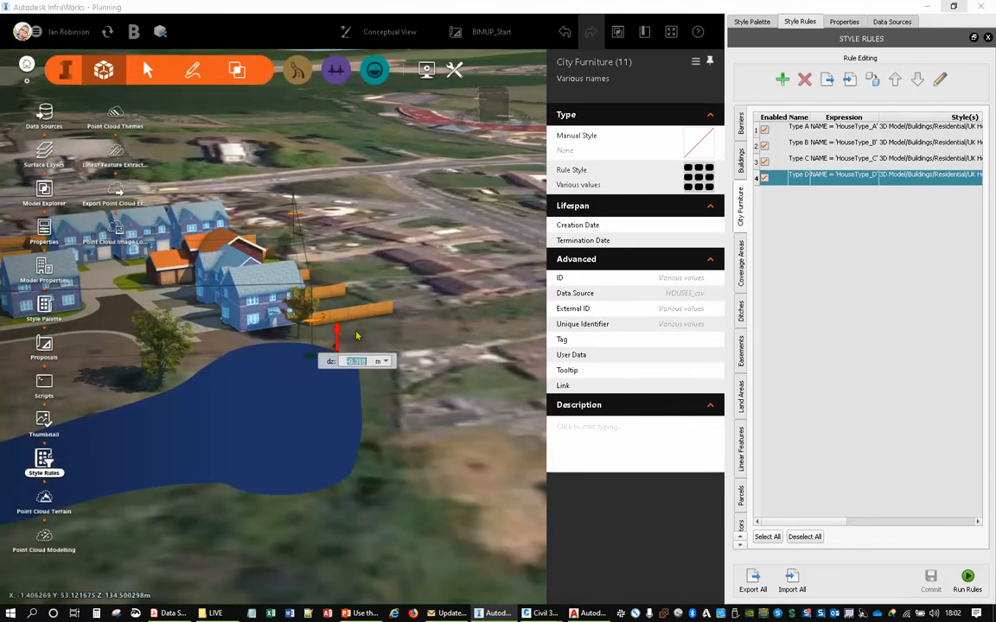
pyautogui.doubleClick(428, 338)
pyautogui.moveTo(142, 289); pyautogui.dragTo(467, 352, button='right')
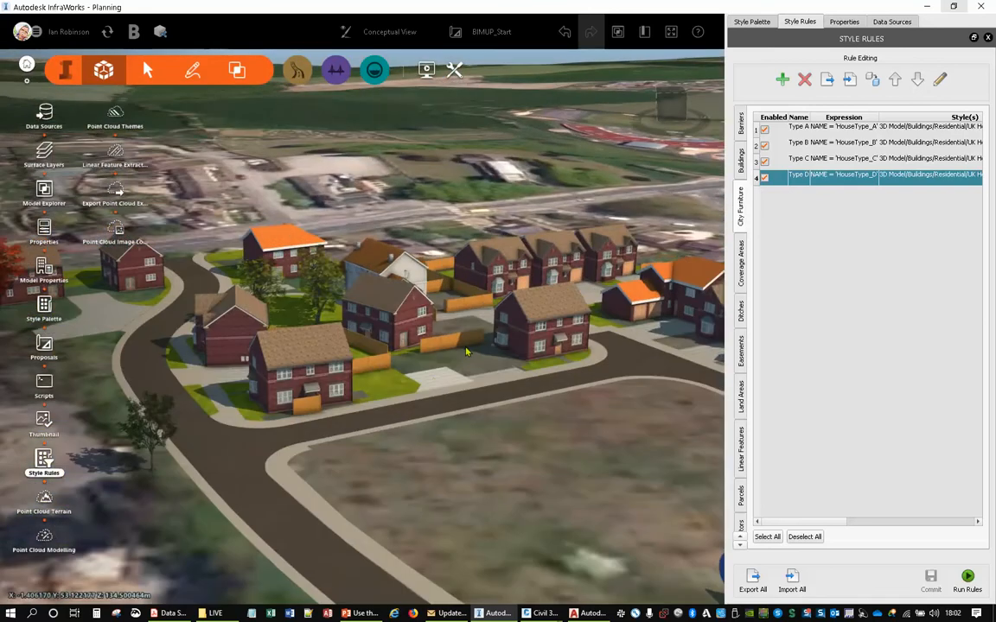
pyautogui.moveTo(630, 432); pyautogui.dragTo(416, 400, button='right')
pyautogui.scroll(2, 411, 411)
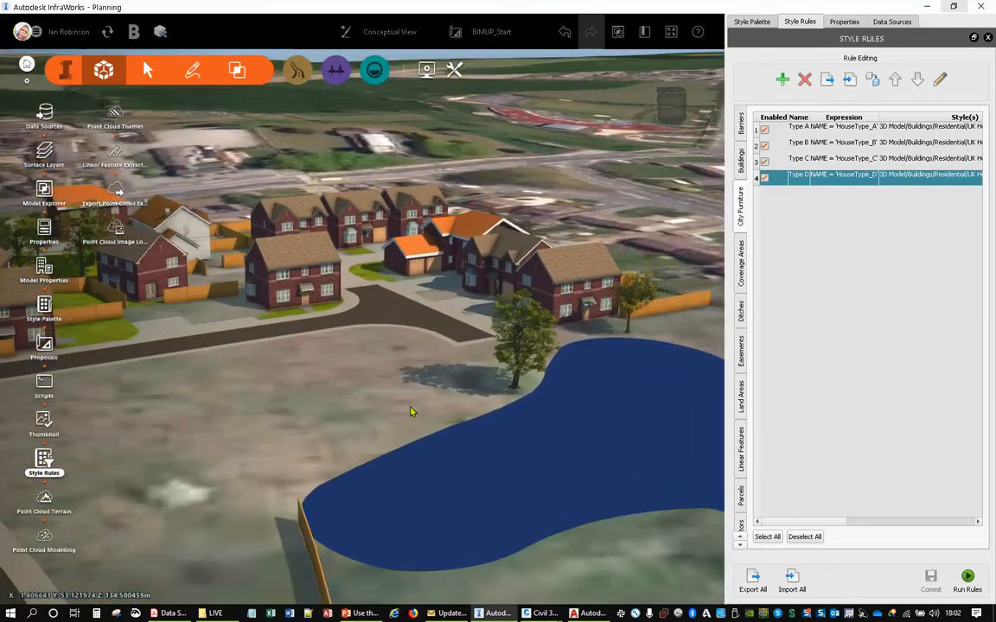
pyautogui.scroll(-3, 410, 411)
pyautogui.moveTo(401, 406); pyautogui.dragTo(591, 263)
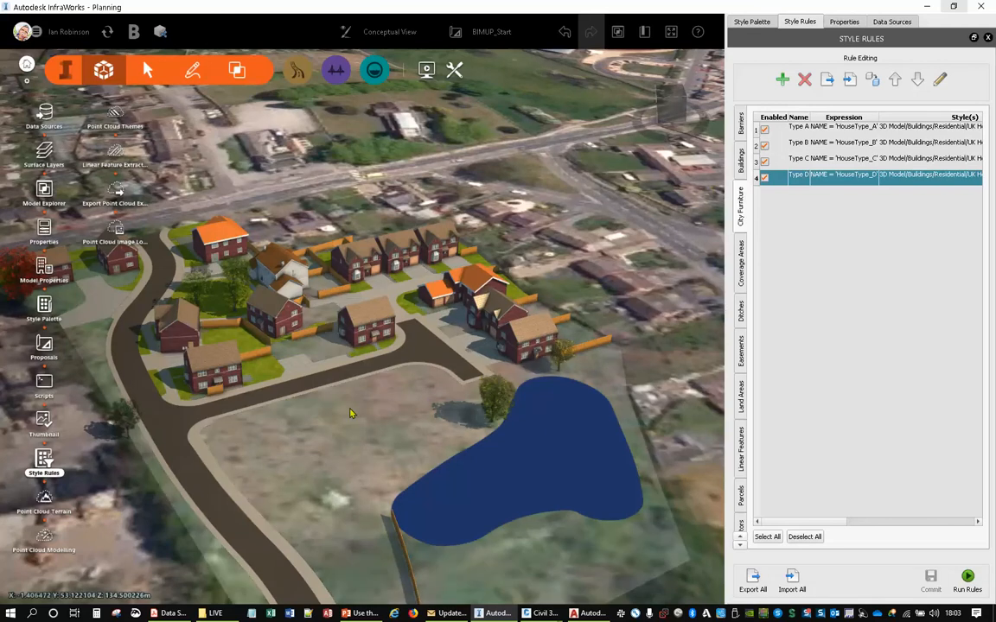
# - Apply the Field1 style from Material/Terrain to the site's open ground coverage
pyautogui.click(761, 25)
pyautogui.click(740, 125)
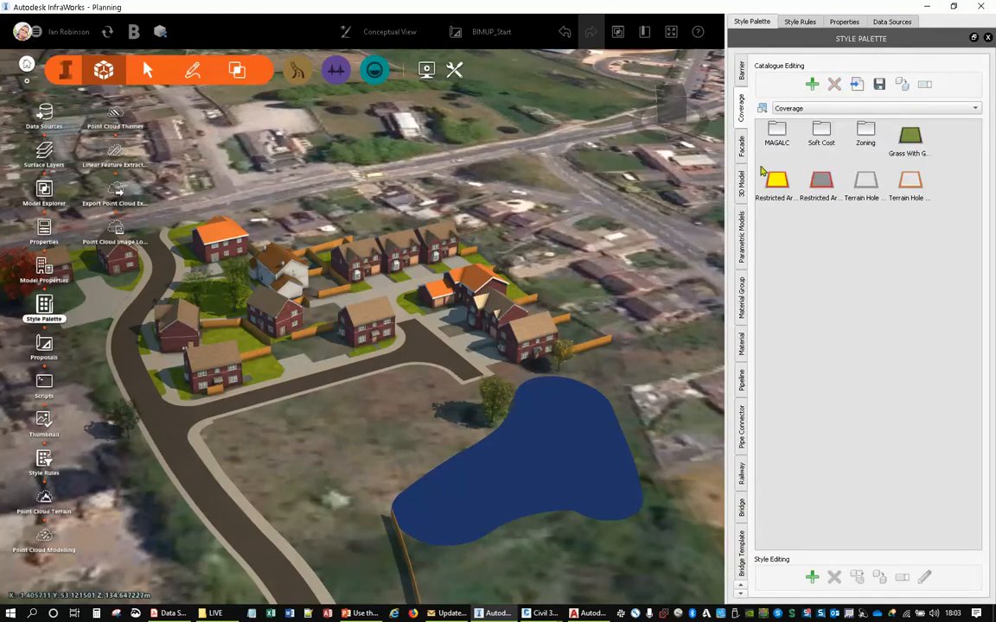
pyautogui.click(741, 355)
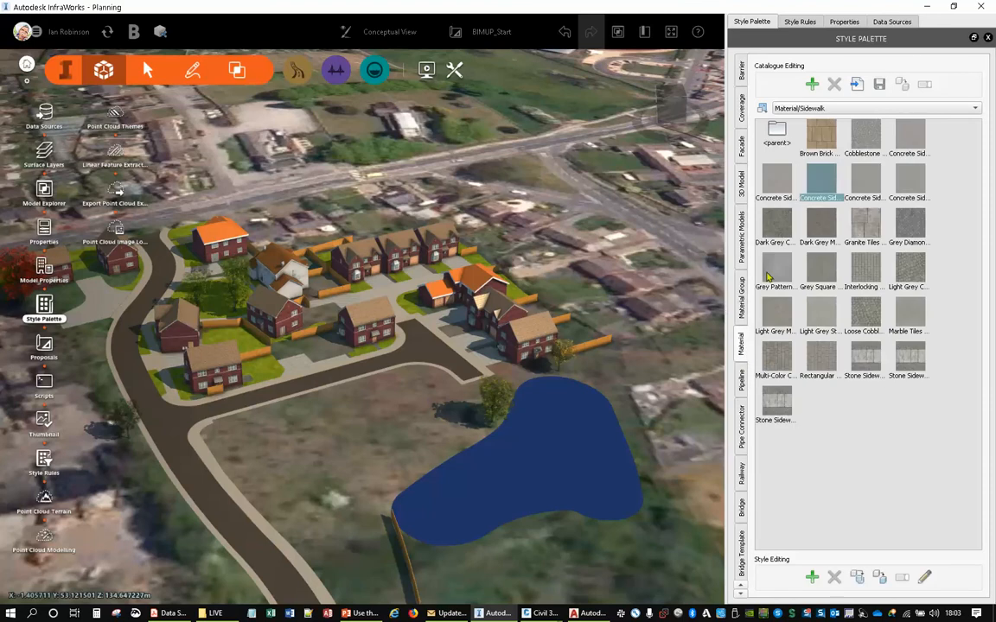
pyautogui.doubleClick(775, 127)
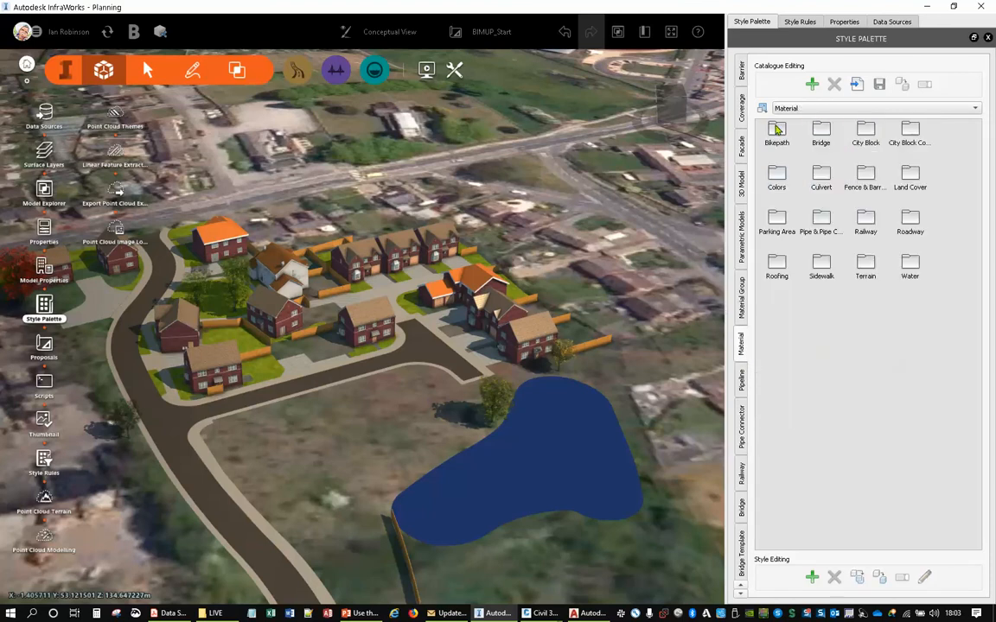
pyautogui.doubleClick(866, 265)
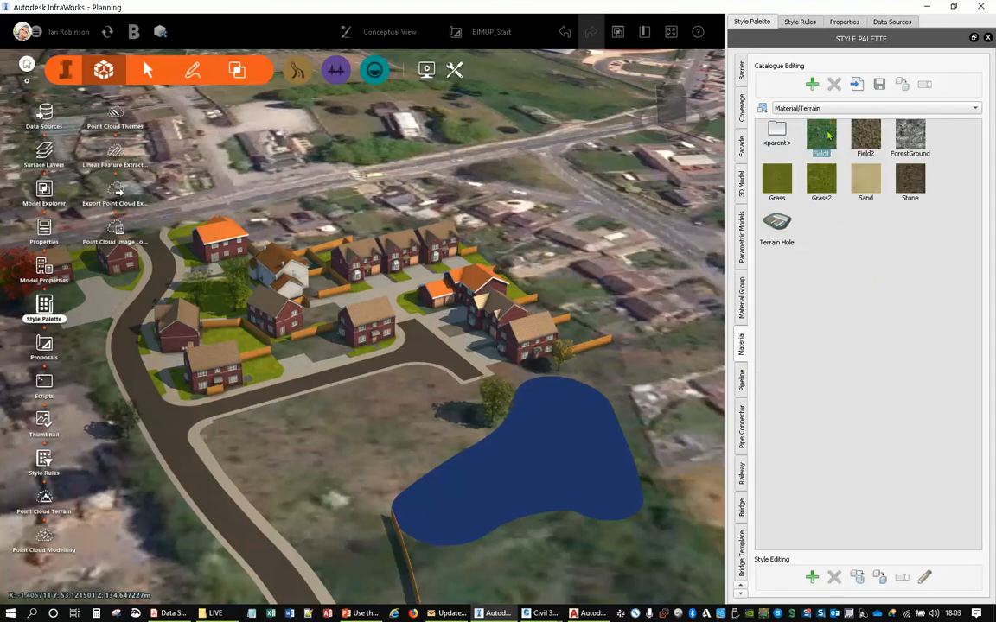
pyautogui.moveTo(822, 136); pyautogui.dragTo(360, 363)
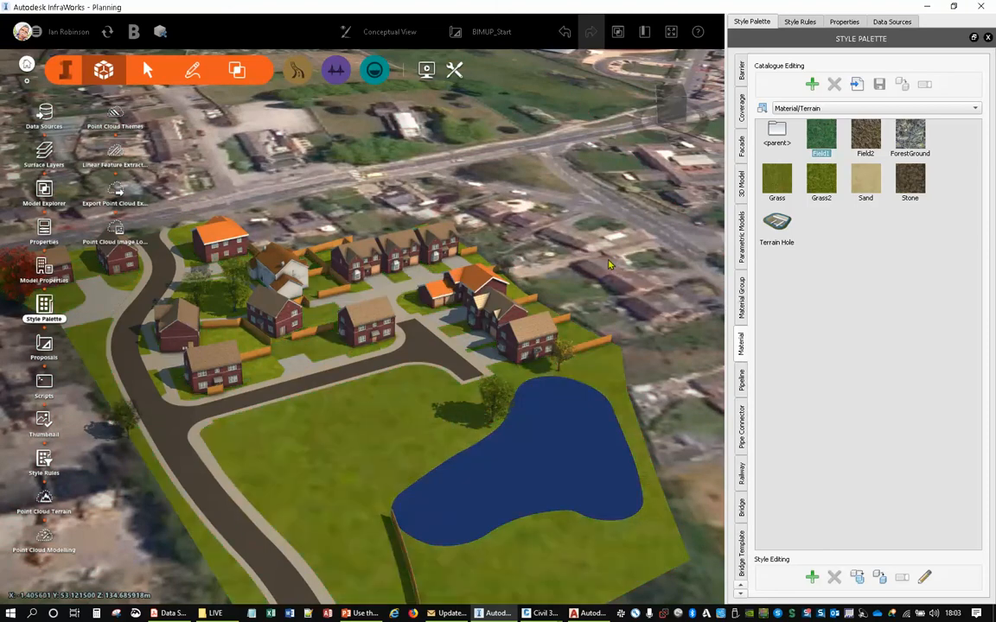
# - Draw a Brick Wall Short barrier along the driveway edge between the first two houses of the row
pyautogui.scroll(5, 365, 287)
pyautogui.scroll(3, 364, 287)
pyautogui.moveTo(391, 262); pyautogui.dragTo(415, 349)
pyautogui.moveTo(415, 348); pyautogui.dragTo(436, 441, button='middle')
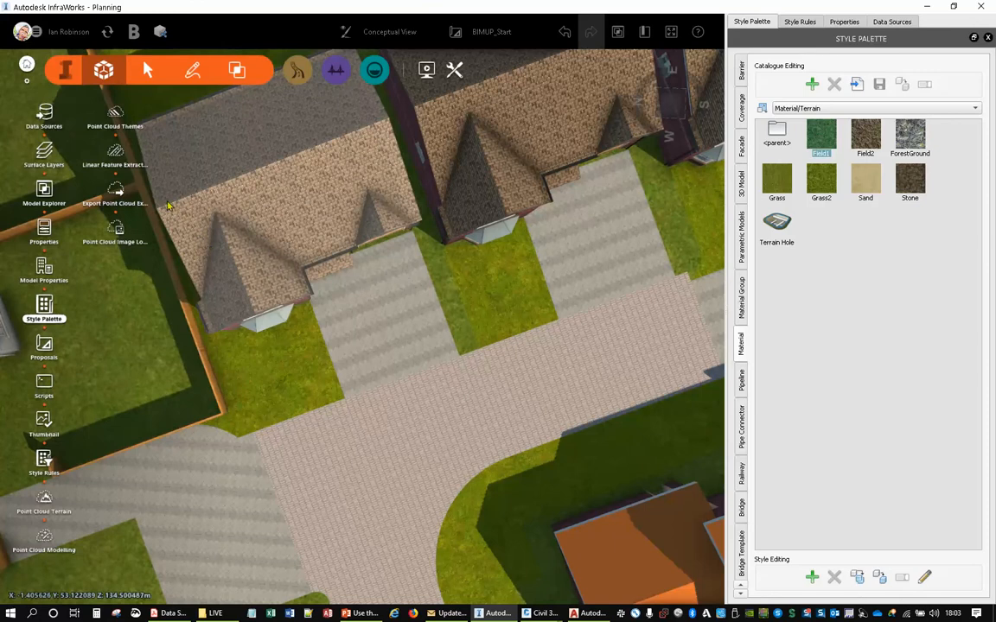
pyautogui.click(187, 75)
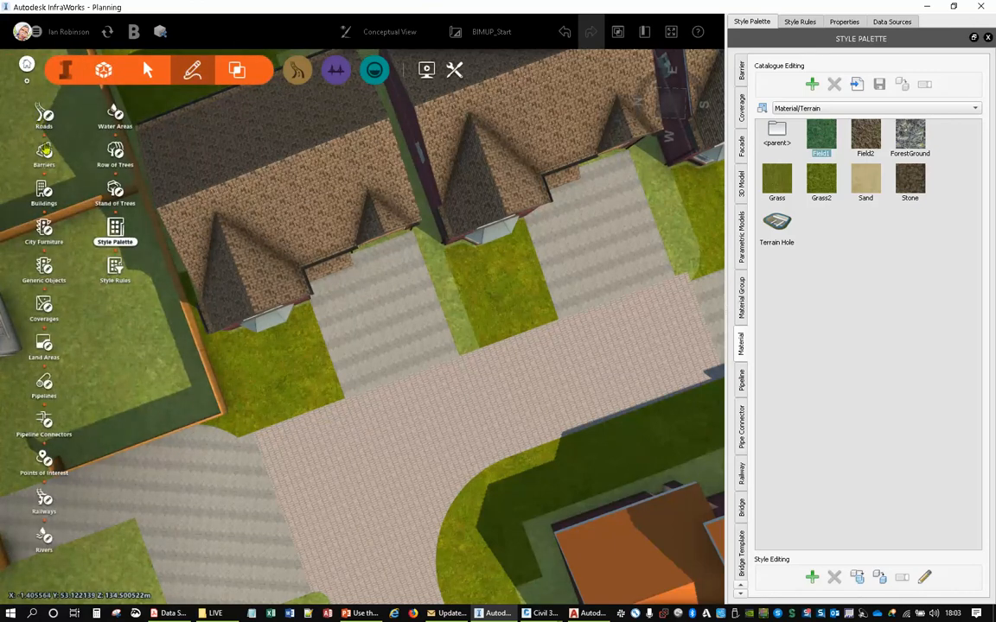
pyautogui.click(45, 152)
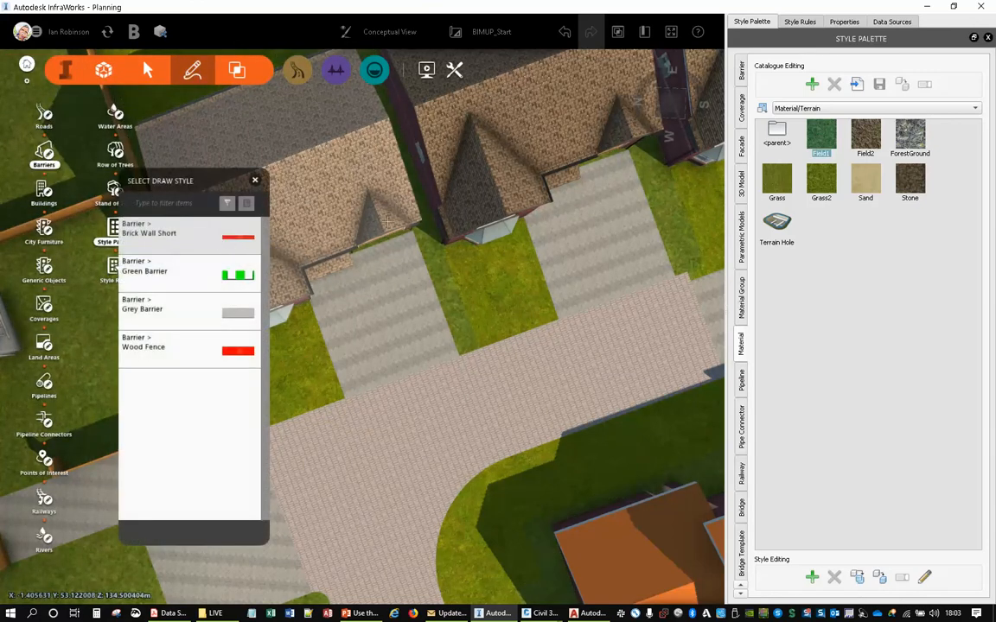
pyautogui.click(422, 229)
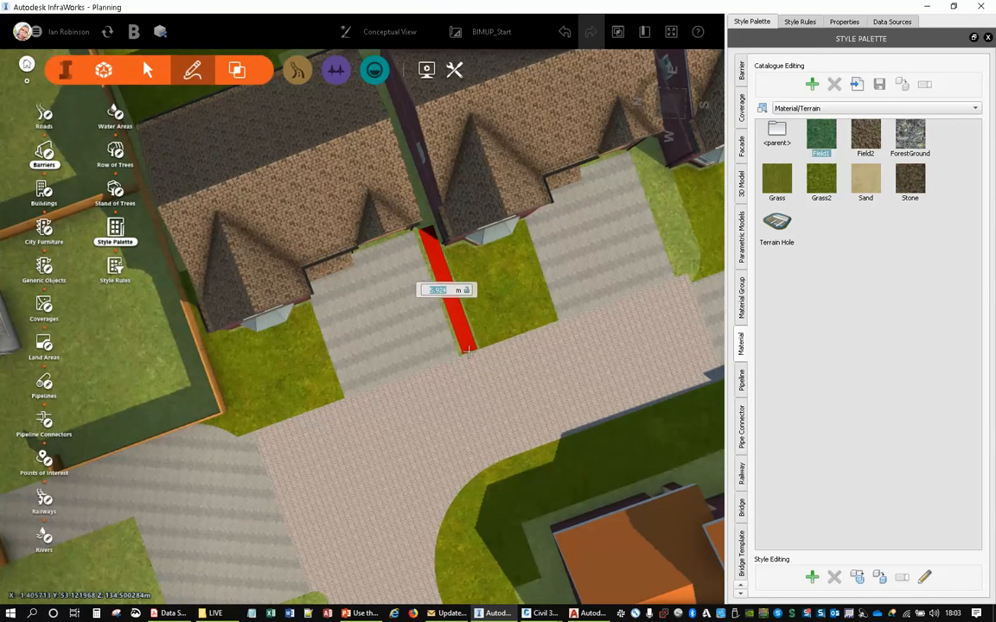
pyautogui.doubleClick(467, 349)
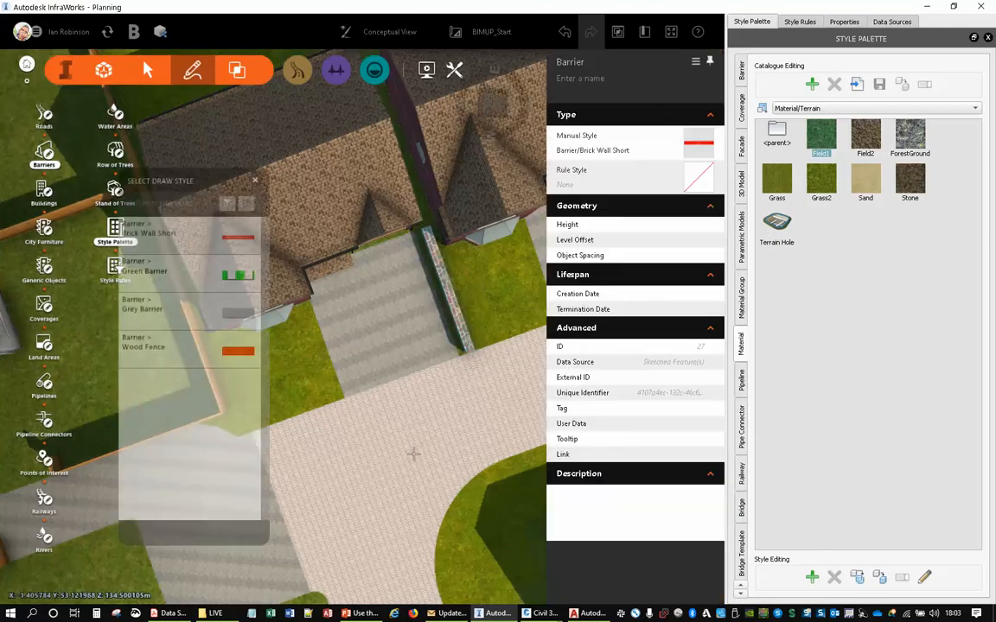
pyautogui.moveTo(413, 454); pyautogui.dragTo(393, 293)
pyautogui.press('Escape')
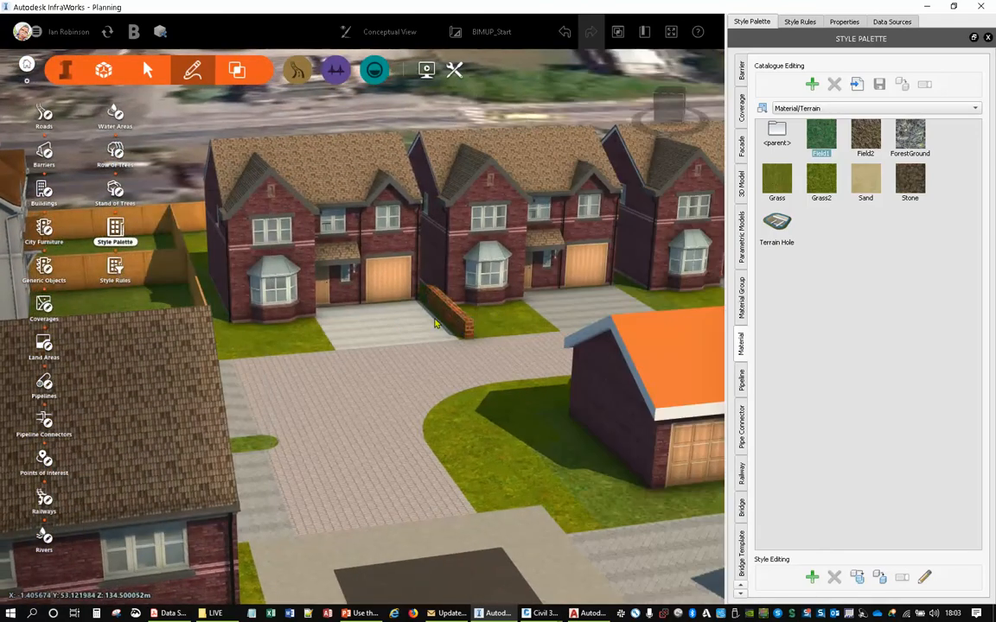
# - Place a Vehicles/Alpha Cabrio point of interest on the first house's driveway and shift it slightly towards the brick wall
pyautogui.scroll(4, 432, 327)
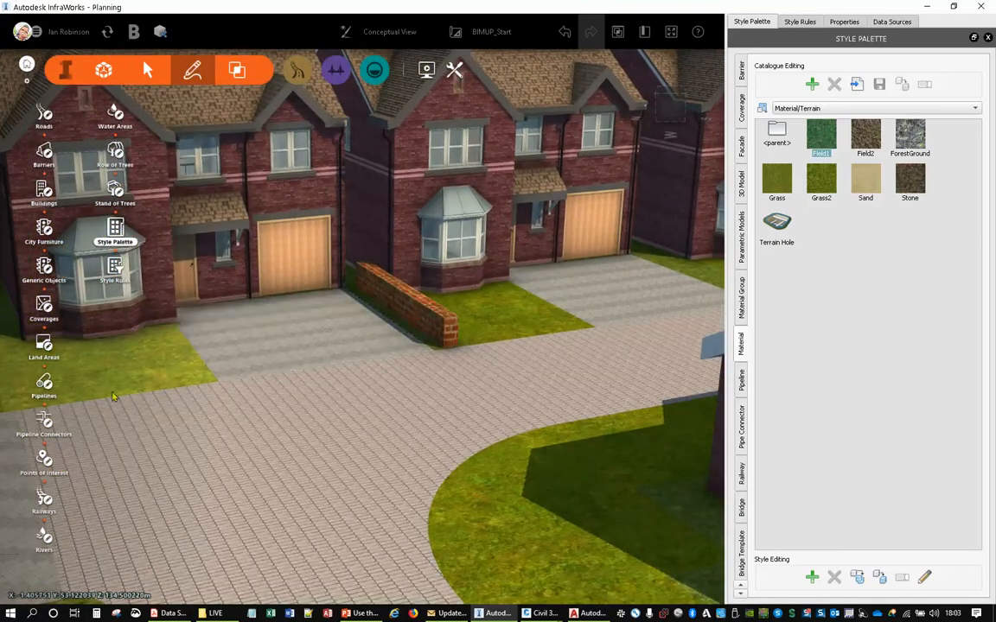
pyautogui.click(40, 464)
pyautogui.scroll(3, 187, 285)
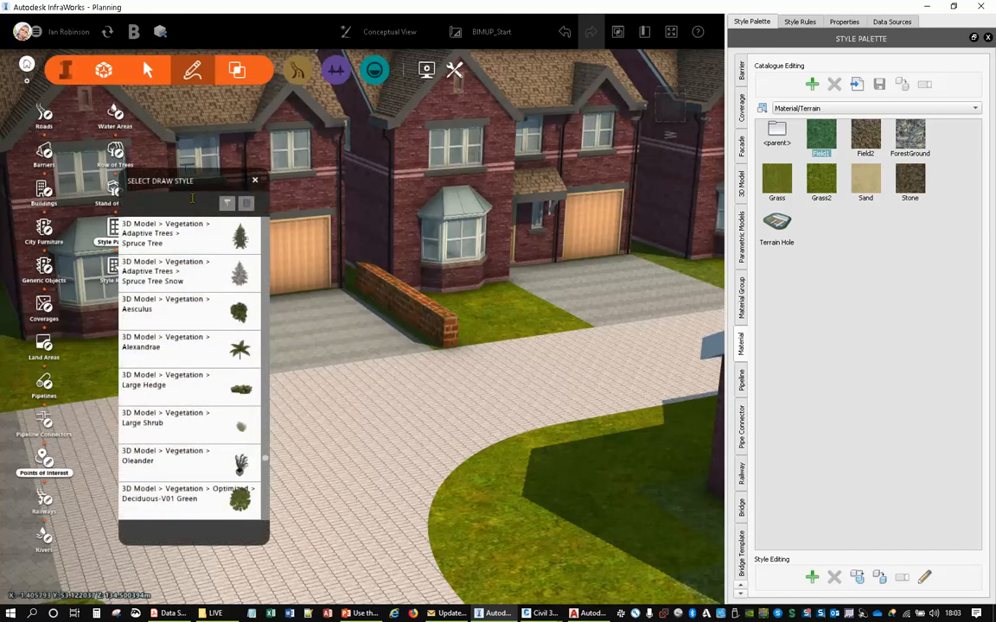
pyautogui.click(191, 200)
pyautogui.write('veh')
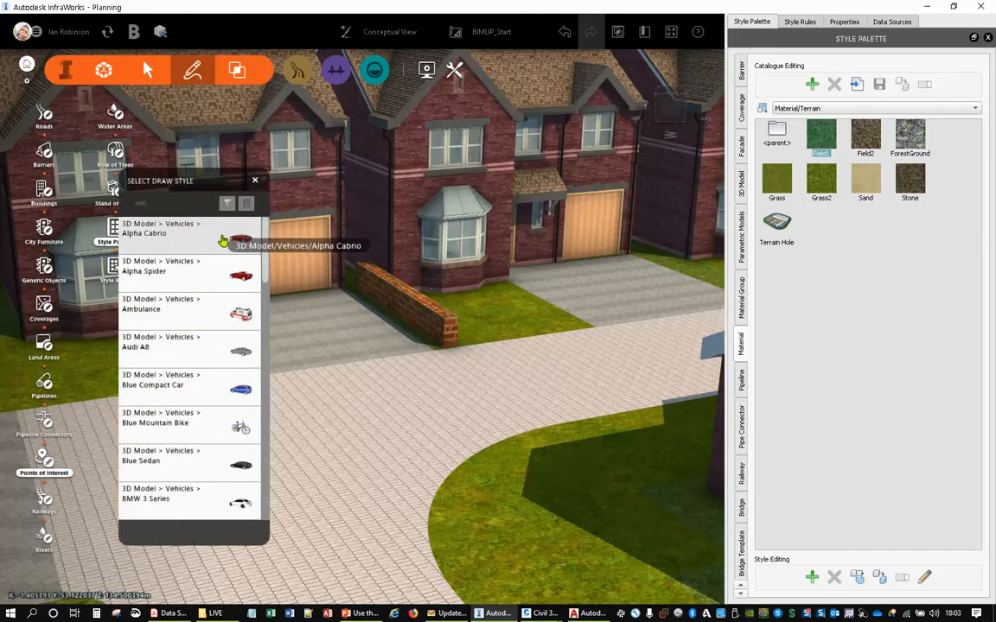
pyautogui.click(216, 230)
pyautogui.click(333, 324)
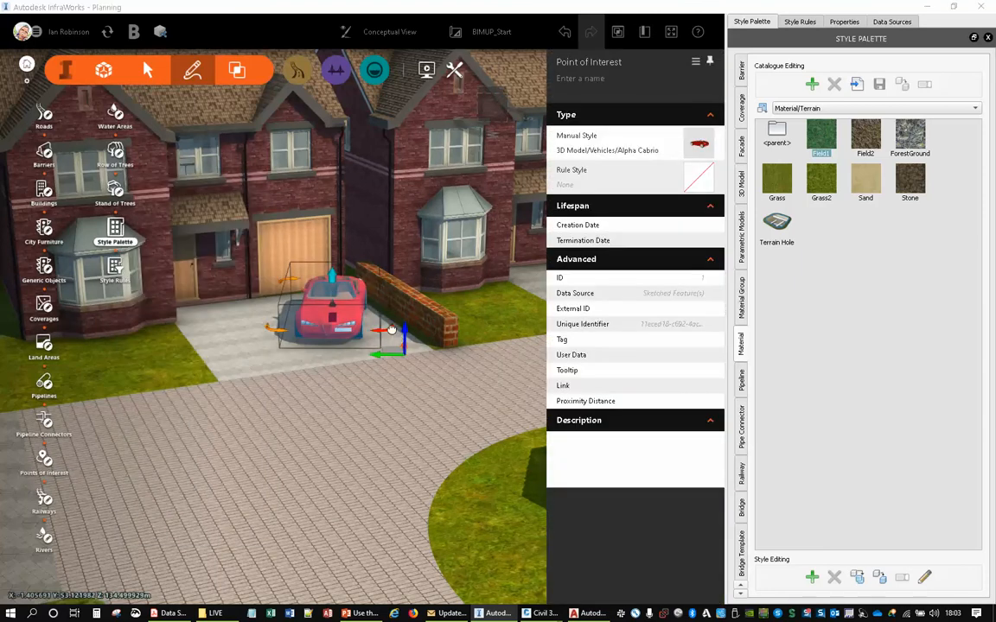
pyautogui.moveTo(389, 331); pyautogui.dragTo(394, 321)
pyautogui.press('Escape')
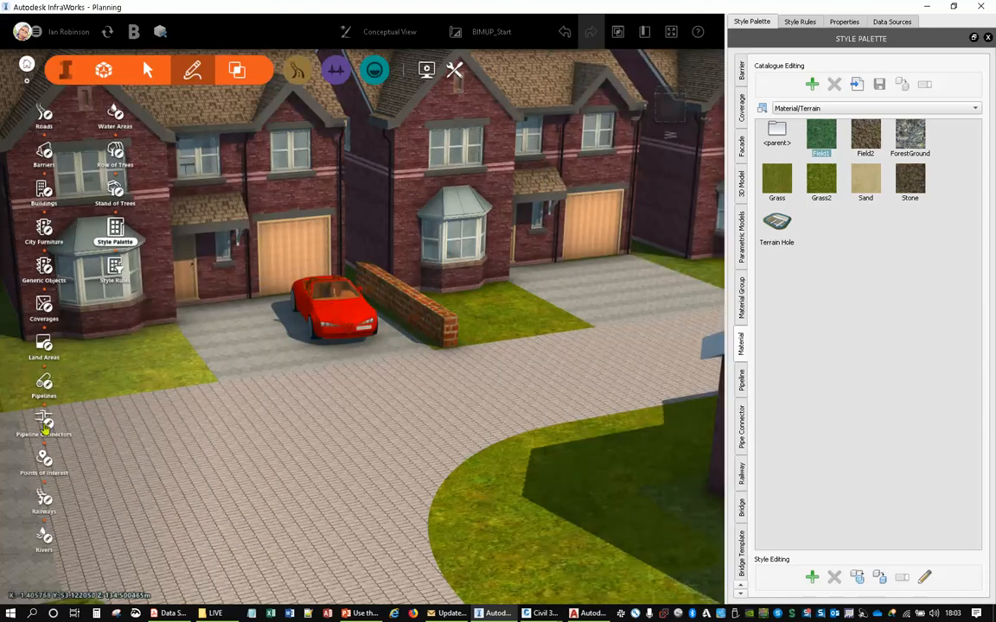
# - Place a People/Standing Man - Hailing Taxi point of interest on the first house's driveway, beside the red car near the garage
pyautogui.click(44, 460)
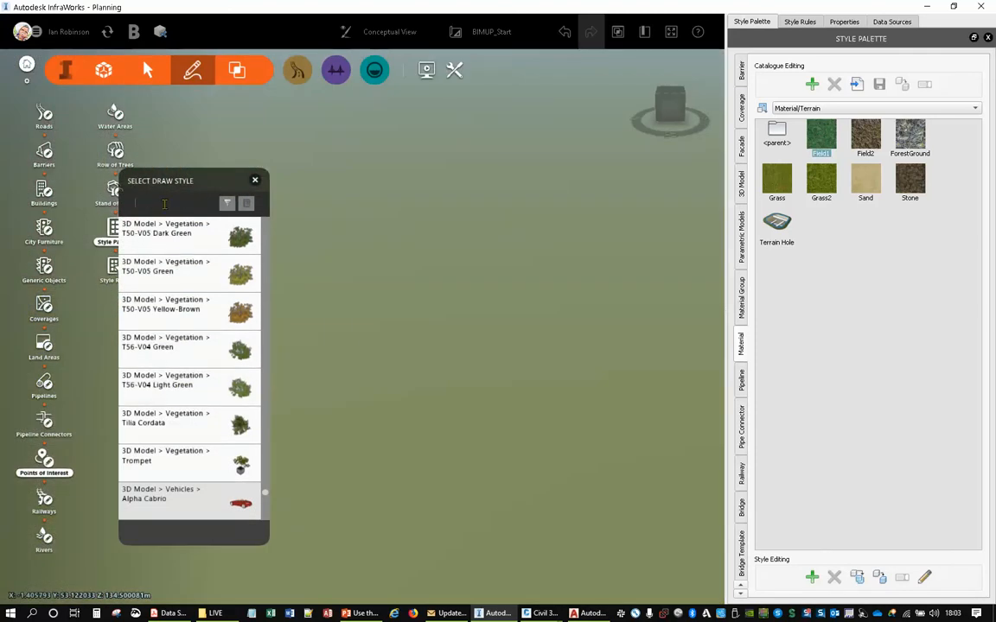
pyautogui.write('peop')
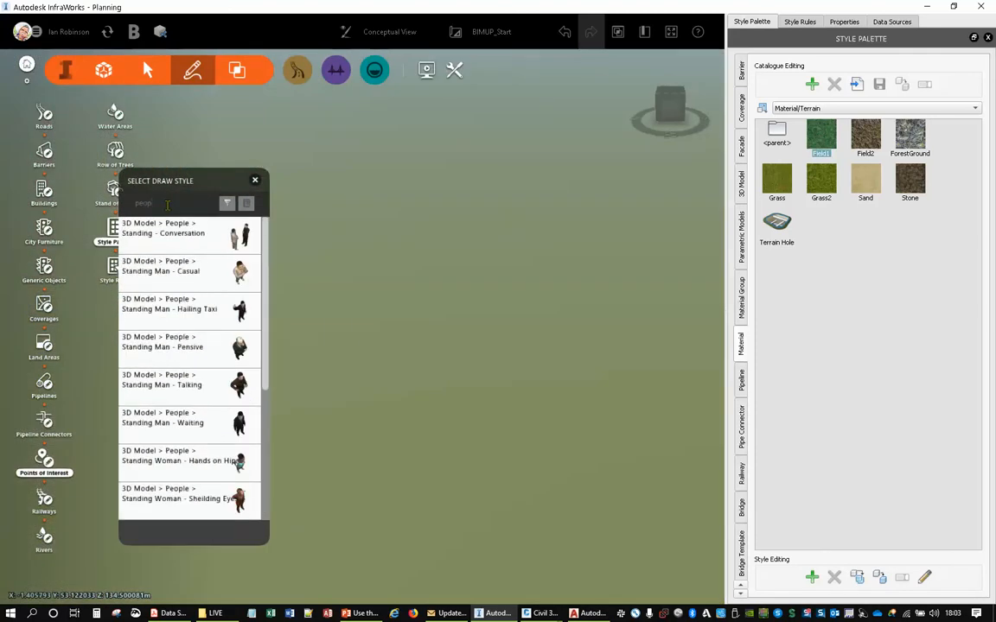
pyautogui.click(216, 307)
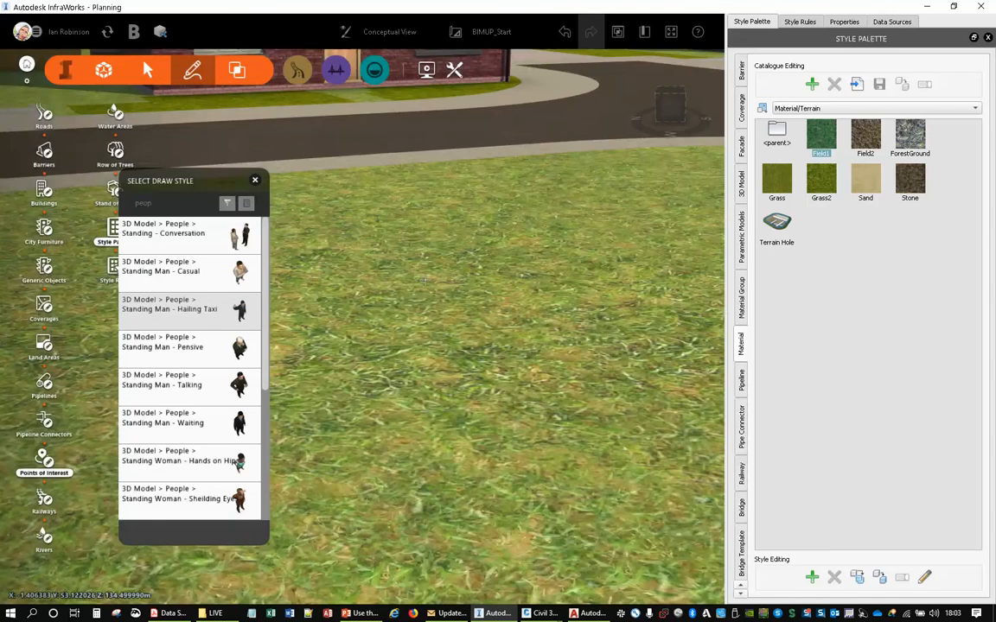
pyautogui.scroll(-5, 425, 279)
pyautogui.moveTo(405, 162); pyautogui.dragTo(457, 572, button='middle')
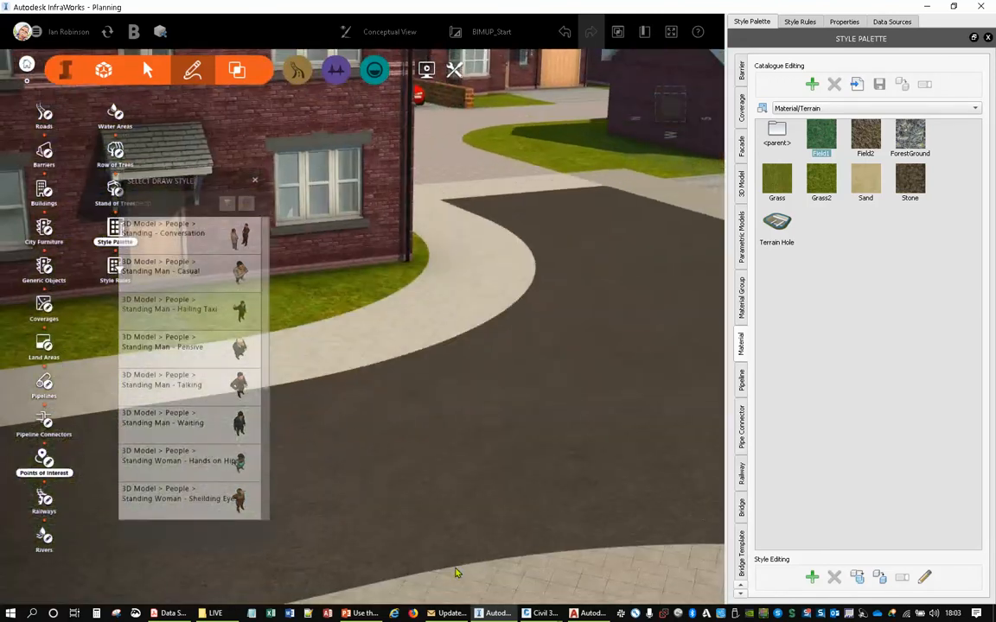
pyautogui.moveTo(462, 281); pyautogui.dragTo(489, 536, button='middle')
pyautogui.moveTo(460, 227); pyautogui.dragTo(218, 464, button='middle')
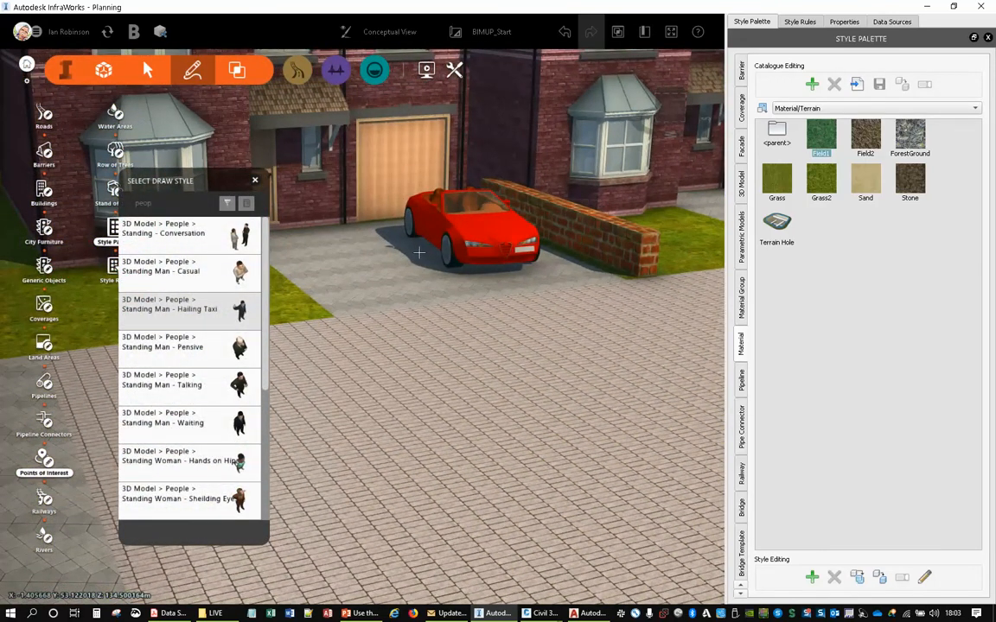
pyautogui.click(378, 233)
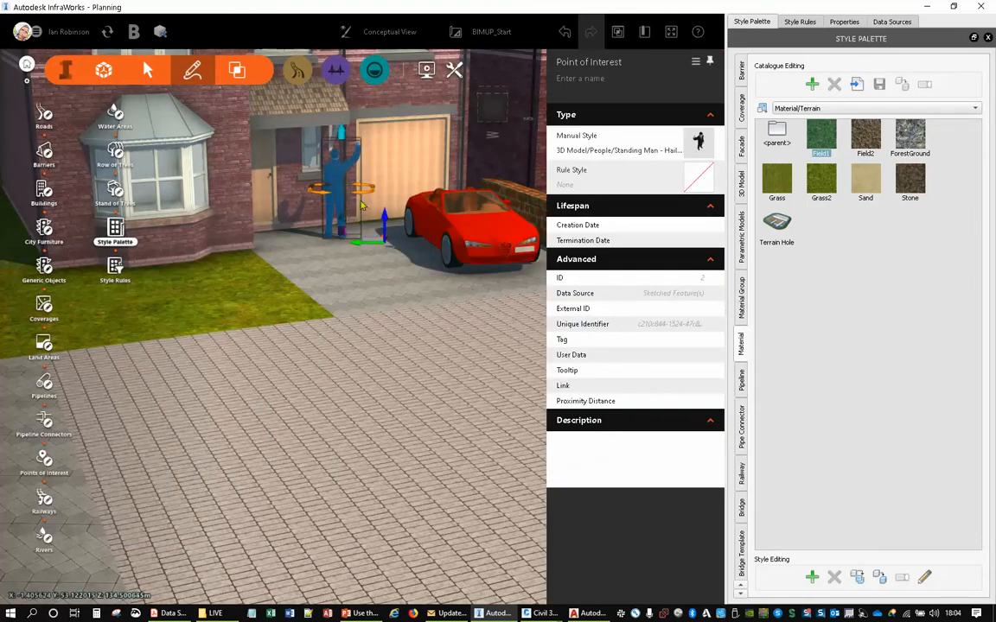
pyautogui.click(378, 260)
# - Switch the model to the BIMUp proposal
pyautogui.scroll(-5, 380, 264)
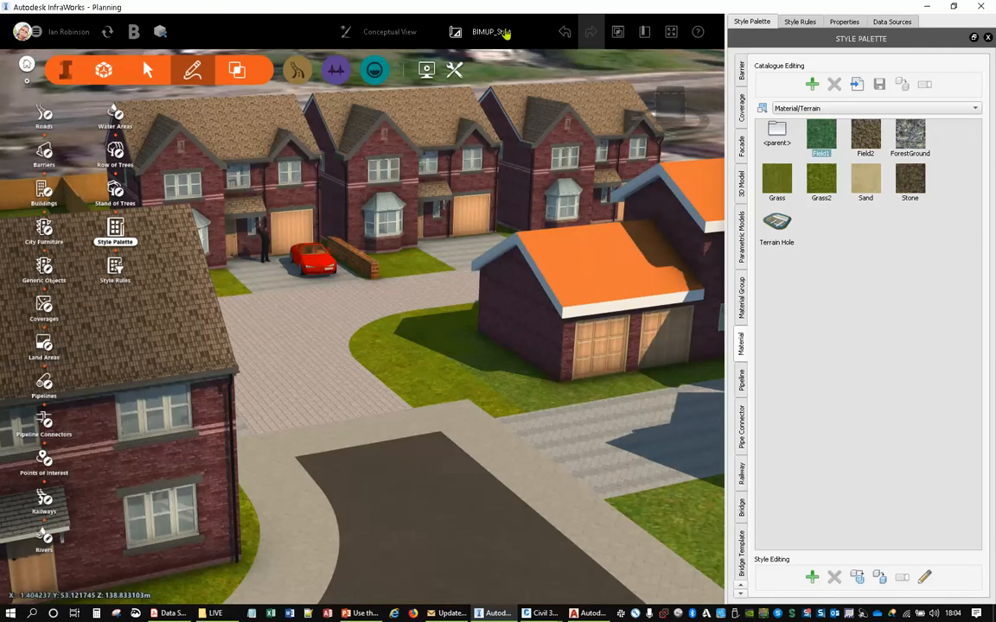
pyautogui.click(505, 33)
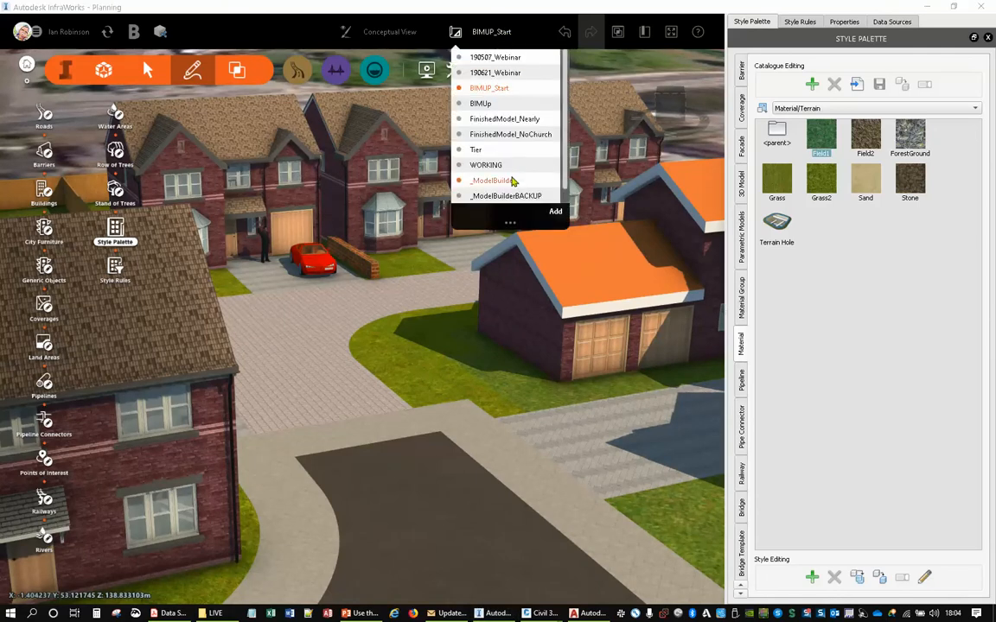
pyautogui.scroll(-1, 512, 181)
pyautogui.scroll(1, 505, 184)
pyautogui.click(487, 104)
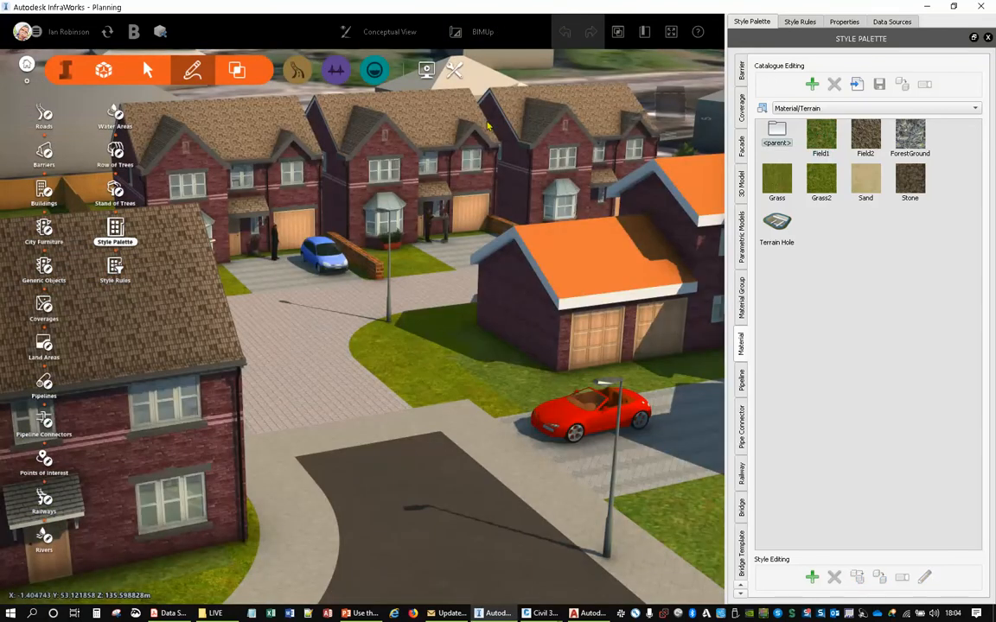
# - Review the finished development from the Finished Site2 and Finished Site1 bookmarked views
pyautogui.moveTo(486, 126); pyautogui.dragTo(597, 192, button='middle')
pyautogui.moveTo(345, 173); pyautogui.dragTo(623, 138, button='middle')
pyautogui.moveTo(346, 274); pyautogui.dragTo(325, 339)
pyautogui.moveTo(325, 339); pyautogui.dragTo(499, 178, button='middle')
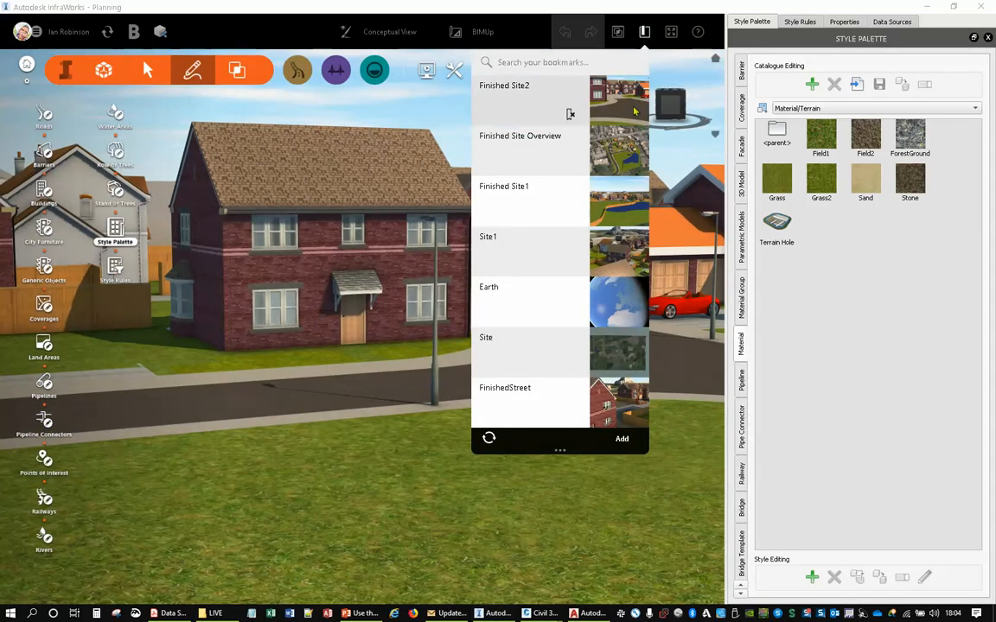
pyautogui.click(570, 111)
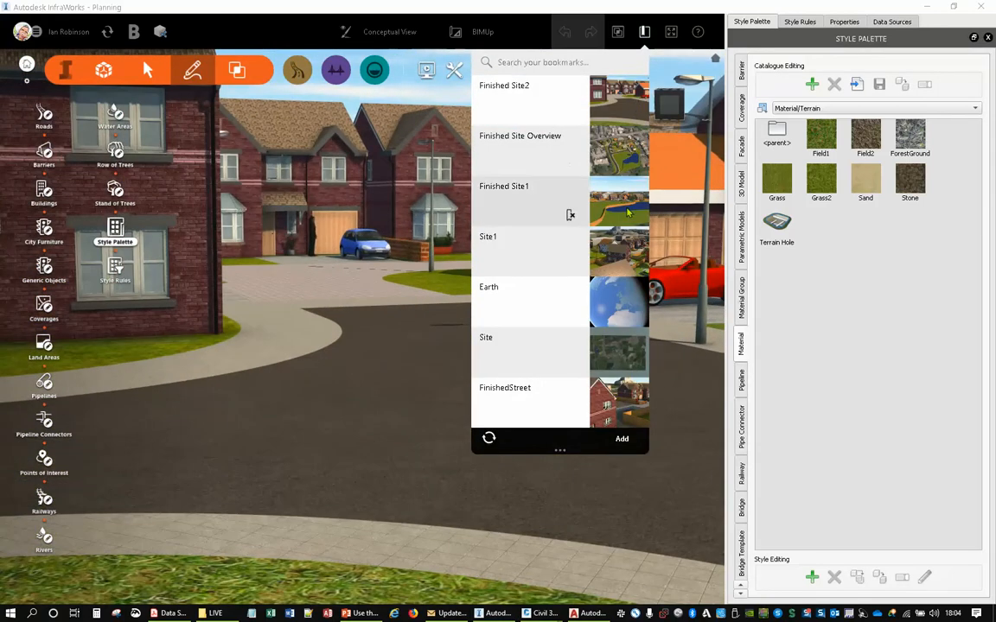
pyautogui.click(570, 214)
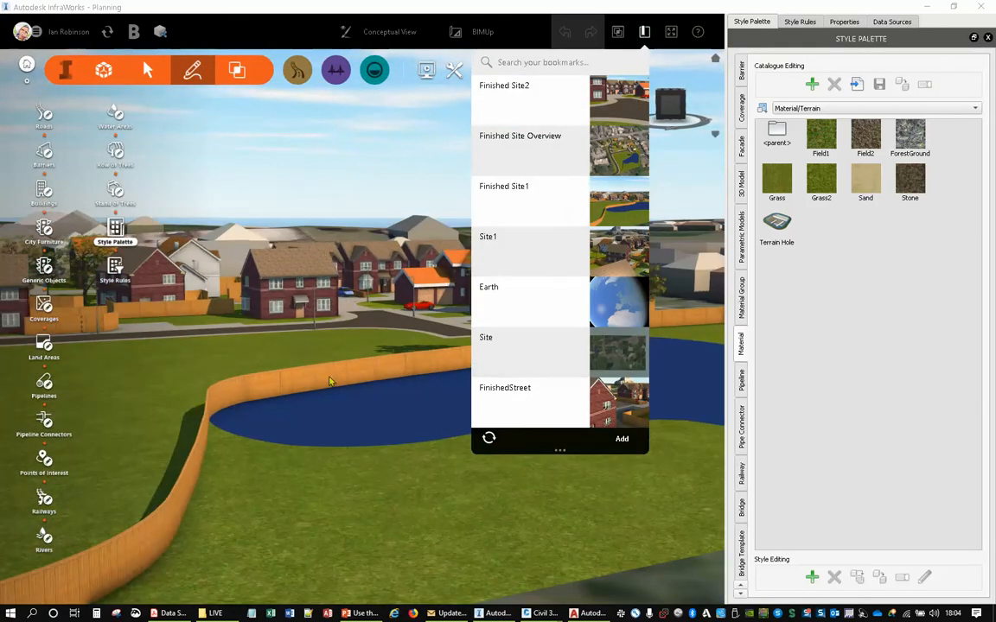
pyautogui.click(339, 175)
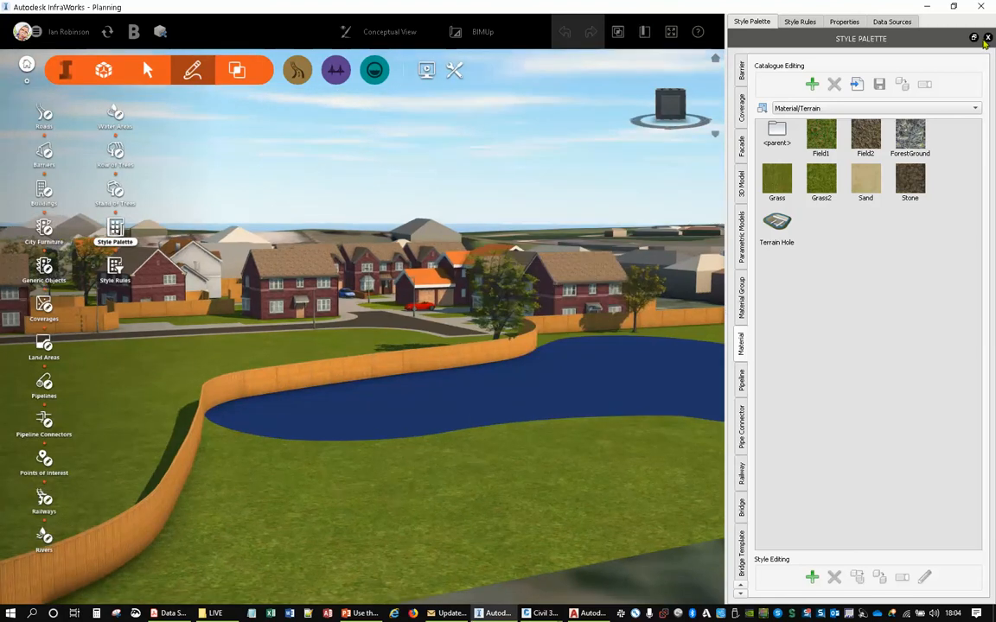
# - Close the Style Palette and the other docked panels so the model fills the window
pyautogui.click(988, 38)
pyautogui.click(989, 36)
pyautogui.click(987, 24)
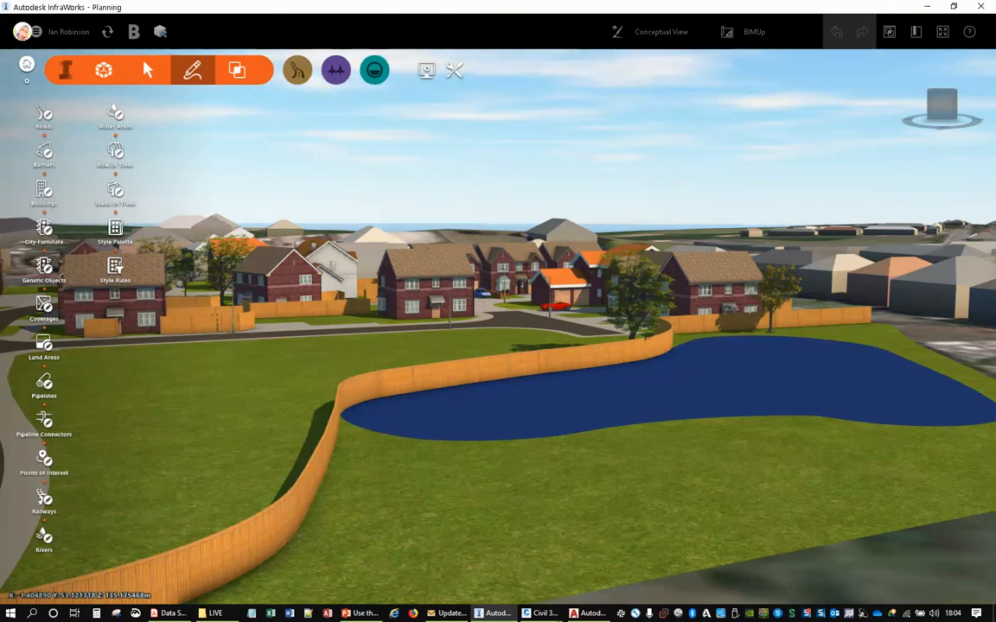
# - Switch to the PowerPoint slide show and advance to the Q & A slide
pyautogui.hotkey('alt', 'Tab')
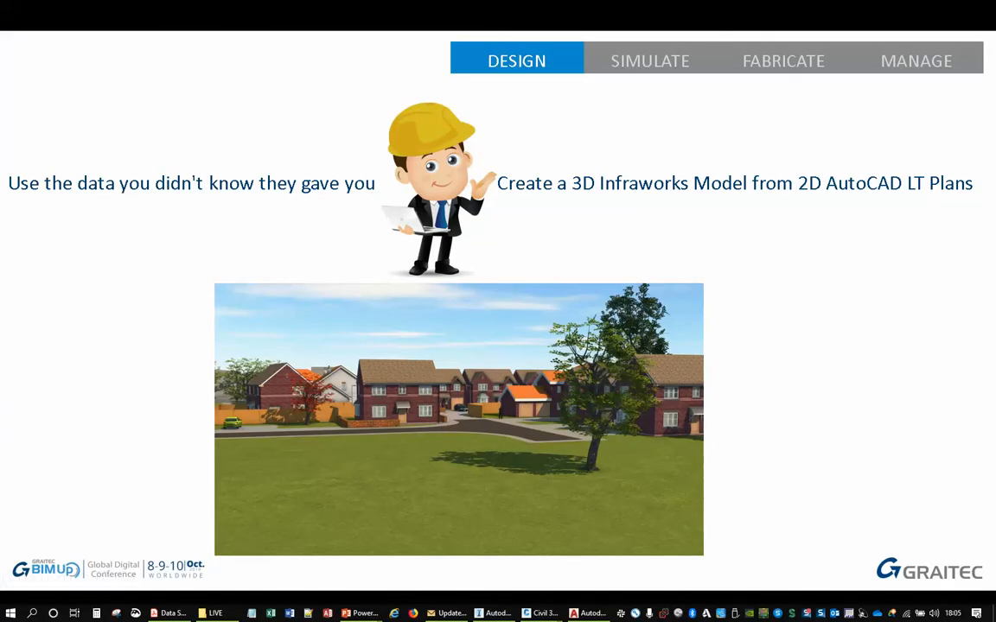
pyautogui.press('Right')
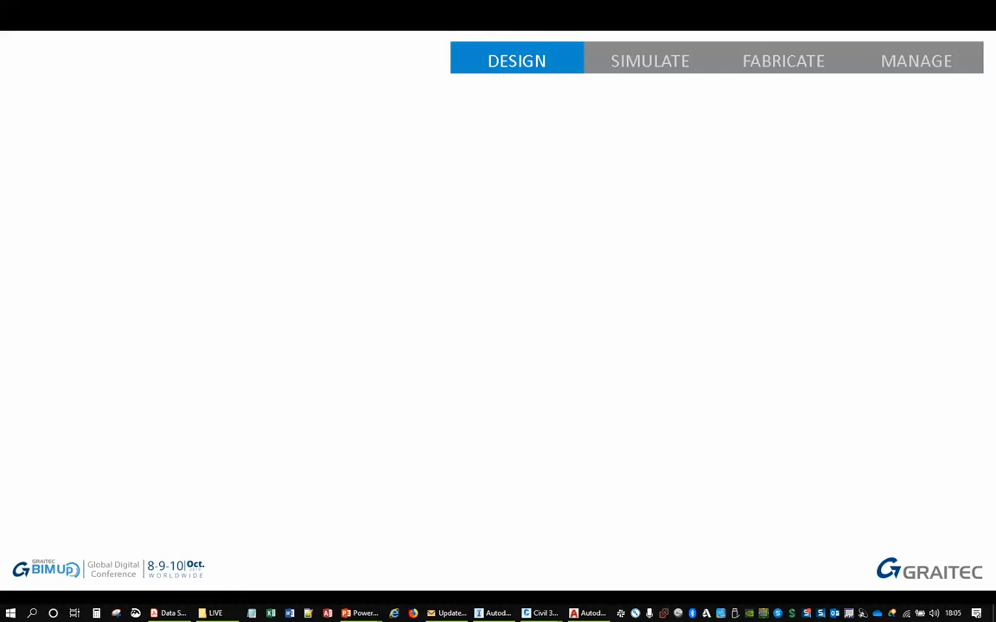
pyautogui.press('Right')
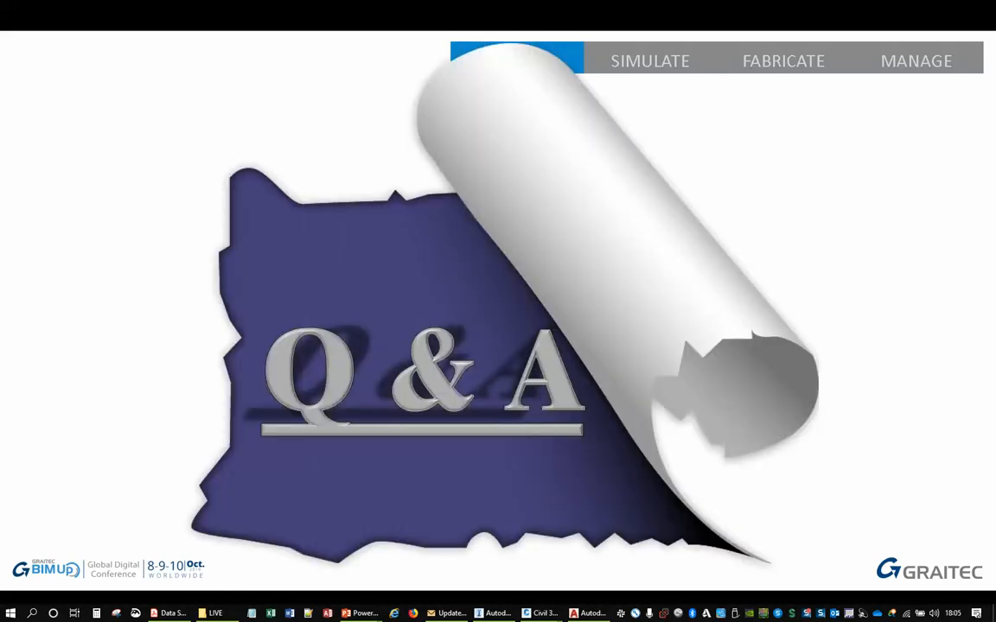